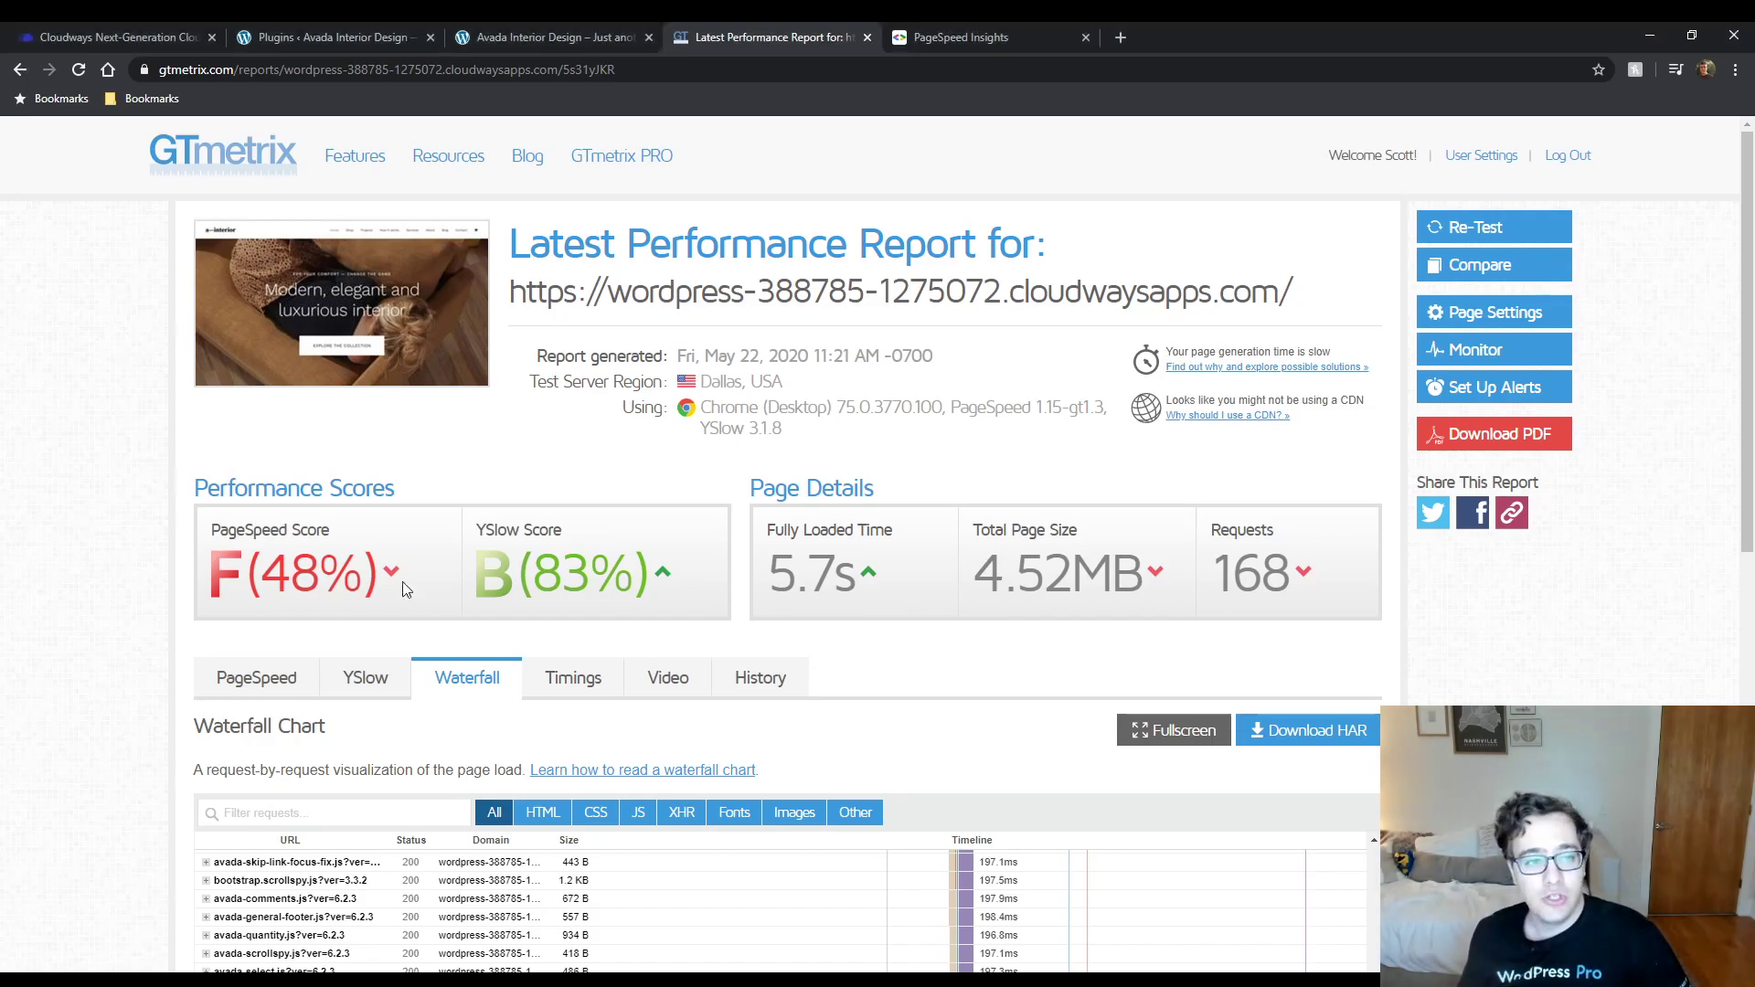
# Open Avada's Theme Options in the WordPress admin and review the Performance settings.
pyautogui.click(348, 26)
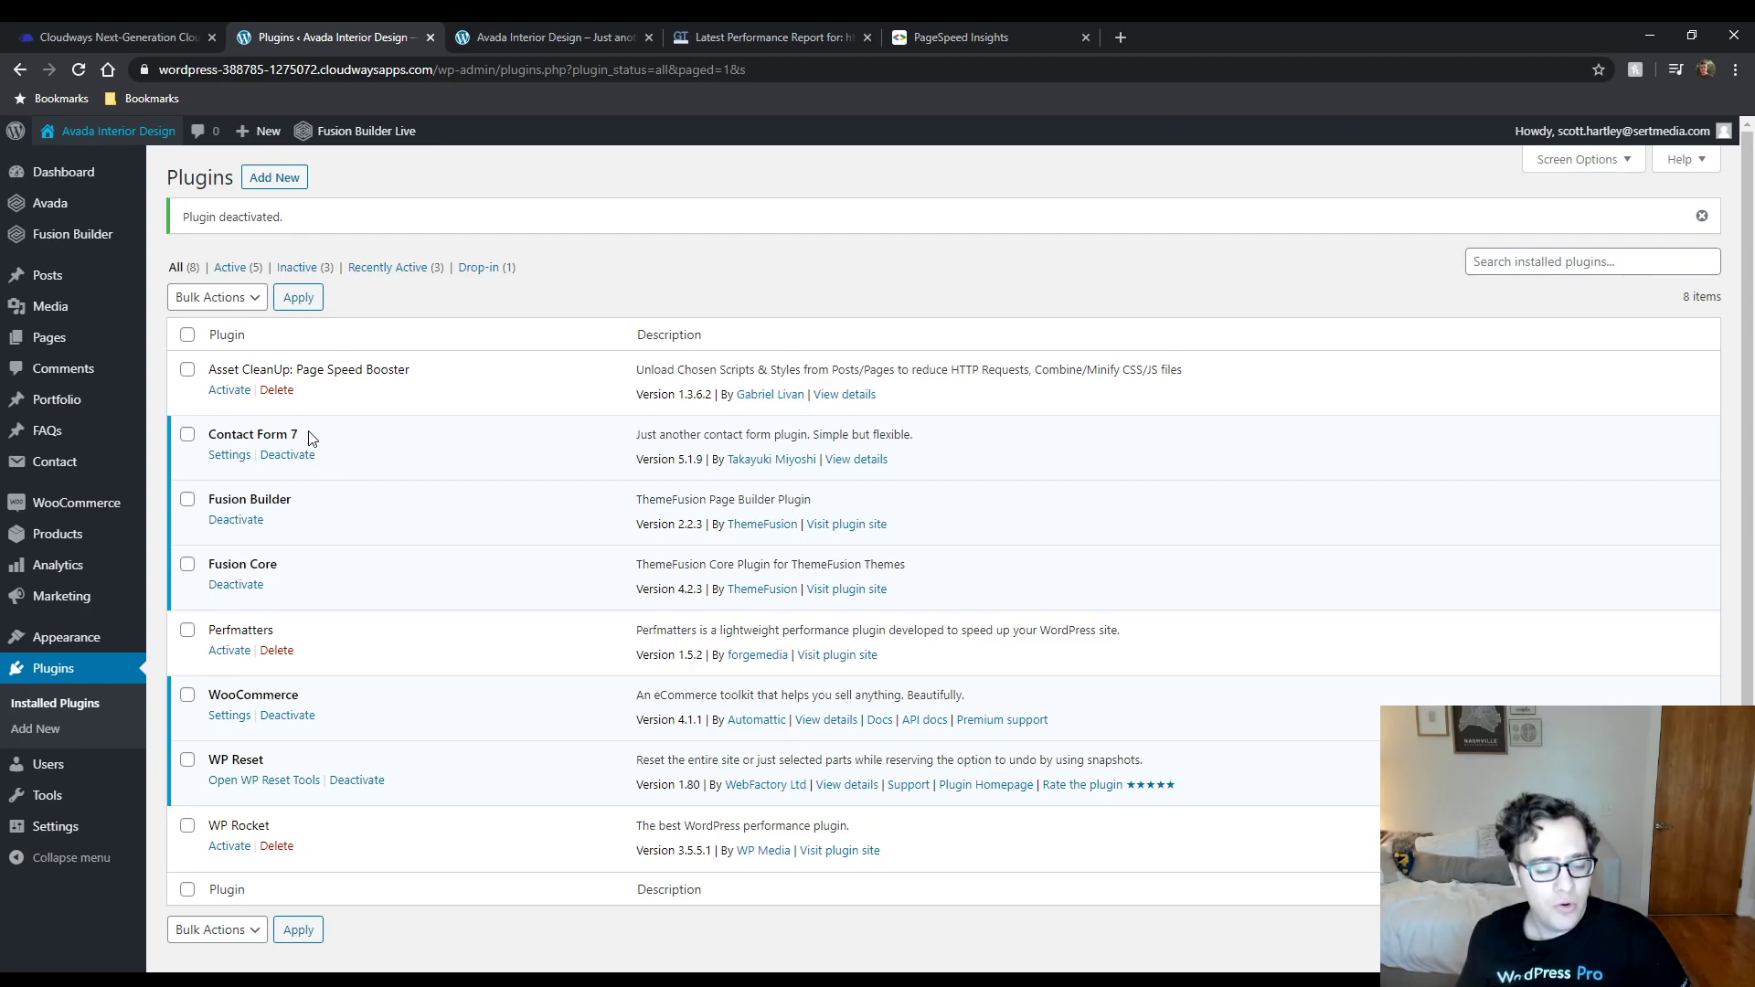
pyautogui.moveTo(55, 203)
pyautogui.click(189, 363)
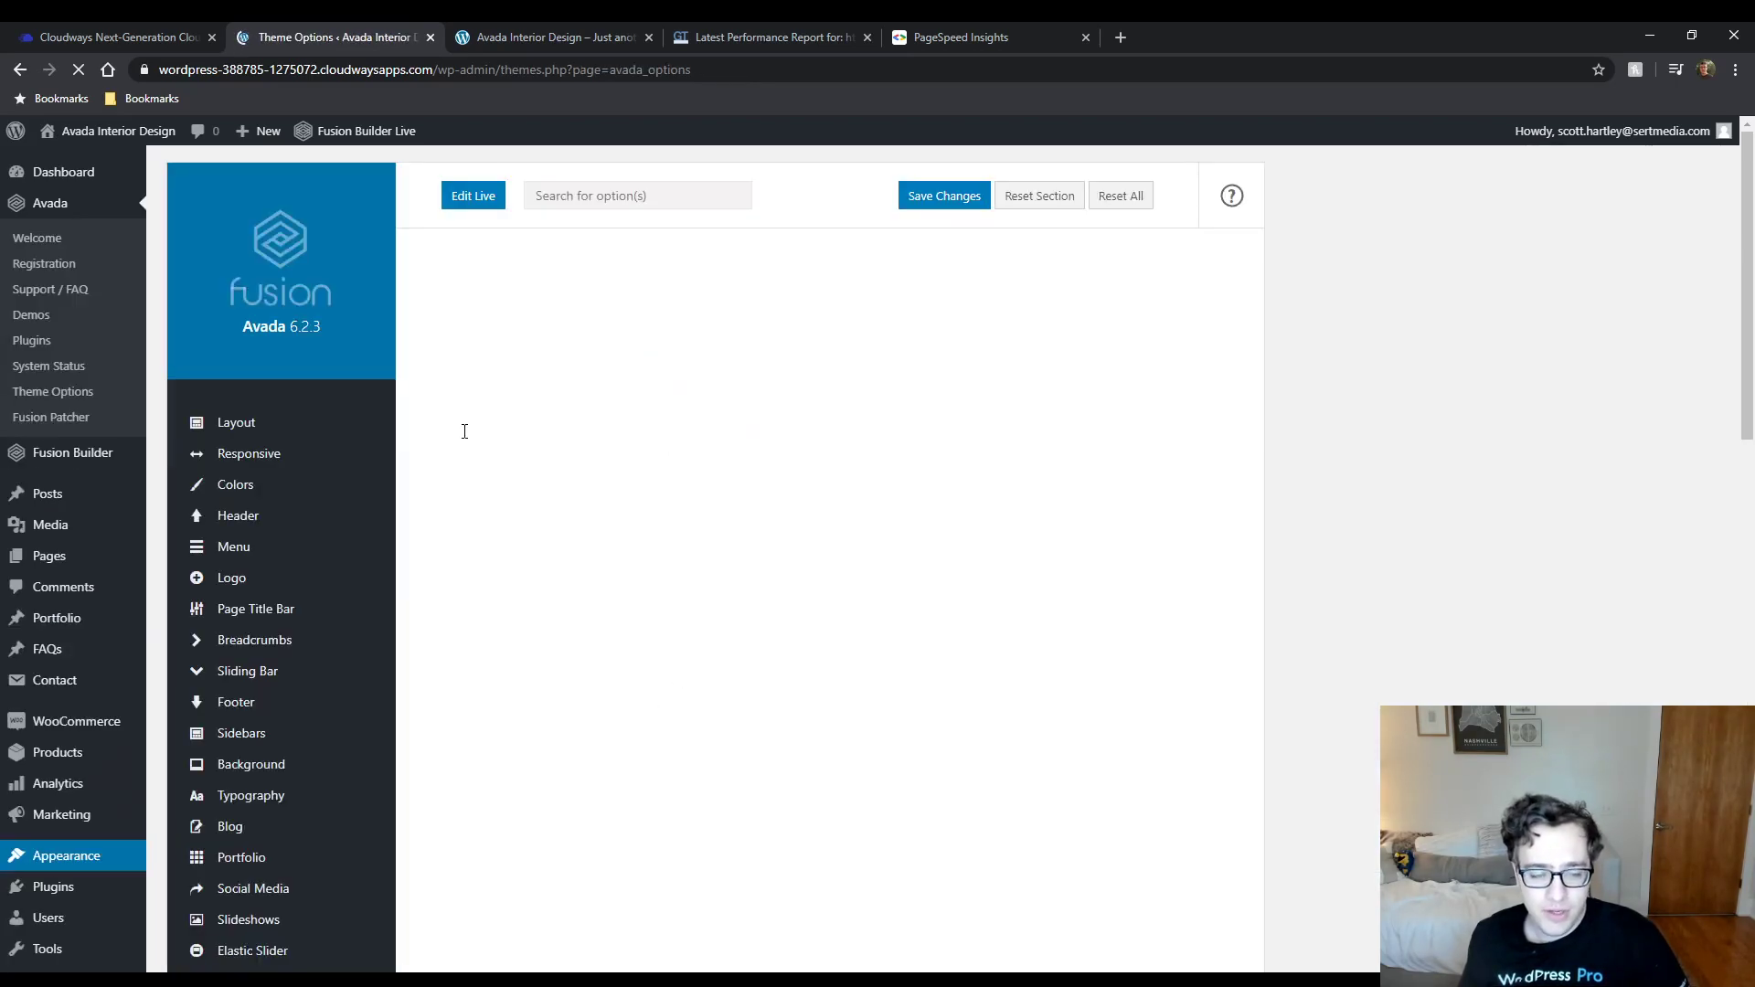
pyautogui.scroll(-5, 379, 585)
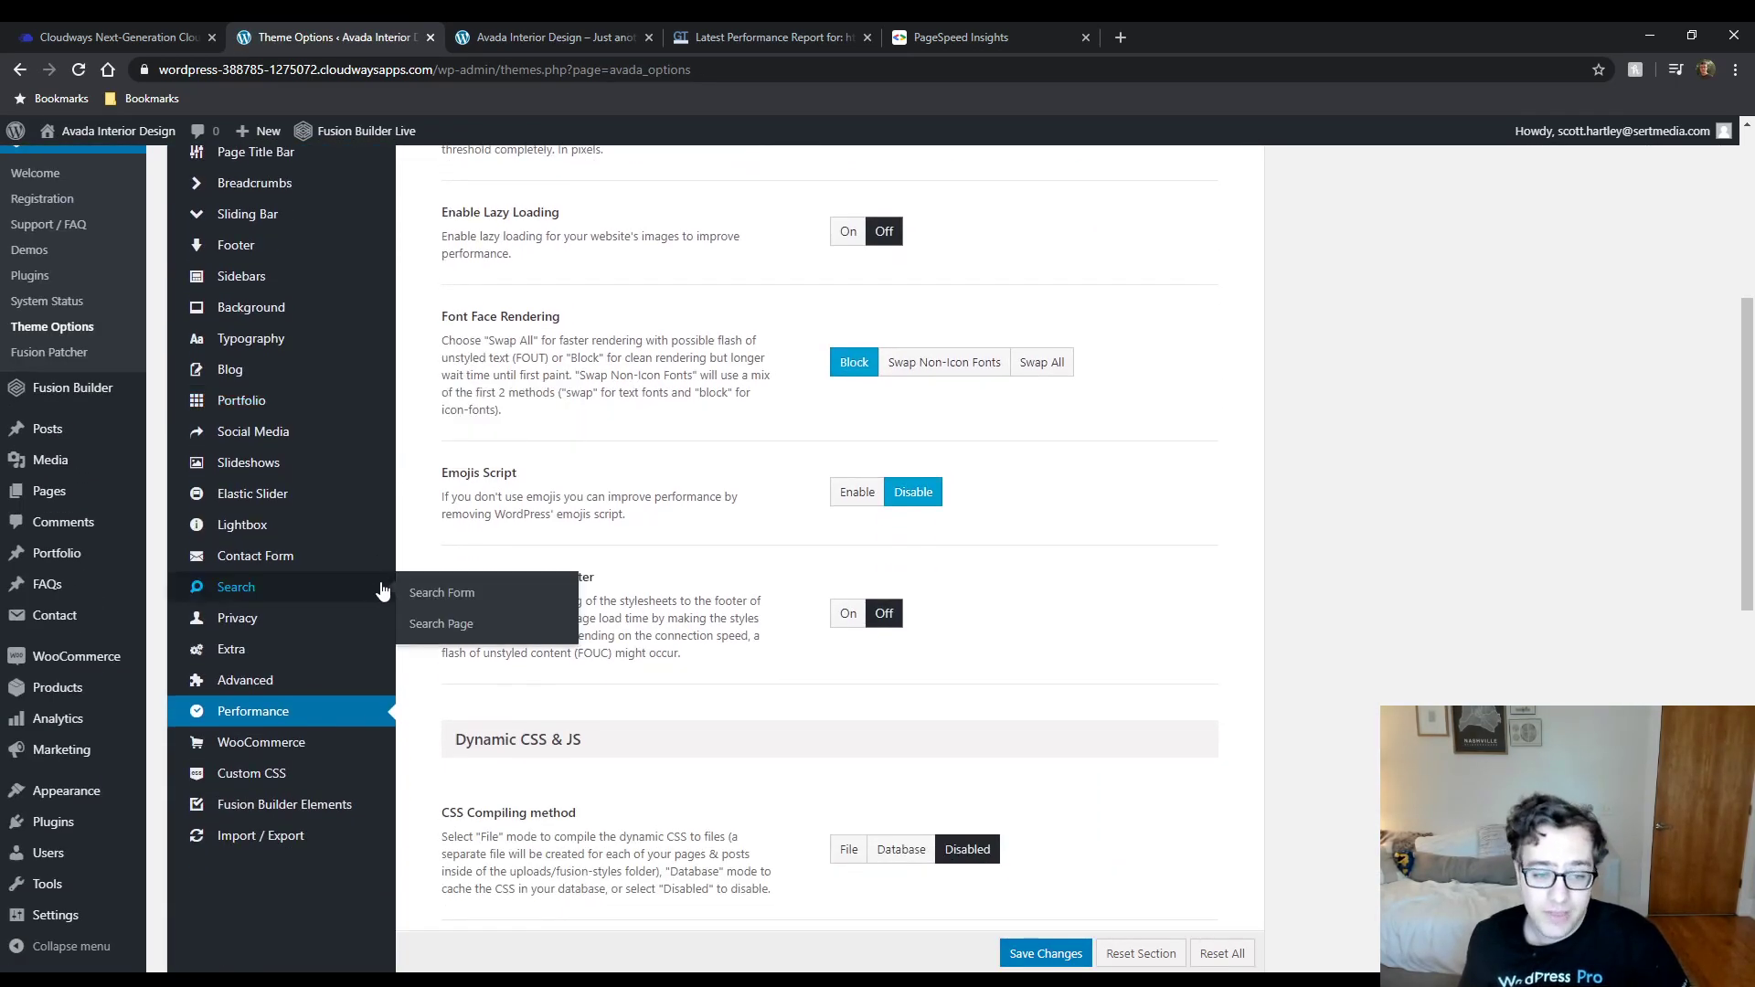
pyautogui.scroll(2, 503, 472)
pyautogui.scroll(3, 504, 473)
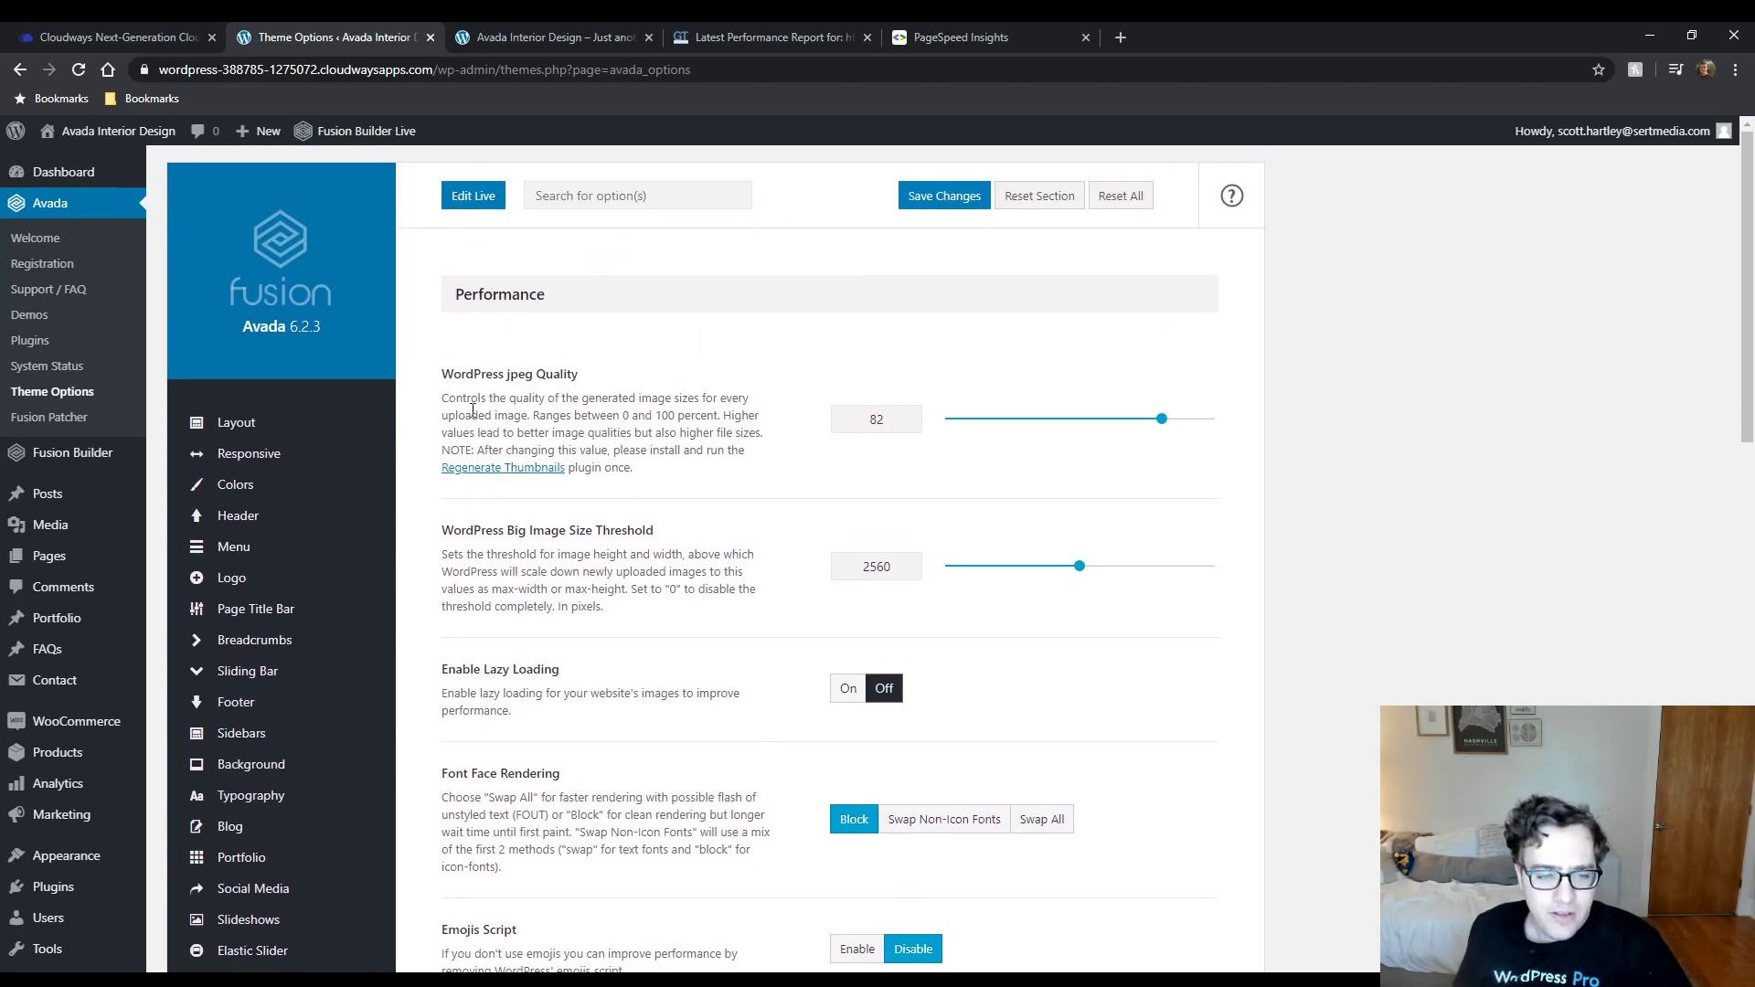
# Set the Google & Font Awesome Fonts Mode to Local in the Privacy theme options.
pyautogui.scroll(-3, 393, 604)
pyautogui.click(275, 801)
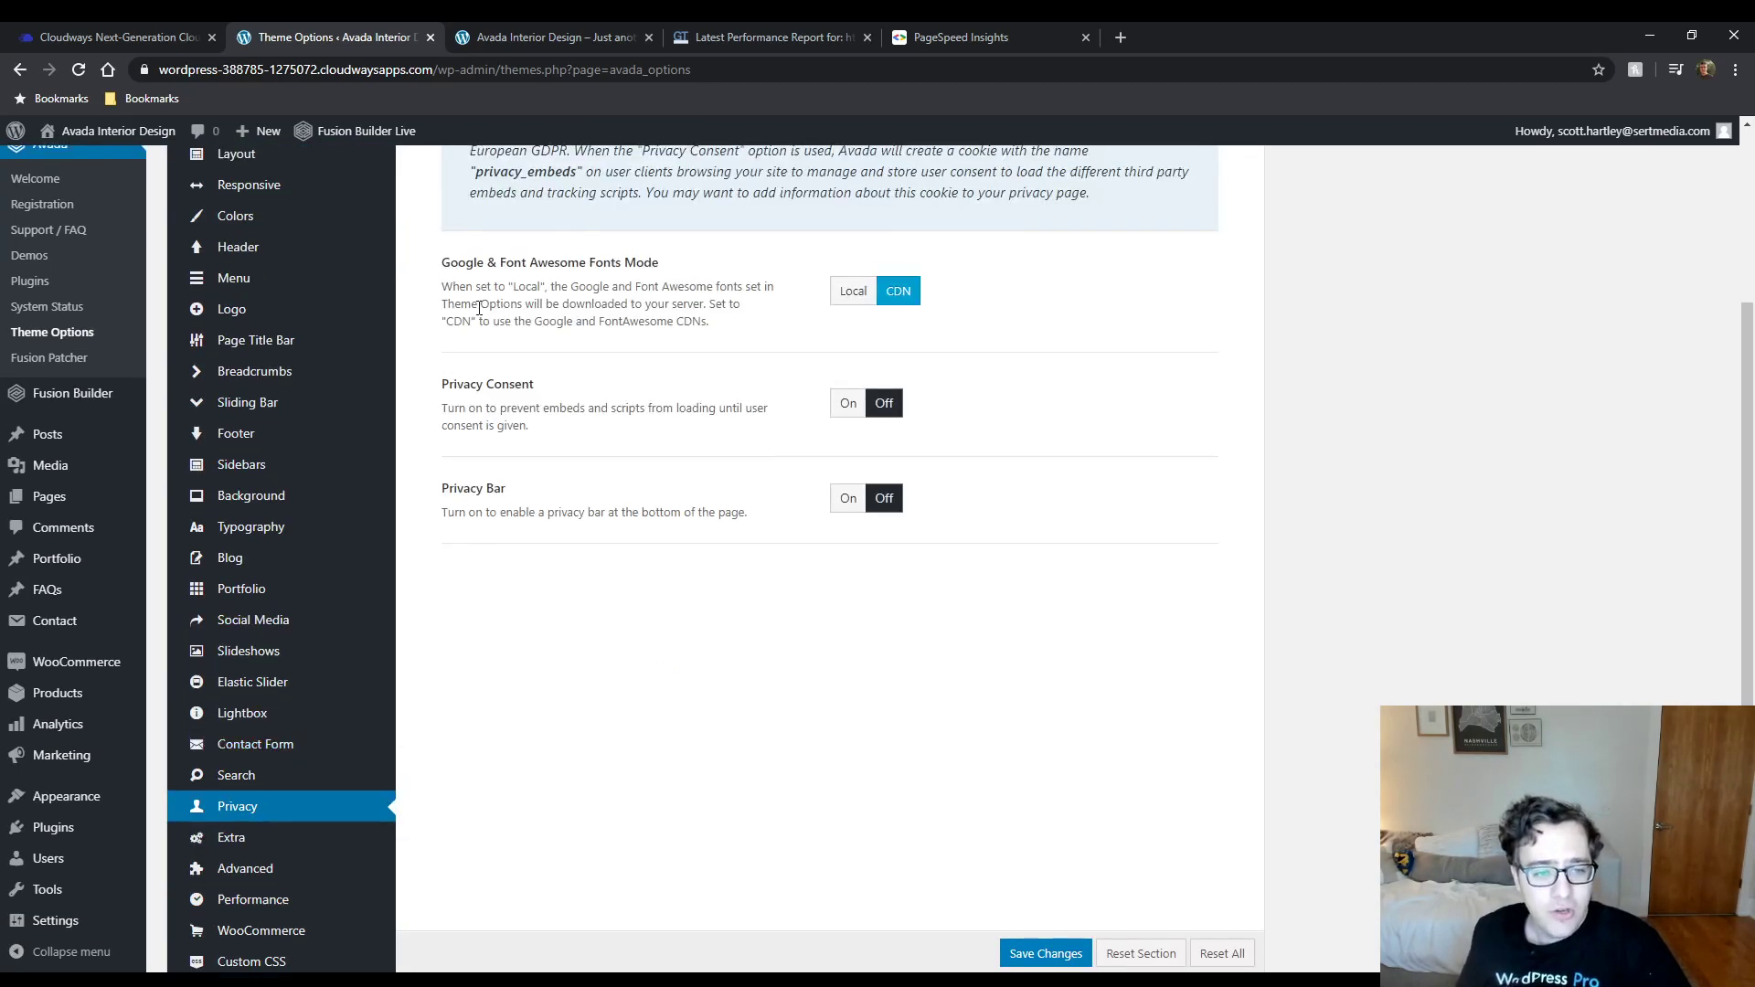
pyautogui.scroll(1, 461, 339)
pyautogui.scroll(-2, 453, 348)
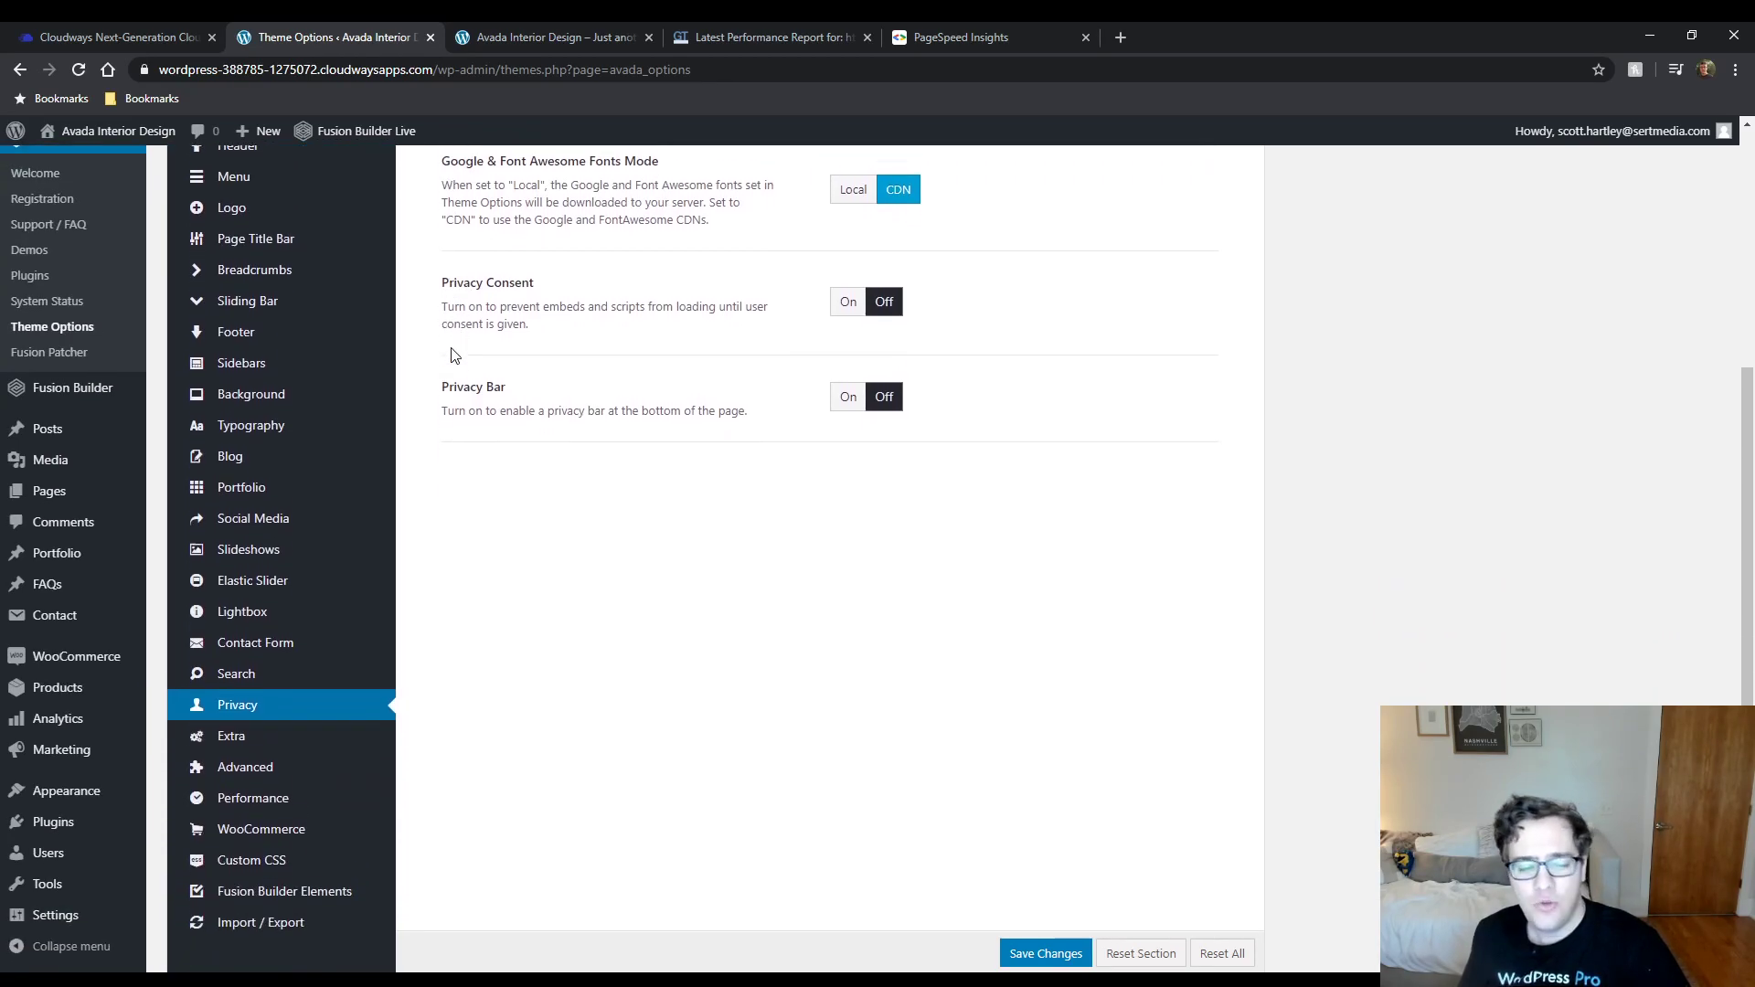
pyautogui.scroll(4, 464, 370)
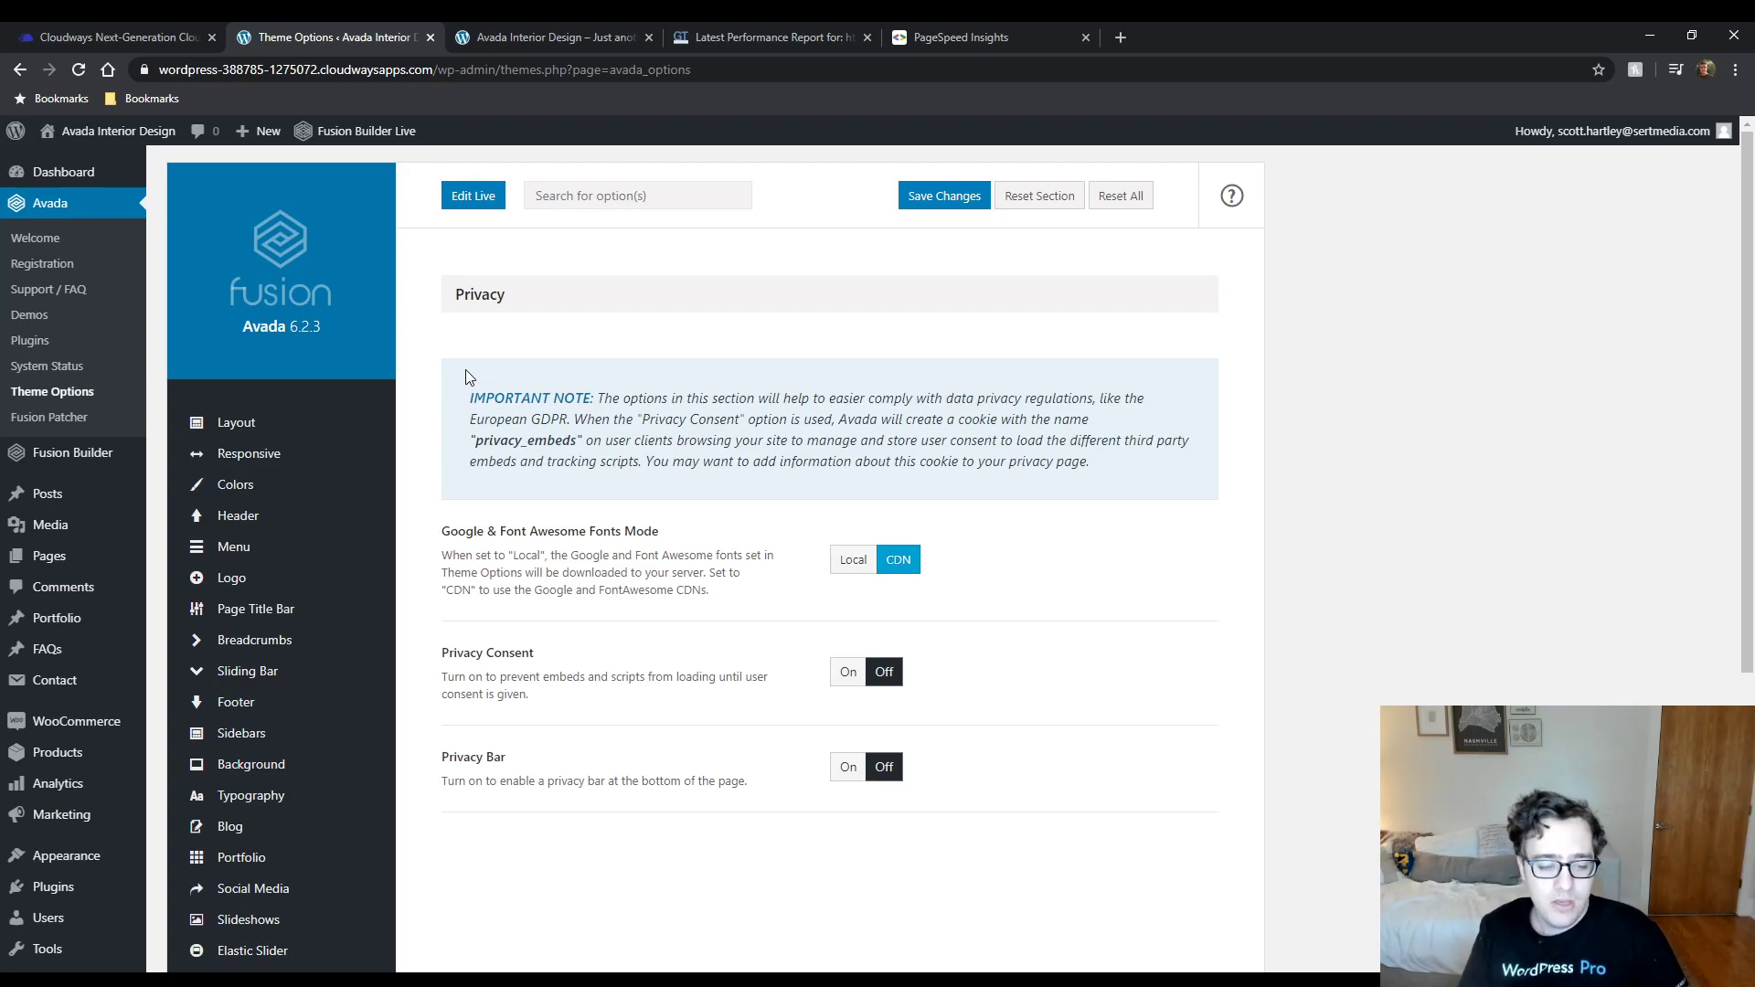
pyautogui.click(853, 559)
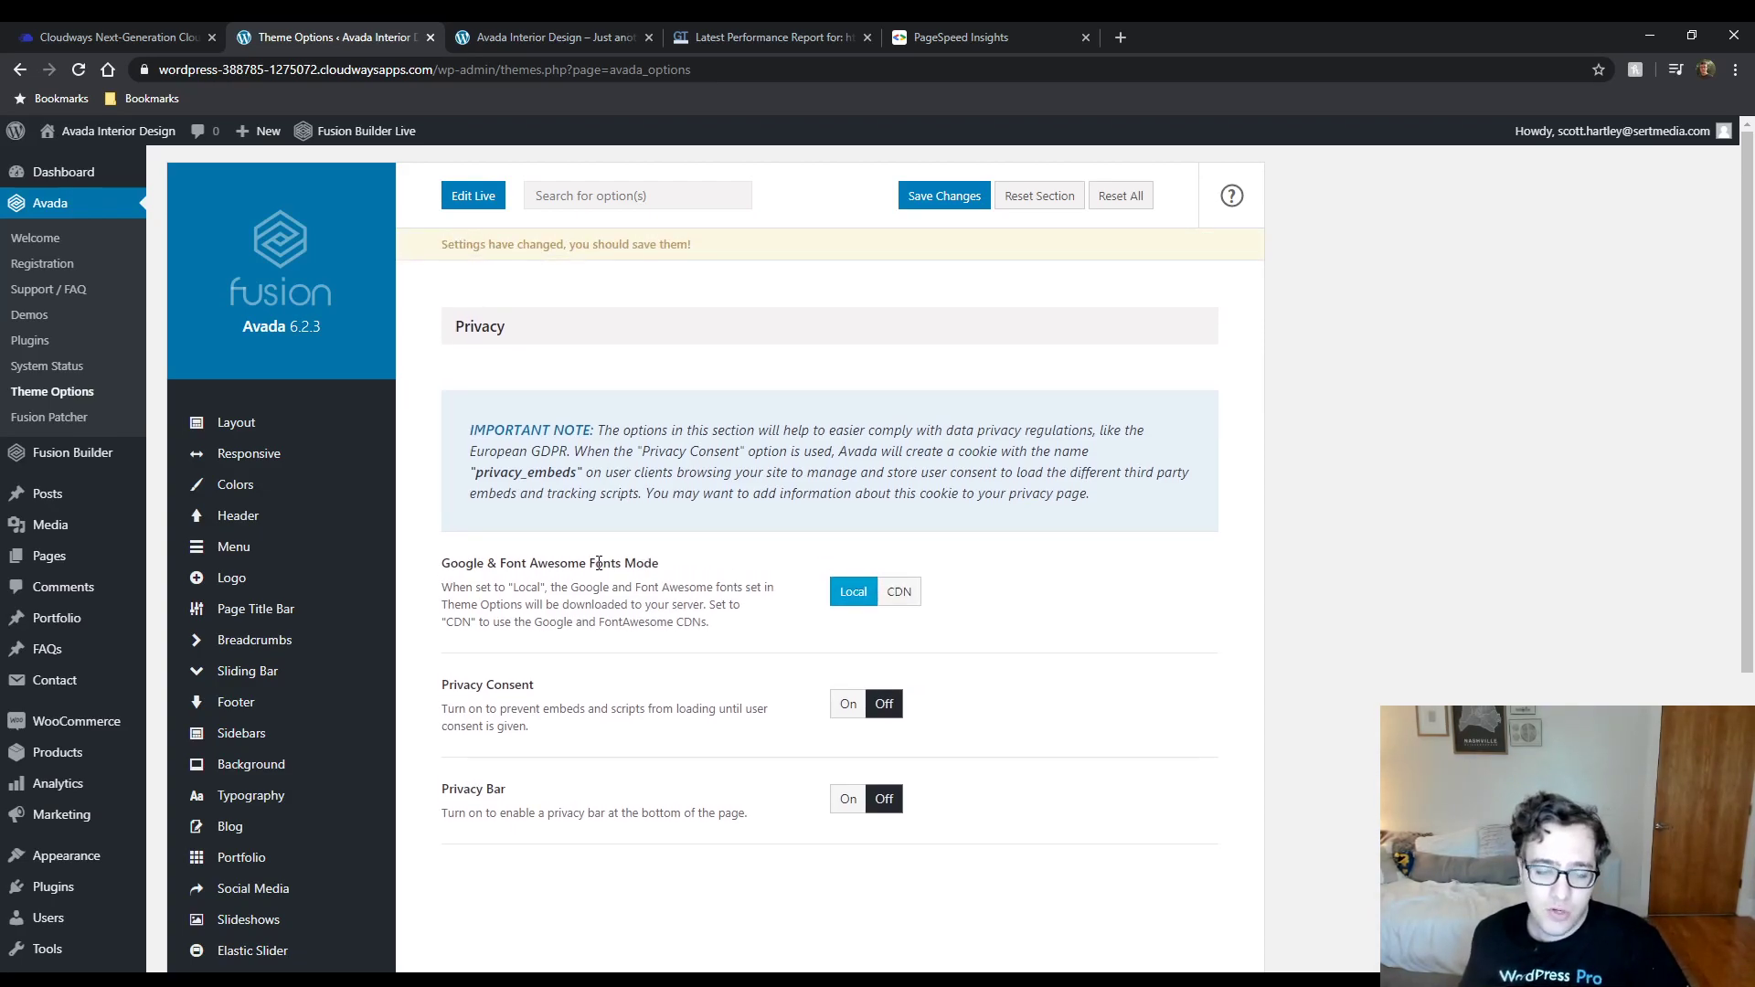
# Open the Theme Features section of the Advanced theme options and compare the Smooth Scrolling option with how the homepage scrolls.
pyautogui.scroll(-4, 588, 567)
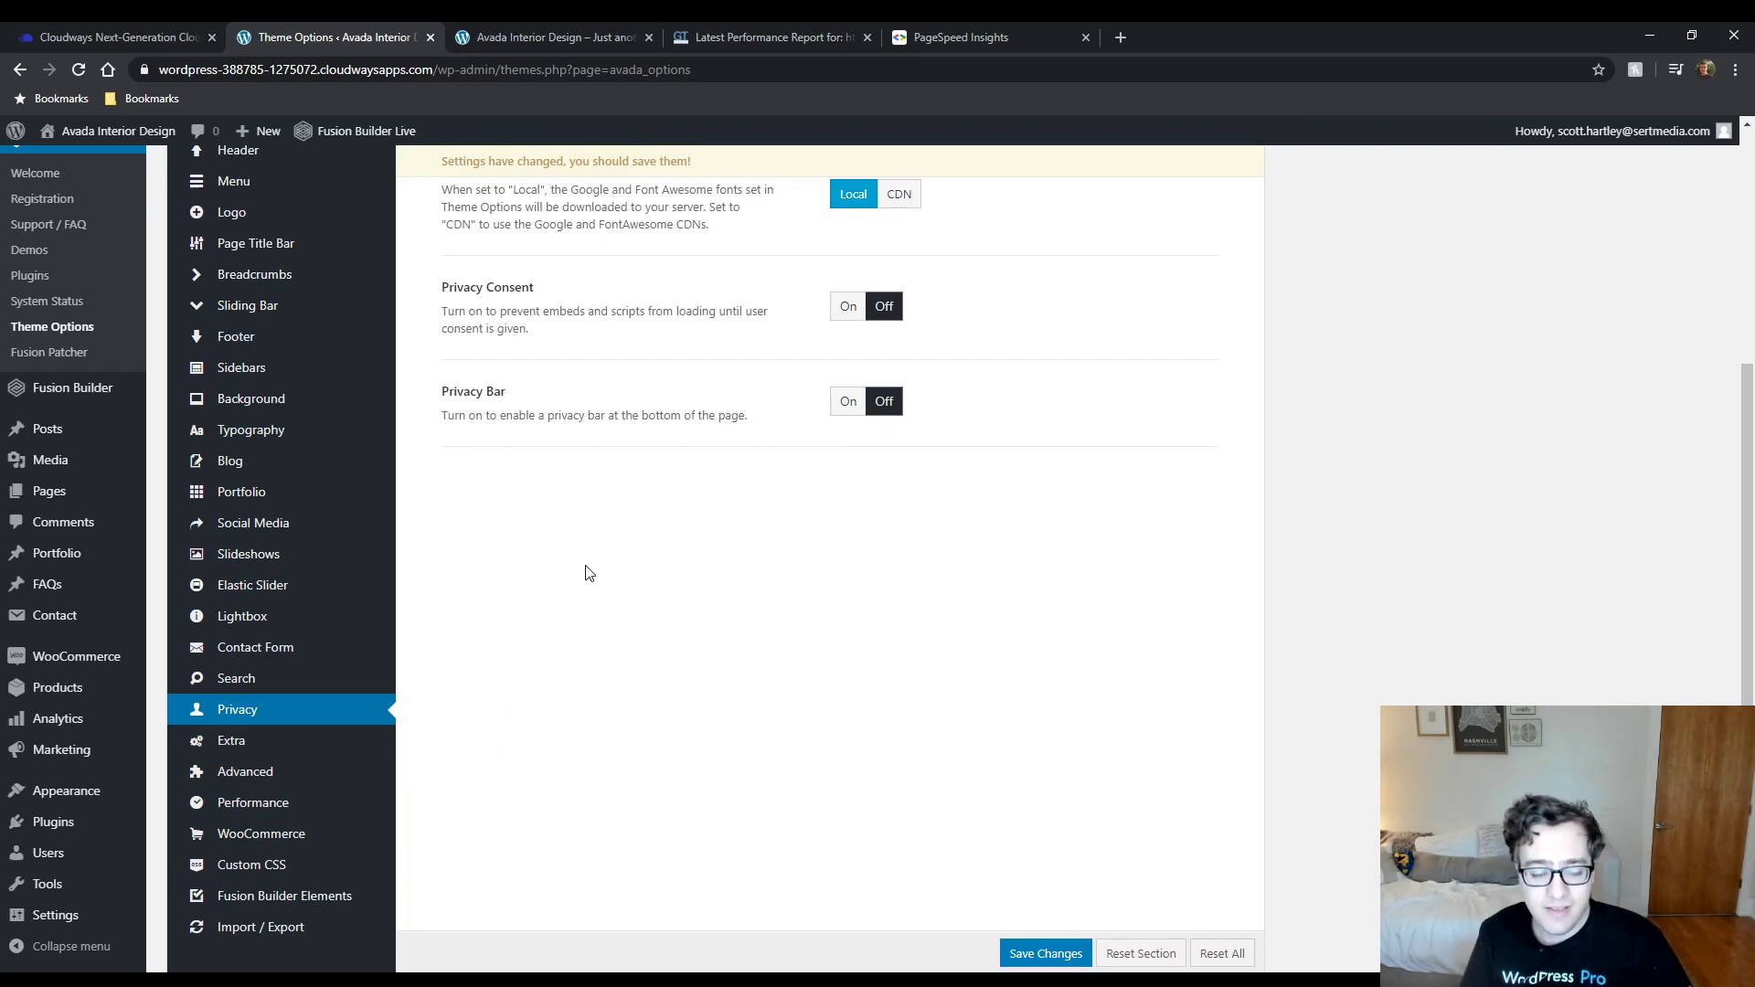
pyautogui.moveTo(253, 780)
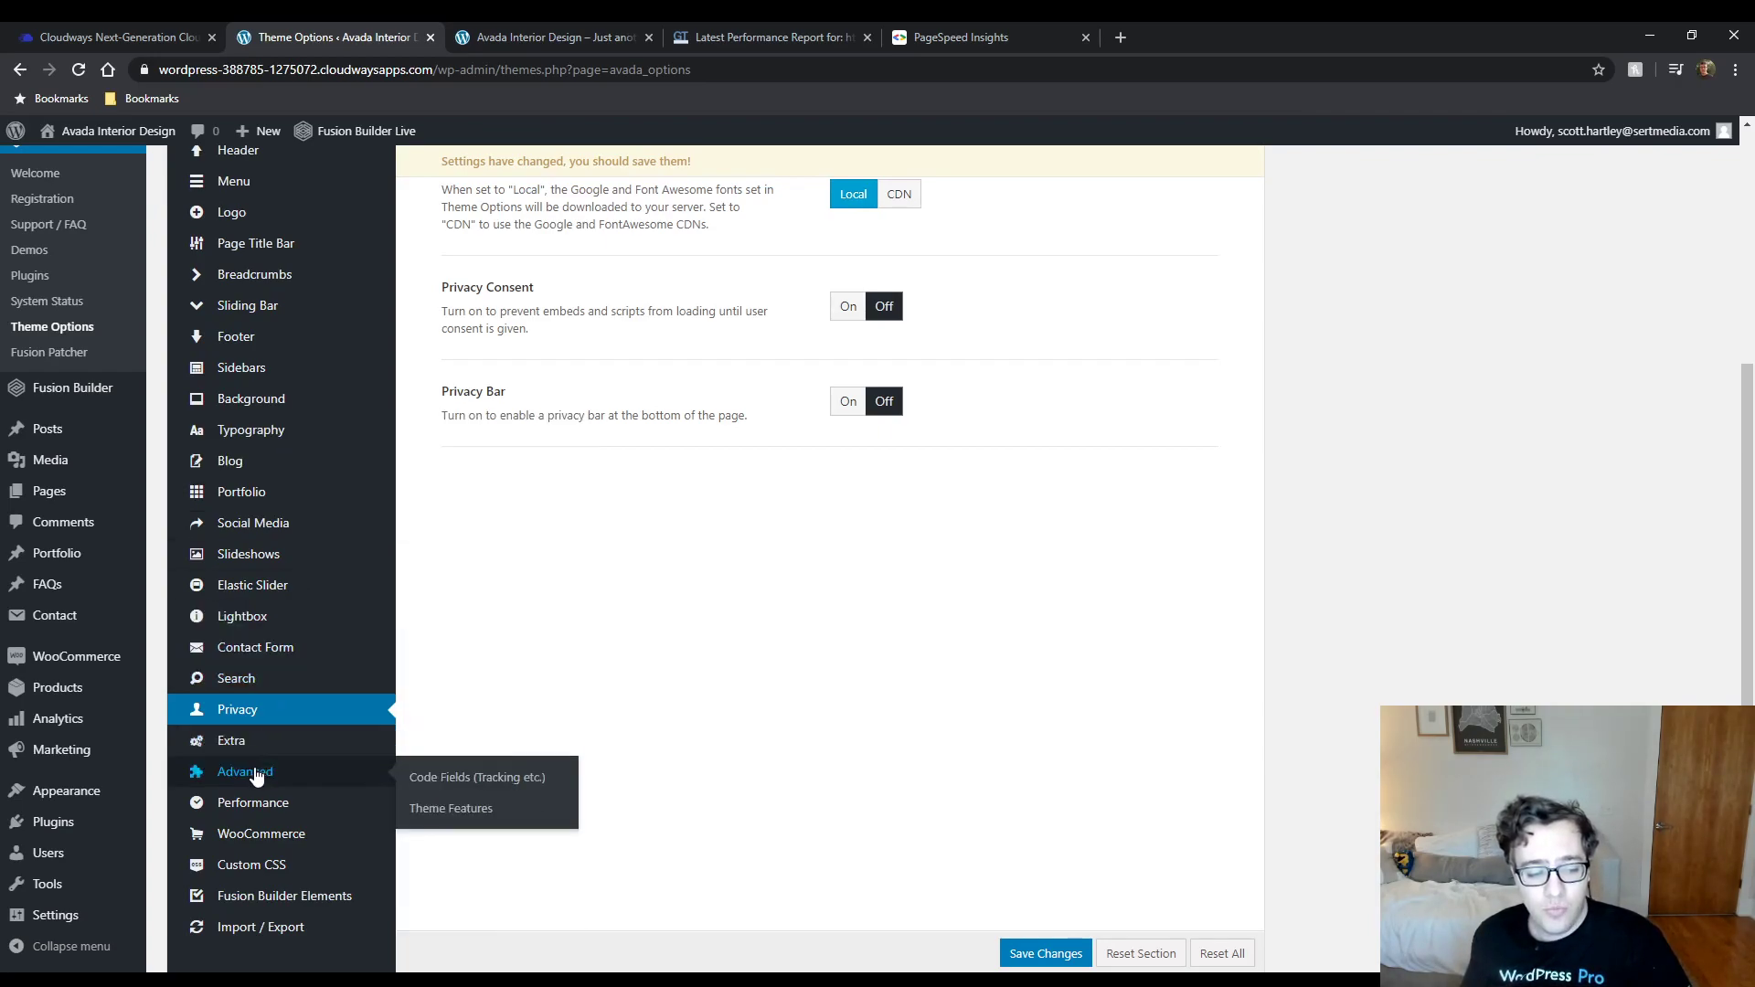
pyautogui.click(464, 818)
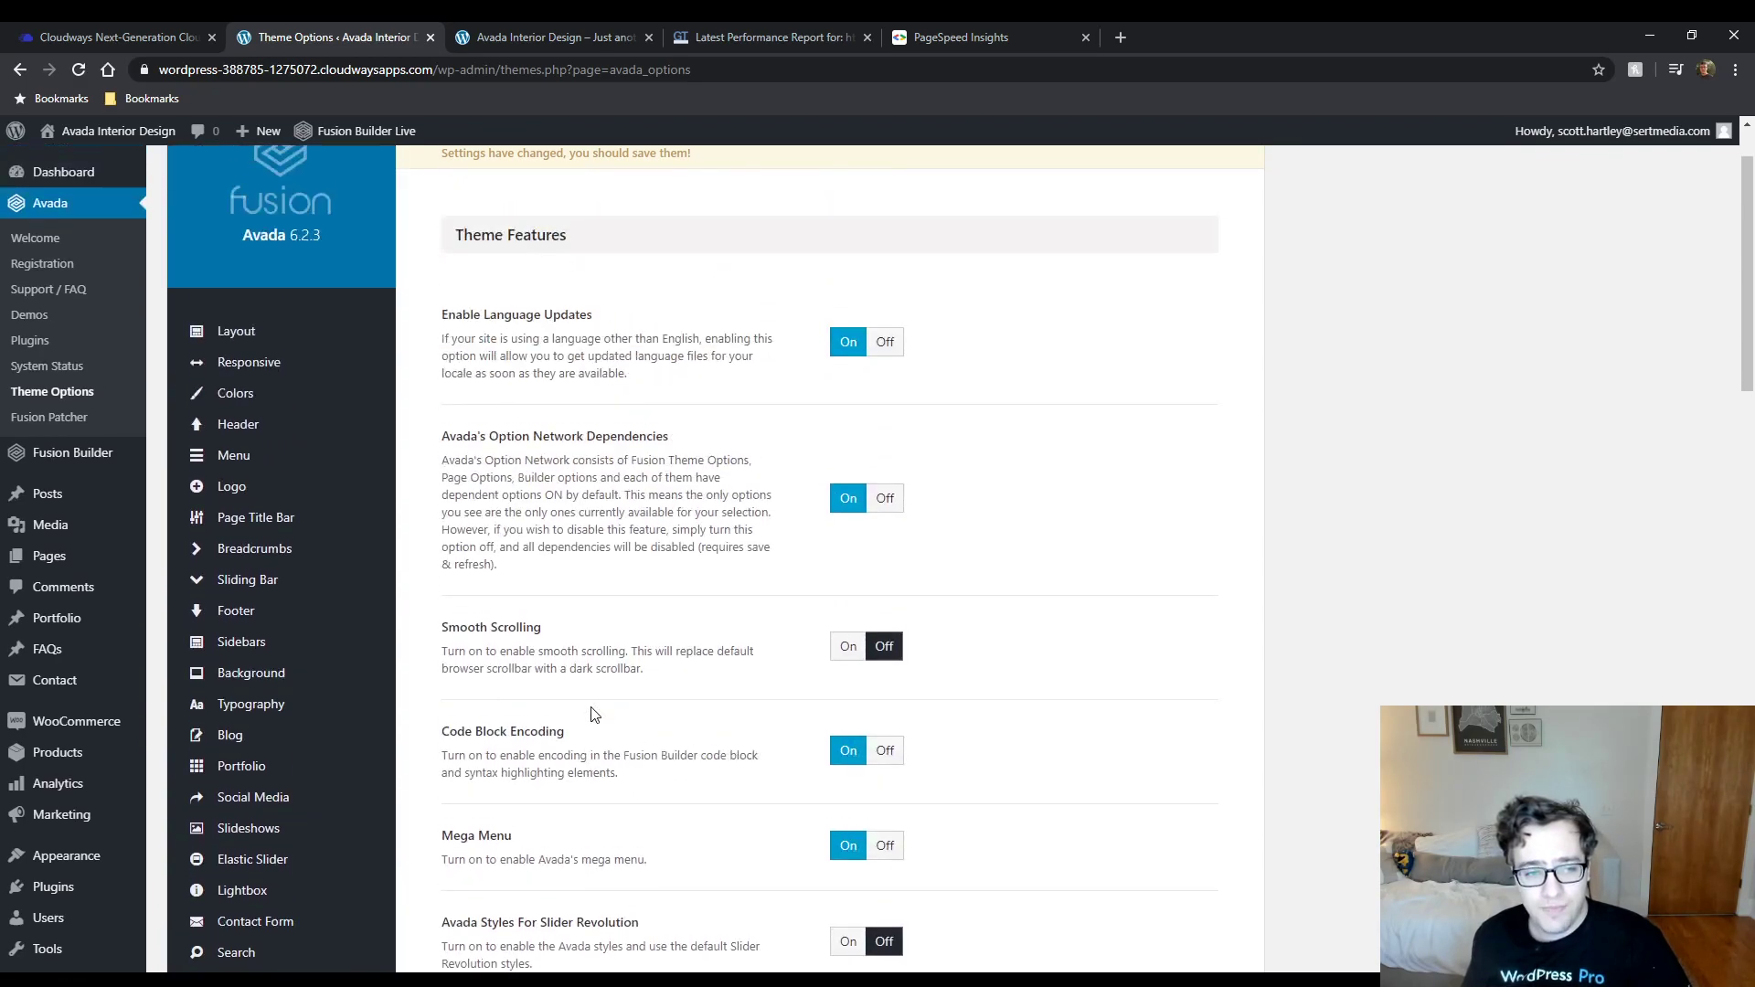
pyautogui.scroll(-4, 590, 715)
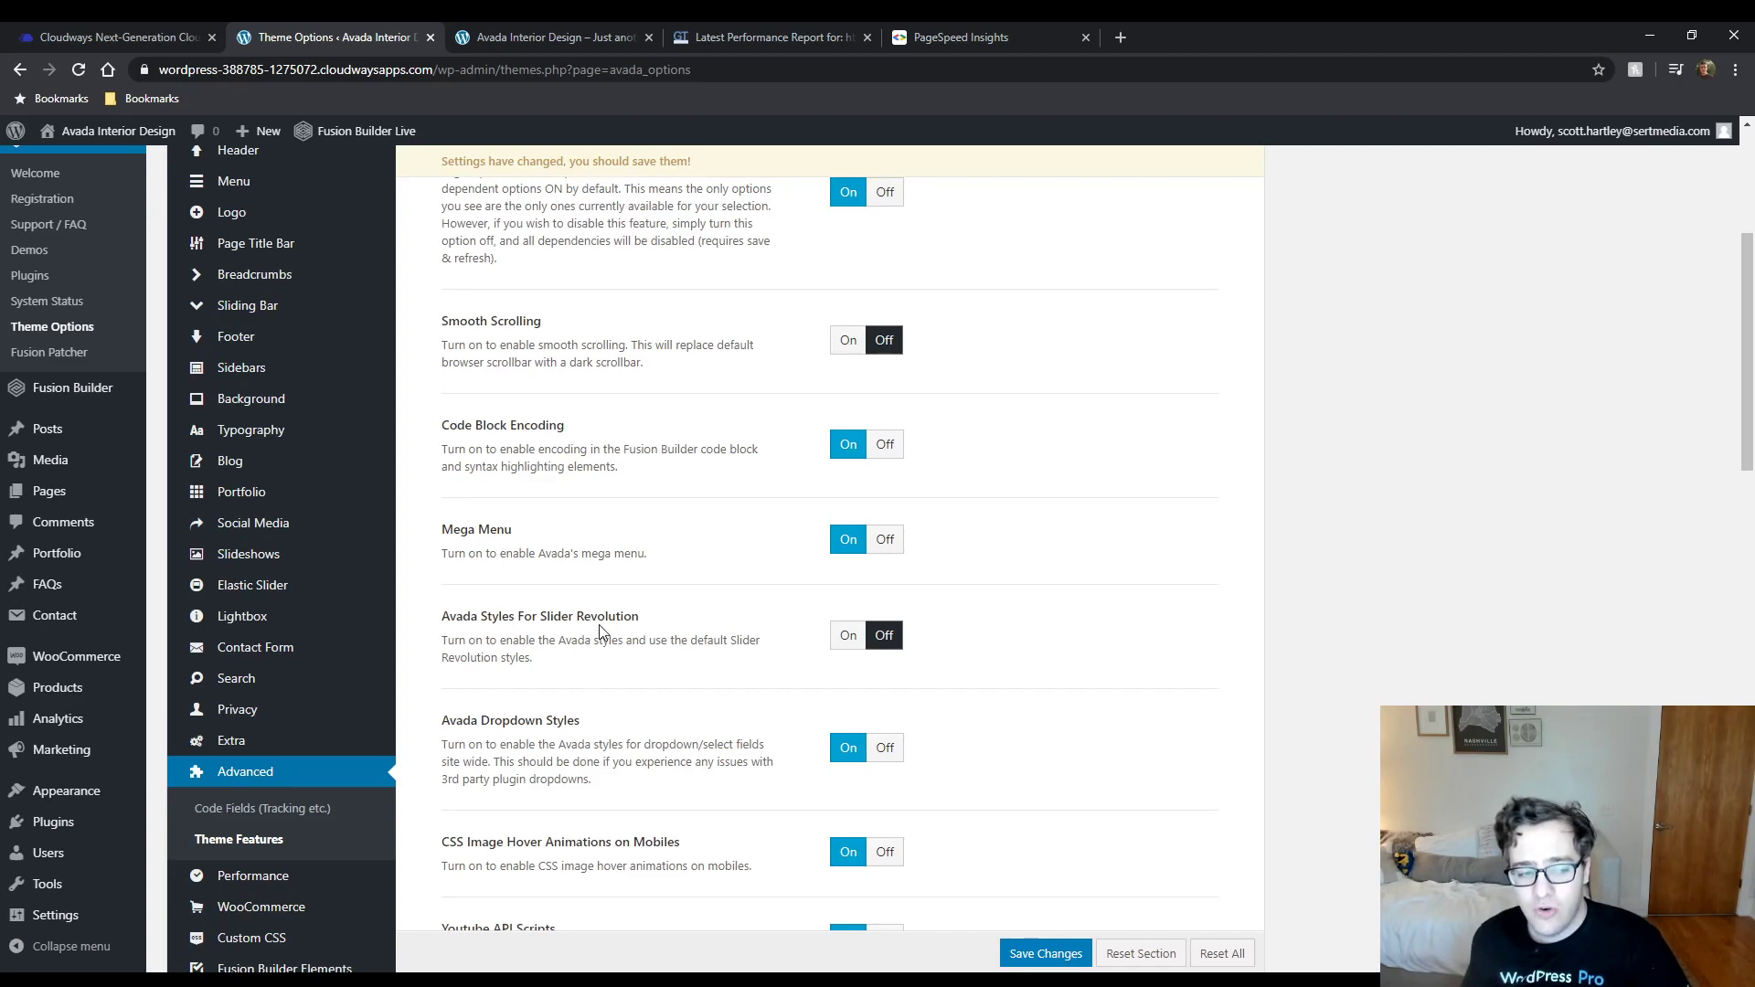
pyautogui.scroll(2, 600, 624)
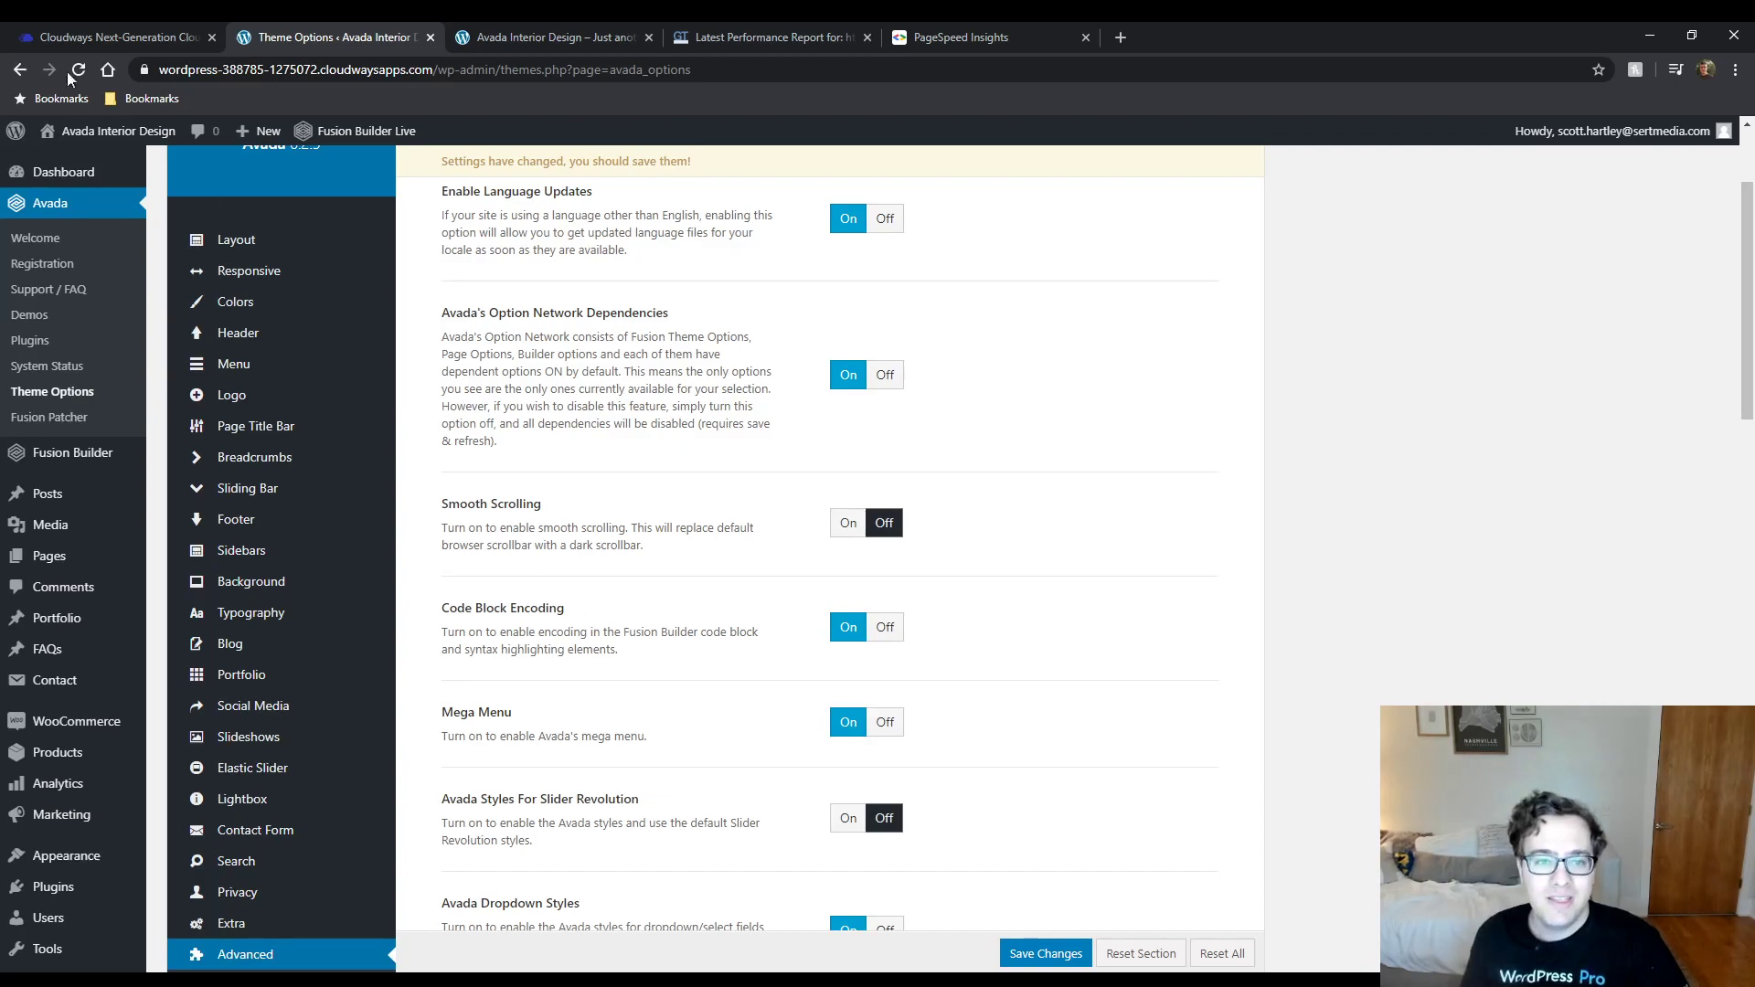
pyautogui.click(485, 36)
pyautogui.scroll(-5, 364, 230)
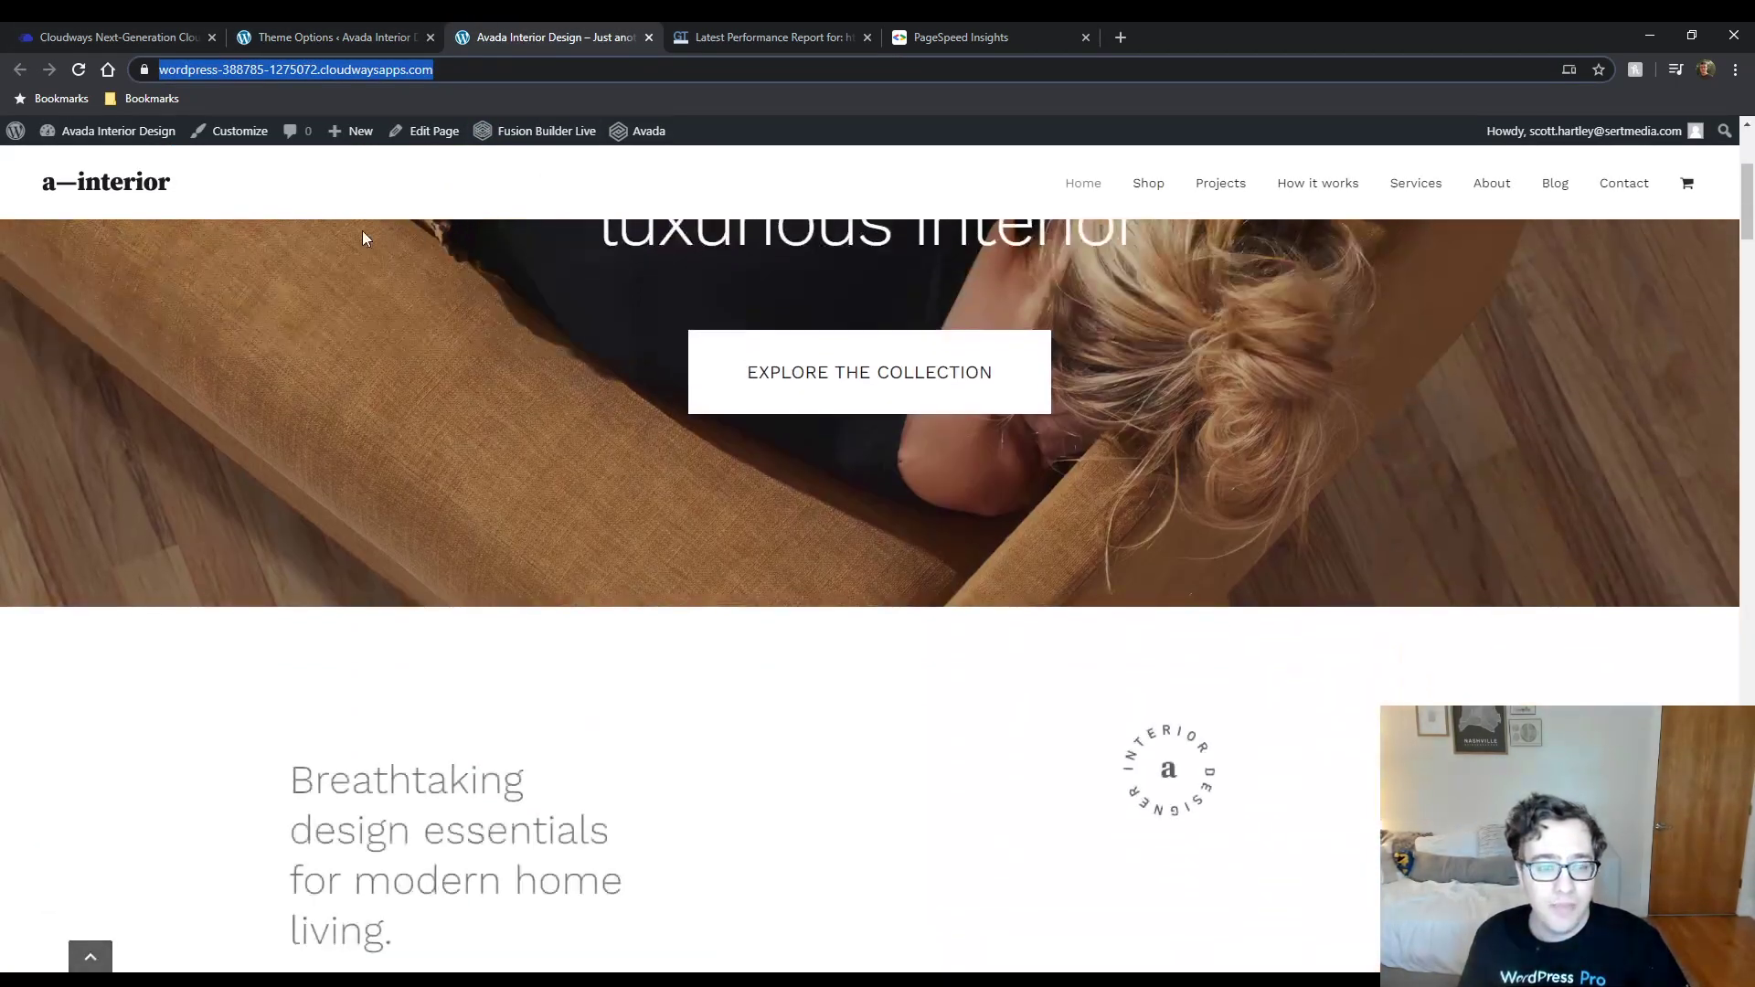
pyautogui.click(366, 37)
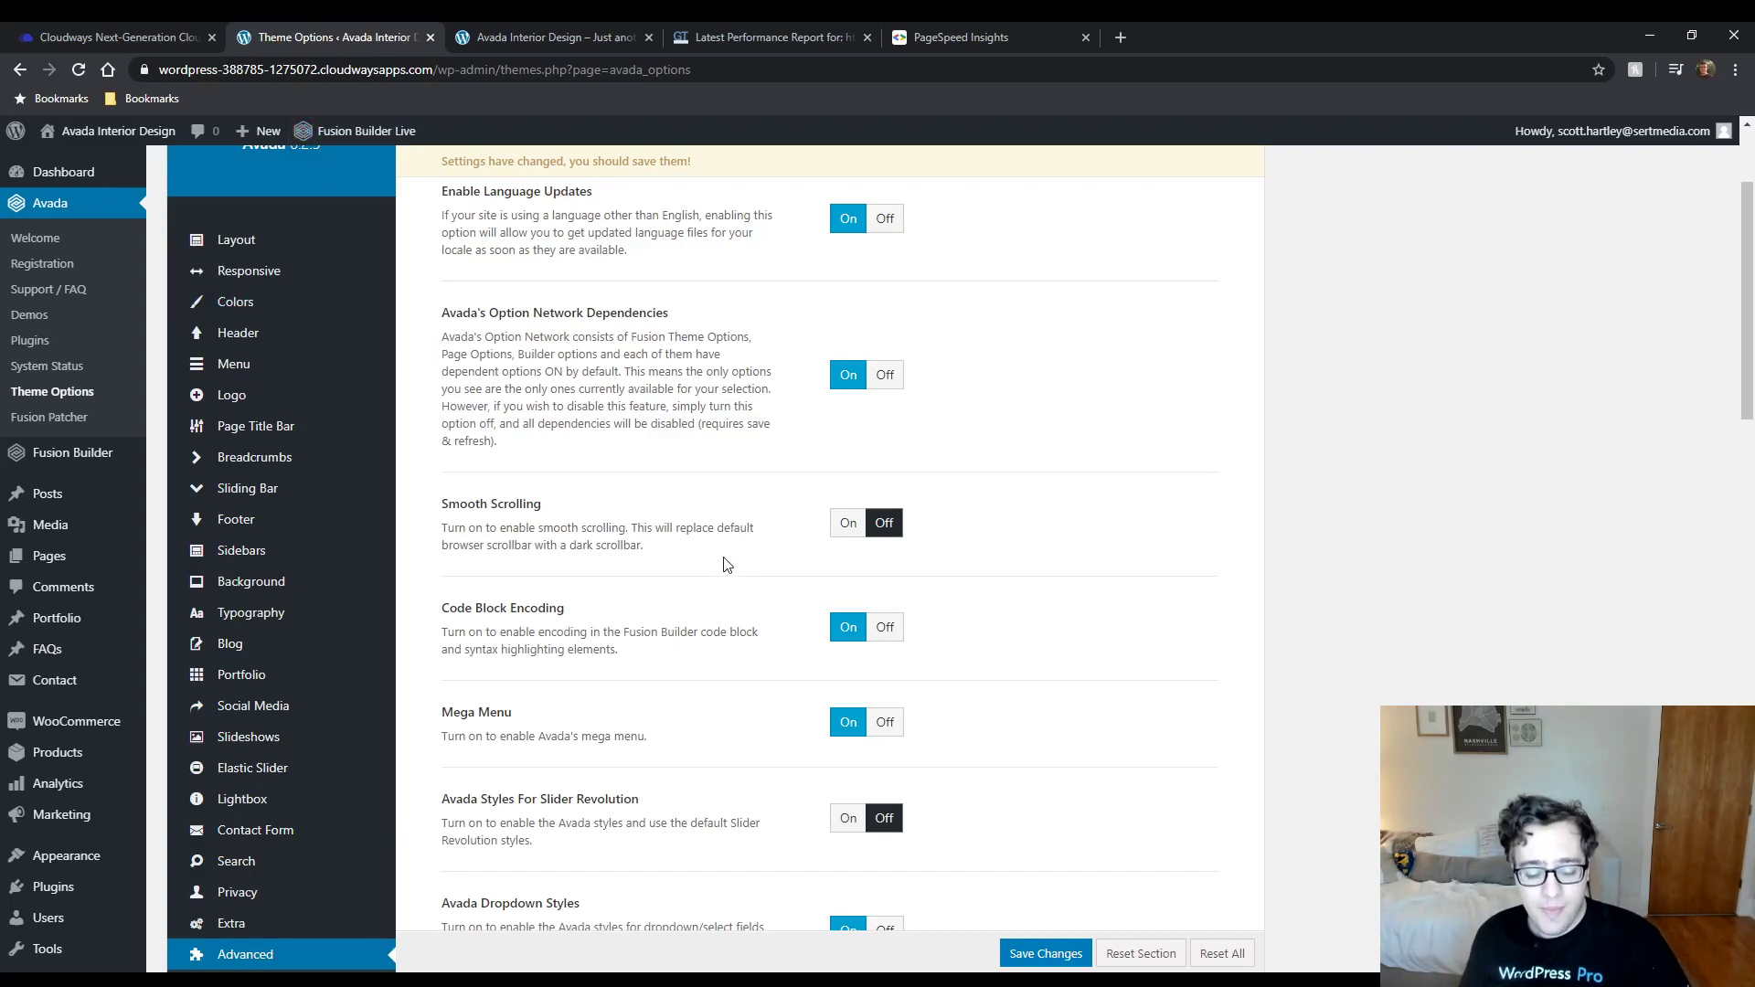
# Review the Theme Features options from Smooth Scrolling through the Youtube, Vimeo and Google Map scripts.
pyautogui.scroll(-2, 729, 554)
pyautogui.scroll(-1, 729, 554)
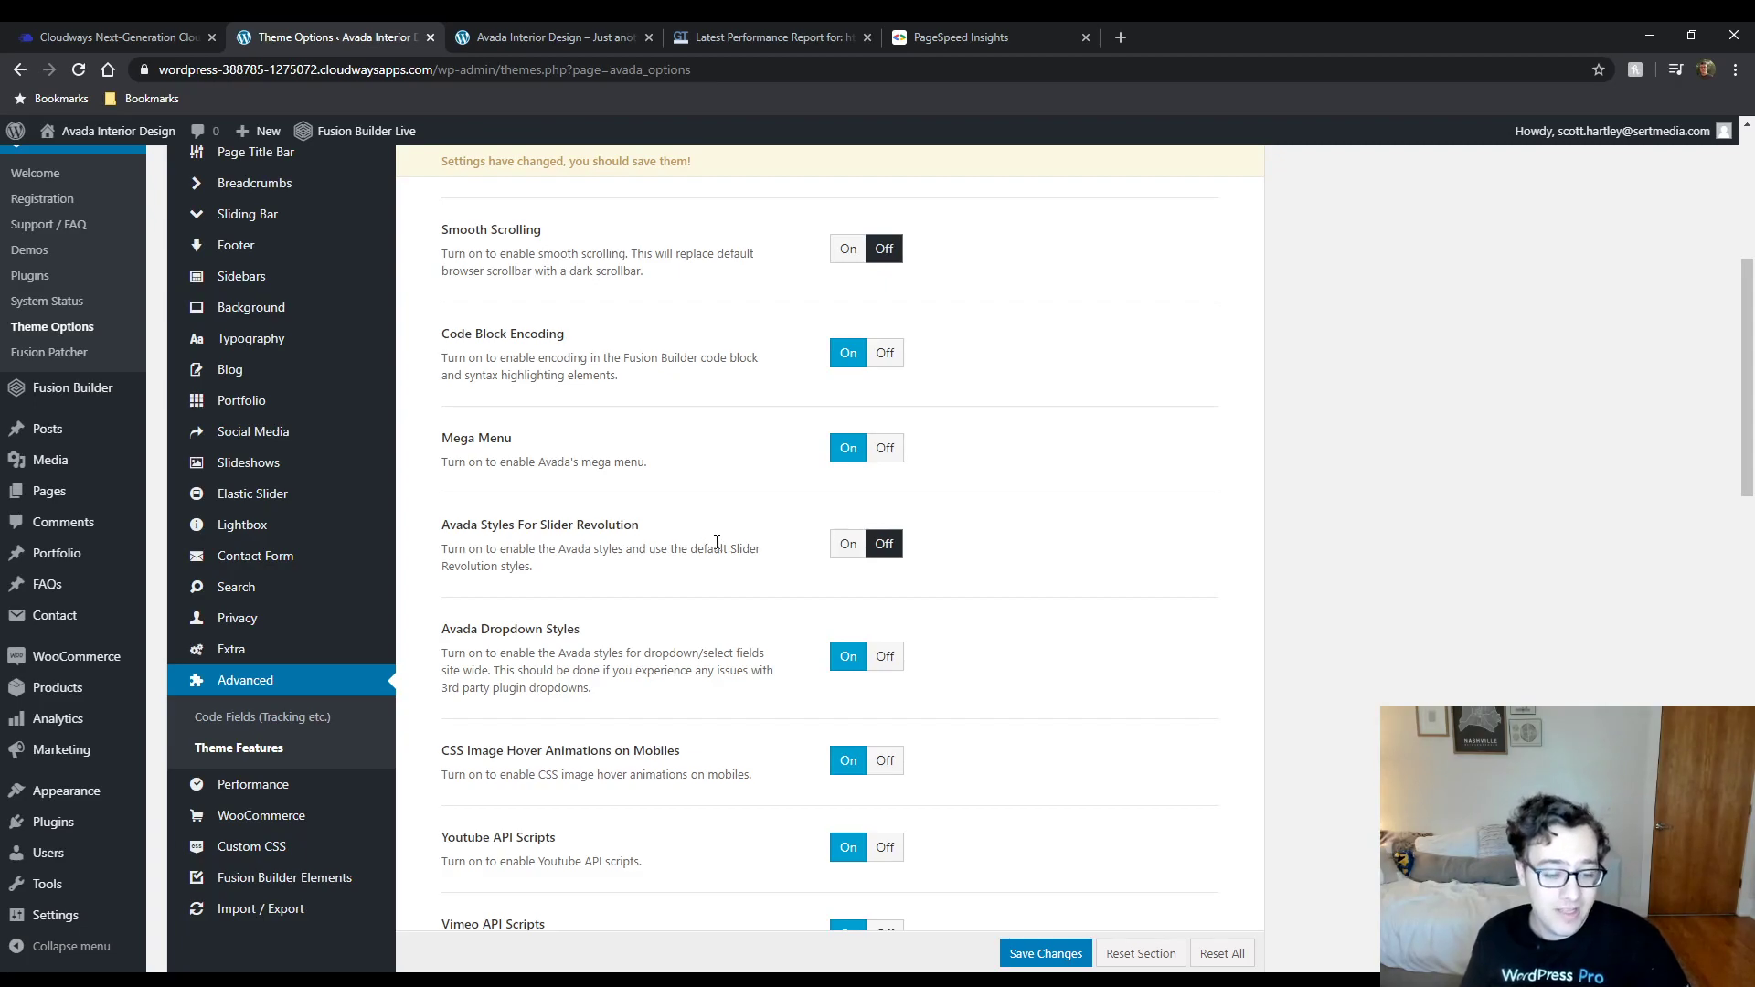
pyautogui.scroll(-5, 722, 546)
pyautogui.scroll(2, 736, 553)
pyautogui.scroll(1, 741, 556)
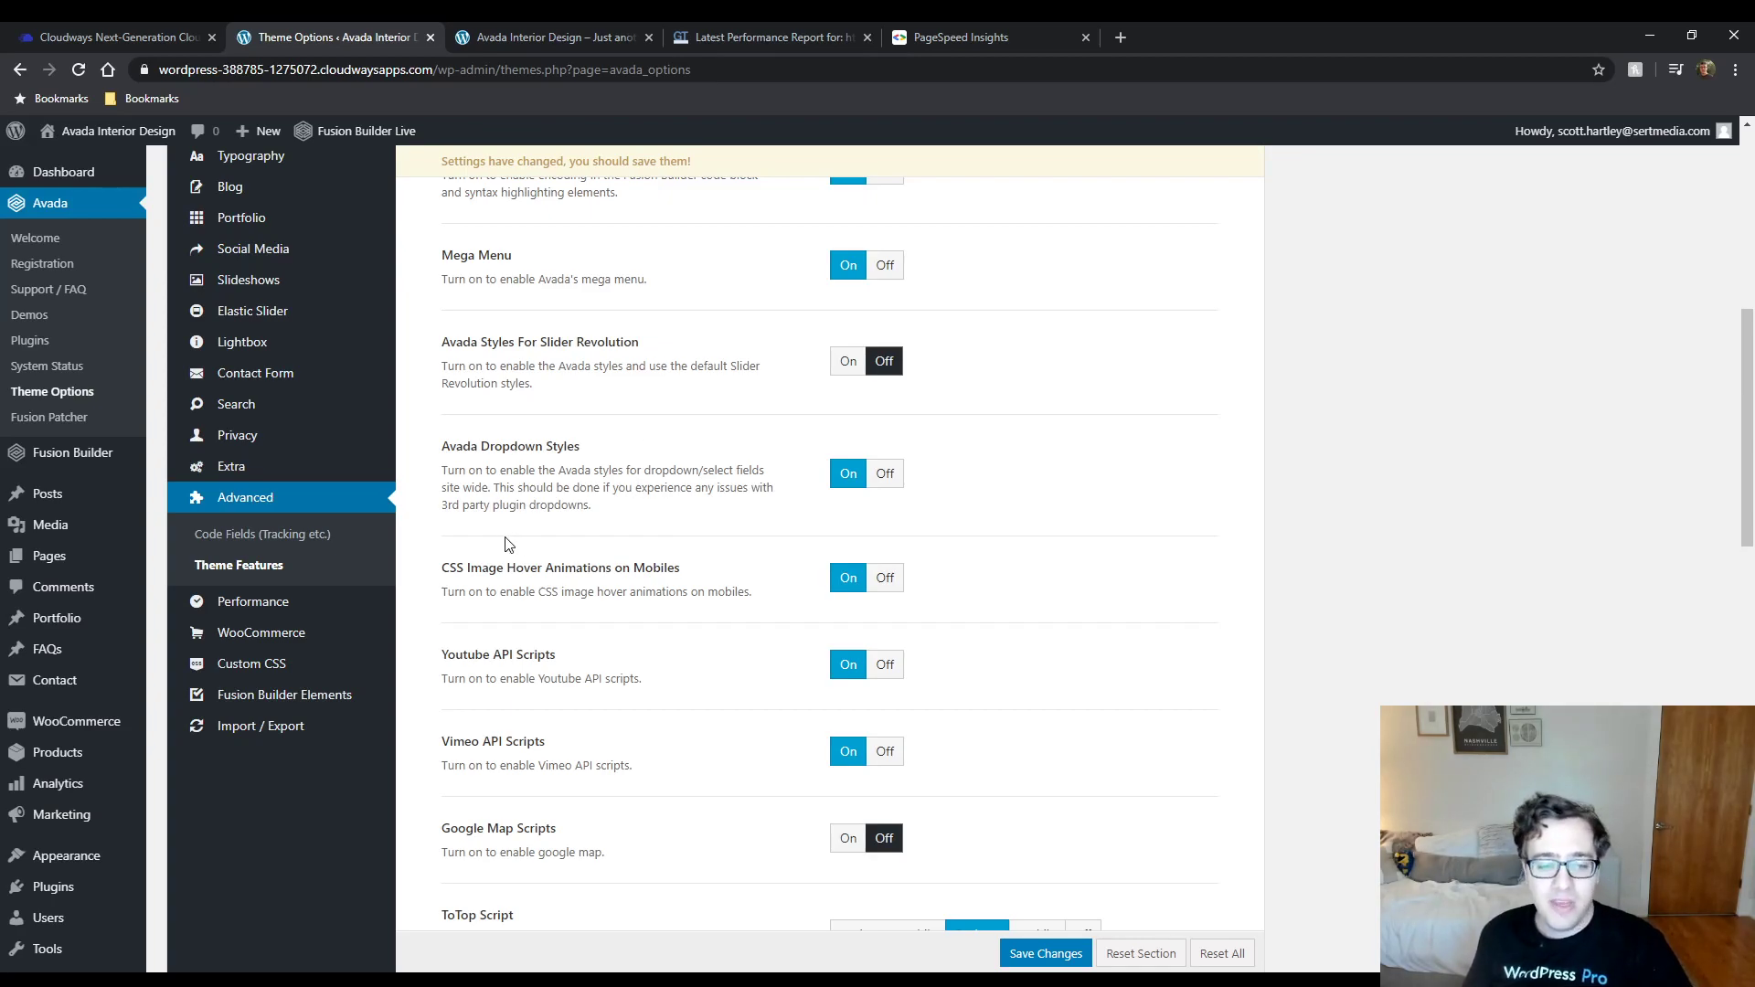
pyautogui.scroll(-2, 805, 600)
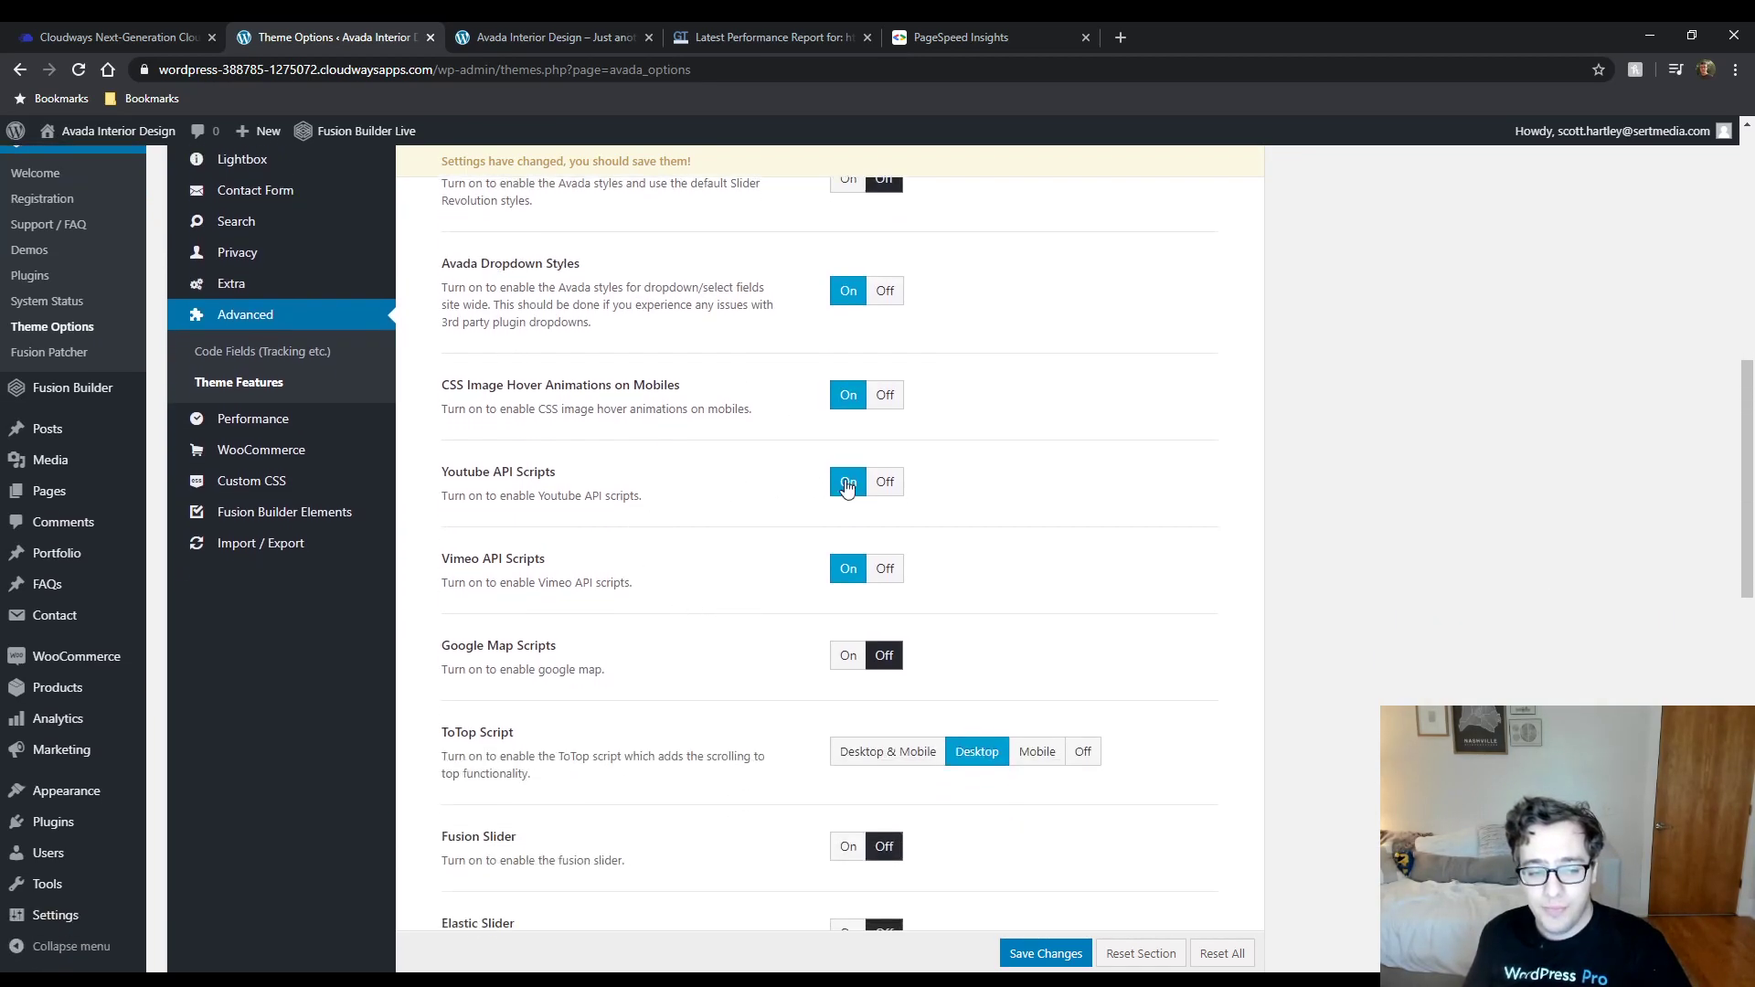
# Check the homepage for video content and turn off Youtube API Scripts in Theme Features.
pyautogui.moveTo(556, 472); pyautogui.dragTo(450, 475)
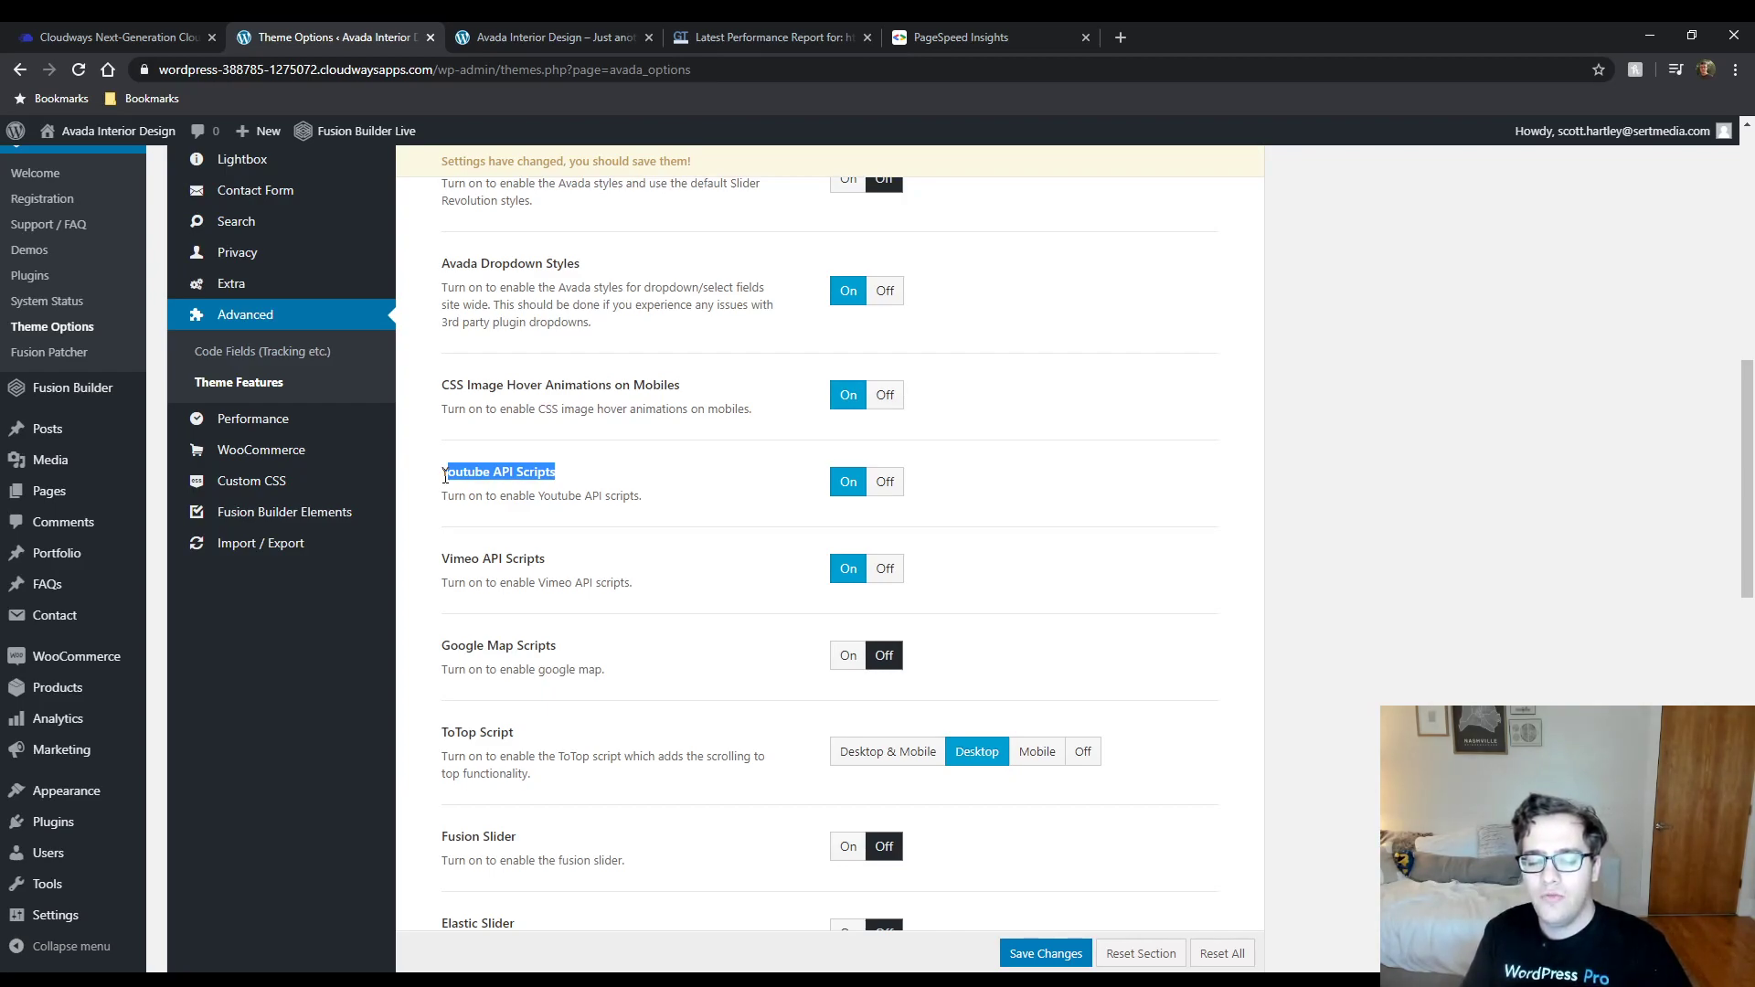
pyautogui.click(507, 37)
pyautogui.scroll(-10, 1215, 589)
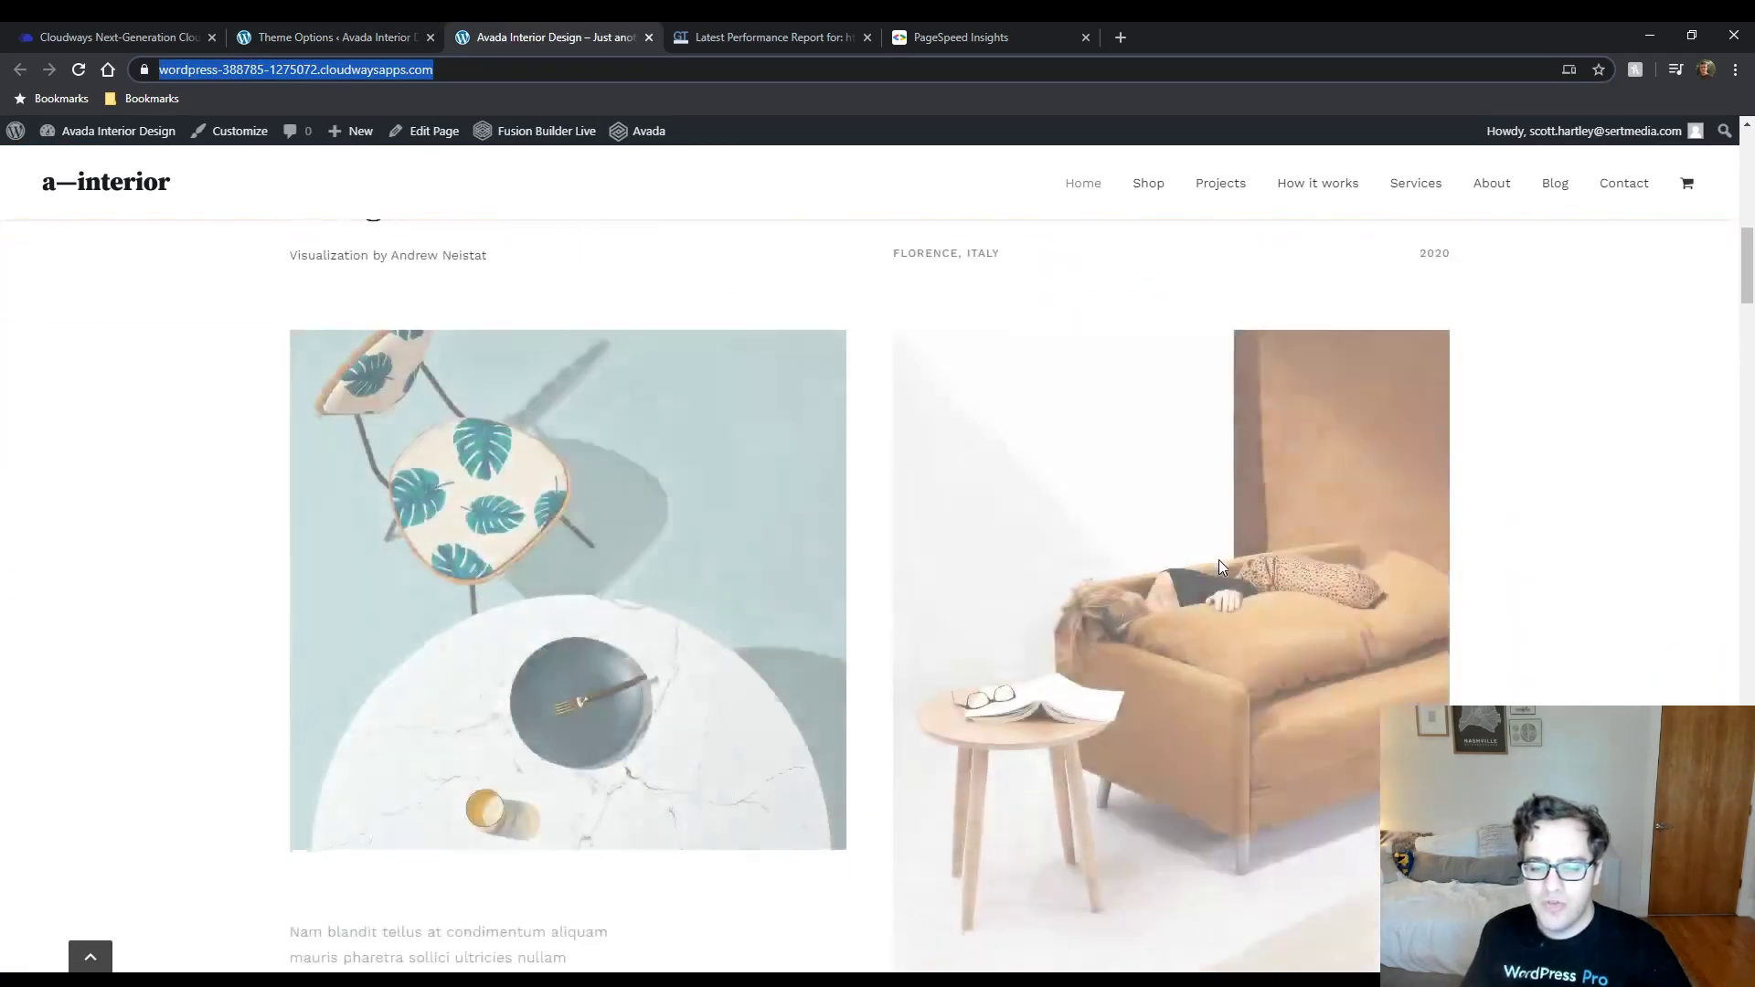
pyautogui.scroll(-5, 1197, 592)
pyautogui.scroll(20, 1450, 392)
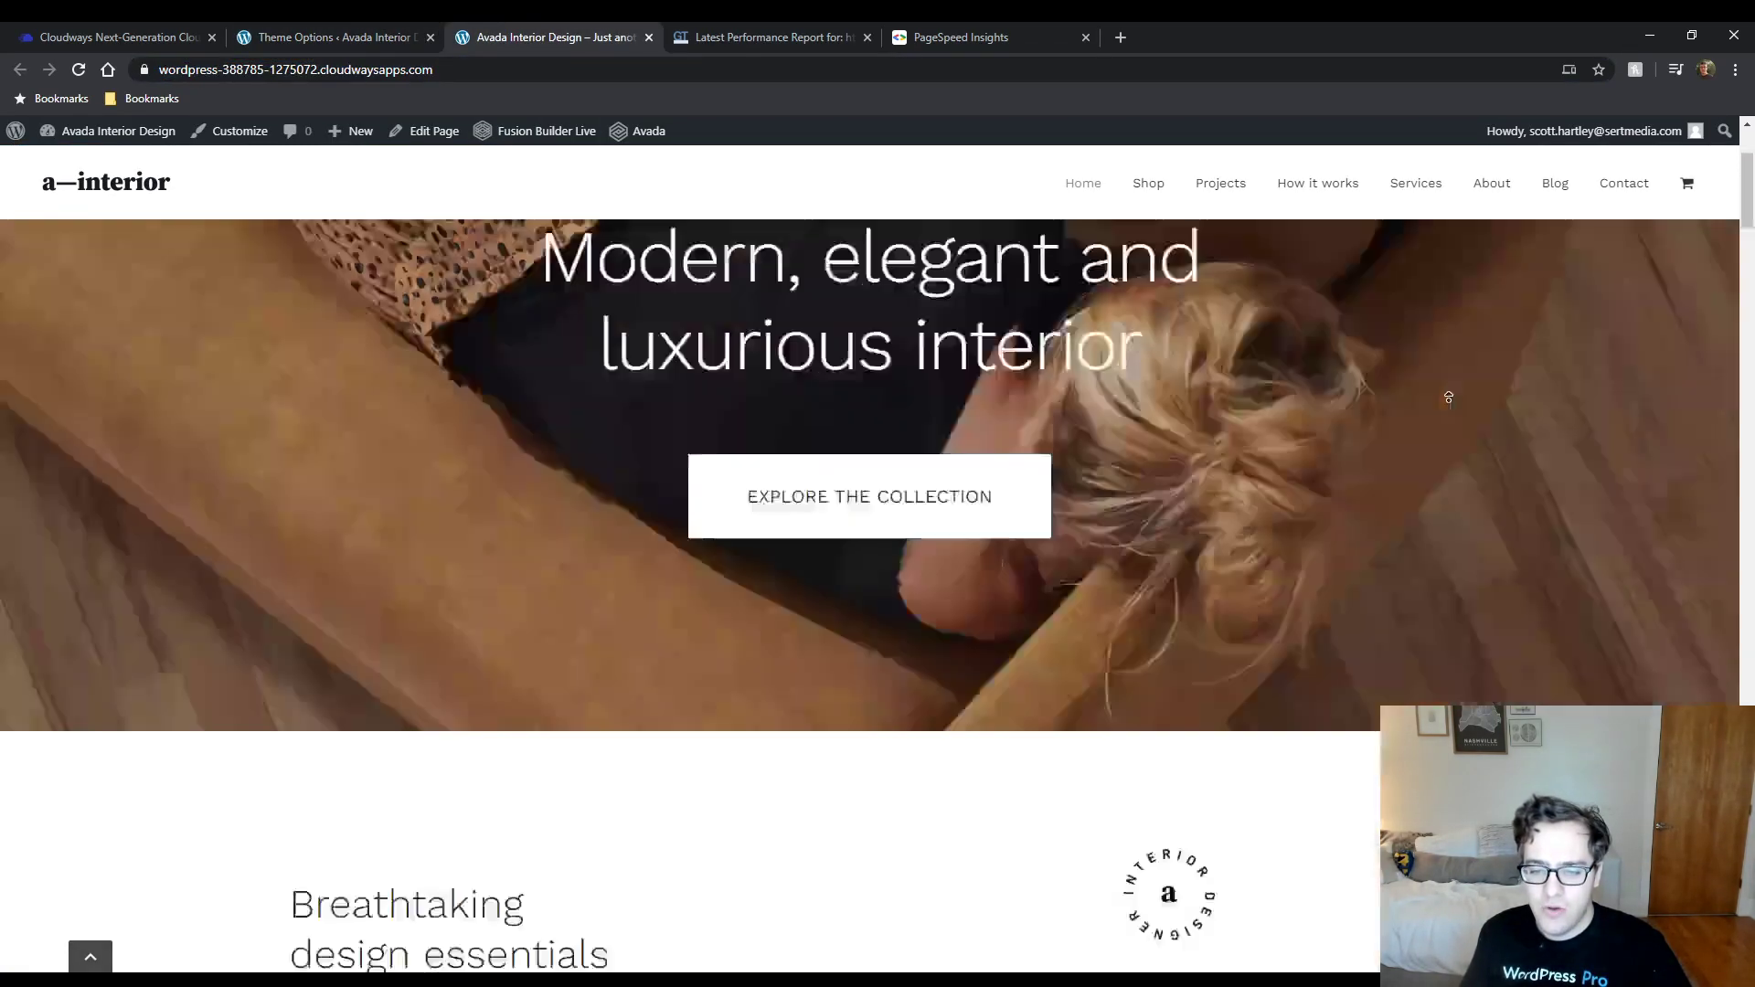
pyautogui.scroll(-12, 1322, 528)
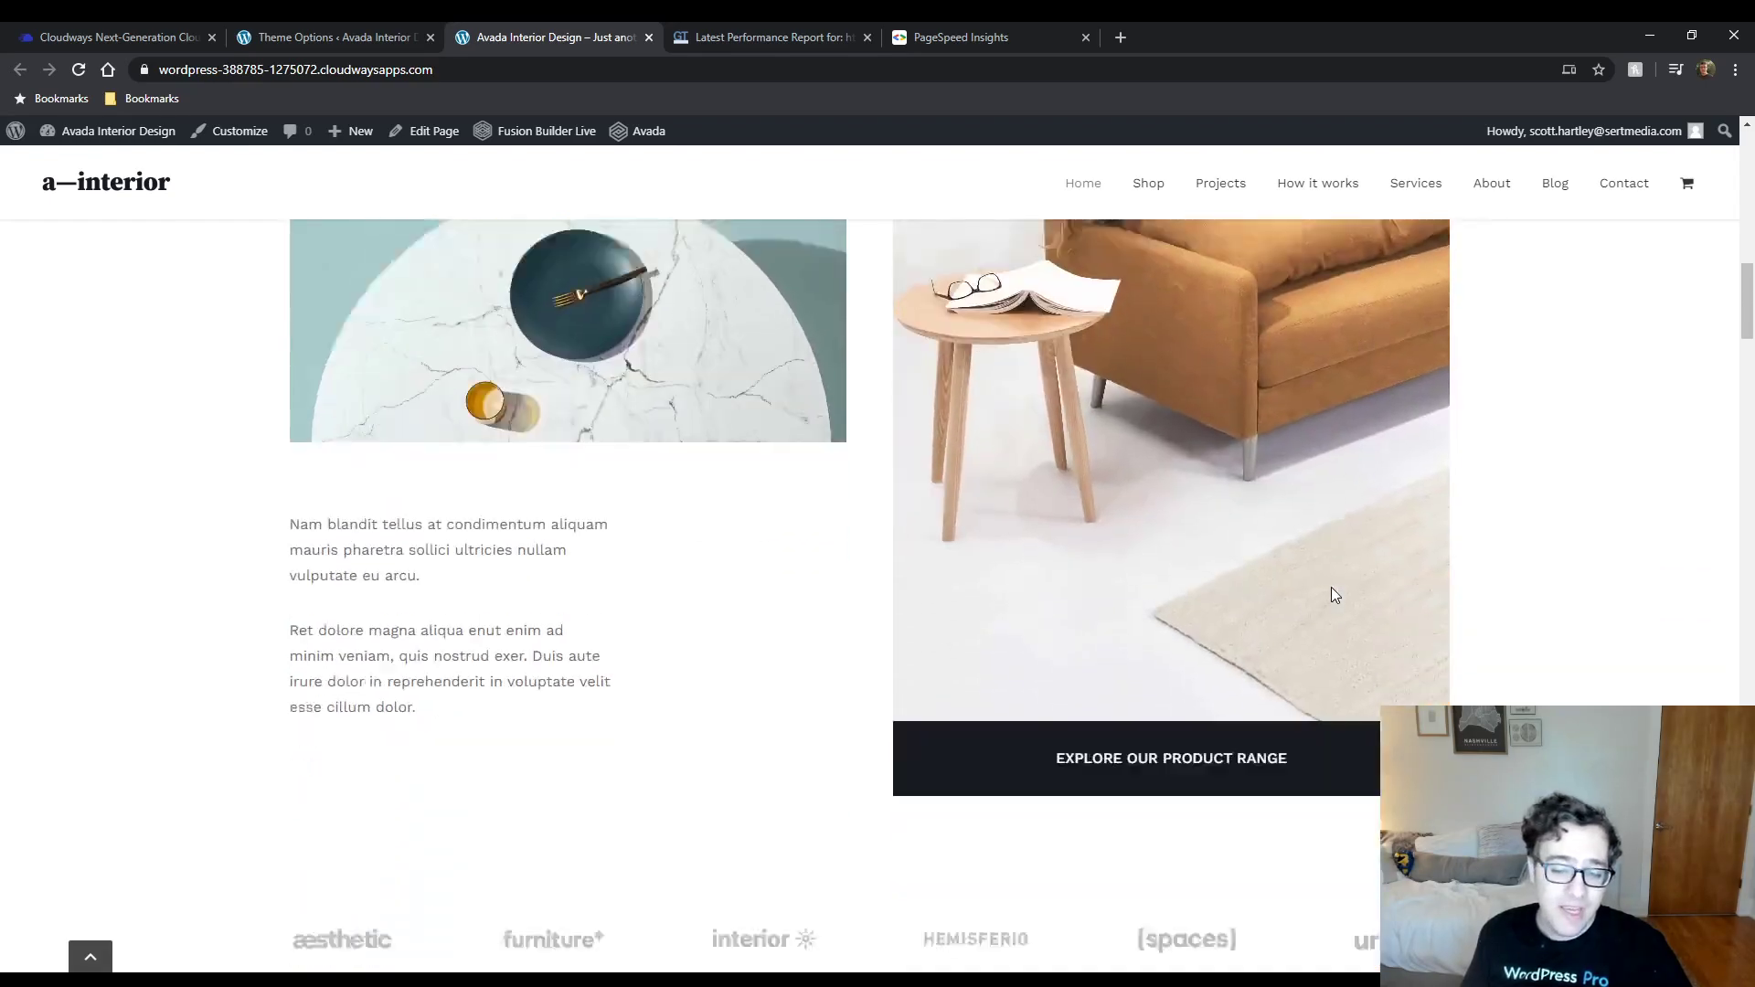
pyautogui.scroll(-20, 1328, 587)
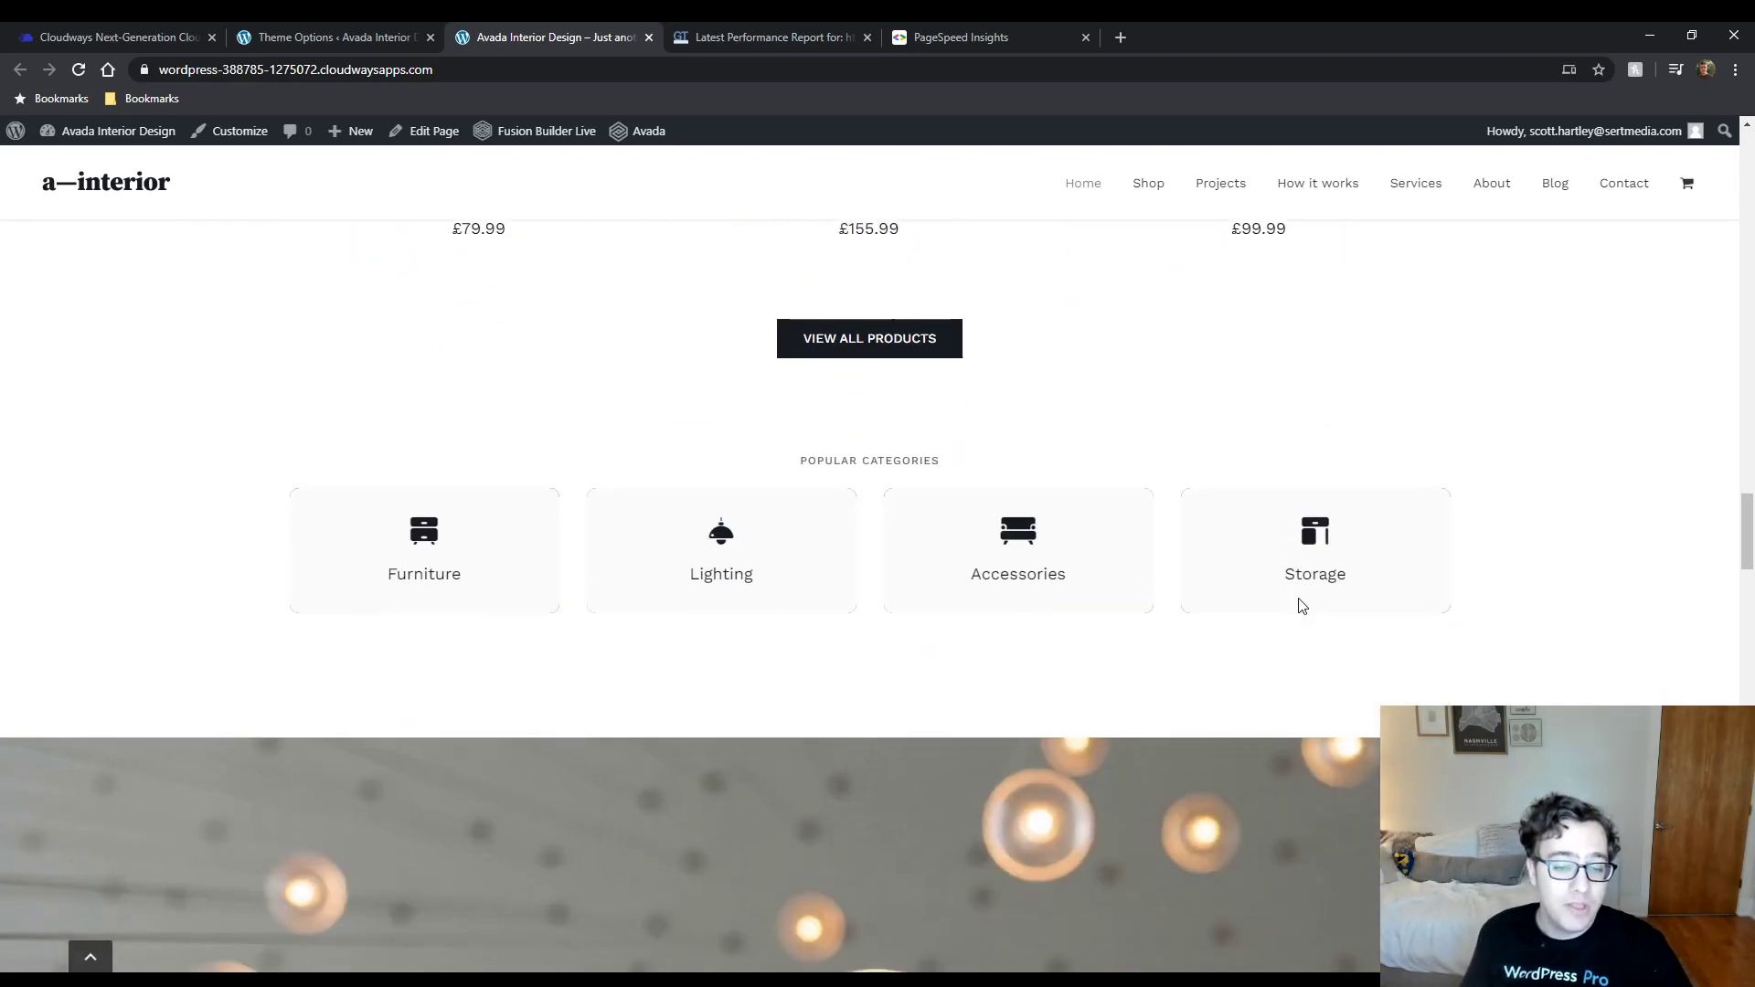
pyautogui.click(338, 37)
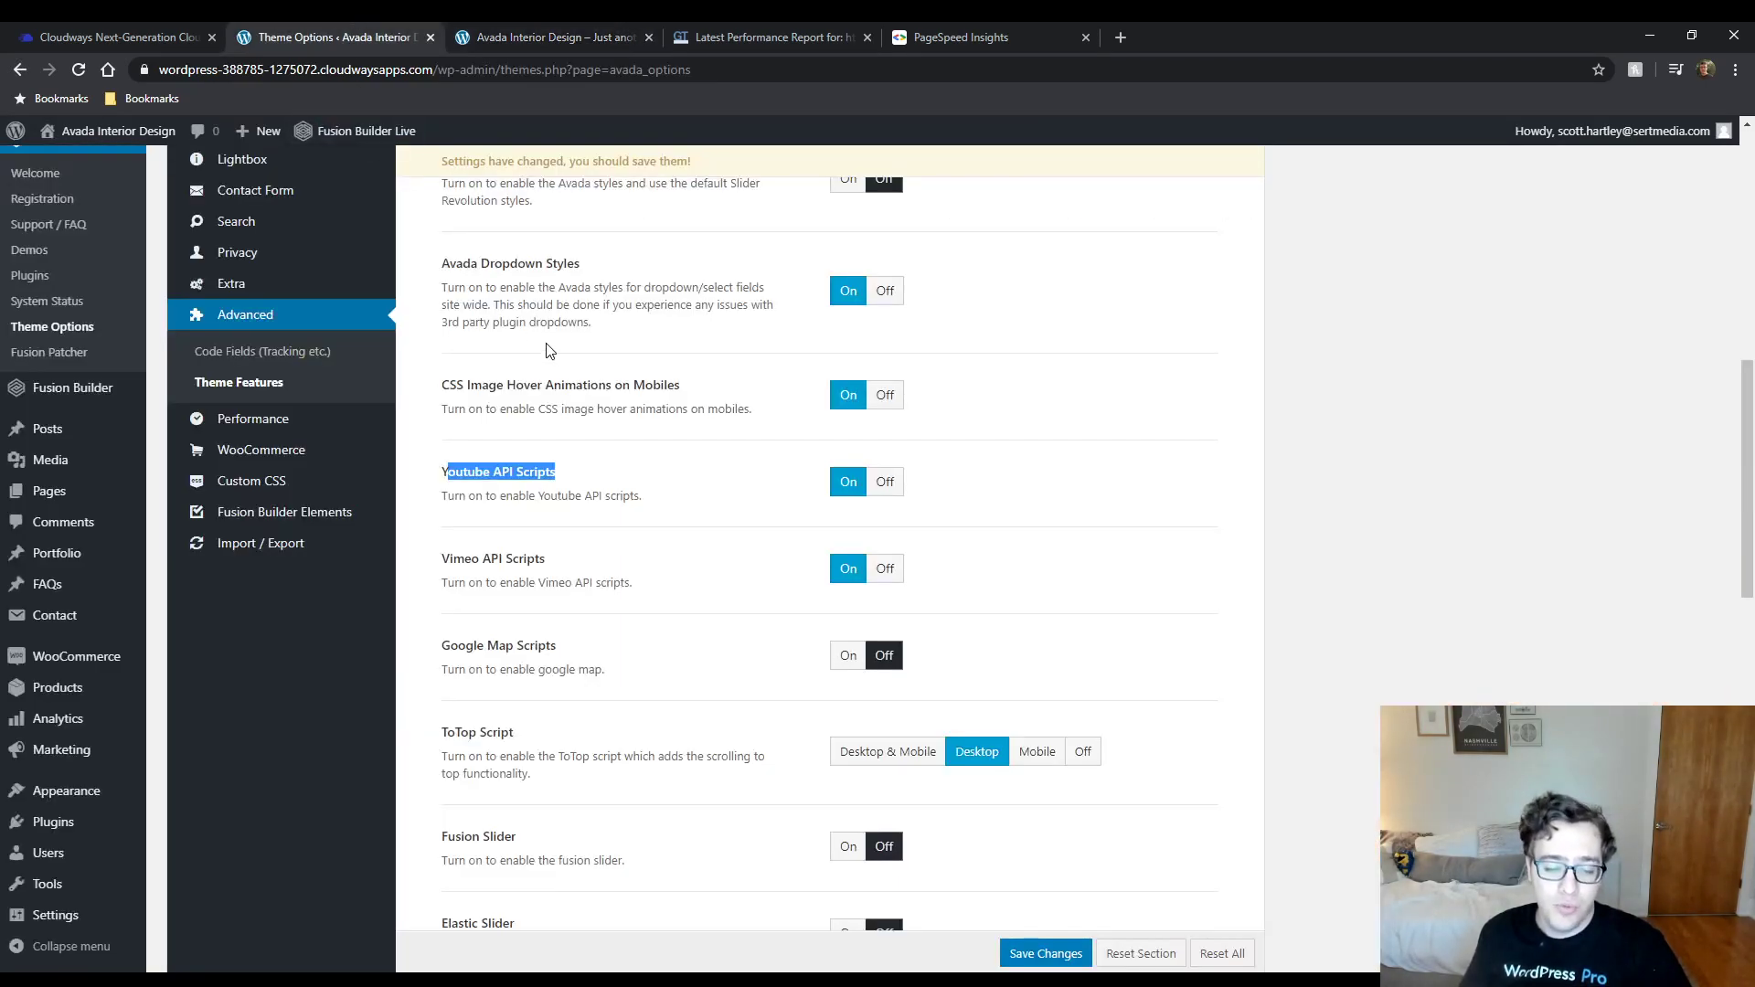
pyautogui.click(895, 491)
pyautogui.click(895, 491)
pyautogui.scroll(-2, 1111, 457)
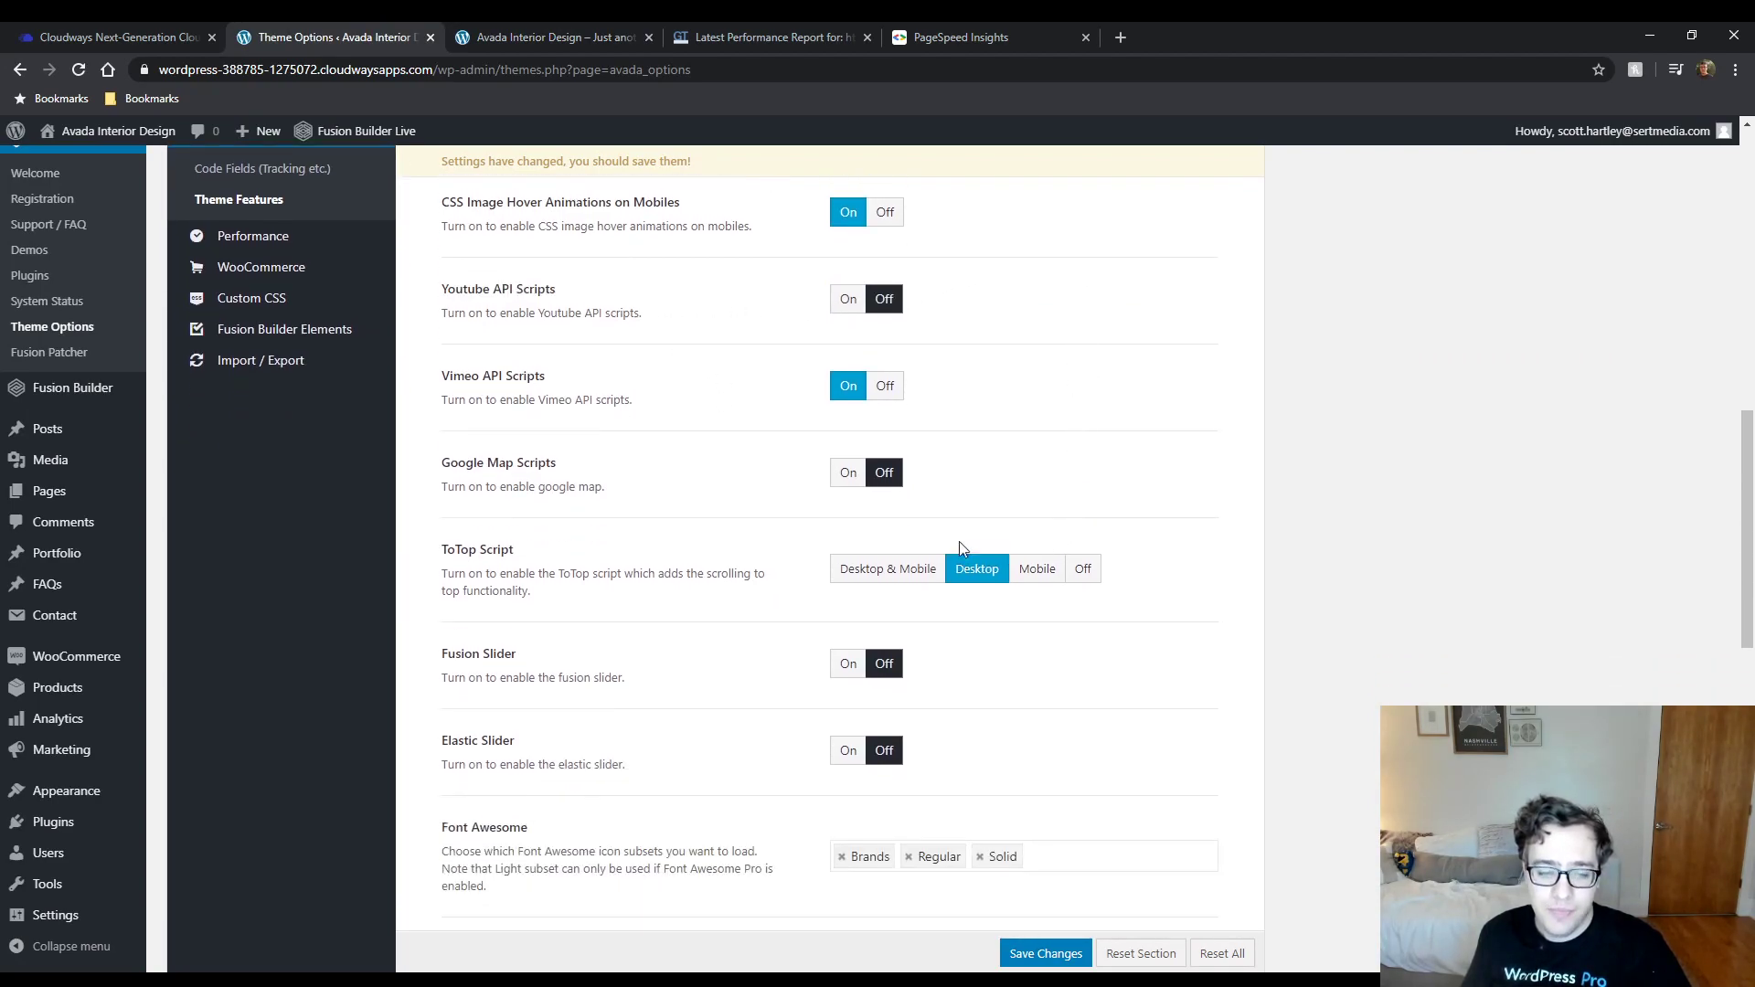
# Examine the Google Map Scripts option and the slider options below it in Theme Features.
pyautogui.moveTo(619, 501); pyautogui.dragTo(427, 466)
pyautogui.click(430, 475)
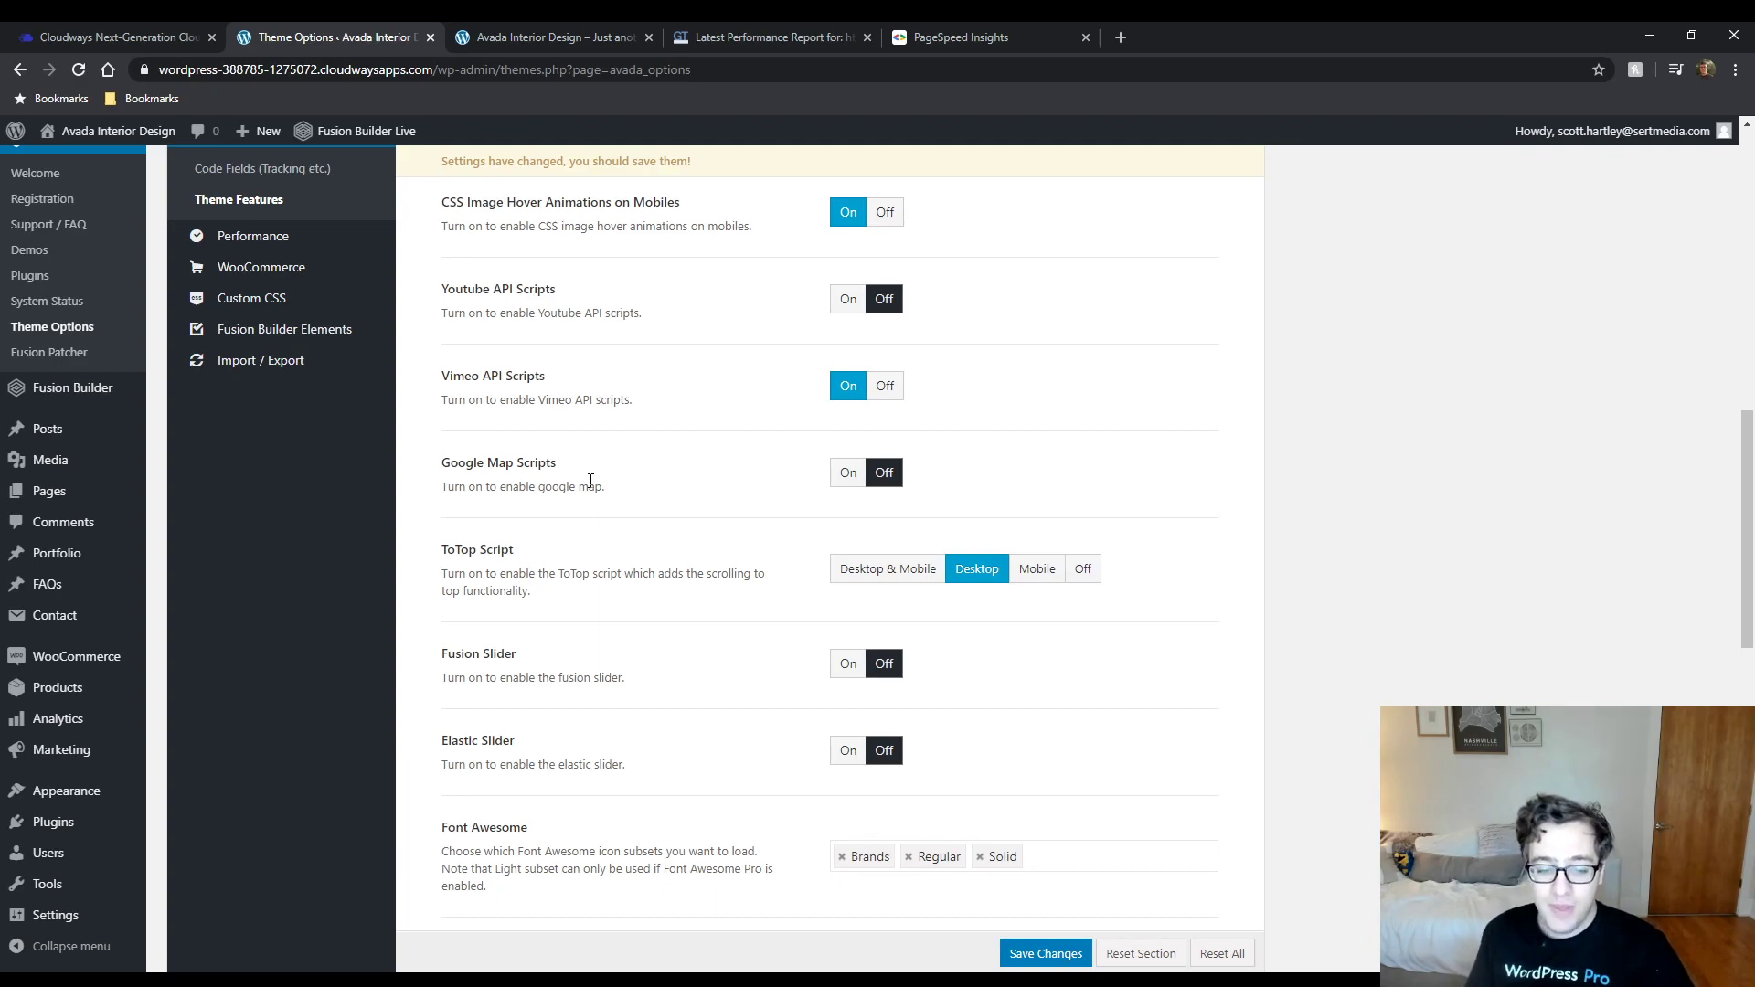
pyautogui.click(737, 982)
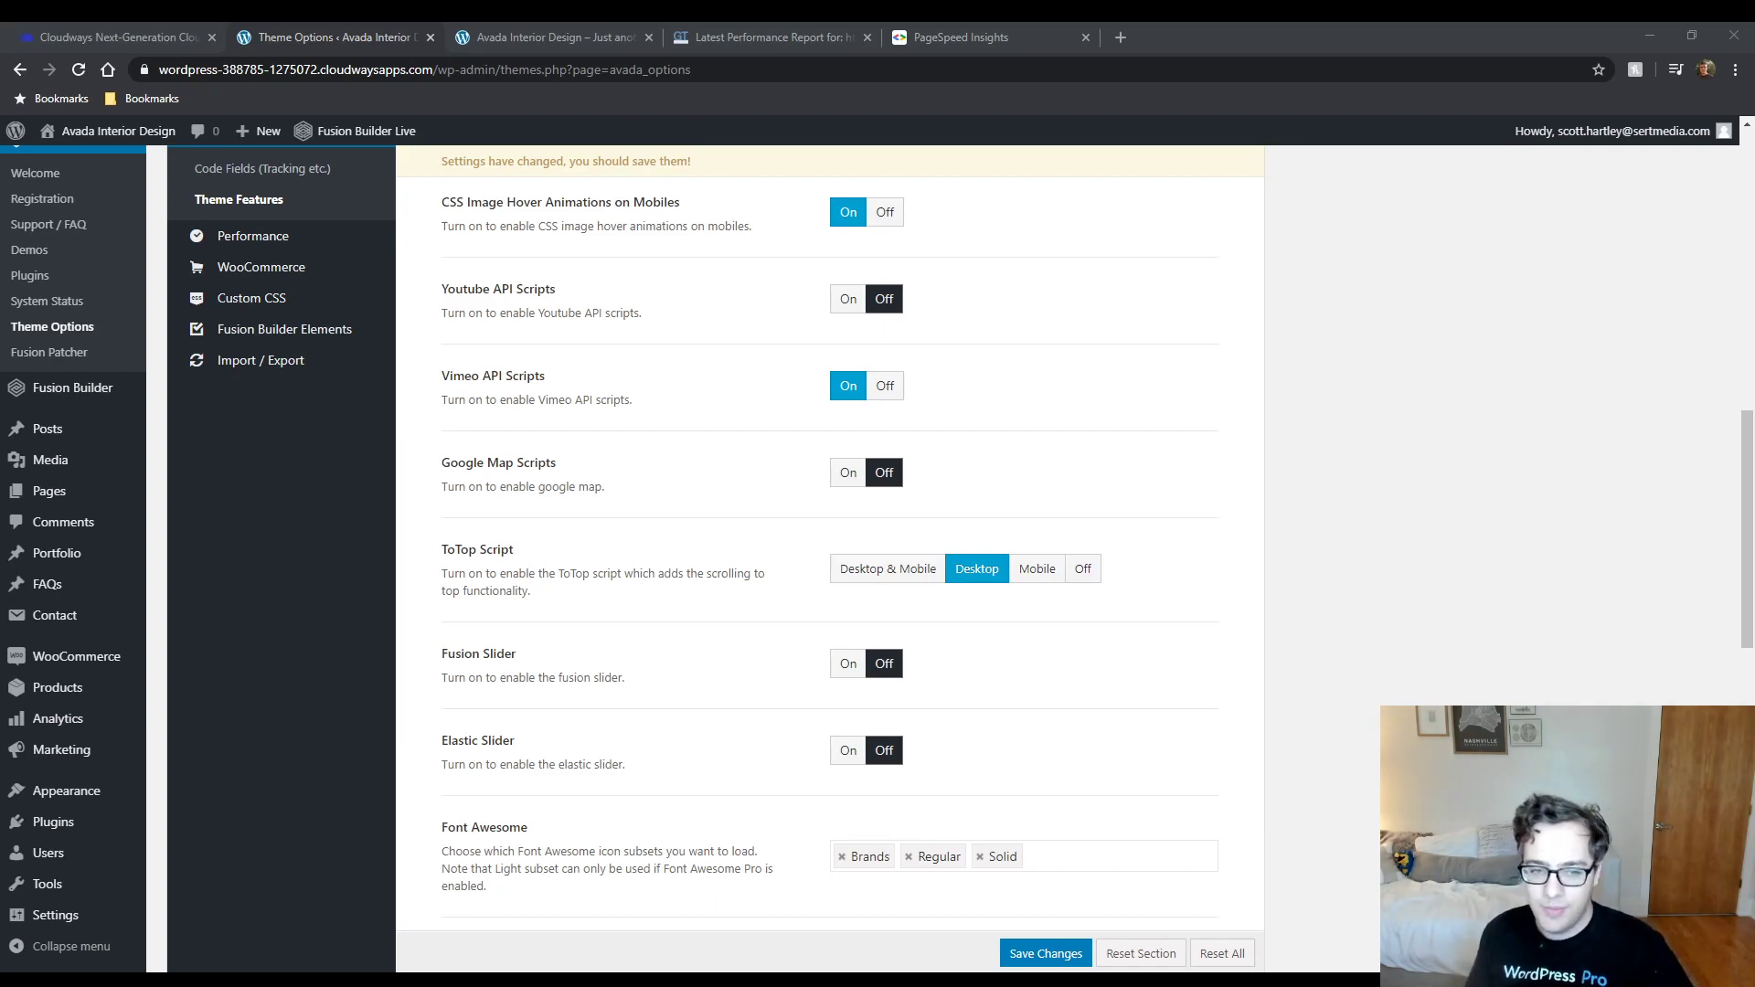
pyautogui.click(1500, 513)
pyautogui.scroll(-1, 713, 548)
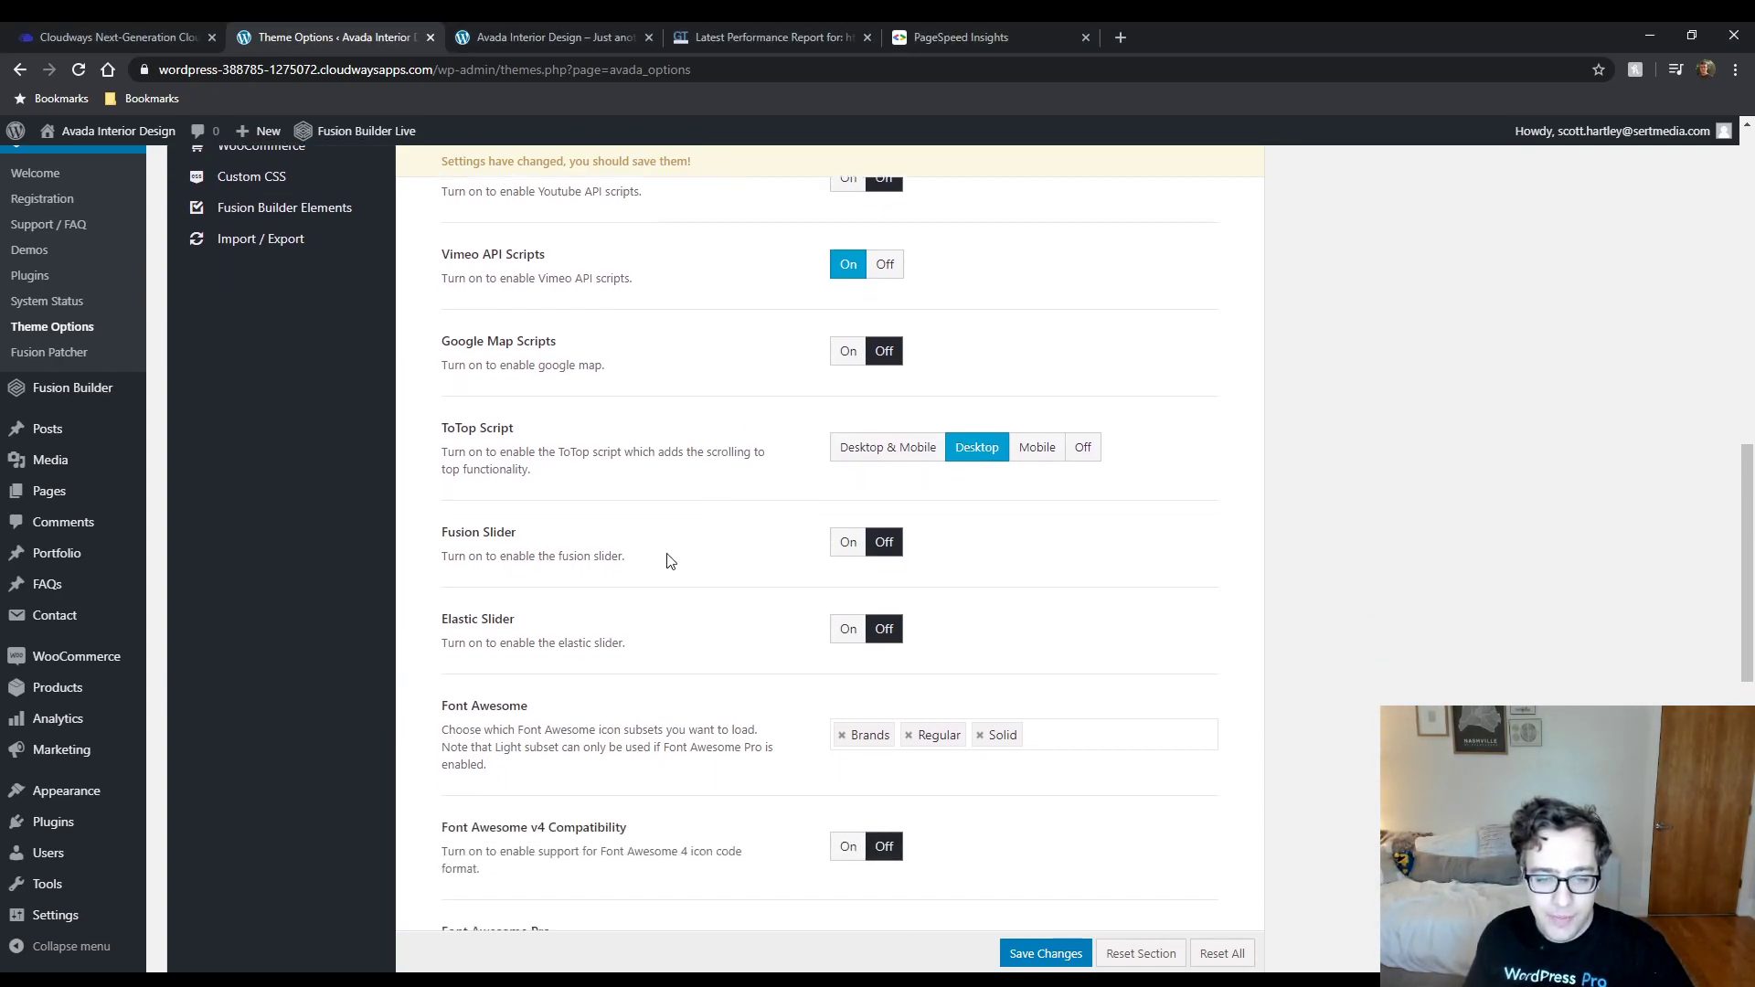
pyautogui.scroll(-1, 687, 560)
# Examine the ToTop Script option and look at the back-to-top button on the live homepage.
pyautogui.moveTo(578, 453); pyautogui.dragTo(435, 396)
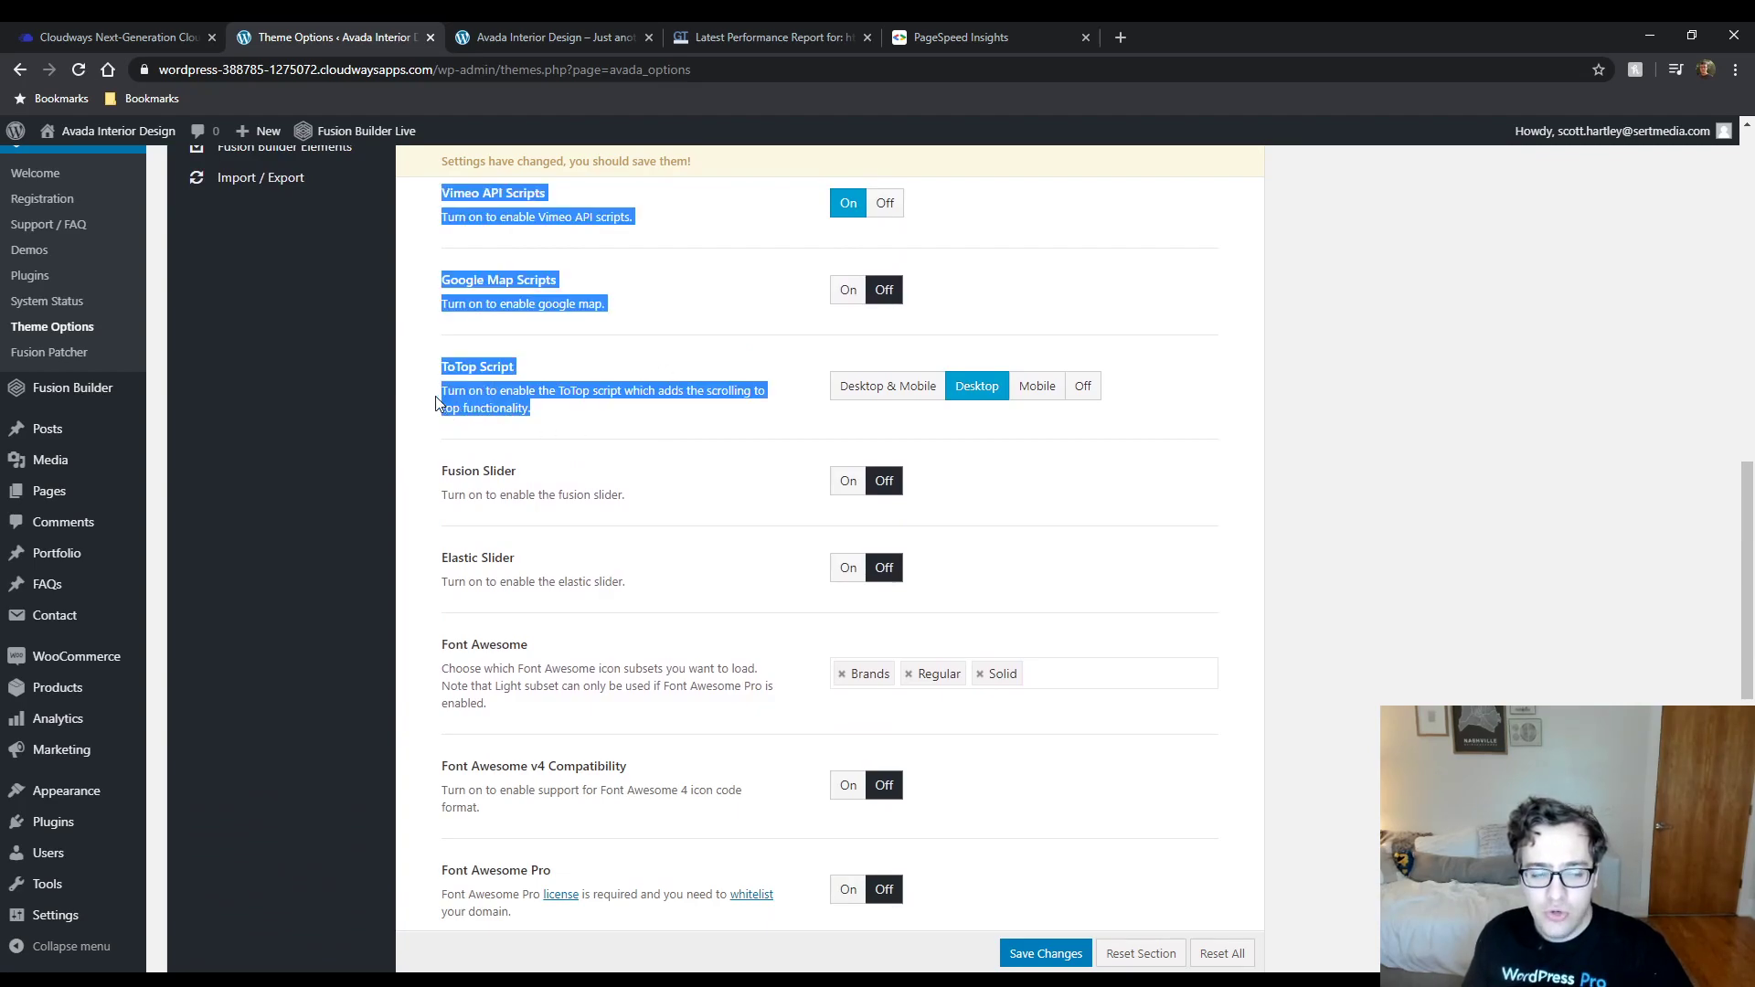
pyautogui.click(435, 397)
pyautogui.click(582, 34)
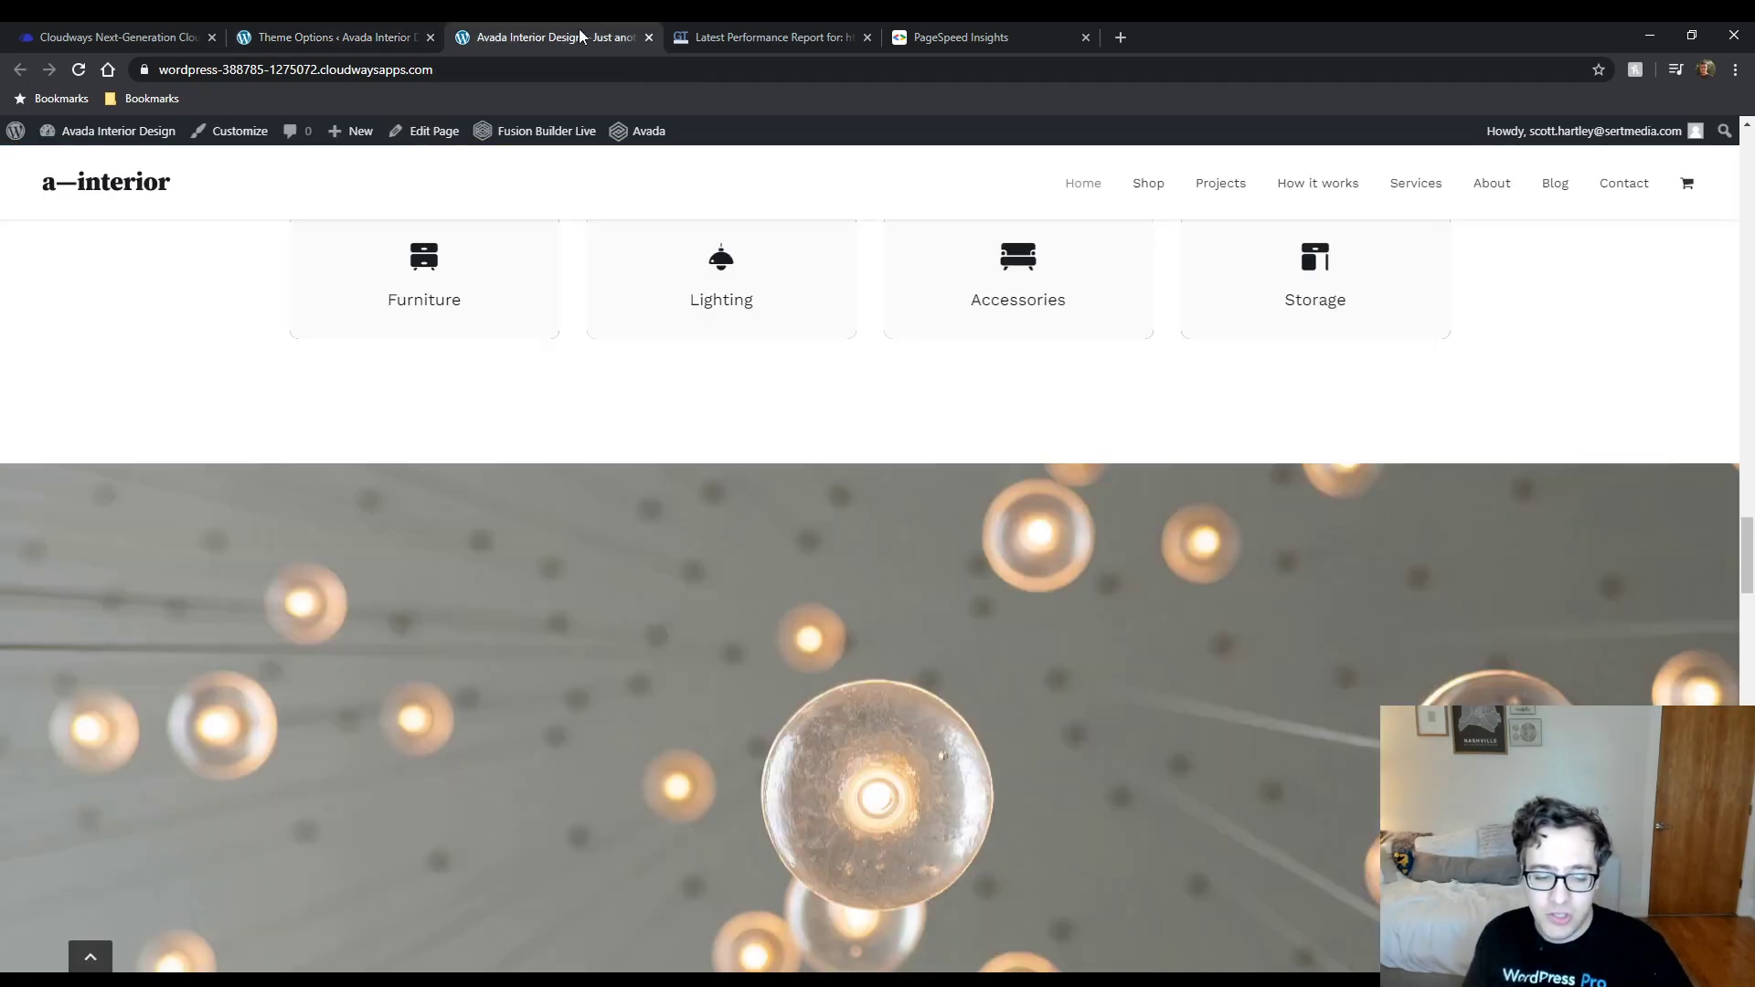
pyautogui.scroll(9, 411, 666)
pyautogui.scroll(-2, 396, 666)
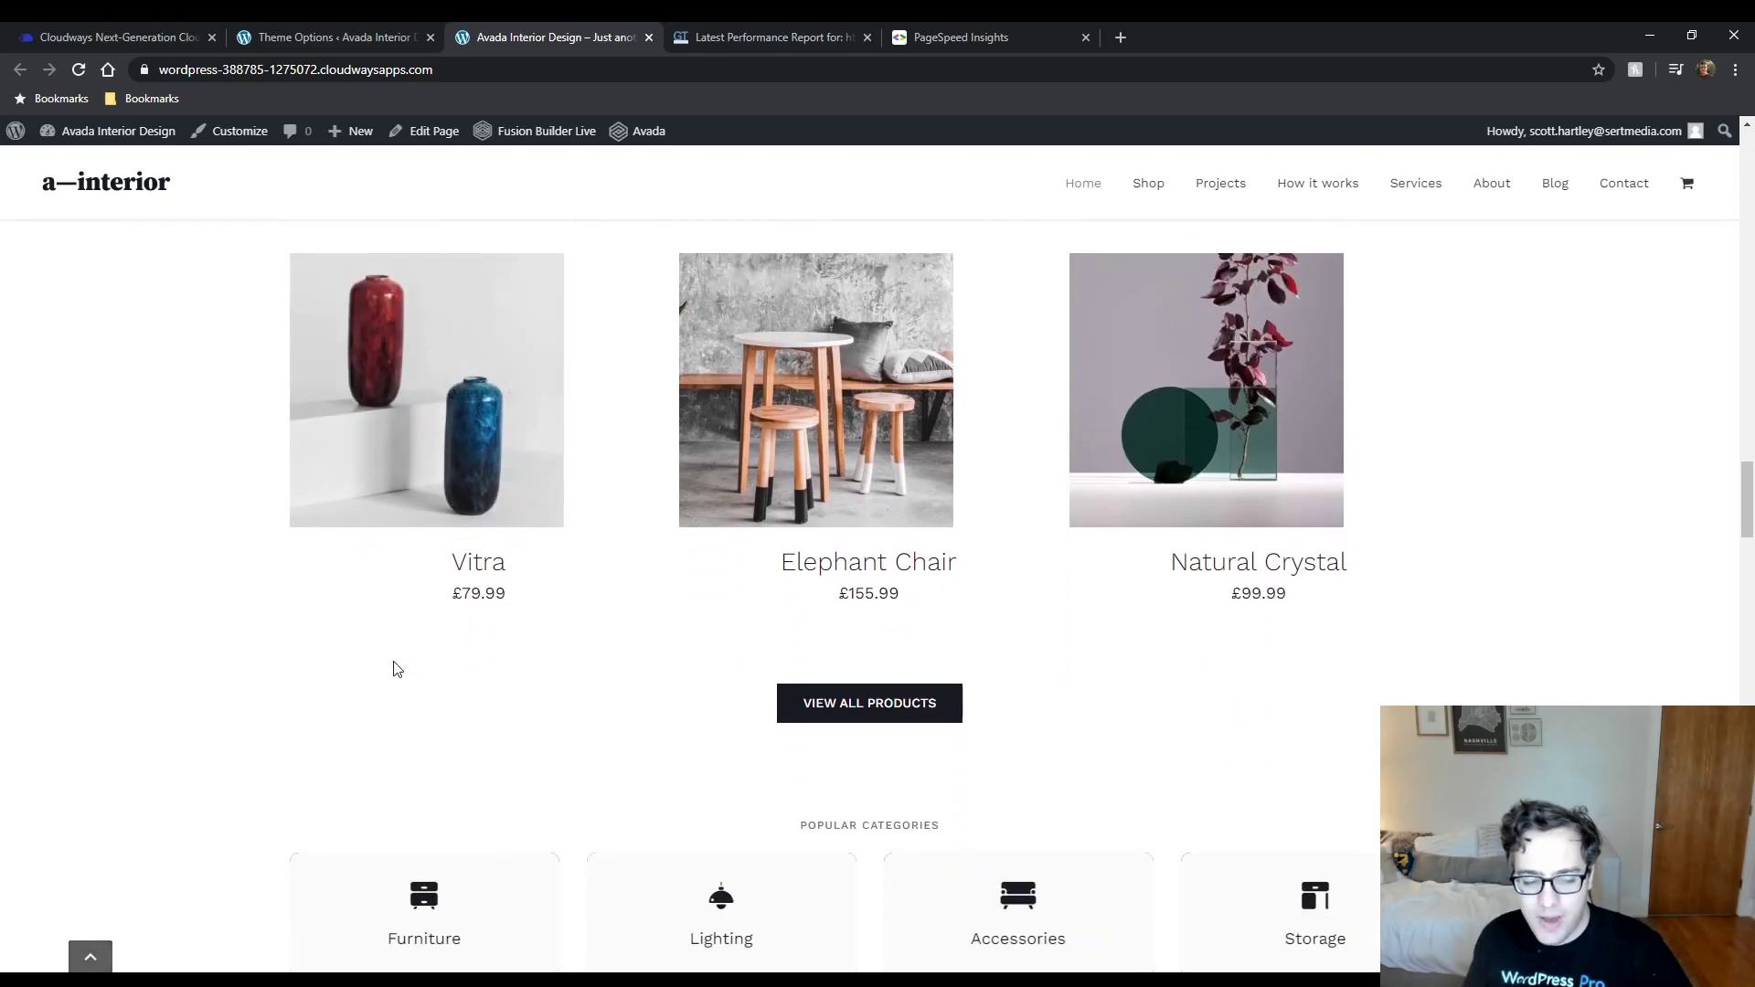
pyautogui.scroll(-10, 396, 668)
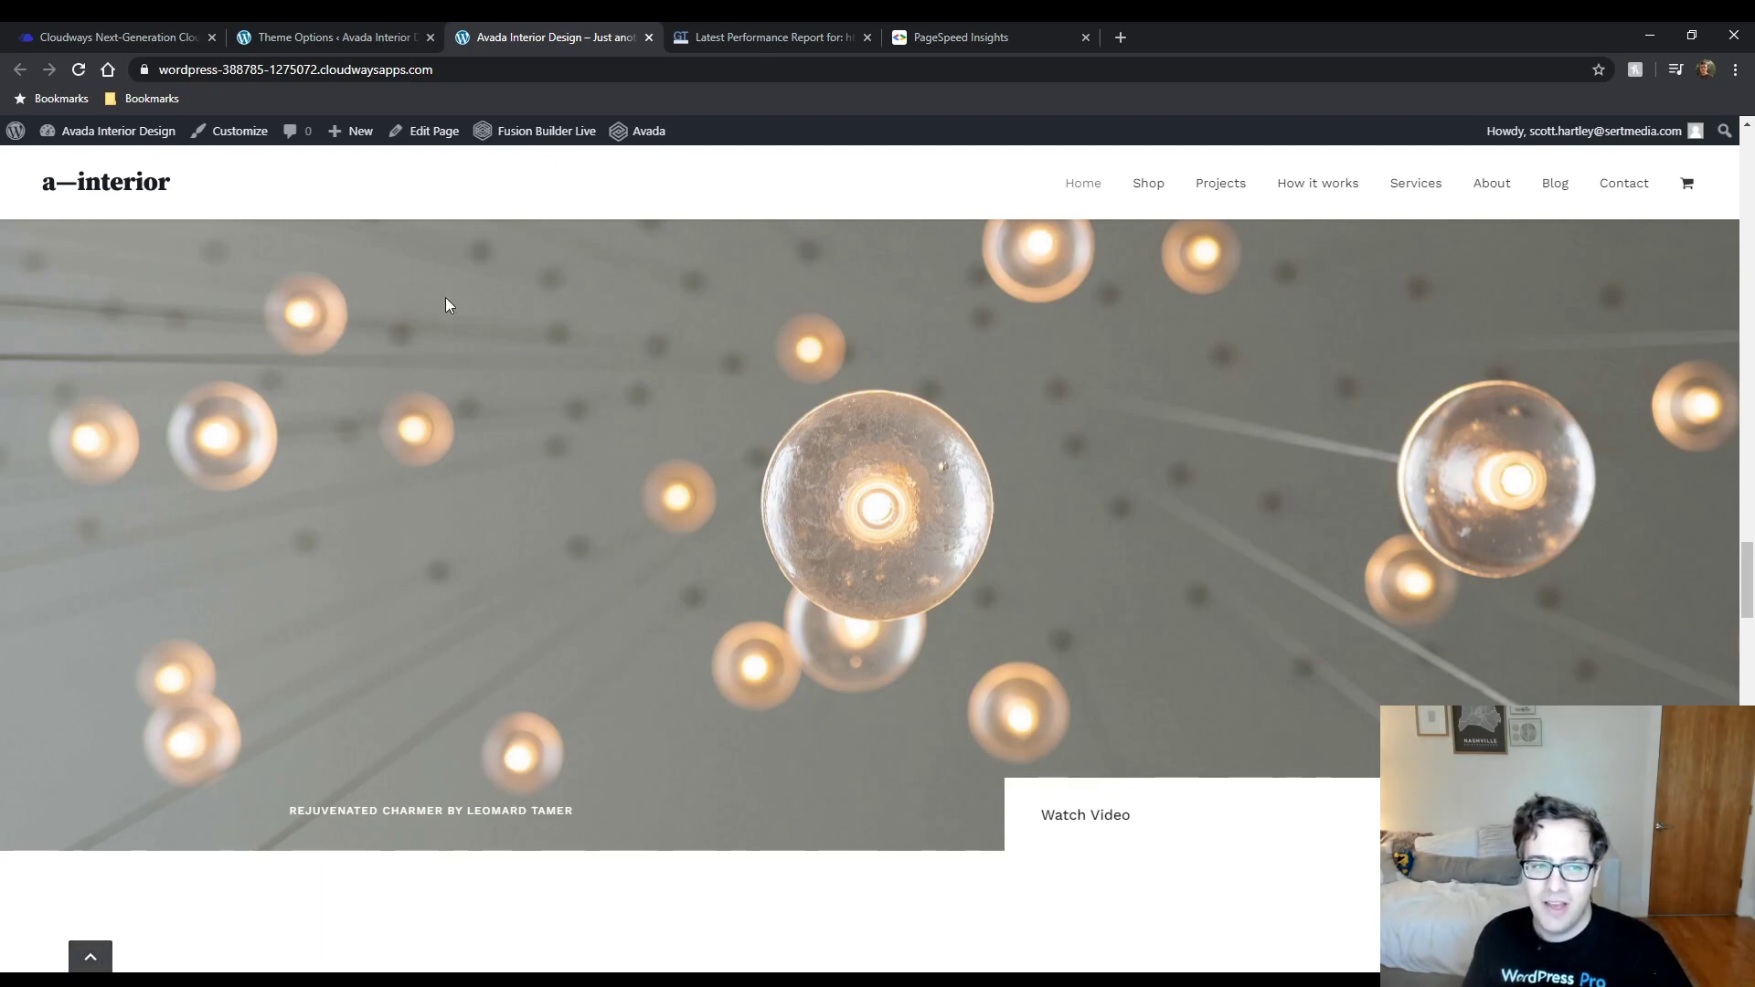
pyautogui.click(362, 38)
# Review the remaining Theme Features options from the slider and Font Awesome settings down to Load Frontend Block Styles.
pyautogui.scroll(-3, 719, 834)
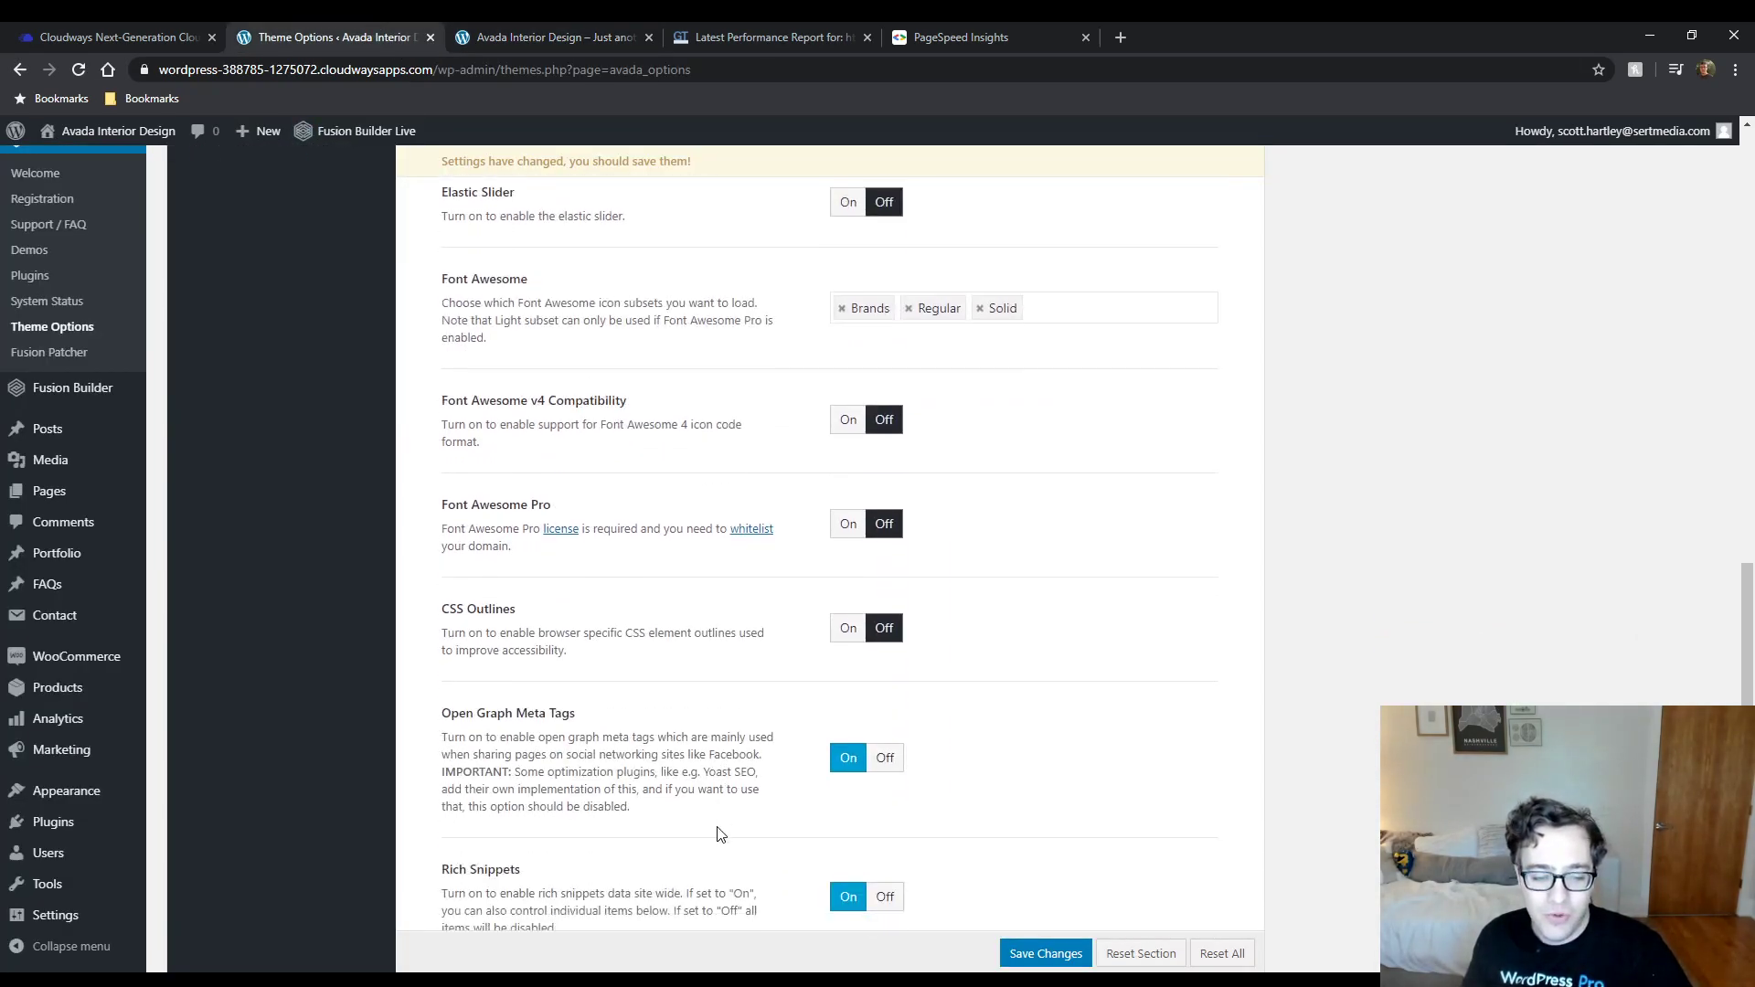
pyautogui.scroll(3, 719, 834)
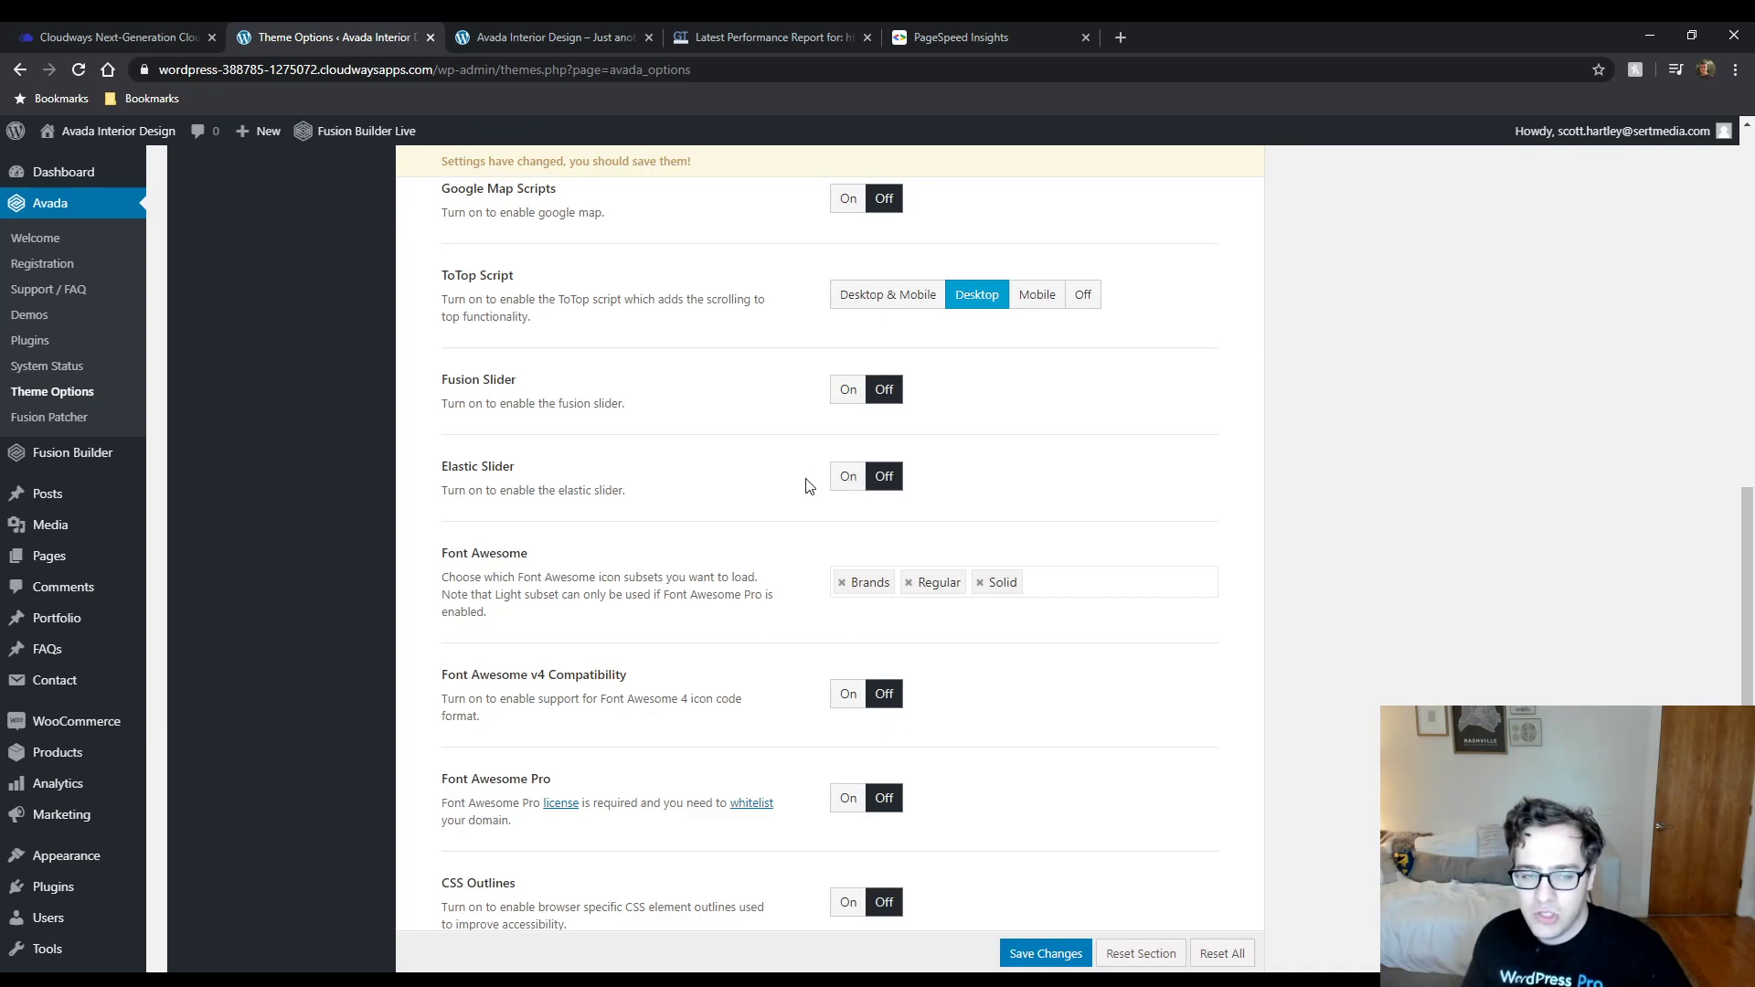
pyautogui.scroll(-2, 745, 486)
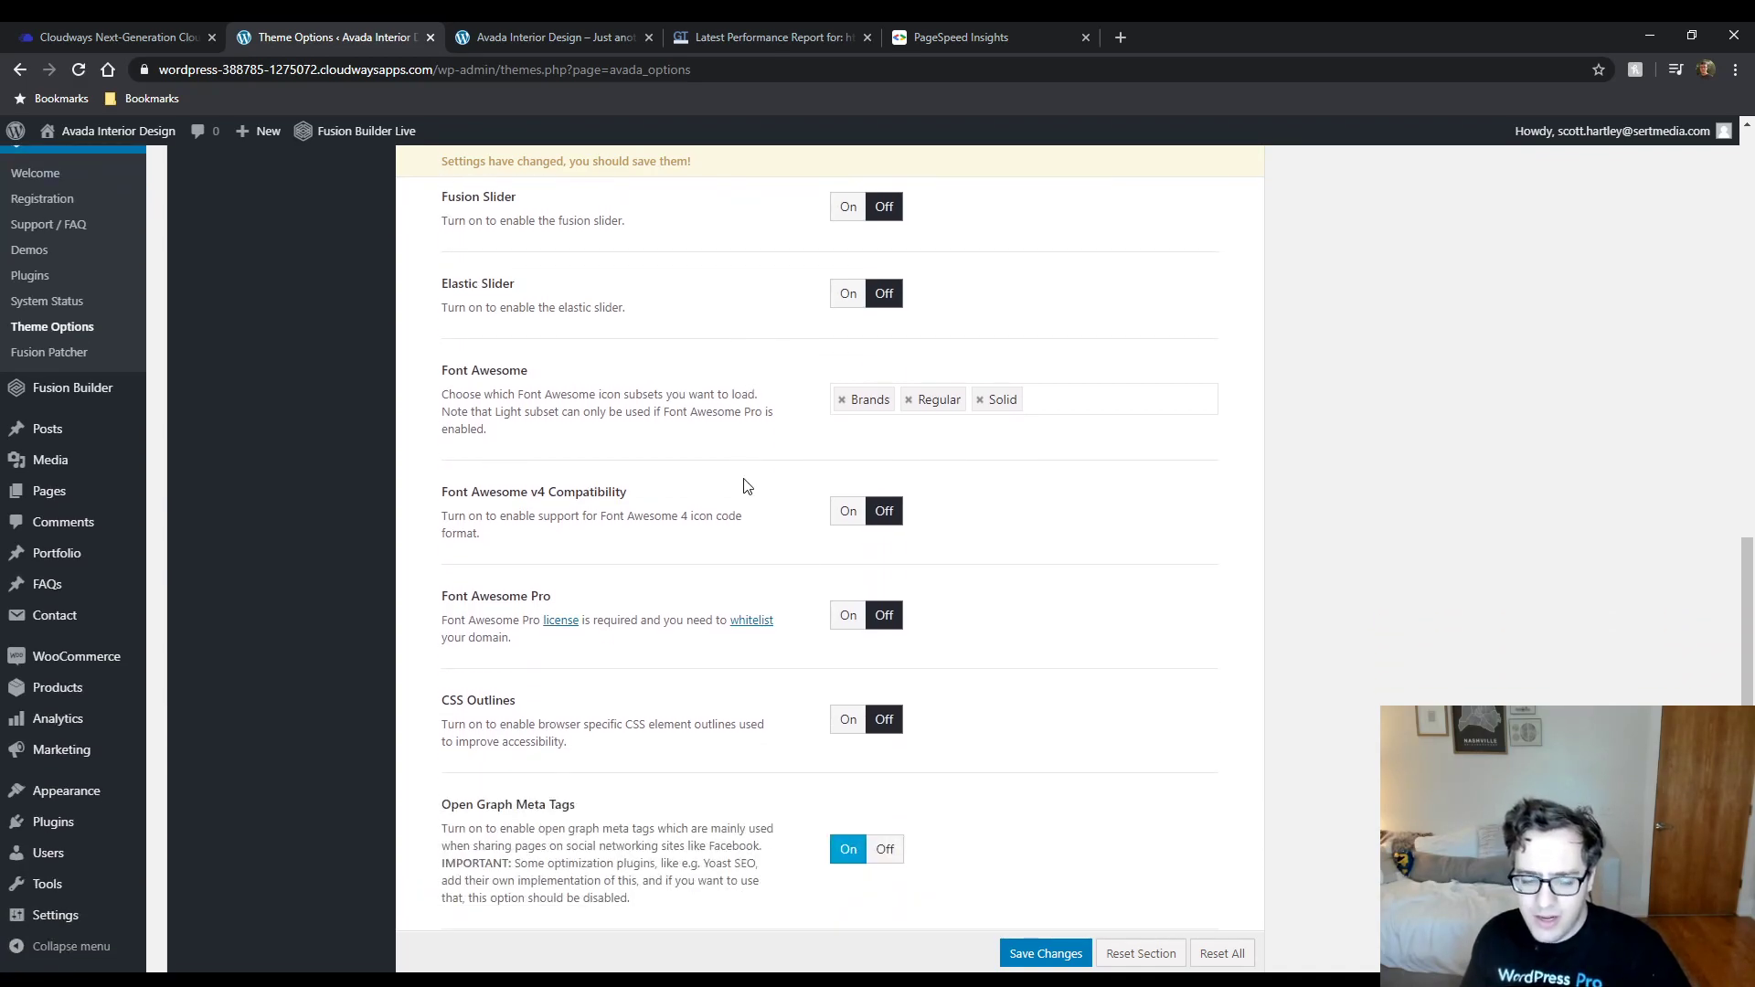
pyautogui.scroll(-7, 722, 489)
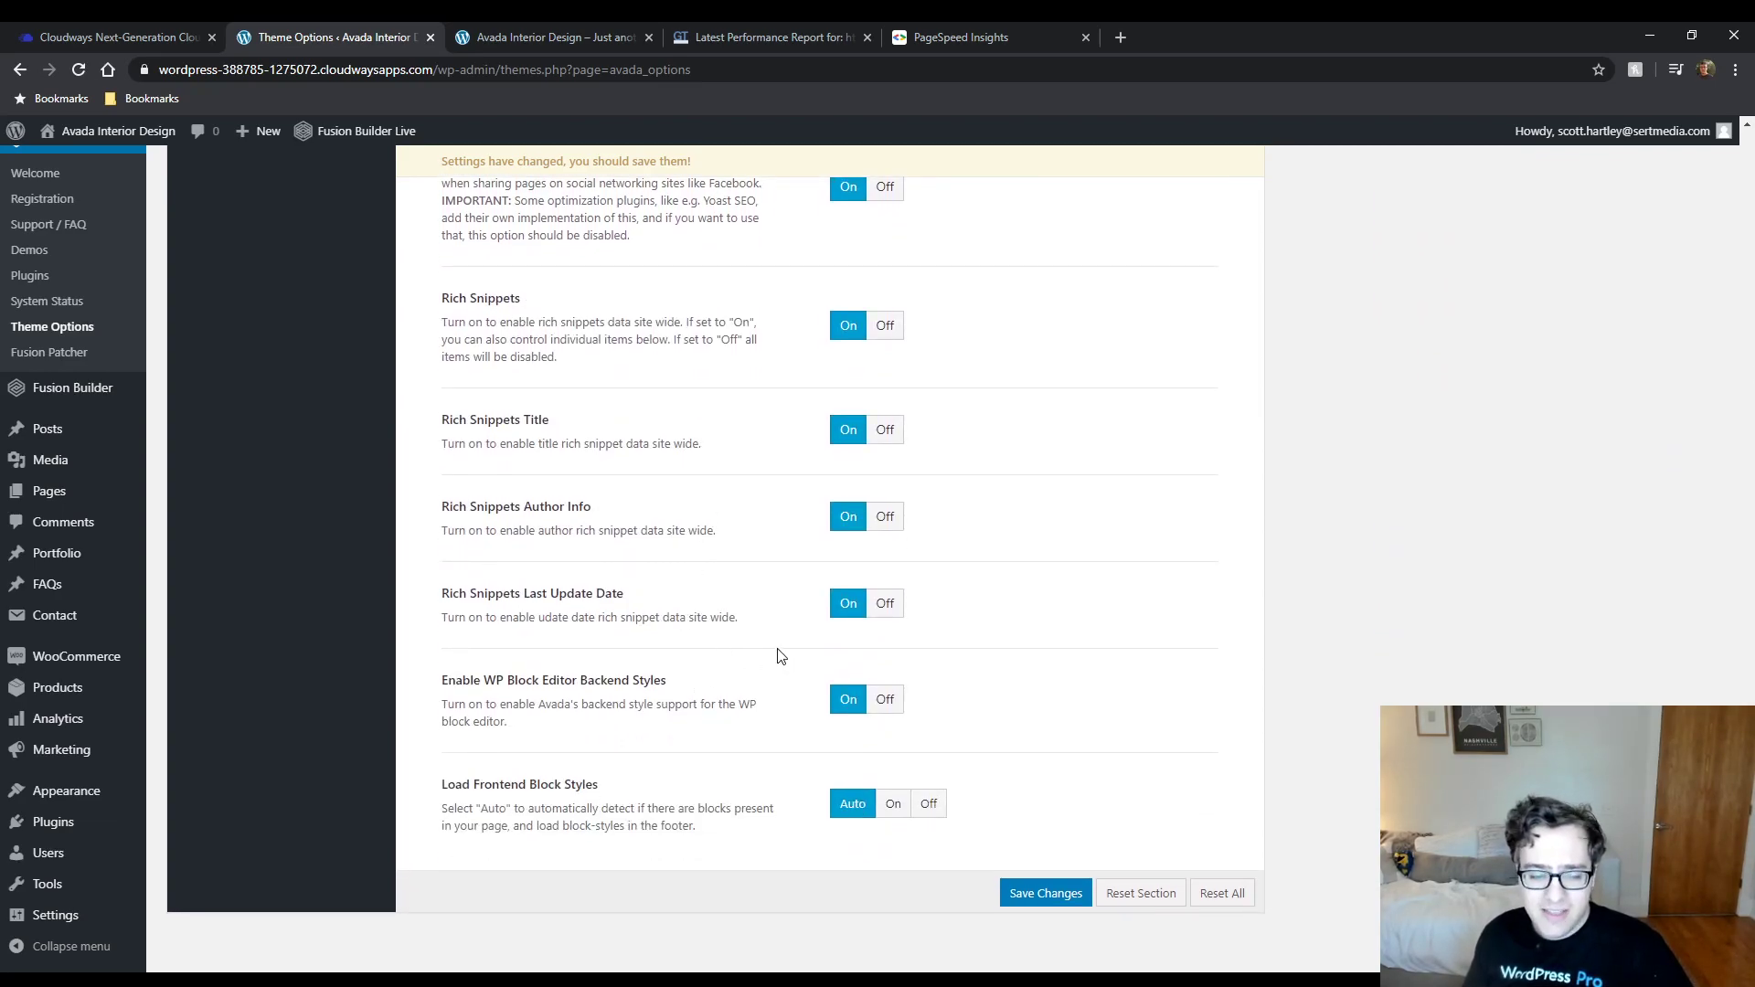
pyautogui.moveTo(611, 785); pyautogui.dragTo(457, 786)
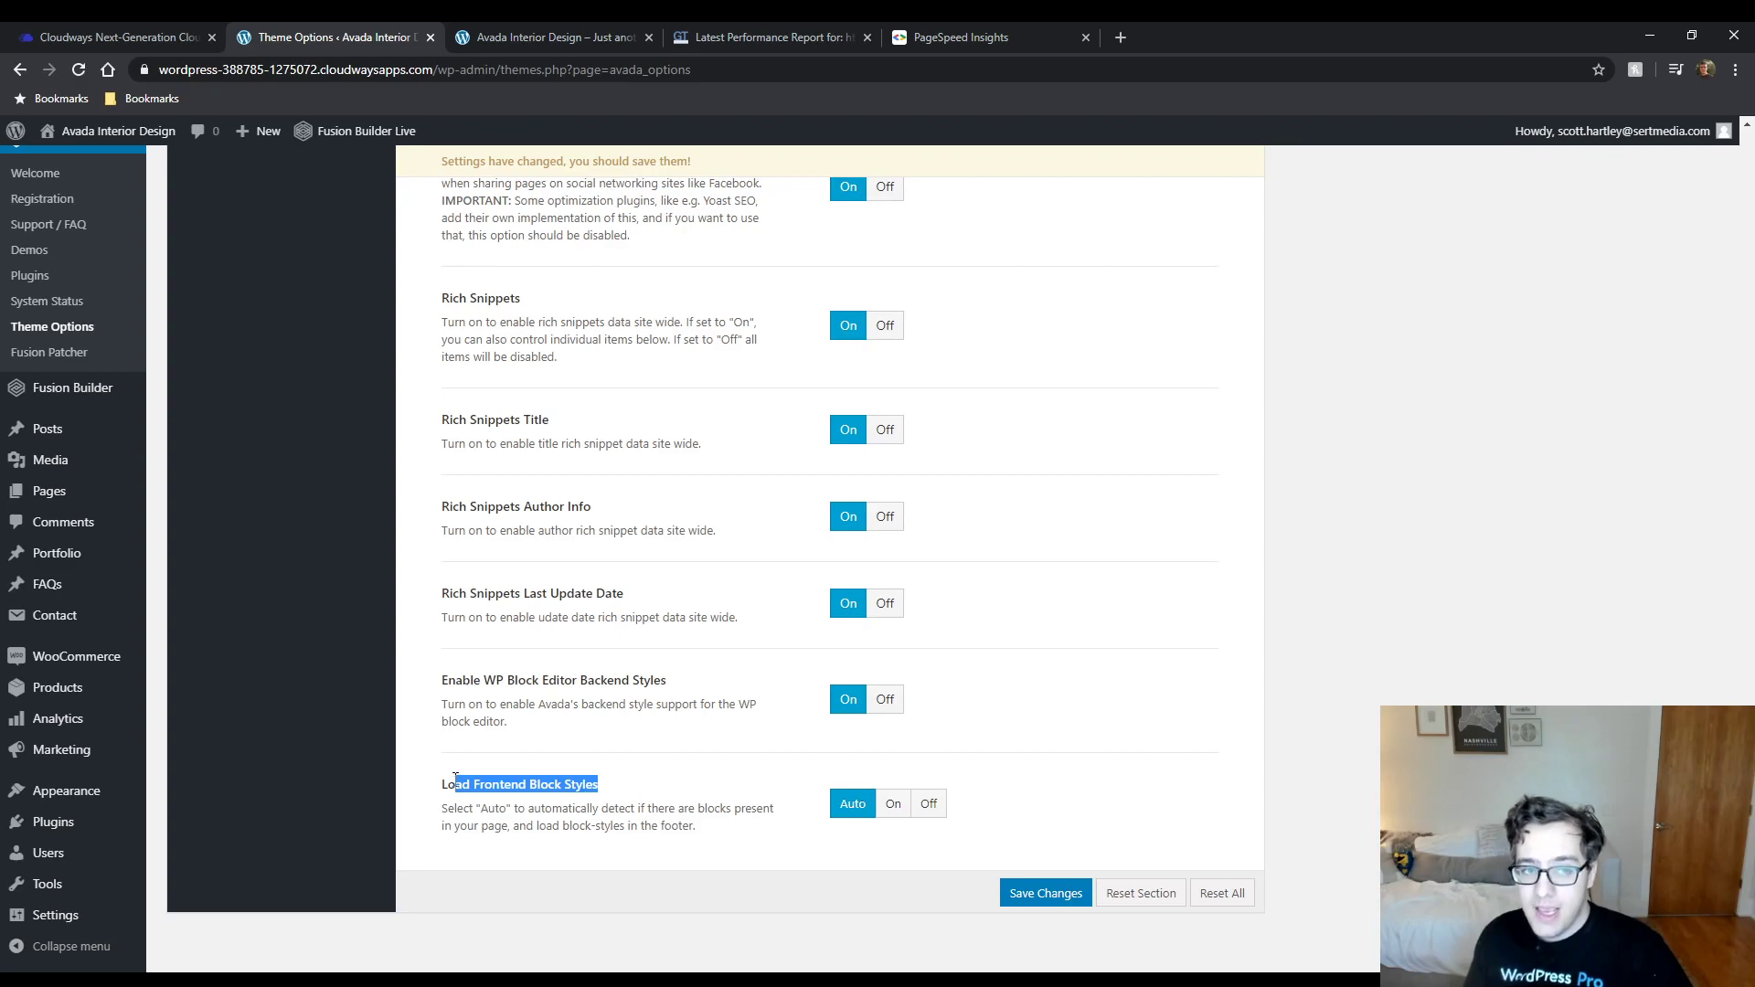
pyautogui.click(443, 783)
pyautogui.moveTo(442, 780); pyautogui.dragTo(523, 785)
pyautogui.doubleClick(523, 784)
pyautogui.click(523, 785)
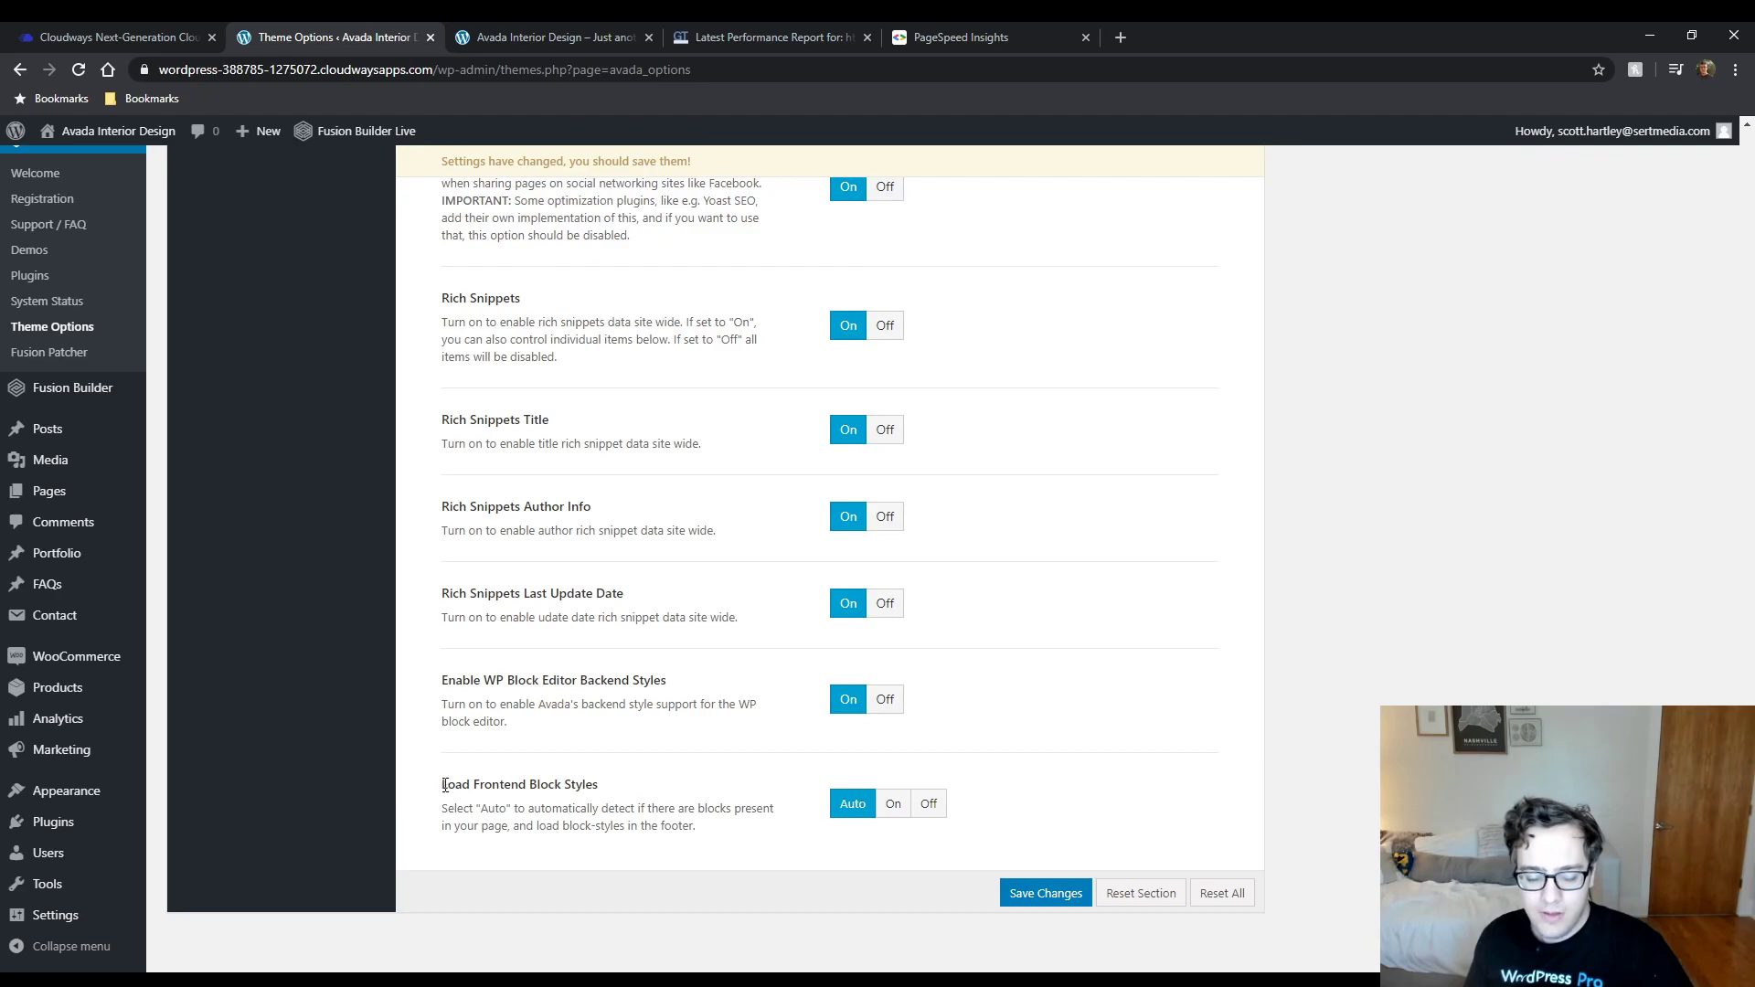
# Save the changed Theme Features settings in Theme Options.
pyautogui.scroll(20, 446, 786)
pyautogui.scroll(-4, 462, 581)
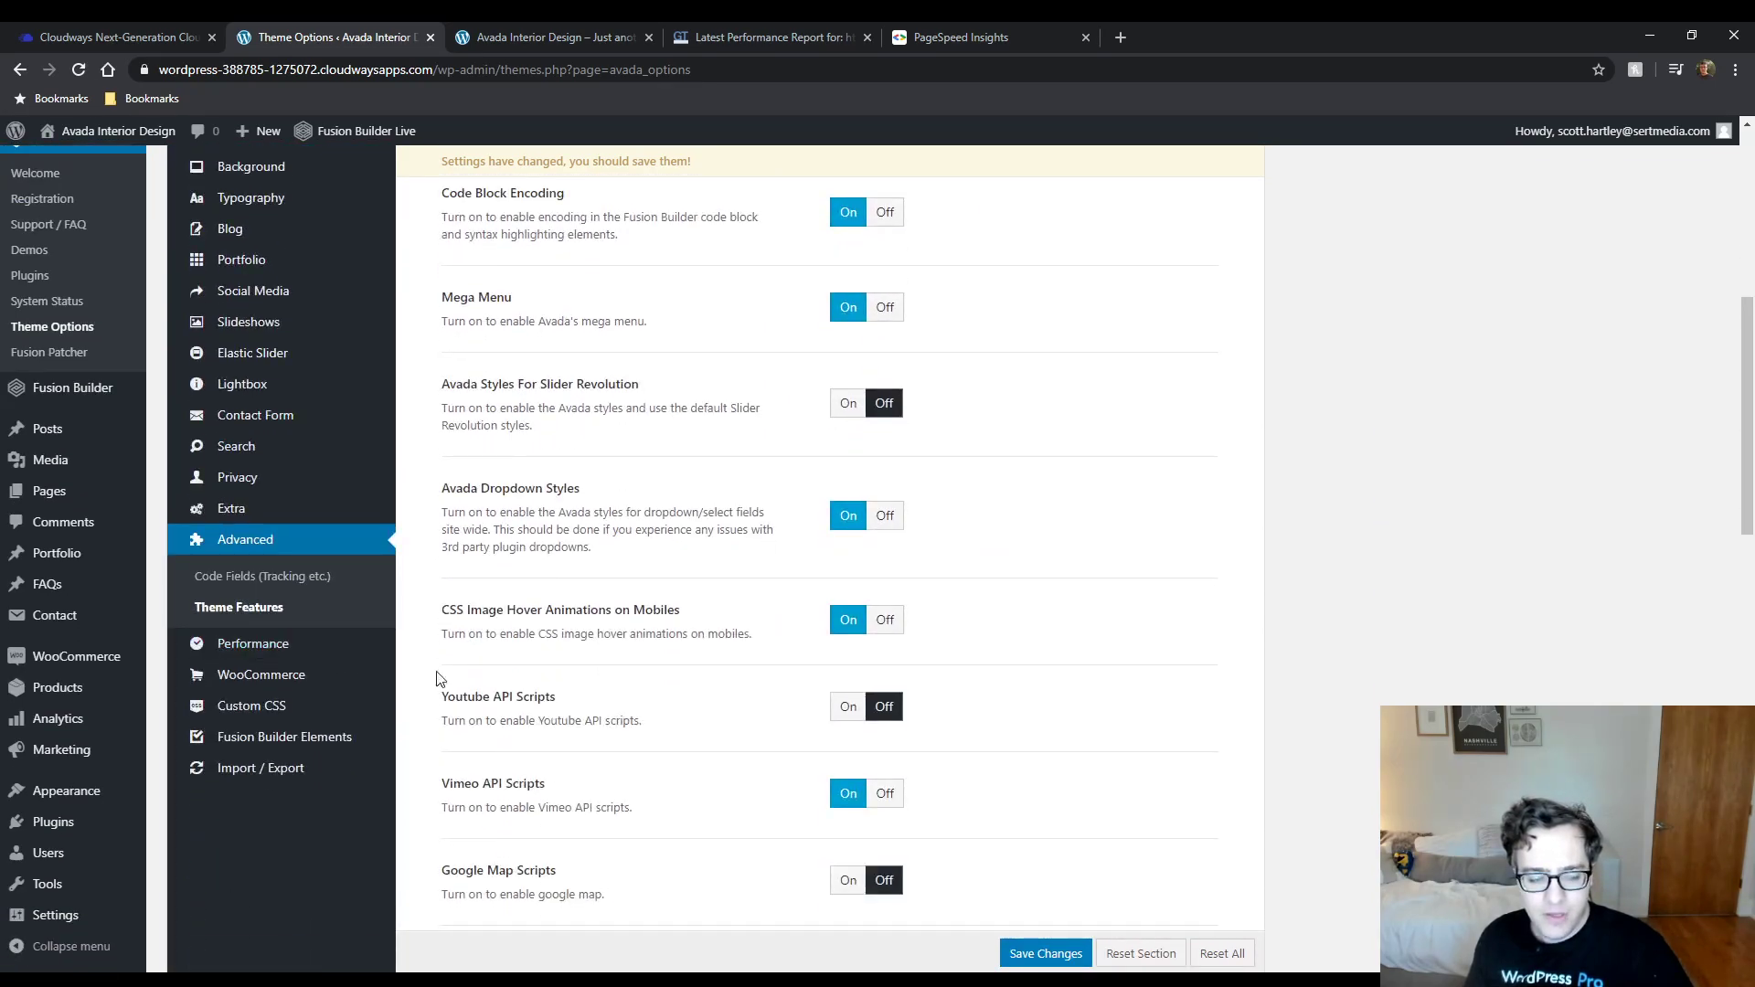
pyautogui.click(1060, 959)
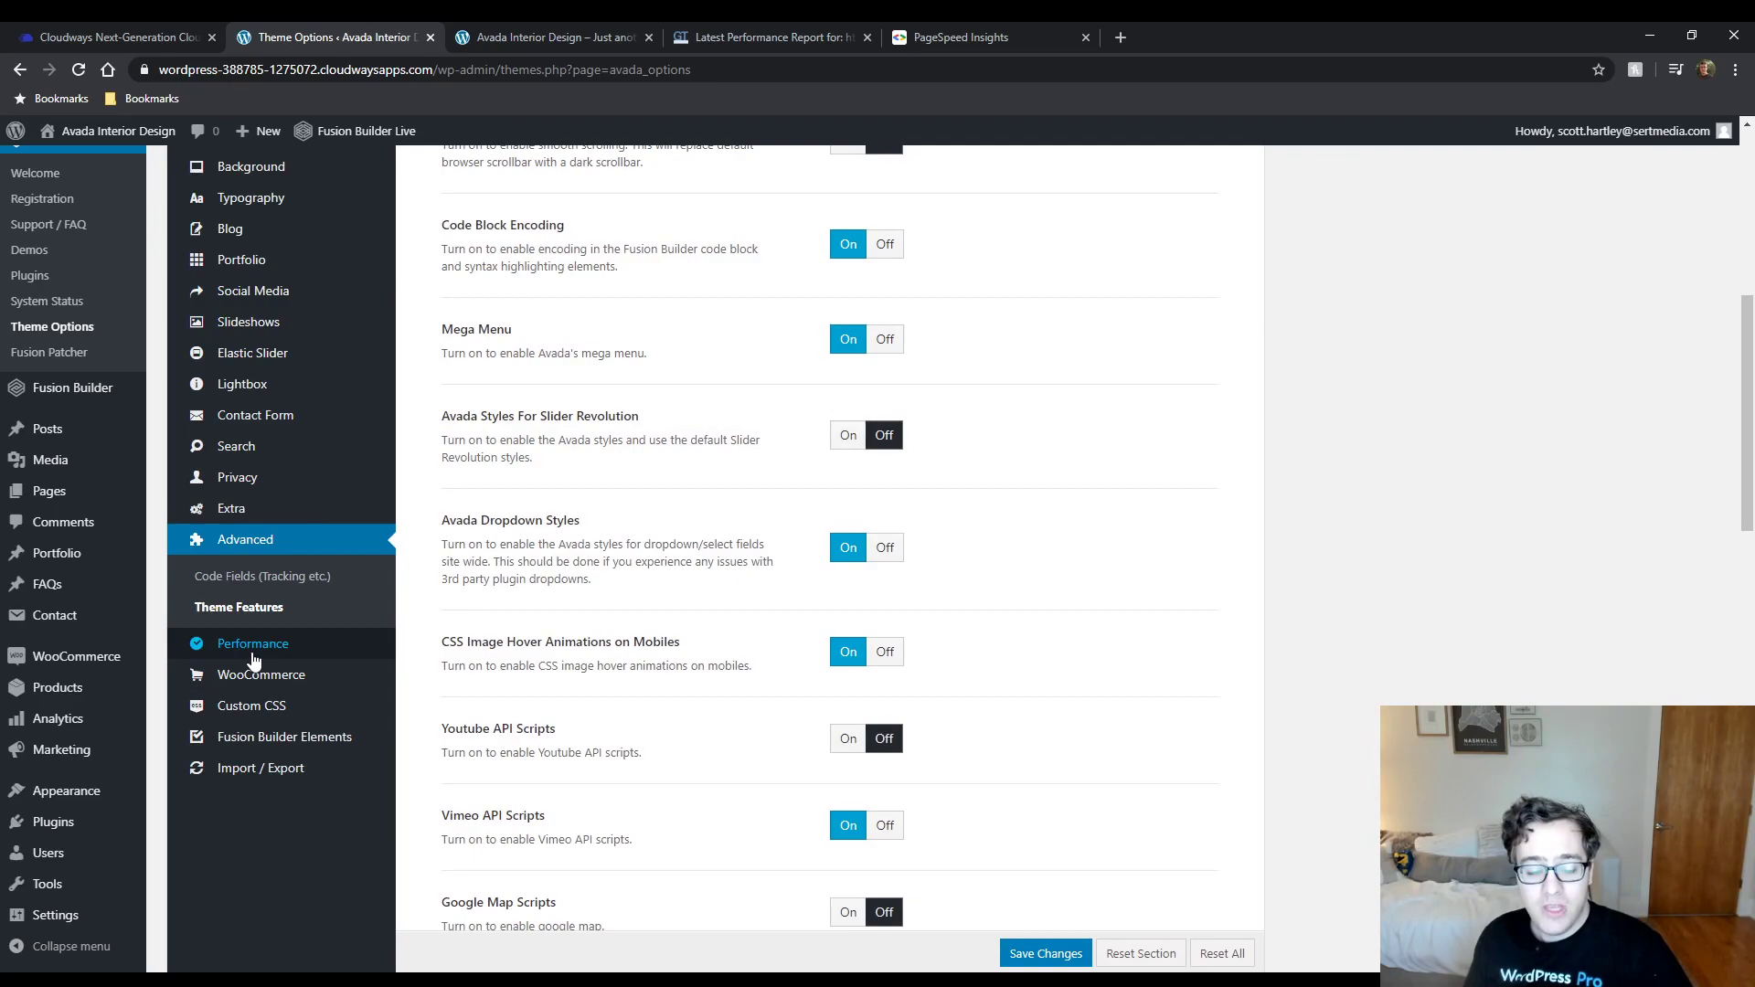
# Open the Performance settings in Theme Options and turn on Enable Lazy Loading for the website's images.
pyautogui.click(250, 652)
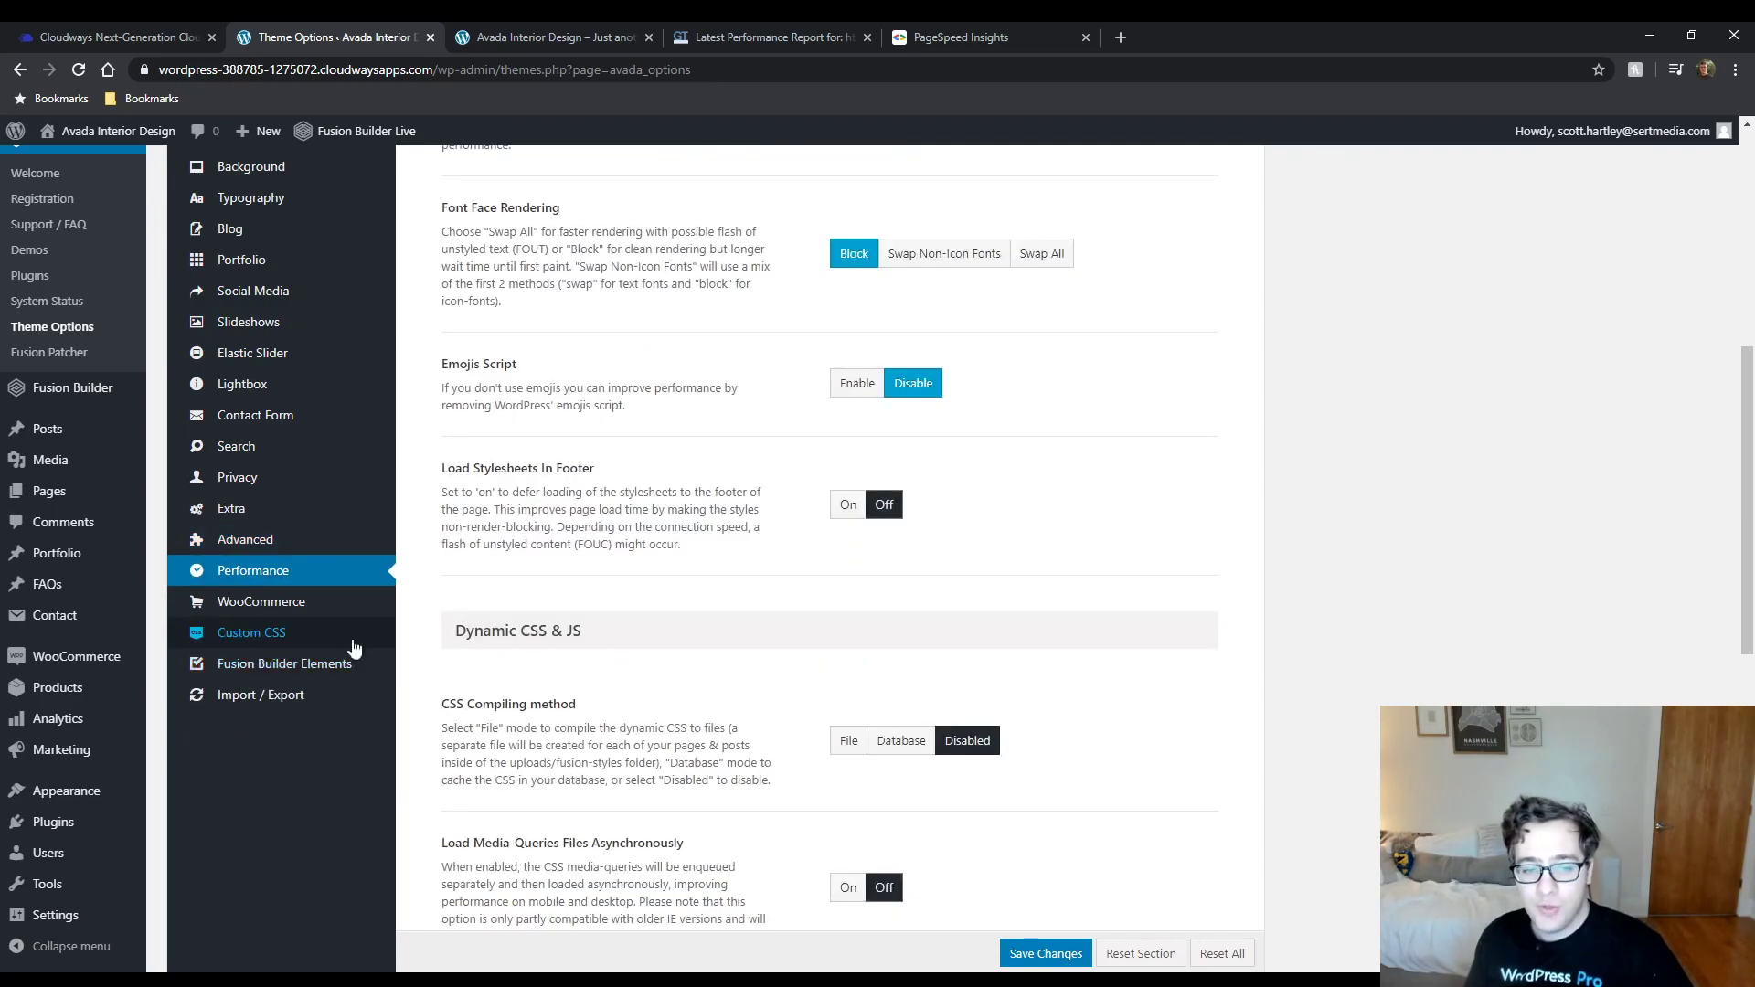
pyautogui.scroll(7, 485, 617)
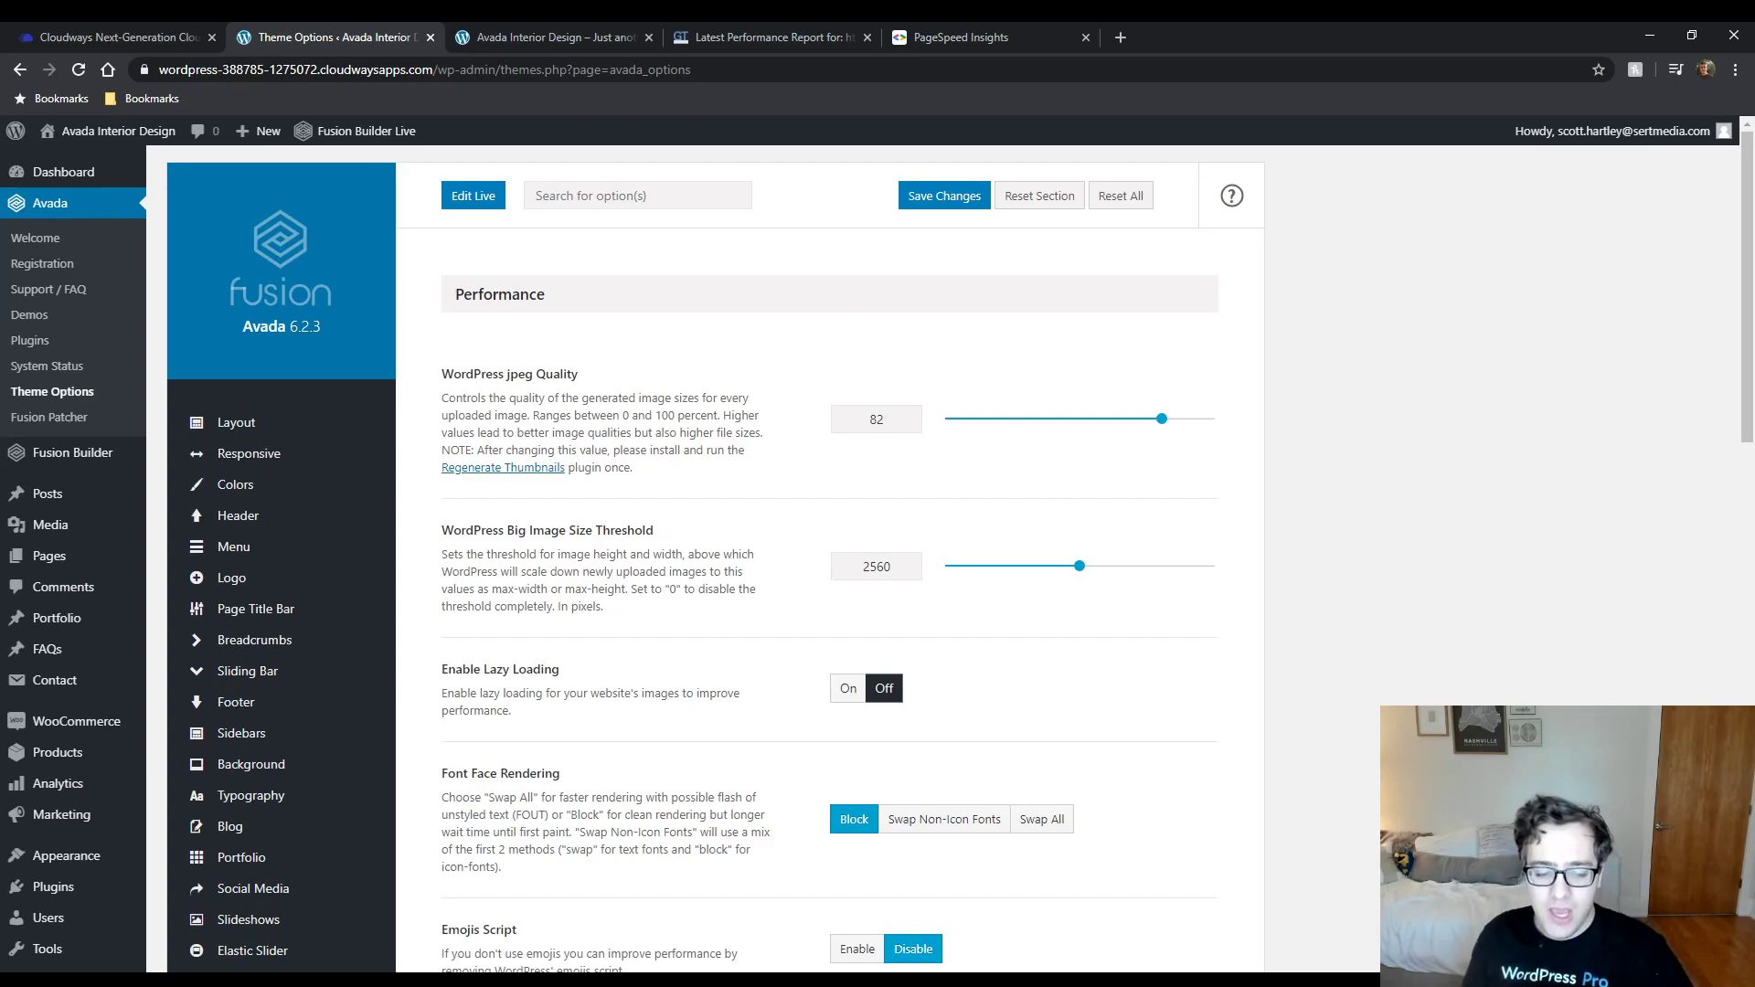
pyautogui.click(663, 986)
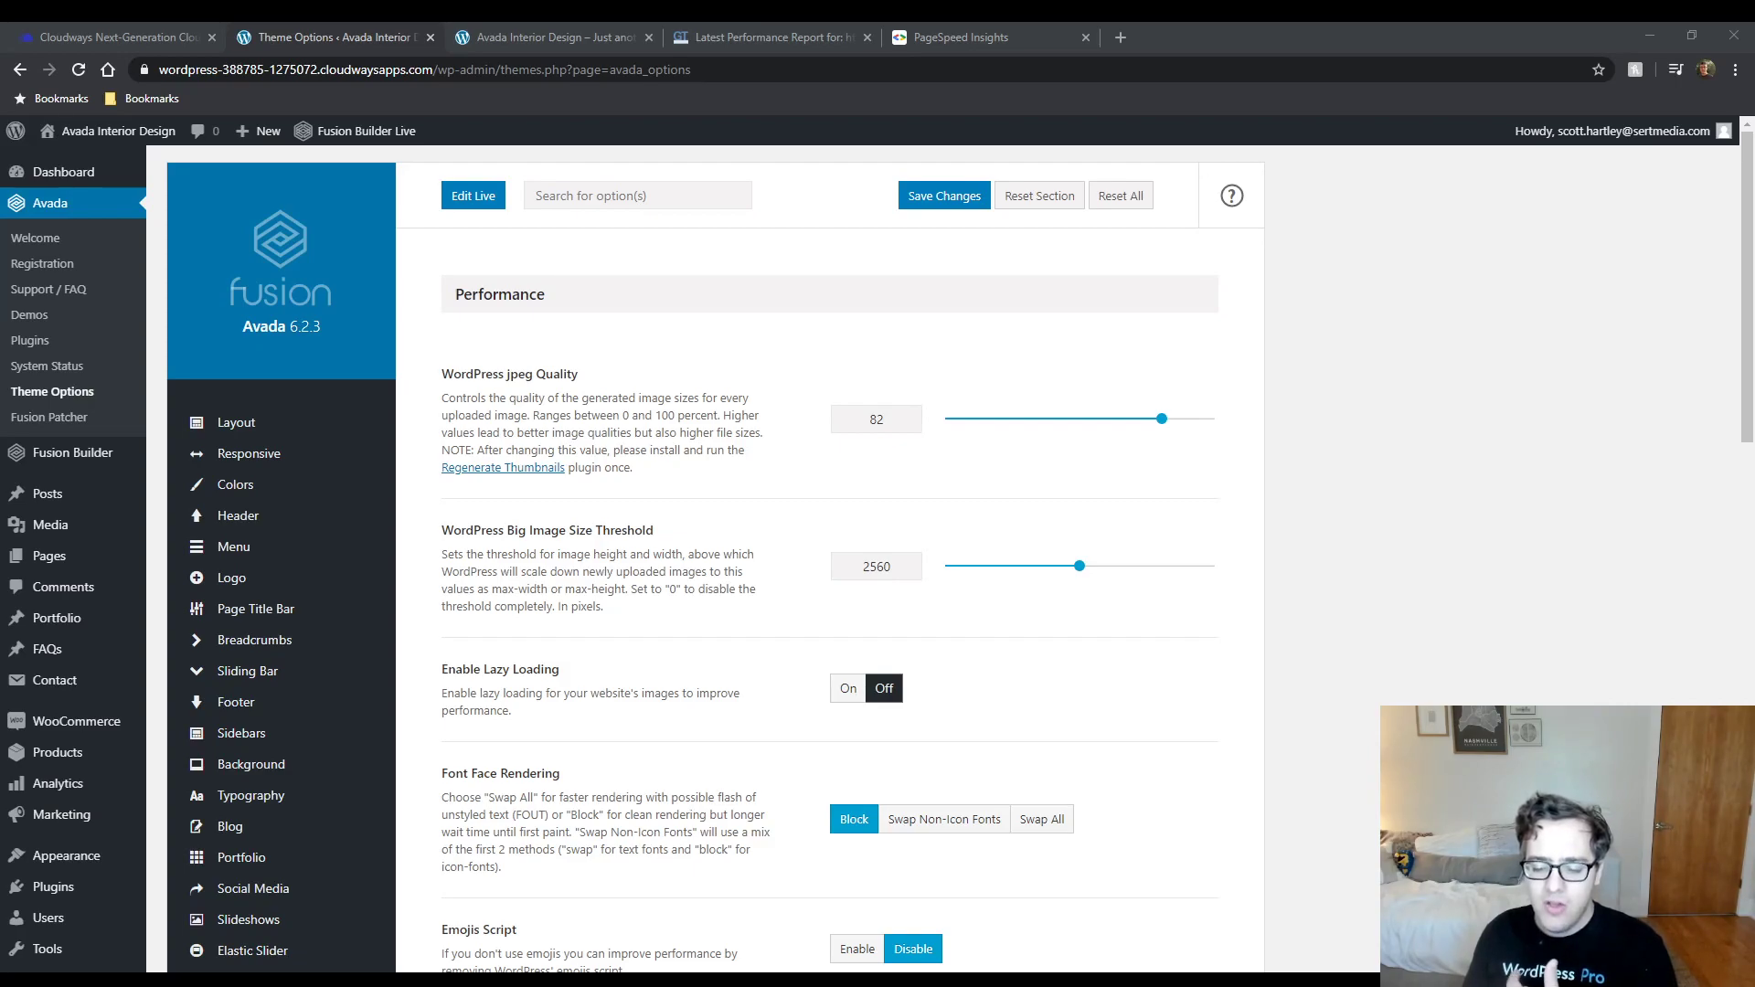
pyautogui.click(1552, 463)
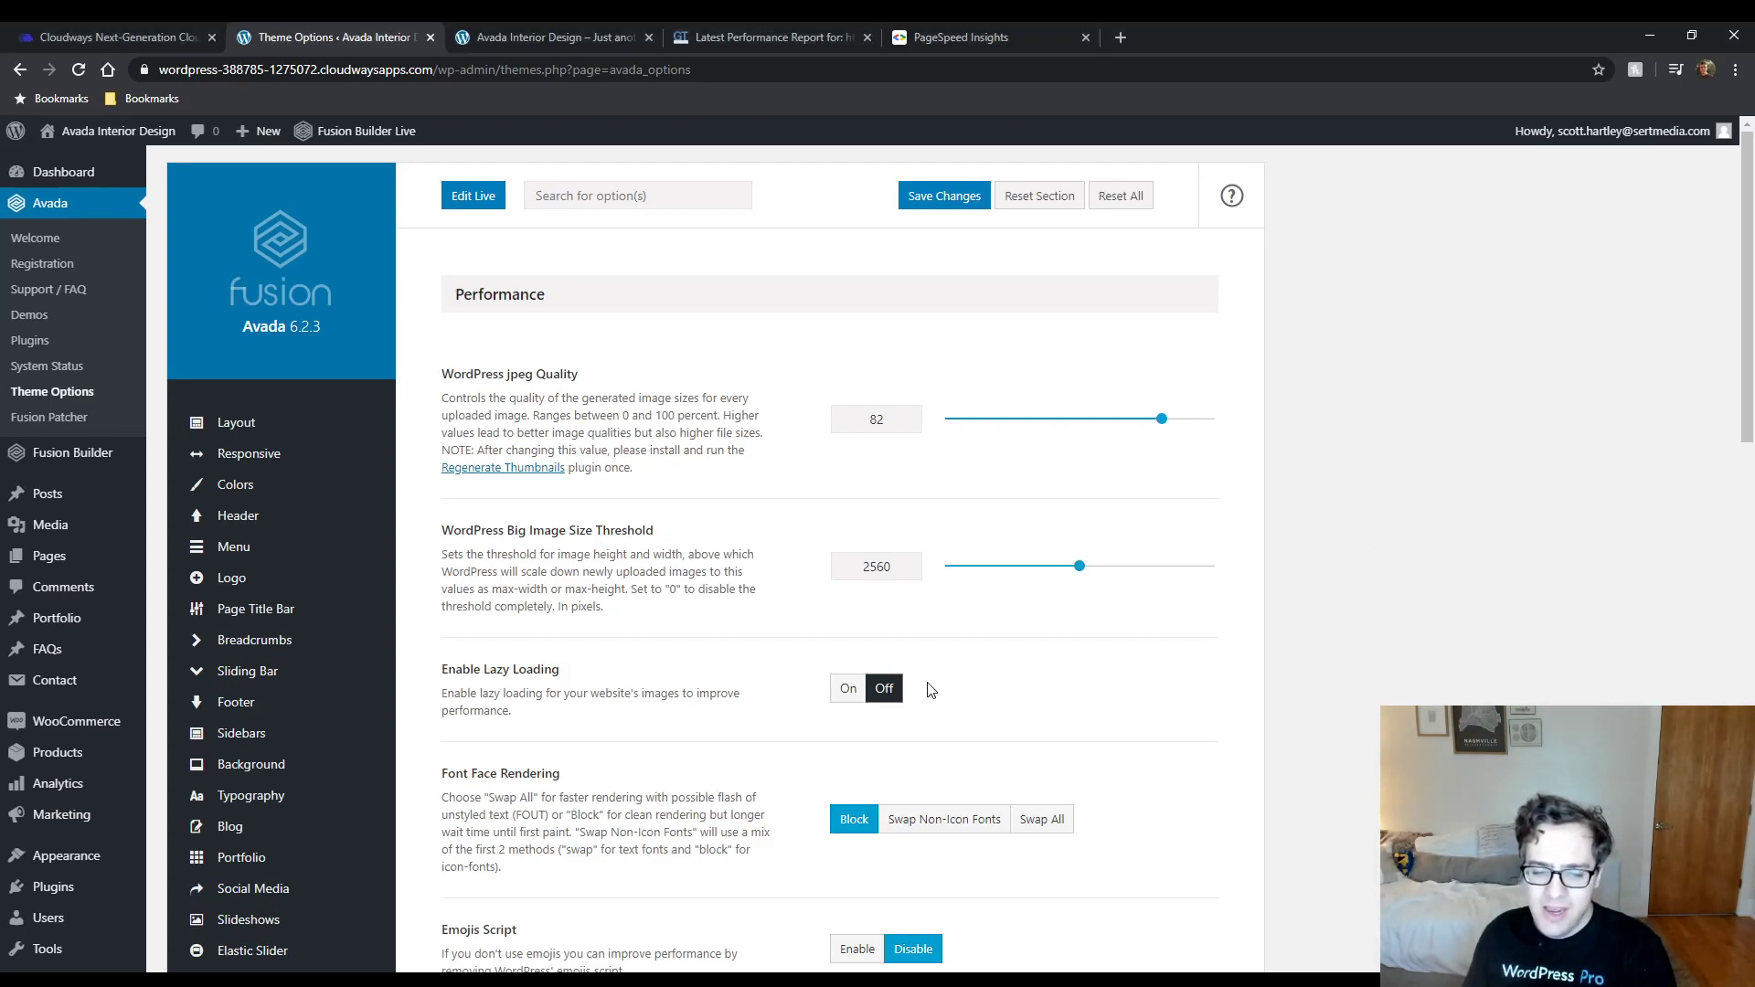
pyautogui.click(857, 697)
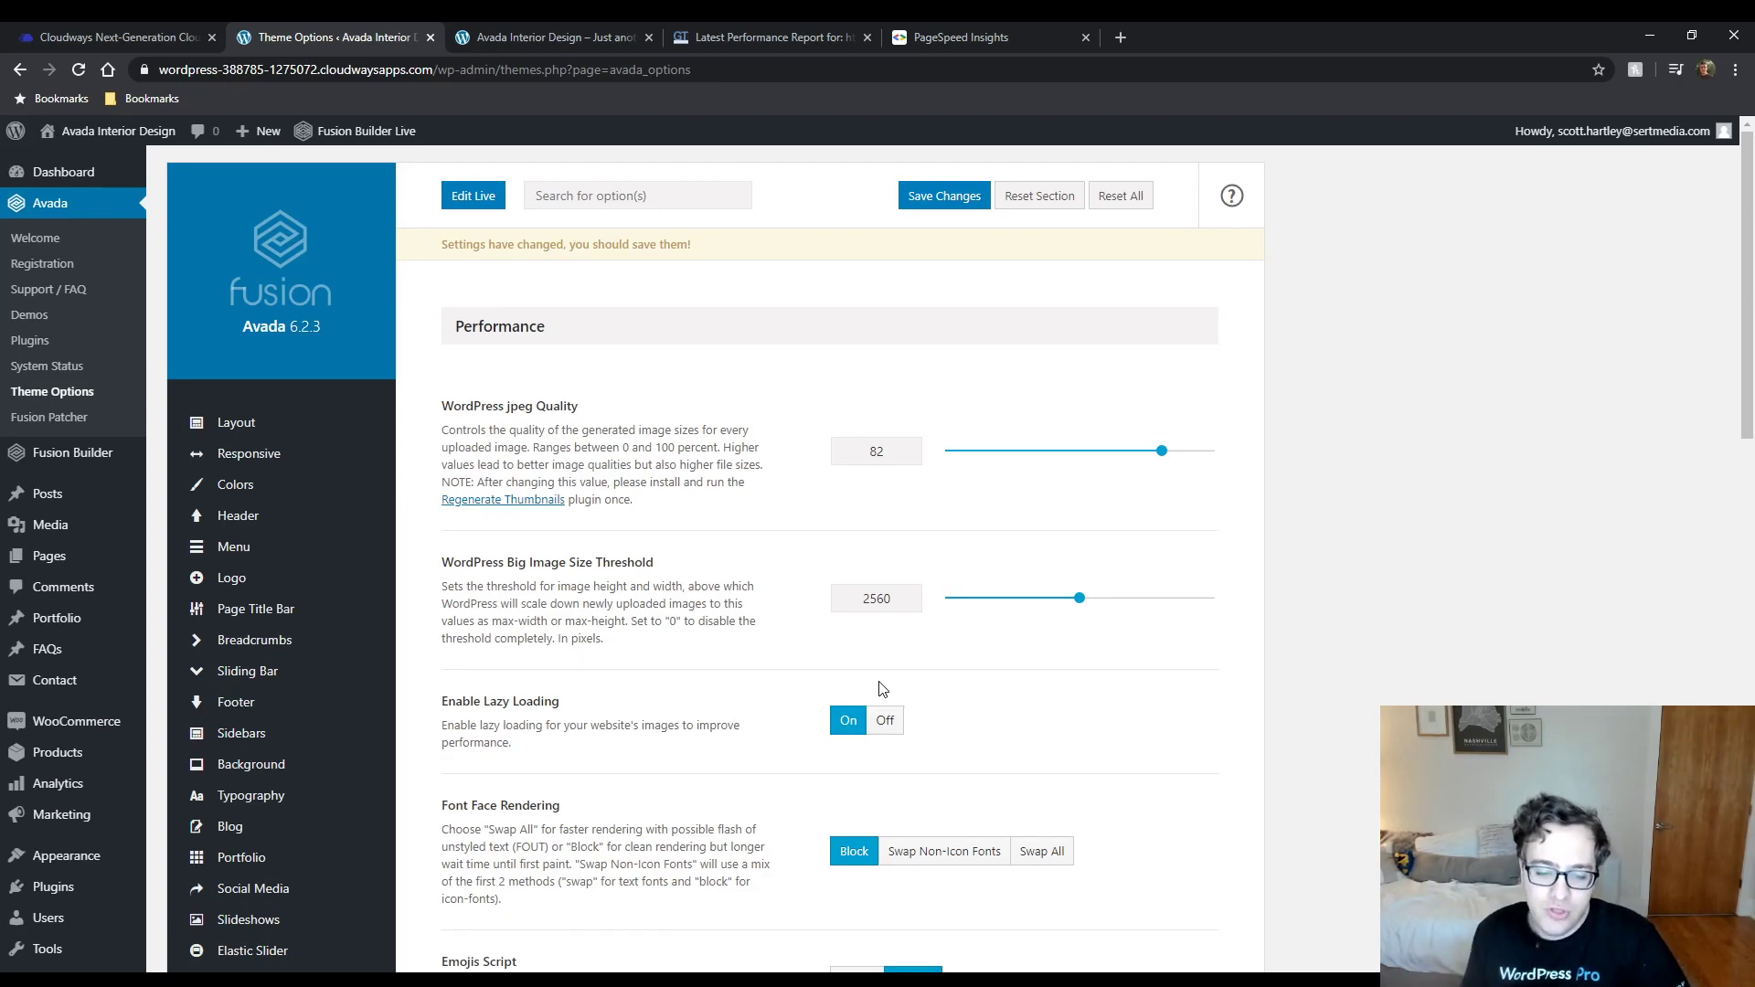
# Set Font Face Rendering to Swap Non-Icon Fonts in the Performance settings.
pyautogui.scroll(-2, 654, 665)
pyautogui.moveTo(506, 697); pyautogui.dragTo(434, 634)
pyautogui.click(434, 633)
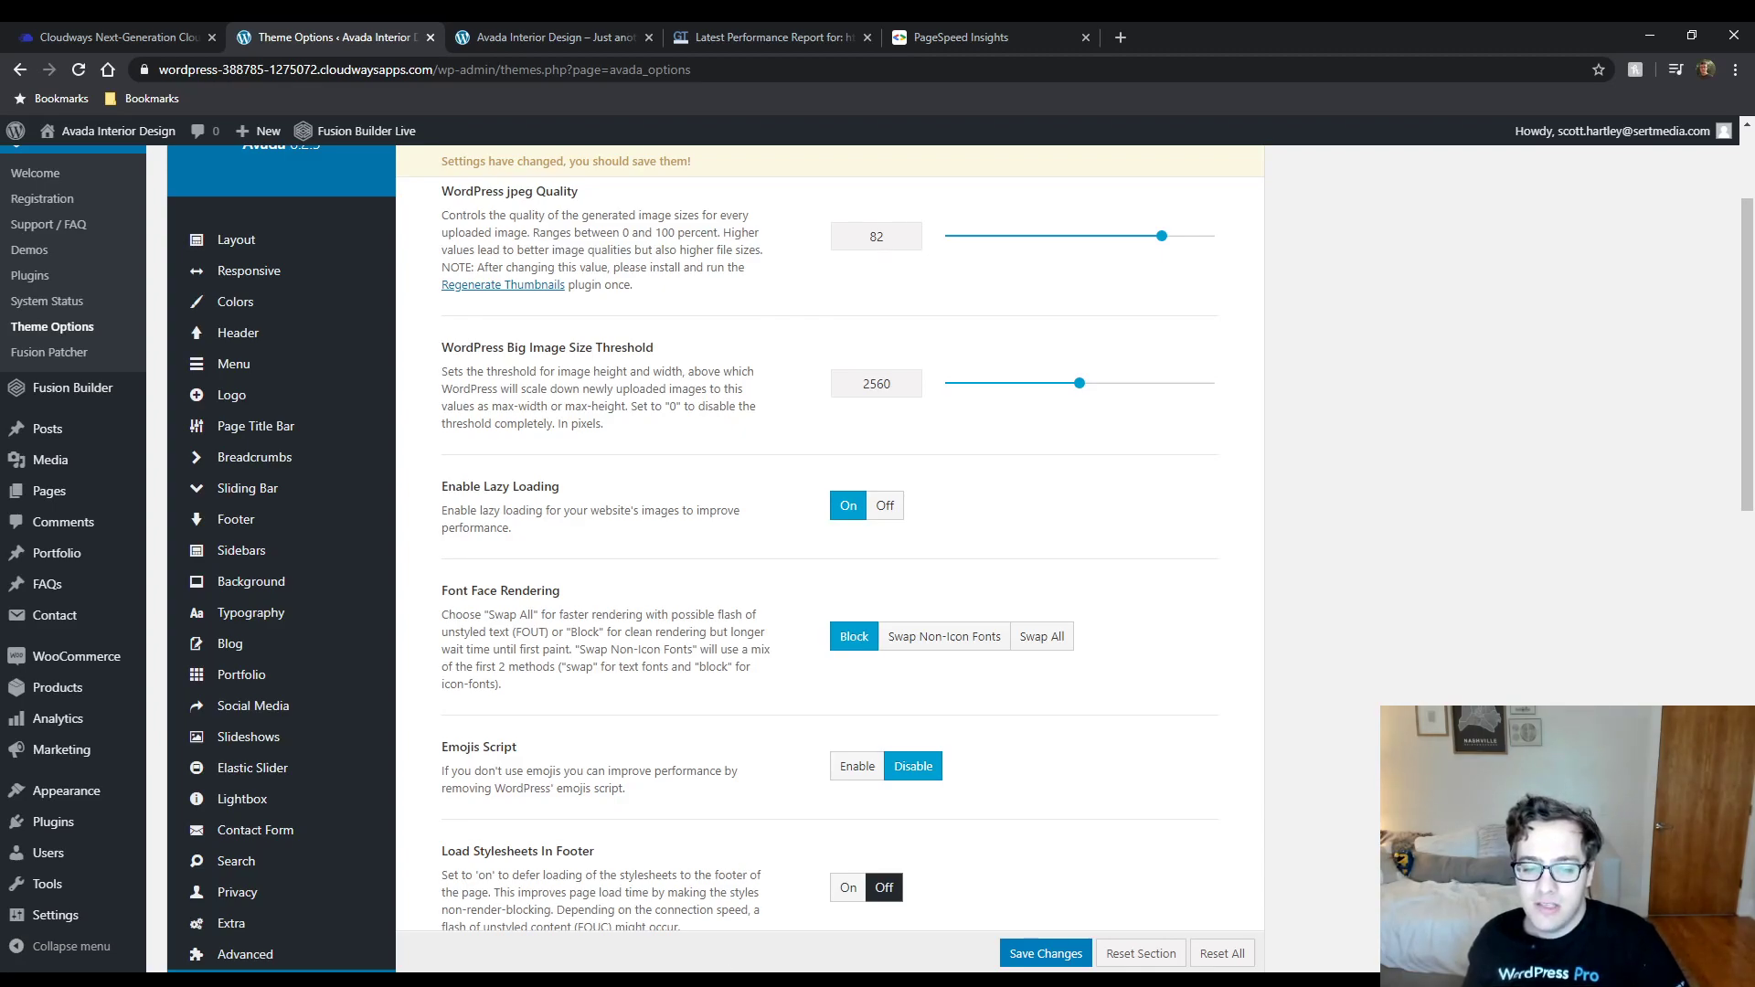
pyautogui.click(956, 640)
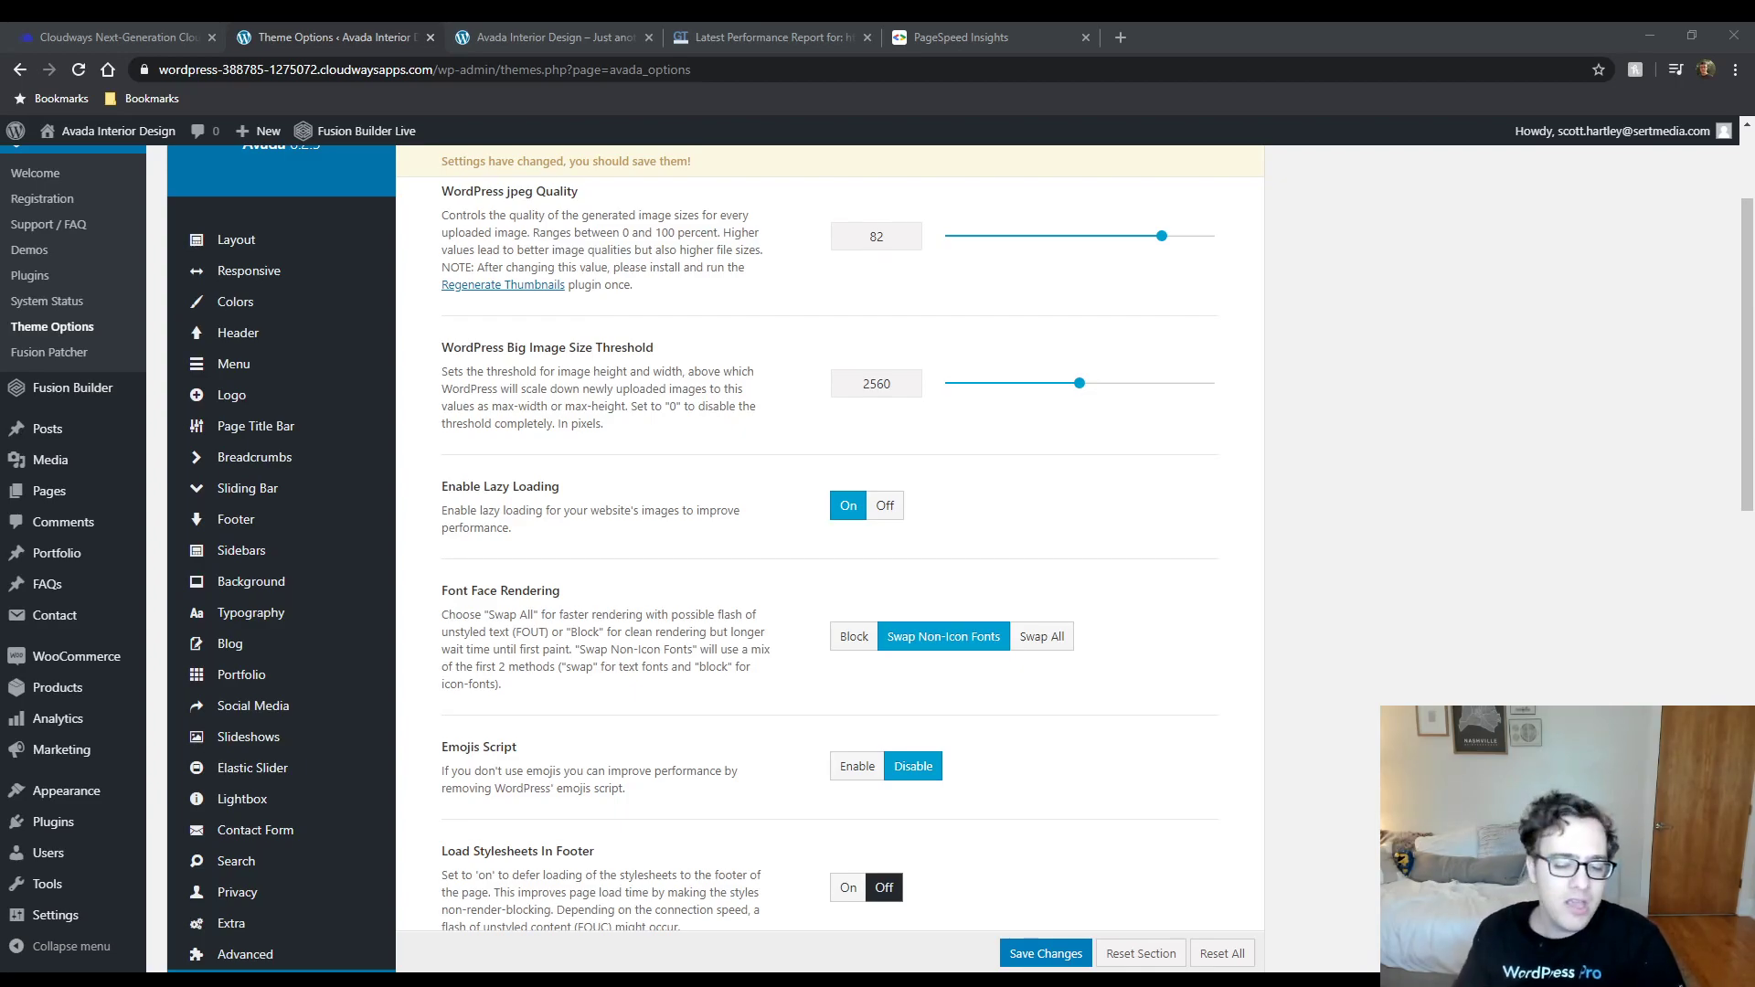
# Inspect the live homepage's text and icons from the lamp image section down to the footer.
pyautogui.click(622, 38)
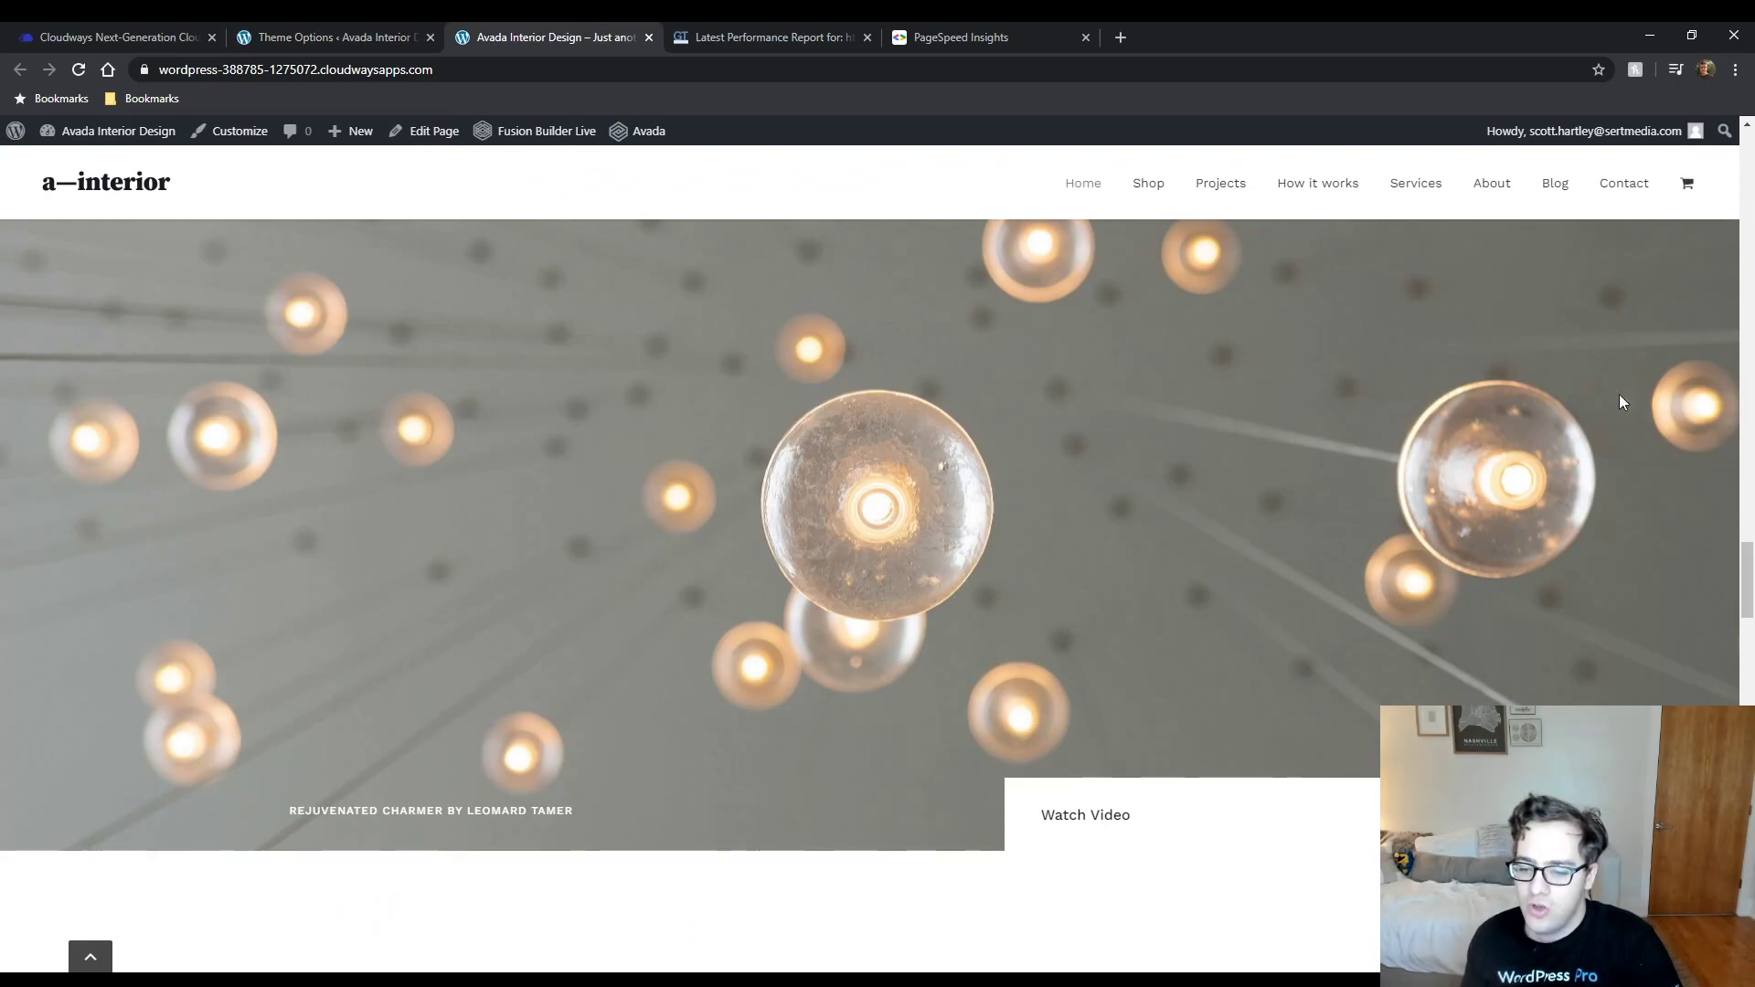
pyautogui.scroll(-4, 1379, 560)
pyautogui.scroll(-3, 1574, 593)
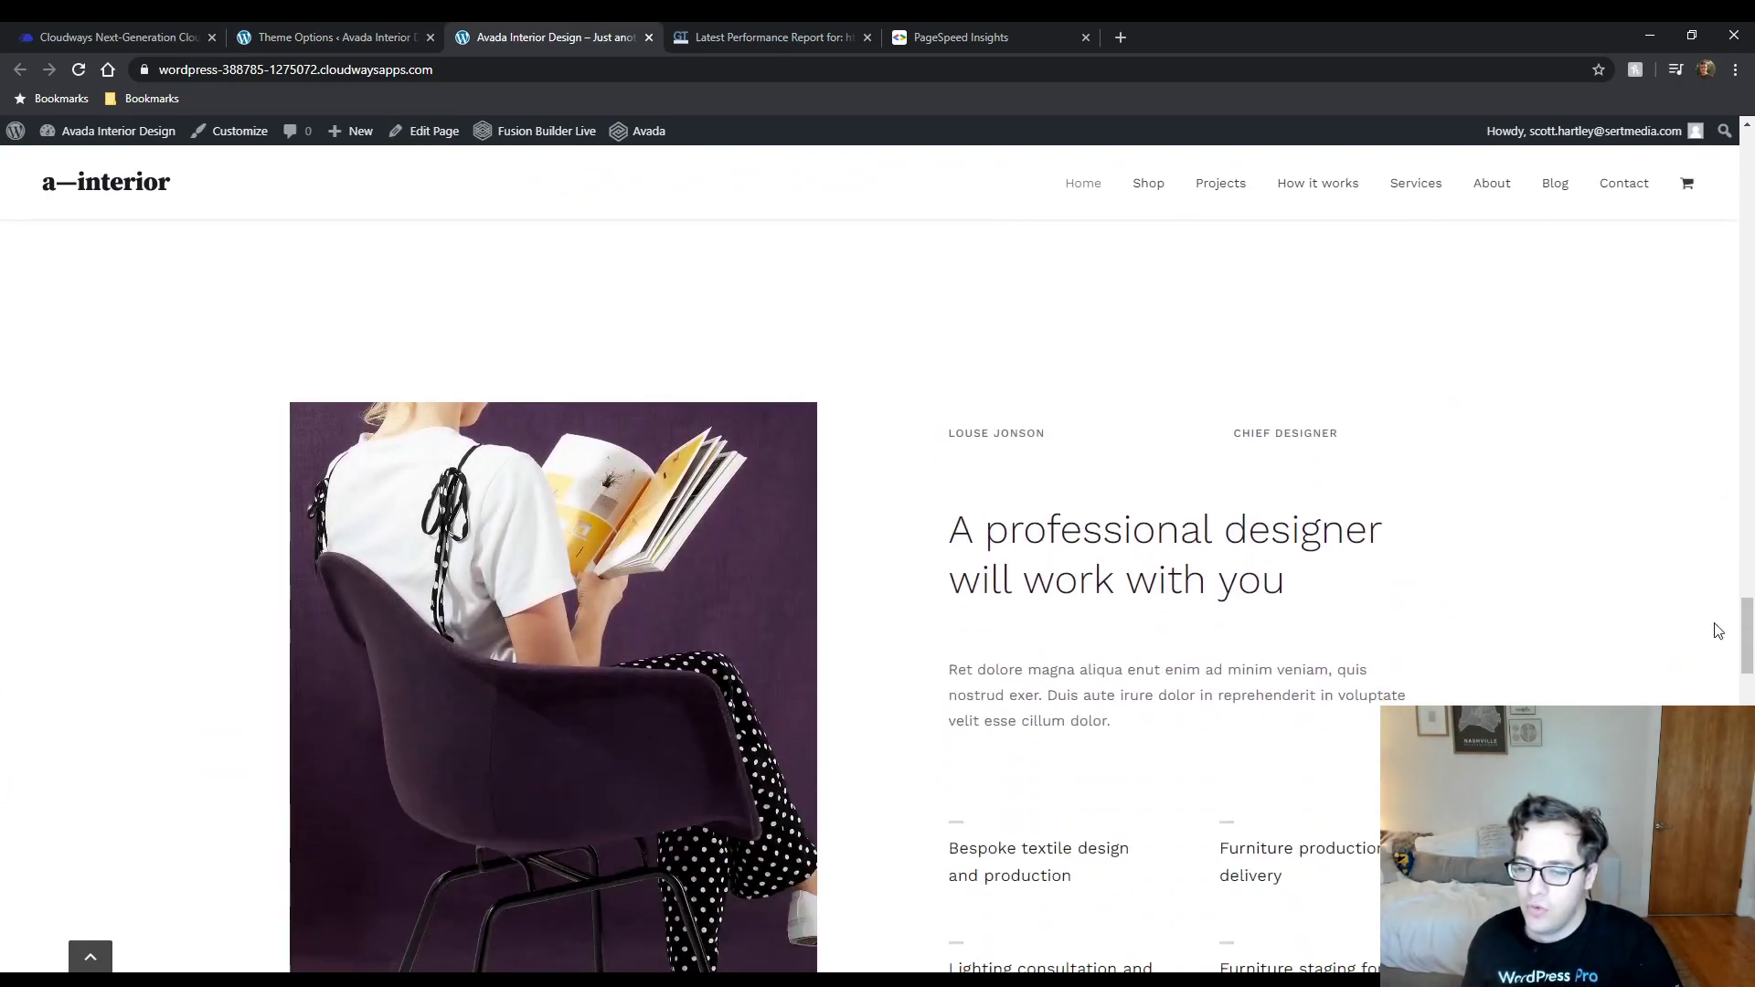
pyautogui.moveTo(1747, 660); pyautogui.dragTo(1747, 951)
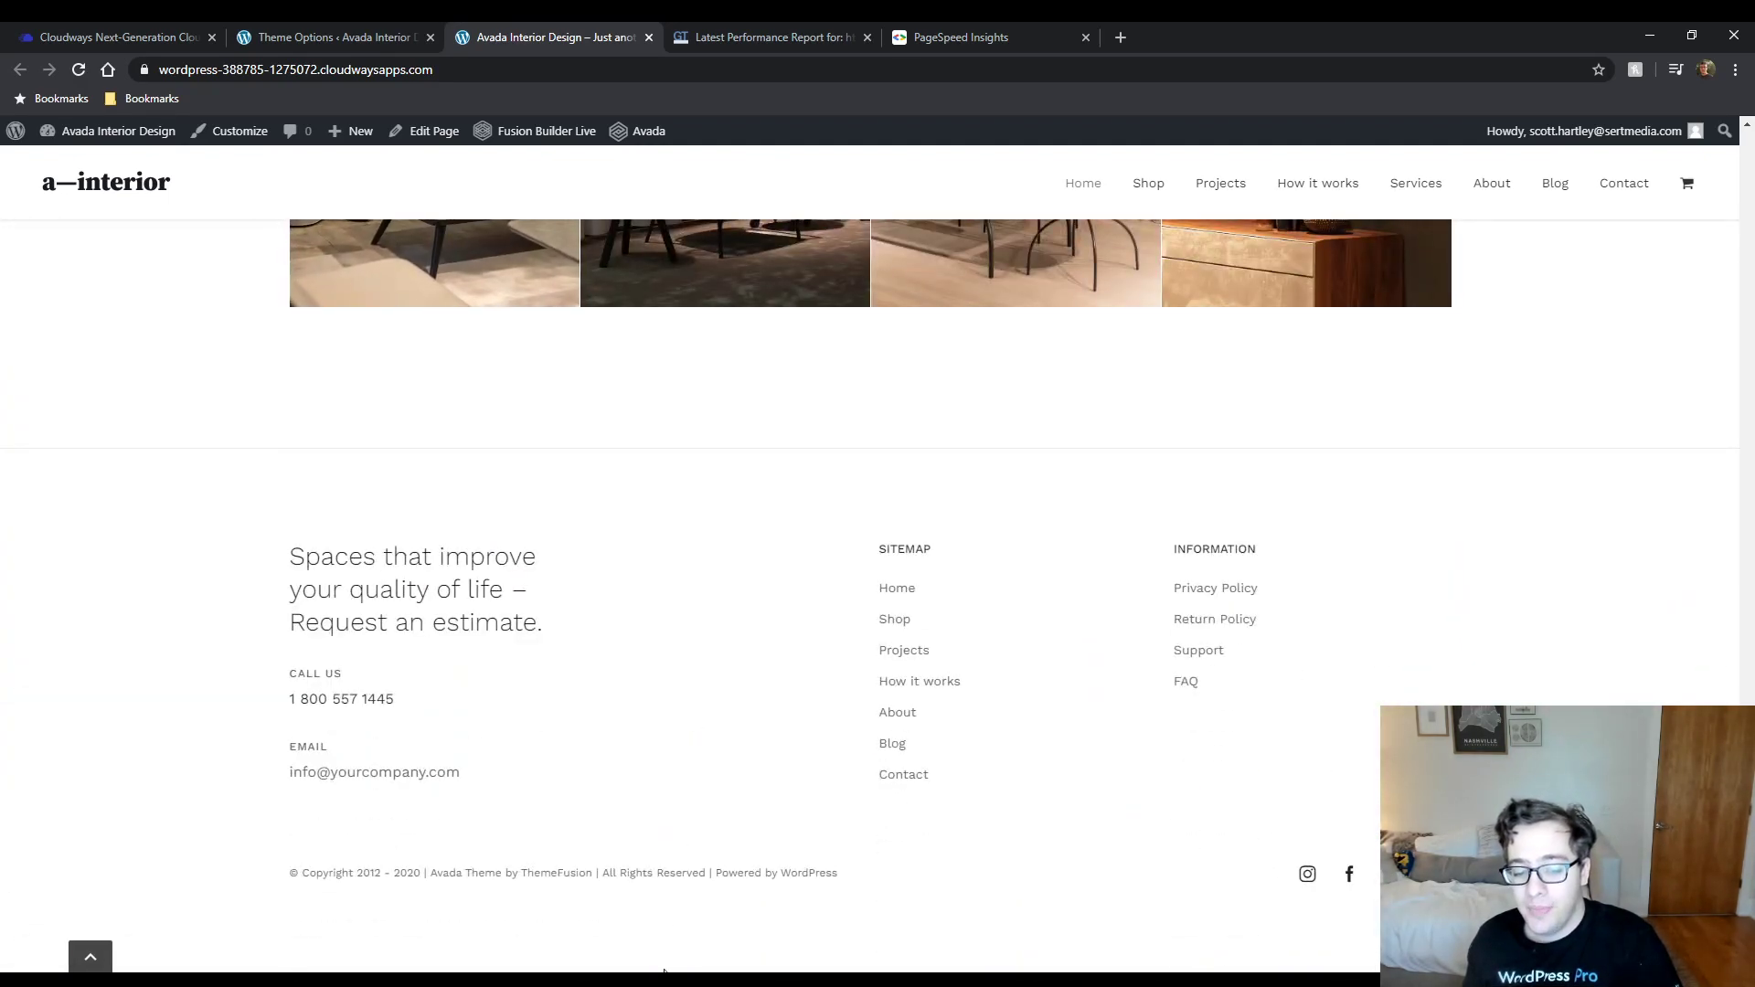
pyautogui.click(666, 978)
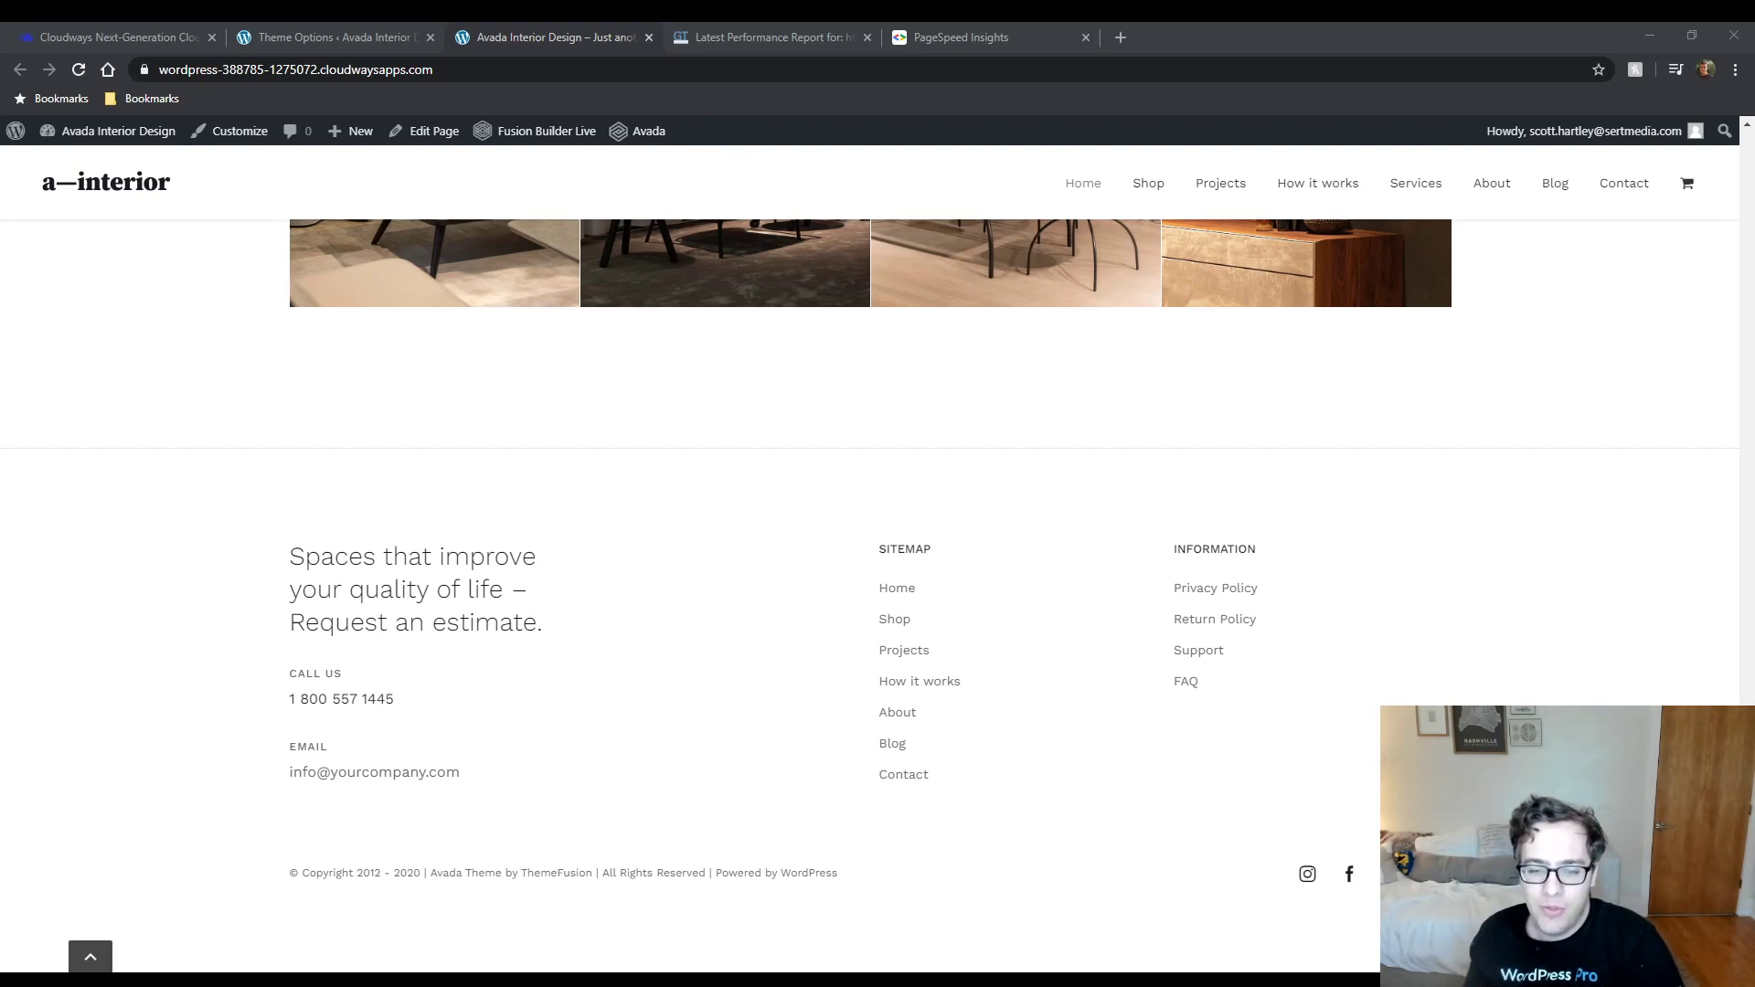
# Return to the Theme Options Performance settings and set Font Face Rendering to Swap All.
pyautogui.click(352, 38)
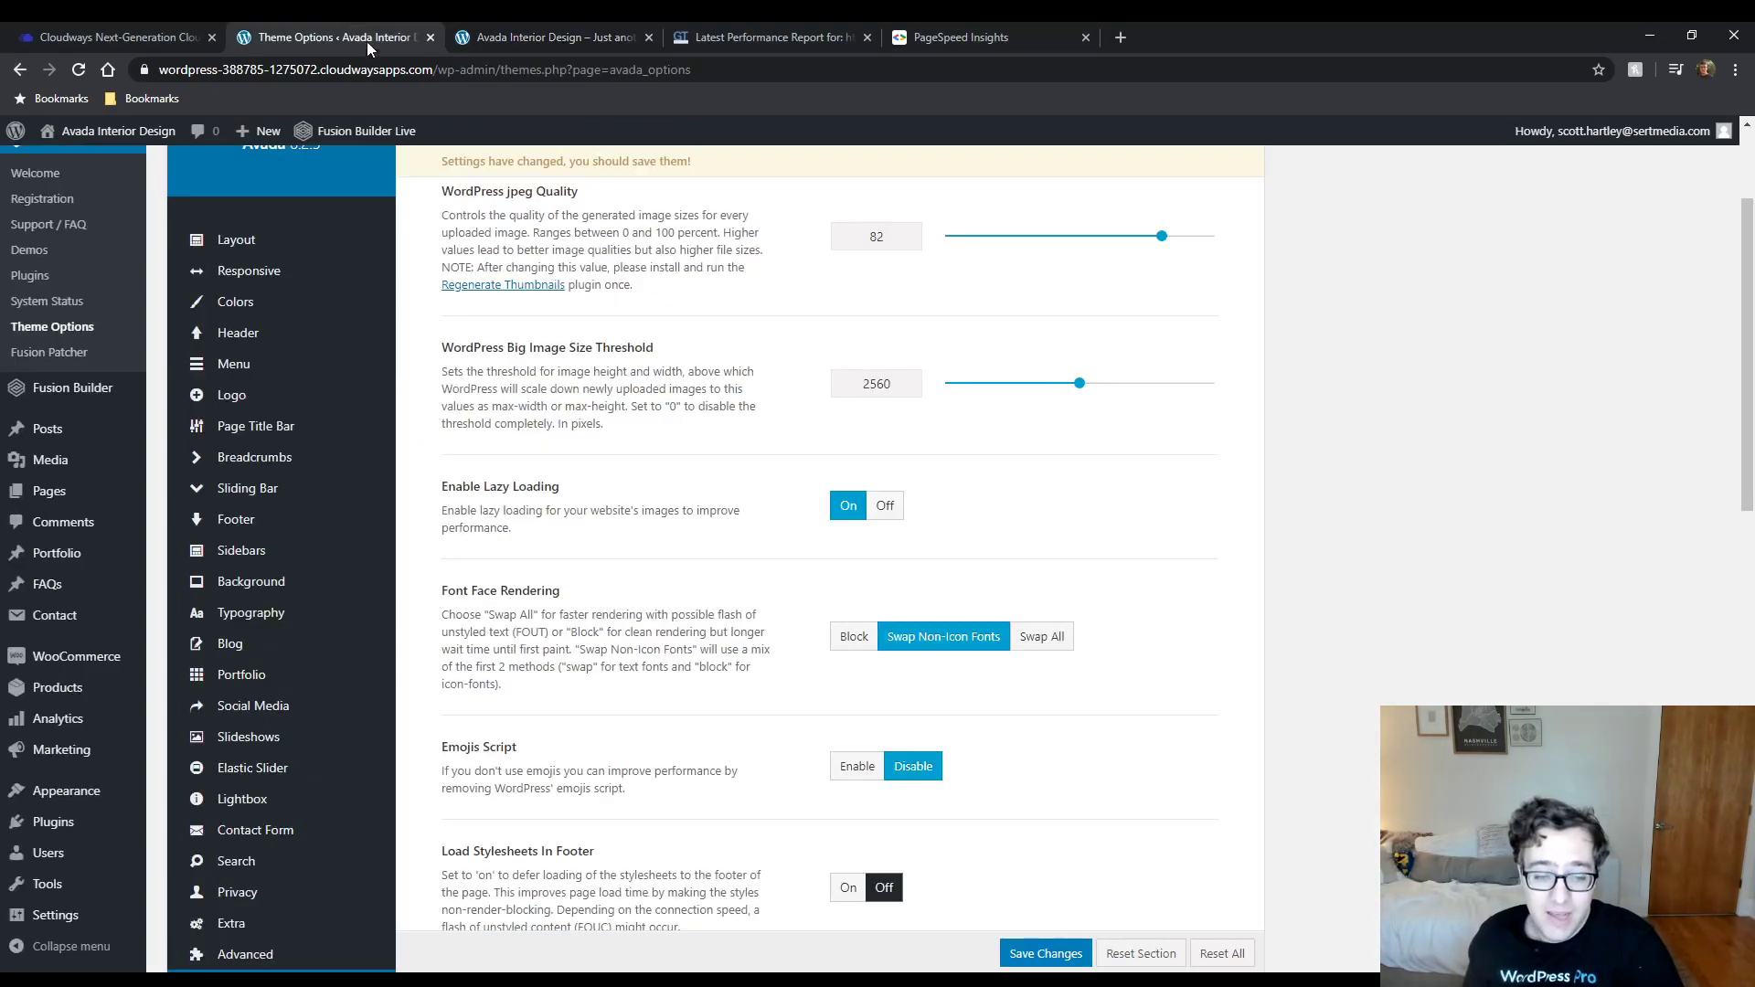
pyautogui.click(1034, 640)
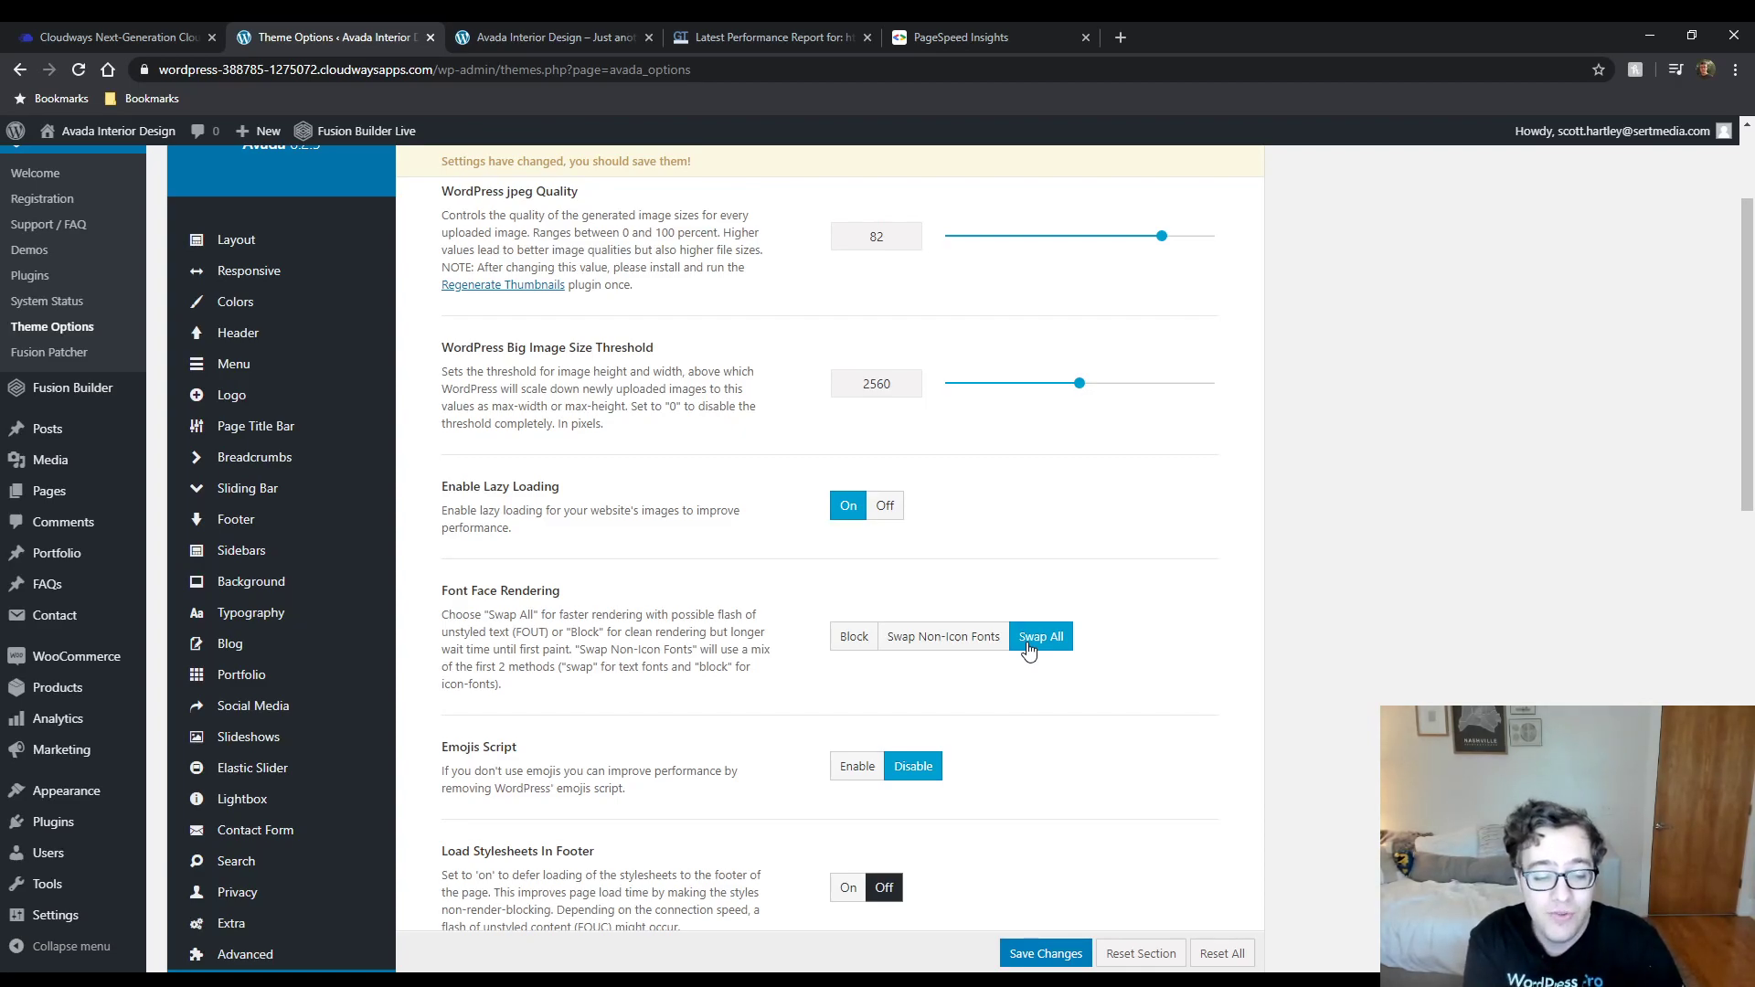
pyautogui.scroll(-6, 1040, 463)
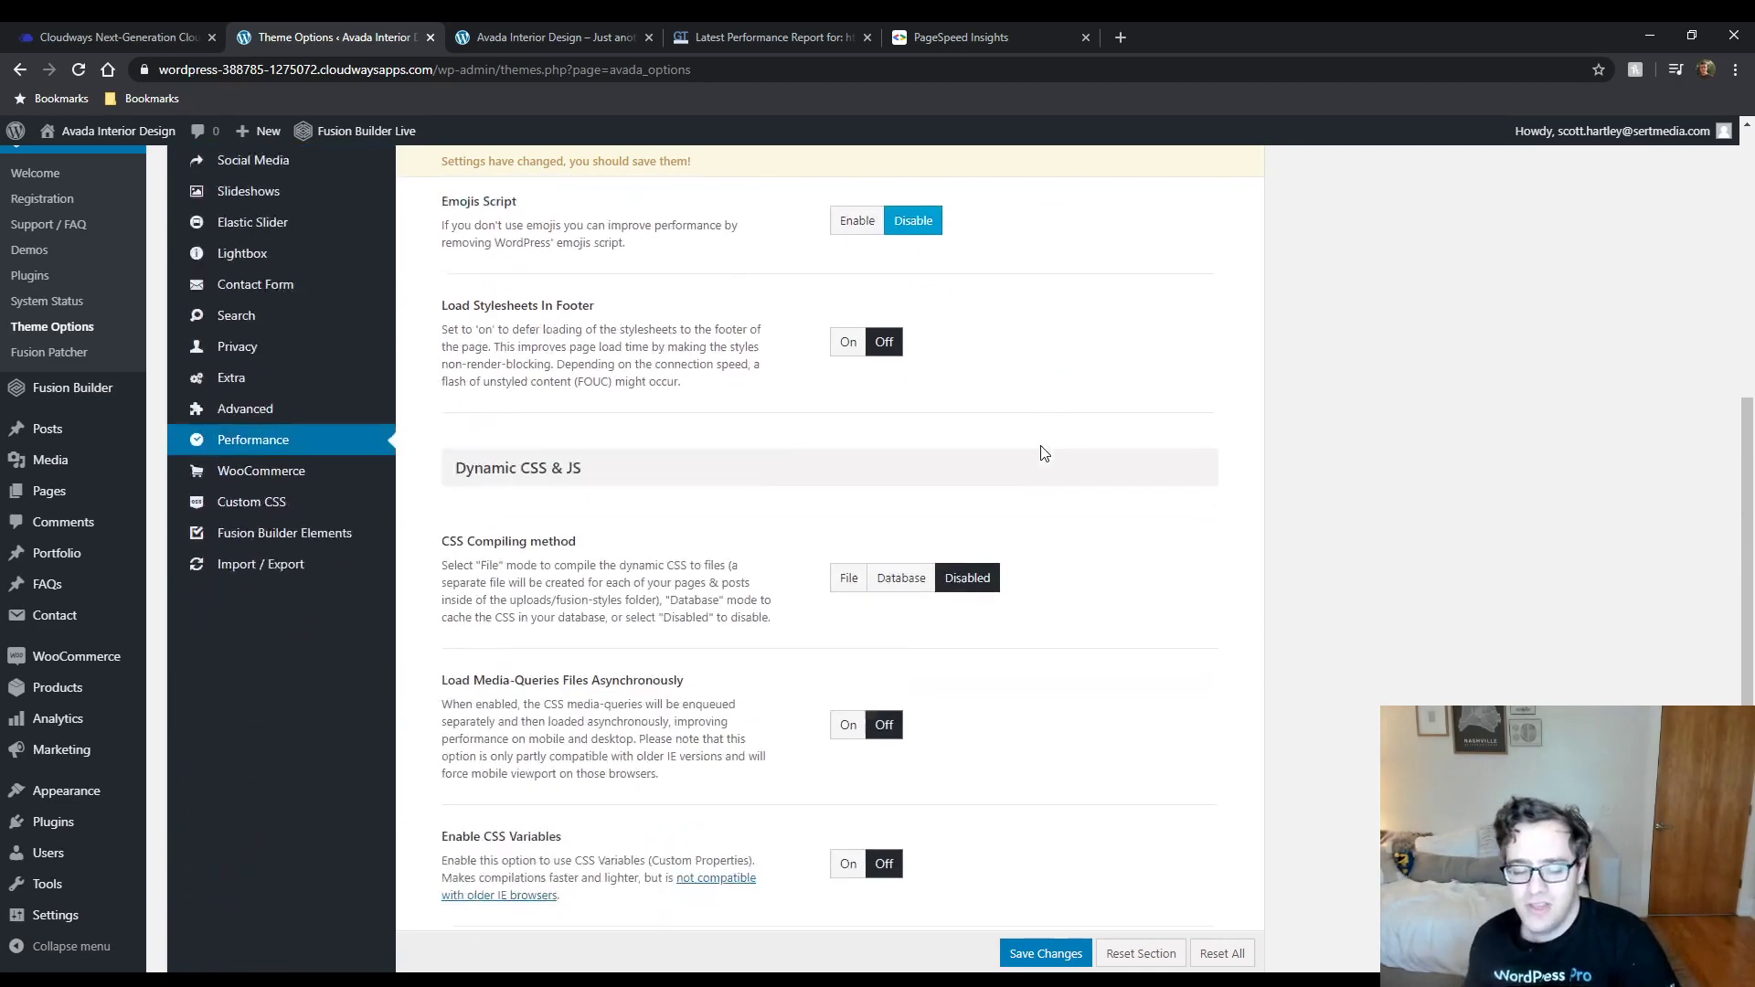
# Examine the live homepage from the footer up through the blog, brand logo and product sections for icon and text usage.
pyautogui.click(586, 36)
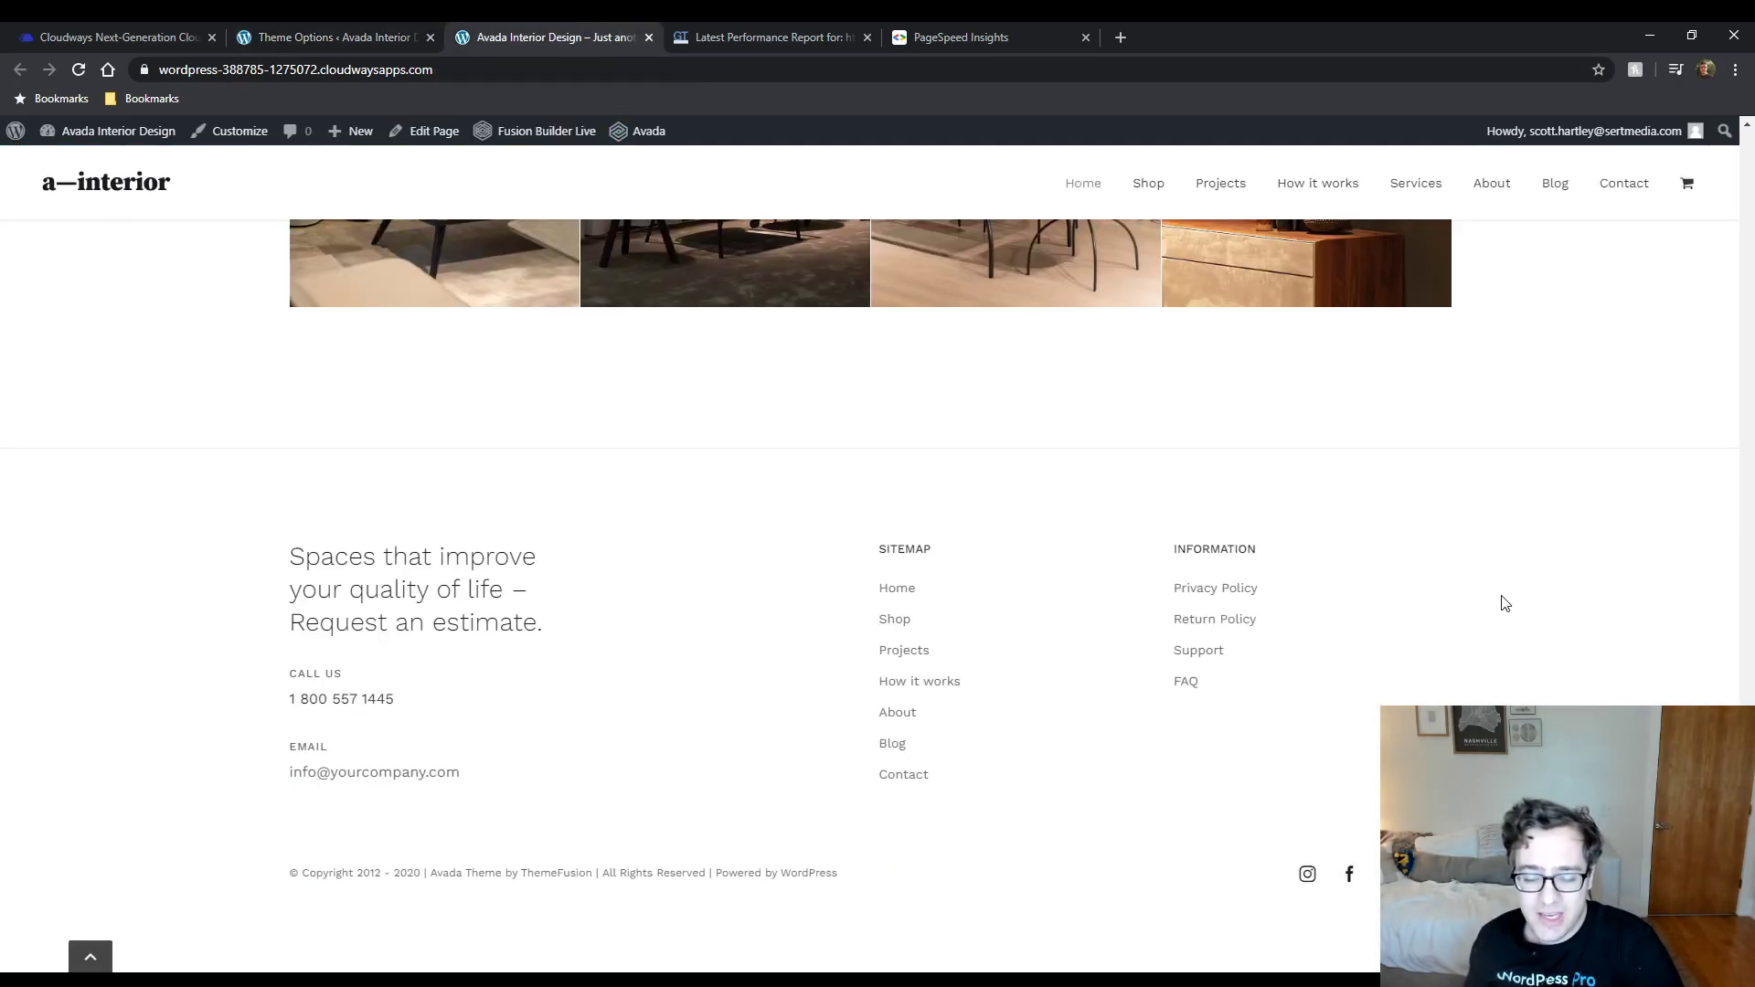
pyautogui.scroll(2, 1224, 673)
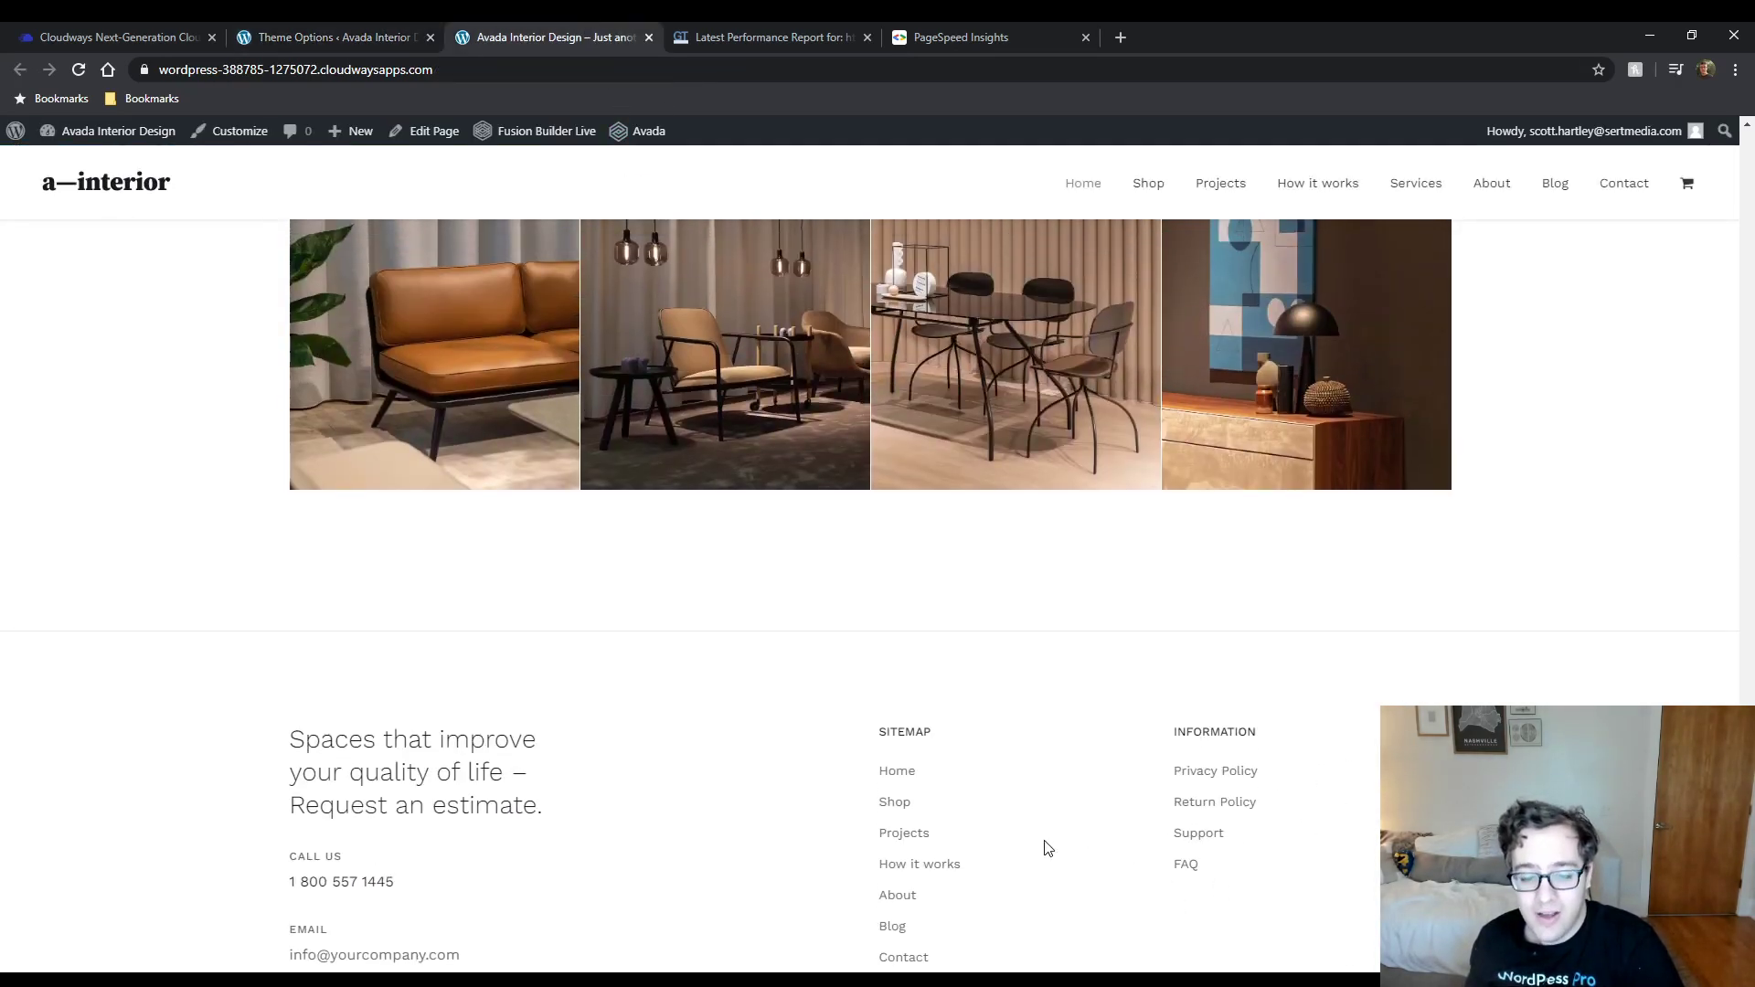
pyautogui.scroll(8, 694, 839)
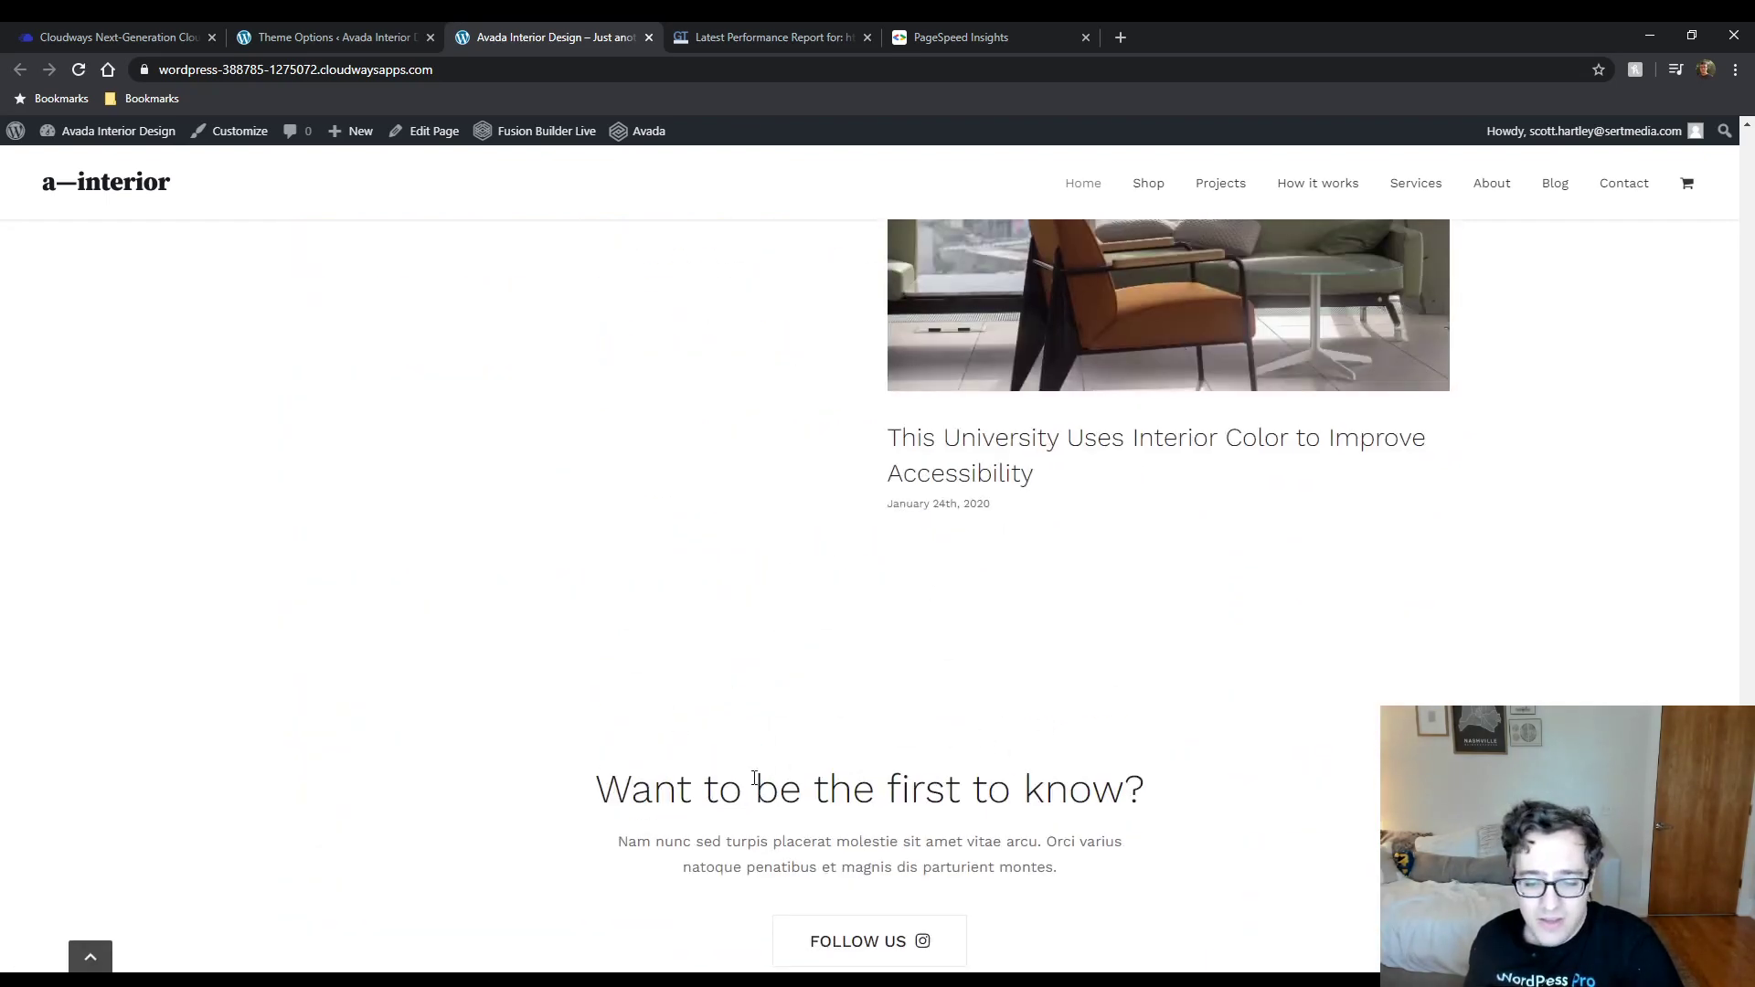
pyautogui.scroll(-7, 804, 780)
pyautogui.scroll(15, 704, 676)
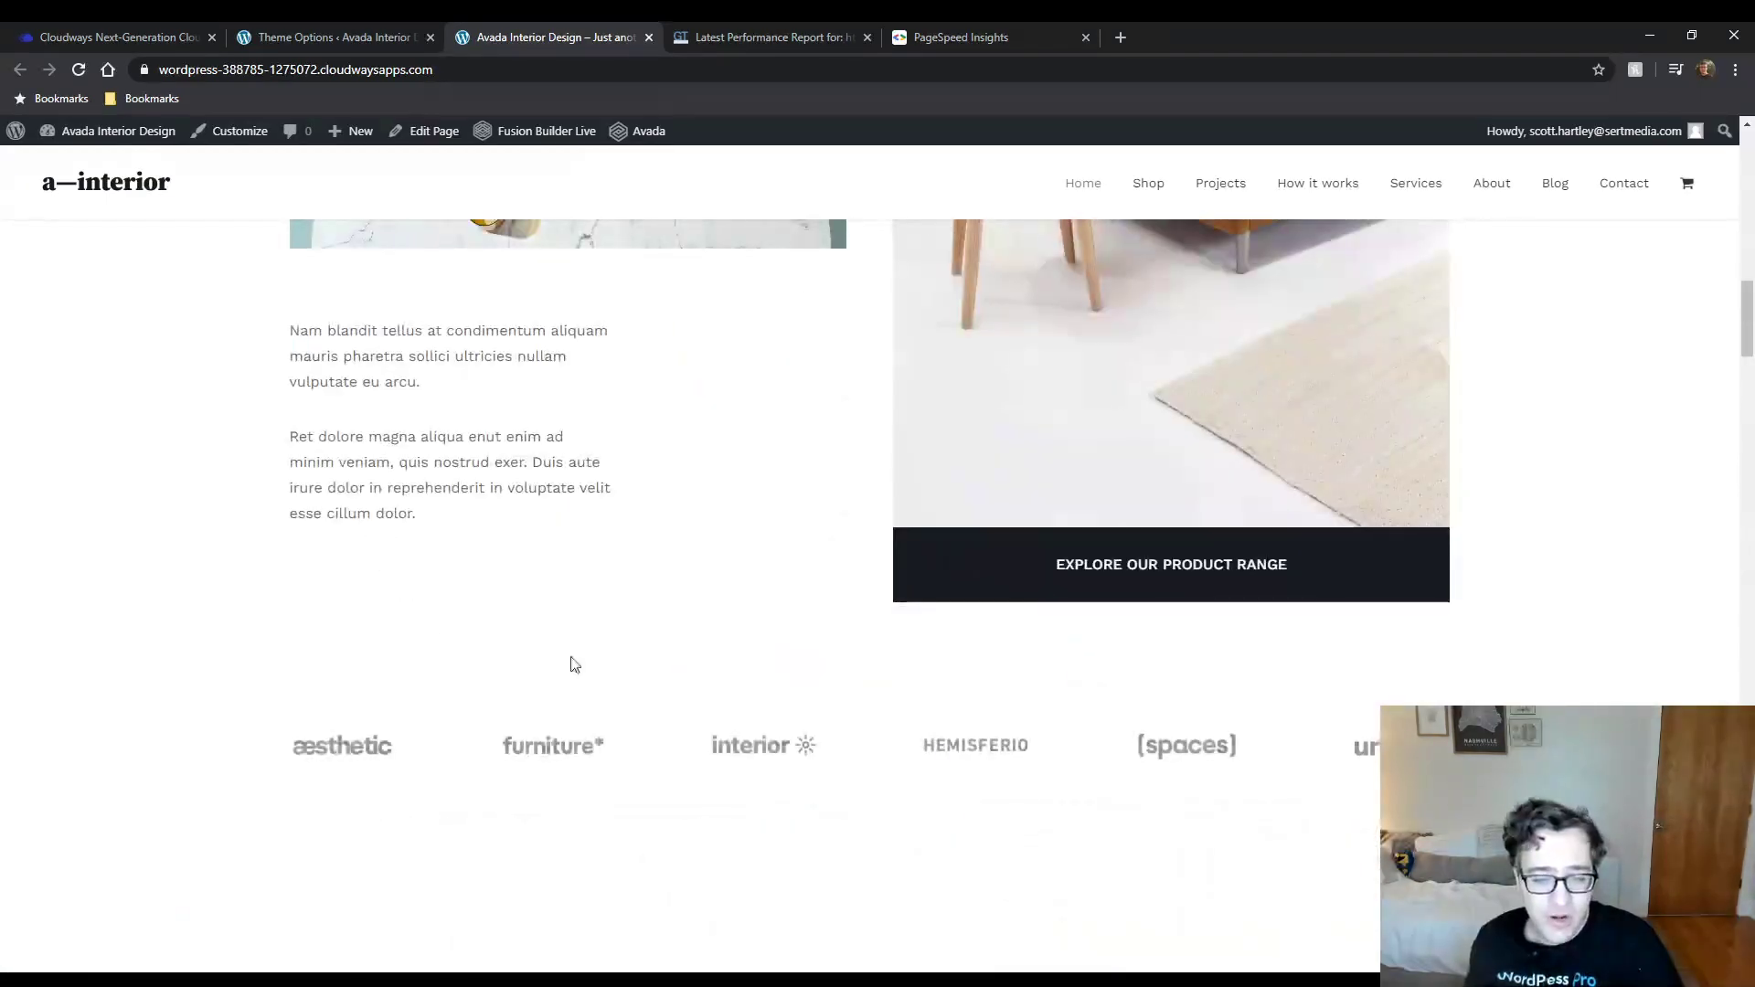
pyautogui.scroll(-7, 707, 595)
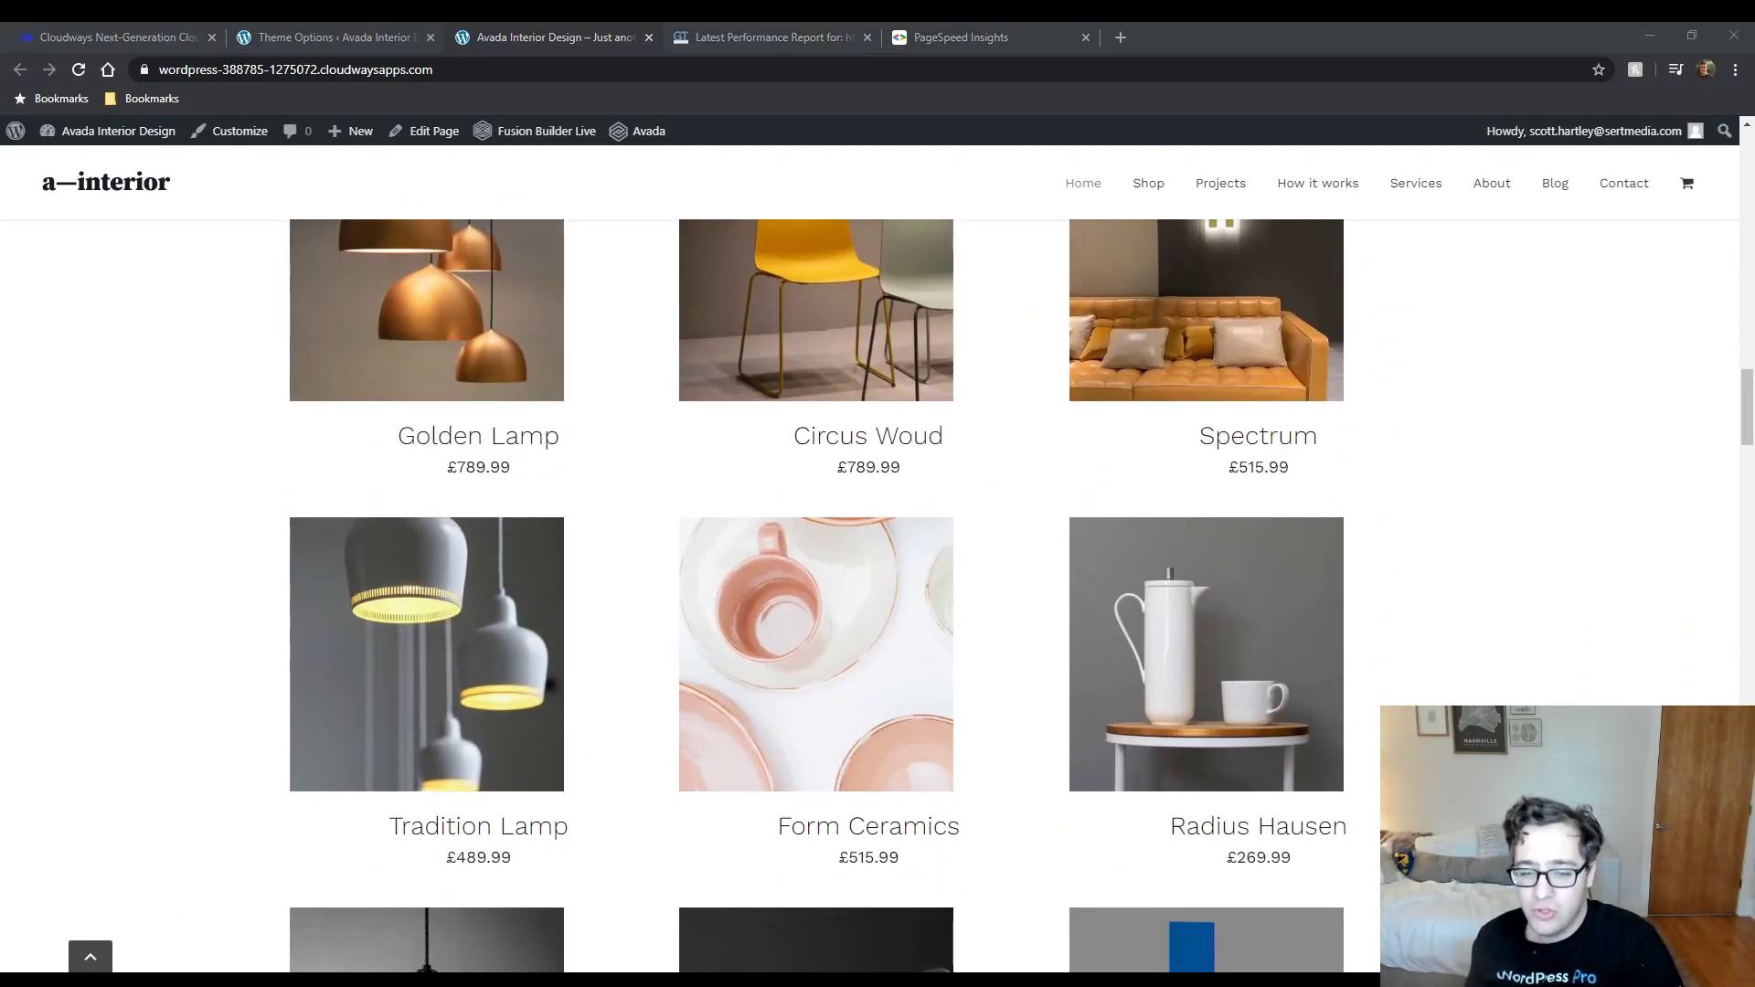
pyautogui.hotkey('alt', 'Tab')
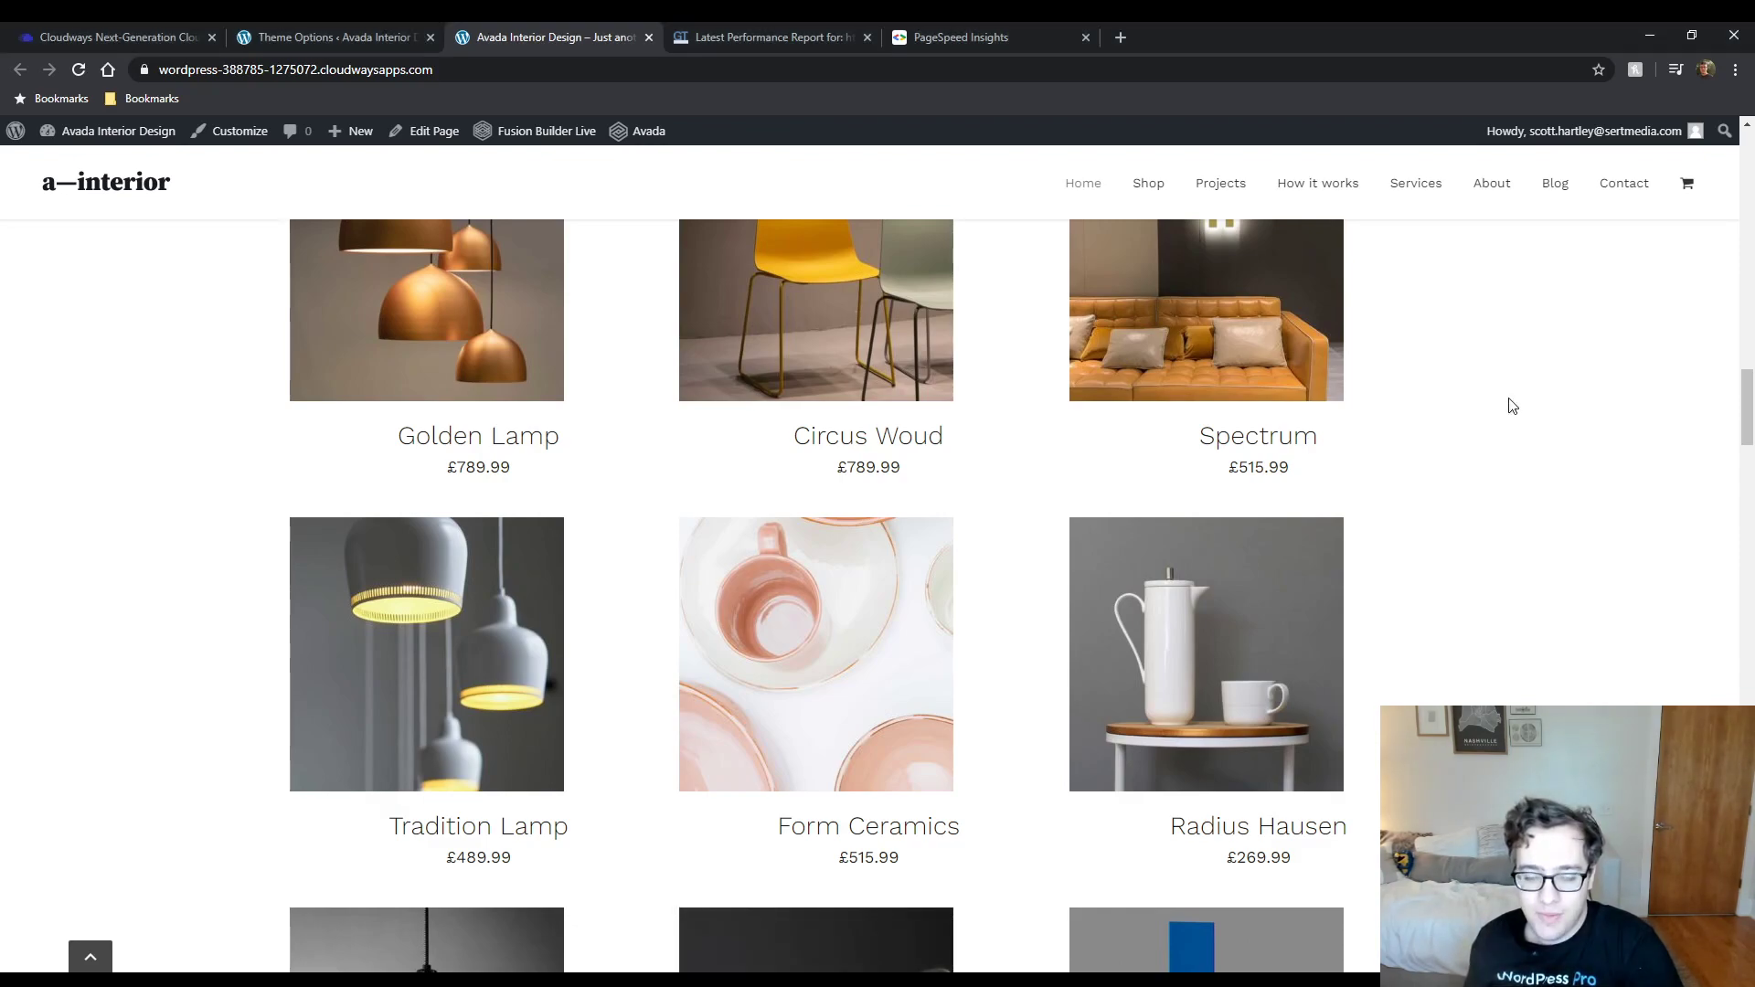
# Return to Theme Options and switch Font Face Rendering from Swap All to Swap Non-Icon Fonts.
pyautogui.click(357, 35)
pyautogui.scroll(2, 777, 460)
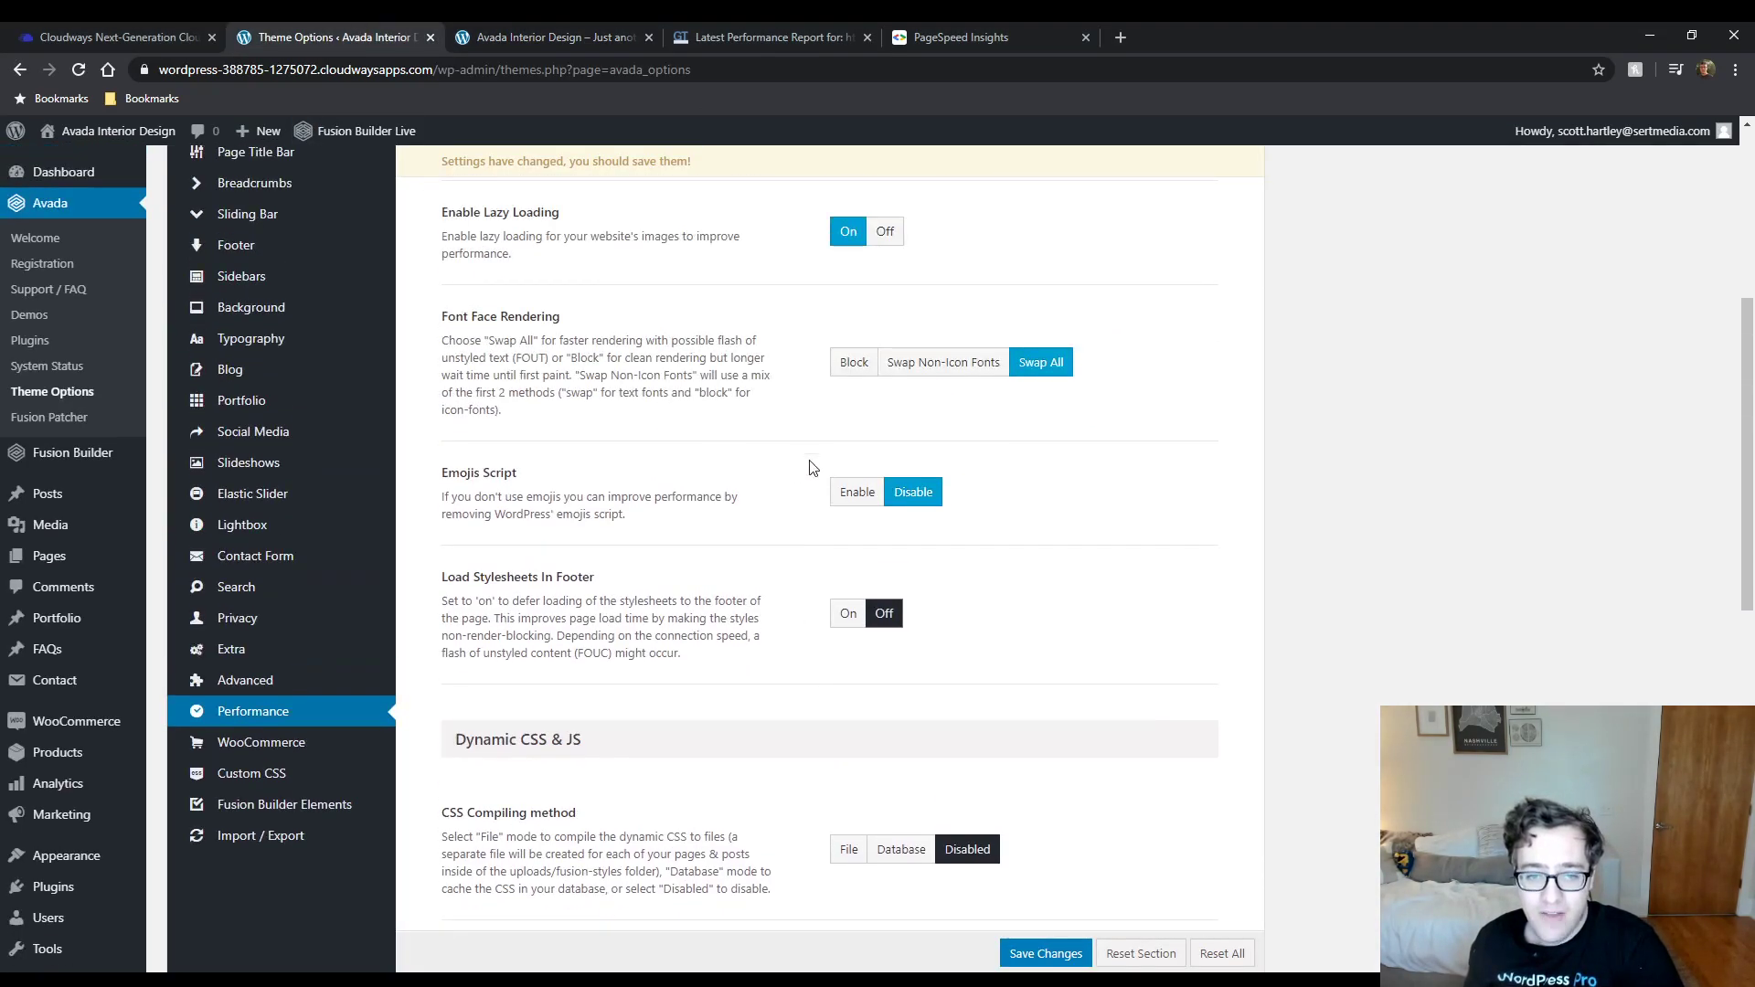
pyautogui.click(958, 376)
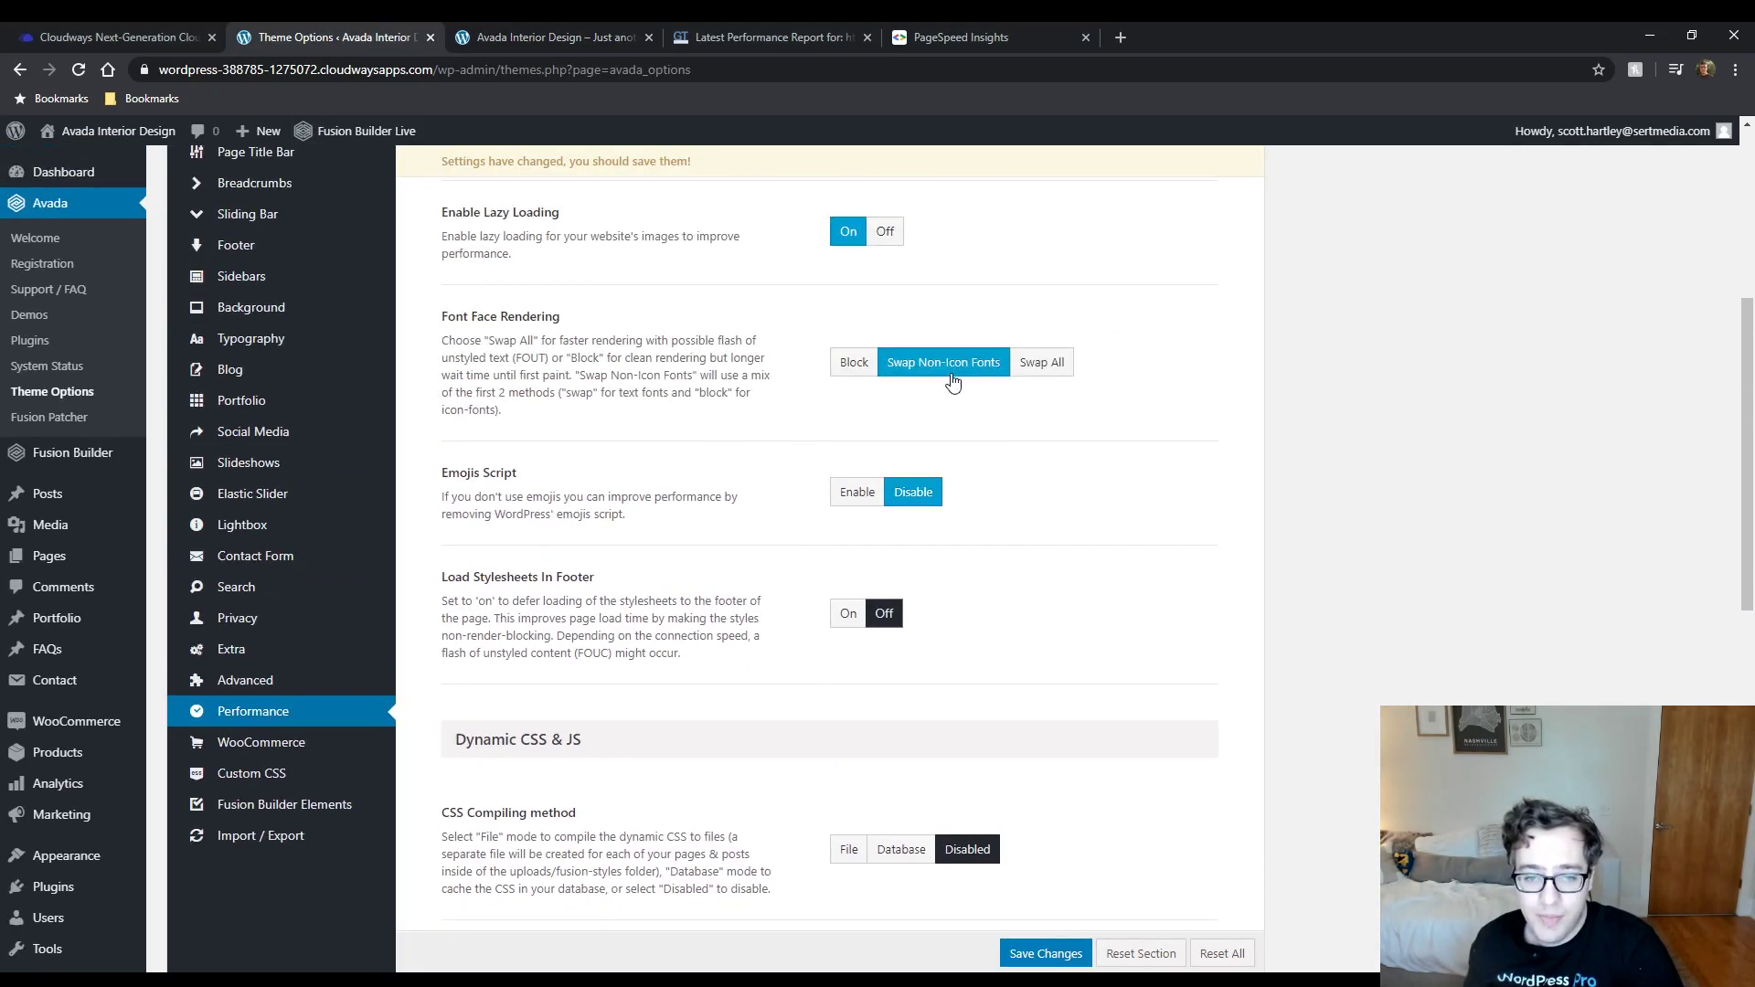
pyautogui.click(1031, 378)
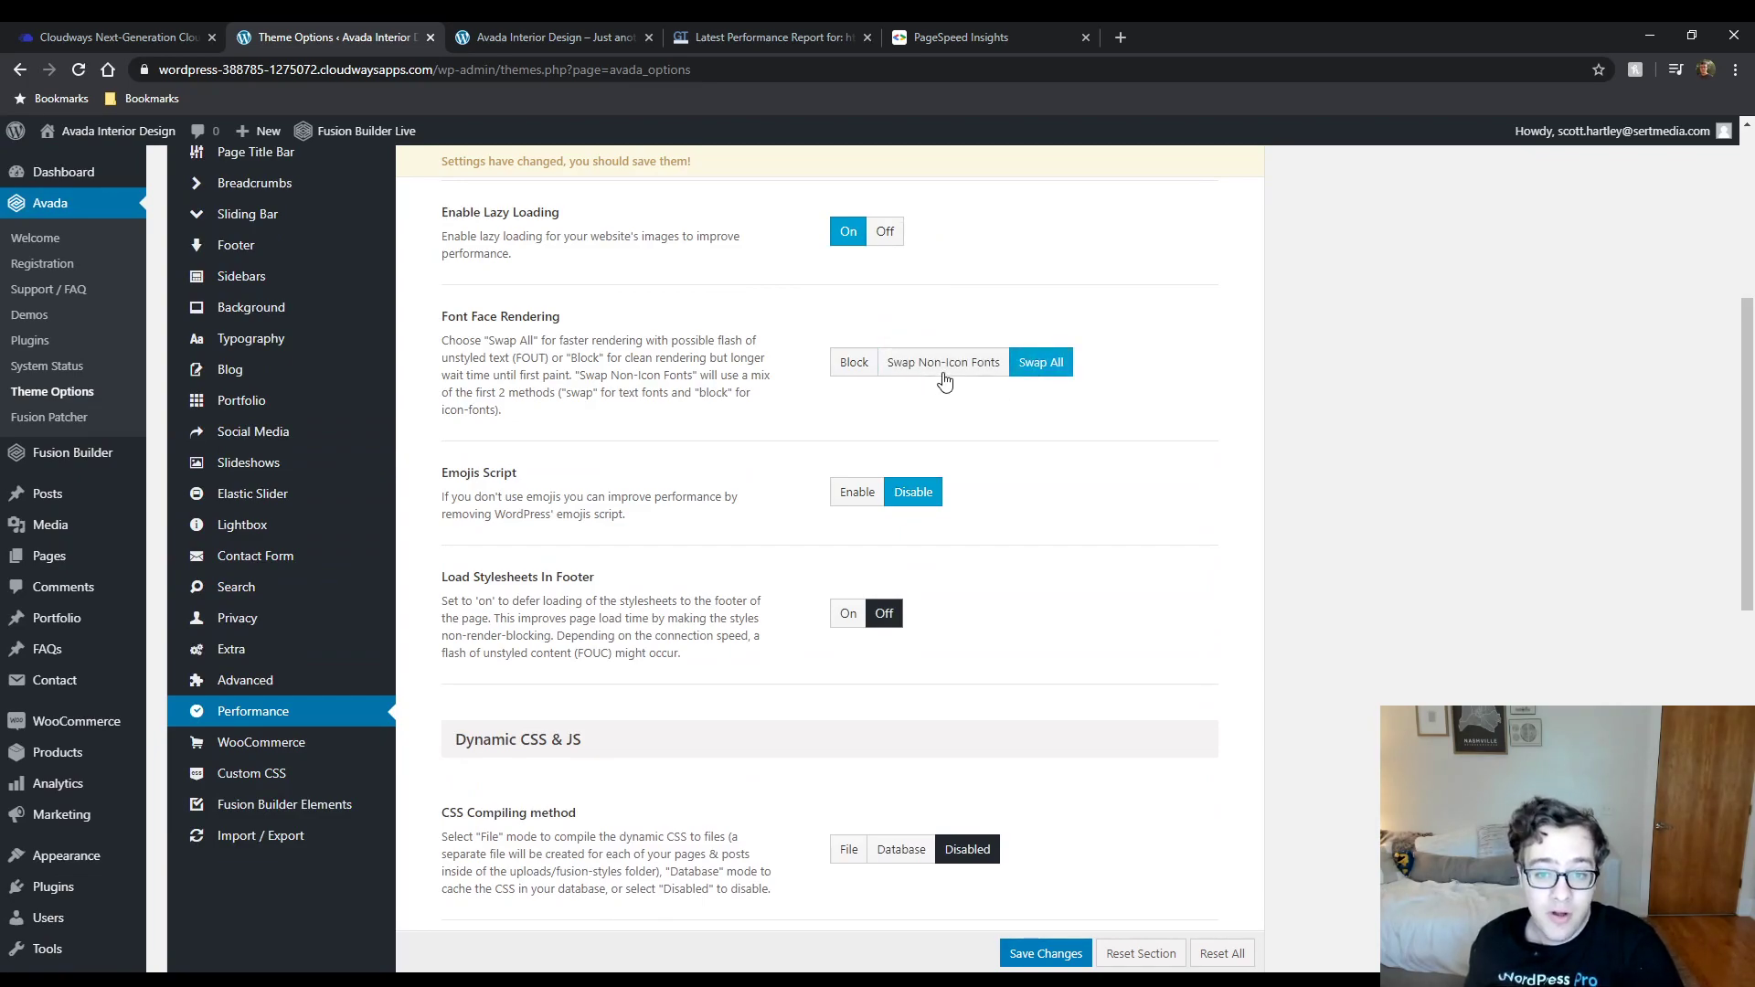
pyautogui.click(945, 376)
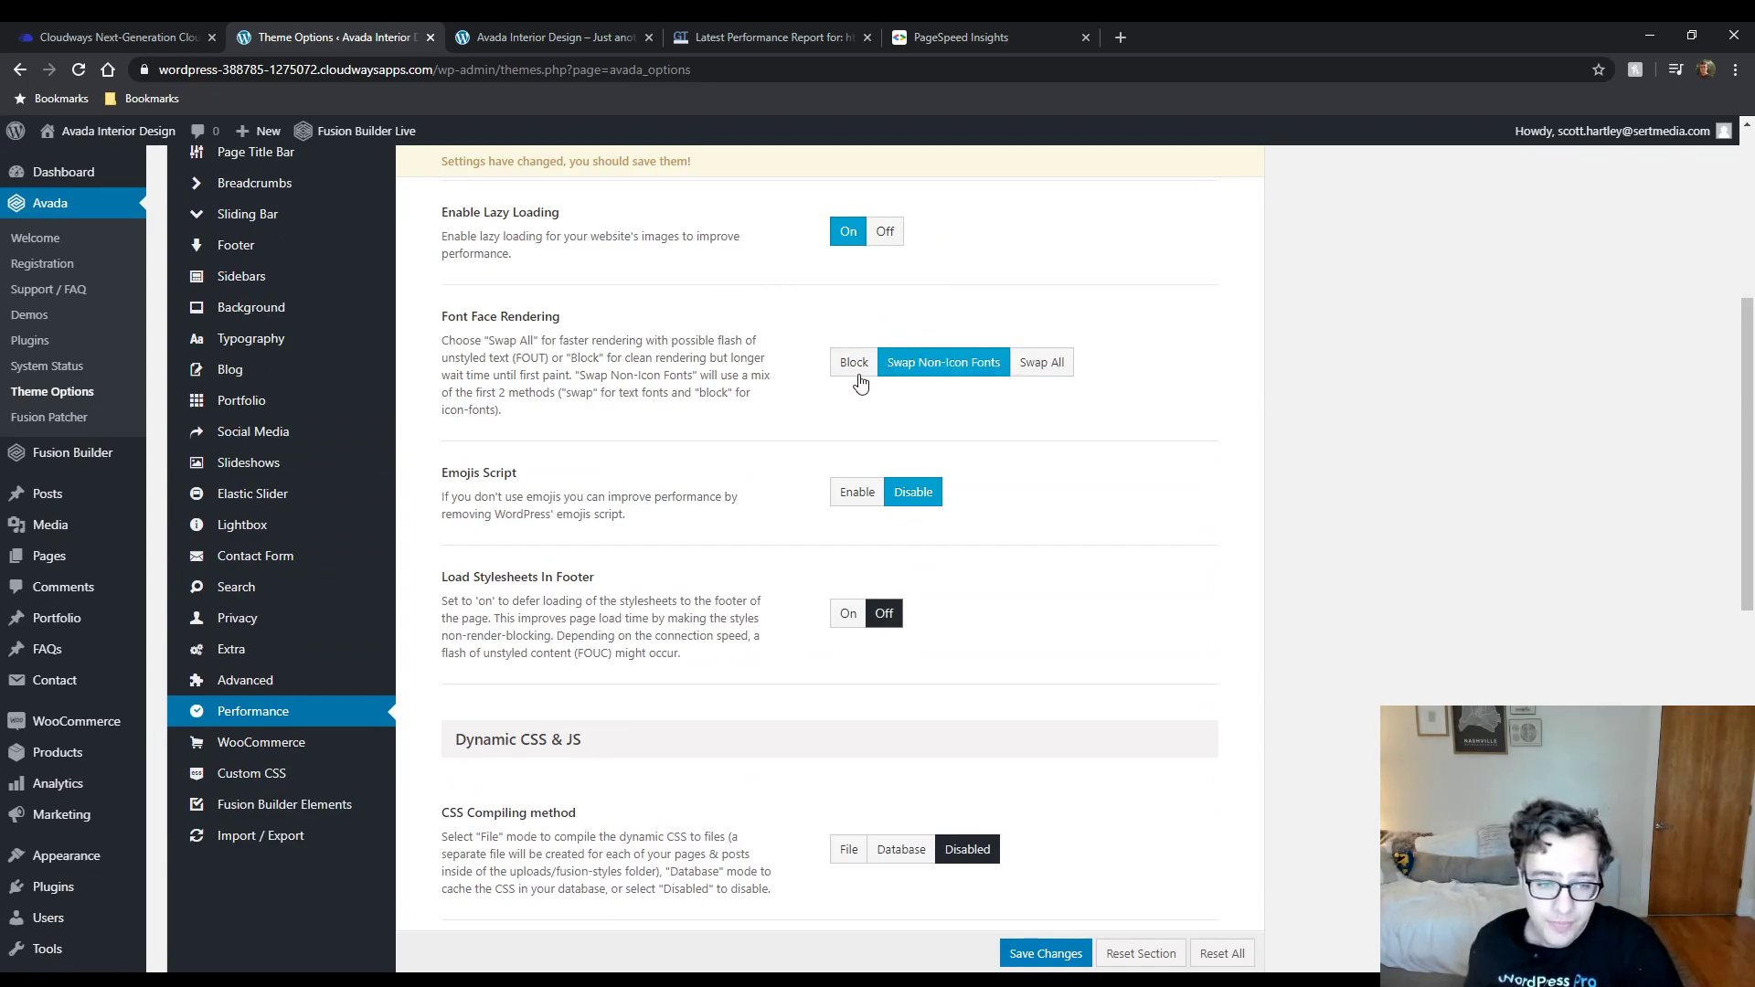
# Set the Emojis Script option to Disable in the Performance settings.
pyautogui.moveTo(459, 473); pyautogui.dragTo(565, 461)
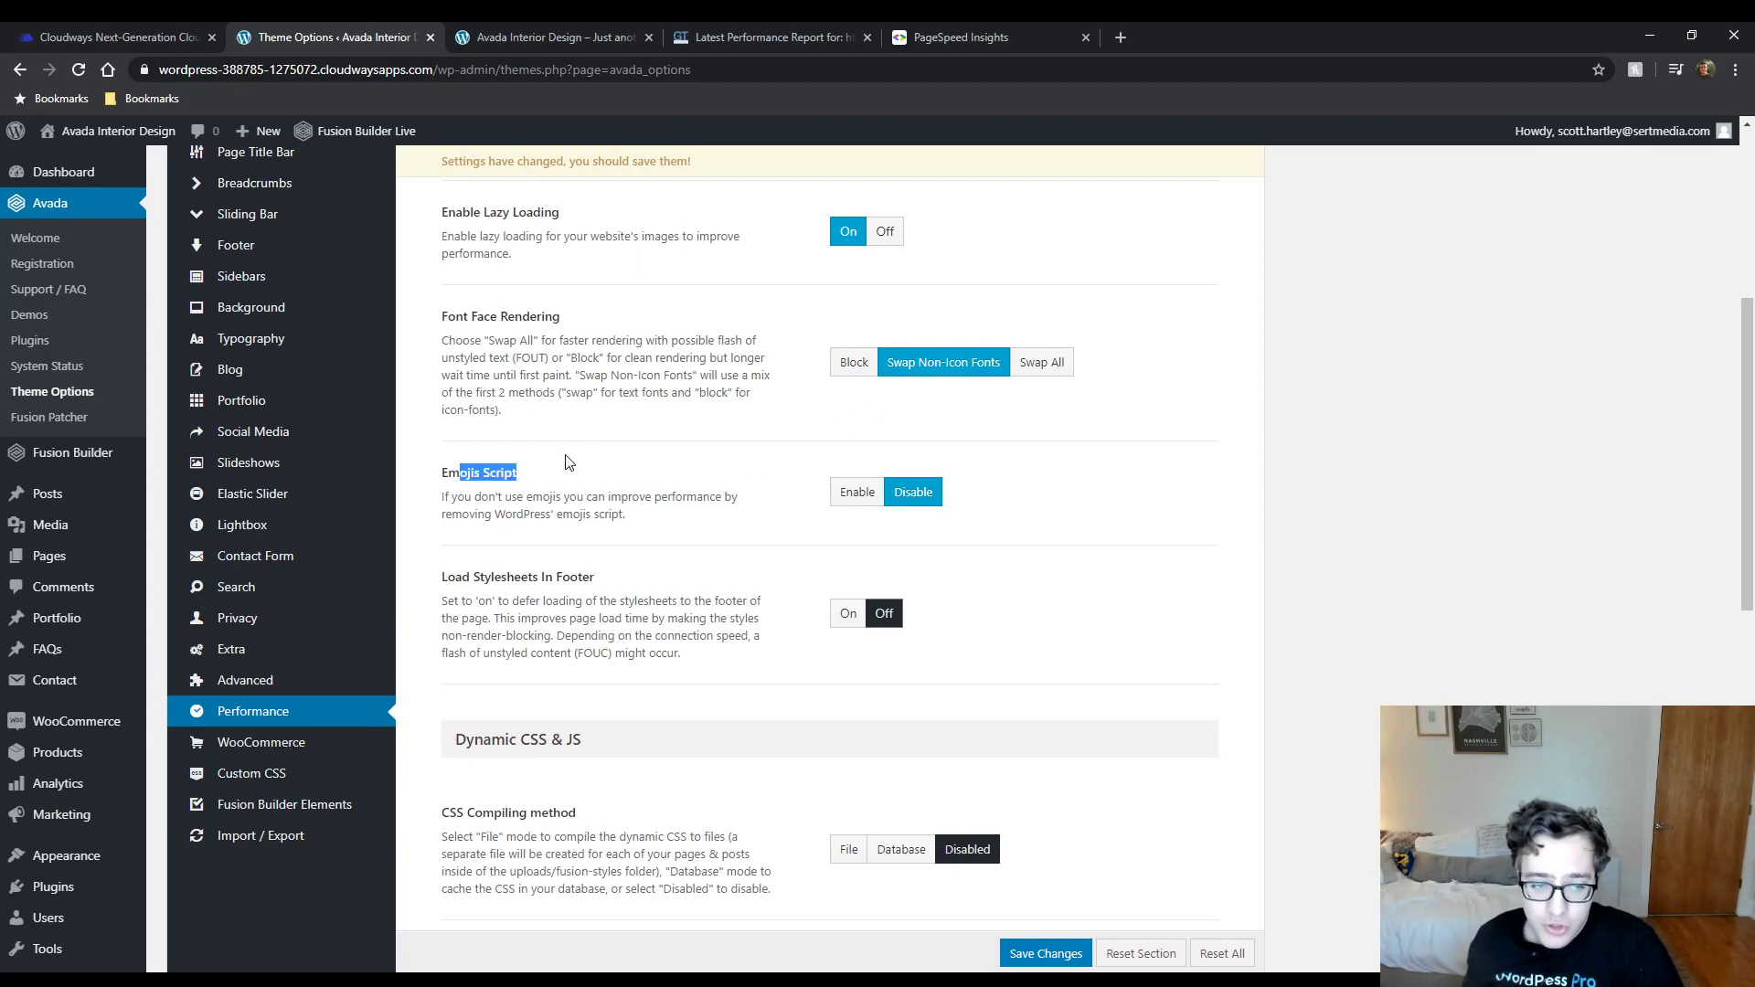
pyautogui.click(913, 495)
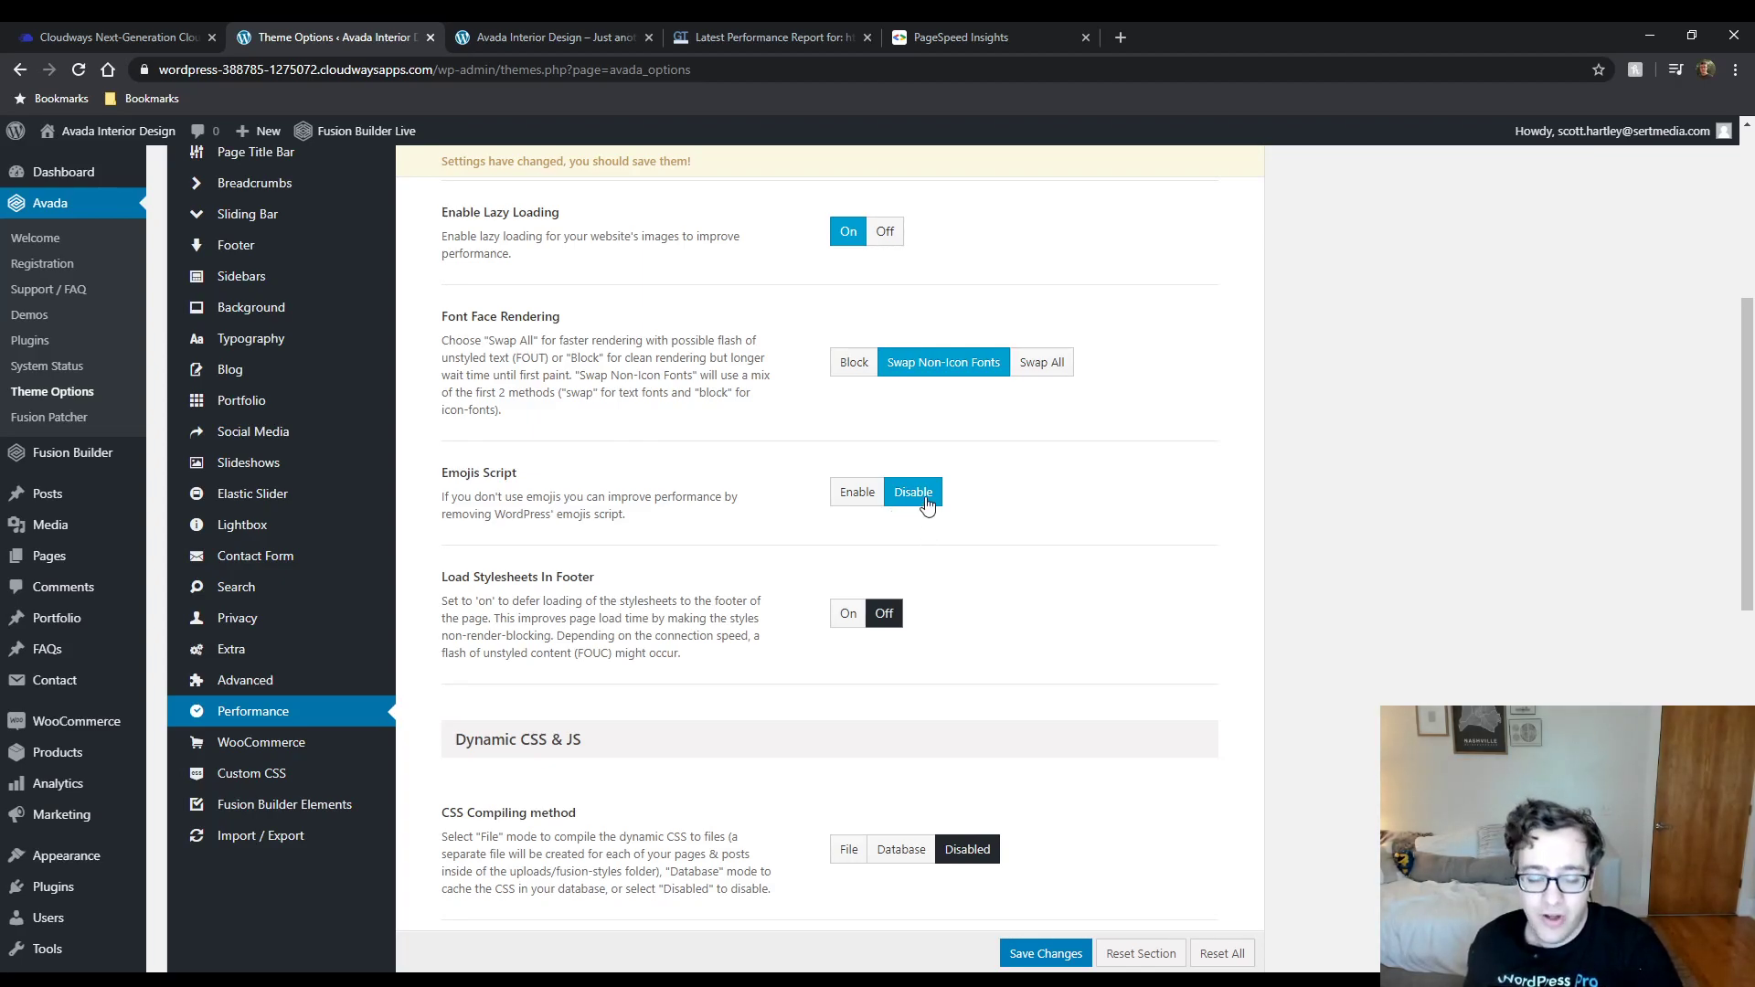
pyautogui.scroll(-2, 893, 618)
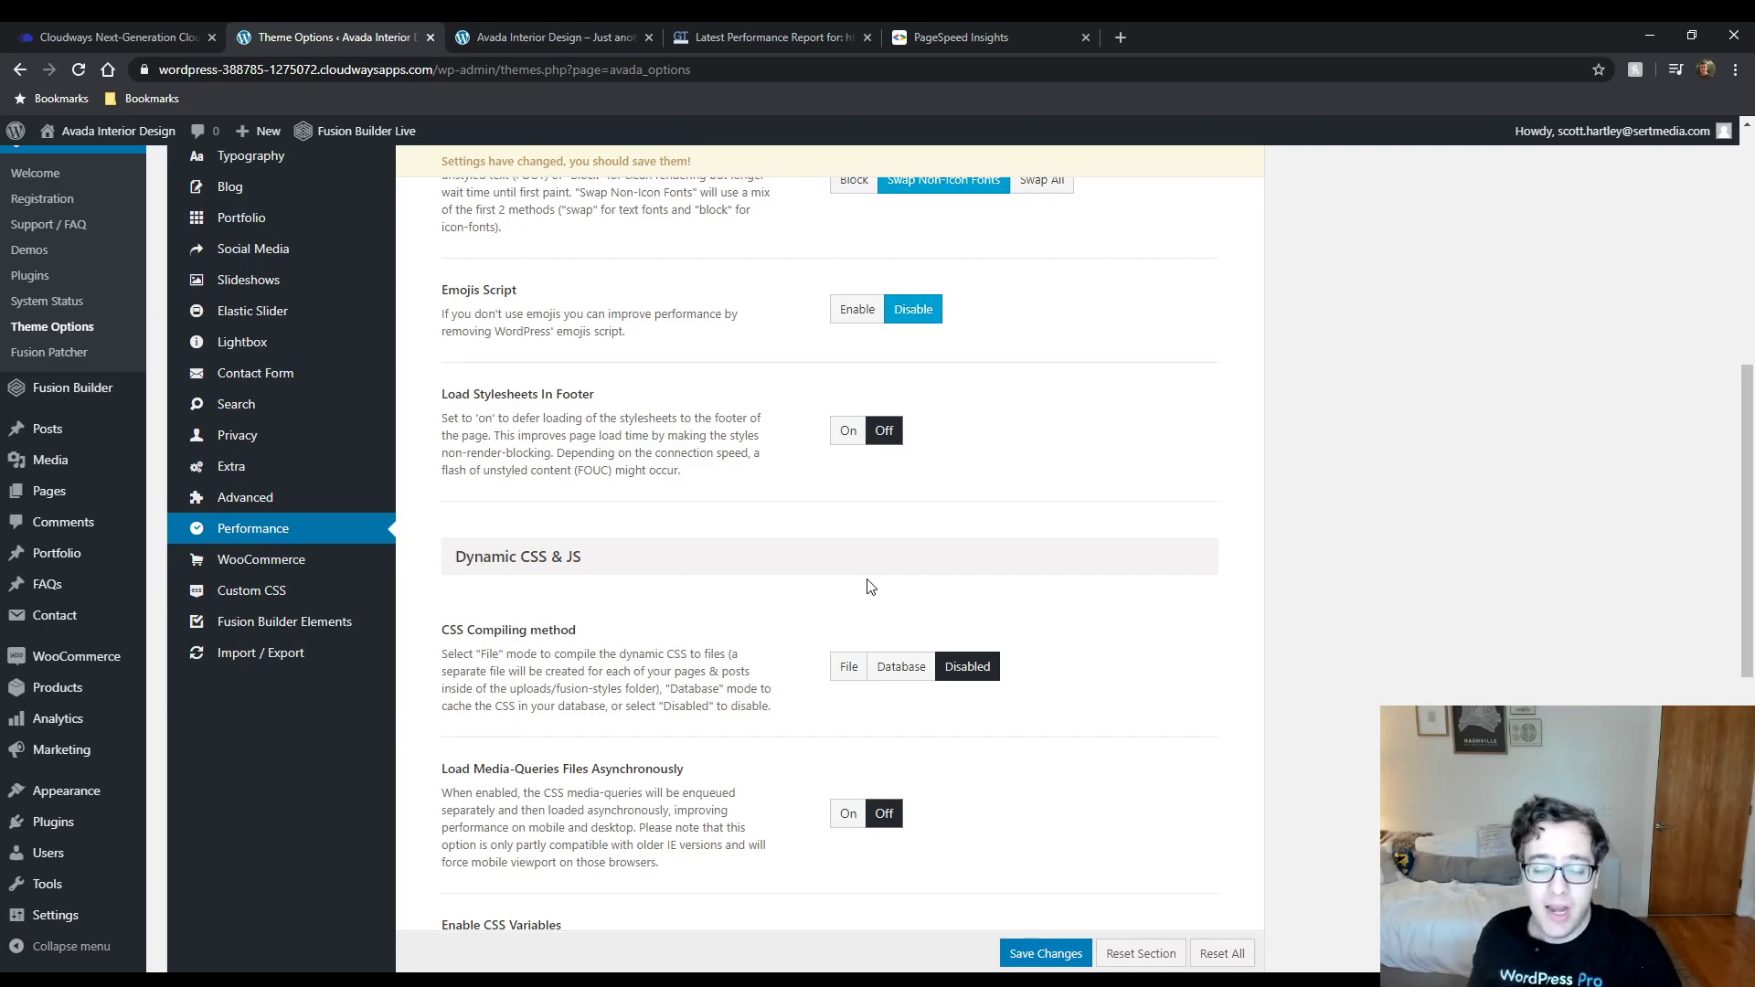
# Set Load Stylesheets In Footer to On, save the changes, and reload the live homepage to check how it loads.
pyautogui.click(849, 433)
pyautogui.click(1044, 954)
pyautogui.click(549, 37)
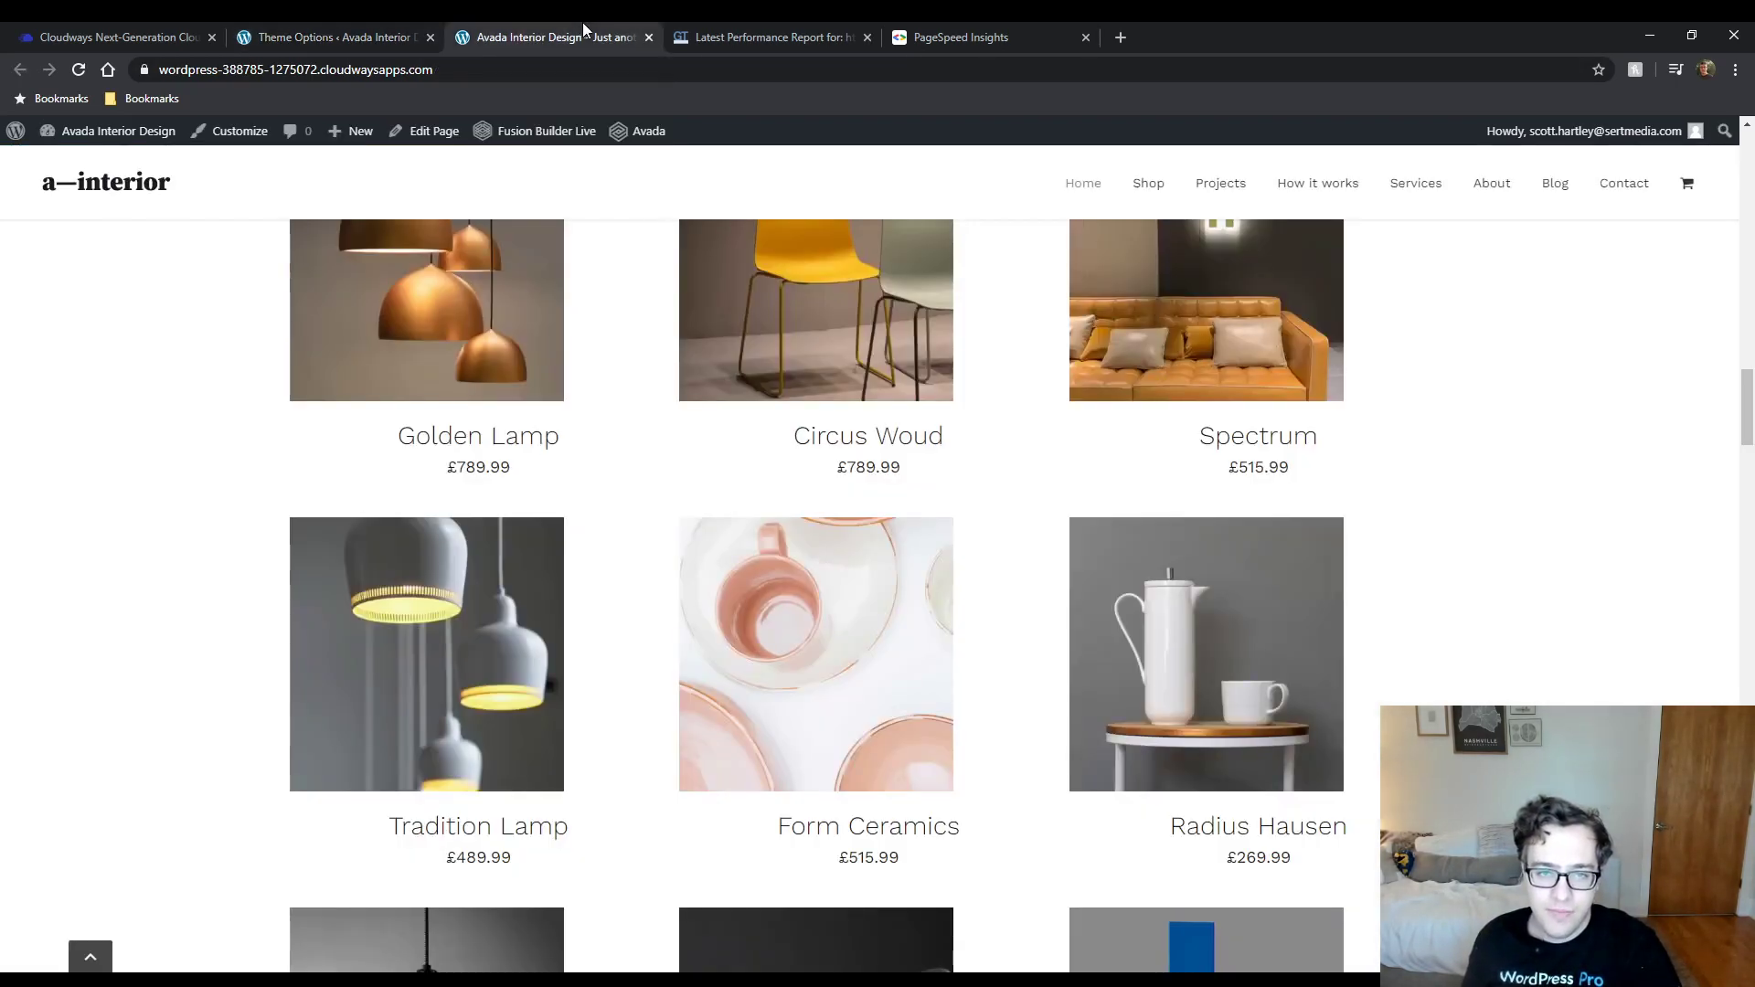
pyautogui.scroll(20, 182, 508)
pyautogui.scroll(-5, 240, 275)
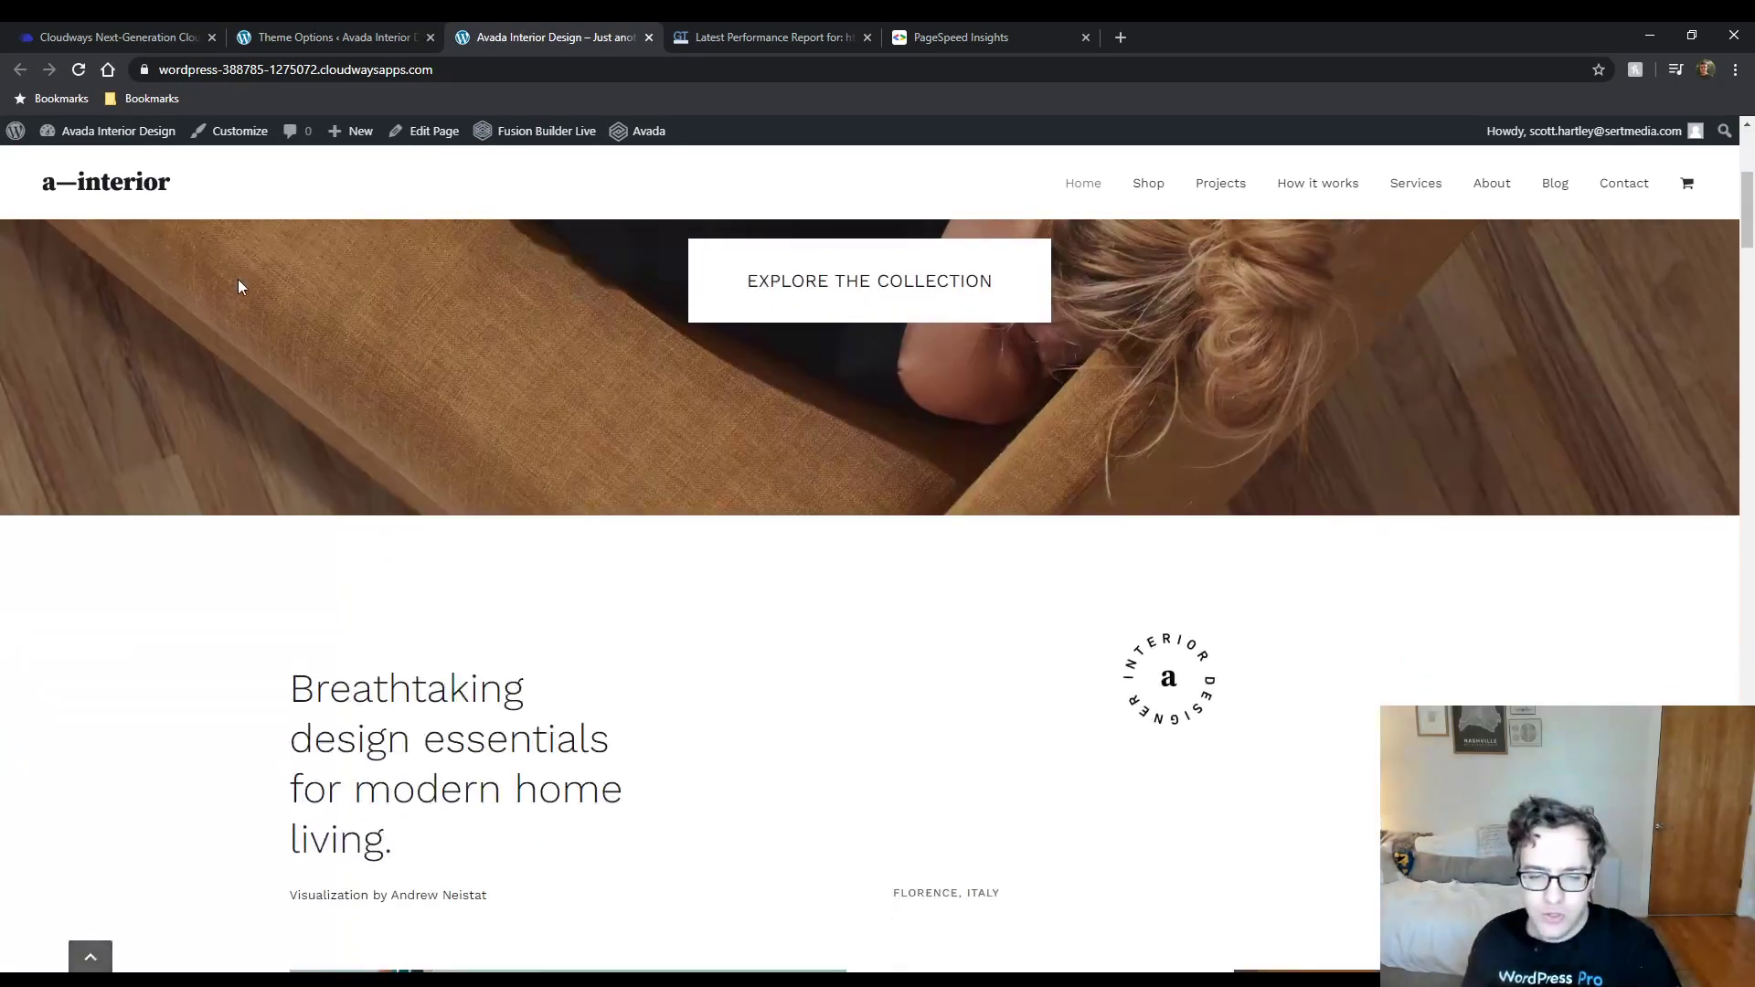
pyautogui.scroll(5, 238, 283)
pyautogui.scroll(1, 195, 180)
pyautogui.click(78, 70)
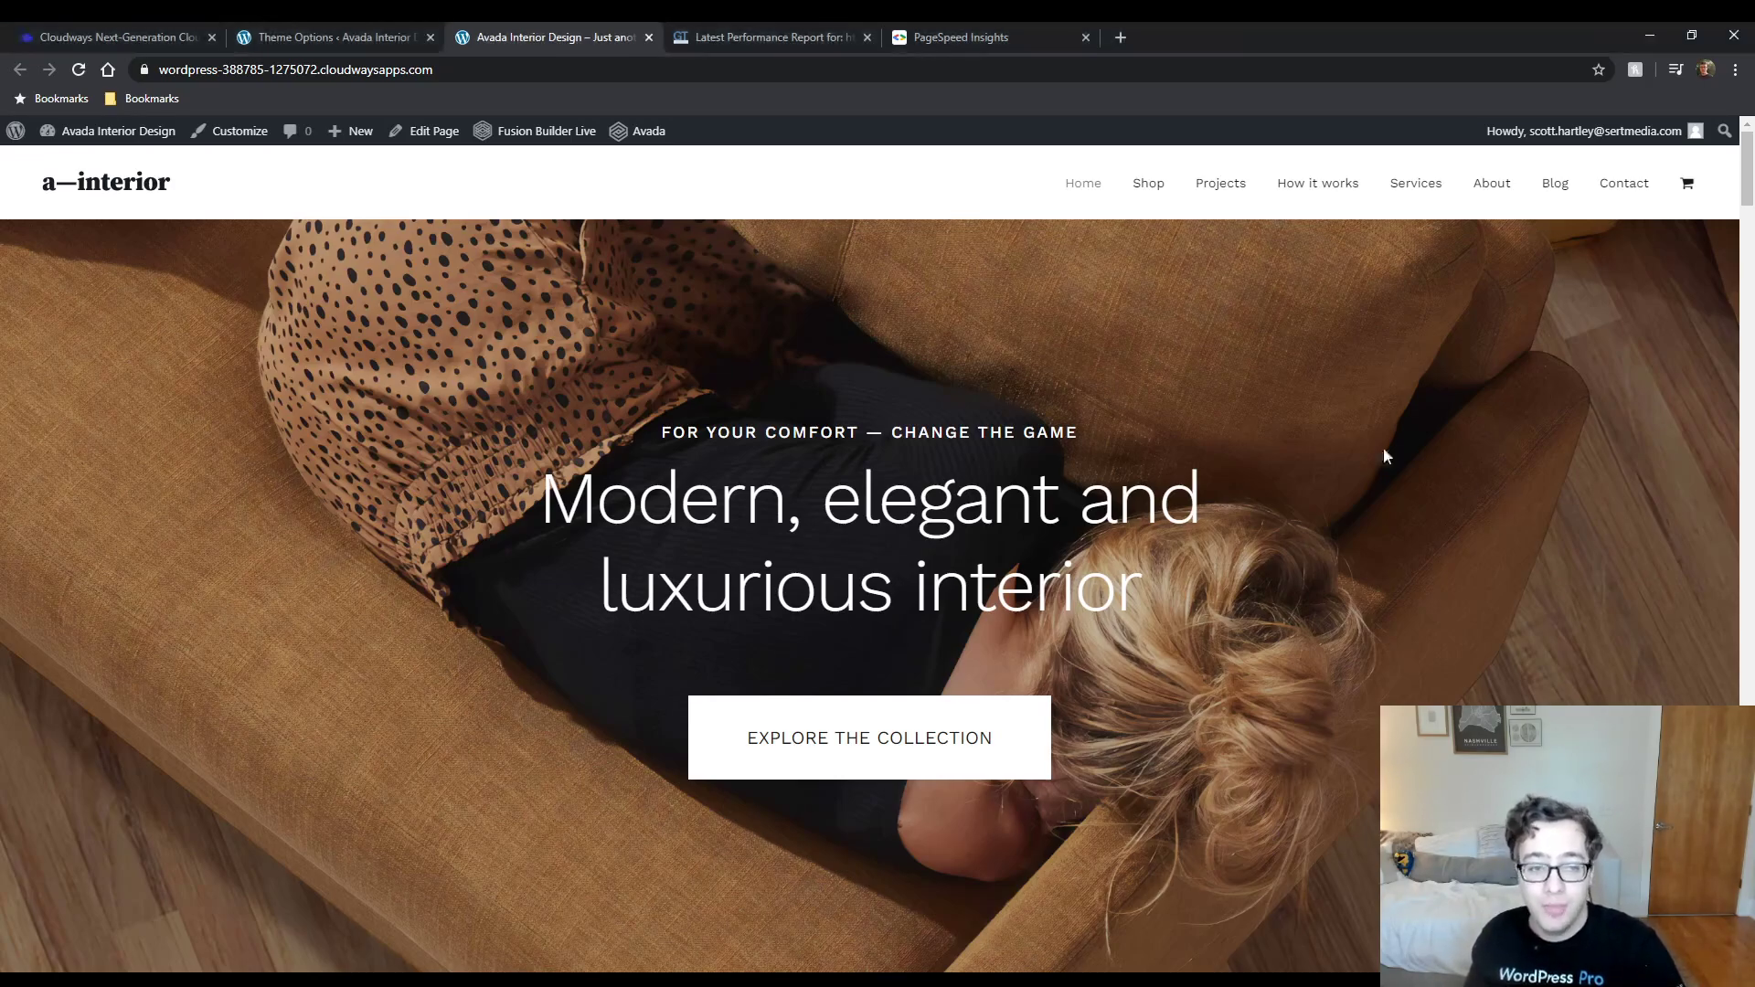
# Return to the Theme Options Performance settings and set Load Stylesheets In Footer to Off.
pyautogui.click(361, 37)
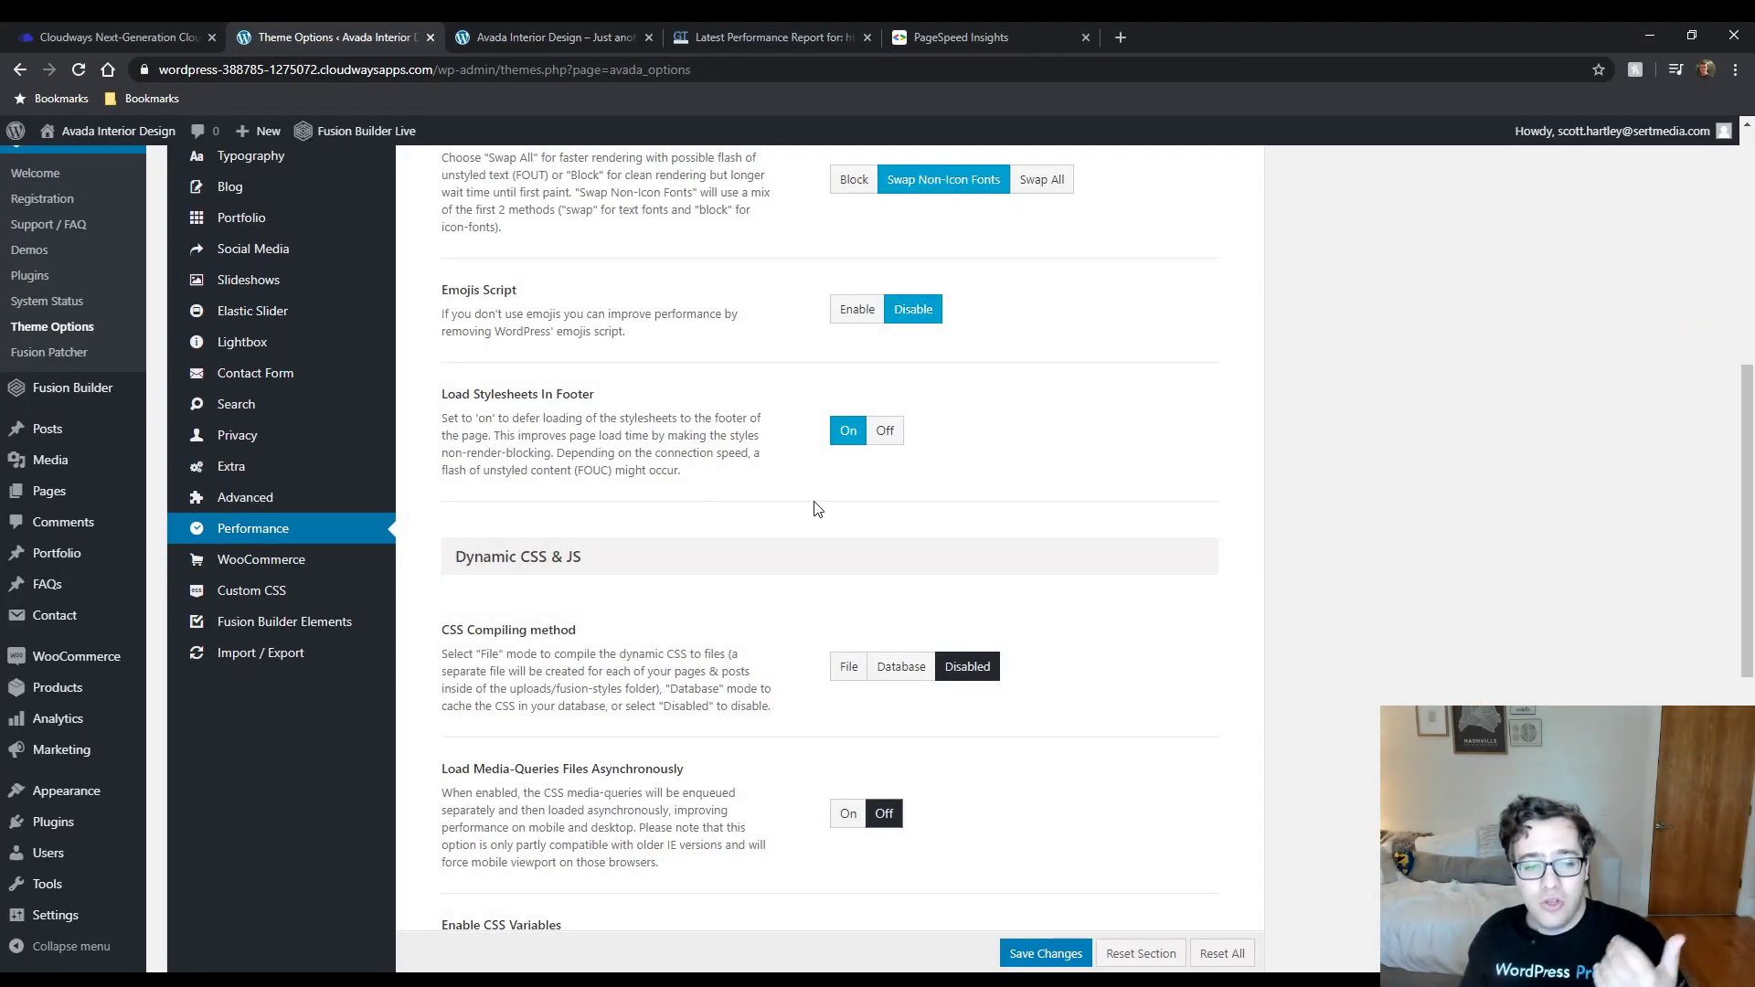
pyautogui.scroll(-2, 819, 505)
pyautogui.click(885, 246)
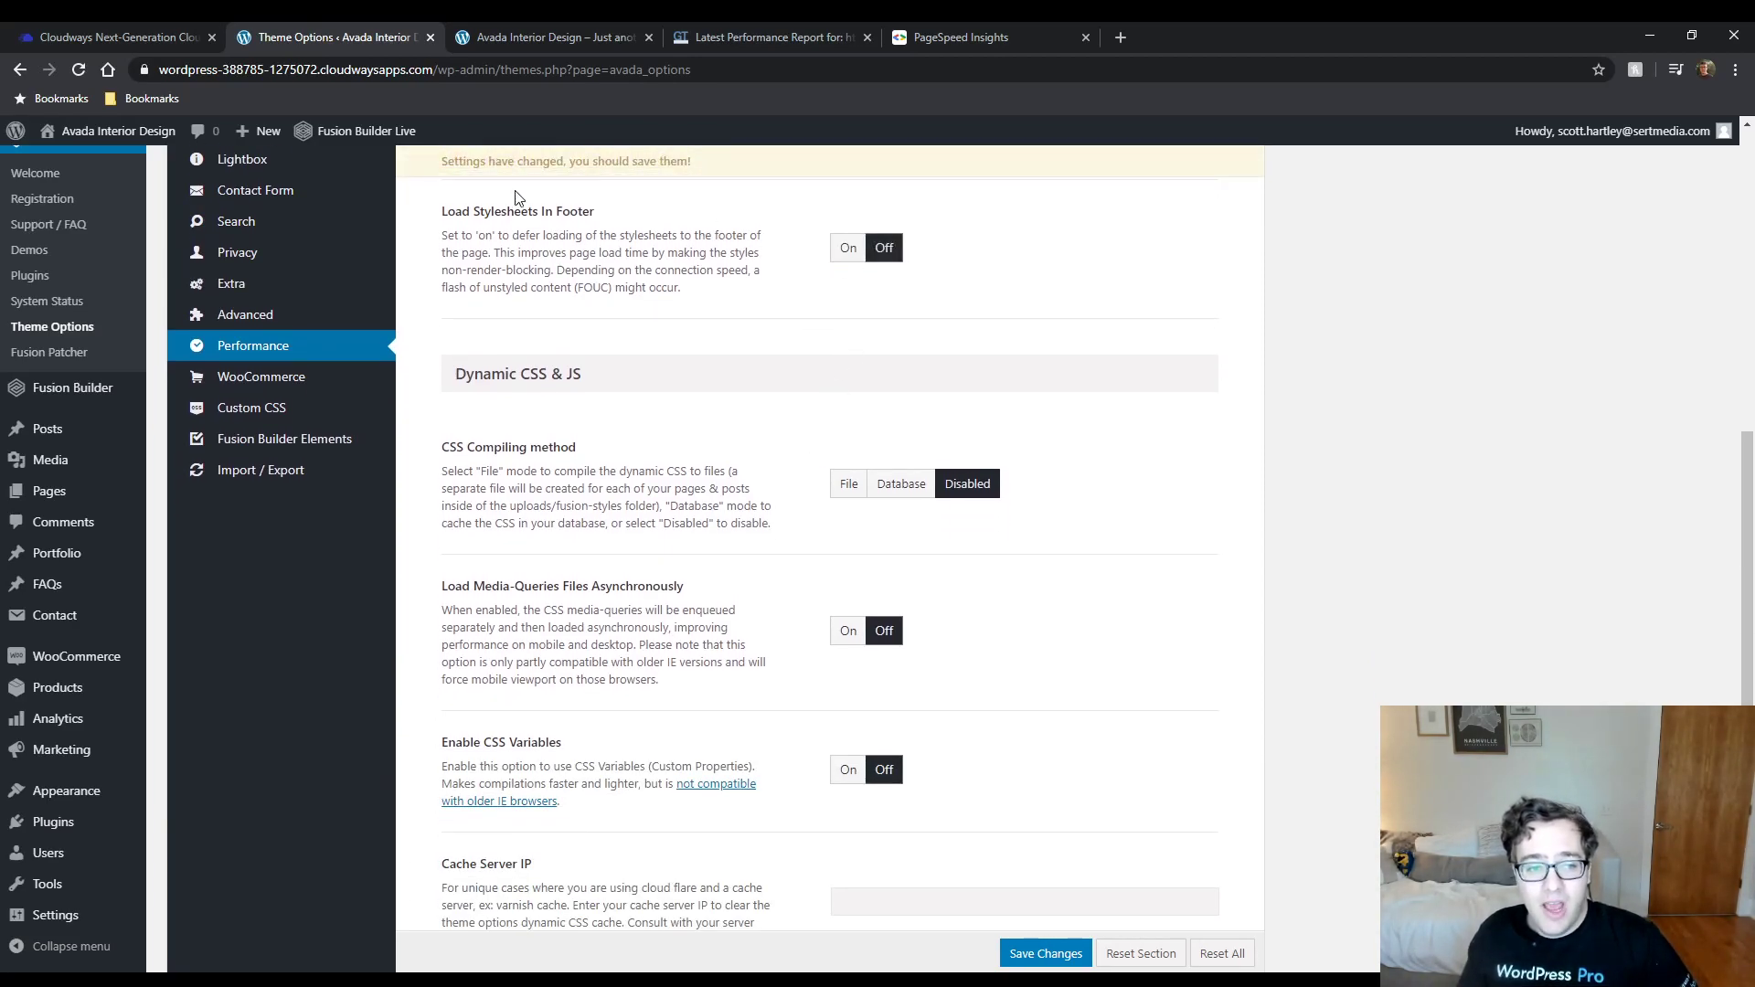
pyautogui.scroll(-2, 638, 395)
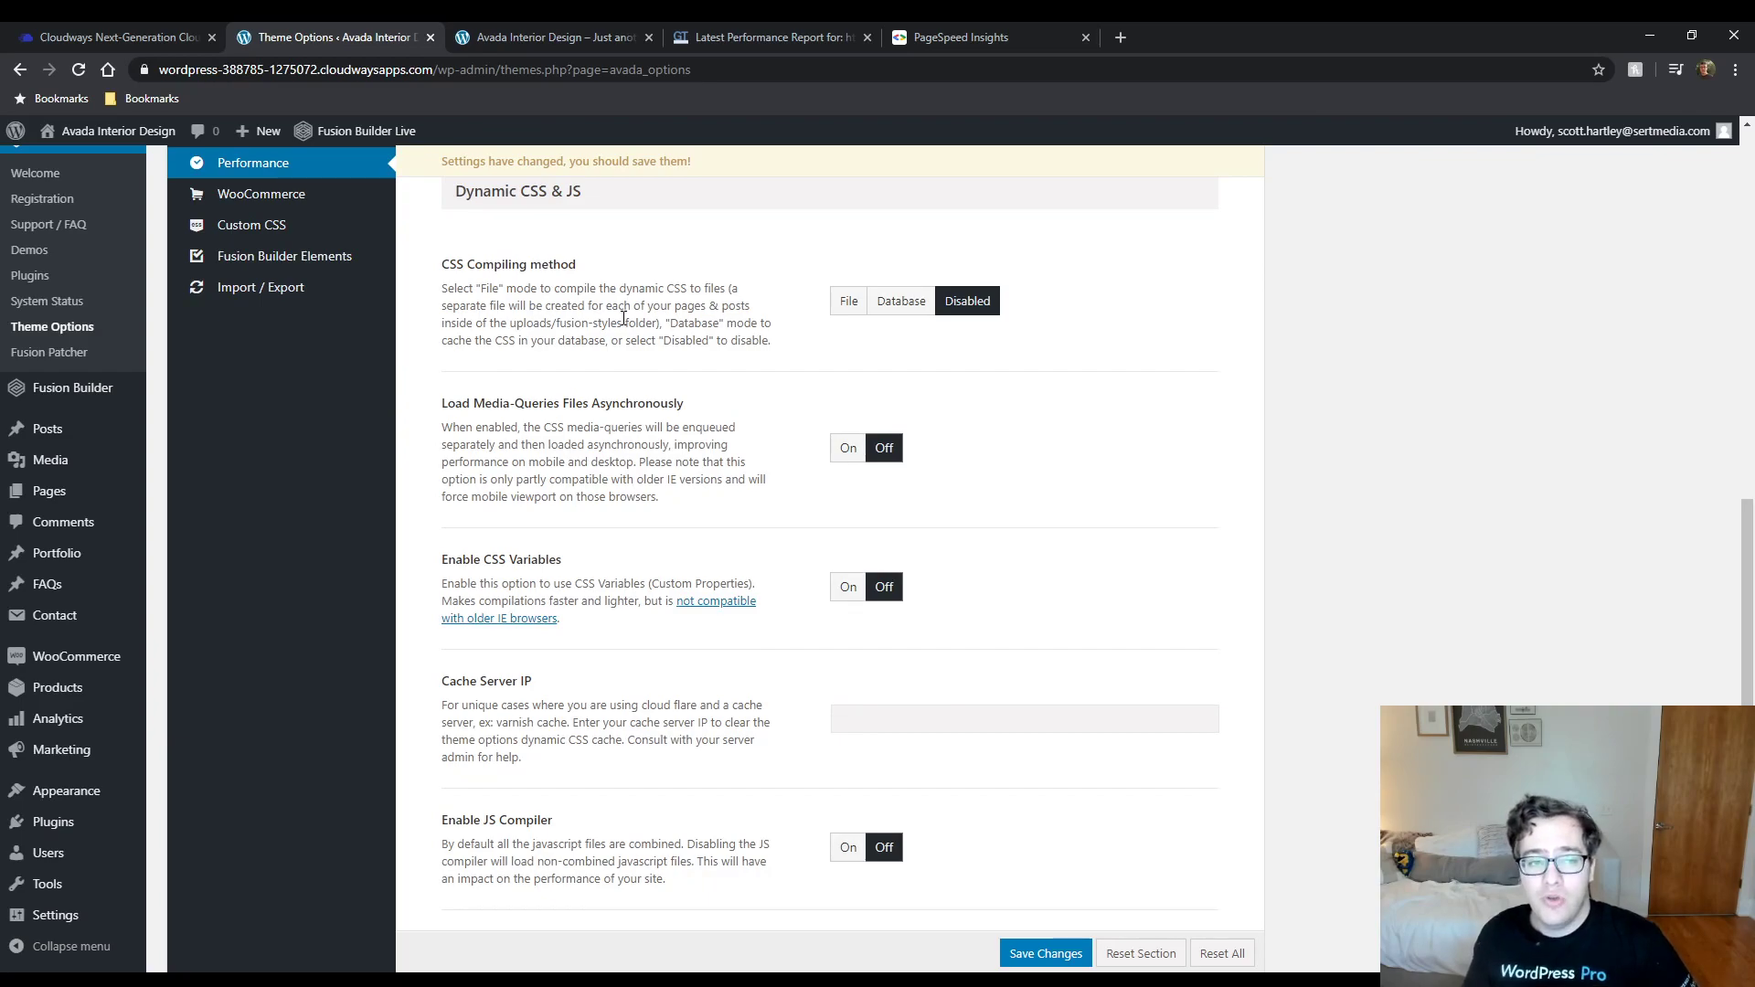
# Open the live homepage's source code and look through its stylesheet links and inline markup.
pyautogui.click(578, 37)
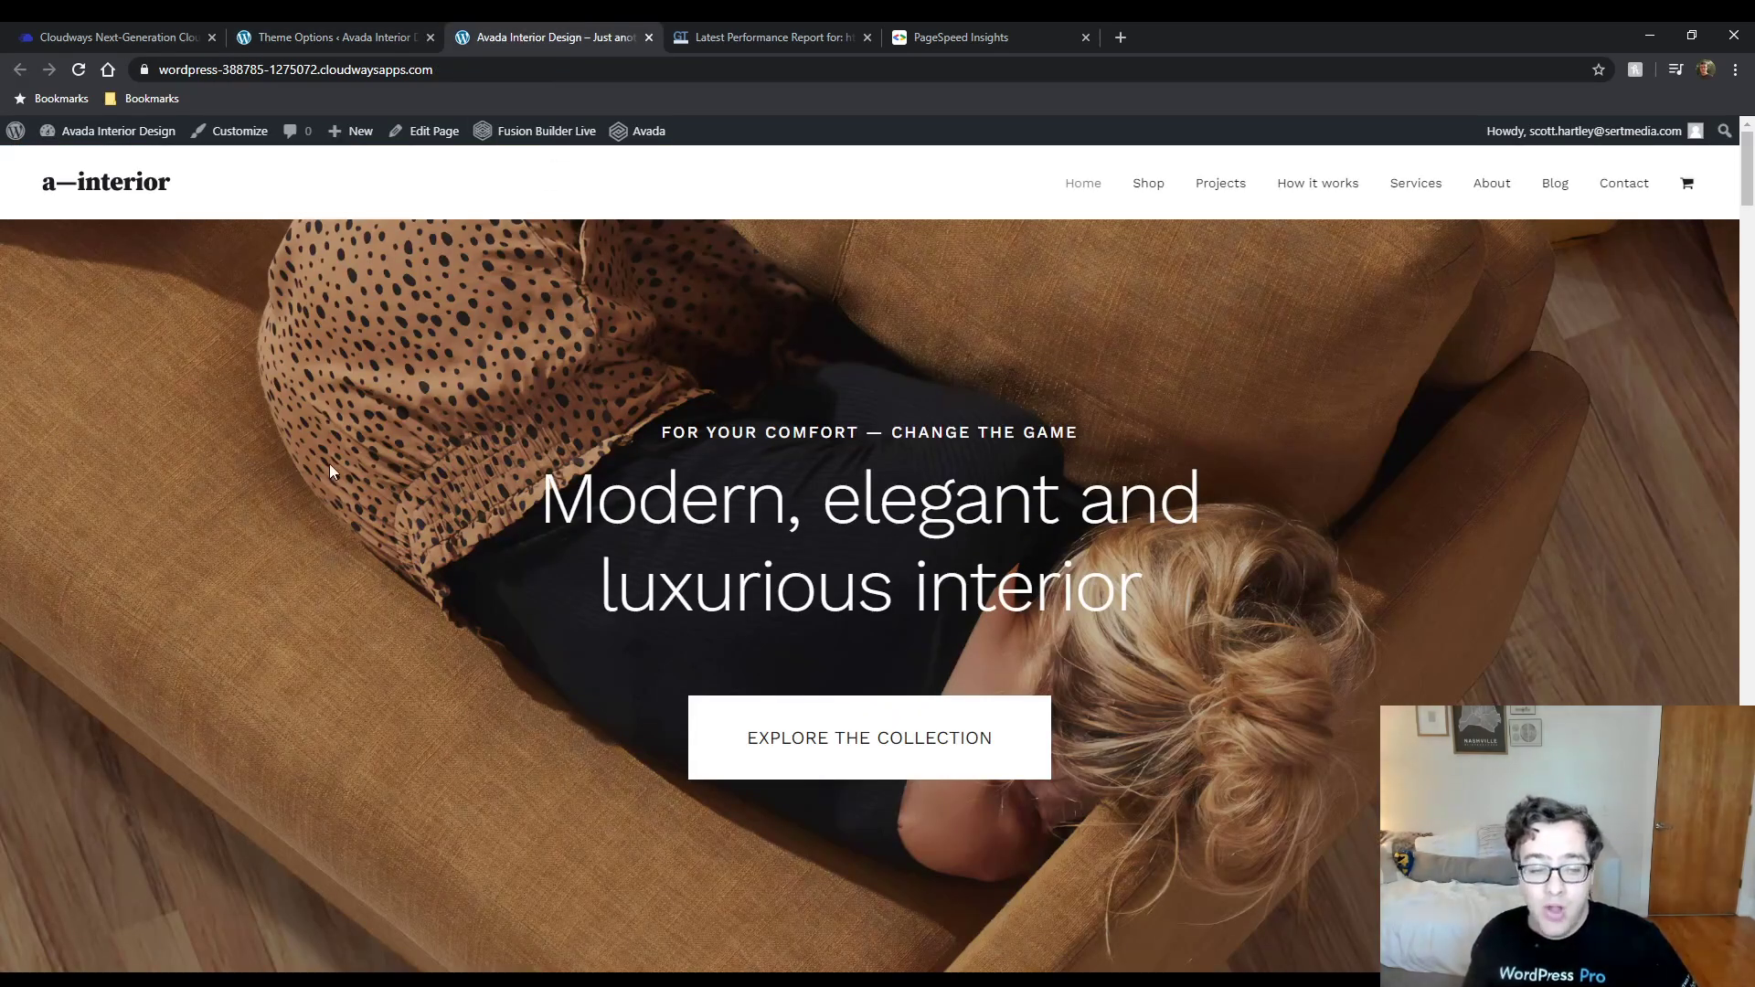
pyautogui.hotkey('ctrl', 'u')
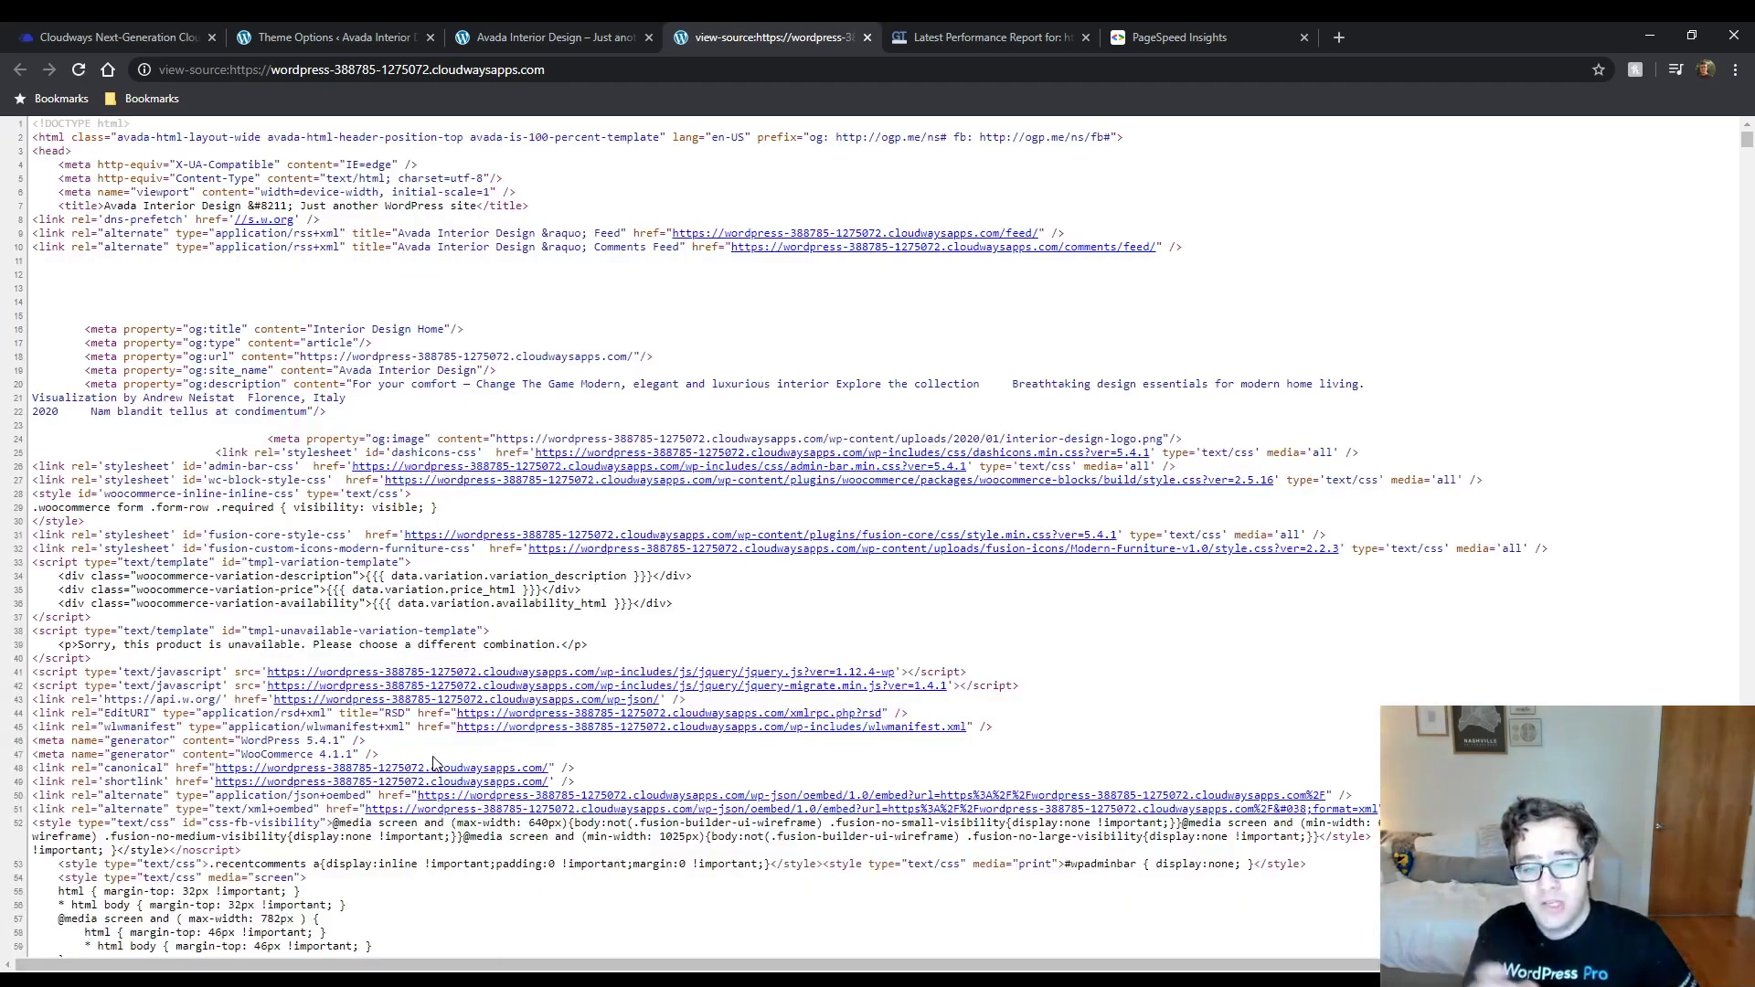
pyautogui.scroll(-15, 435, 764)
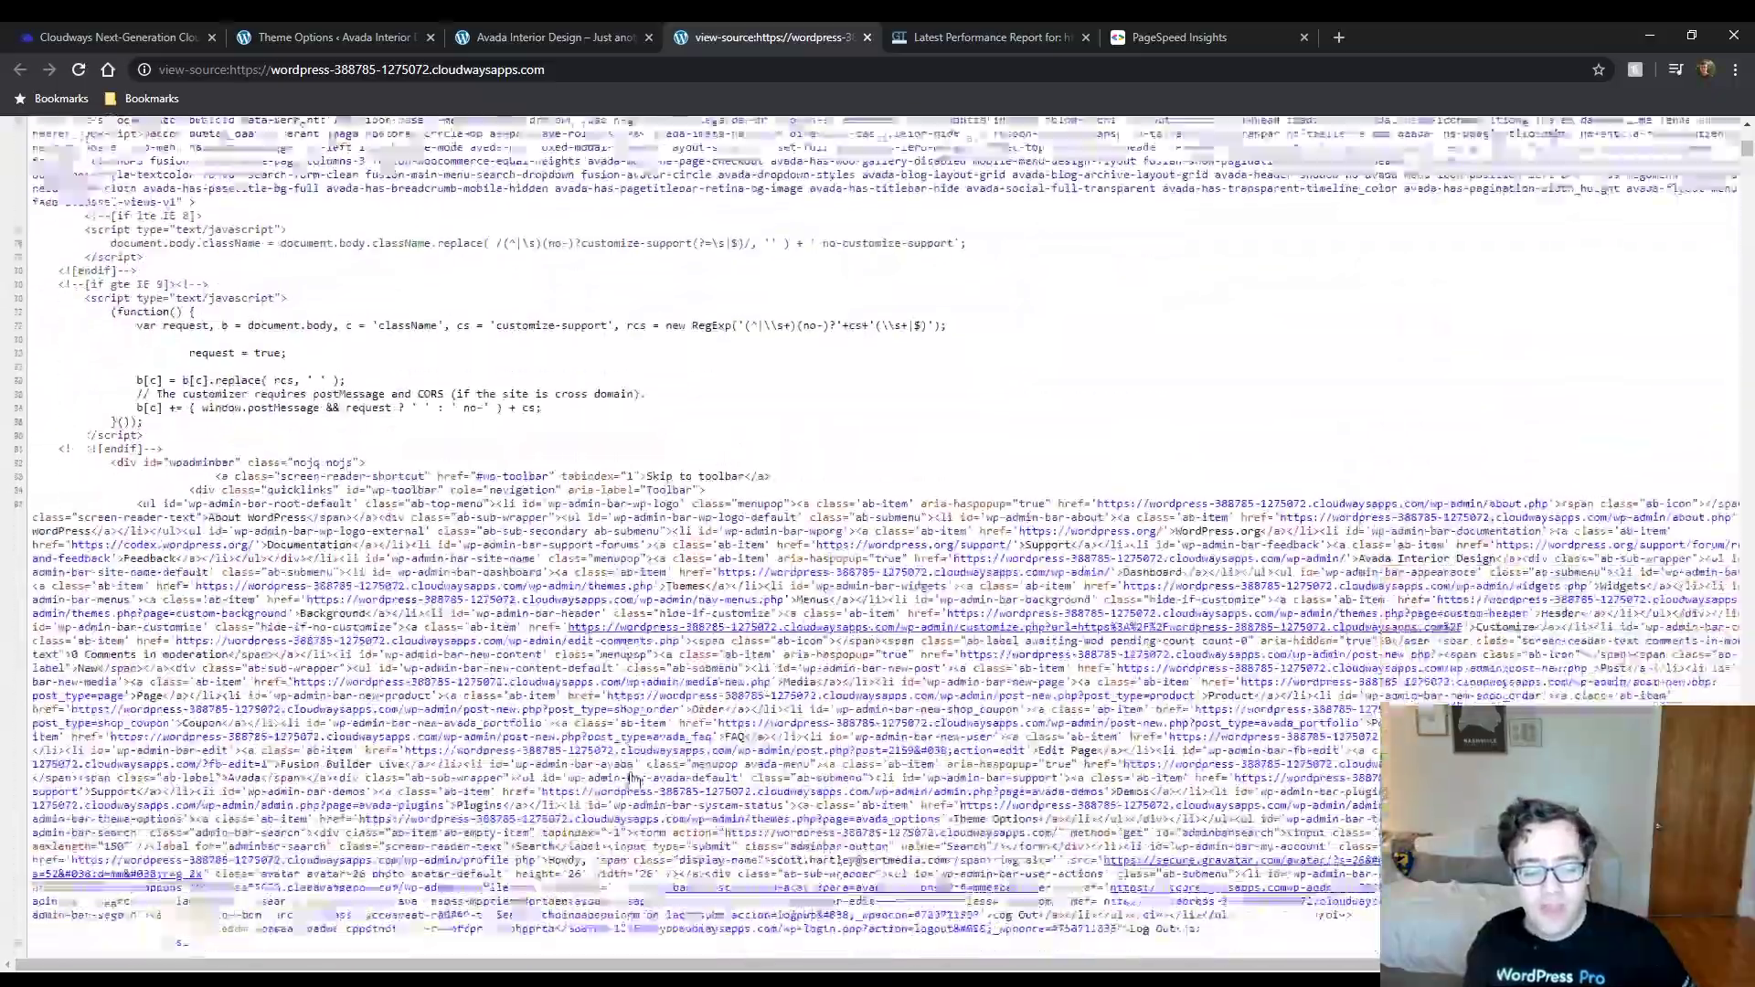
pyautogui.scroll(-15, 634, 780)
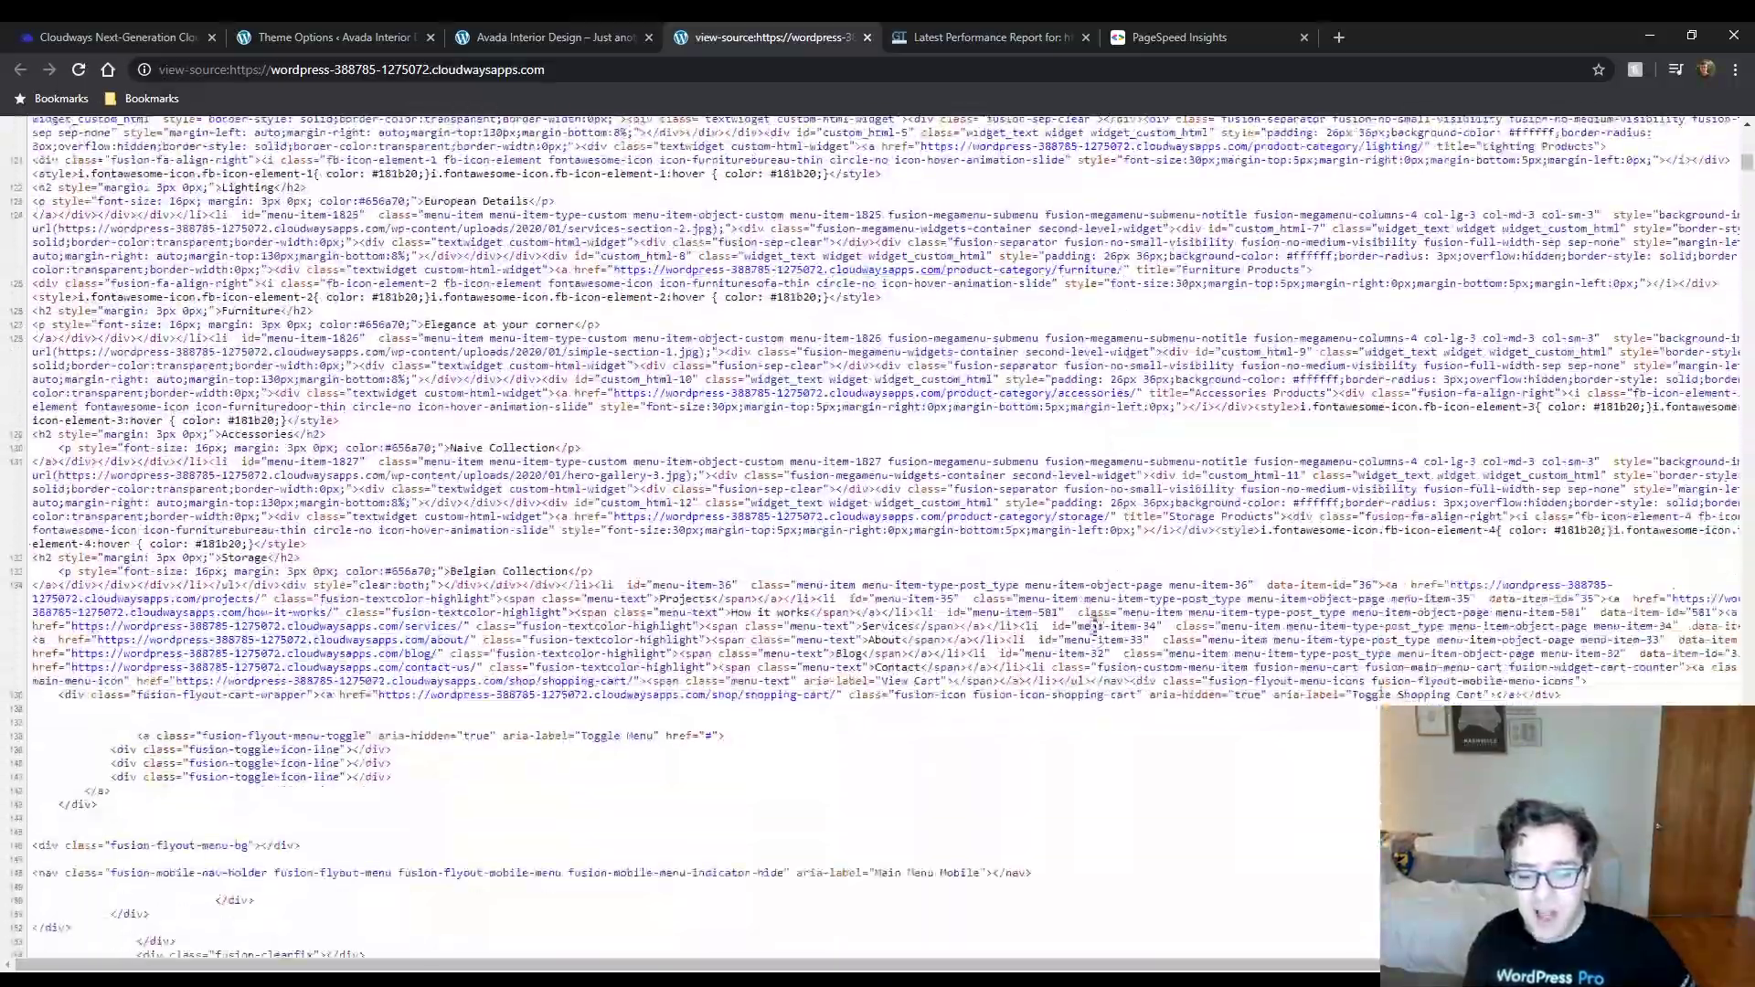
pyautogui.scroll(-15, 1082, 732)
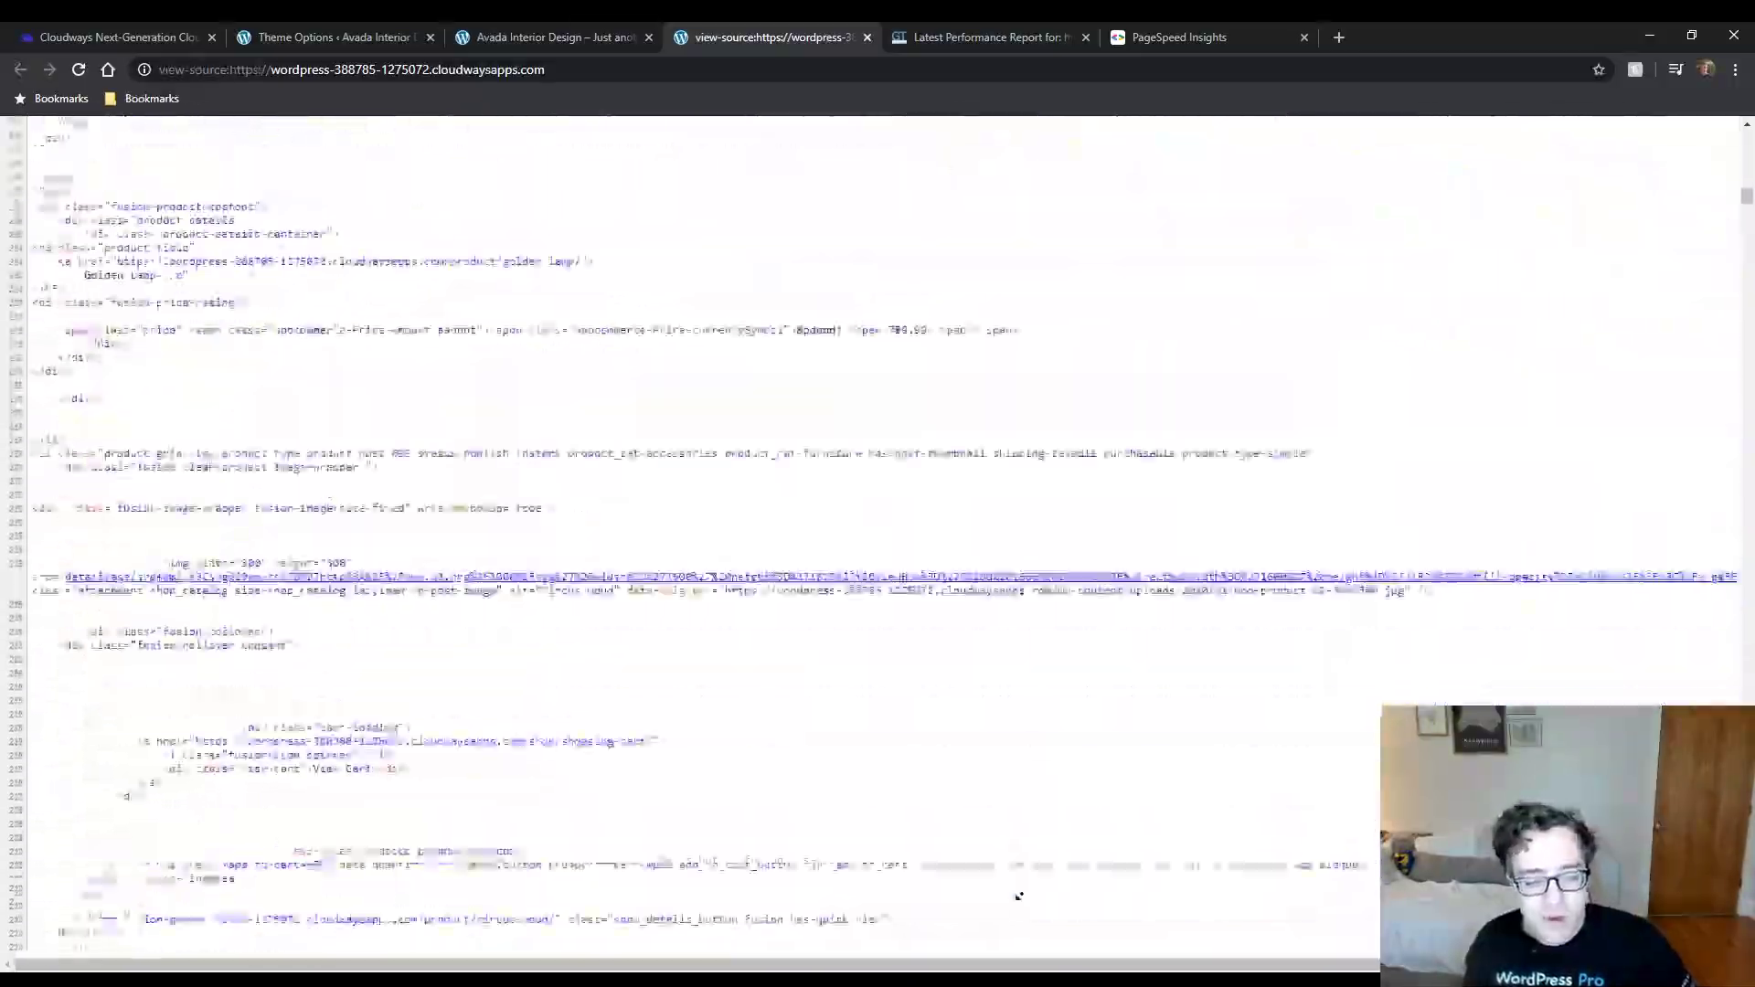
pyautogui.scroll(-10, 1016, 899)
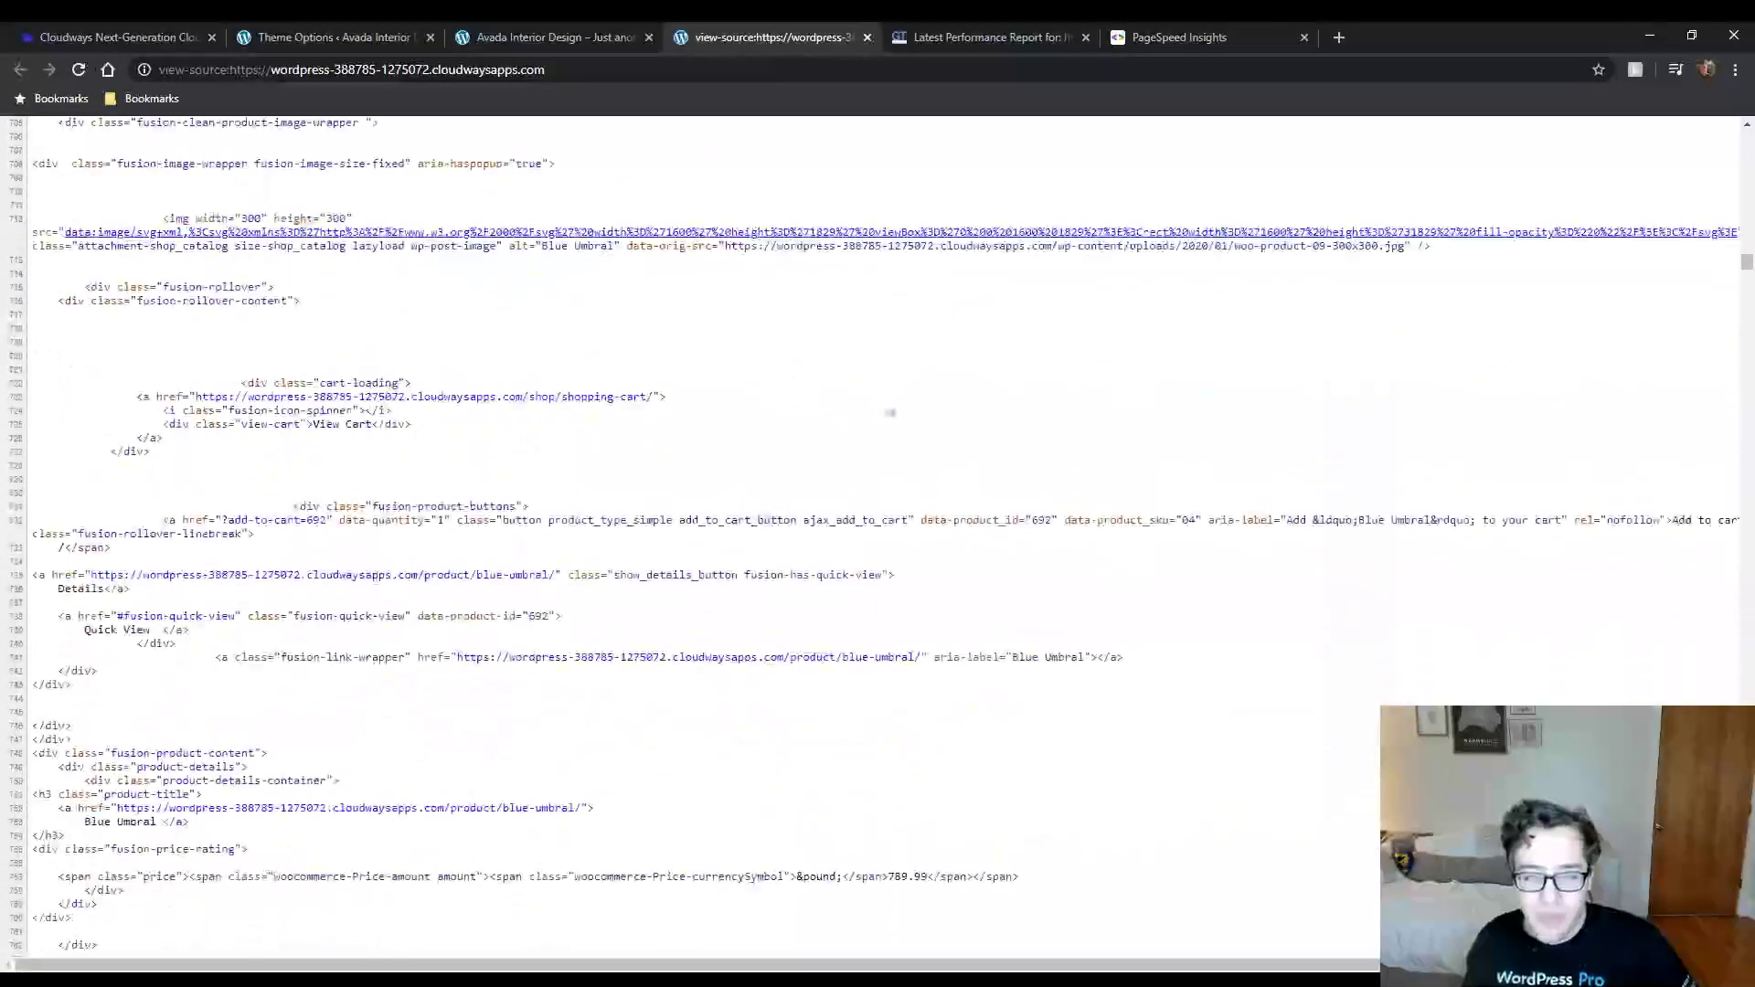
# Save the Theme Options changes and reload the homepage's source code.
pyautogui.click(356, 37)
pyautogui.click(1047, 954)
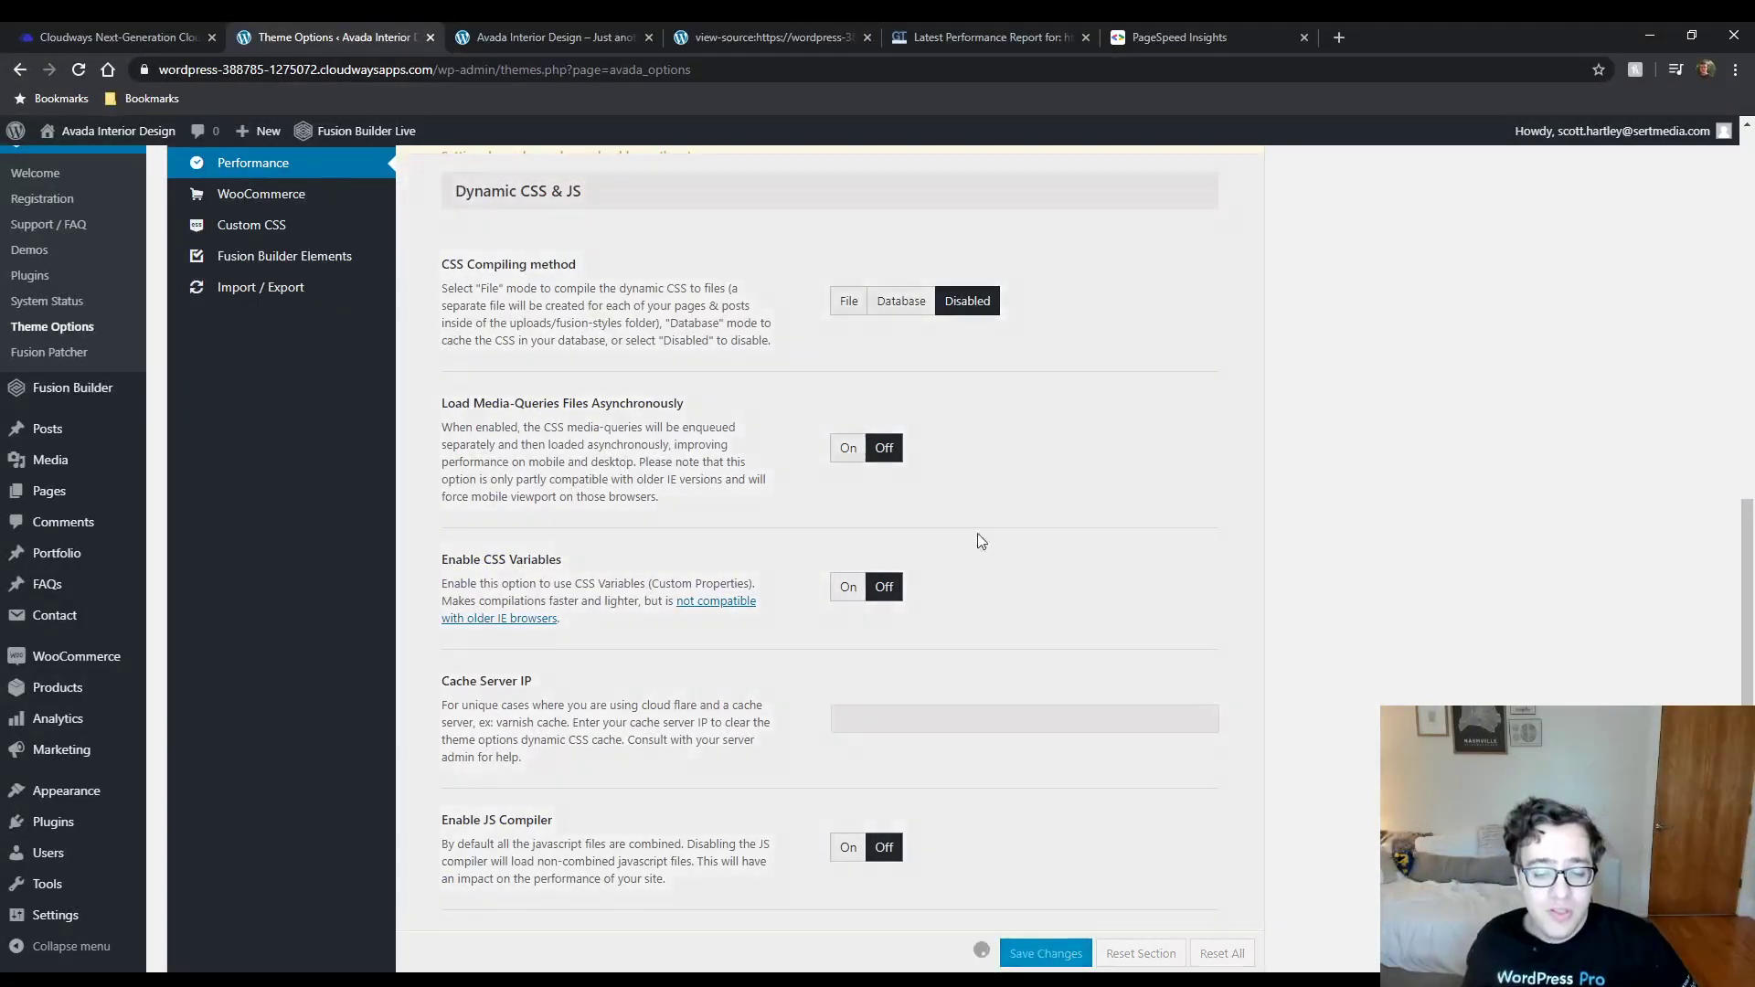
pyautogui.click(715, 32)
pyautogui.click(78, 71)
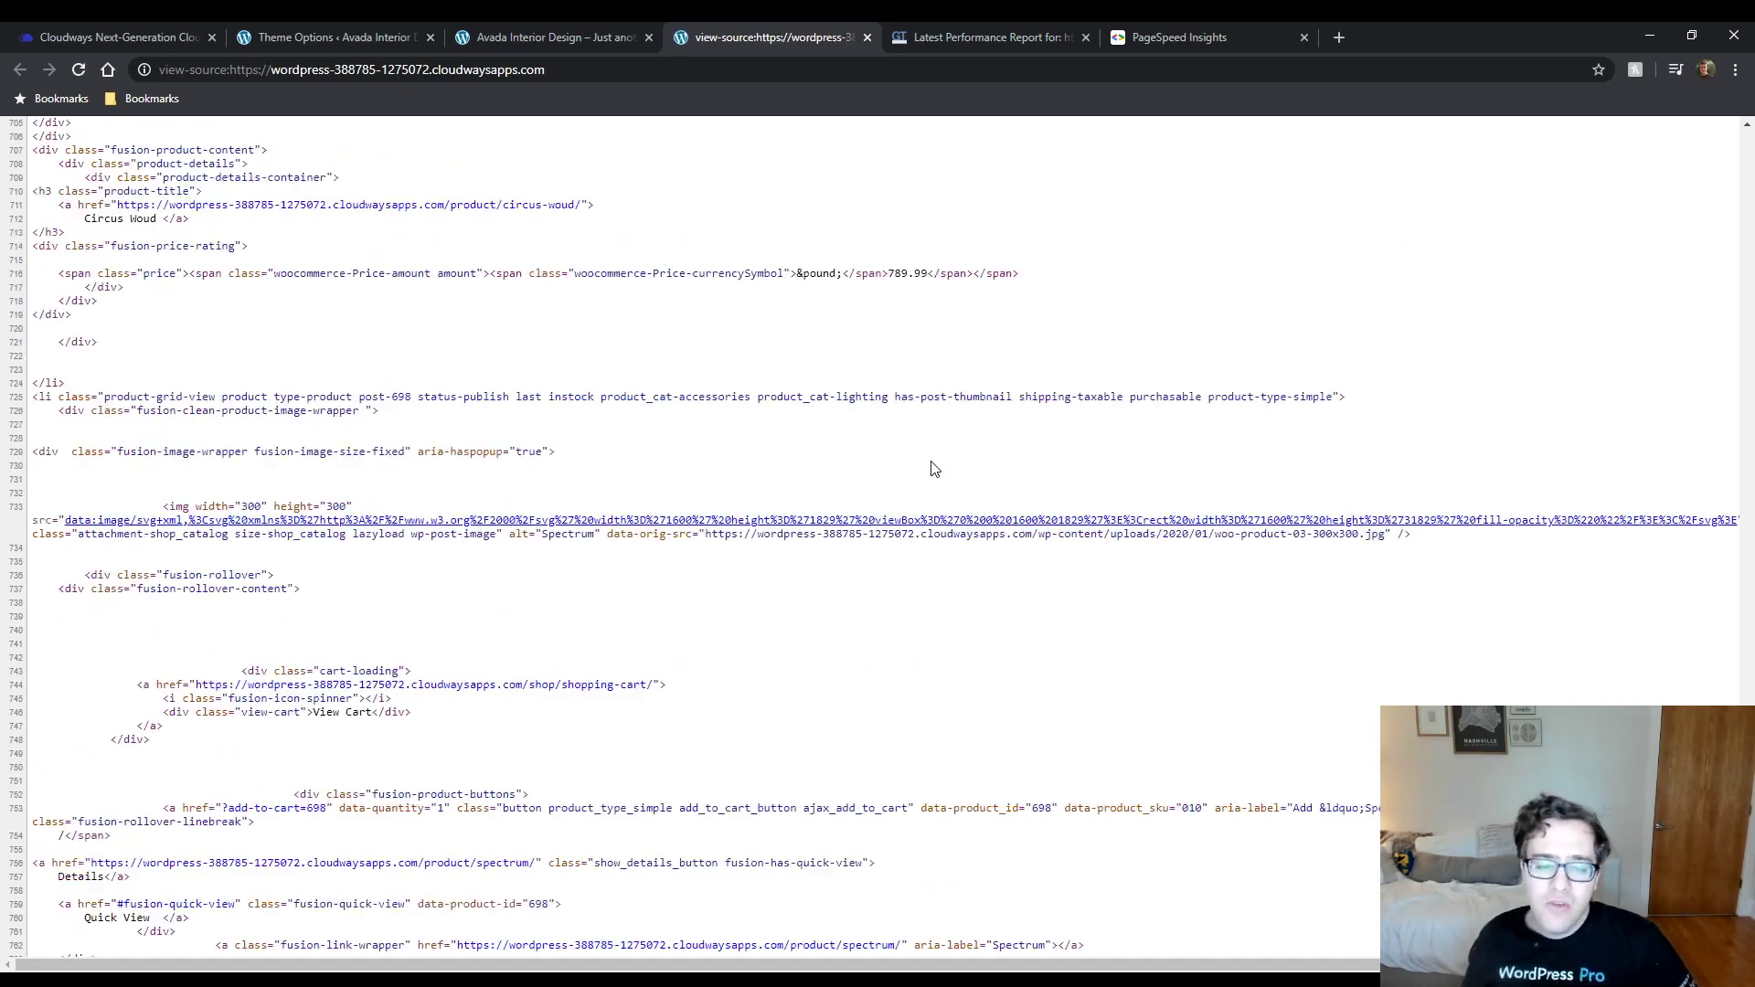
# Examine the inline dynamic CSS and media-query rules embedded in the homepage's source code.
pyautogui.moveTo(1748, 739); pyautogui.dragTo(1702, 665)
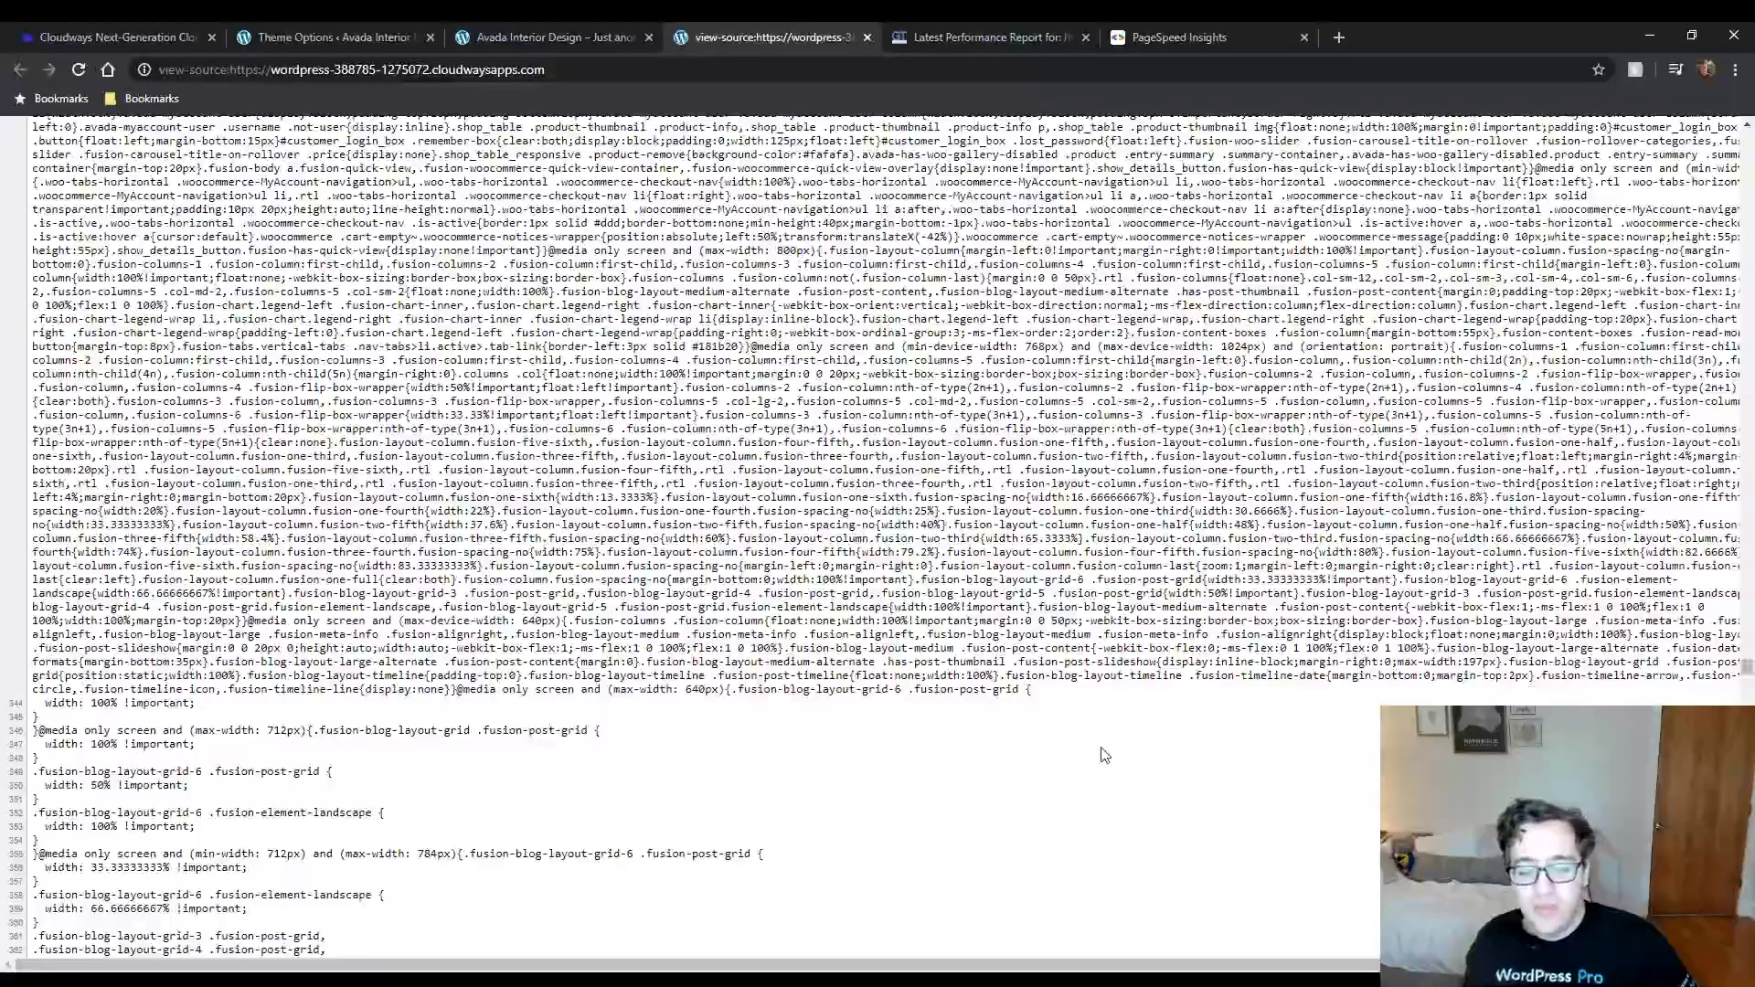
pyautogui.scroll(-10, 805, 880)
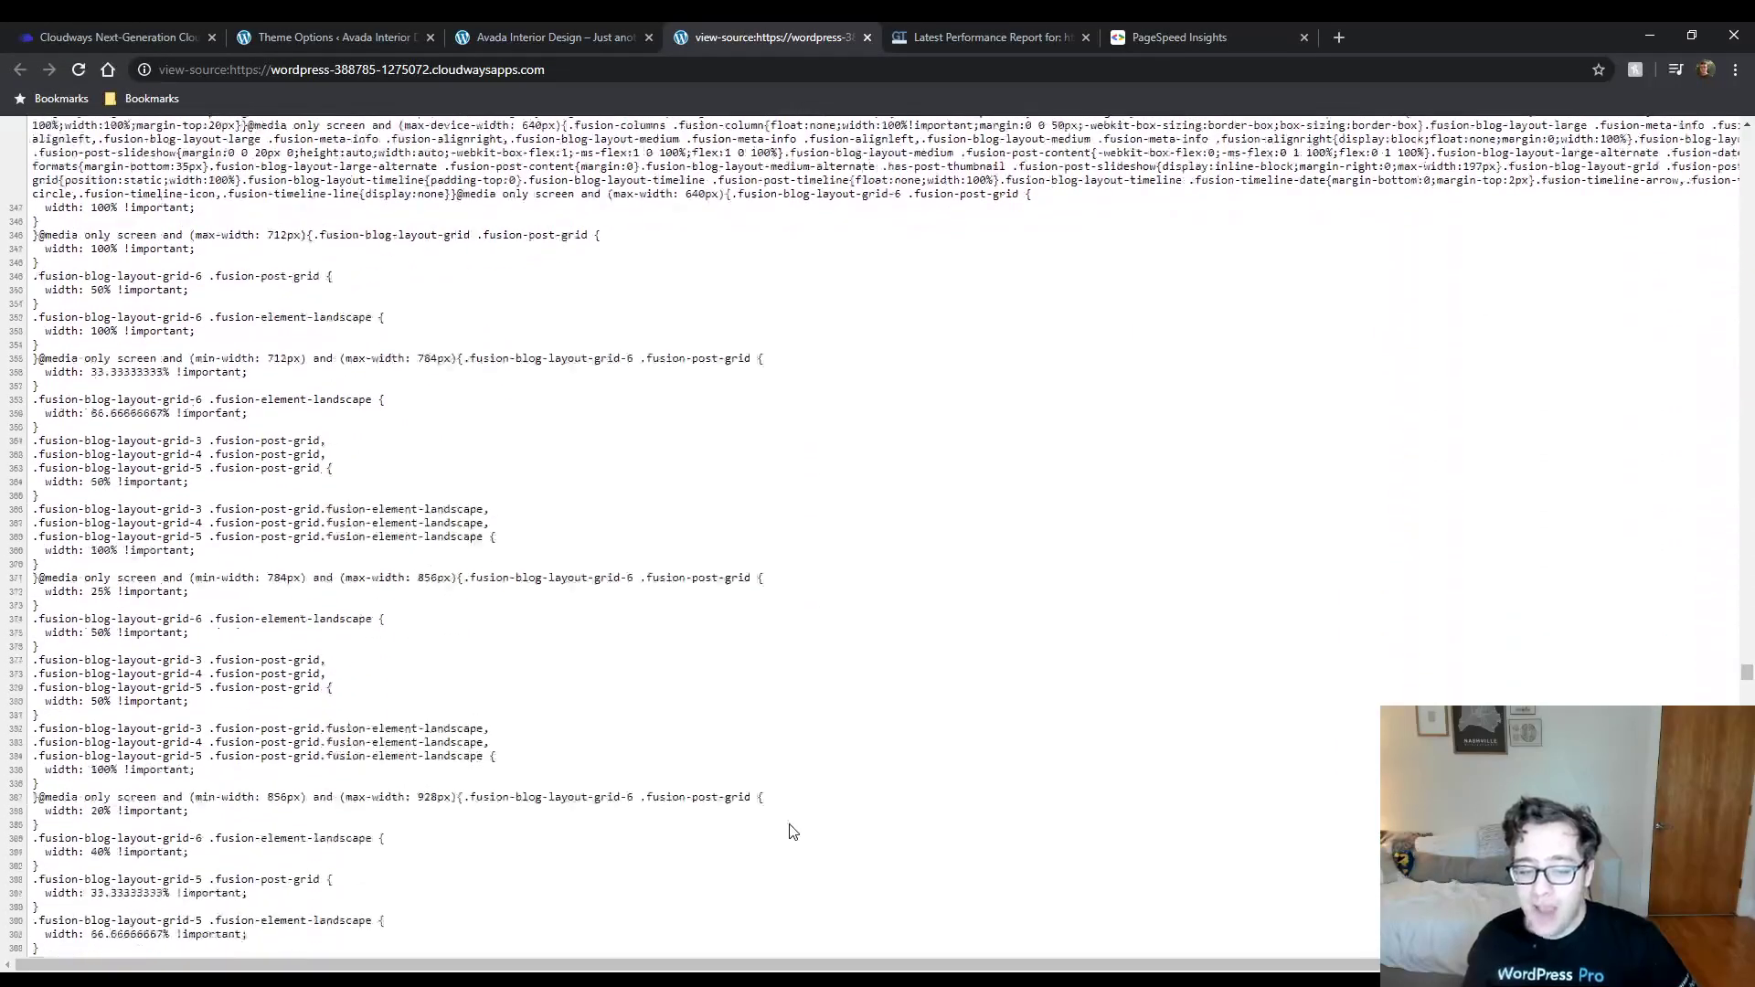
pyautogui.click(679, 982)
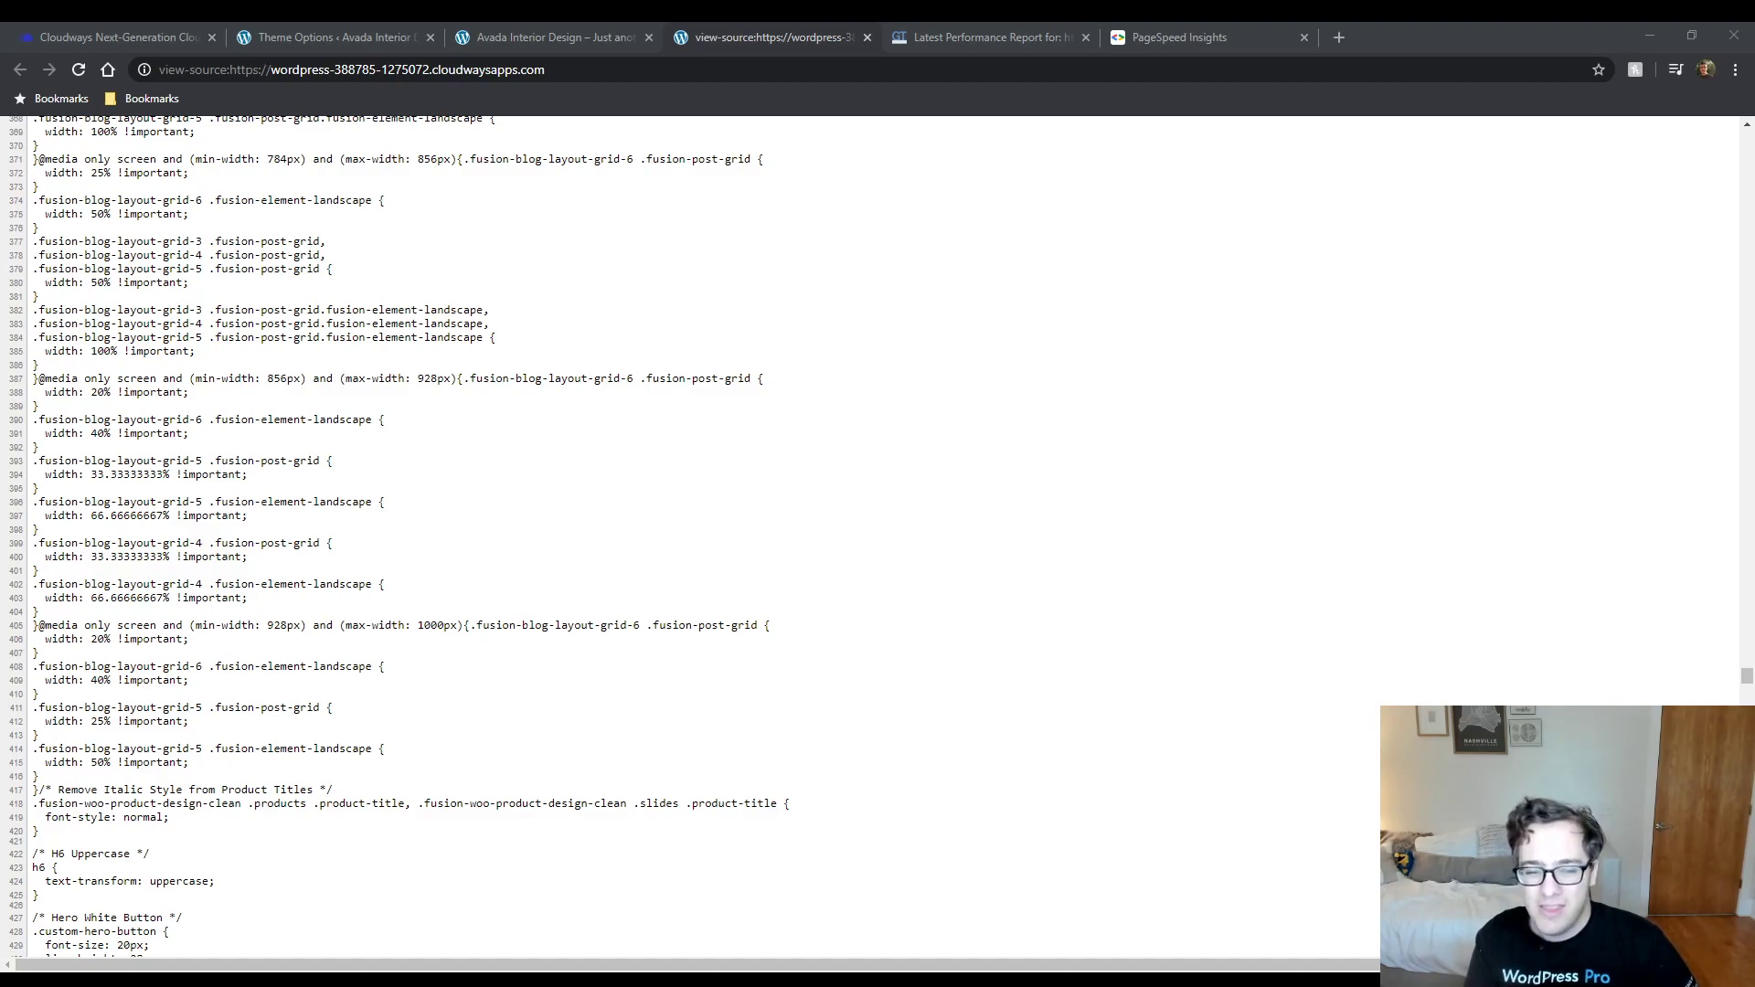
pyautogui.click(1586, 534)
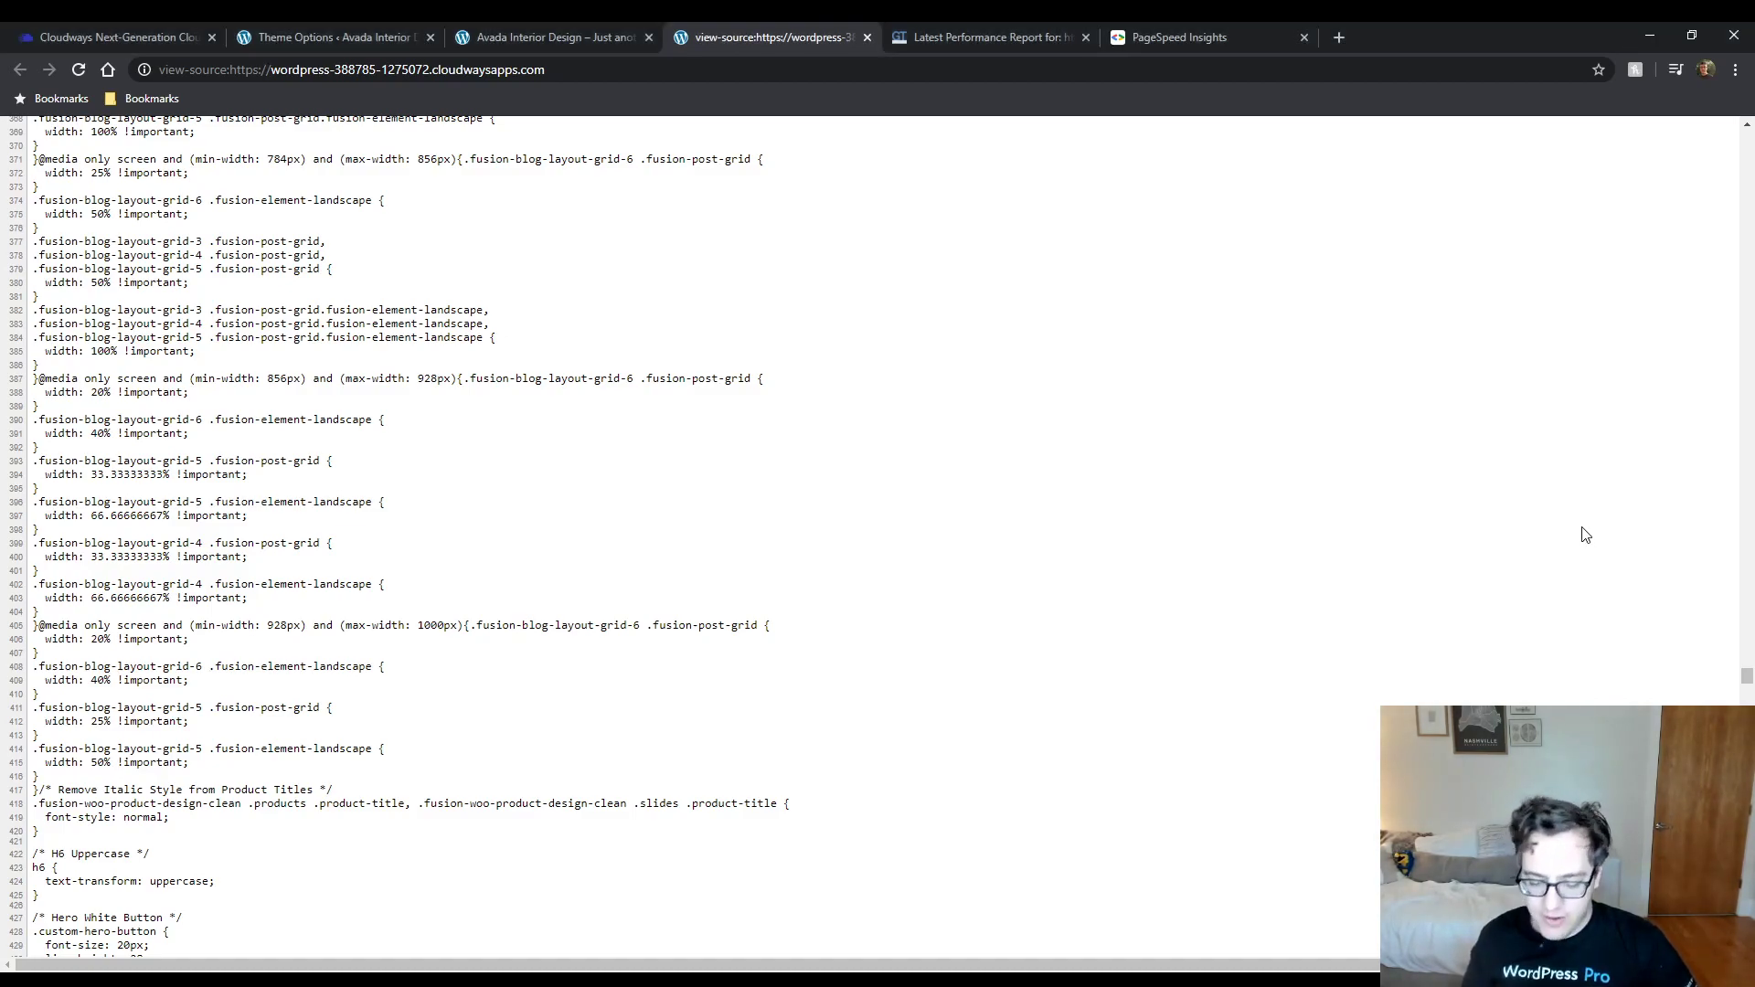
# Search the source code for ".css" and look through the stylesheet and script links near the footer.
pyautogui.hotkey('ctrl', 'f')
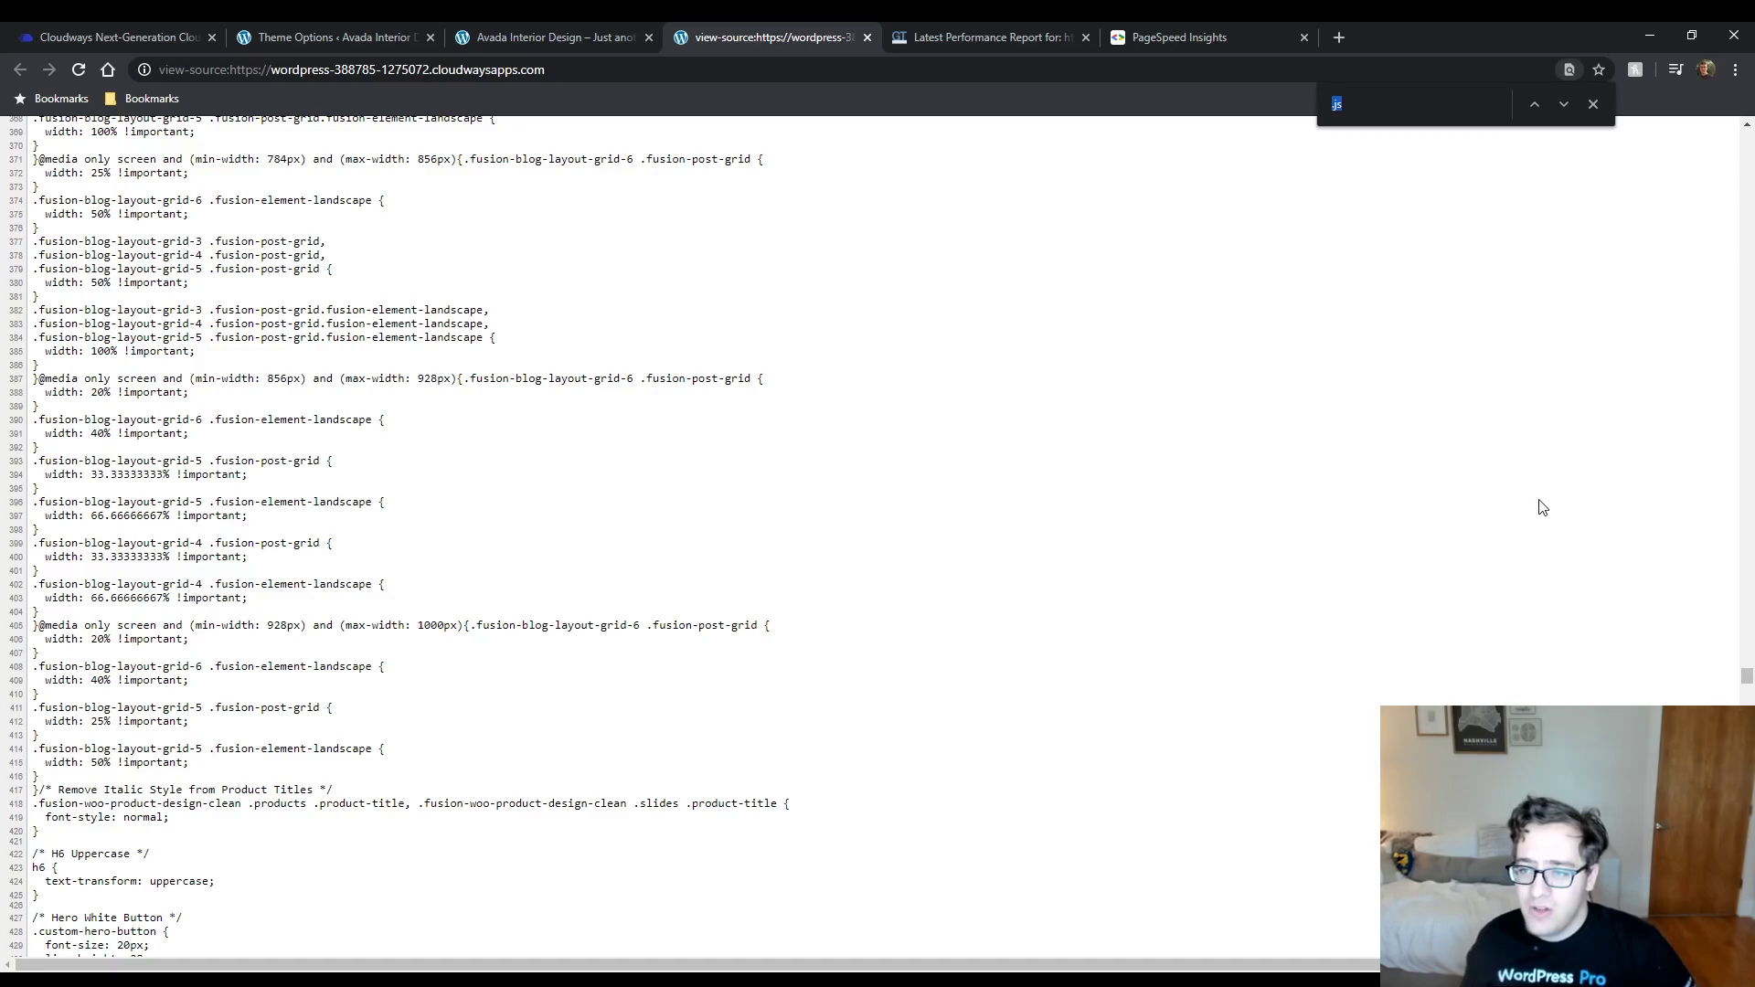
pyautogui.scroll(4, 1614, 524)
pyautogui.write('.css')
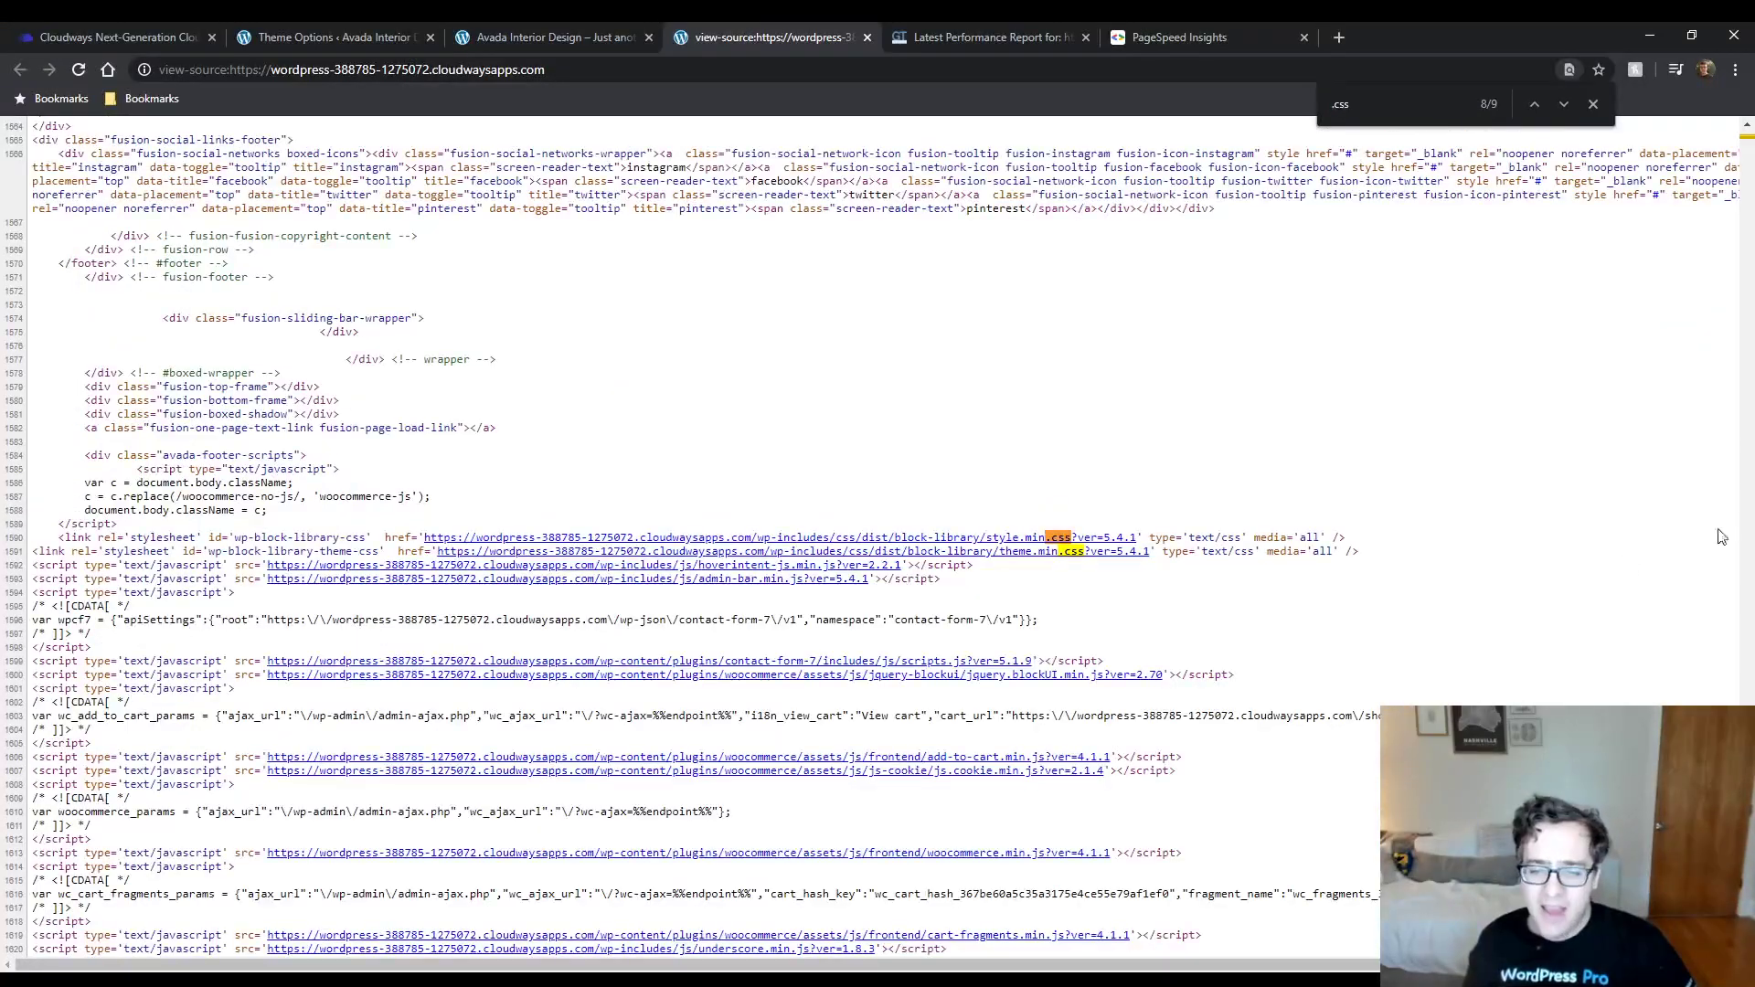
pyautogui.scroll(-10, 1658, 408)
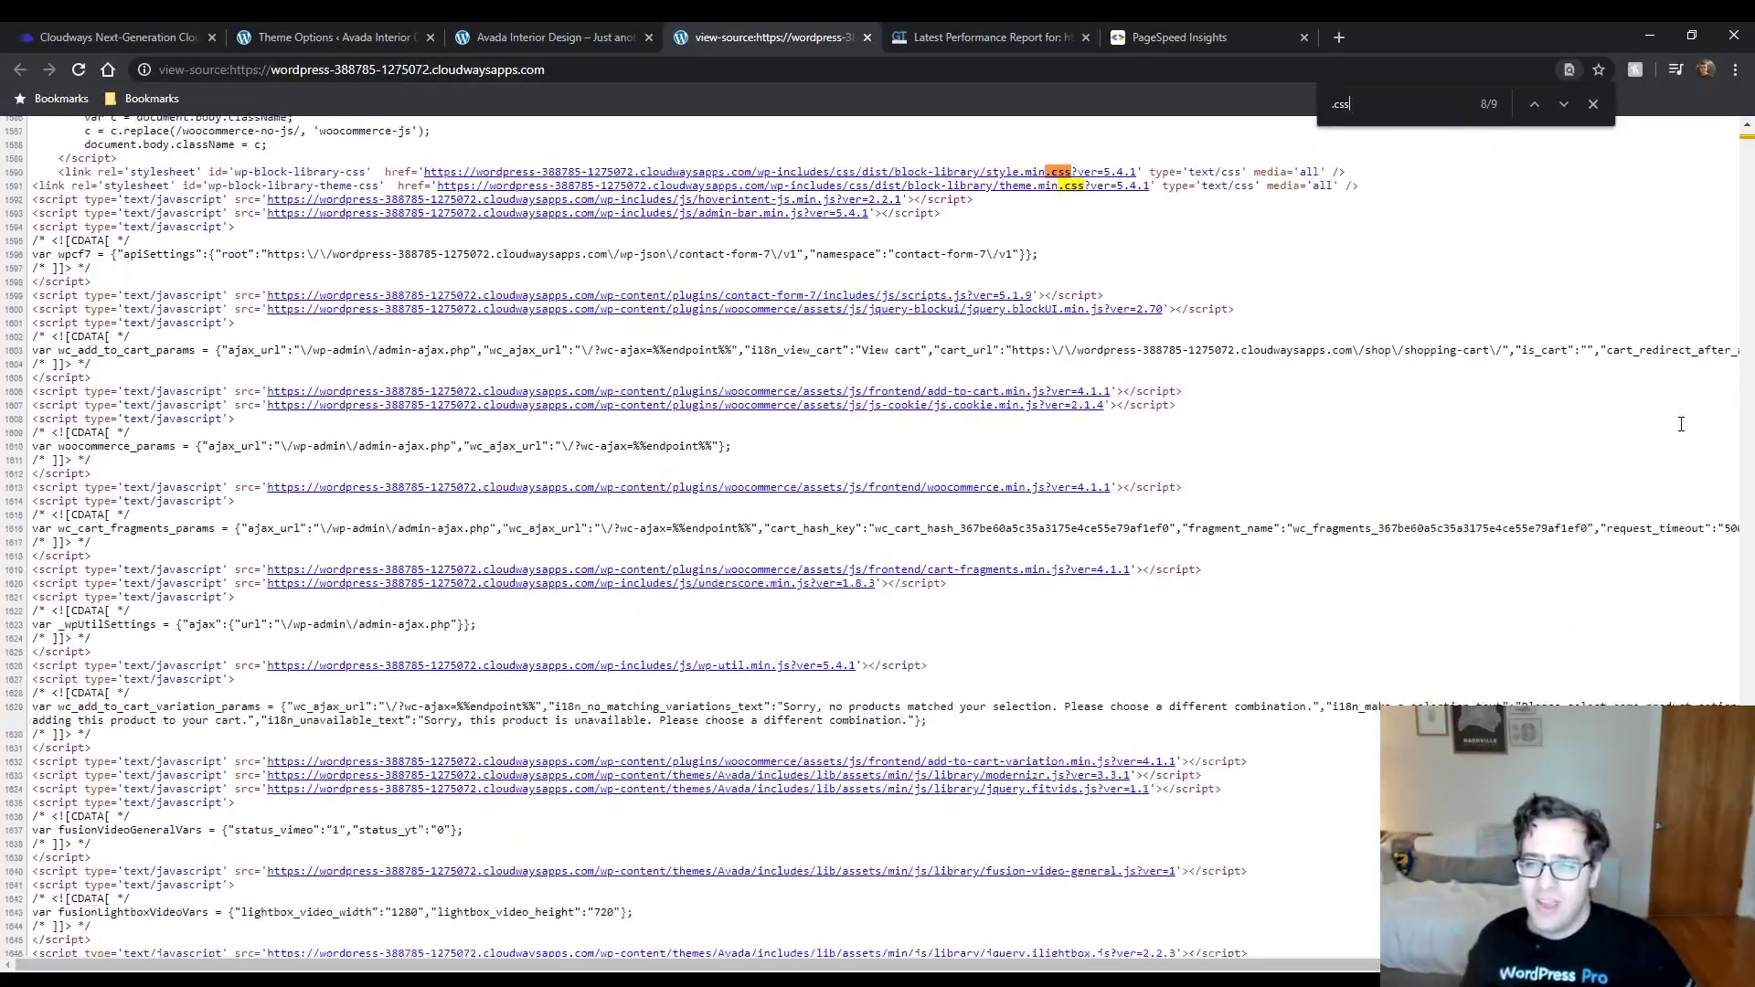
pyautogui.scroll(-3, 934, 850)
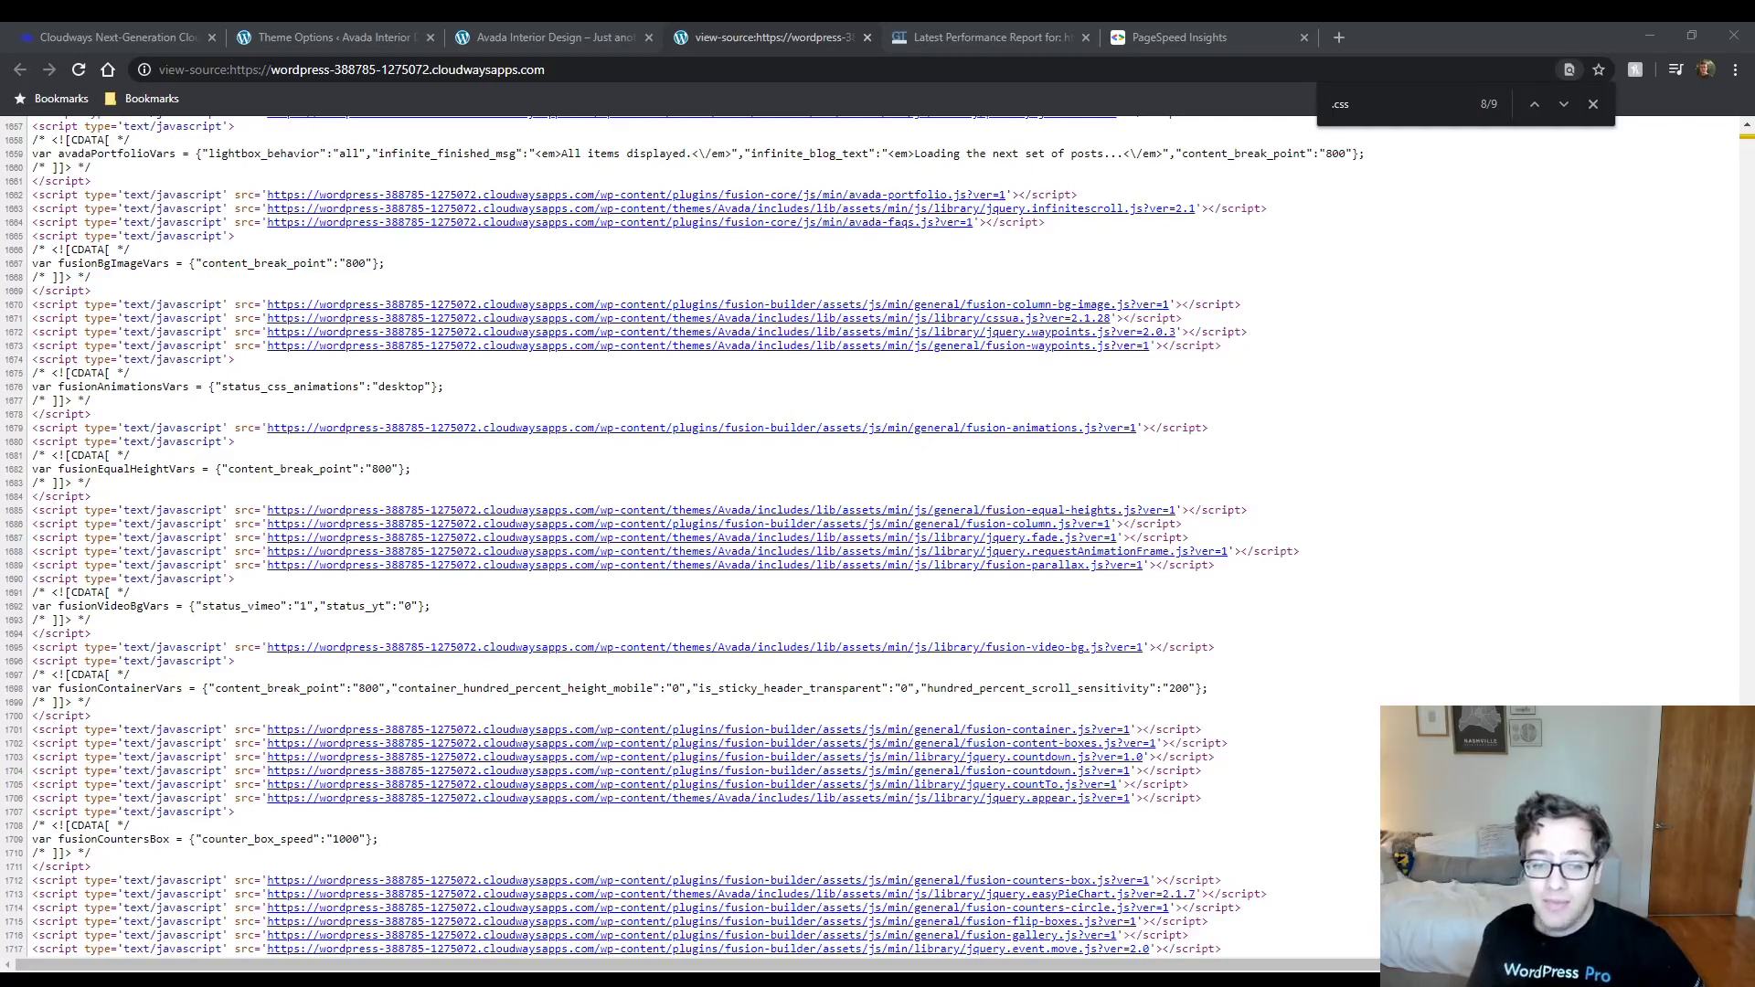
pyautogui.click(1606, 588)
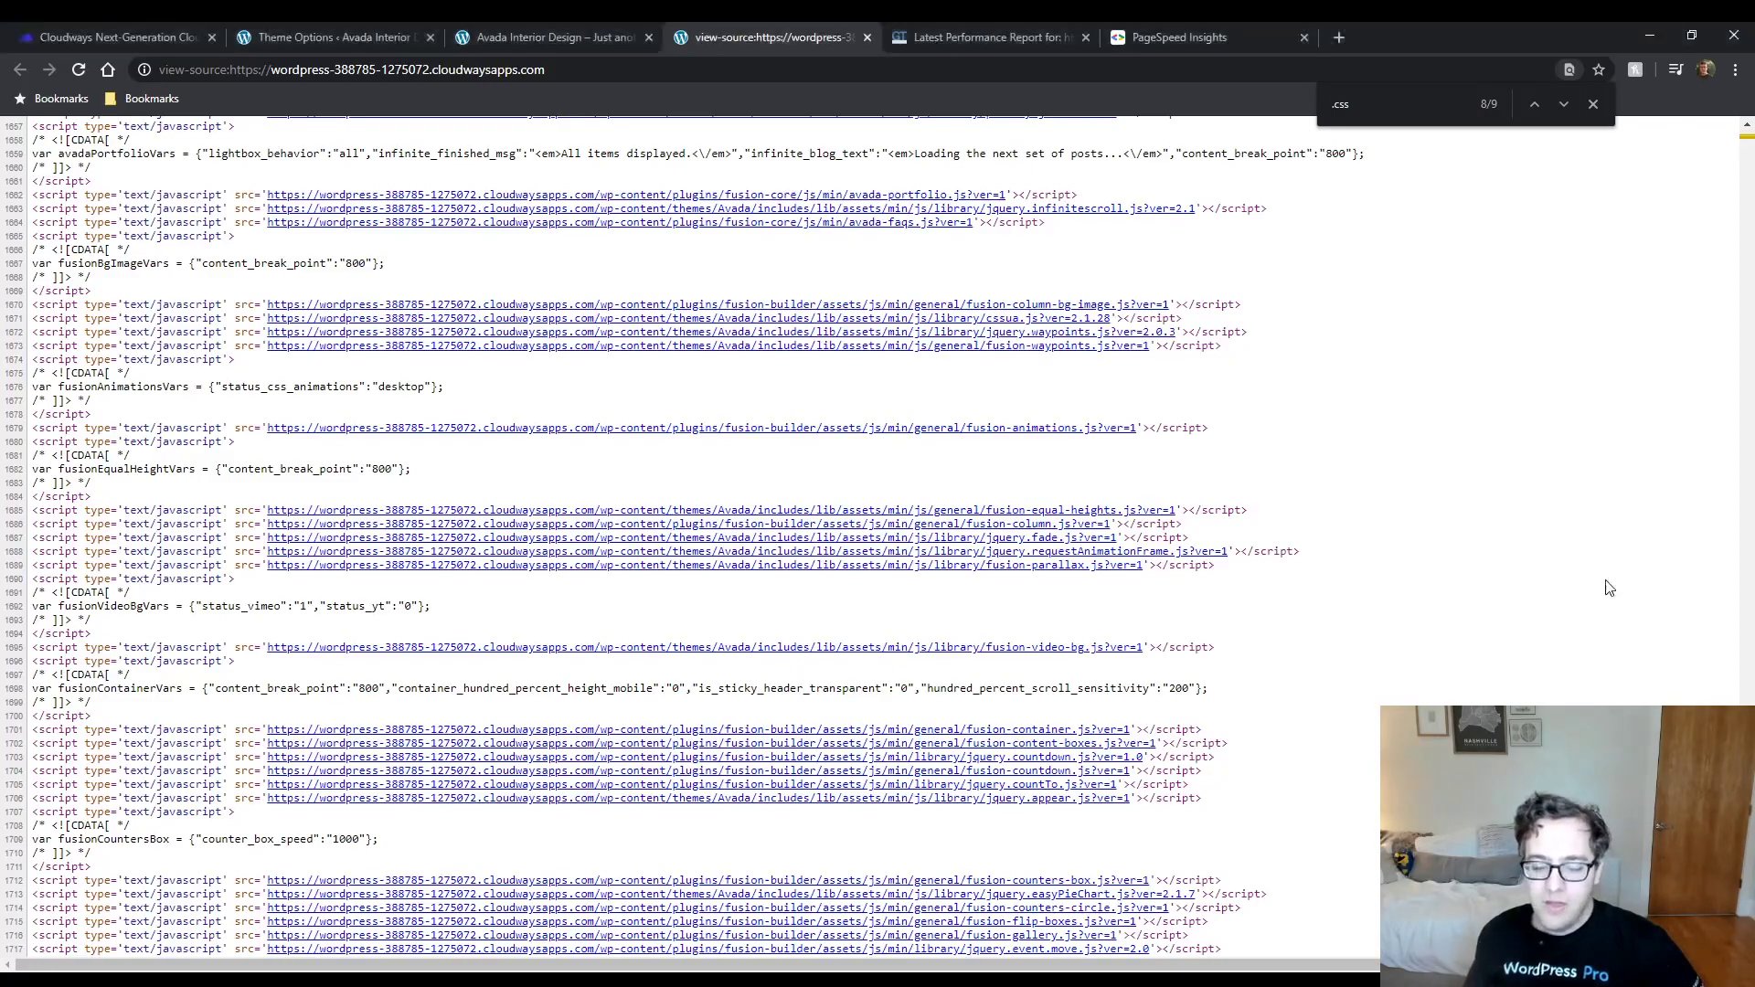
# In Theme Options, set CSS Compiling method to File and Load Media-Queries Files Asynchronously to On, and save the changes.
pyautogui.click(328, 29)
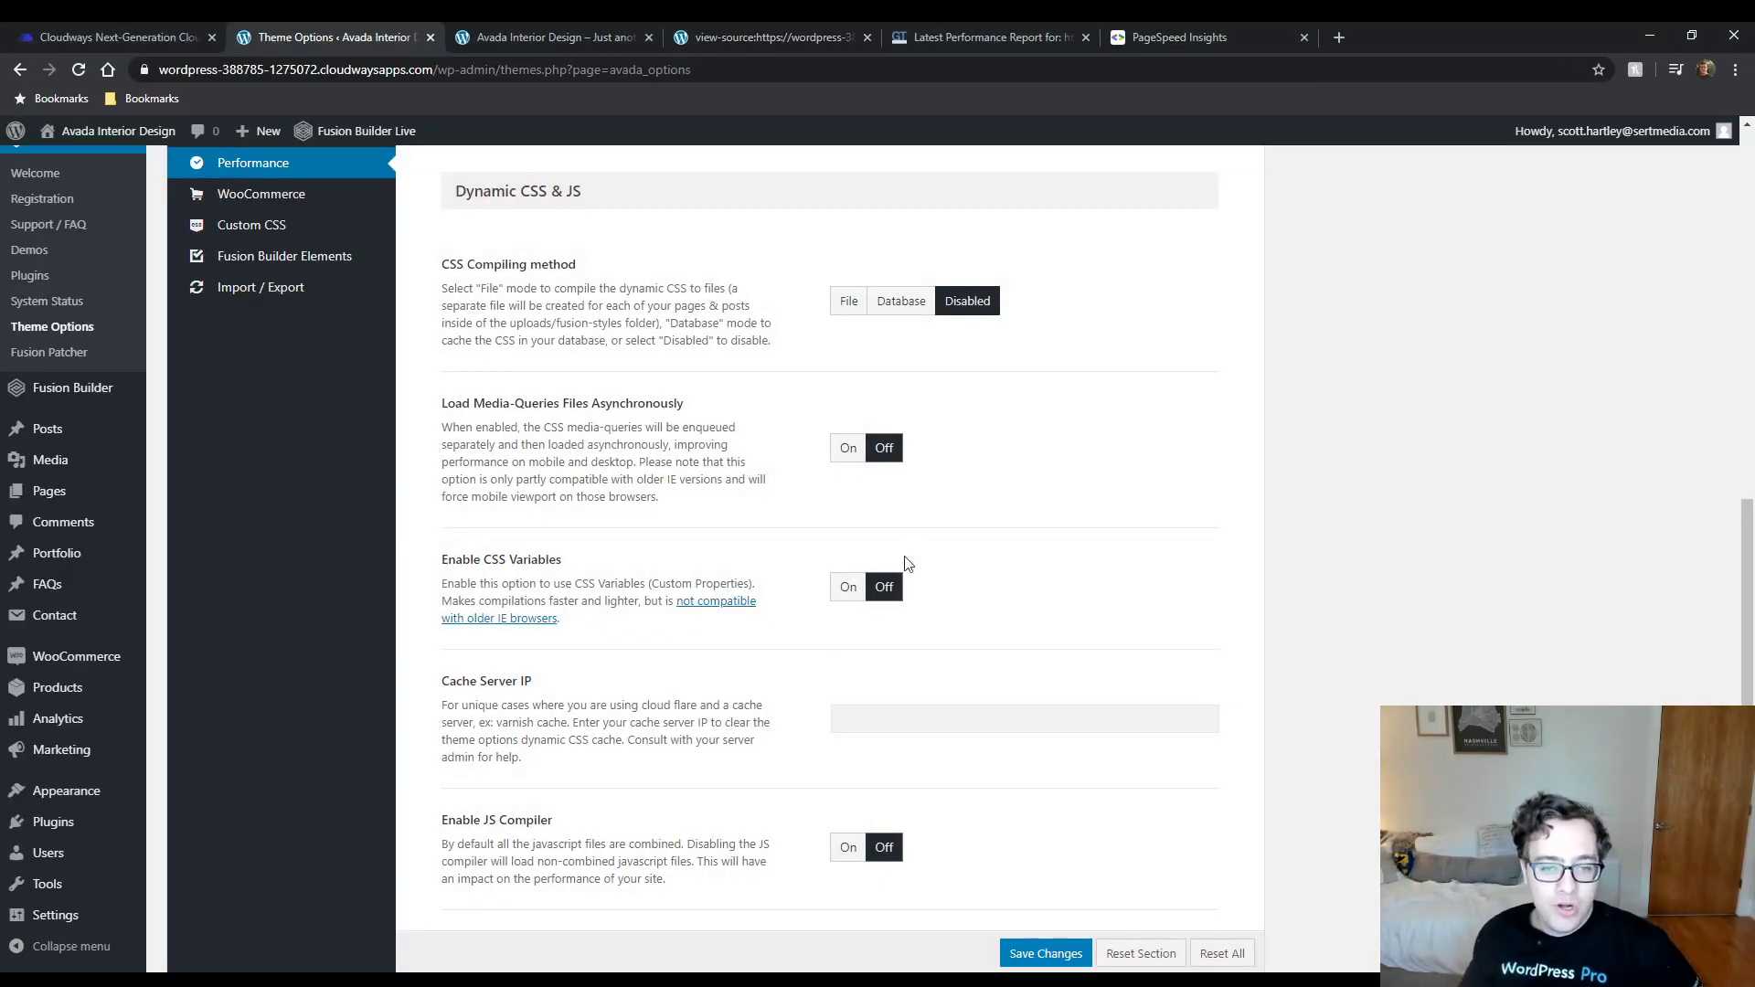
pyautogui.click(844, 302)
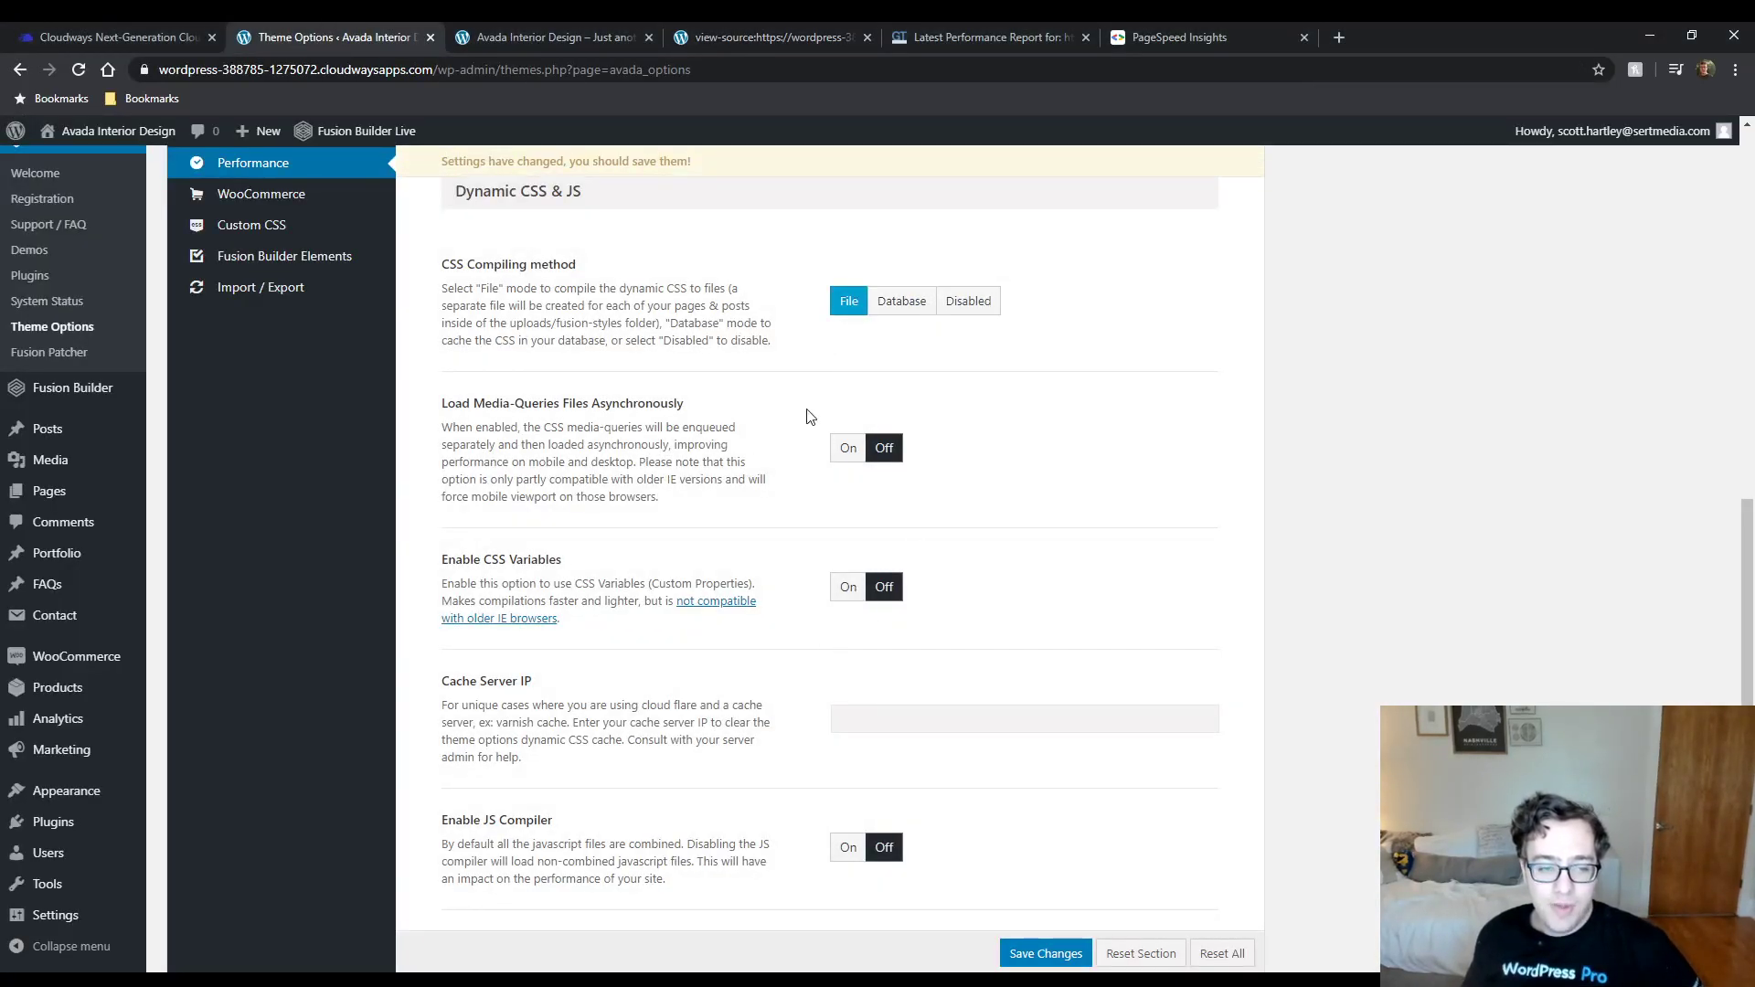
pyautogui.click(838, 449)
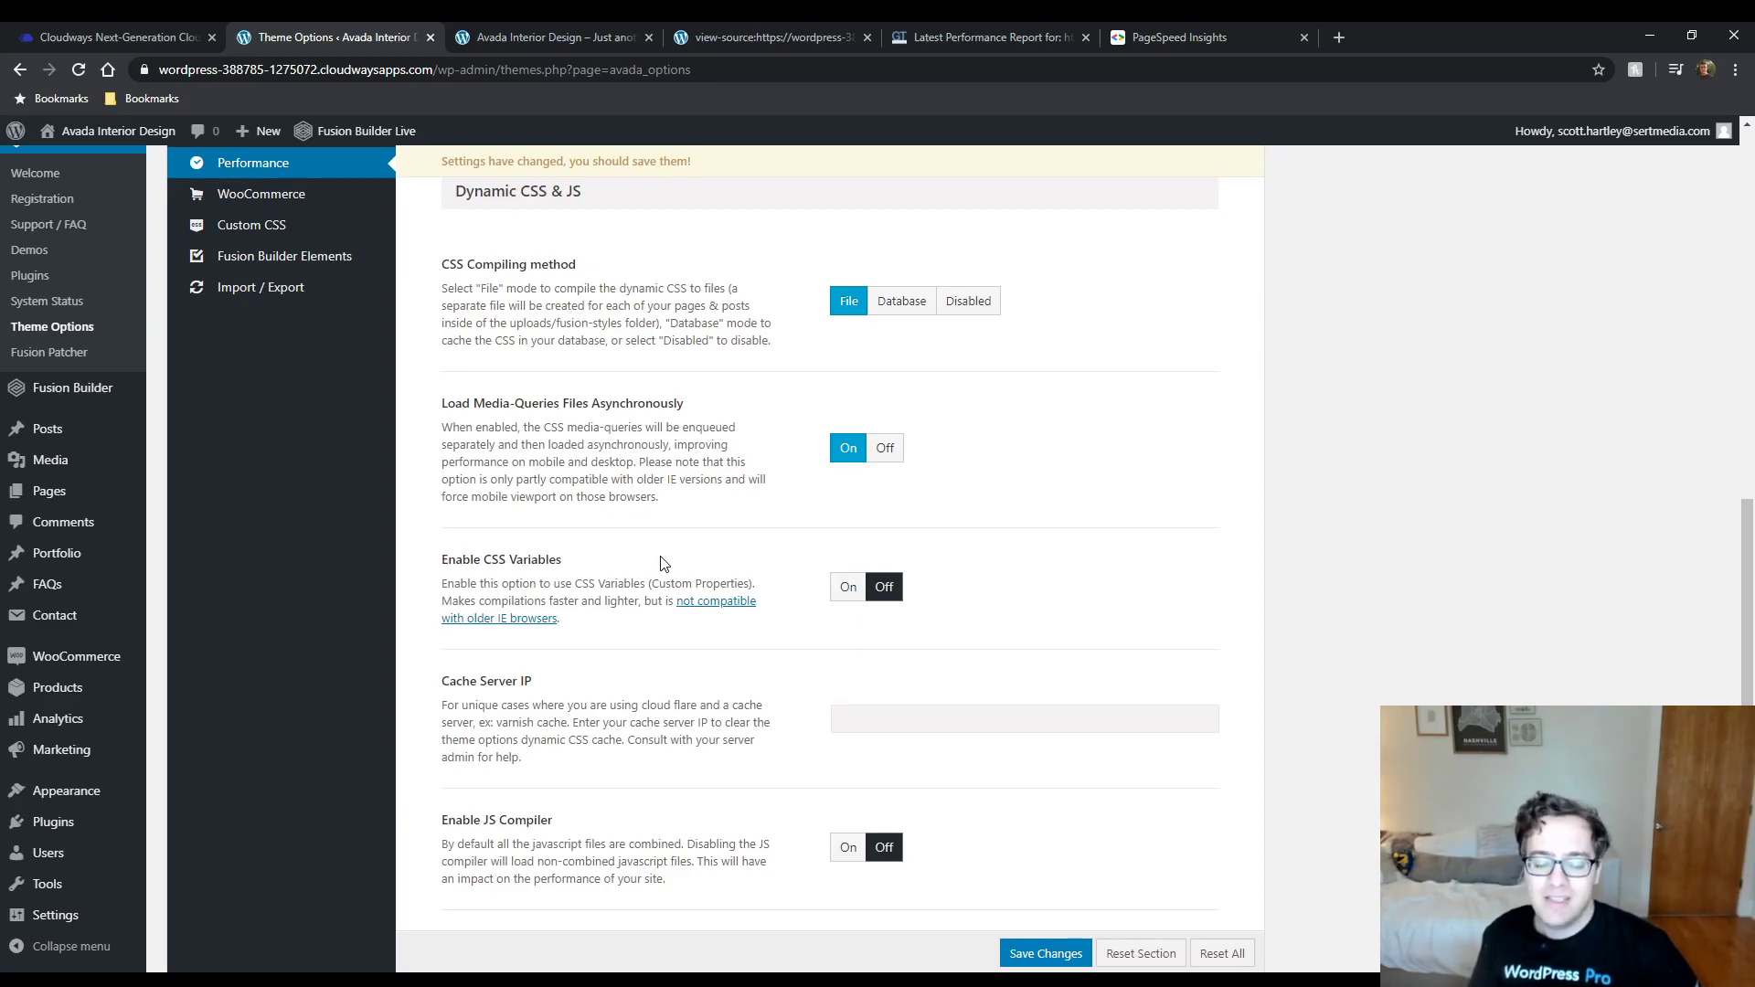
pyautogui.click(715, 28)
pyautogui.click(362, 32)
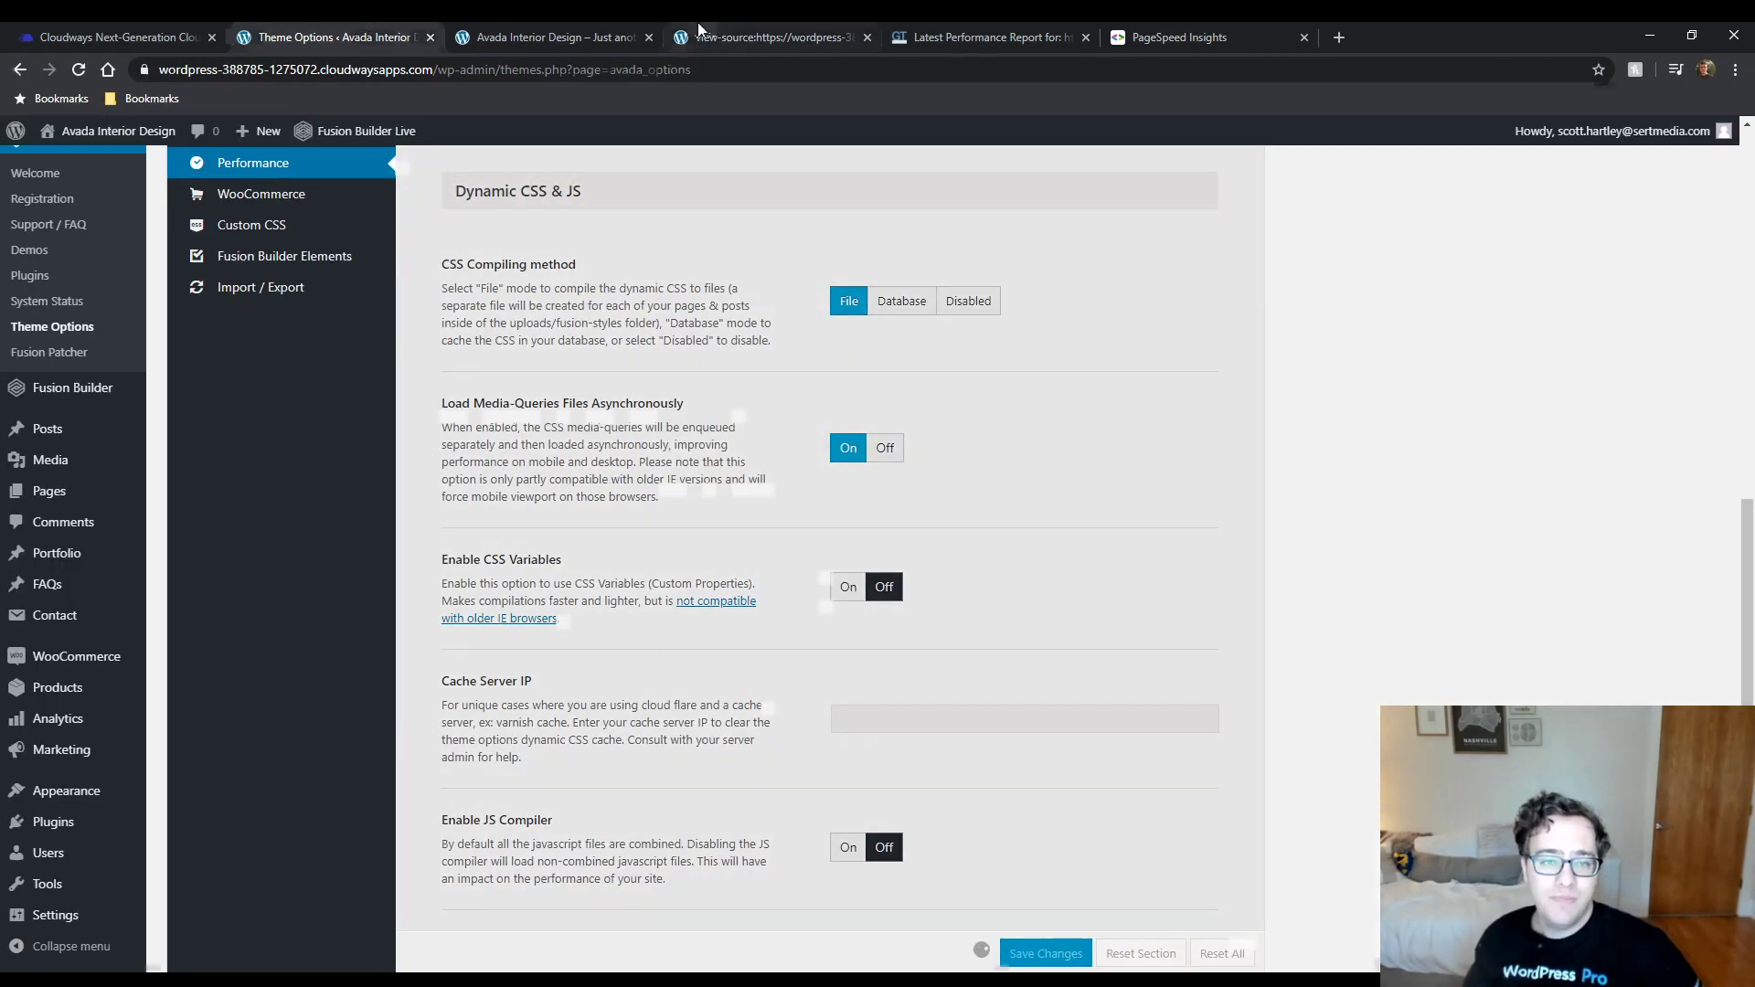
# Return to the beginning of the homepage's source code and reload it to check the stylesheet links.
pyautogui.click(705, 32)
pyautogui.scroll(9, 859, 480)
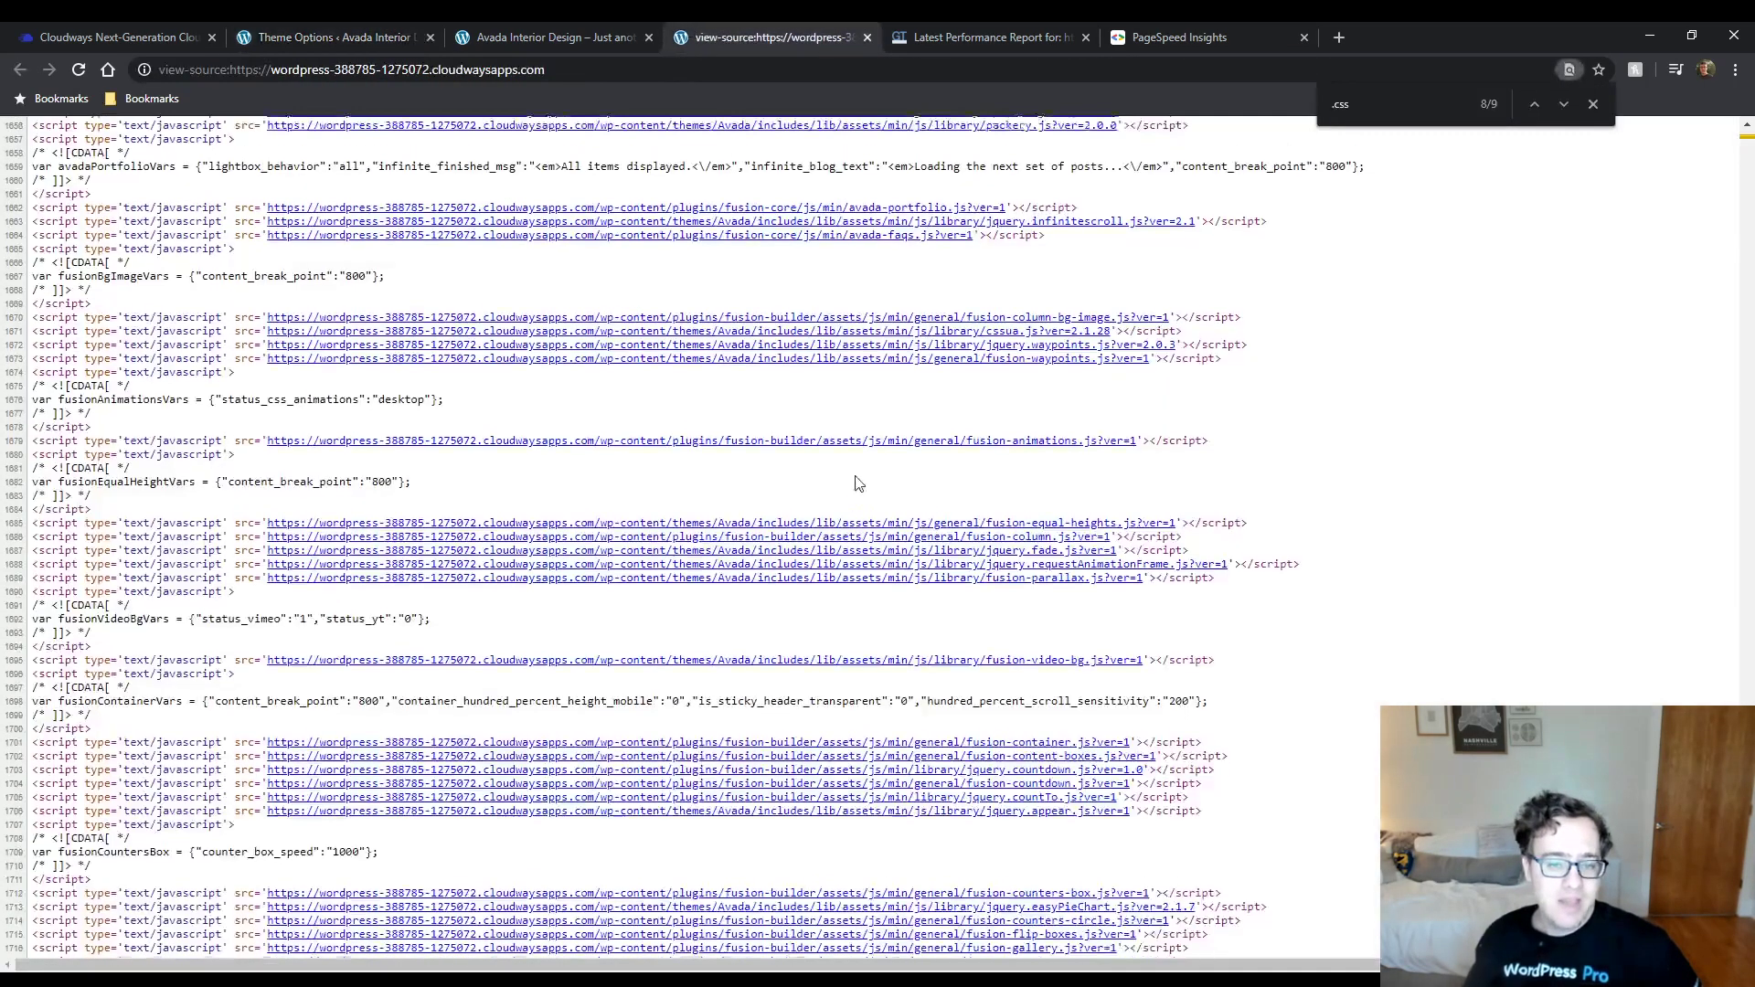
pyautogui.moveTo(1747, 915); pyautogui.dragTo(1736, 137)
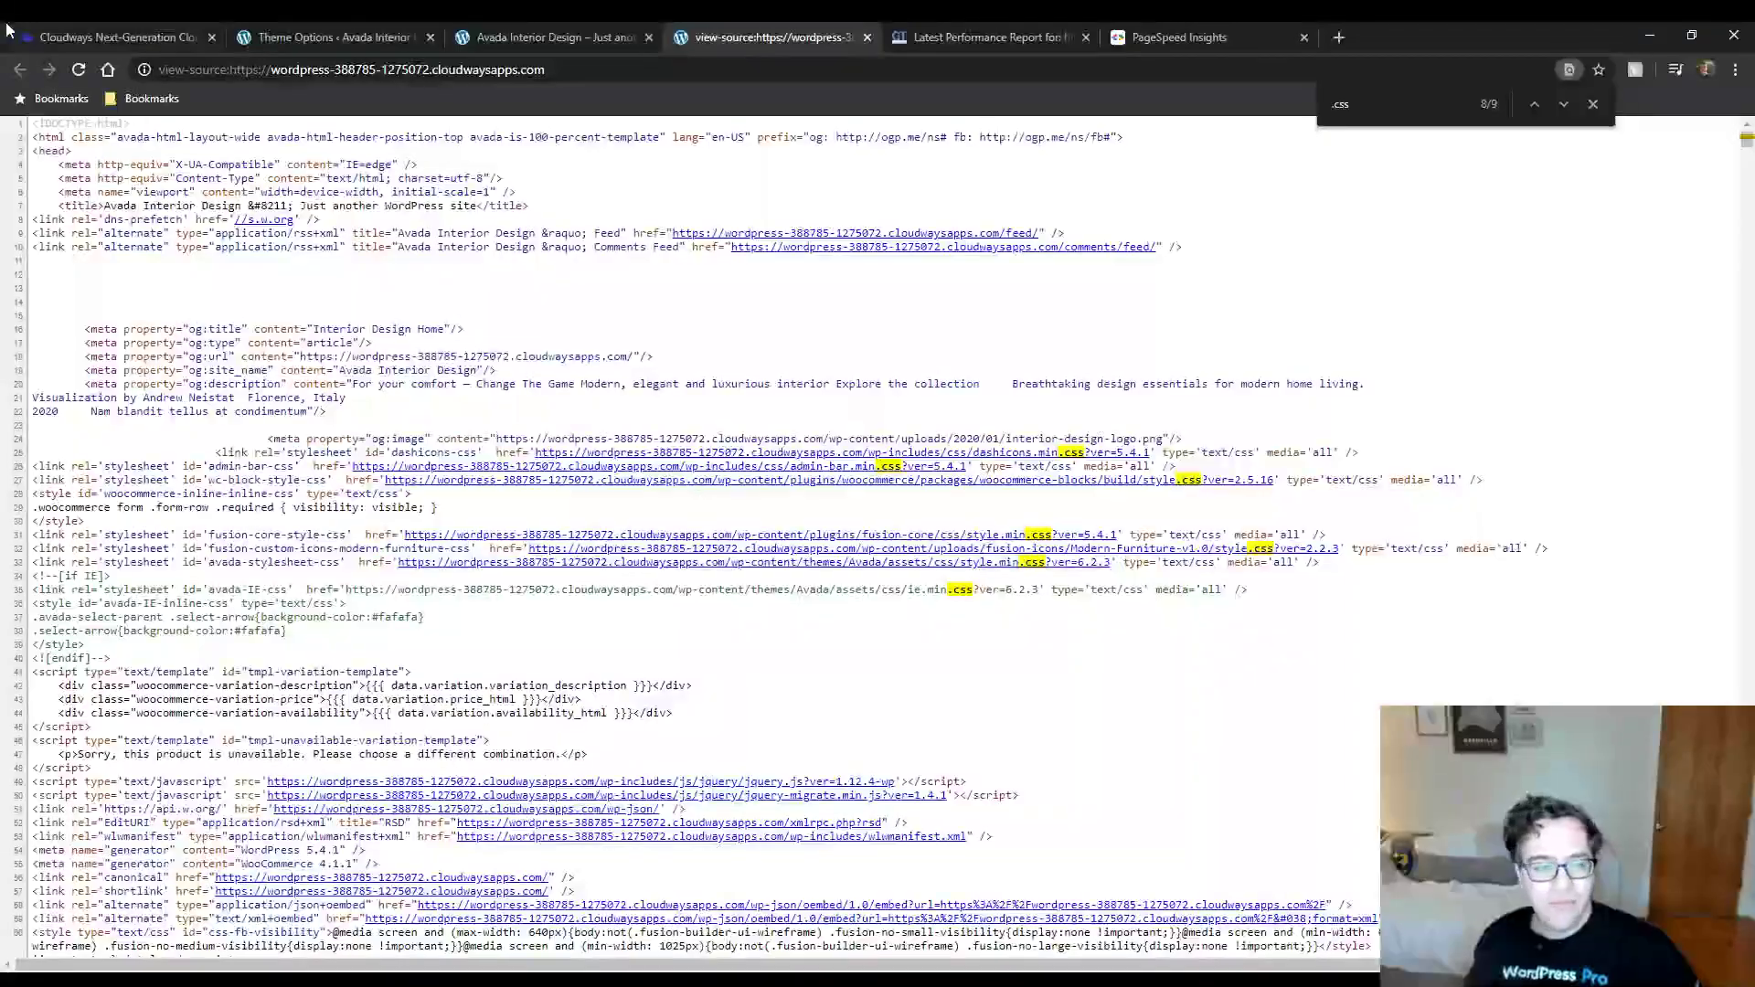
pyautogui.click(80, 71)
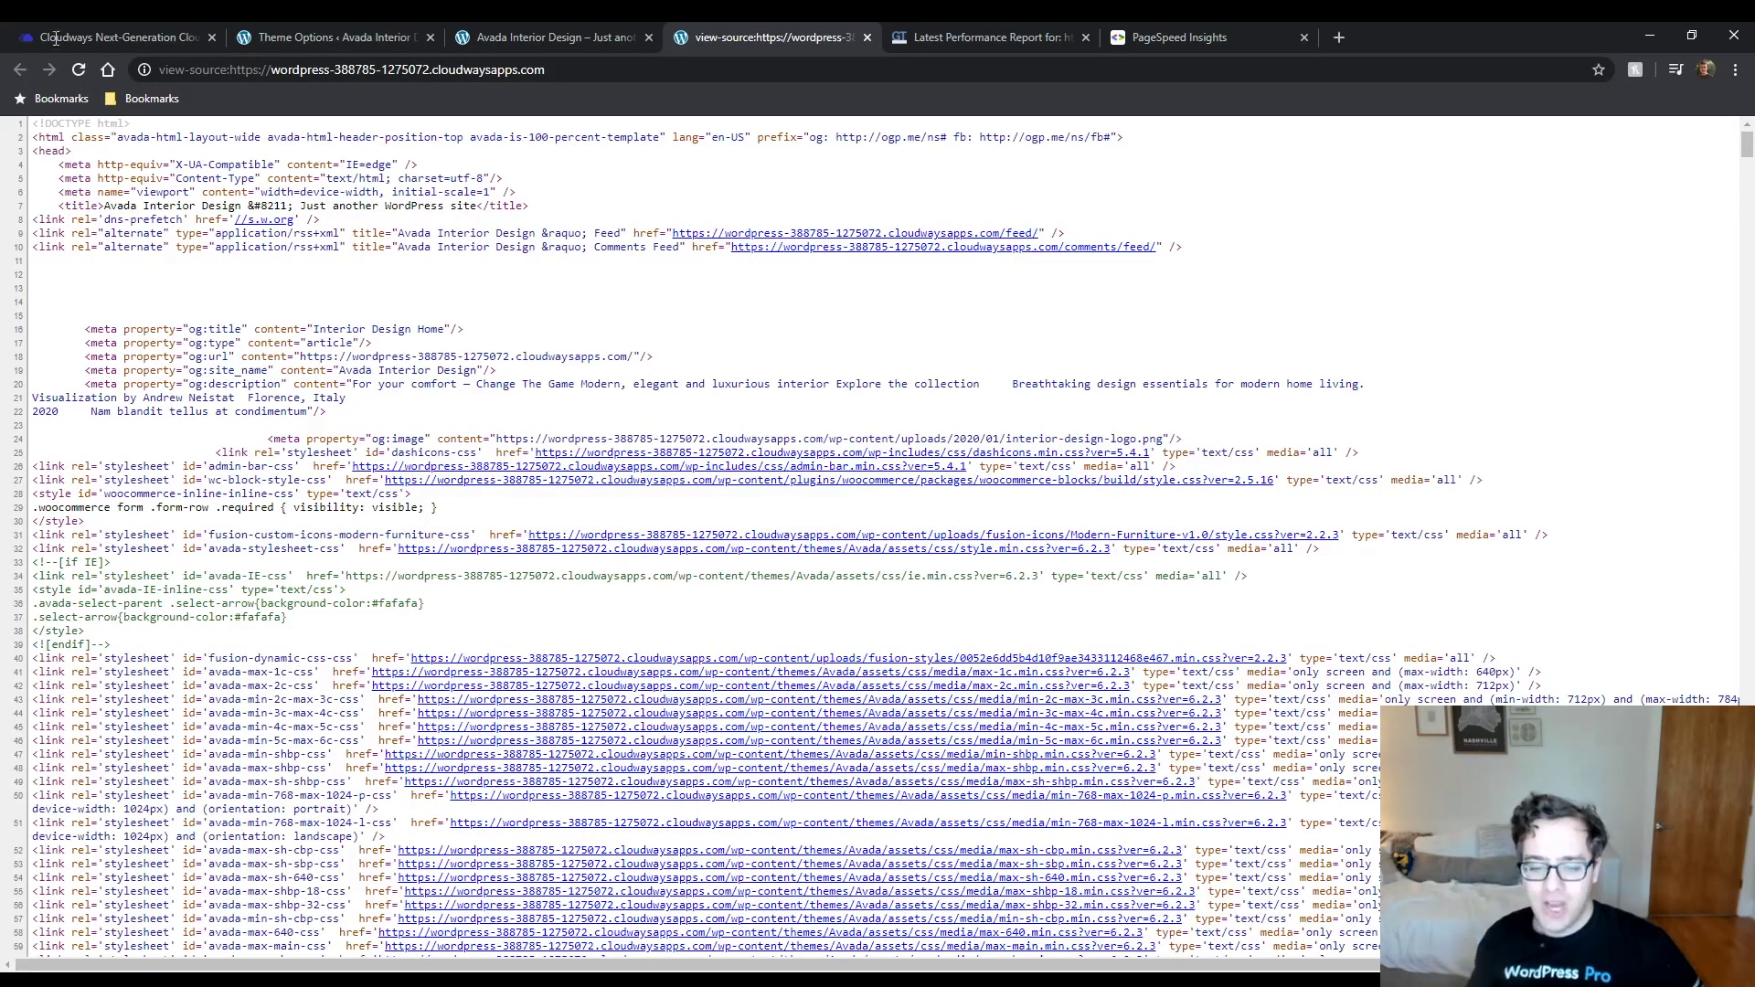
# Examine the separate media-query stylesheet links, highlighting the screen-width condition of the fb-max-1c-css link.
pyautogui.scroll(-5, 152, 235)
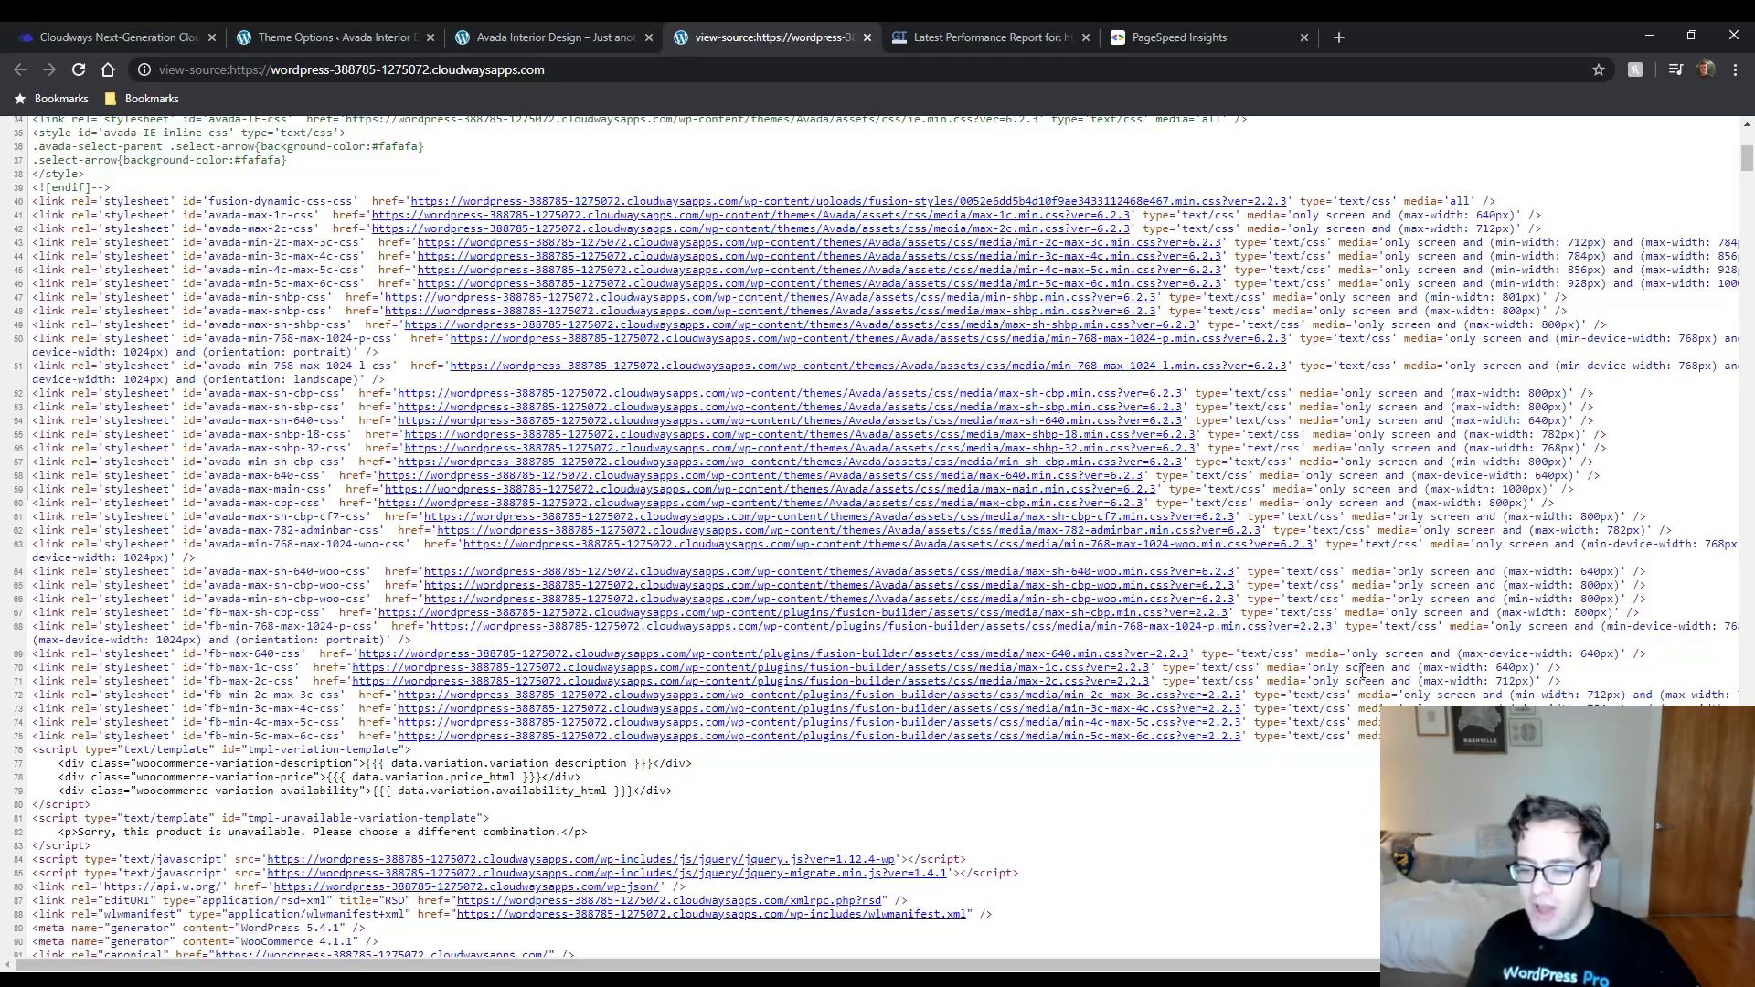
pyautogui.moveTo(1257, 669); pyautogui.dragTo(1336, 672)
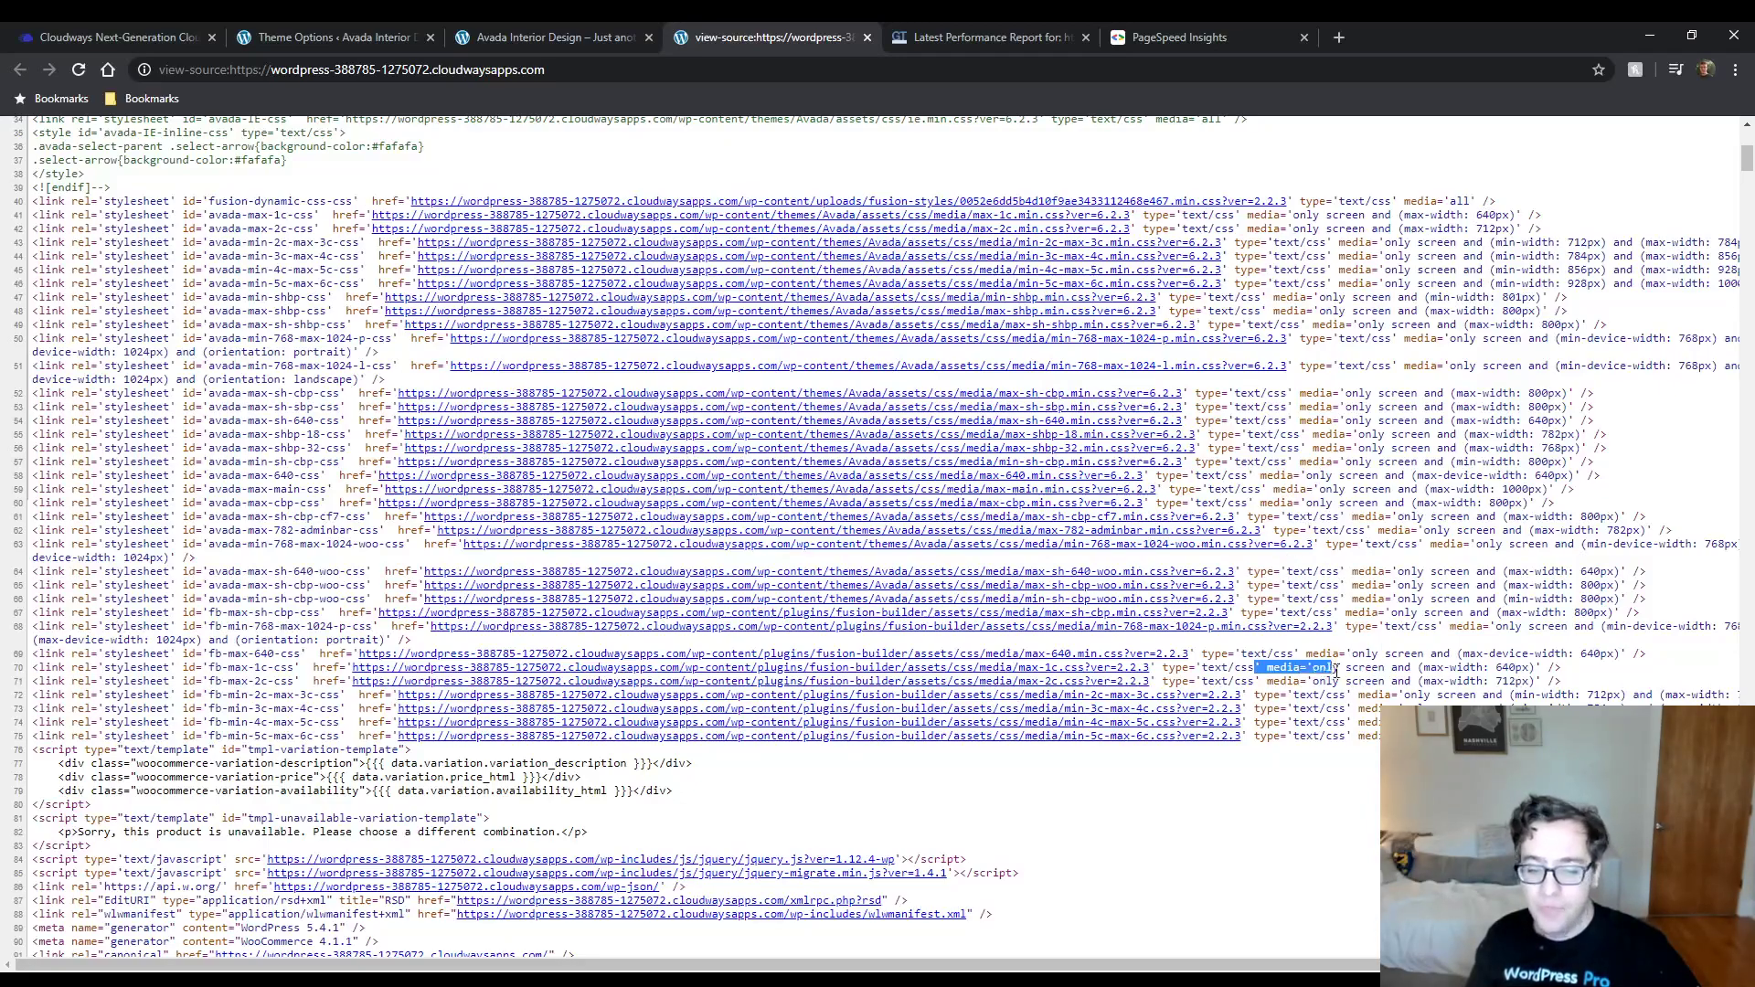
pyautogui.click(1293, 668)
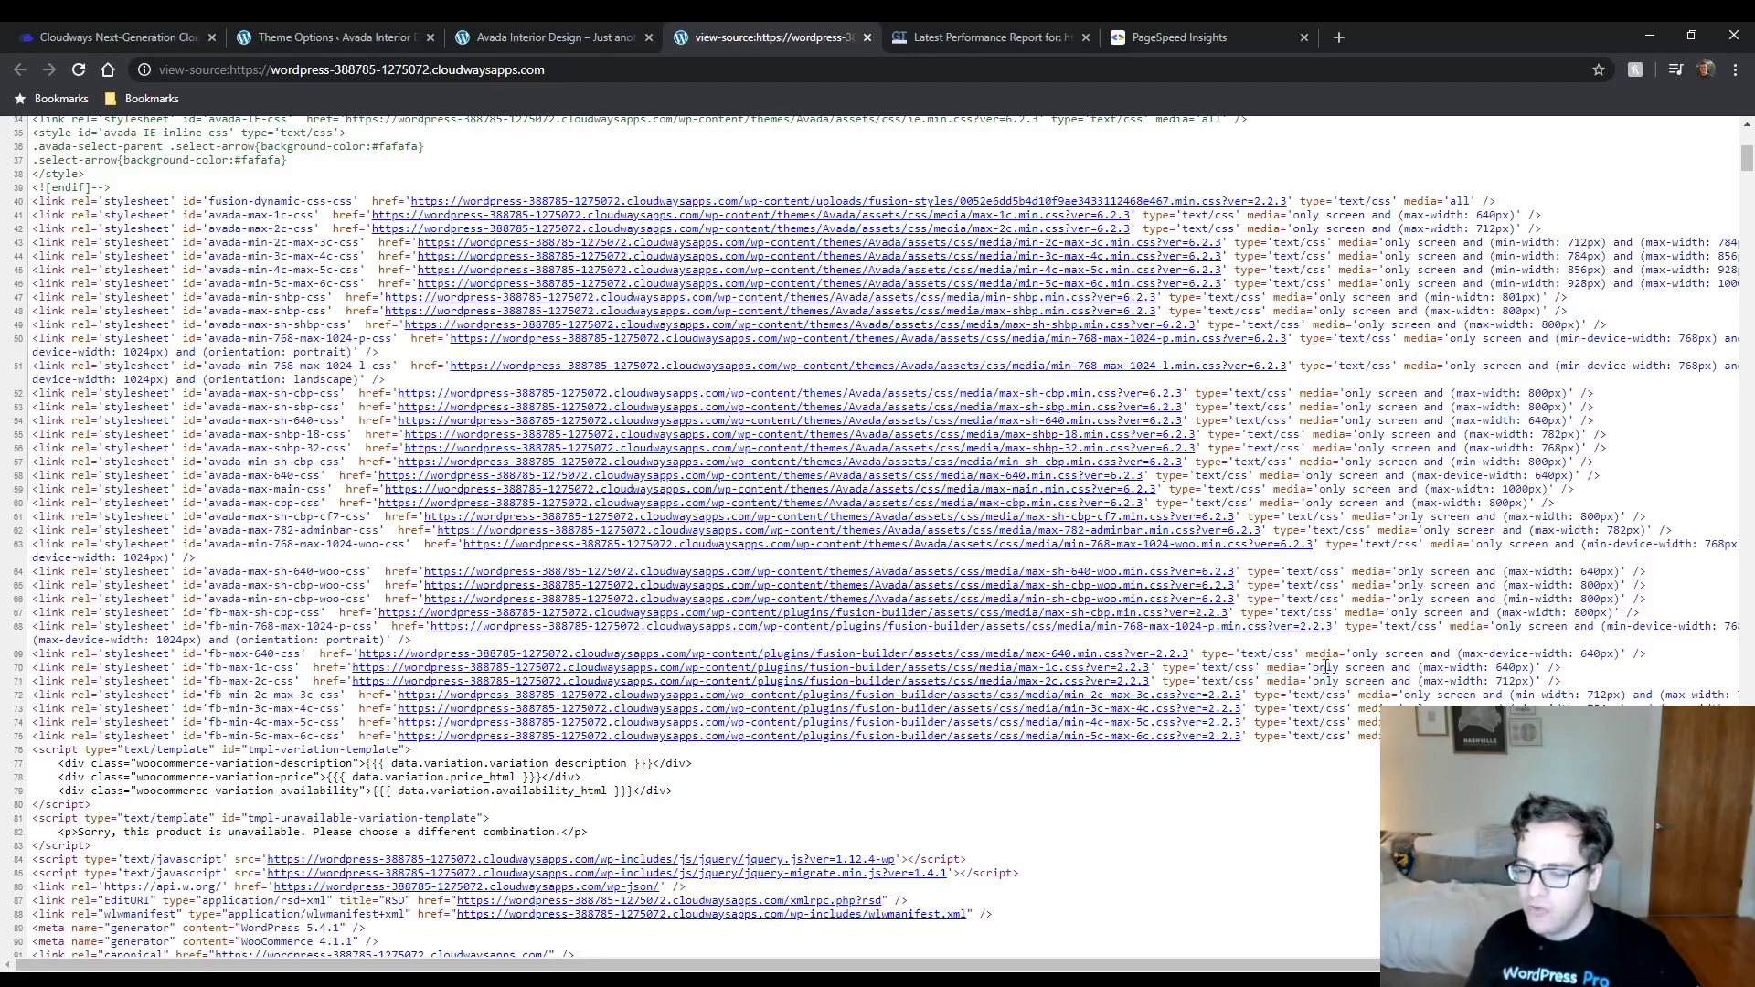
pyautogui.moveTo(1263, 669); pyautogui.dragTo(1515, 670)
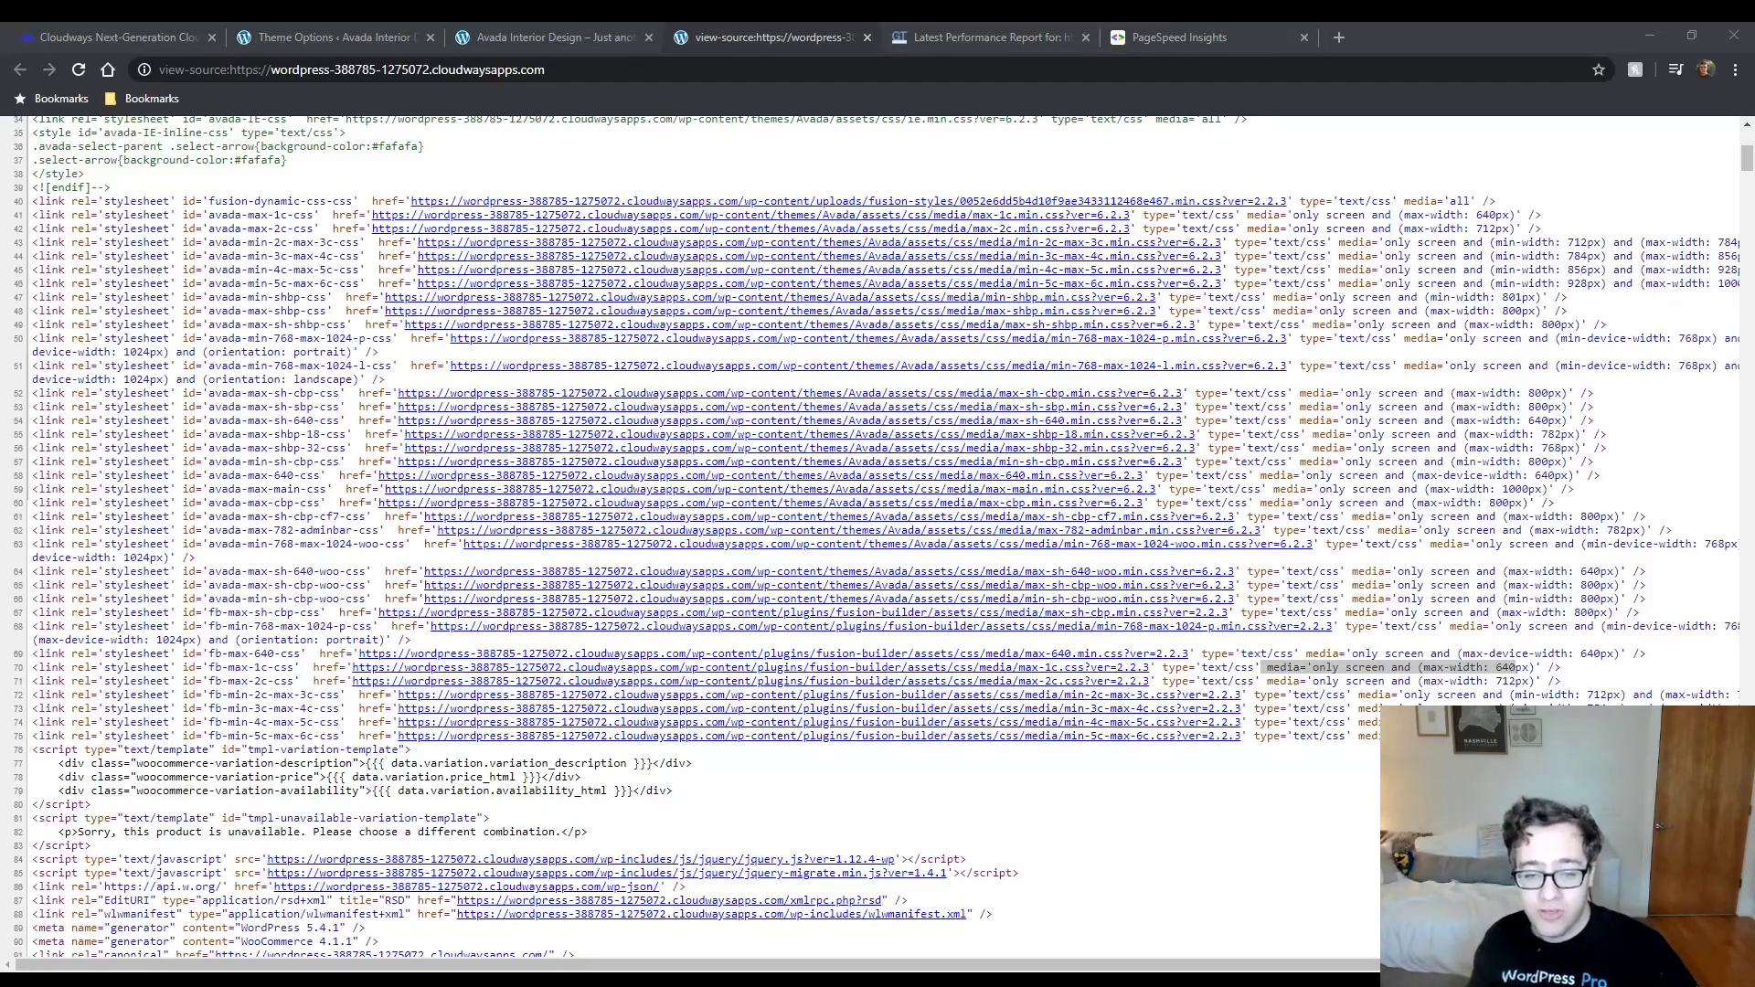
pyautogui.click(1548, 558)
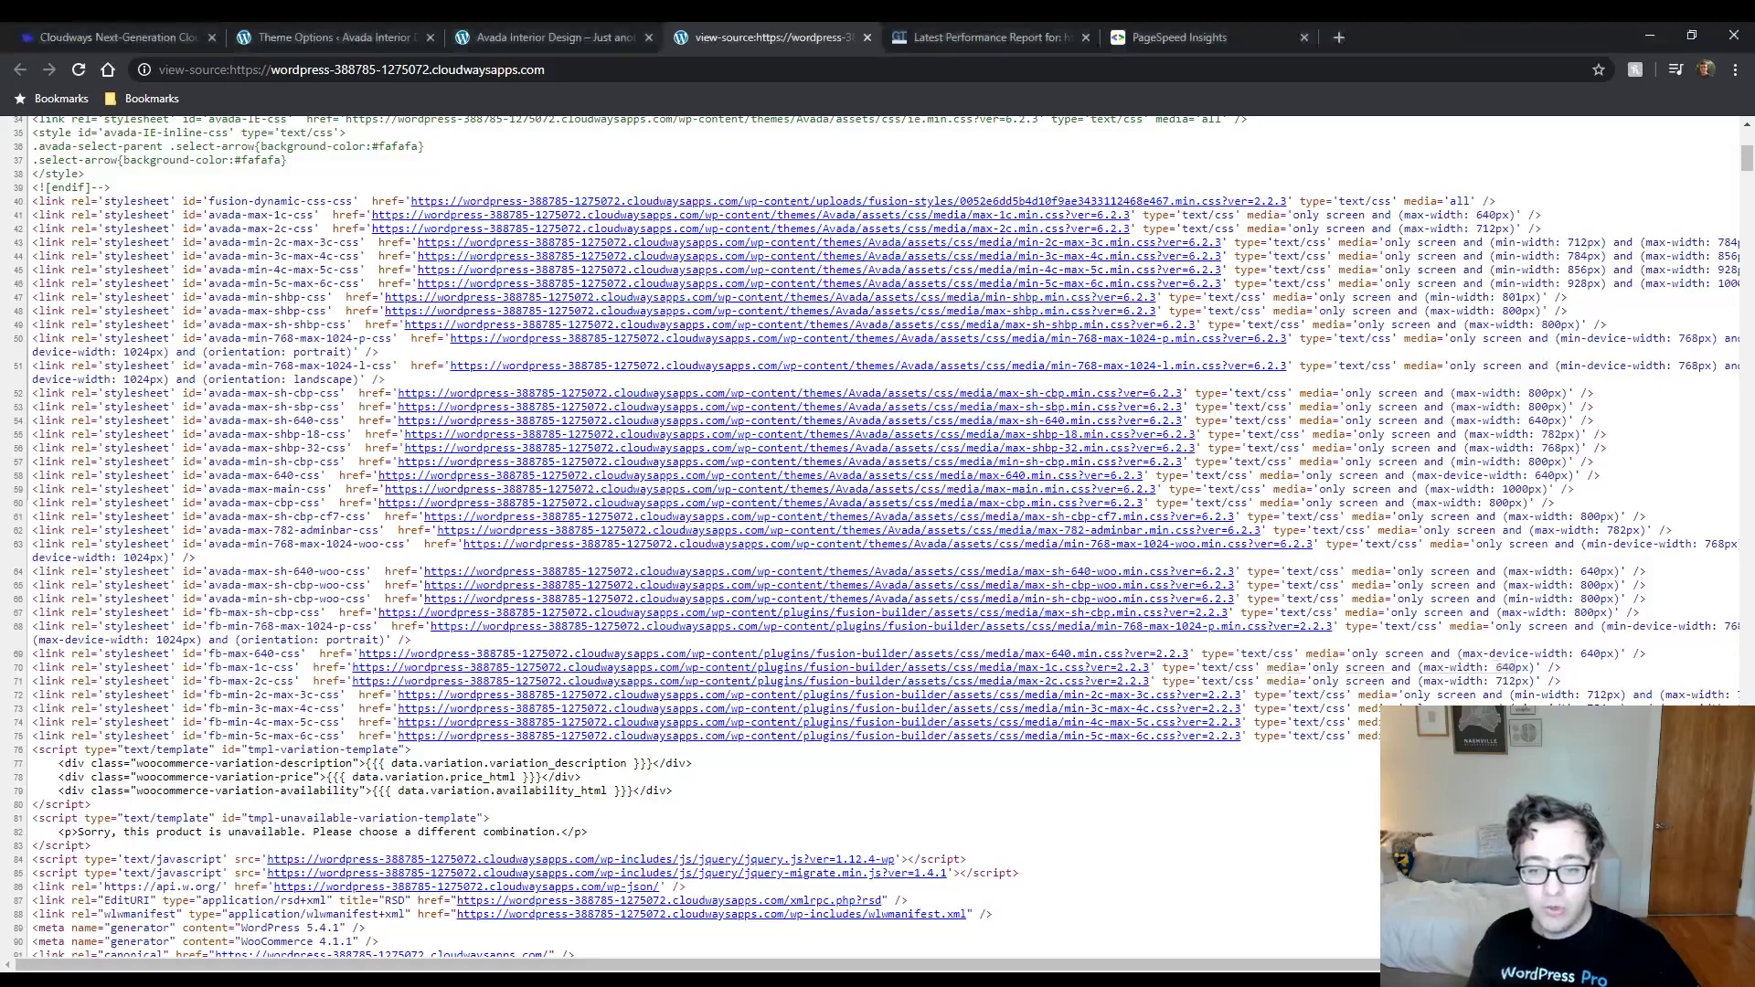
# In Theme Options, set Enable CSS Variables to On and check the linked Can I use browser support table for CSS variables.
pyautogui.click(263, 29)
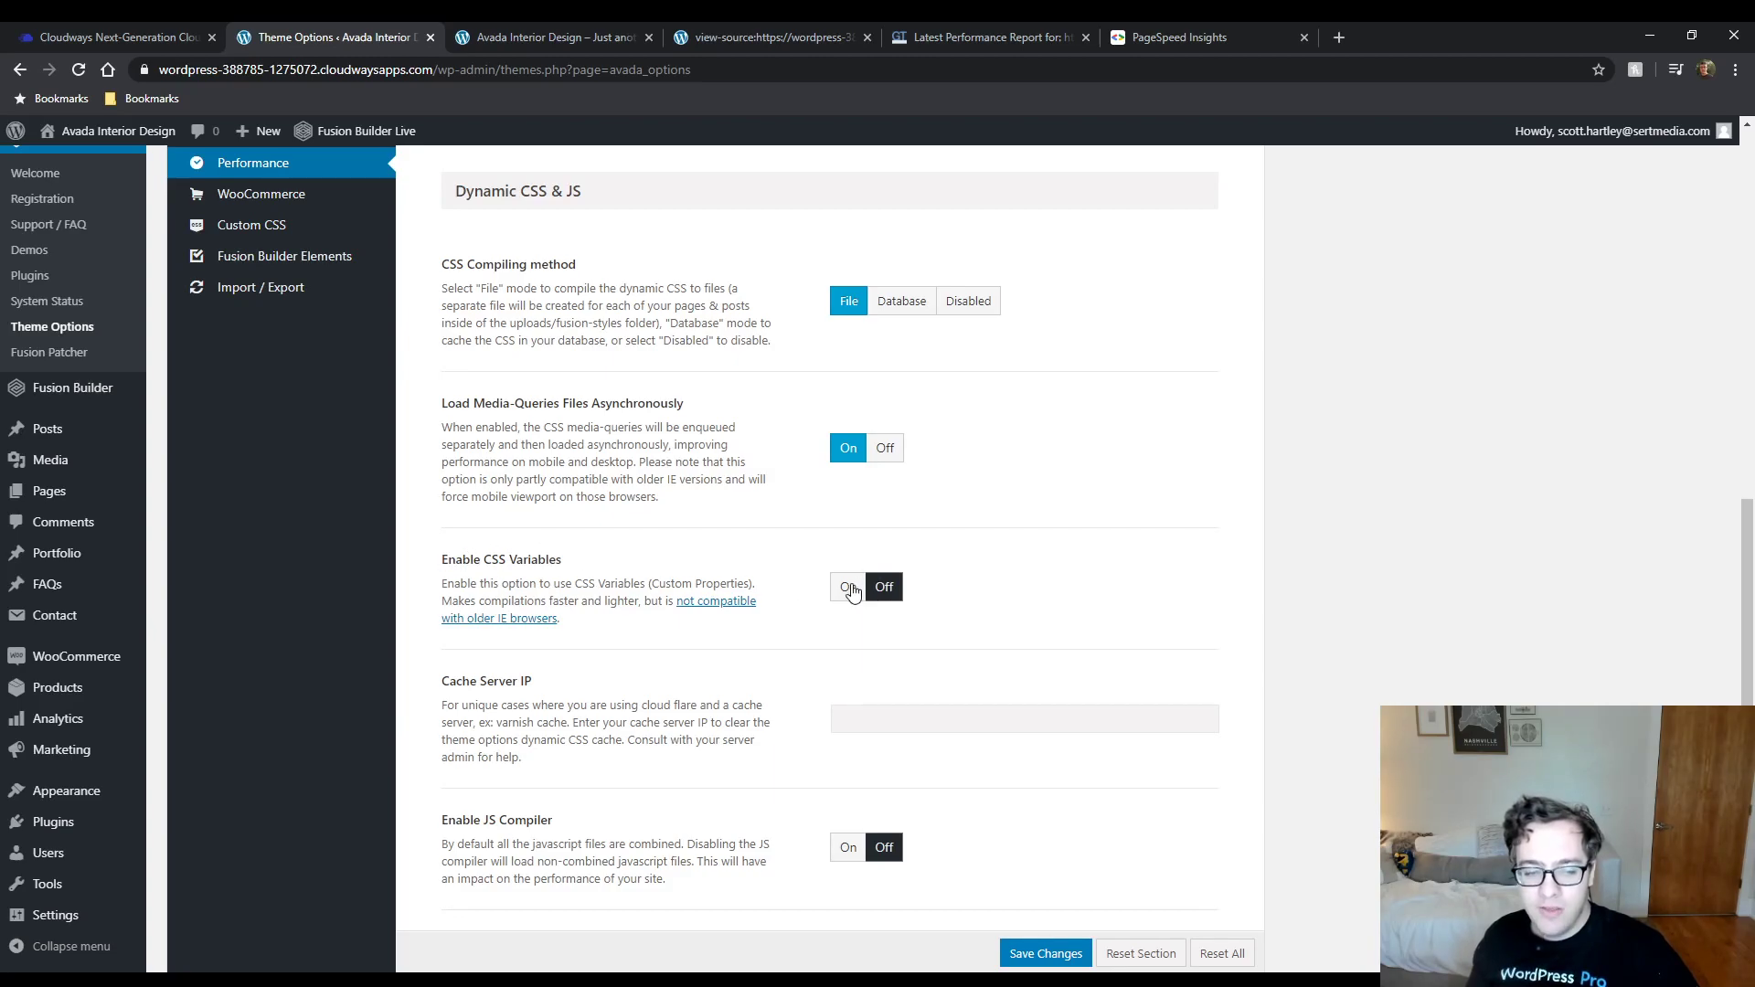
pyautogui.click(848, 589)
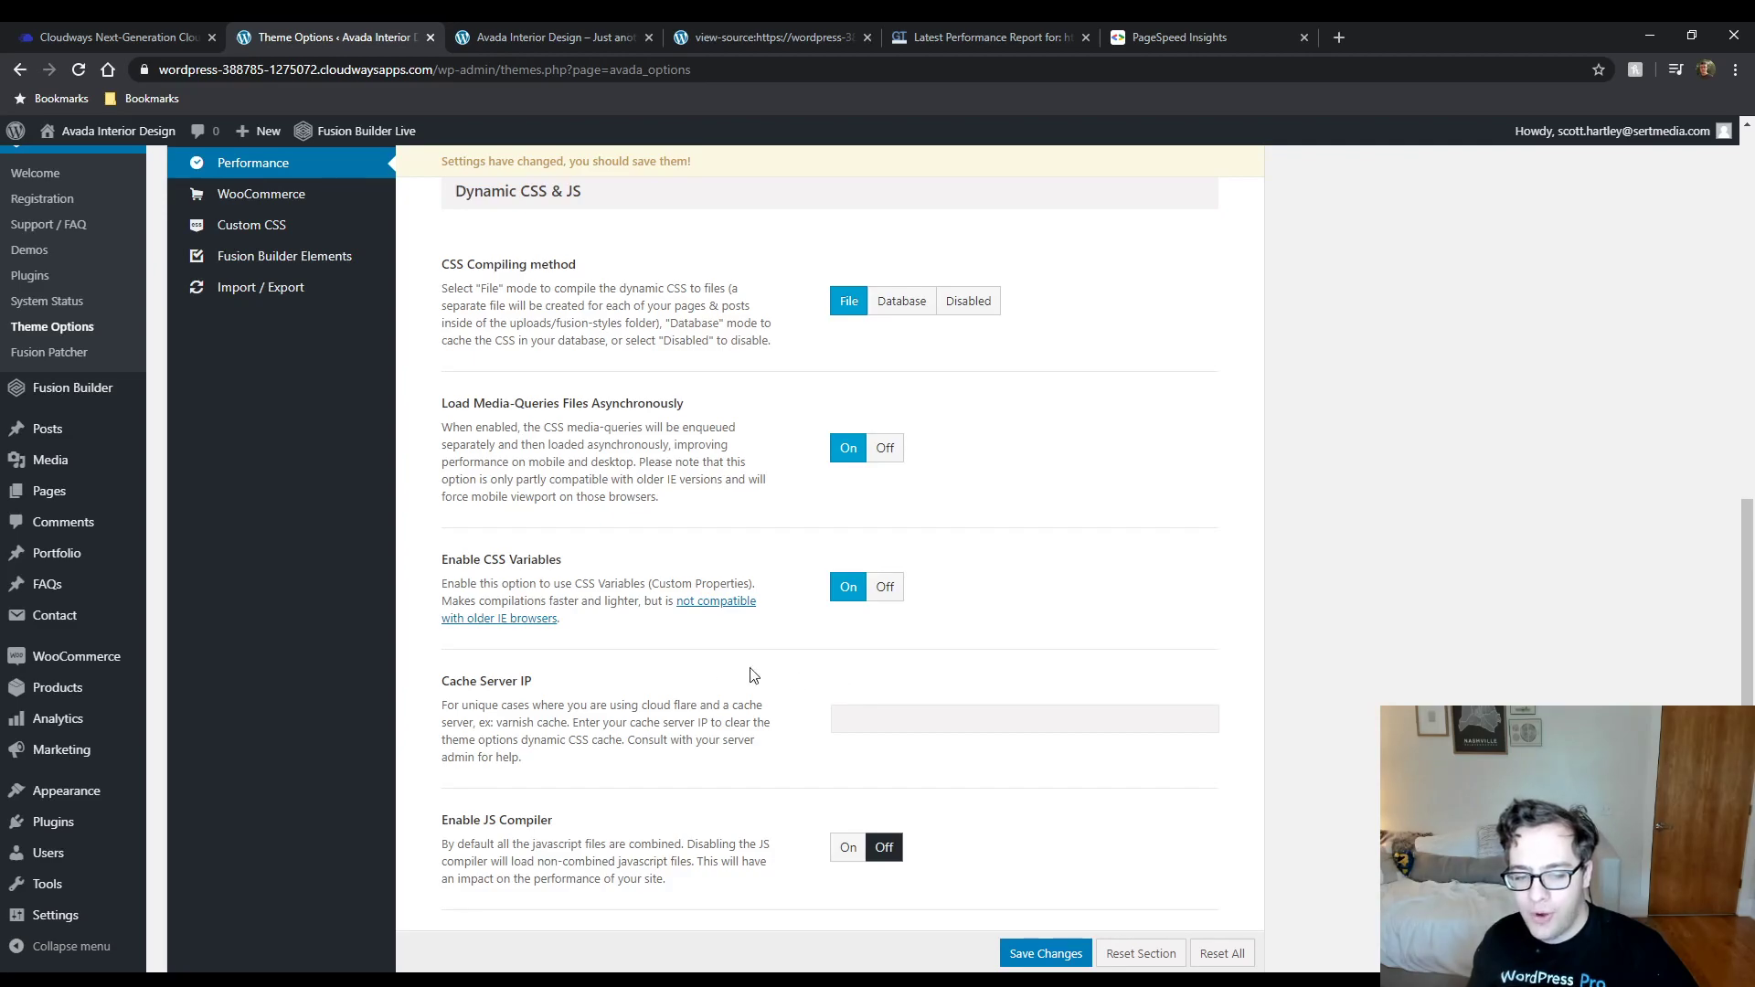
pyautogui.keyDown('ctrl'); pyautogui.click(711, 608); pyautogui.keyUp('ctrl')
pyautogui.click(521, 38)
pyautogui.moveTo(354, 644)
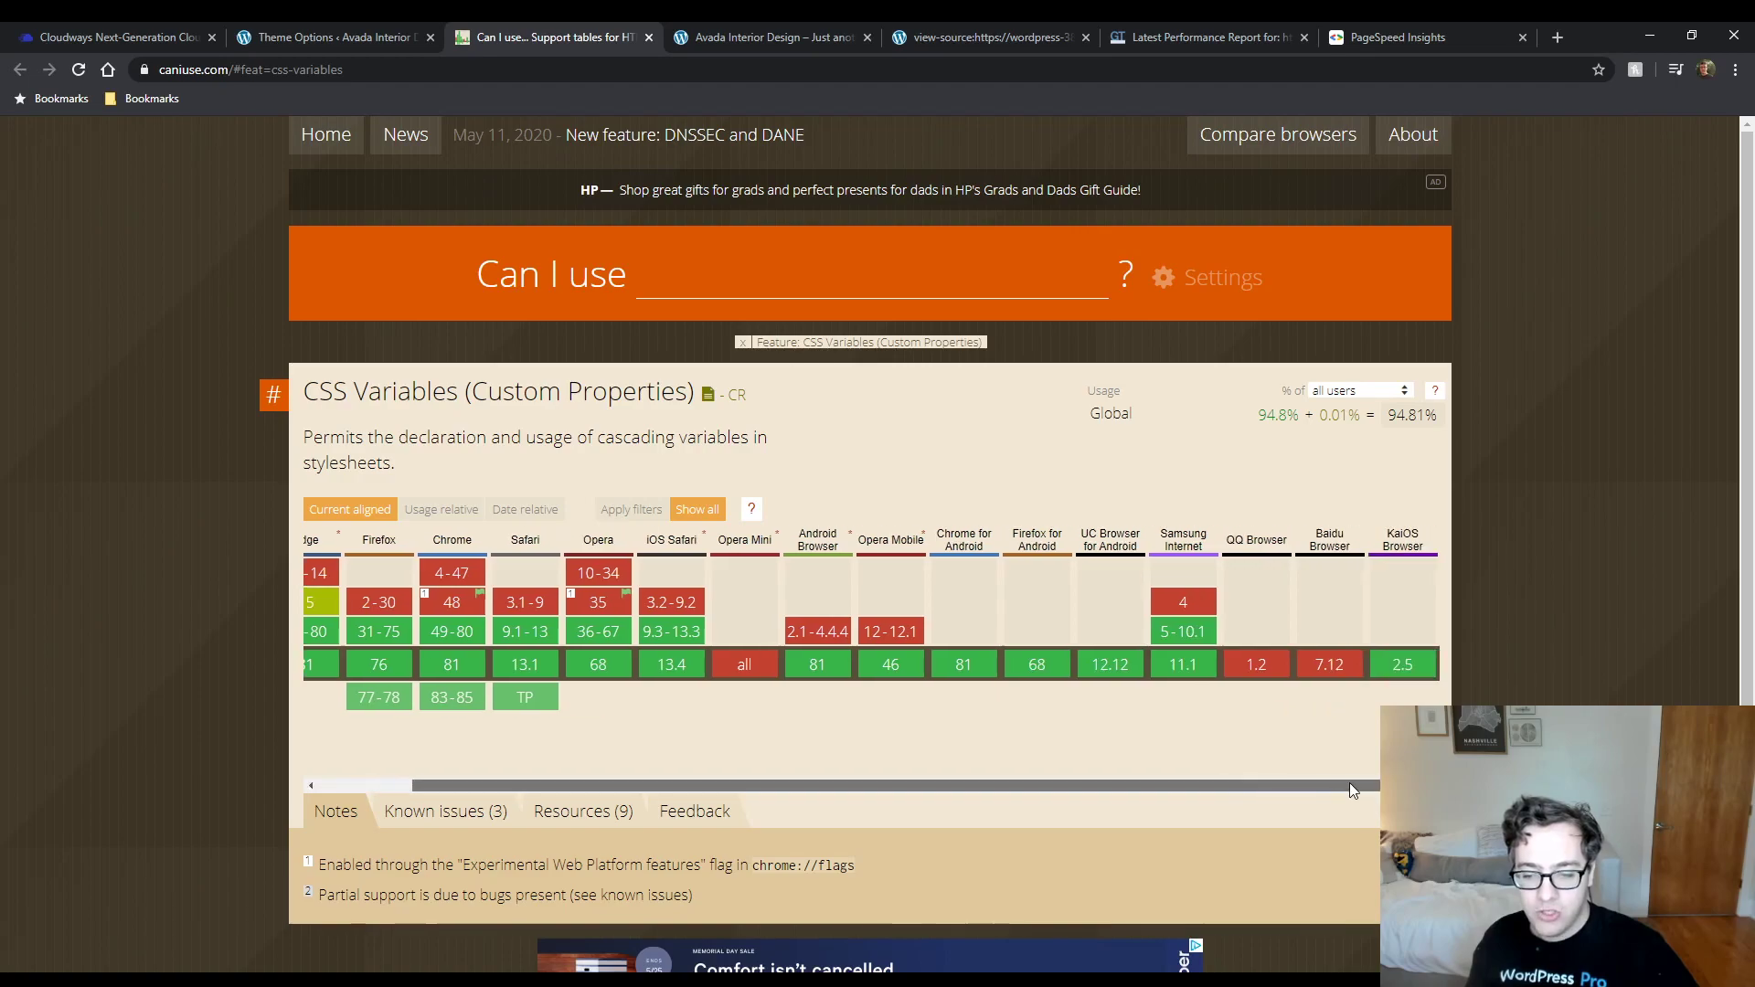
pyautogui.click(649, 36)
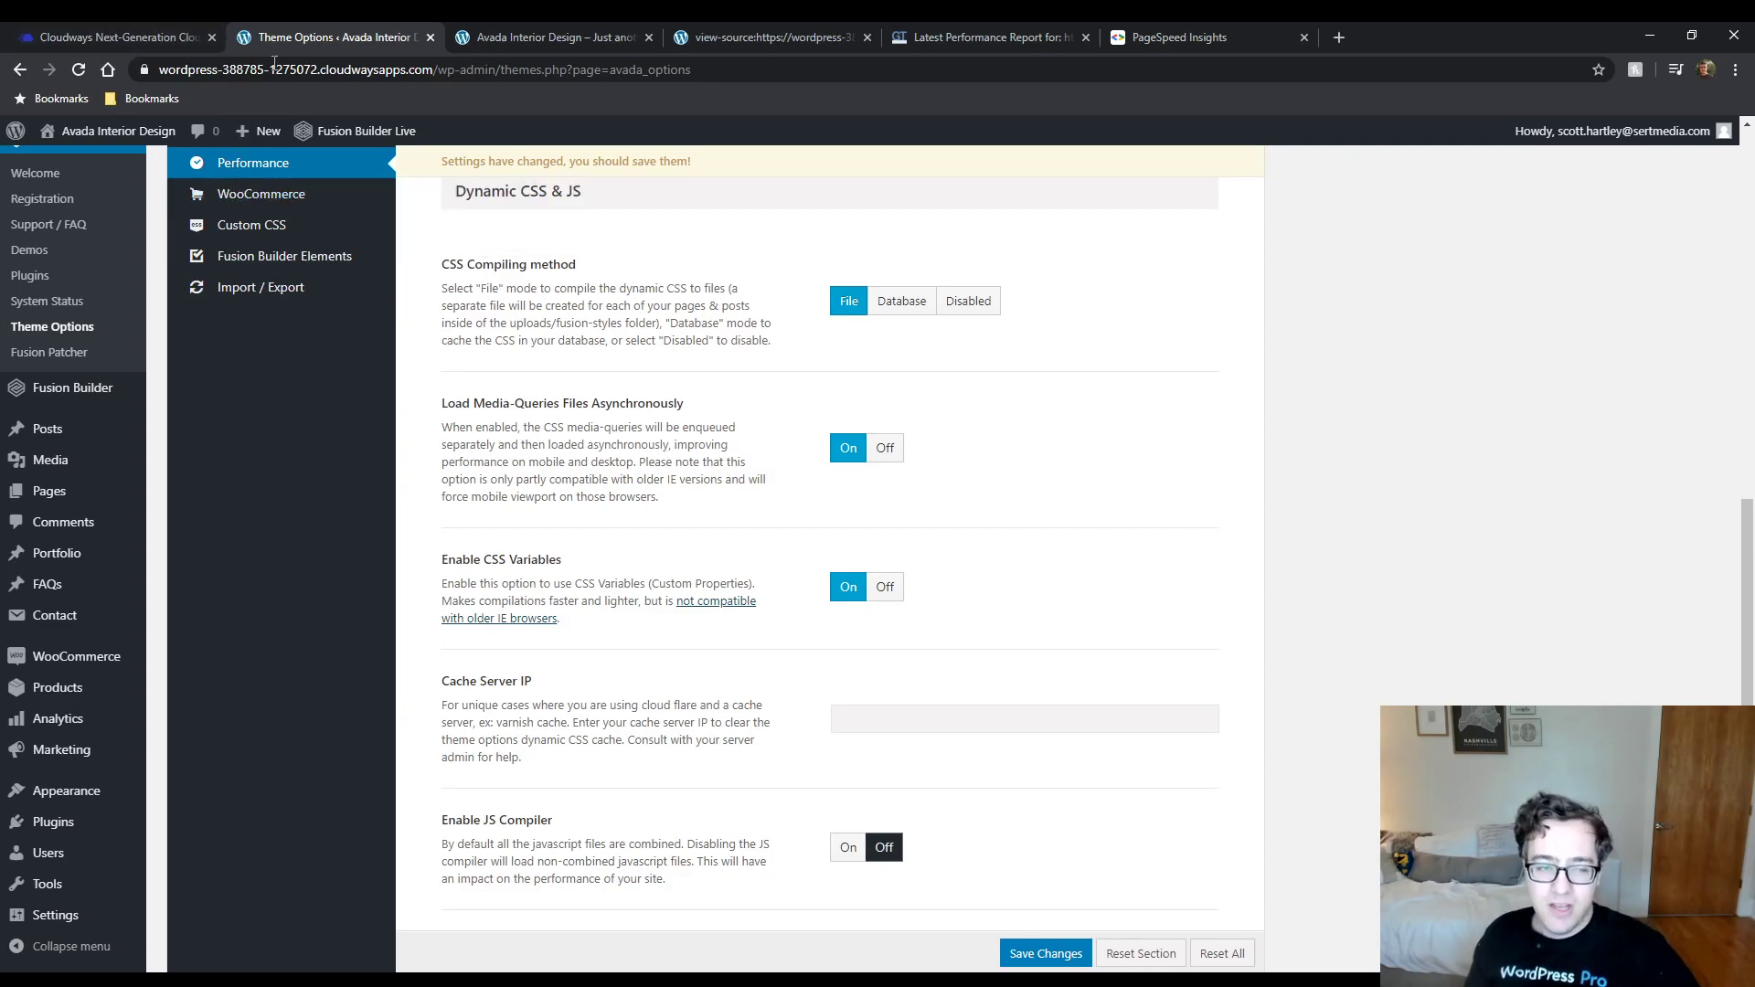
pyautogui.click(471, 36)
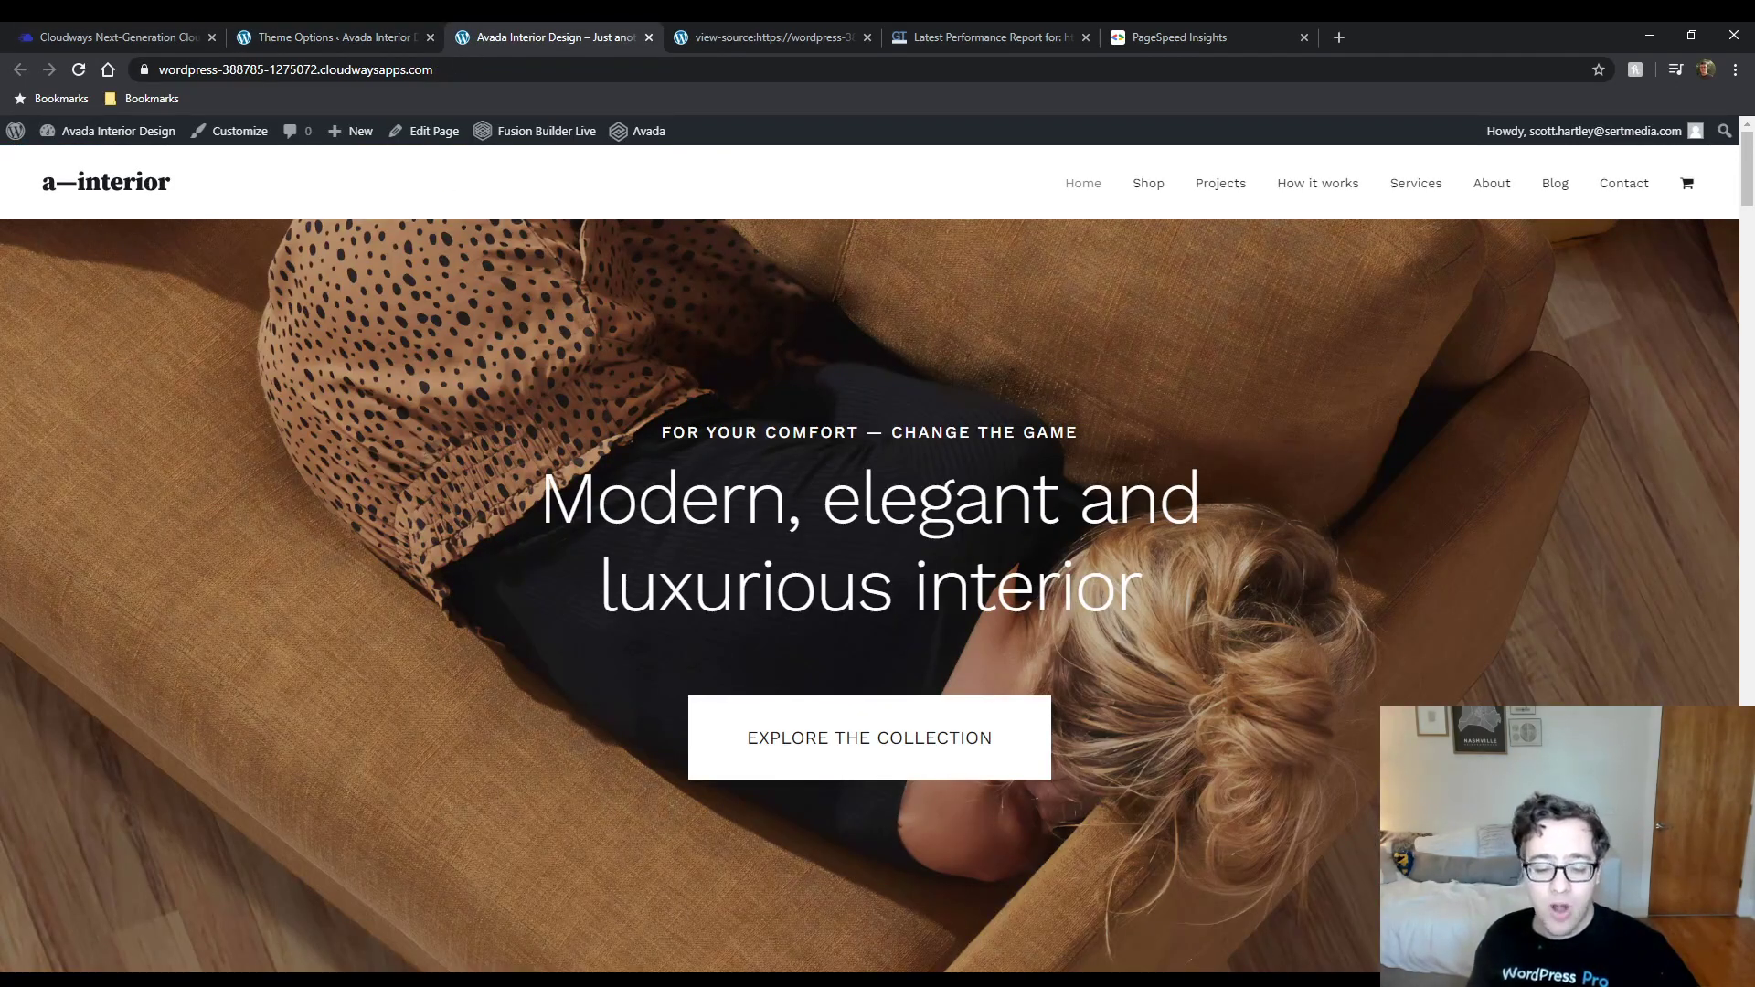
pyautogui.click(681, 982)
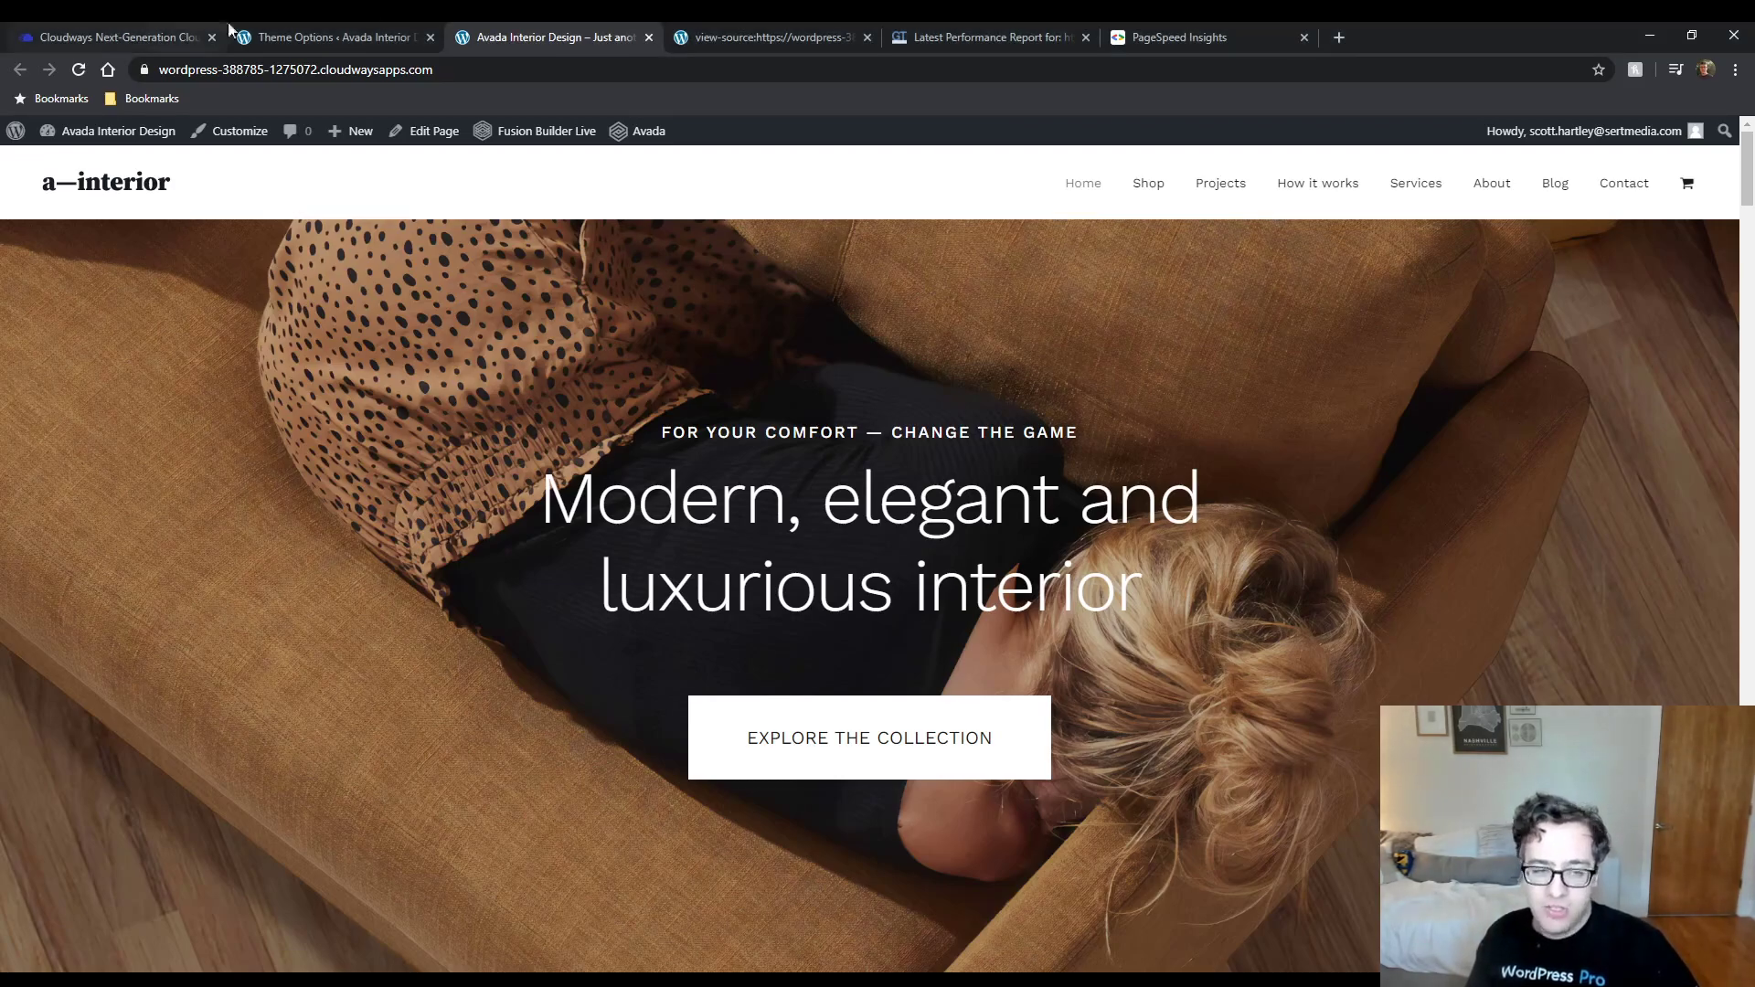
pyautogui.click(335, 37)
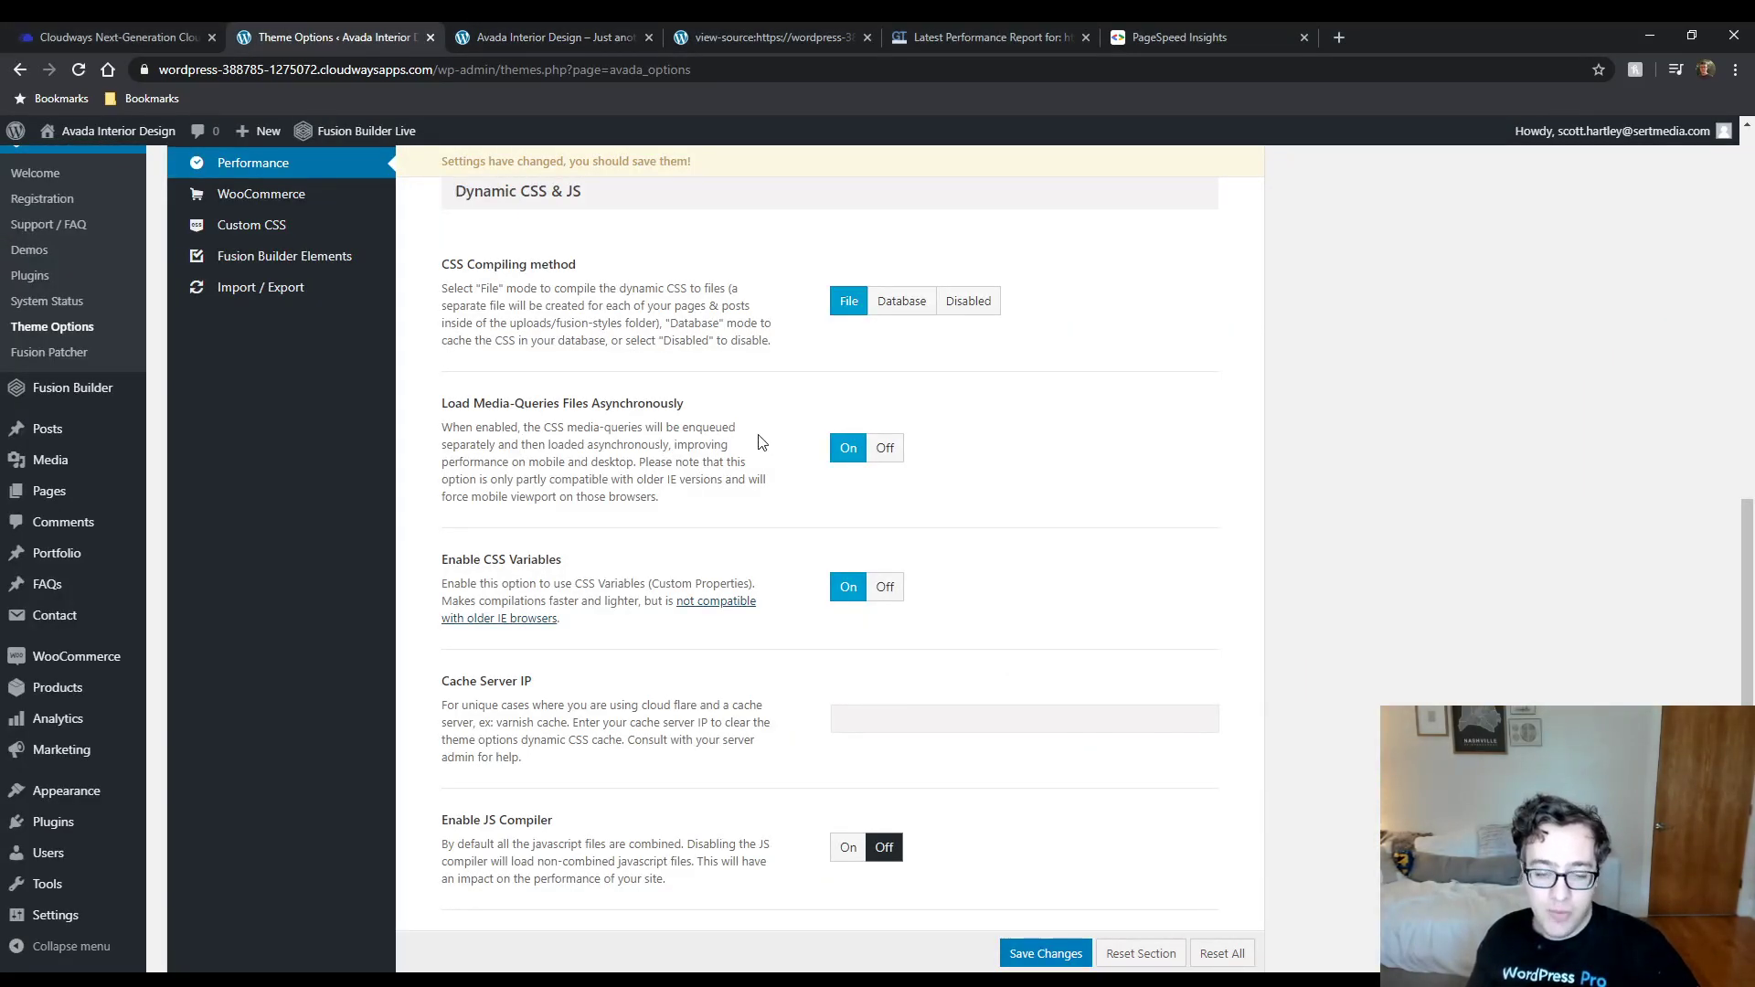
# For the Cache Server IP option, copy the application's public IP from its access details in Cloudways.
pyautogui.scroll(-3, 804, 494)
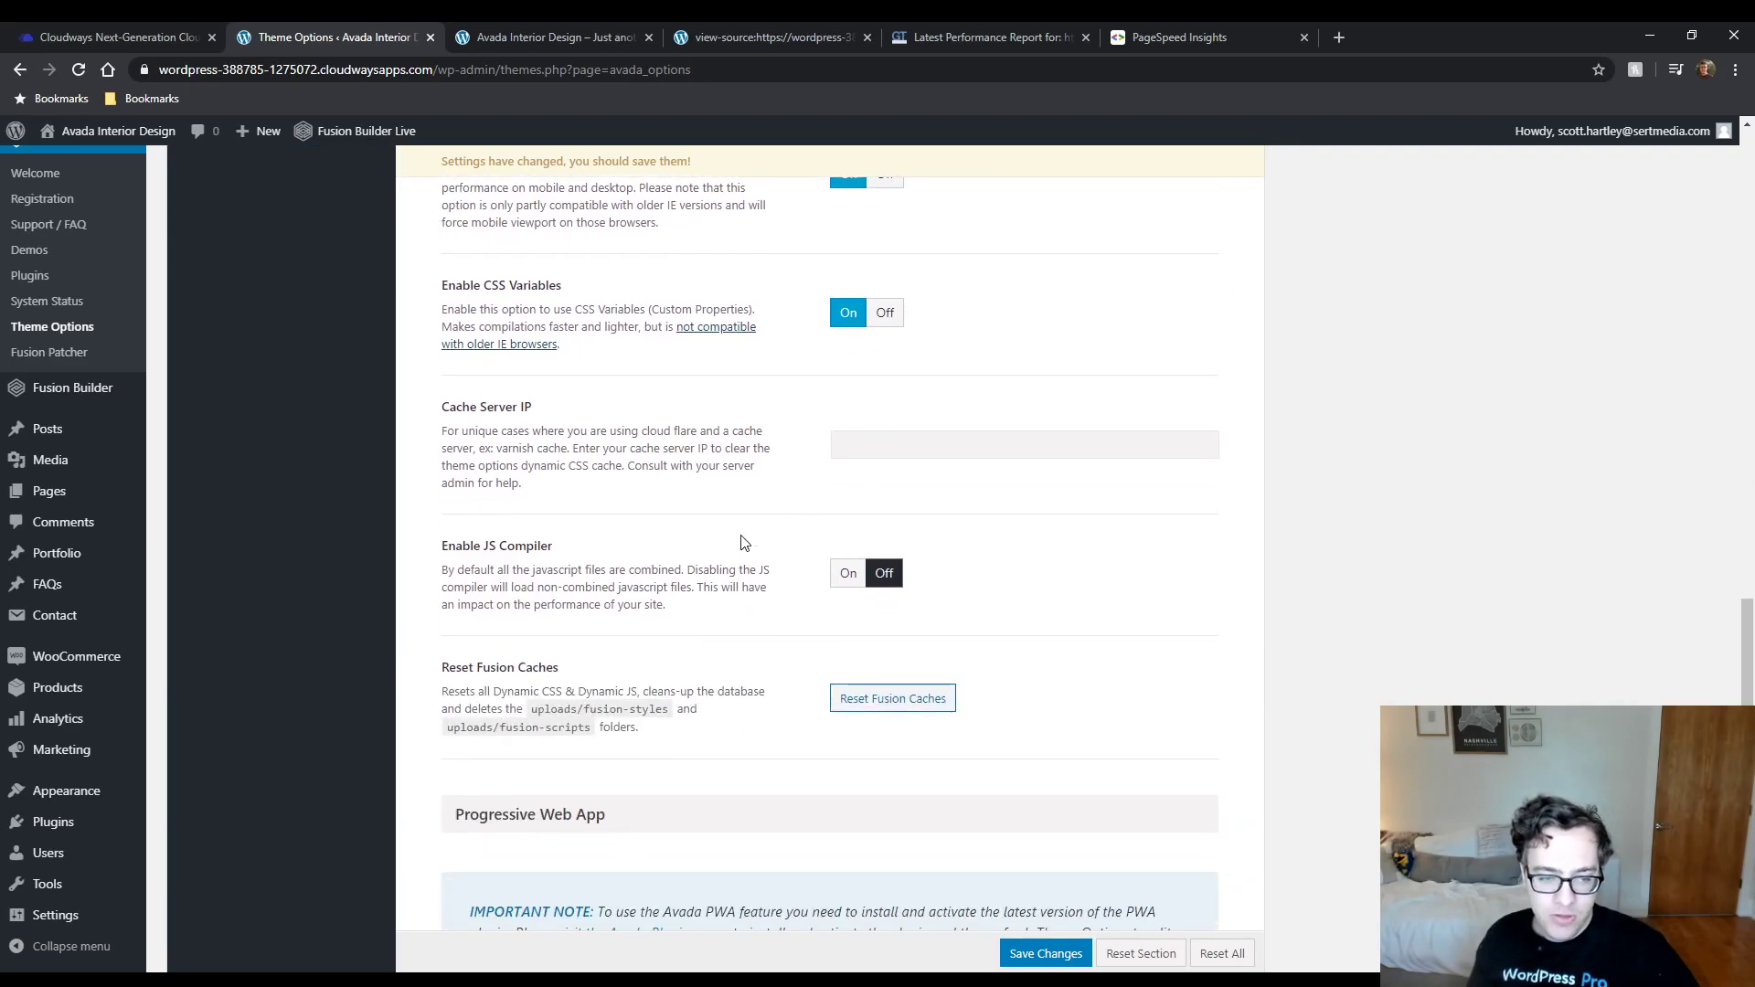
pyautogui.moveTo(532, 408); pyautogui.dragTo(443, 416)
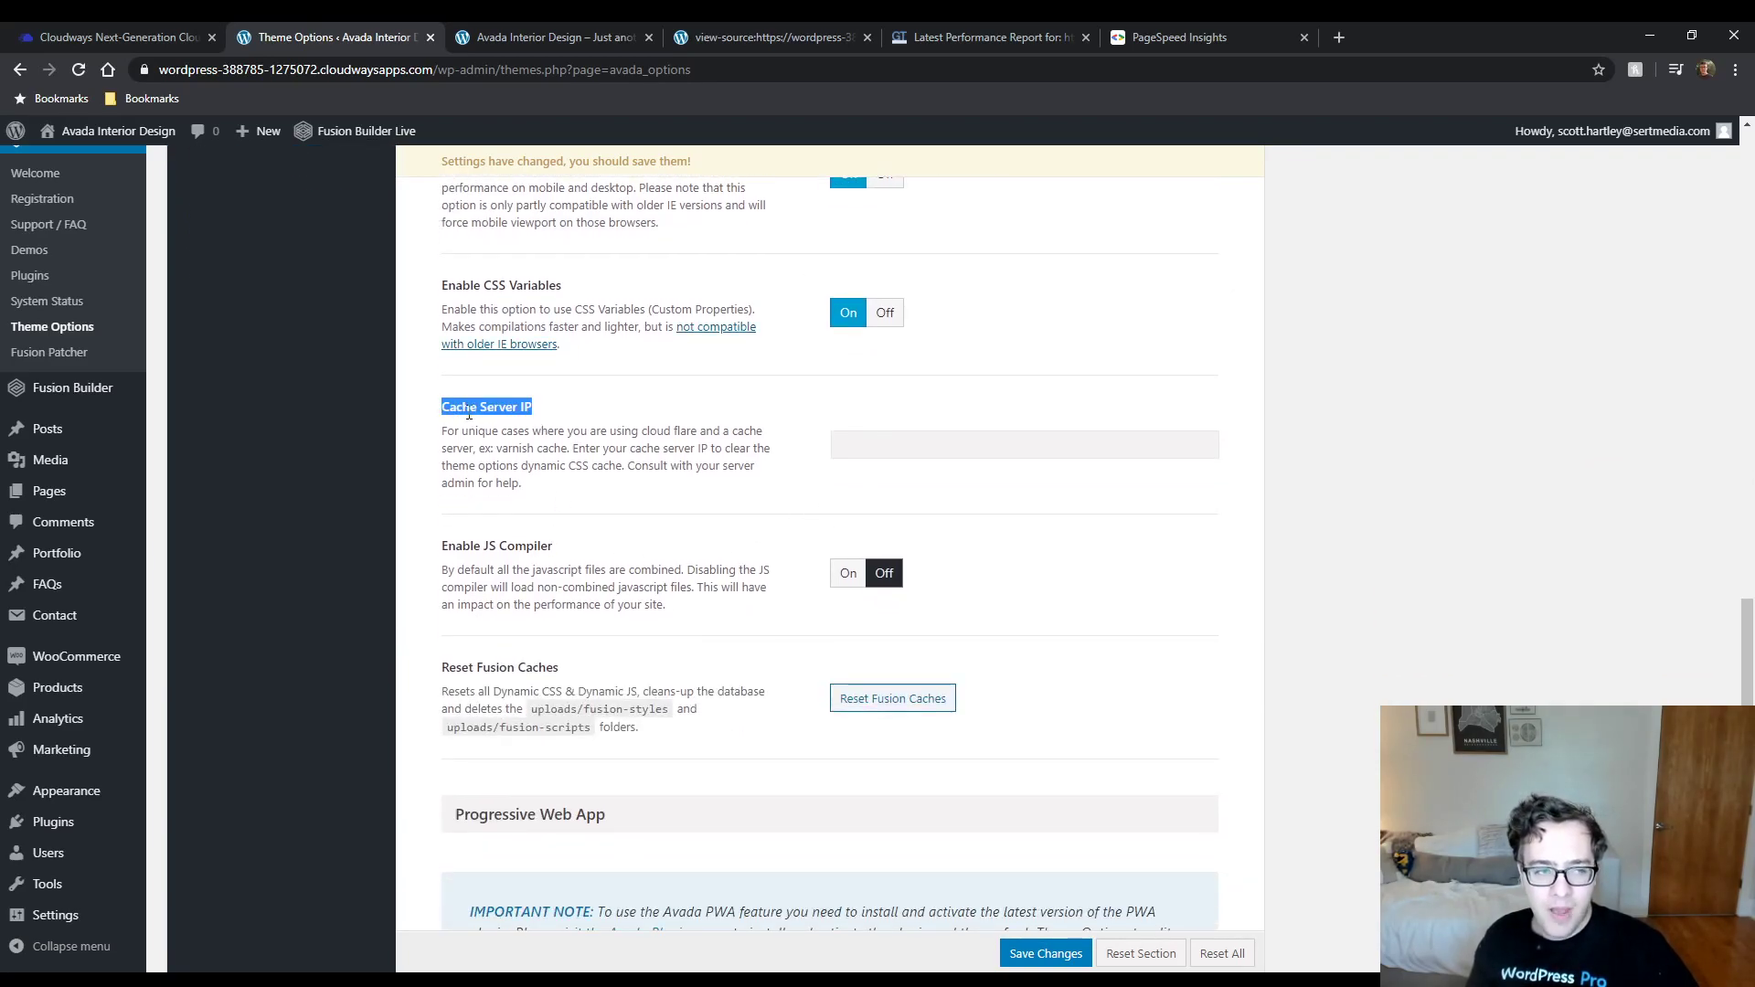
pyautogui.click(182, 40)
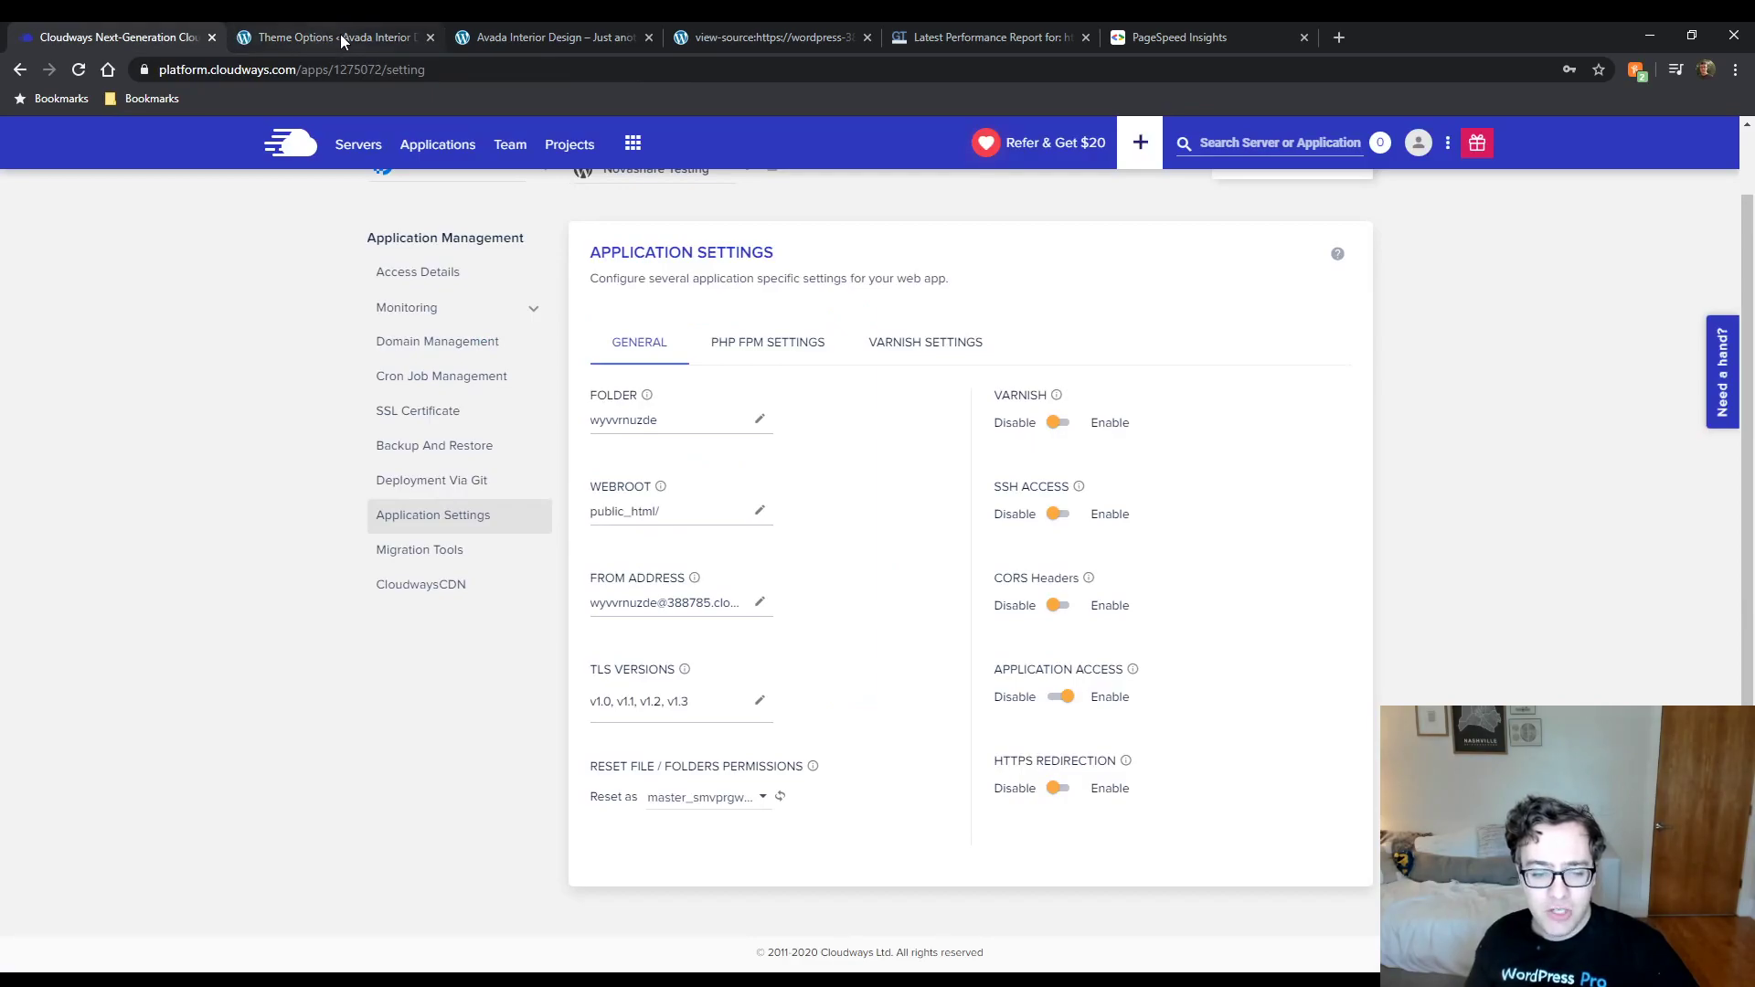
pyautogui.click(462, 274)
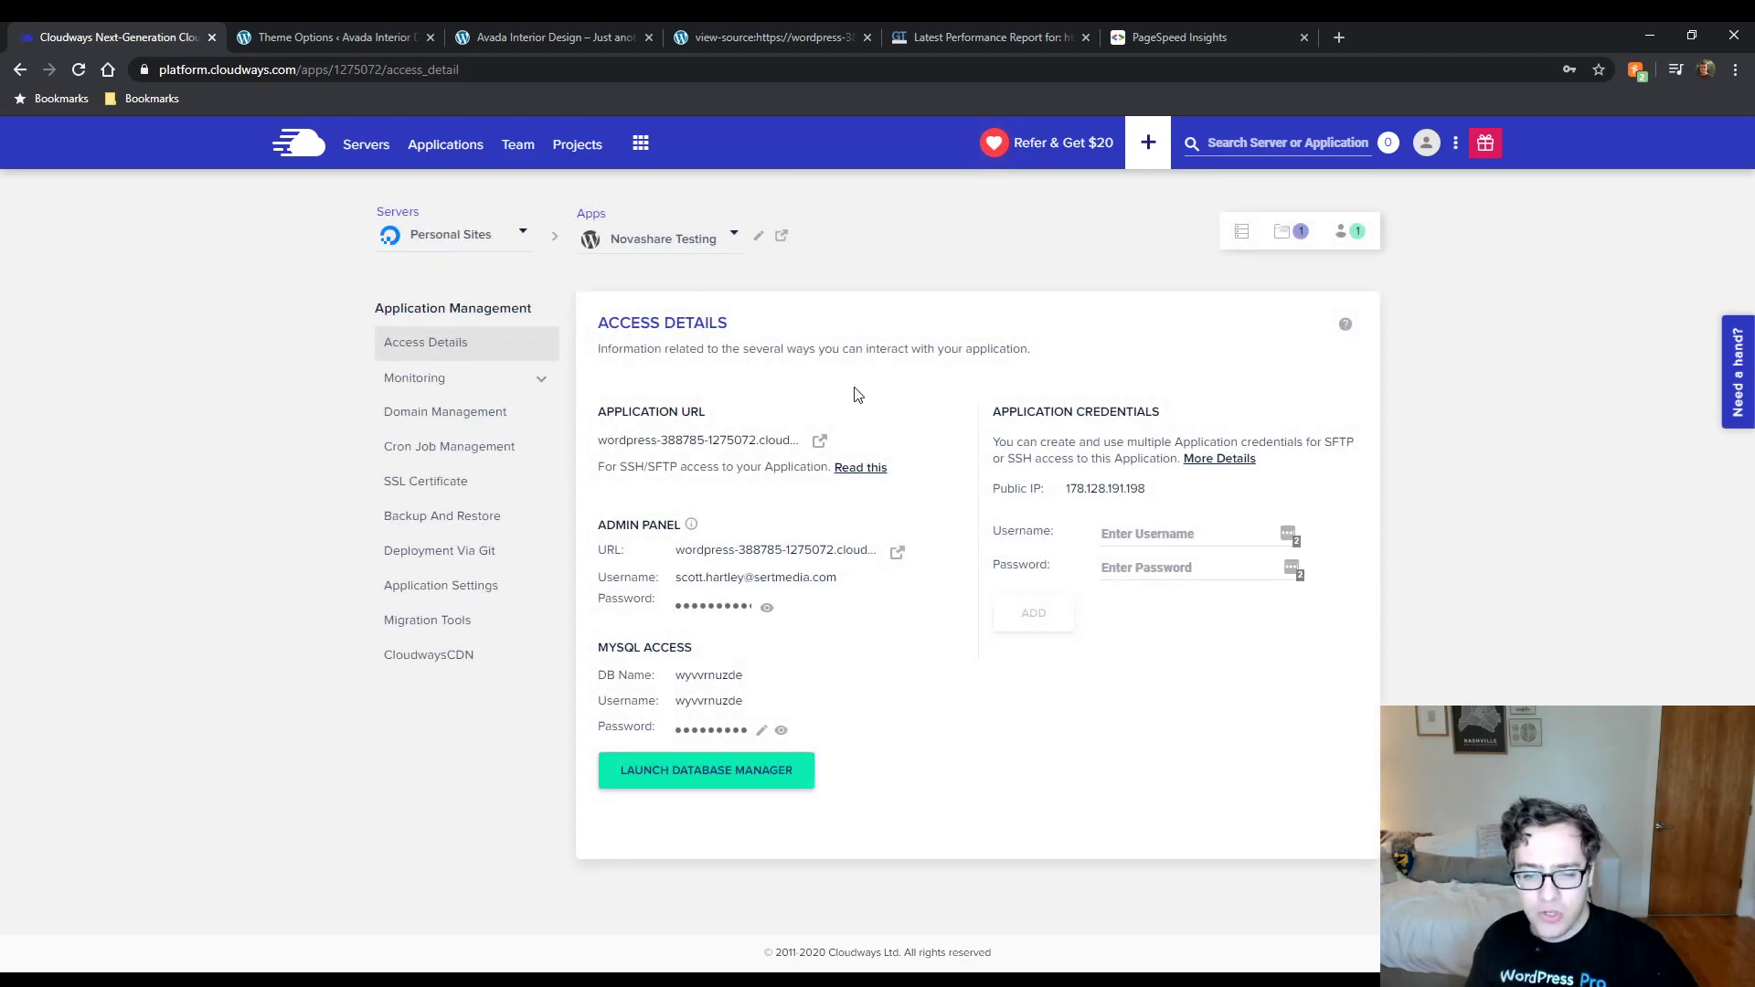
pyautogui.click(1097, 490)
# Back in Theme Options, set Cache Server IP to 178.128.191.198 and Enable JS Compiler to On, and save the changes.
pyautogui.click(340, 36)
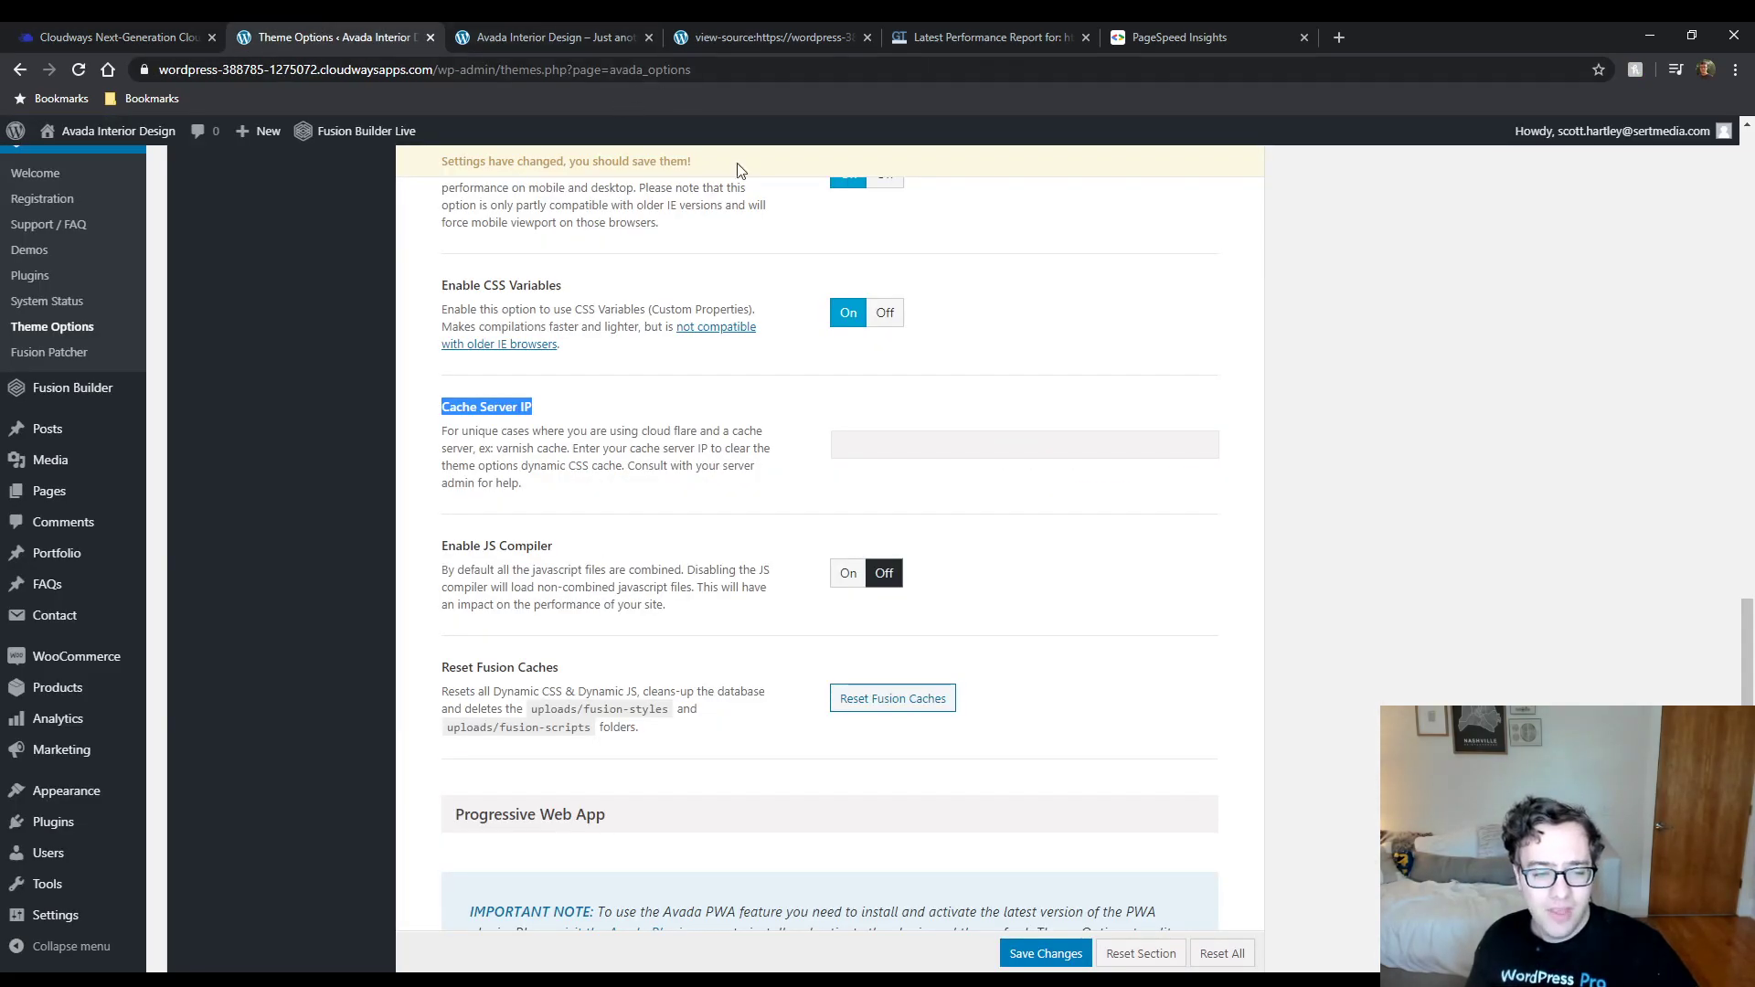
pyautogui.click(919, 438)
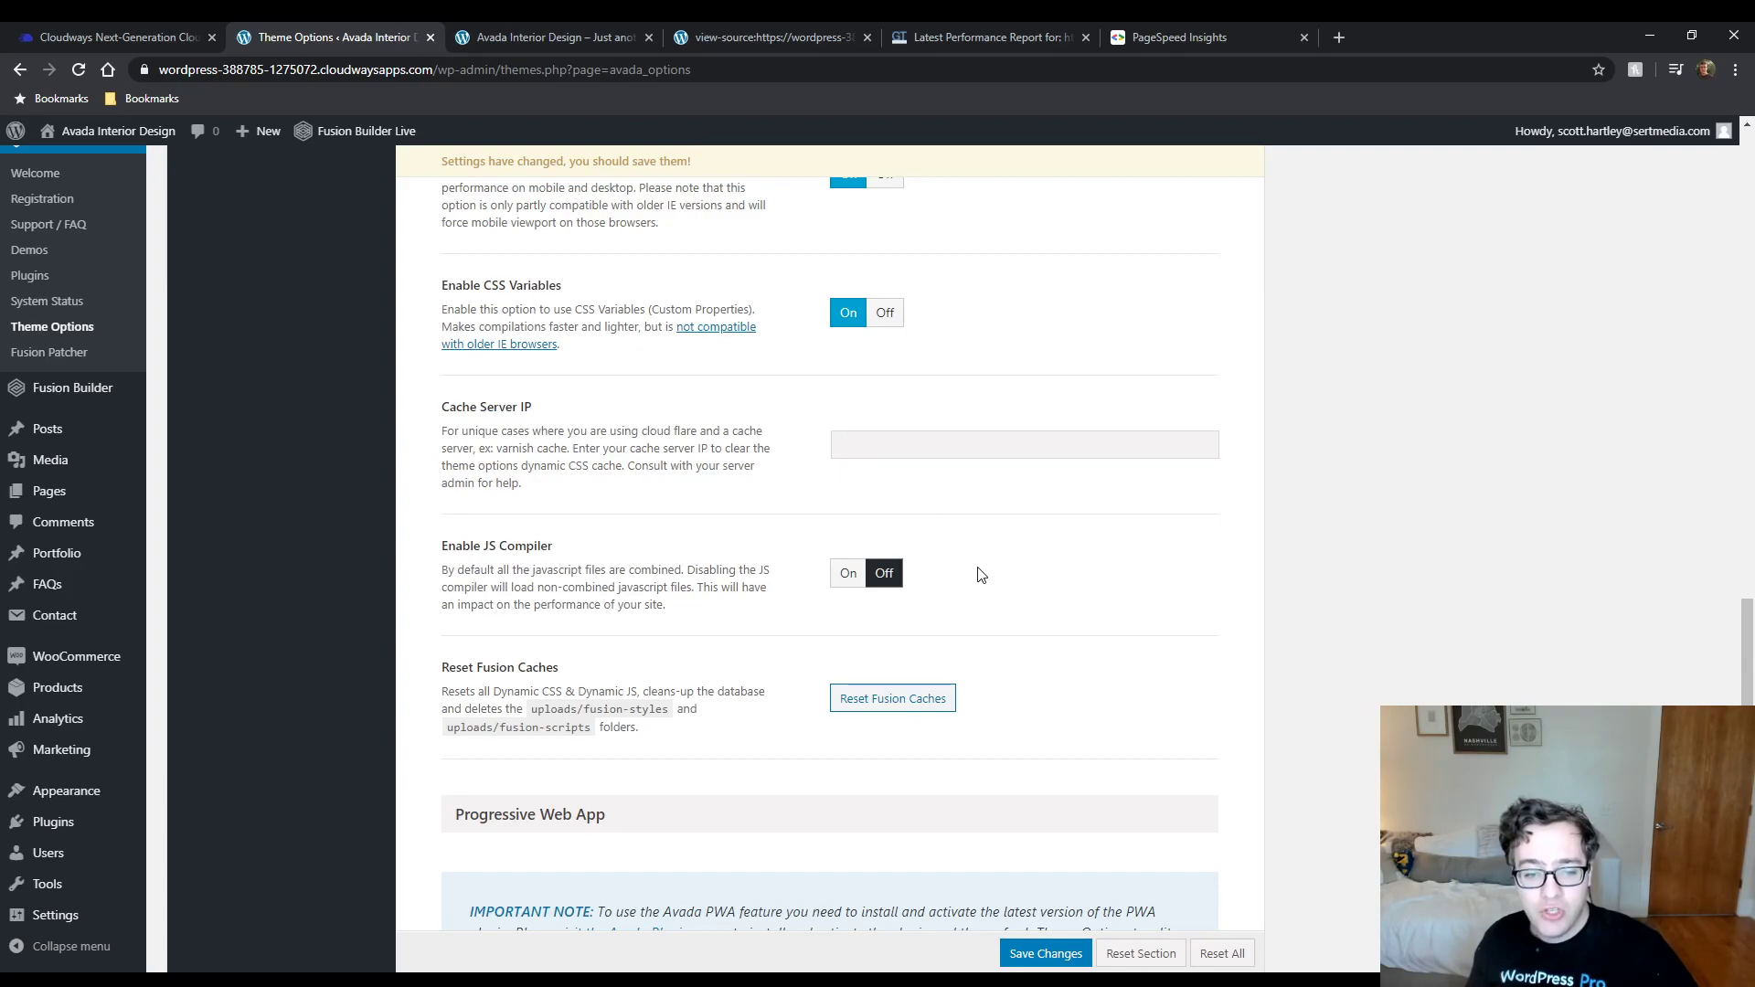
pyautogui.write('178.128.191.198')
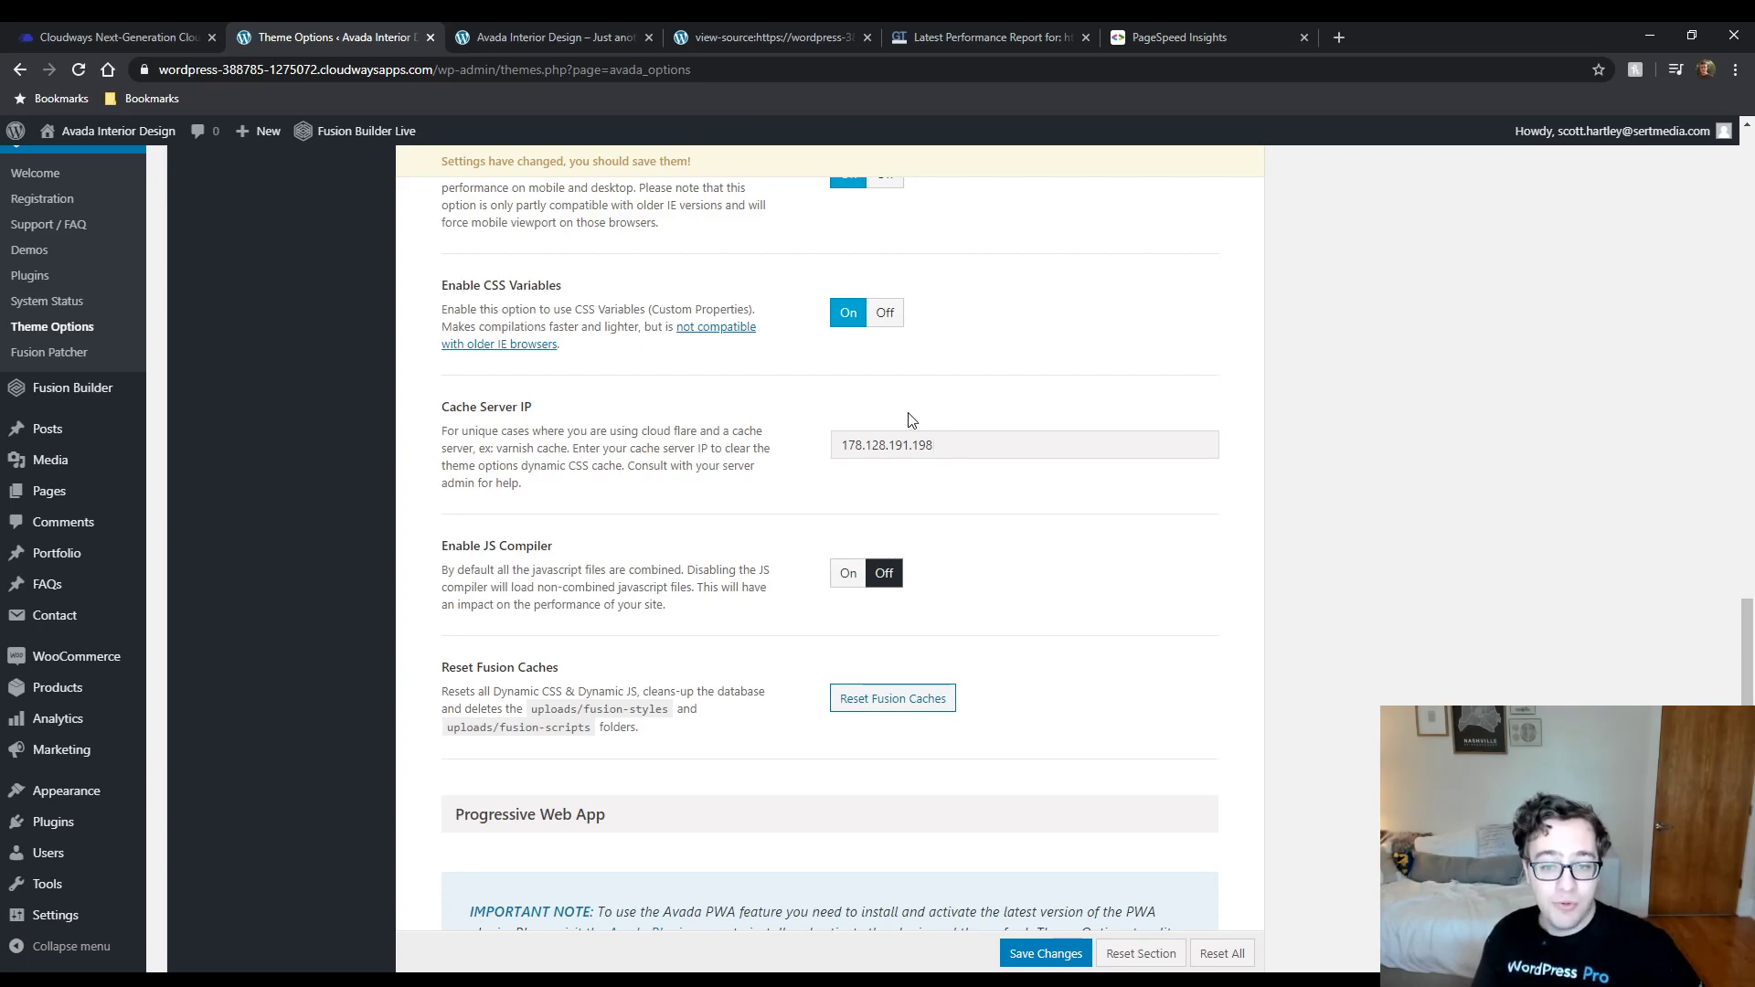
pyautogui.click(849, 573)
pyautogui.click(1038, 957)
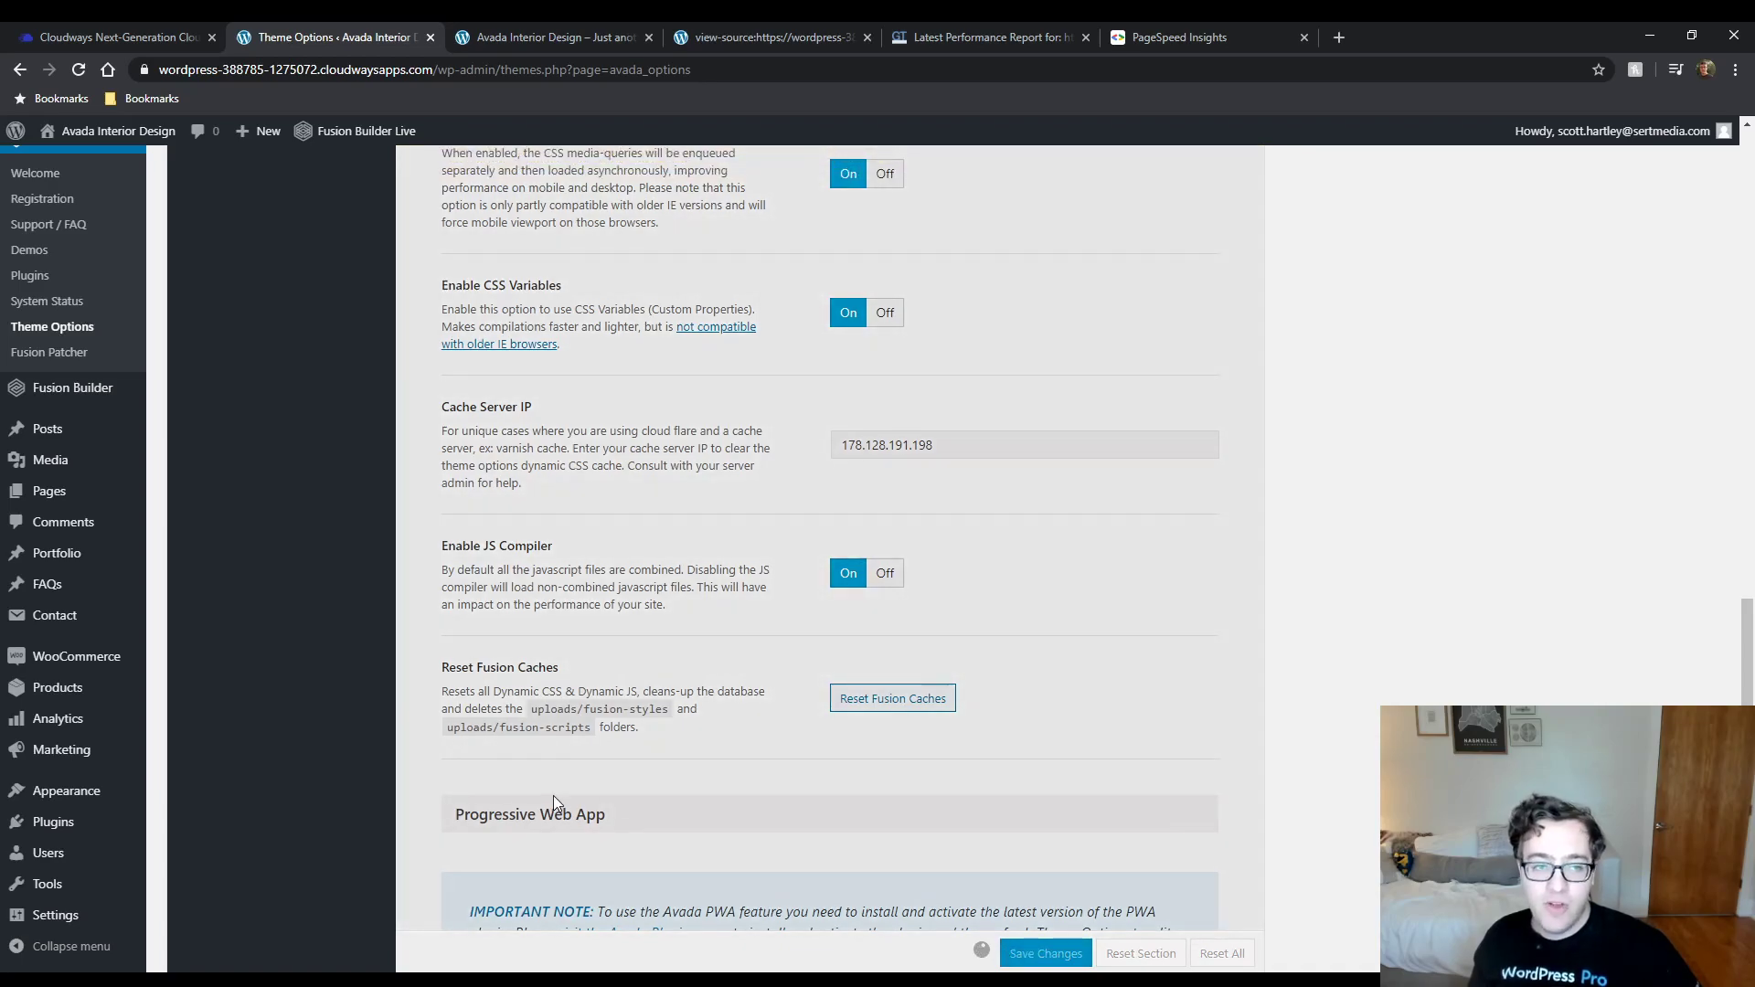
# Reload the homepage's source code and check the script links at the end of the page.
pyautogui.click(687, 27)
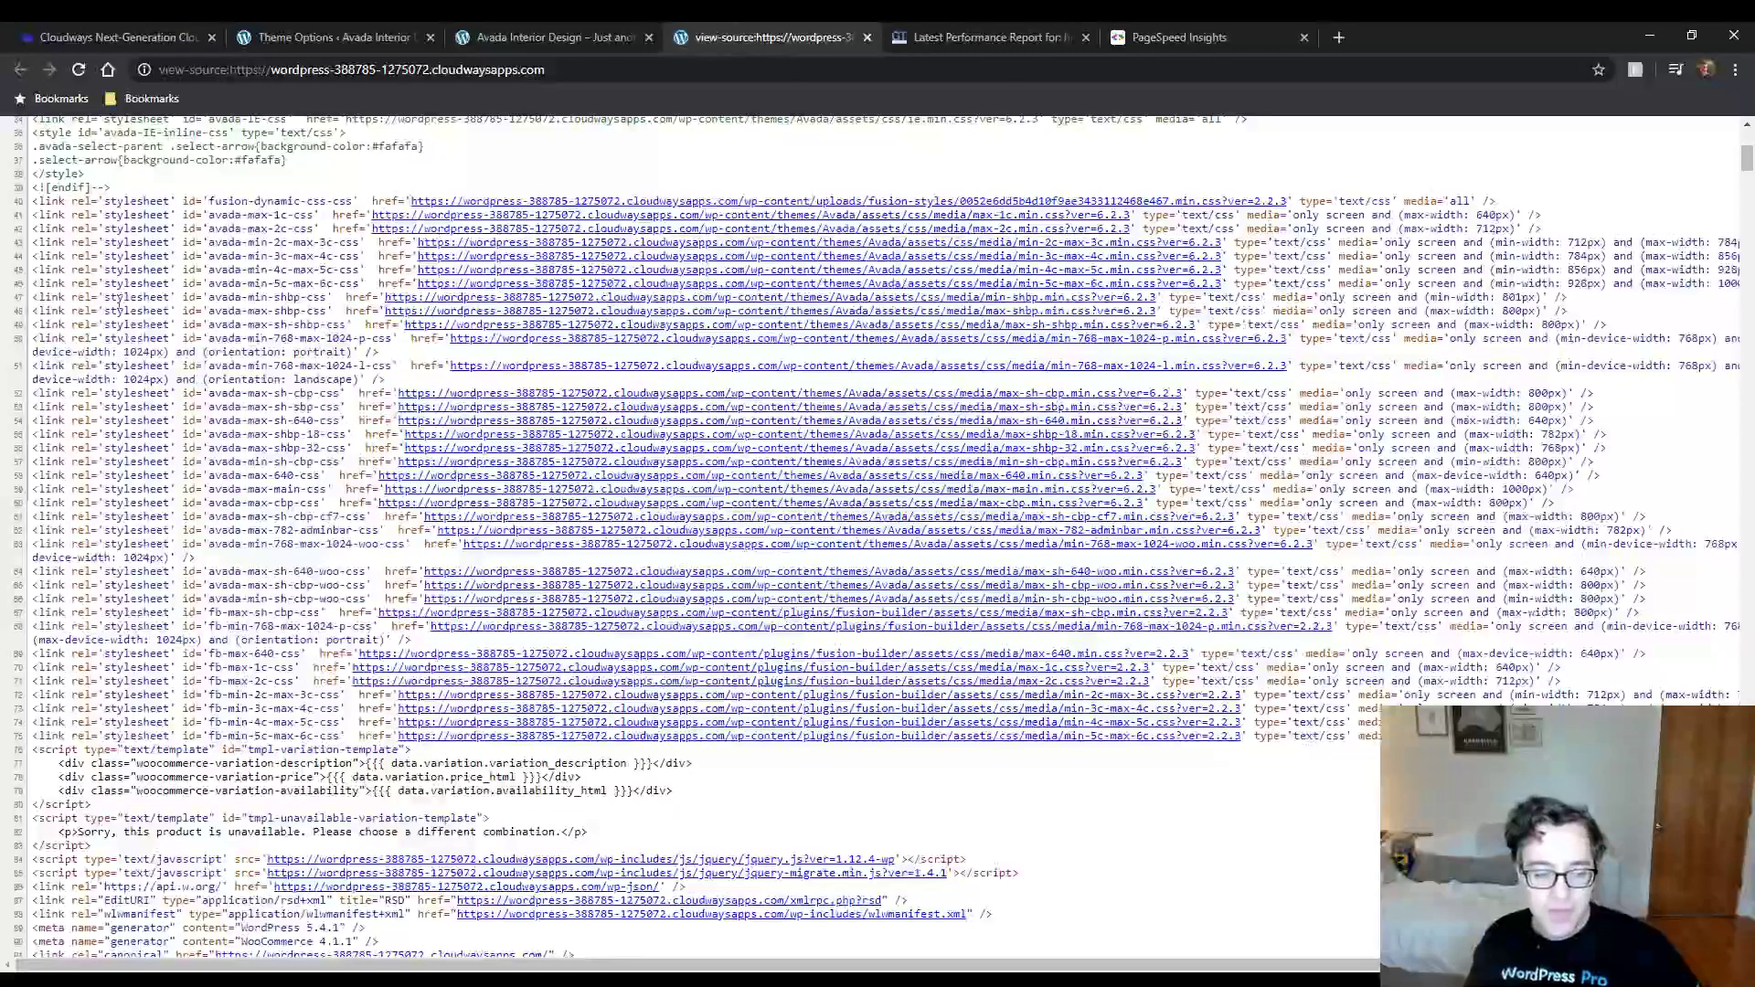
pyautogui.click(79, 70)
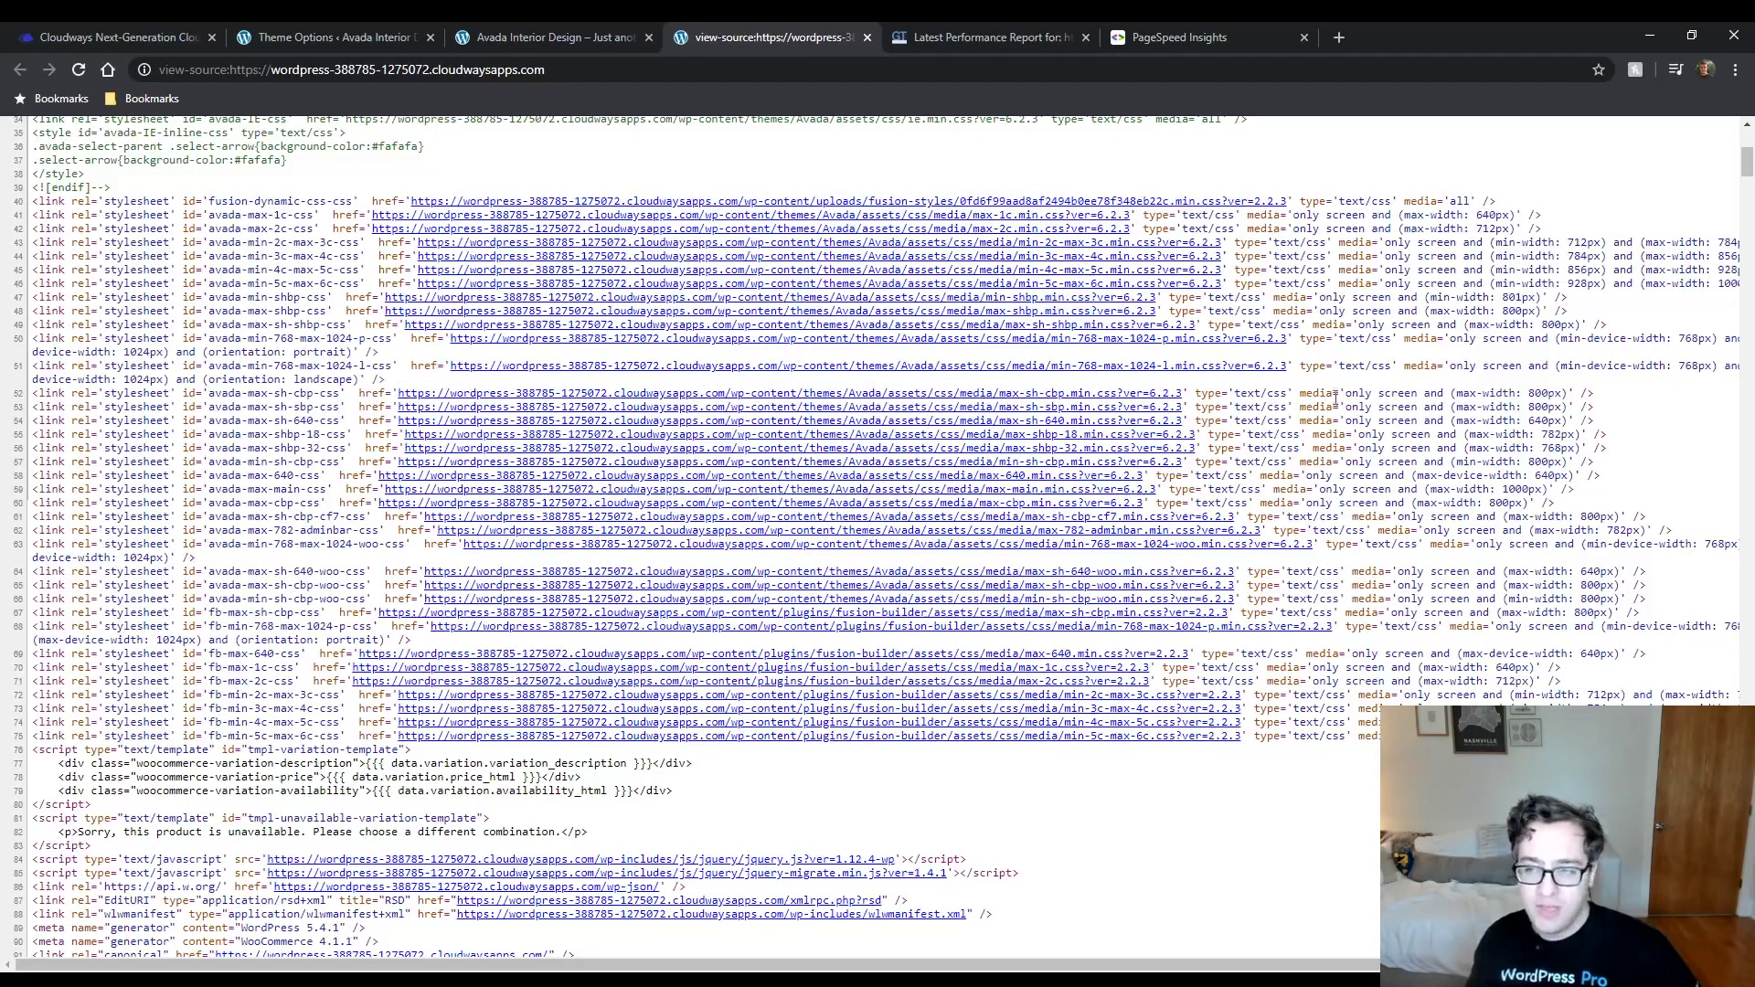
pyautogui.scroll(-8, 1302, 402)
pyautogui.moveTo(1747, 192); pyautogui.dragTo(1747, 947)
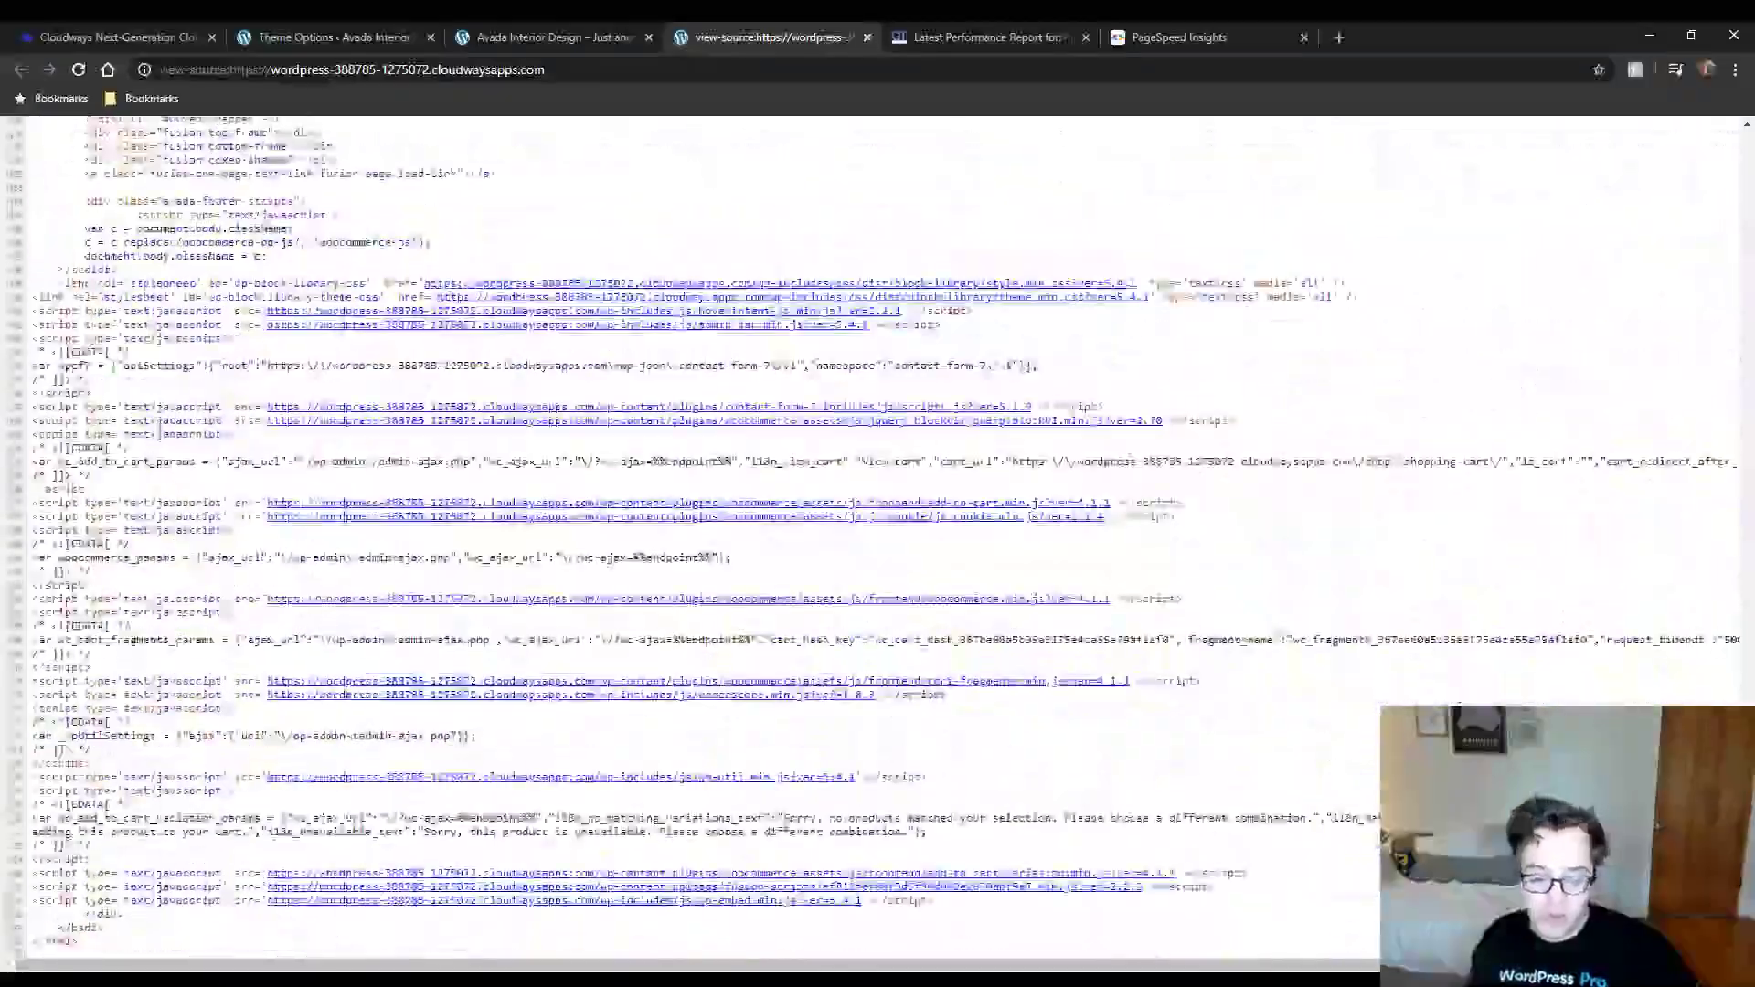
pyautogui.scroll(1, 1271, 827)
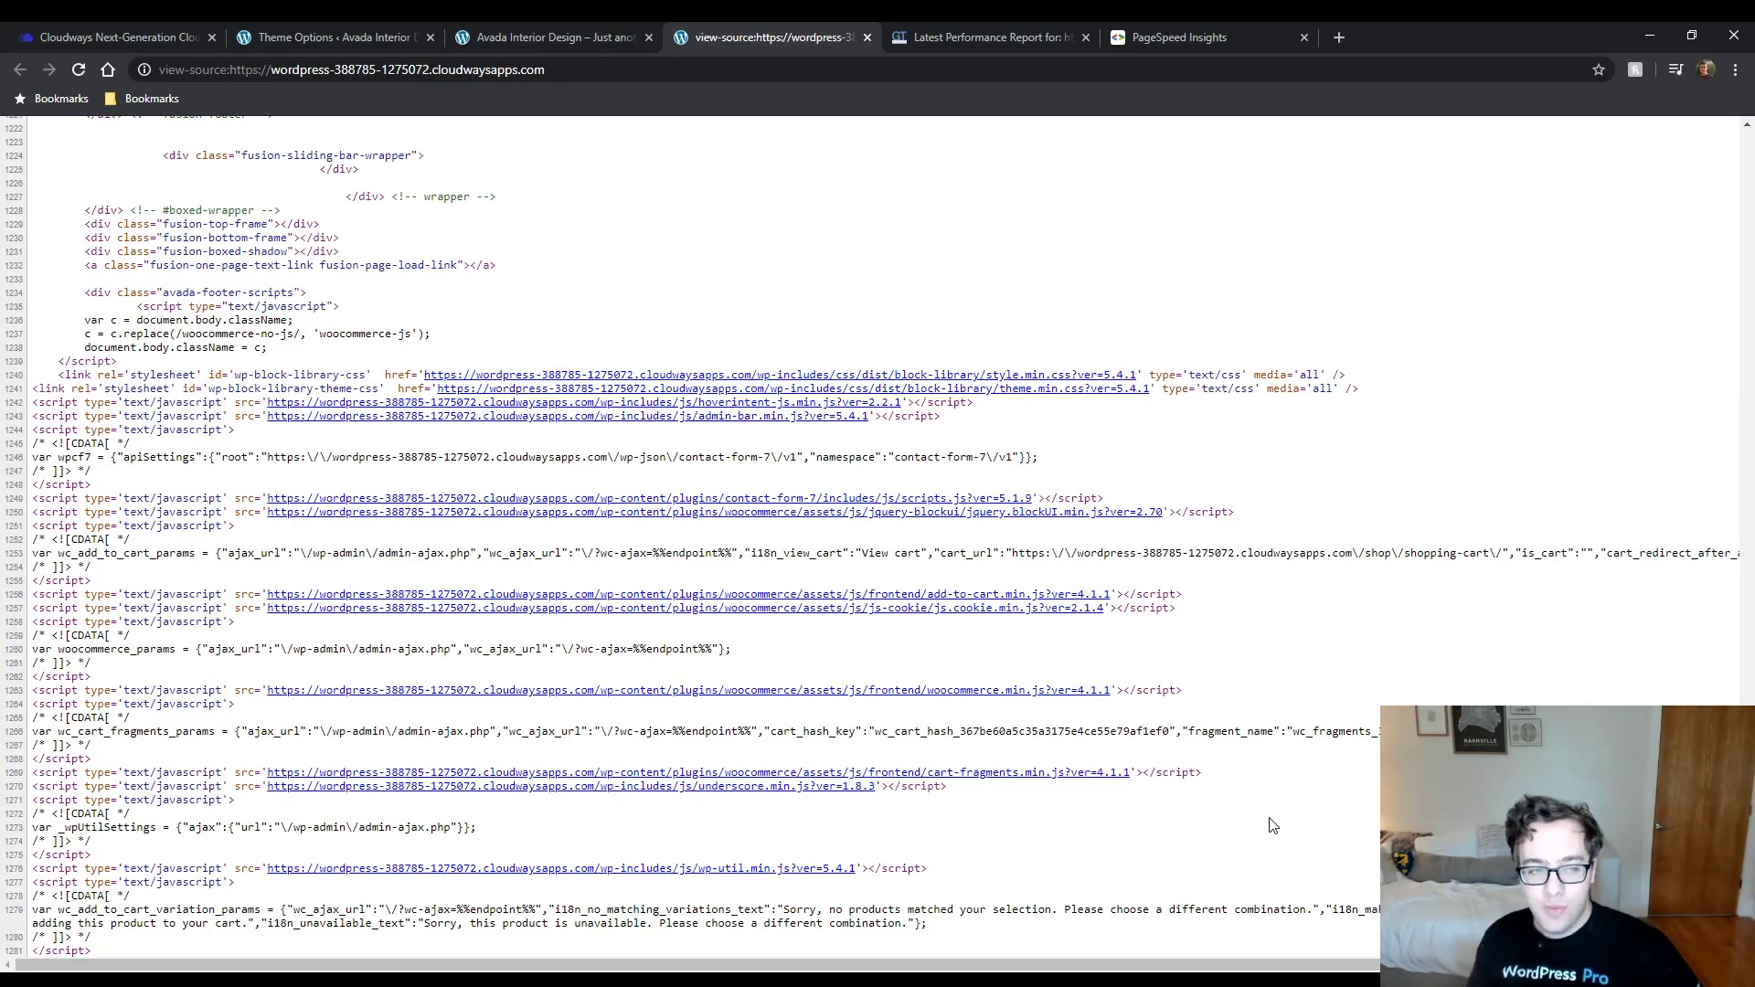
# Open the Fusion Builder settings and review which builder elements and post types are enabled.
pyautogui.click(412, 30)
pyautogui.scroll(7, 564, 526)
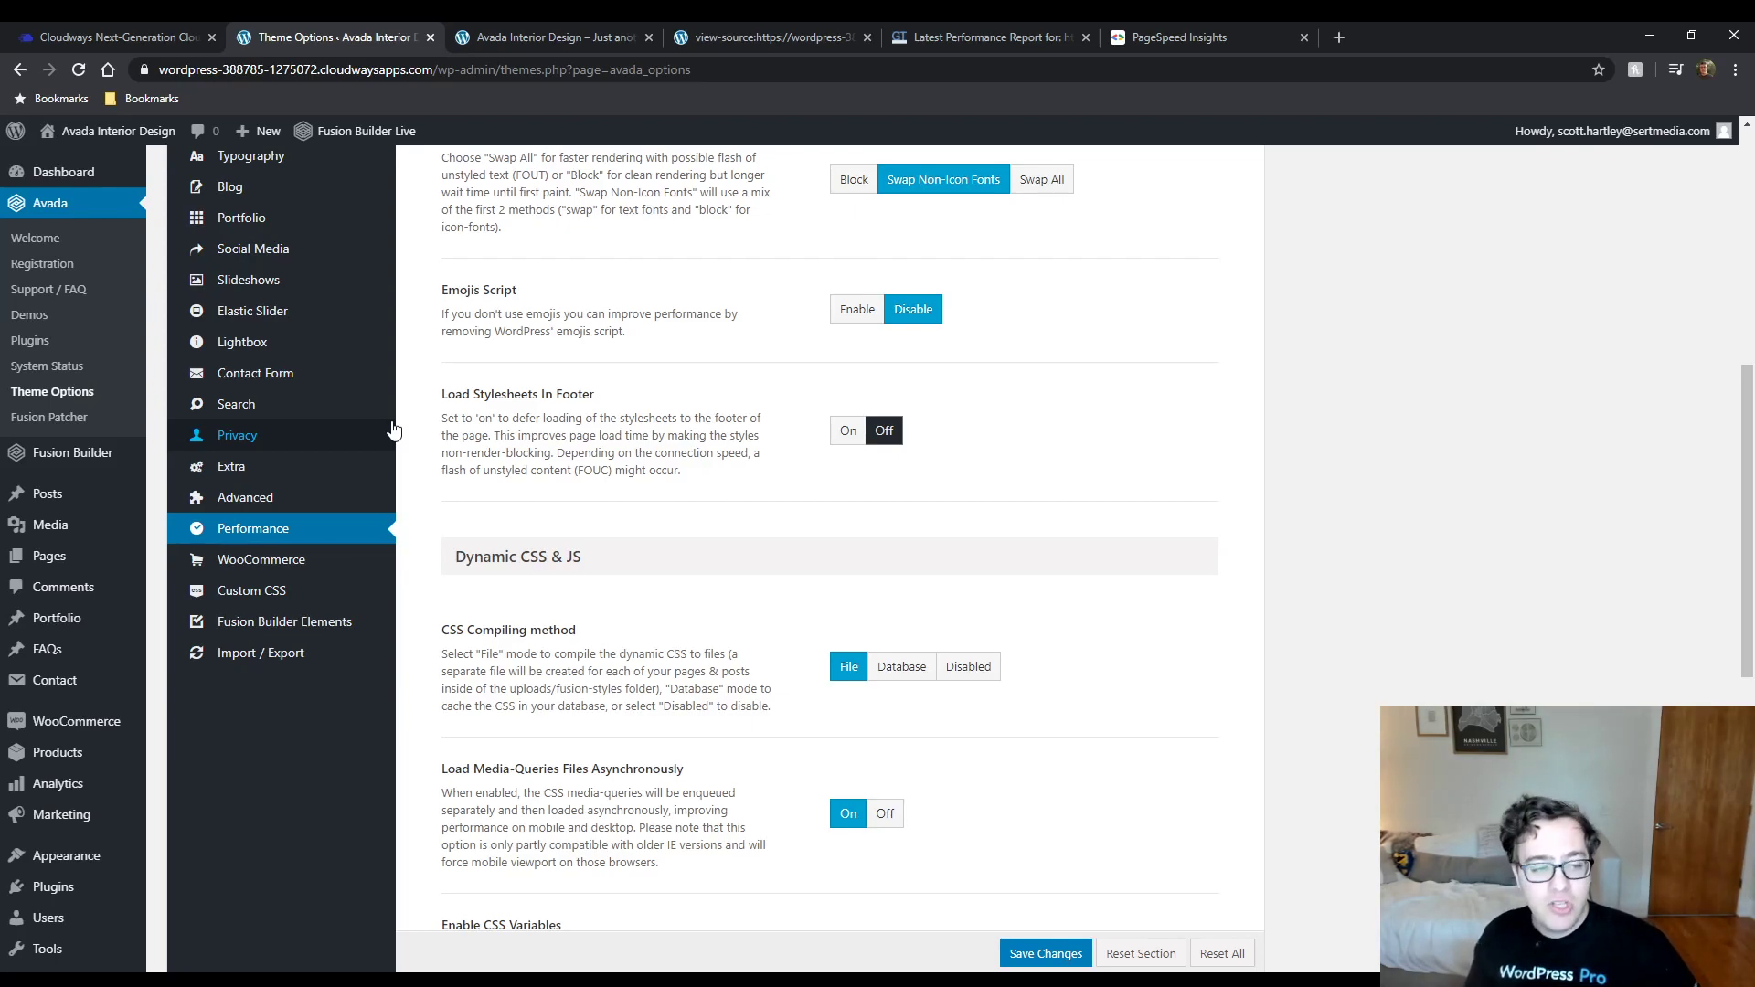
pyautogui.moveTo(114, 457)
pyautogui.click(195, 515)
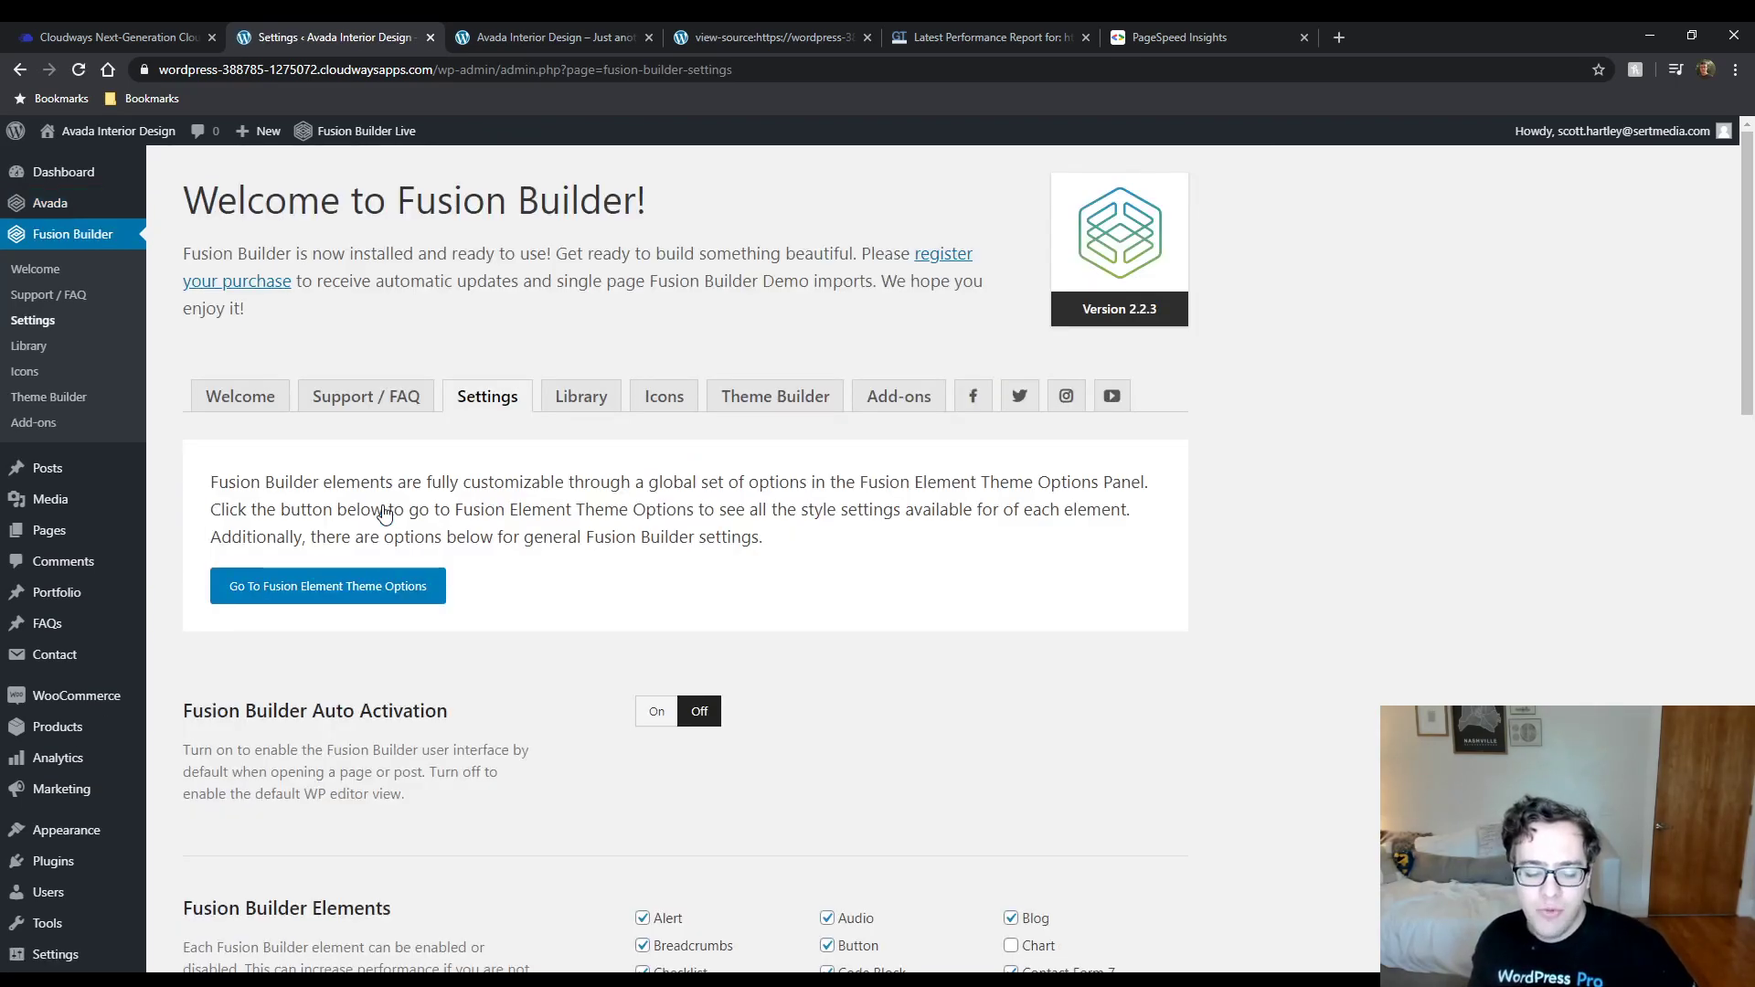
pyautogui.scroll(-10, 384, 514)
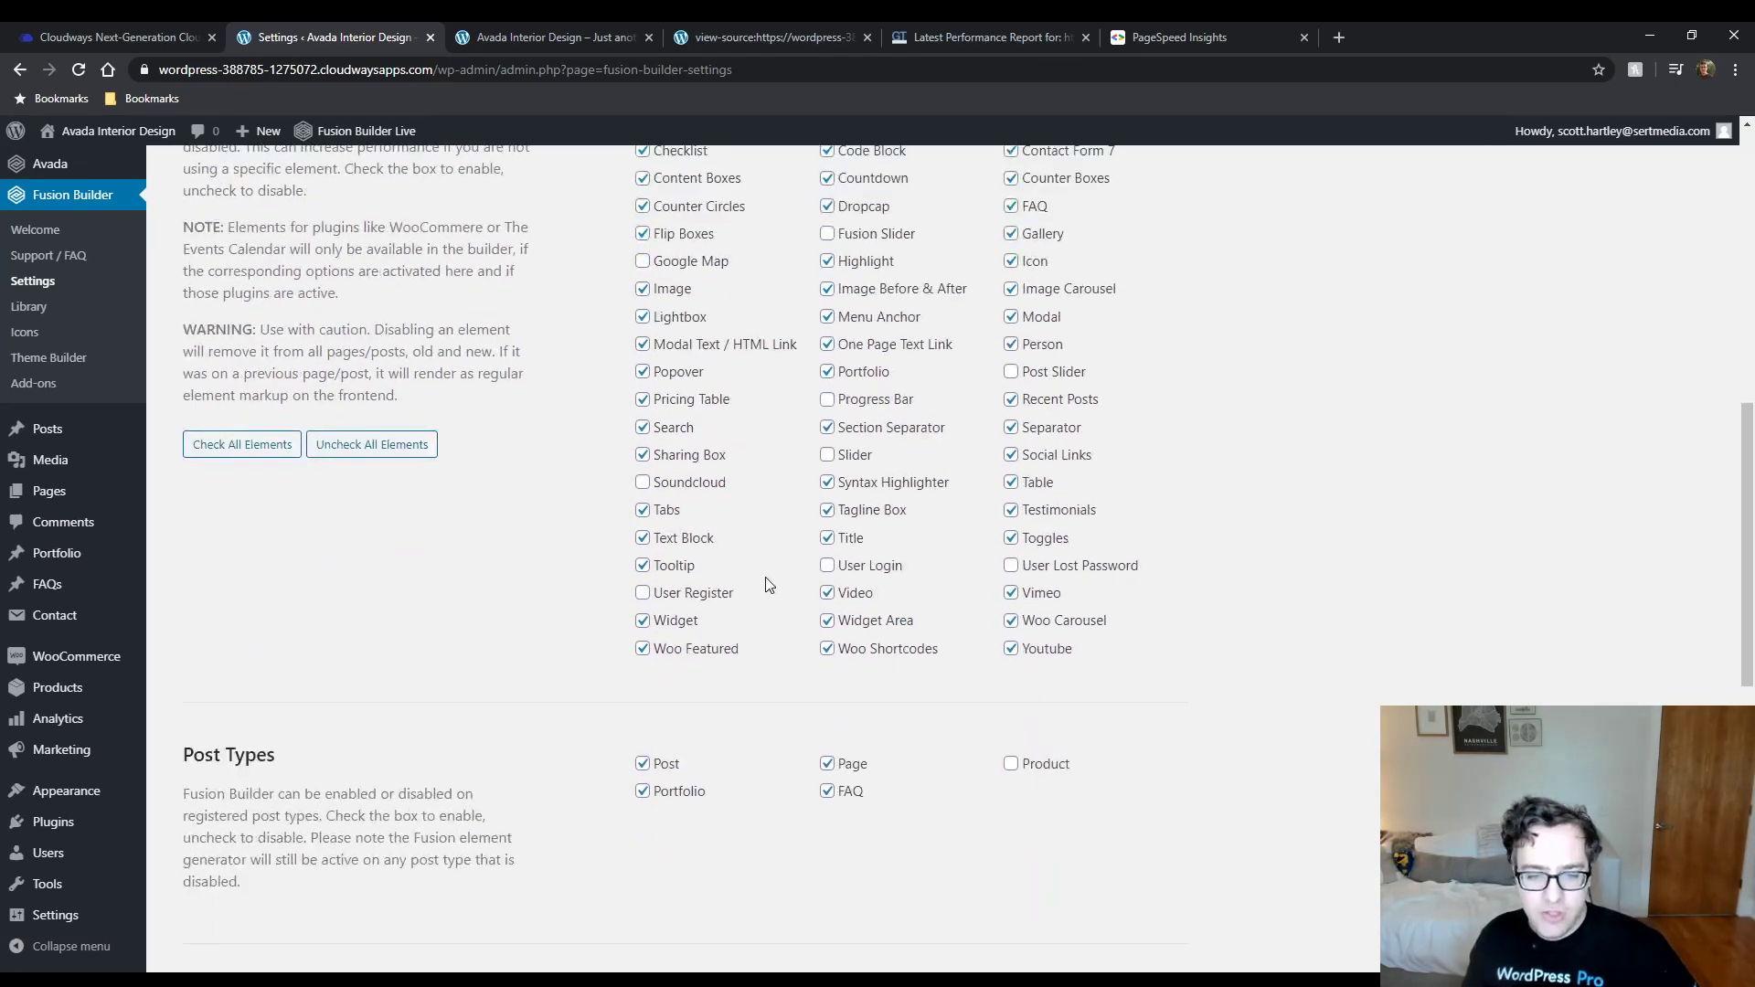
pyautogui.scroll(3, 810, 605)
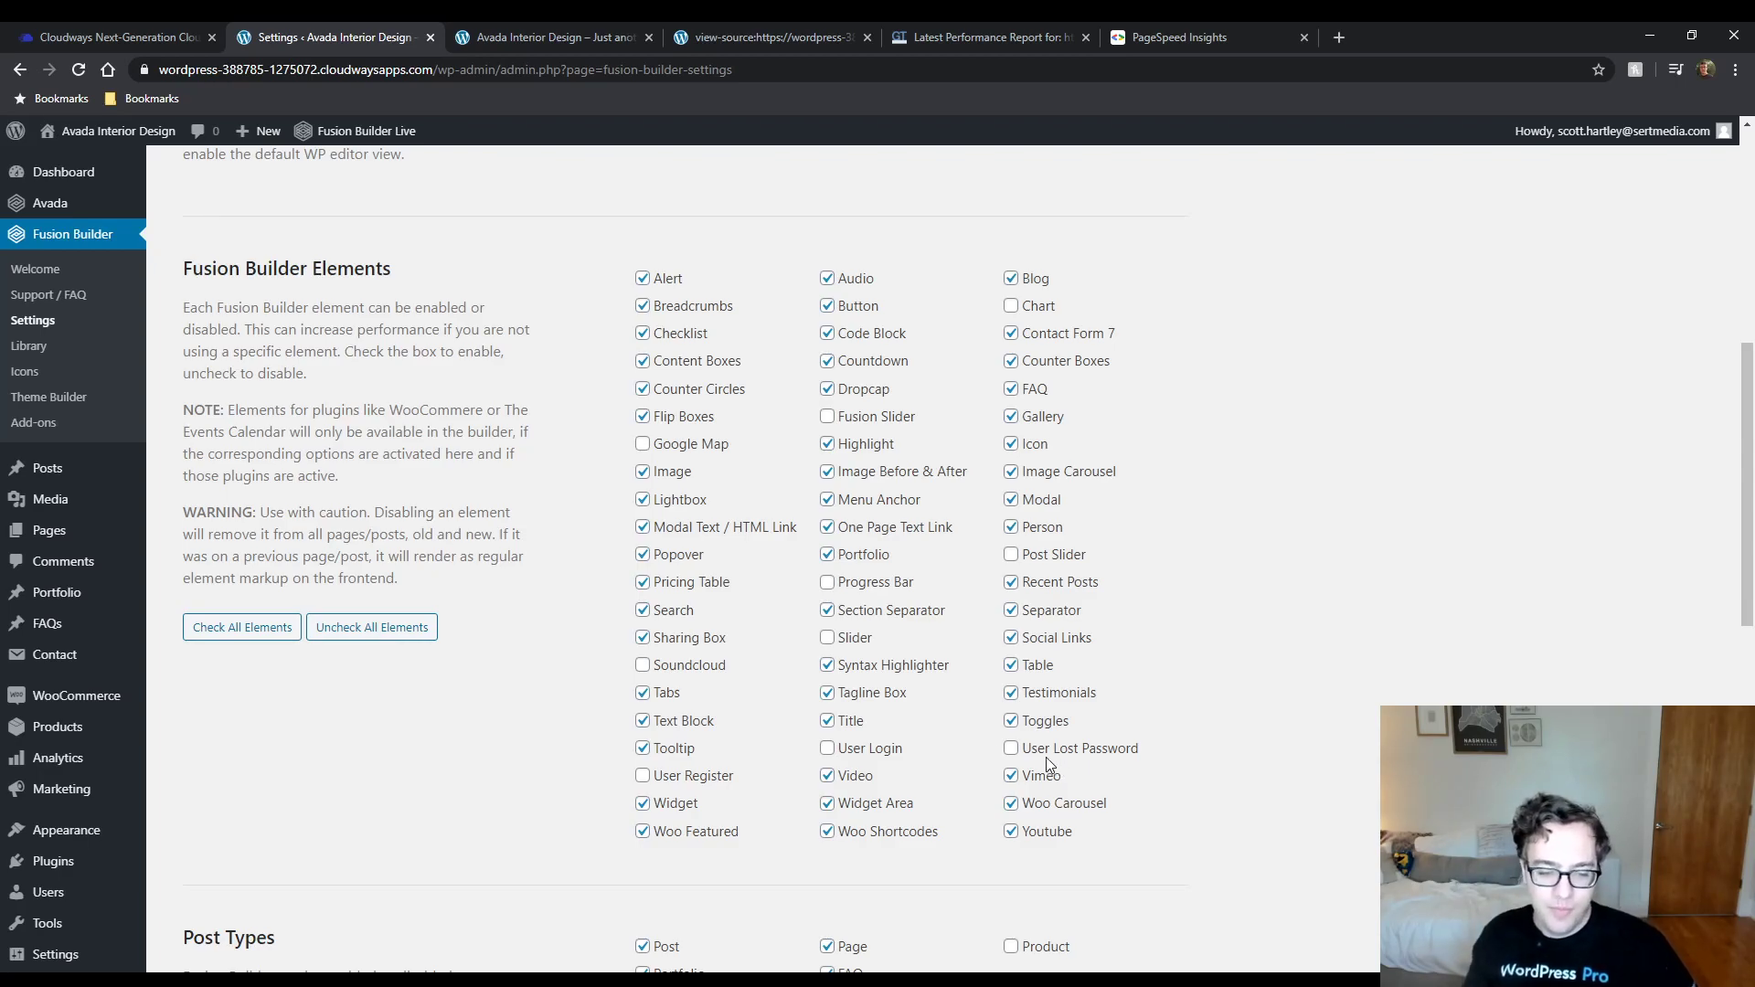
pyautogui.scroll(-5, 915, 695)
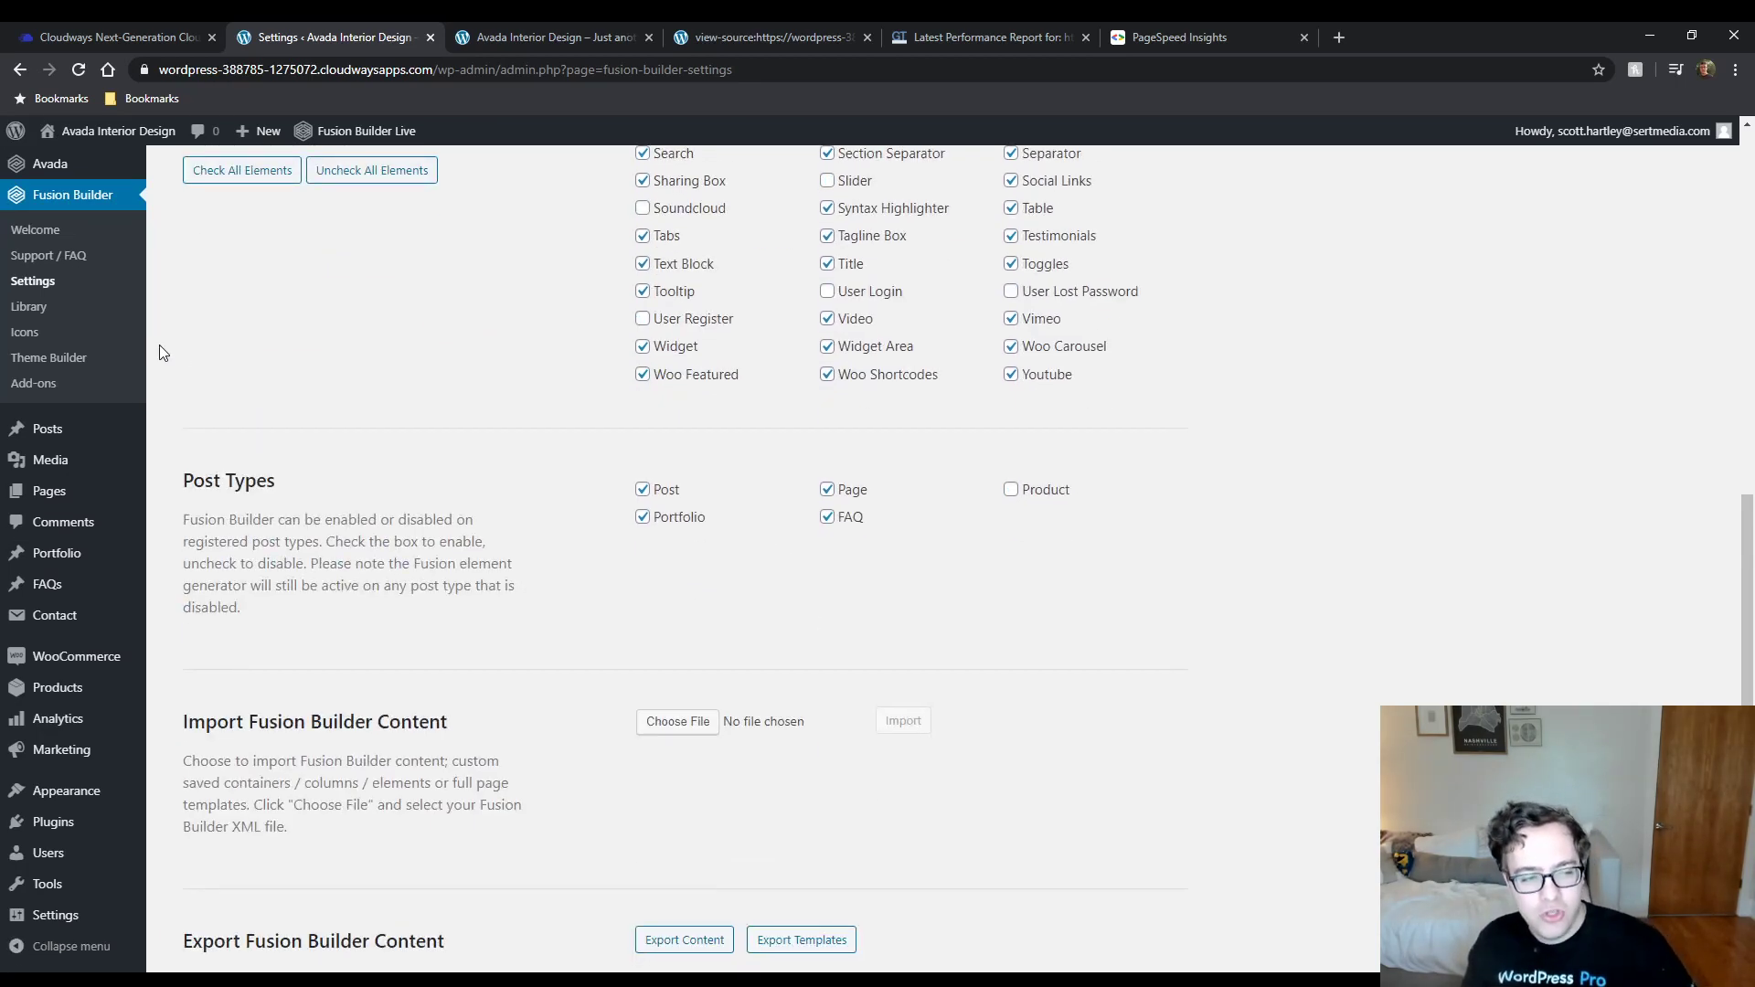
pyautogui.scroll(1, 102, 345)
pyautogui.scroll(2, 101, 346)
# Install the PWA plugin from Avada's plugin list.
pyautogui.moveTo(92, 203)
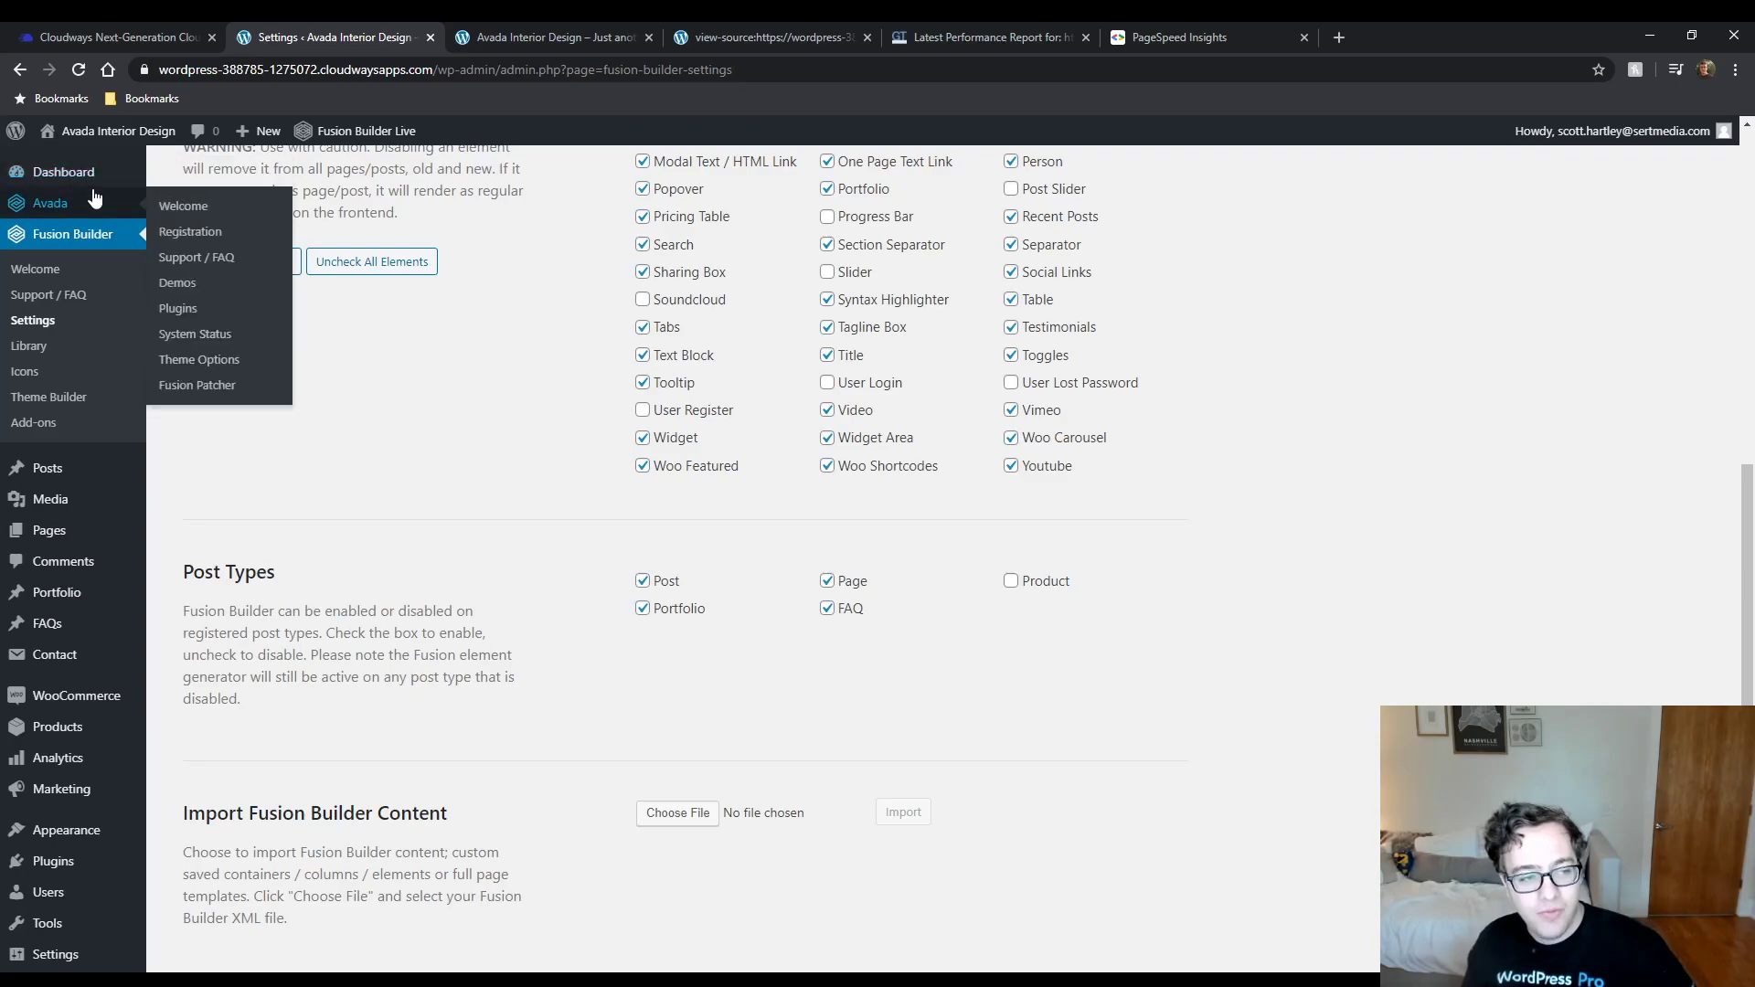
pyautogui.click(197, 317)
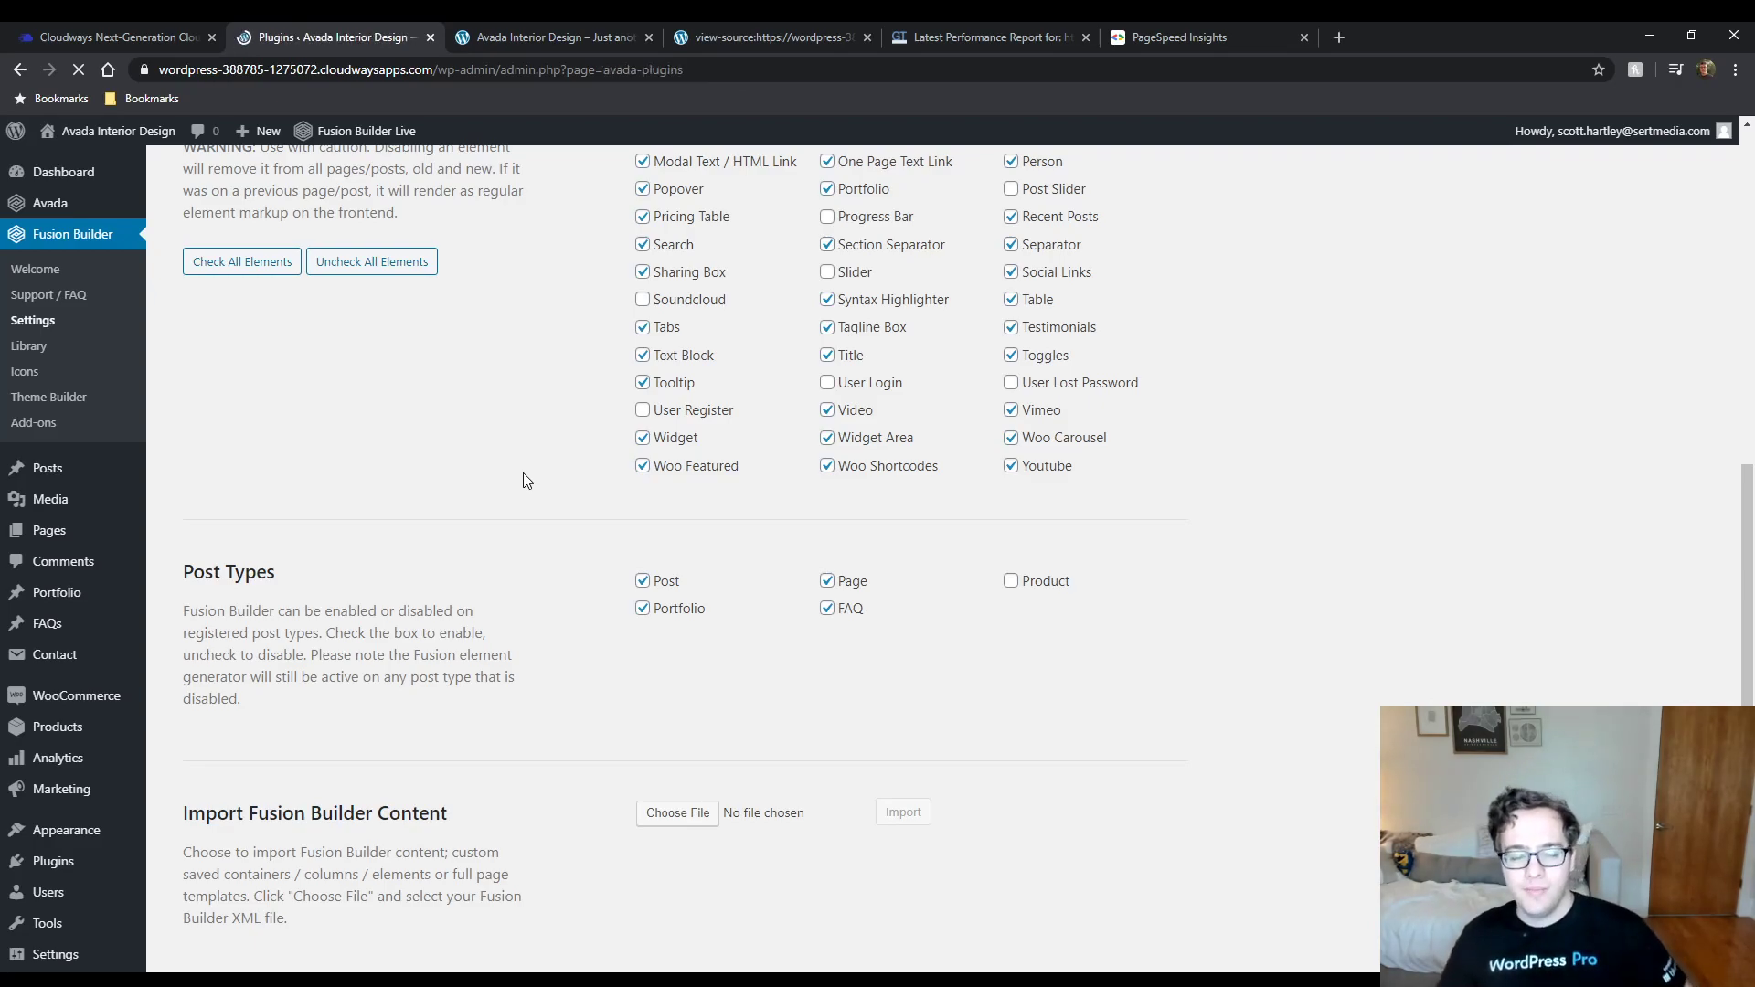
pyautogui.scroll(-3, 858, 768)
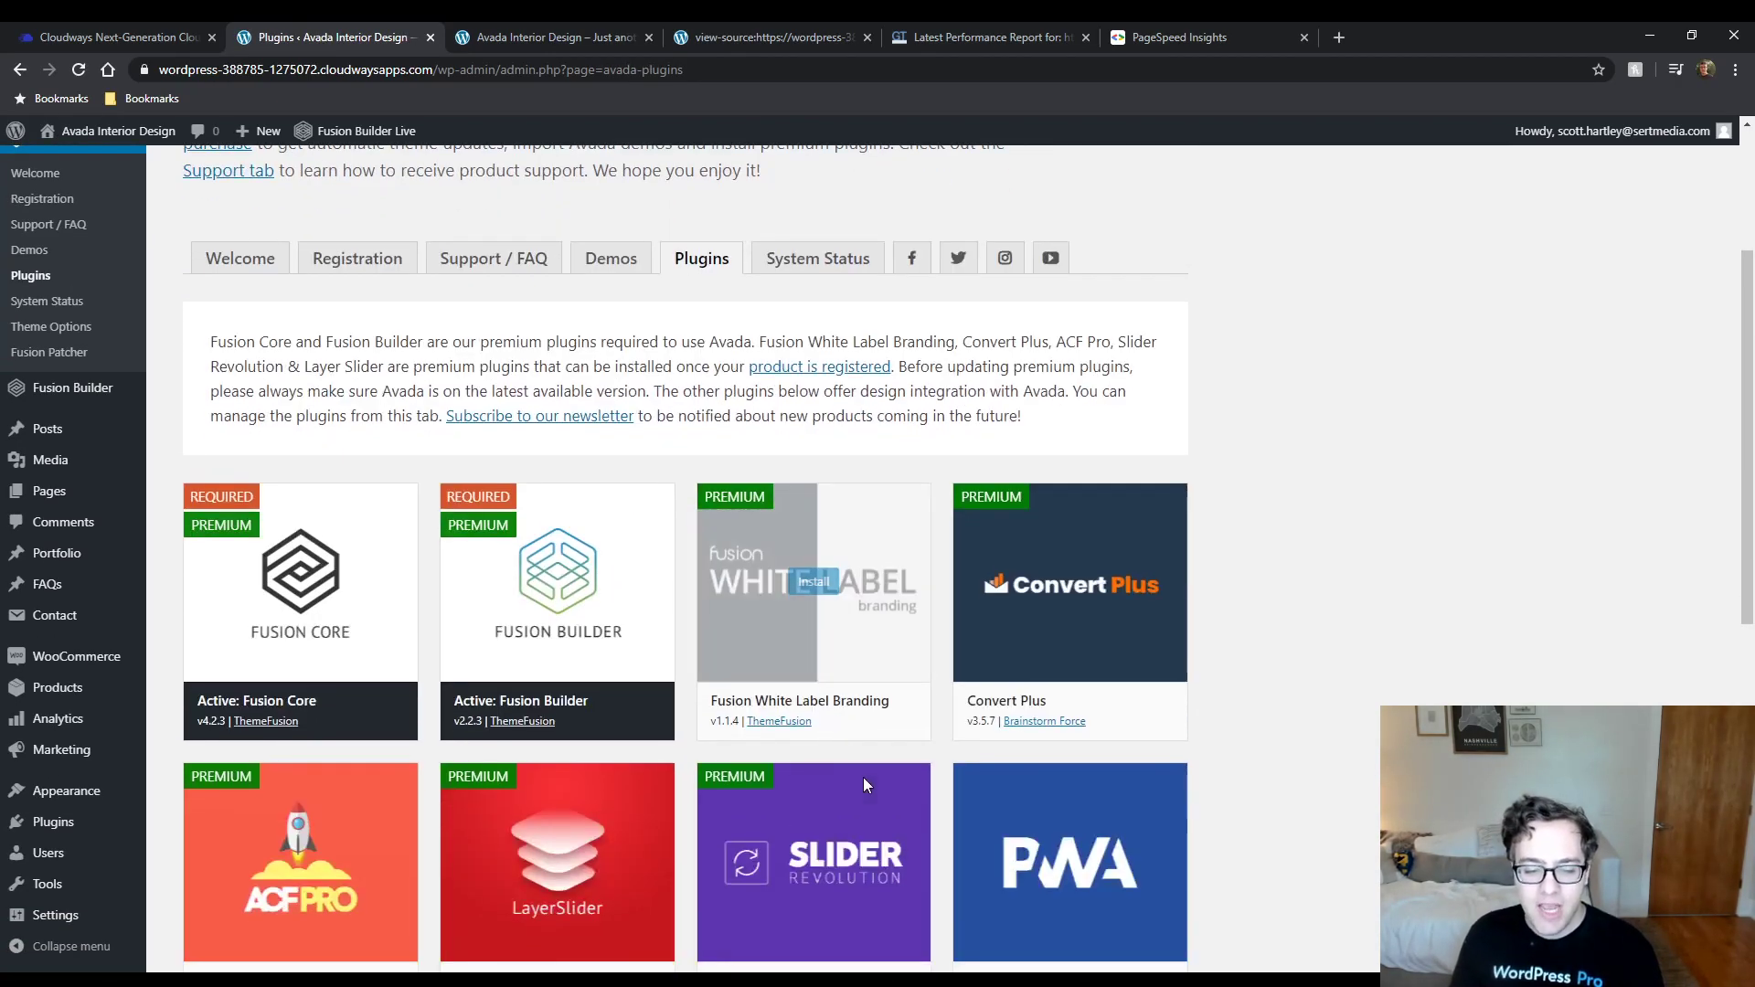
pyautogui.scroll(-3, 858, 775)
pyautogui.click(1075, 589)
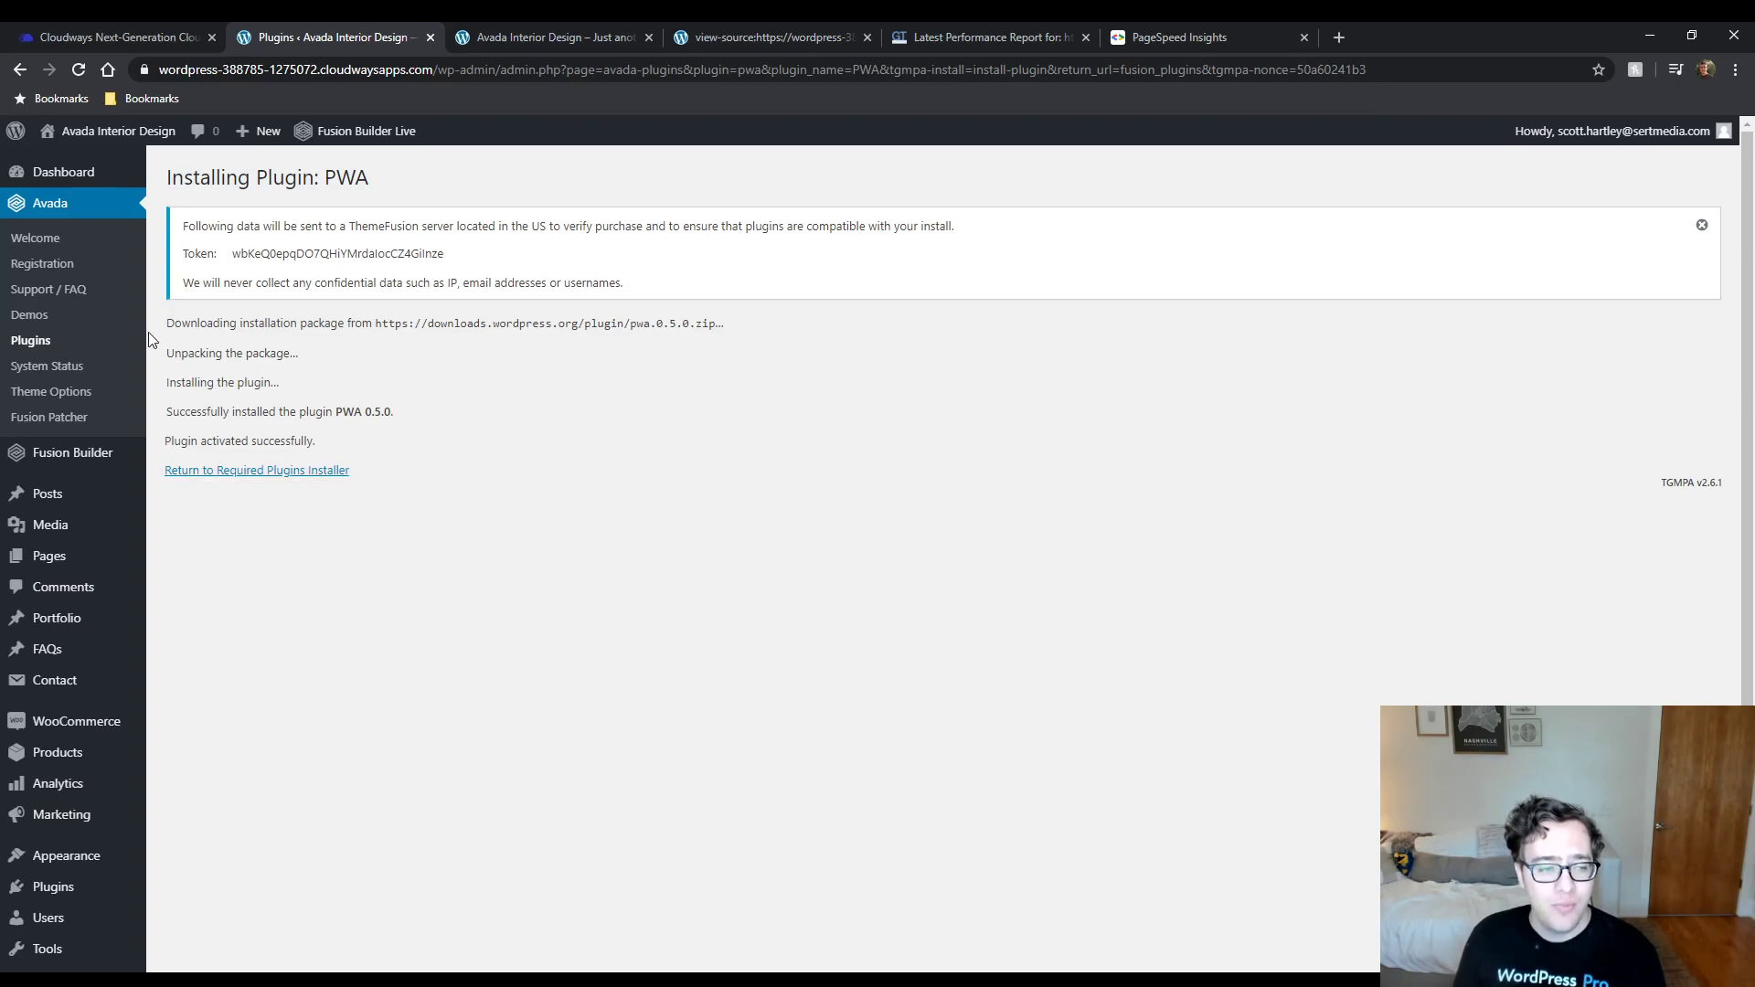
# In the Performance section of Theme Options, set Enable Progressive Web App to On.
pyautogui.click(70, 396)
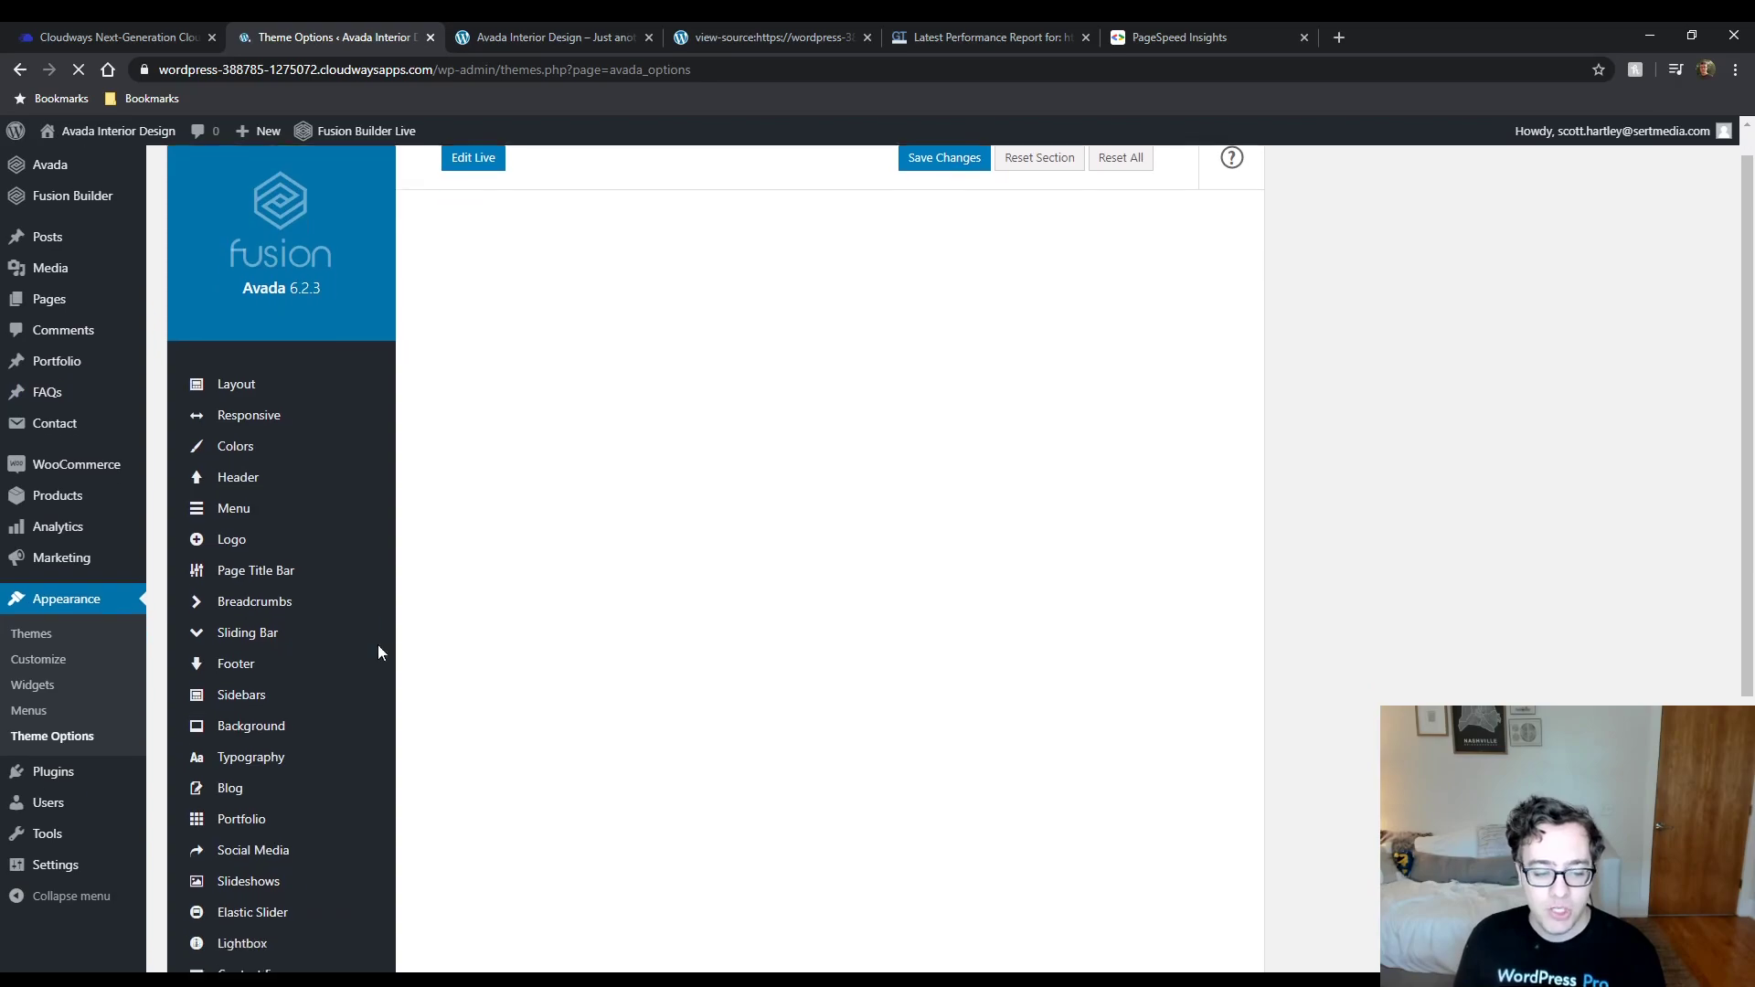
pyautogui.scroll(-5, 381, 650)
pyautogui.click(333, 684)
pyautogui.scroll(-1, 643, 618)
pyautogui.scroll(-10, 643, 618)
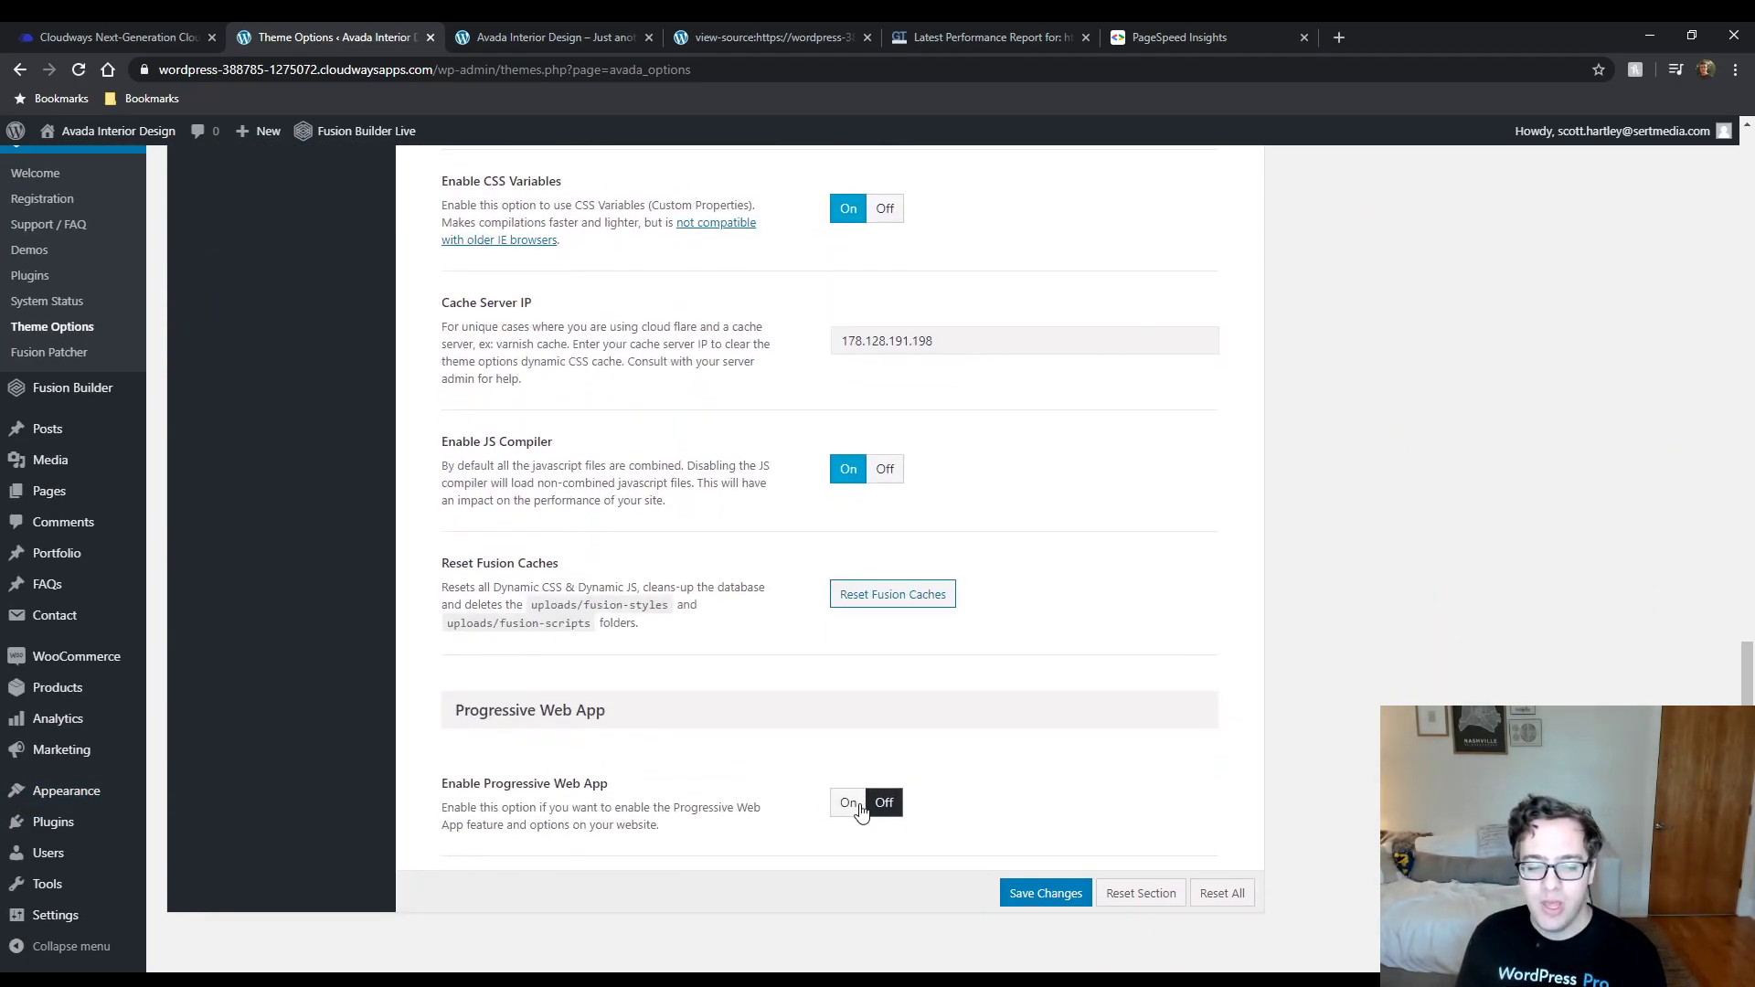
pyautogui.click(848, 801)
pyautogui.scroll(-4, 969, 731)
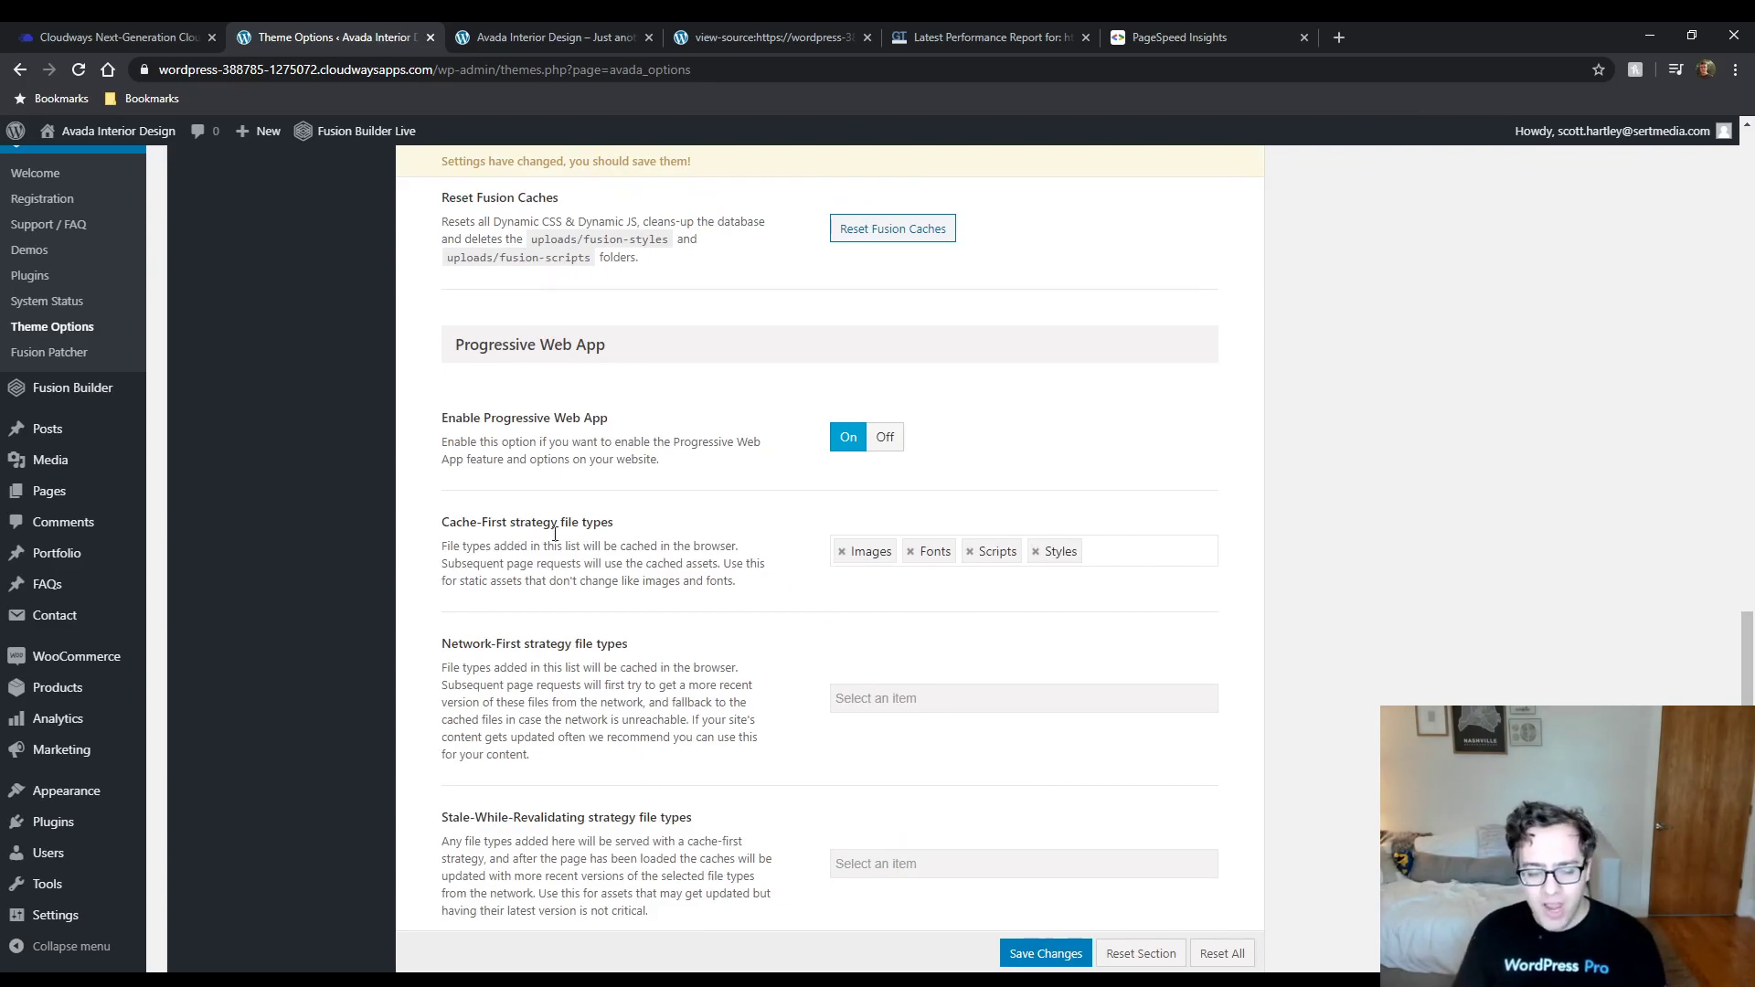
# Examine the Cache-First strategy file types option, highlighting its description about browser caching and use for static assets.
pyautogui.click(1123, 553)
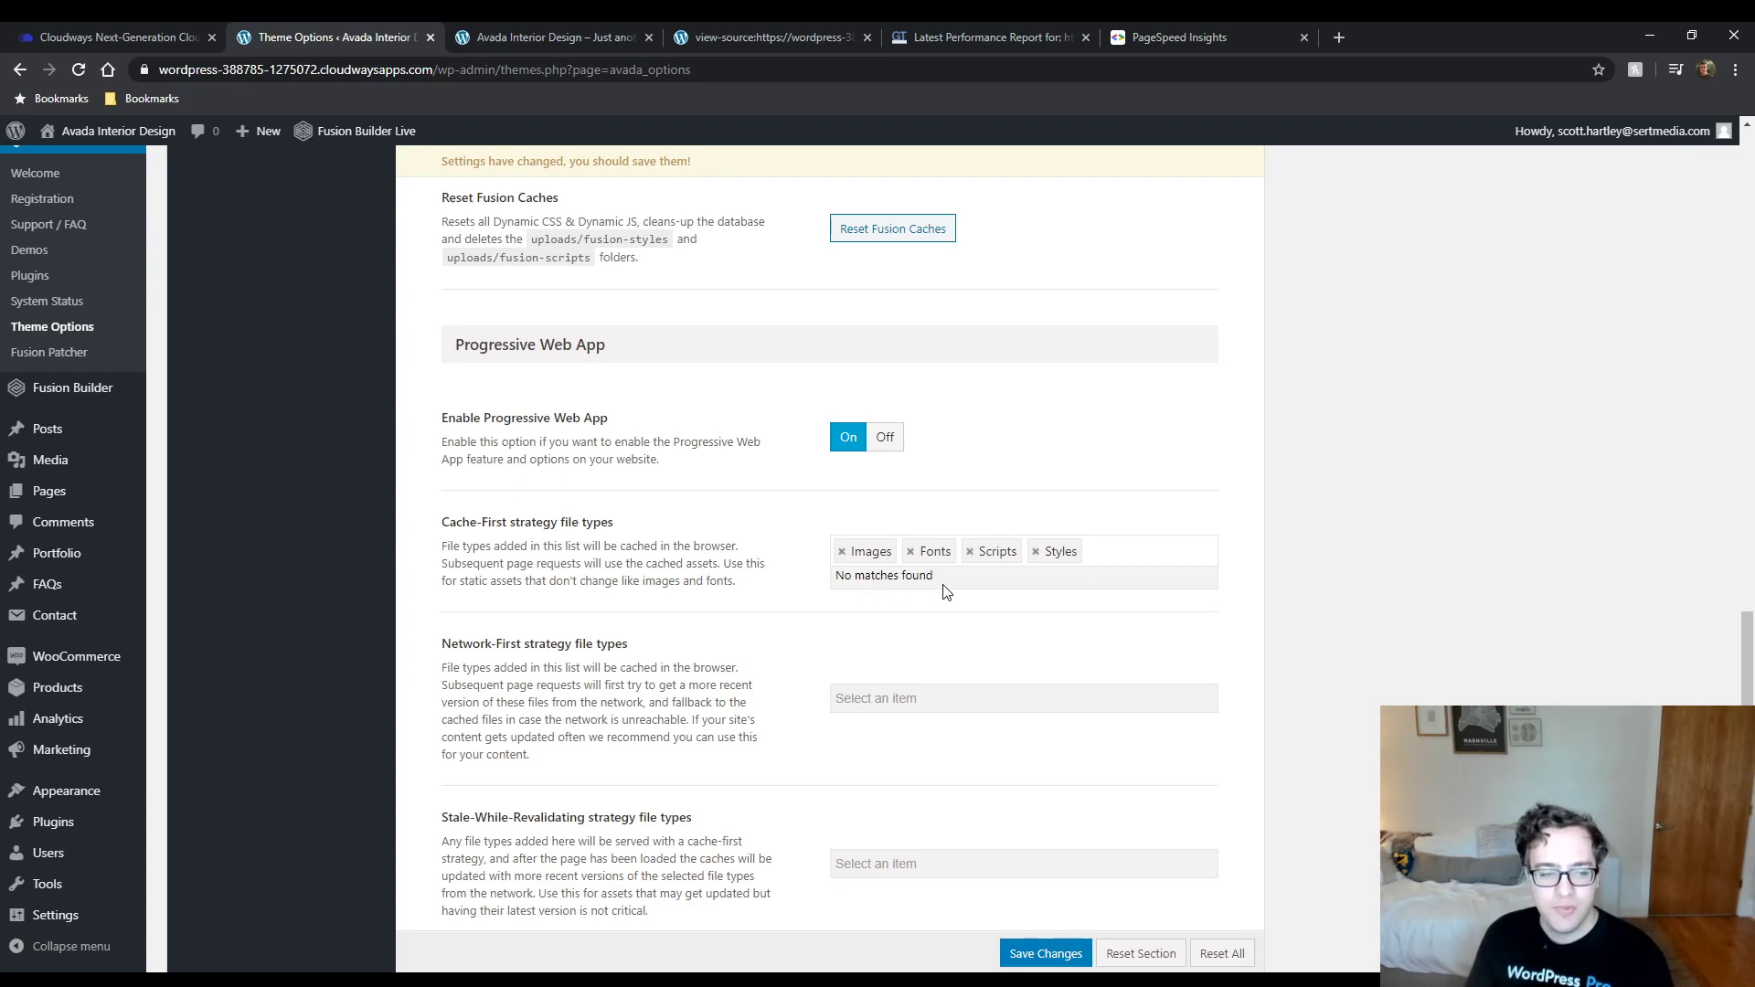
pyautogui.moveTo(454, 546); pyautogui.dragTo(639, 549)
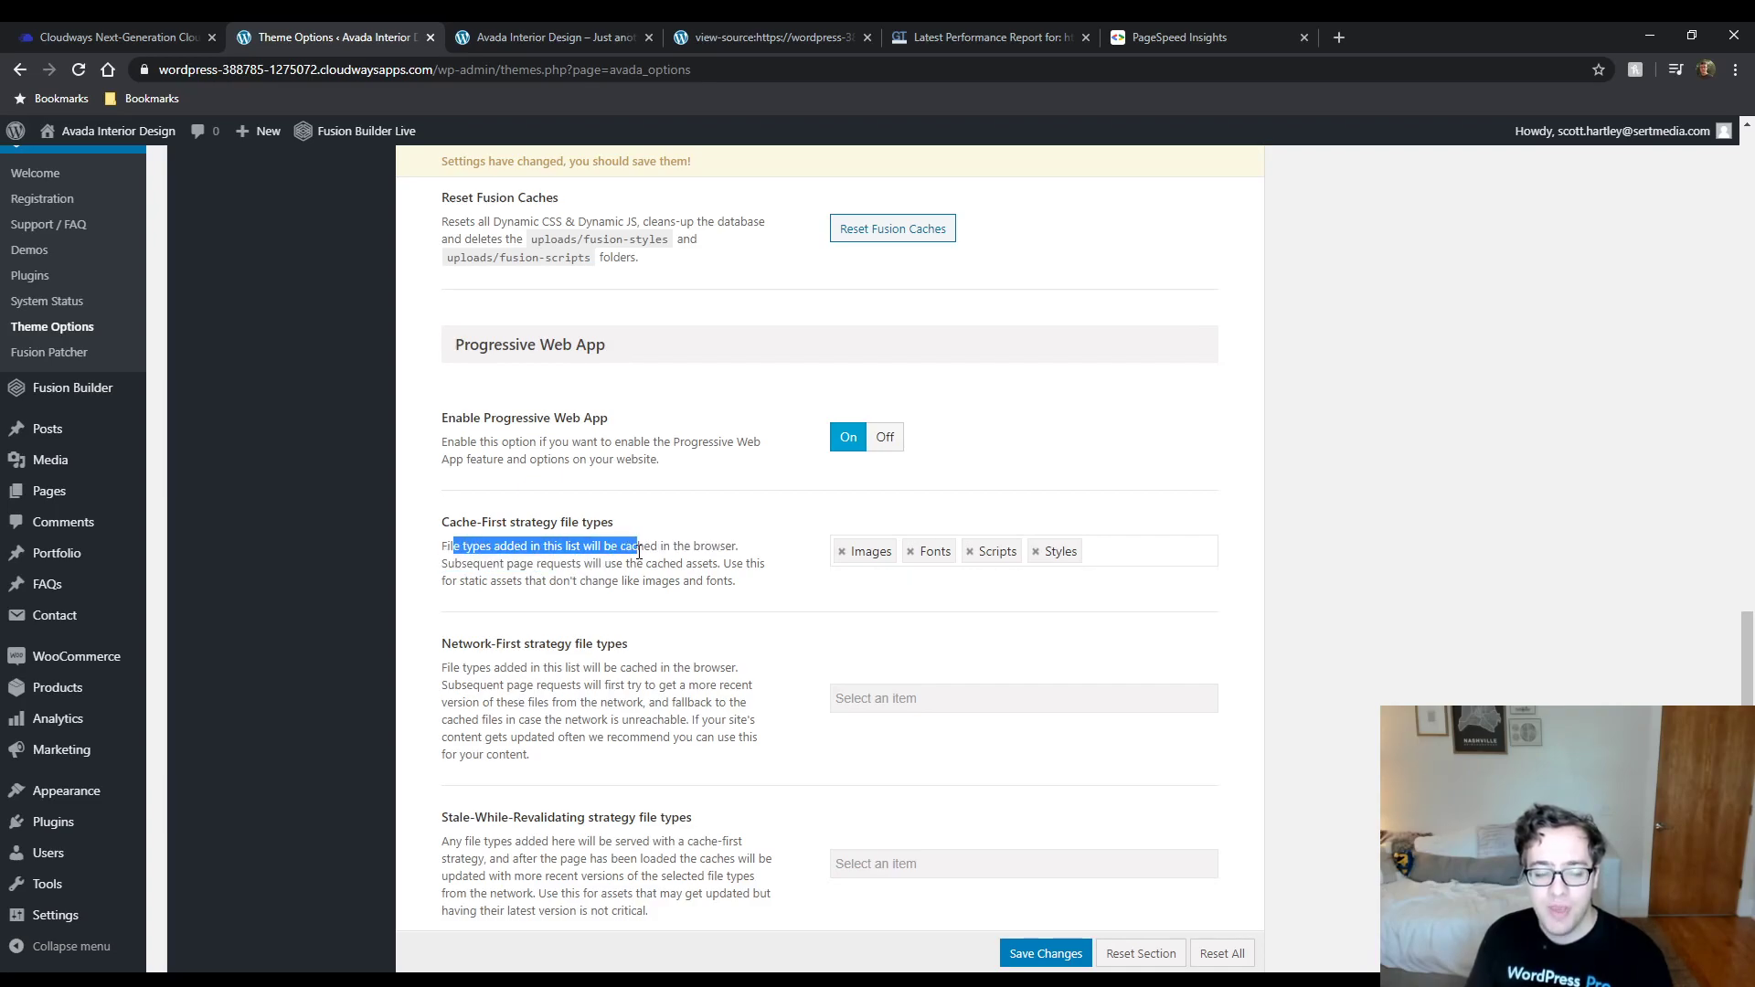
pyautogui.doubleClick(639, 547)
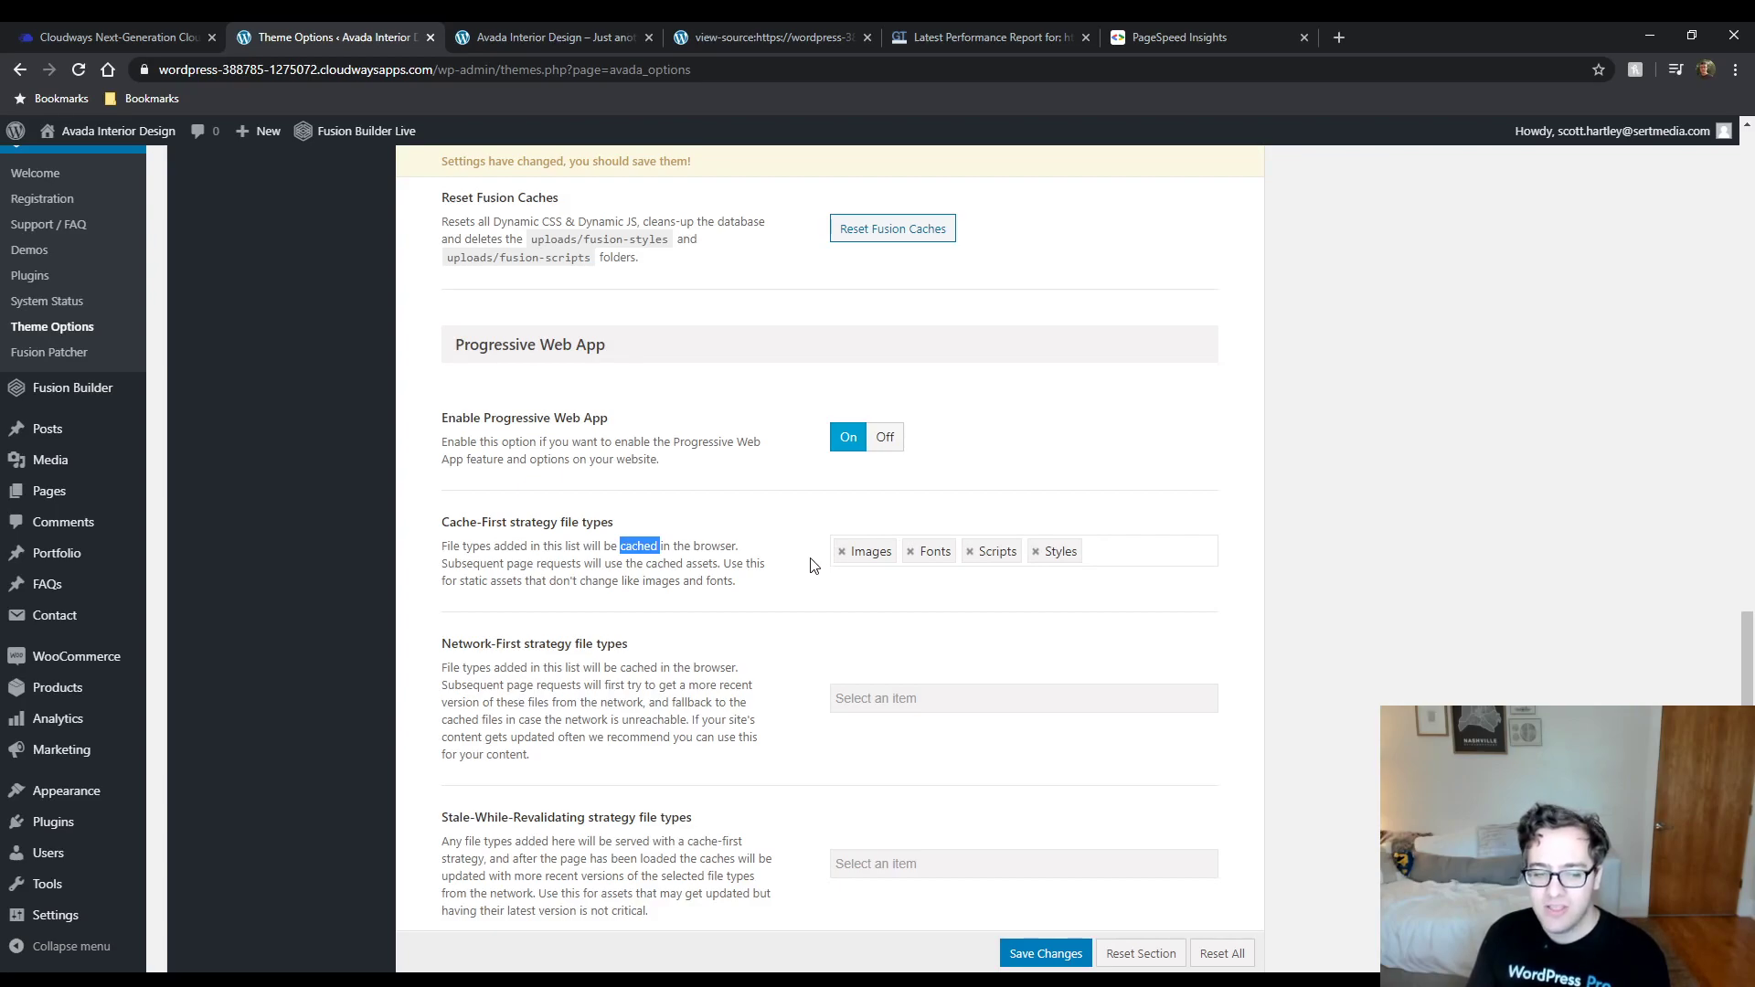
pyautogui.moveTo(758, 594); pyautogui.dragTo(725, 564)
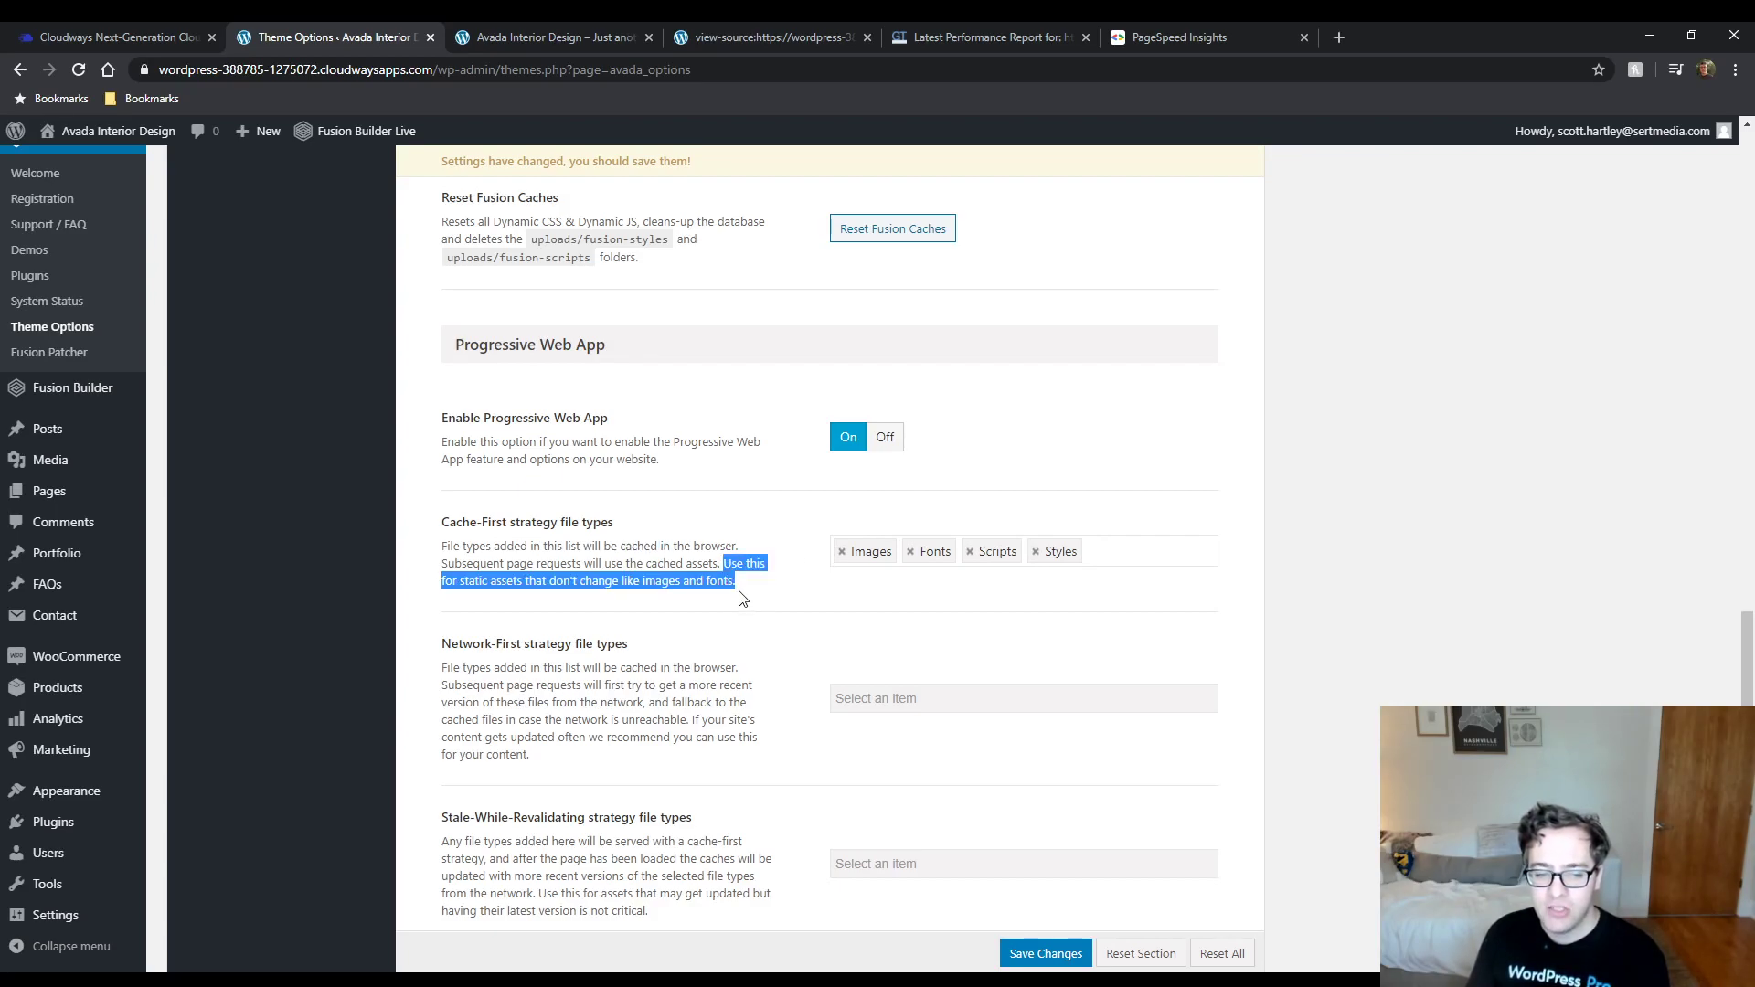
# Examine the Network-First strategy file types option and the file types it offers.
pyautogui.click(740, 591)
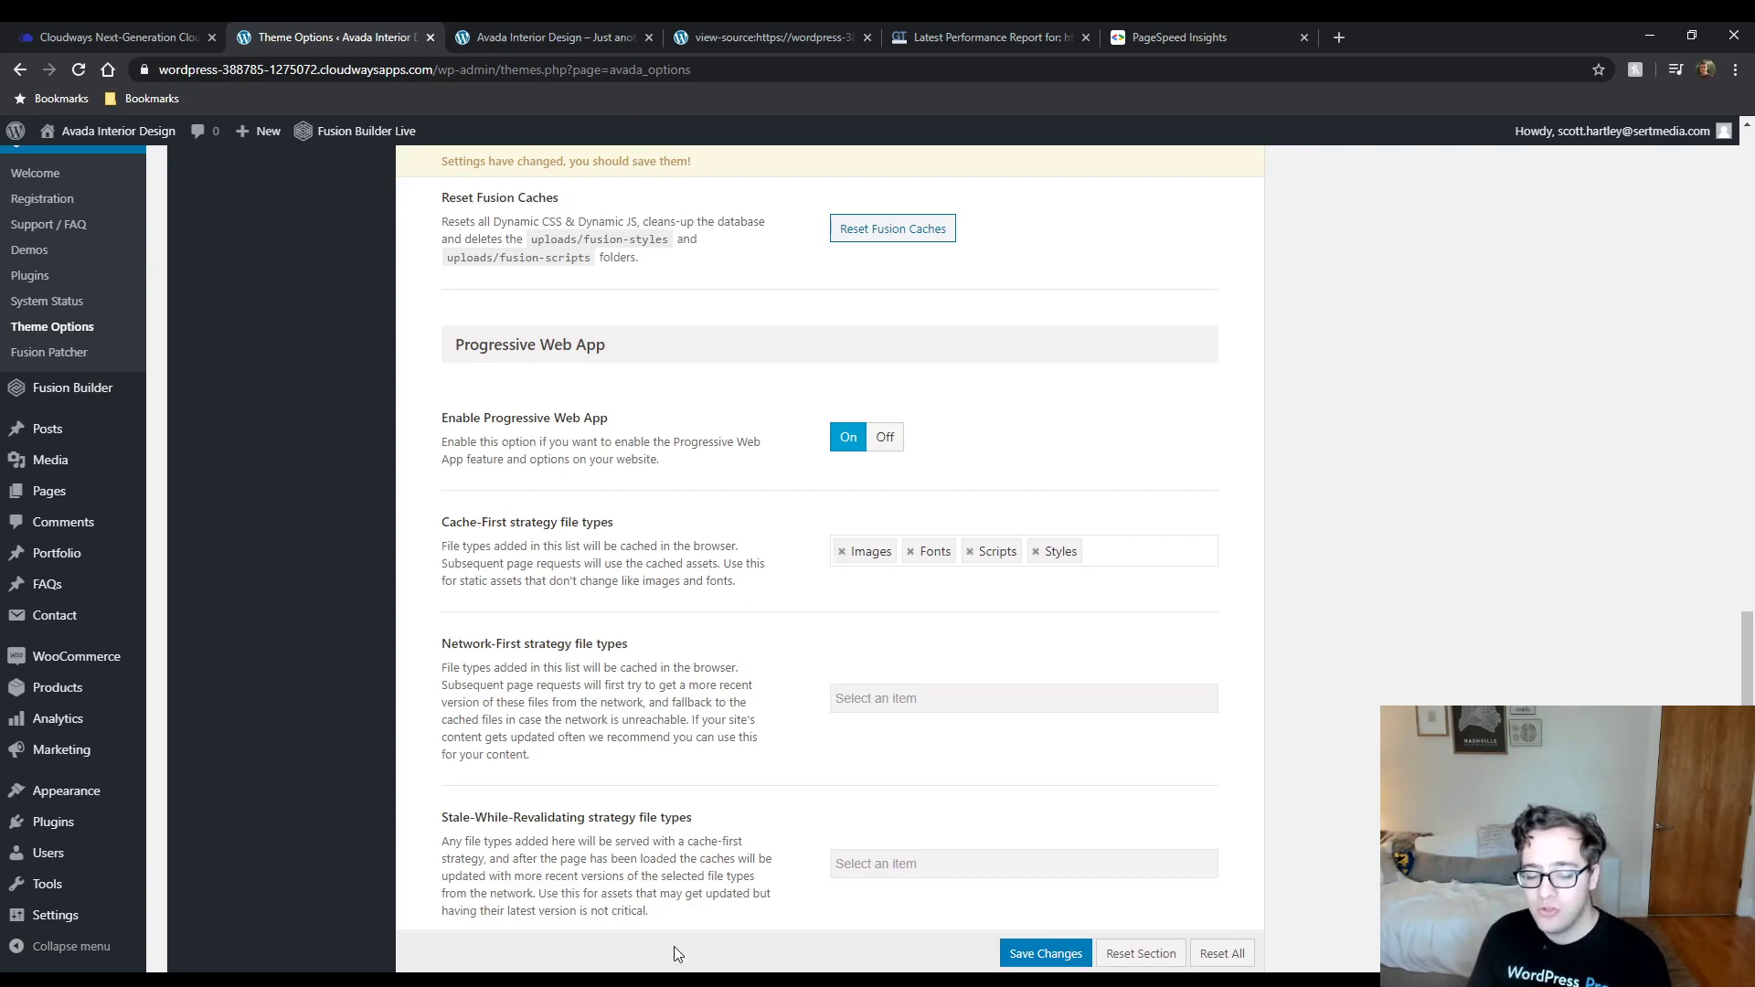
pyautogui.scroll(-4, 680, 850)
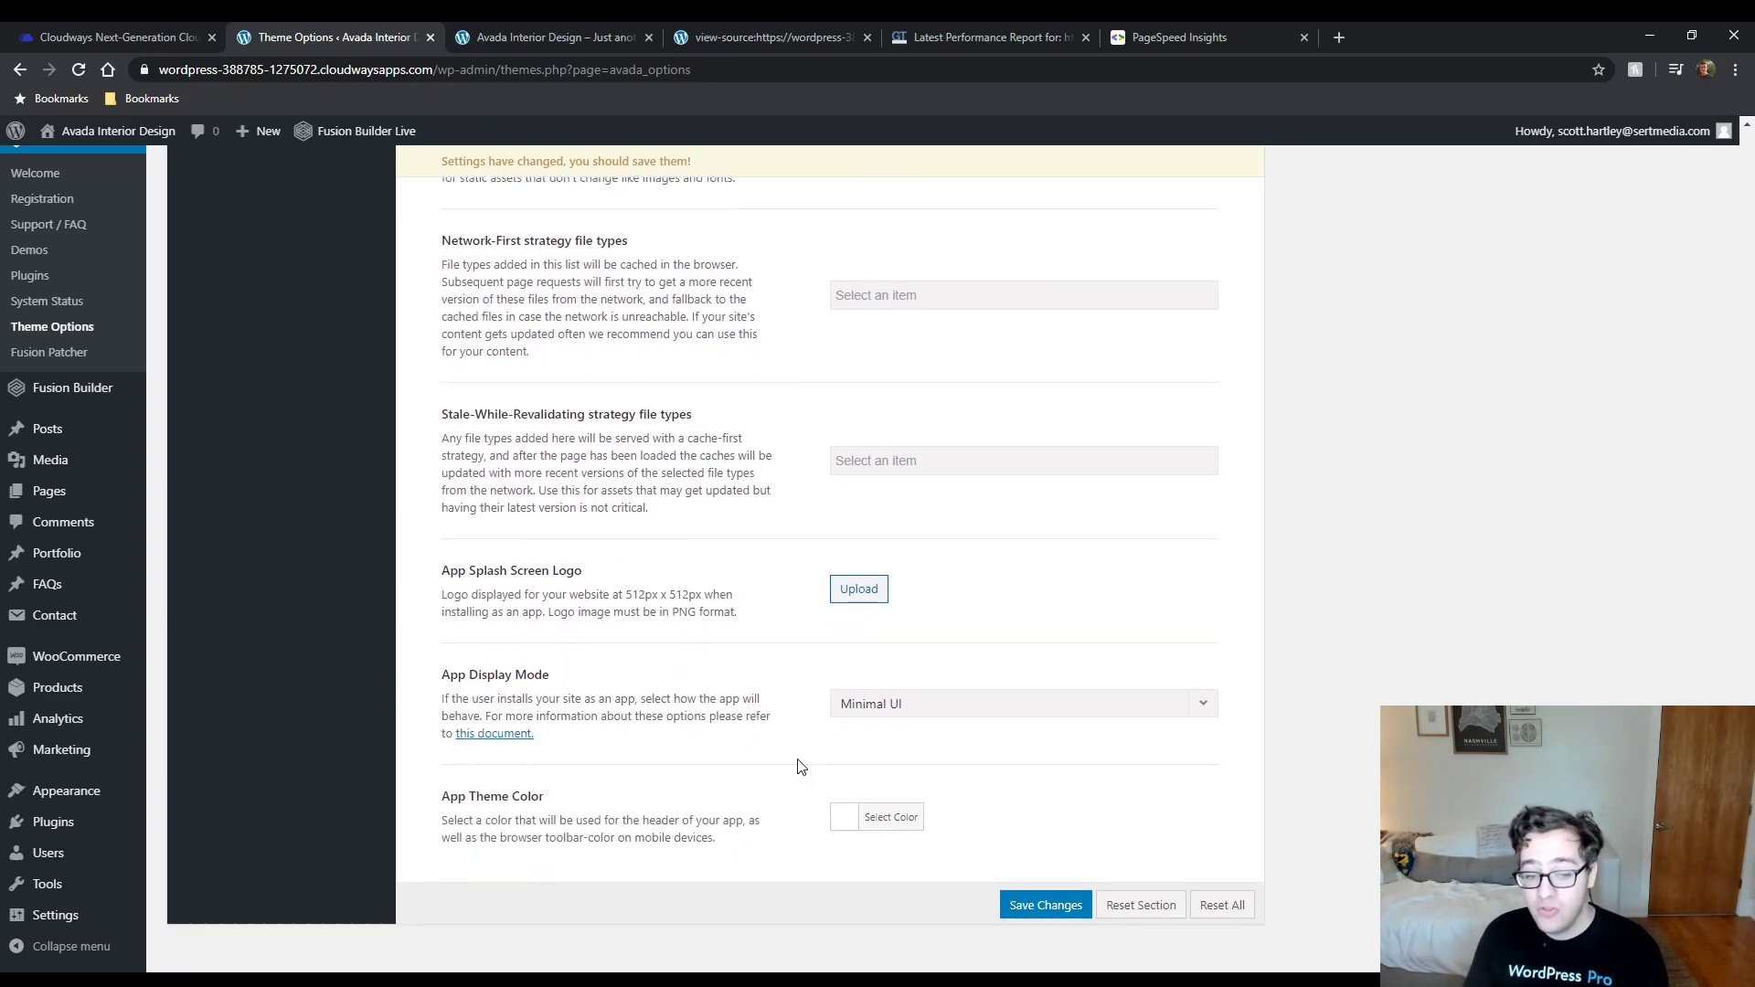
pyautogui.scroll(4, 800, 765)
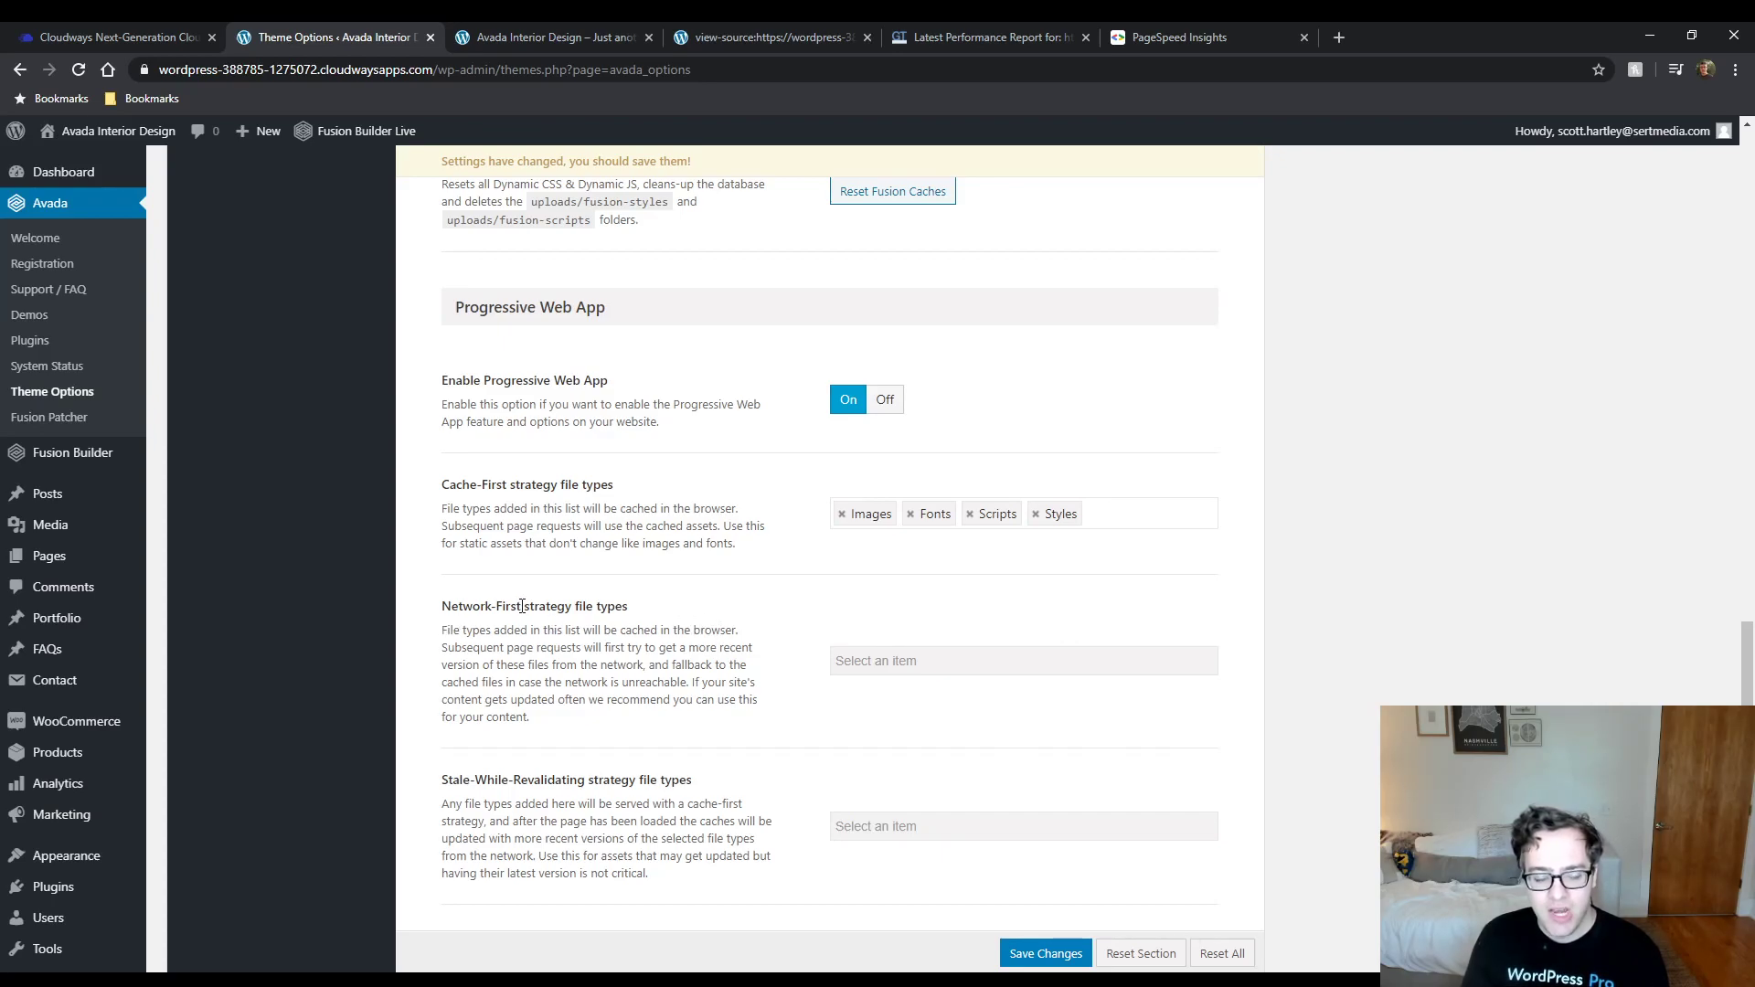
pyautogui.moveTo(534, 606); pyautogui.dragTo(576, 610)
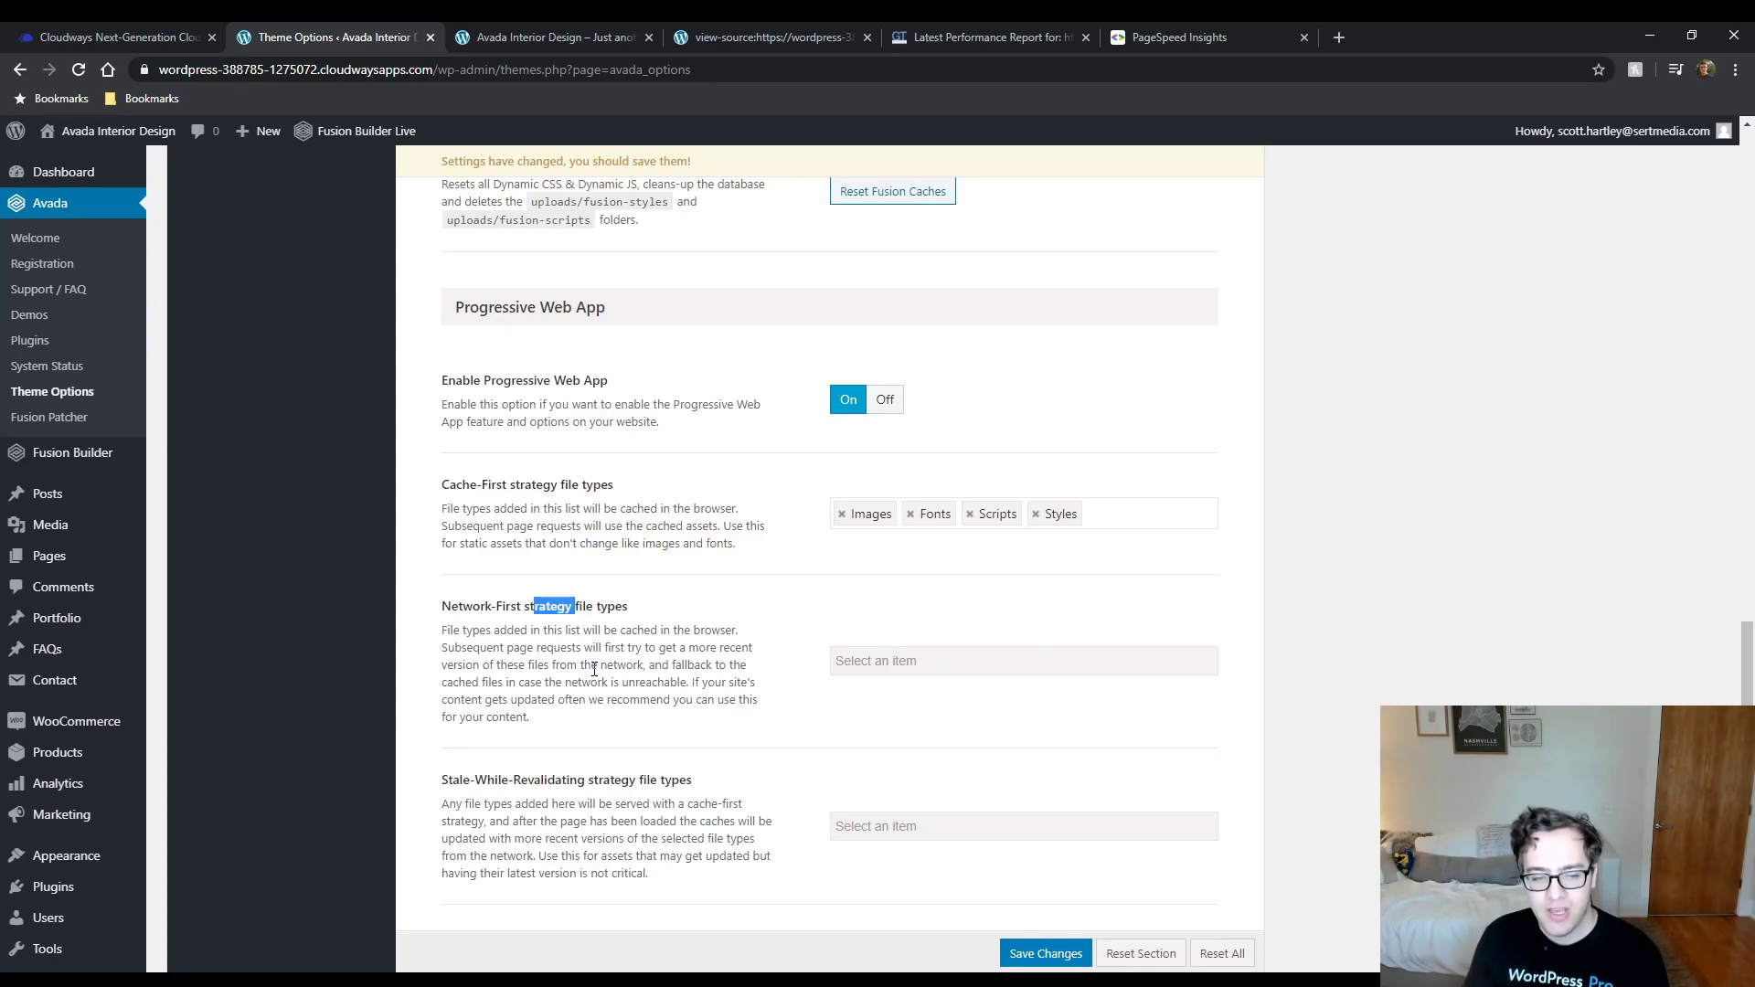
pyautogui.click(853, 665)
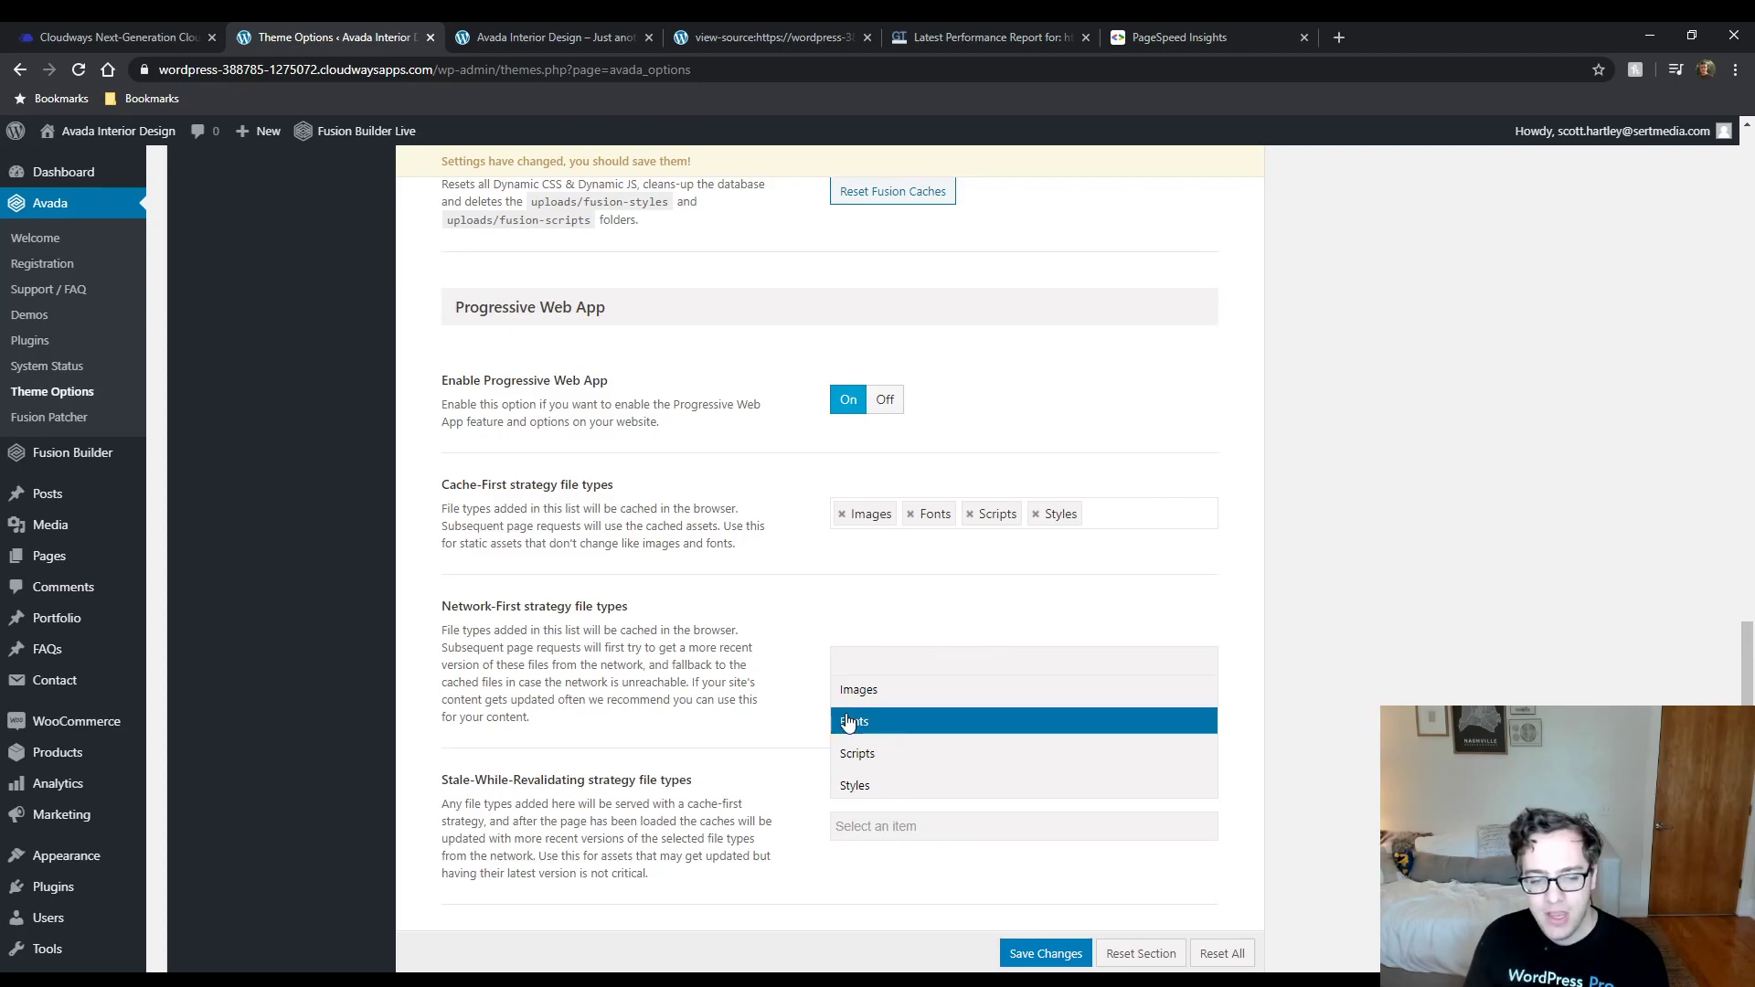
pyautogui.click(753, 631)
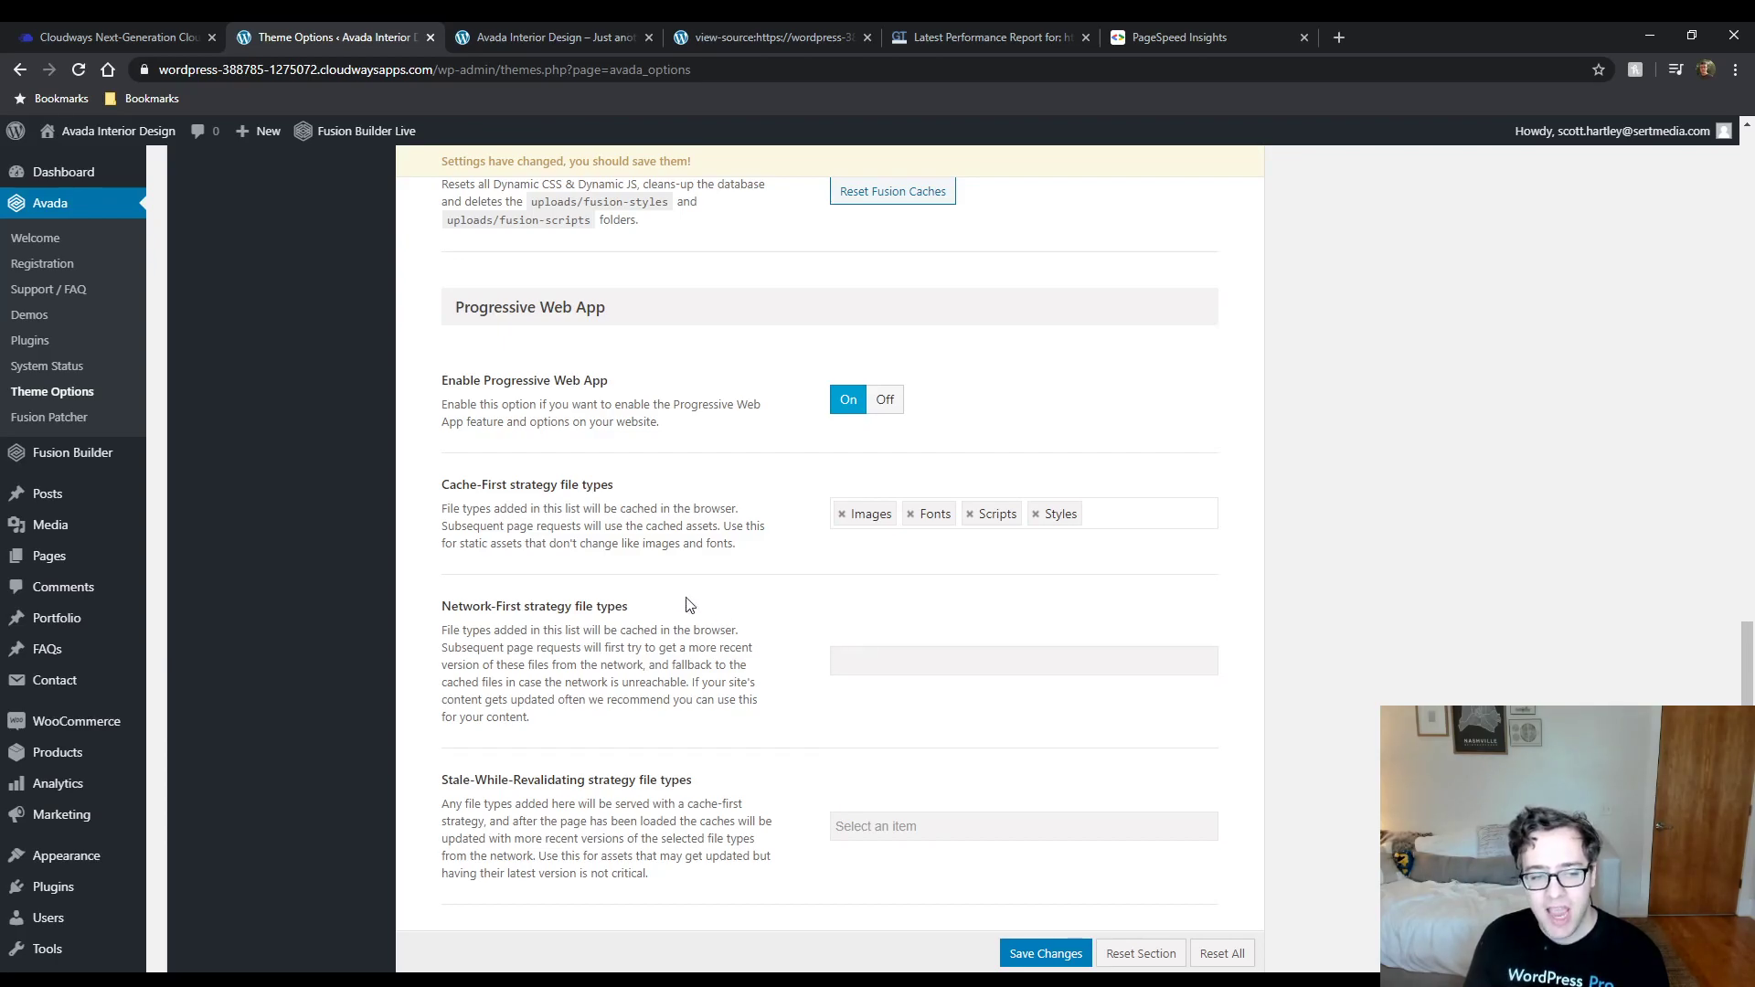
pyautogui.click(843, 662)
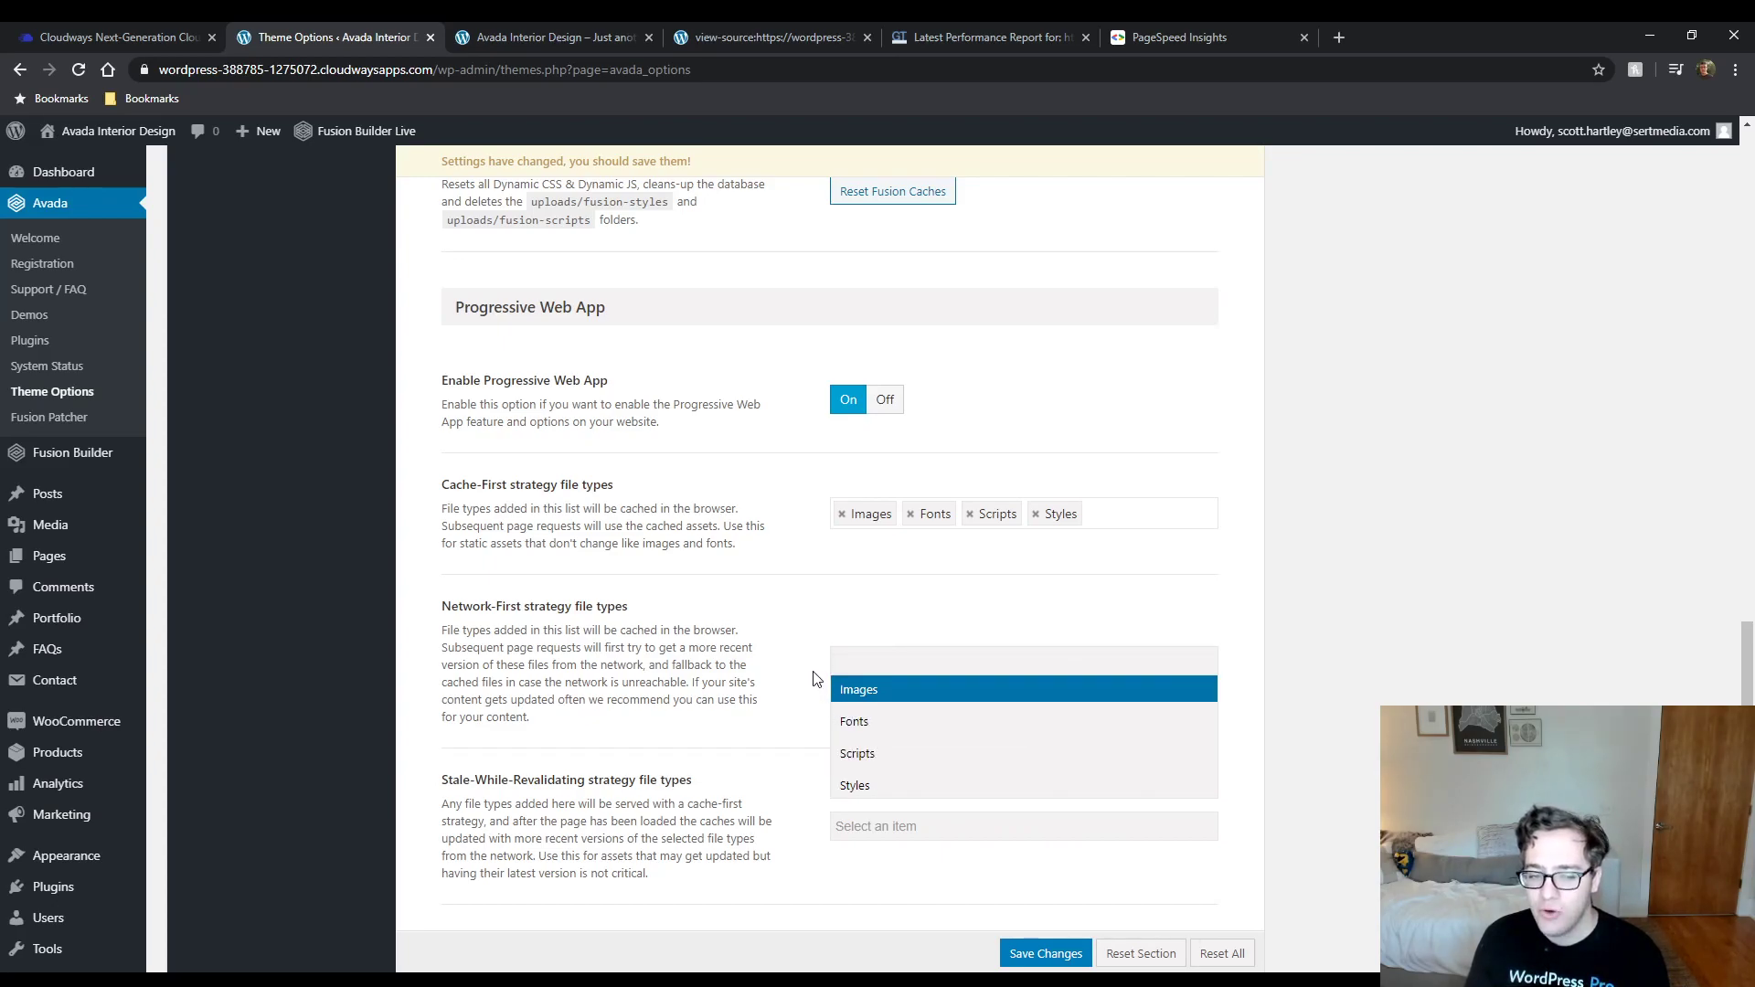
pyautogui.click(773, 630)
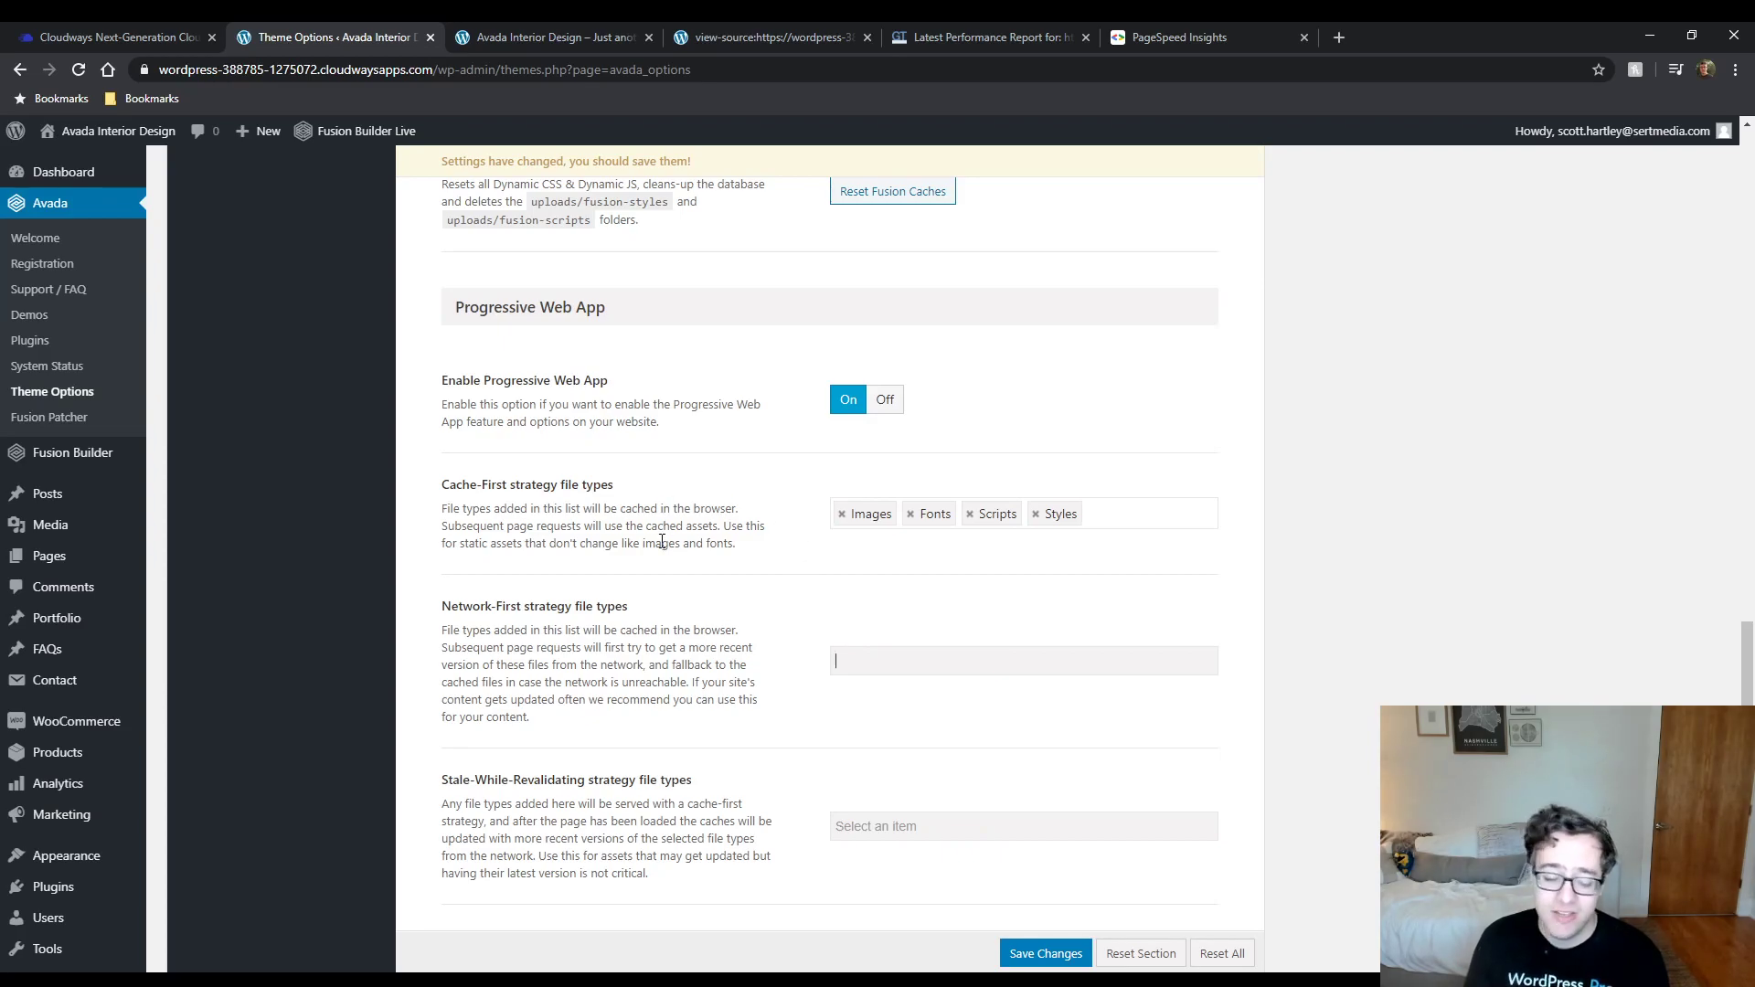
# Try adding Styles to the Stale-While-Revalidating strategy file types, and remove it again.
pyautogui.scroll(-2, 662, 541)
pyautogui.scroll(-1, 657, 568)
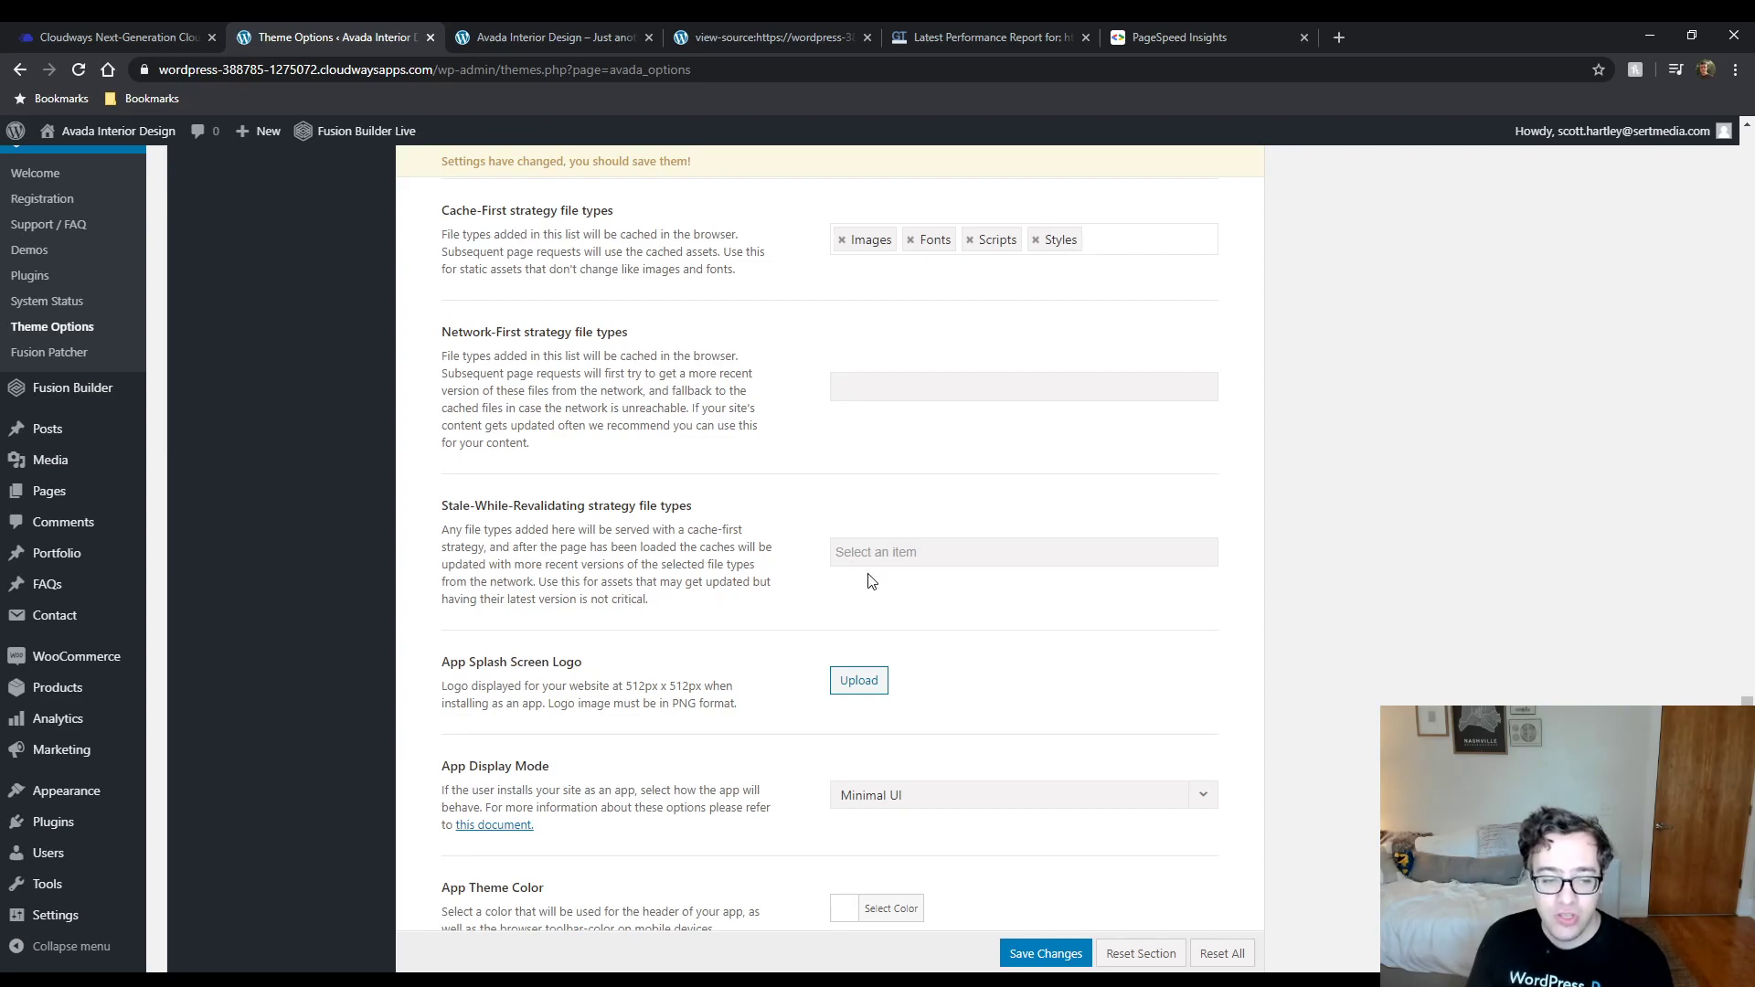
pyautogui.click(902, 552)
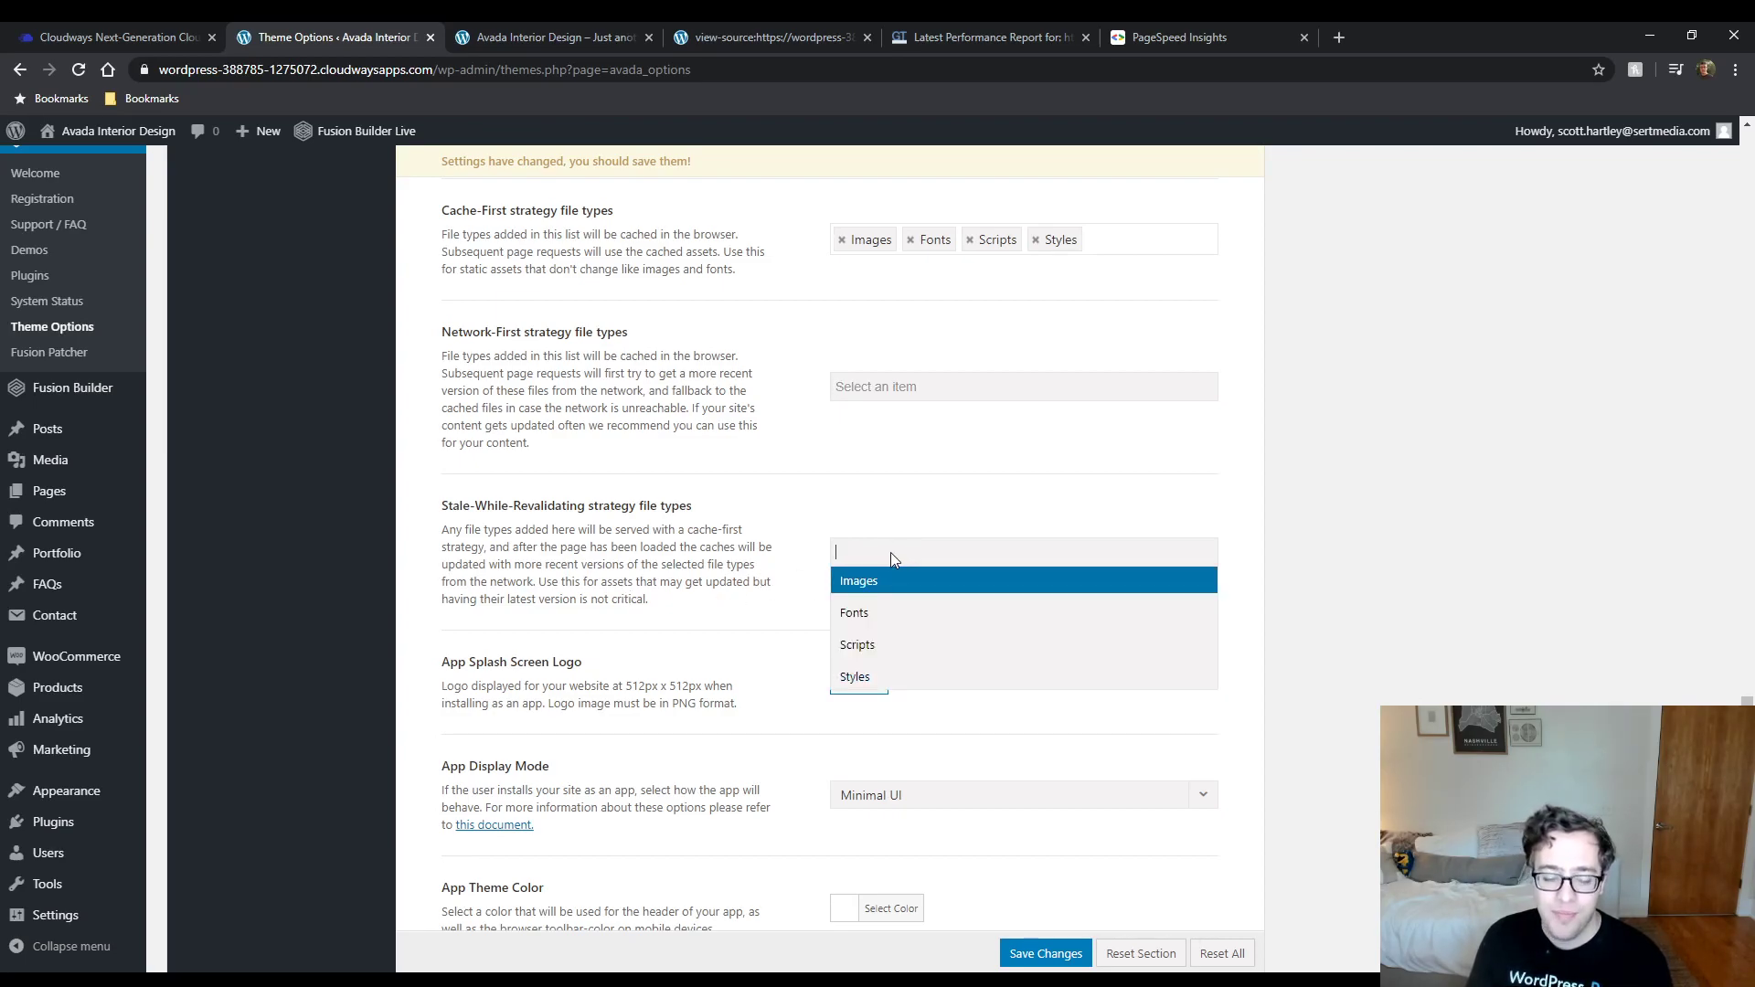
pyautogui.click(882, 677)
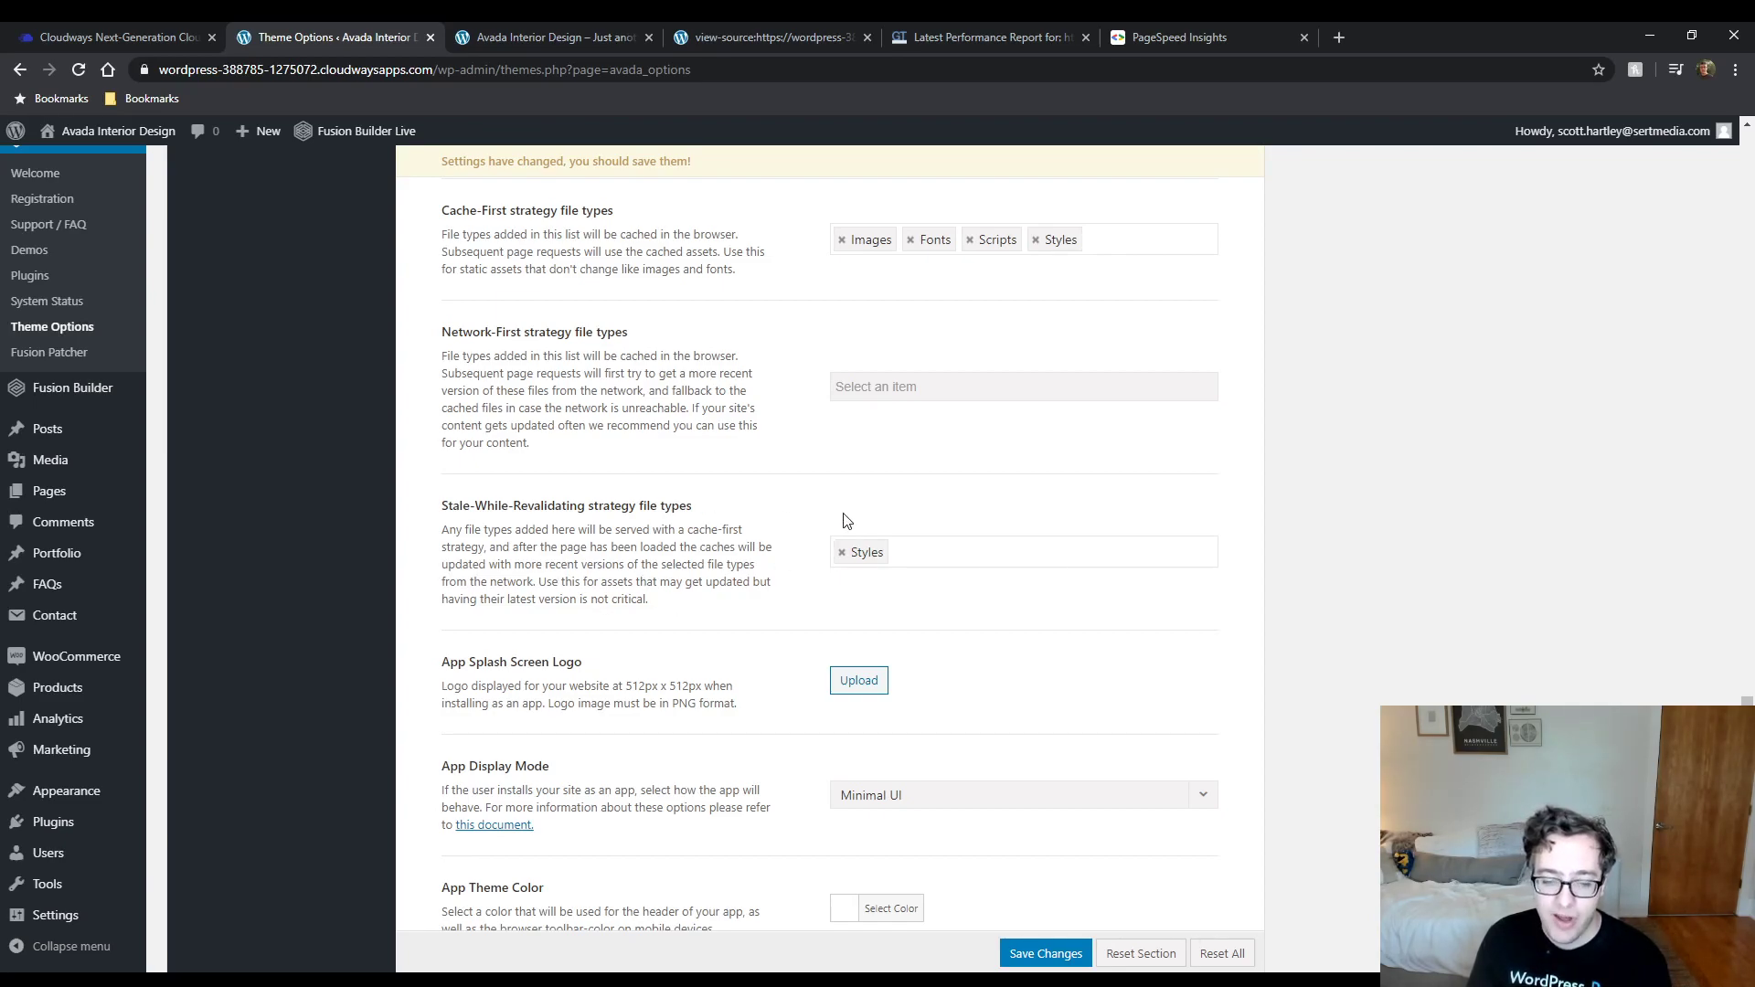
pyautogui.click(841, 552)
pyautogui.scroll(-1, 494, 546)
pyautogui.scroll(3, 494, 546)
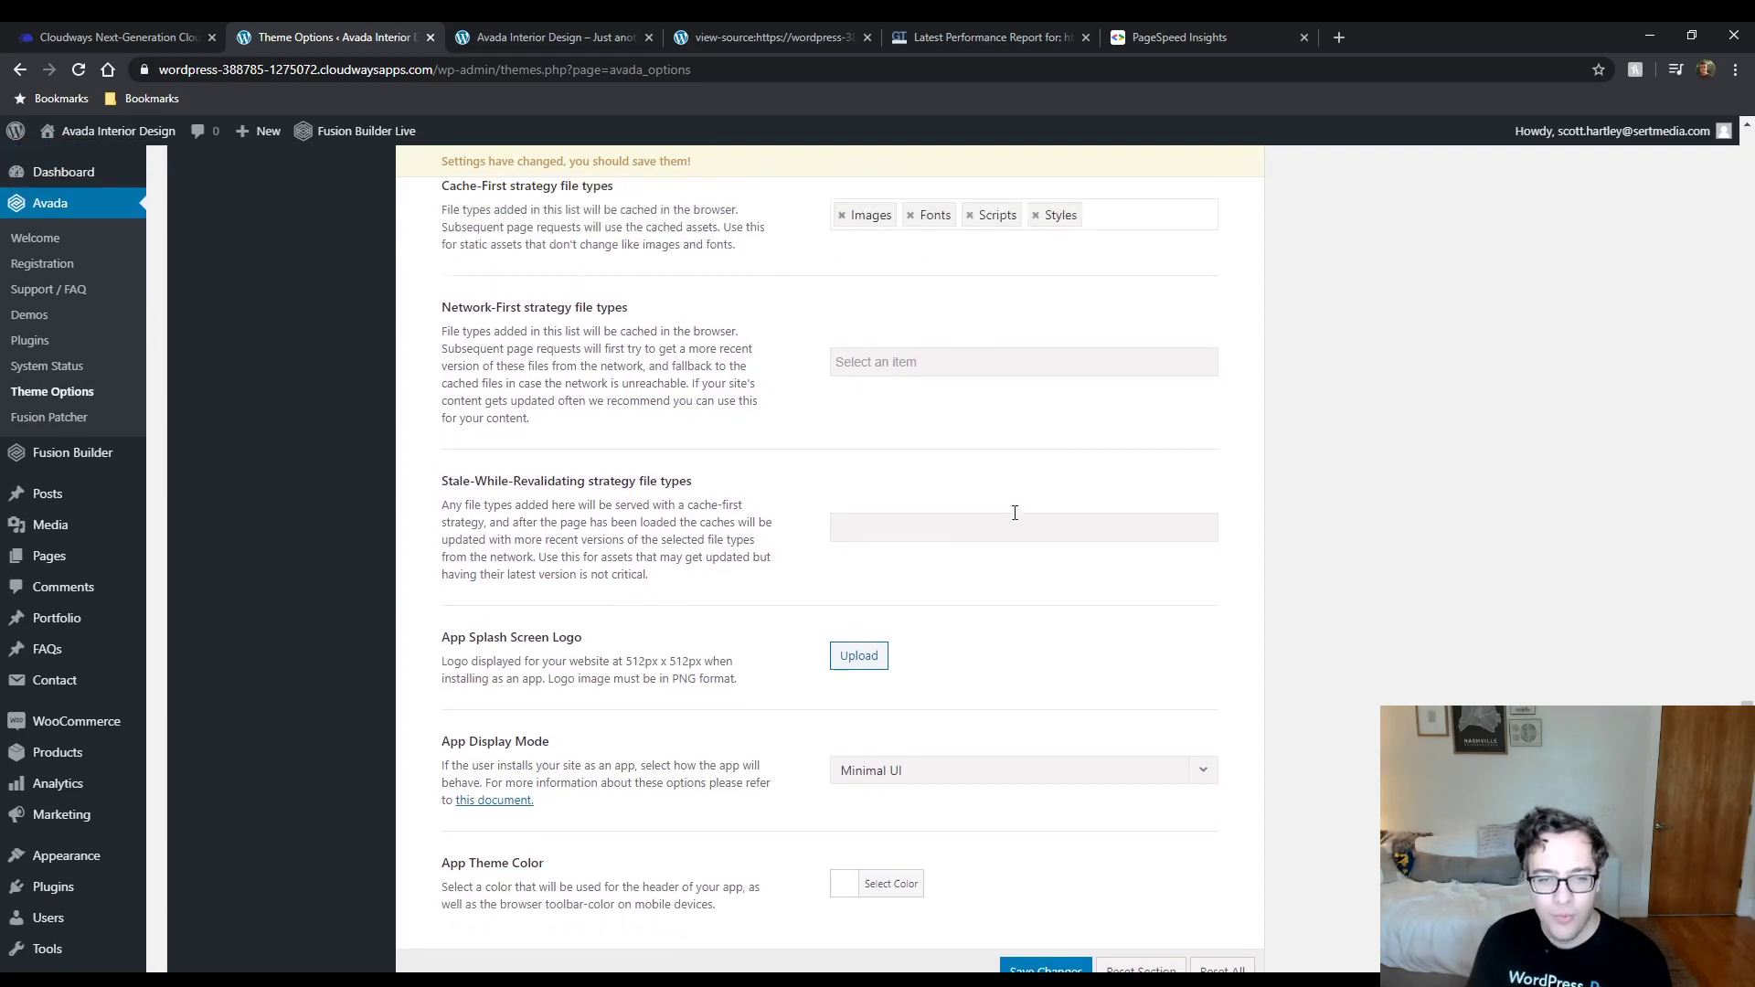
pyautogui.scroll(-2, 575, 692)
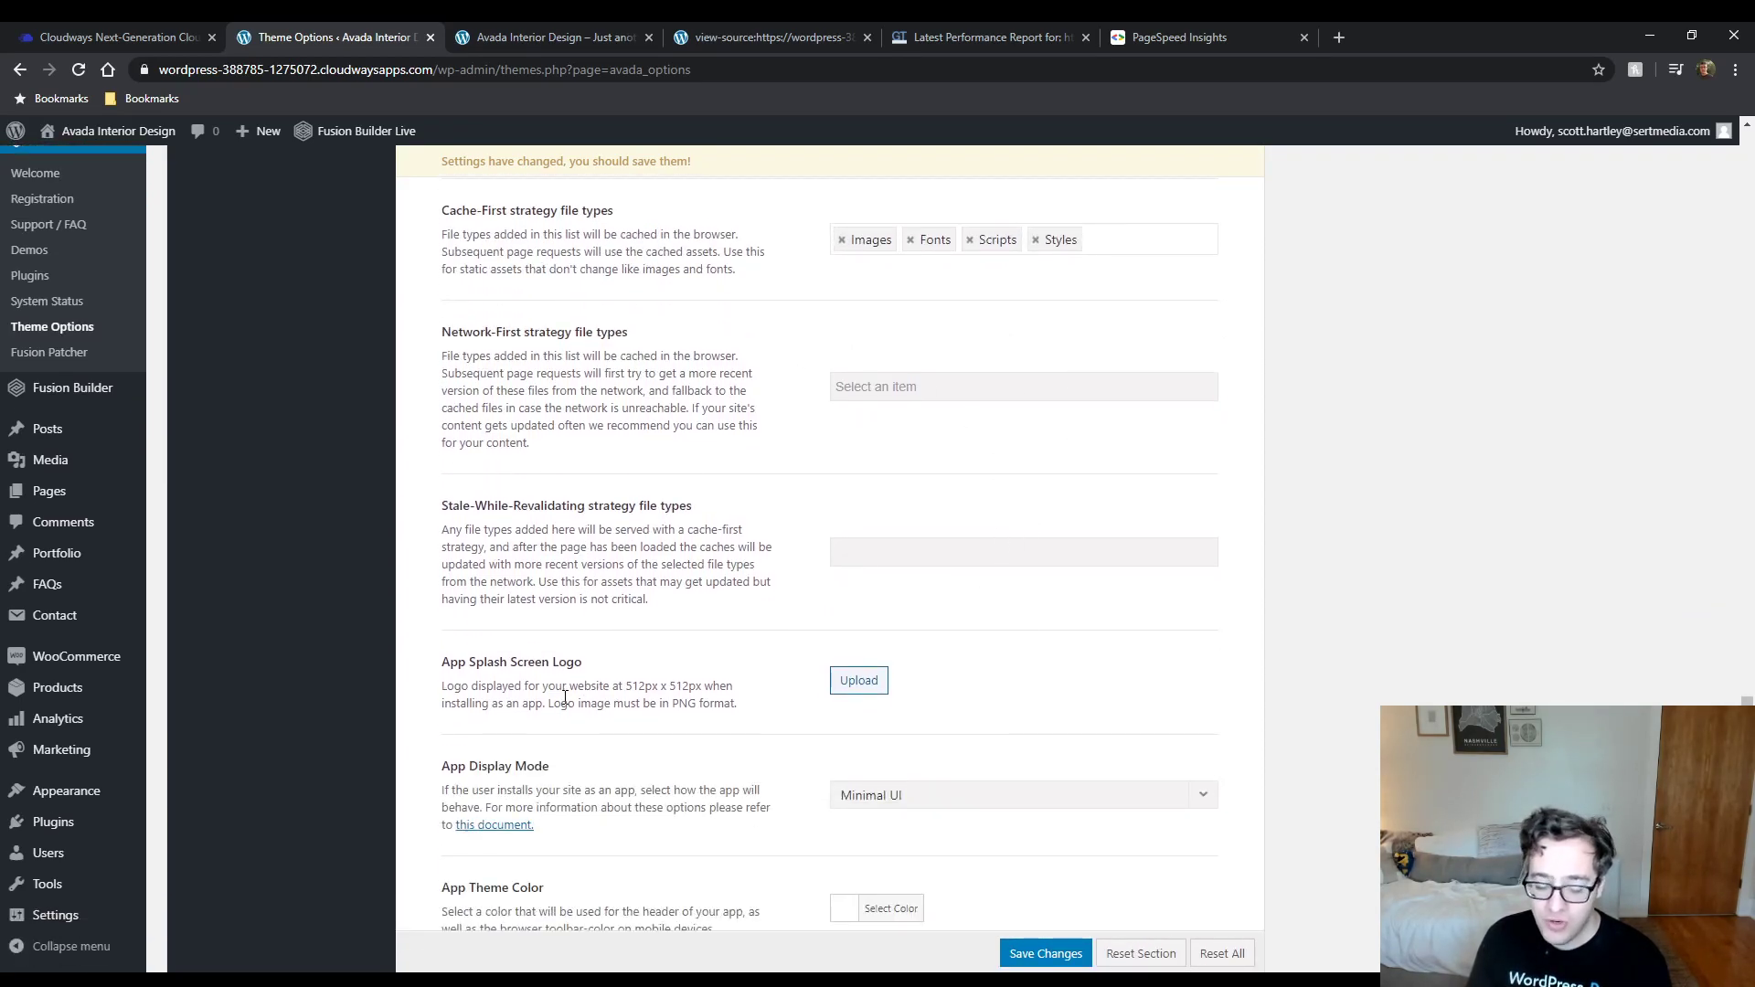
# Review the App Splash Screen Logo, App Display Mode and App Theme Color settings, including the available display modes.
pyautogui.scroll(-1, 565, 697)
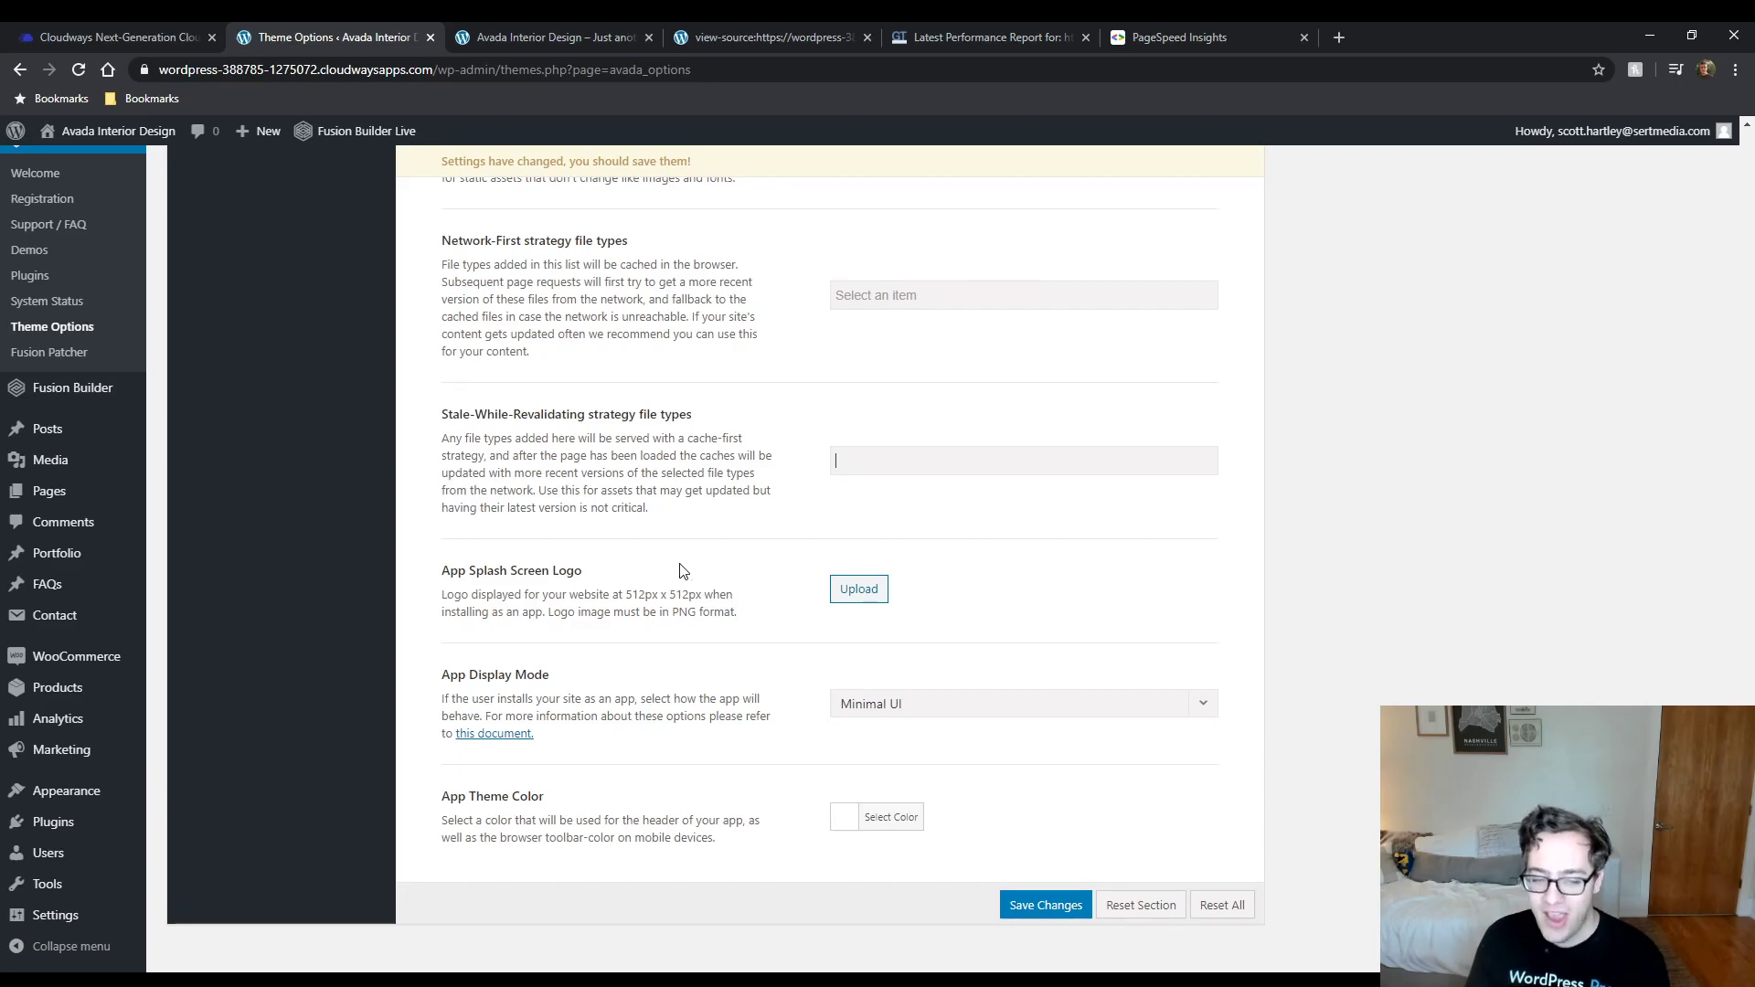
pyautogui.scroll(-1, 680, 571)
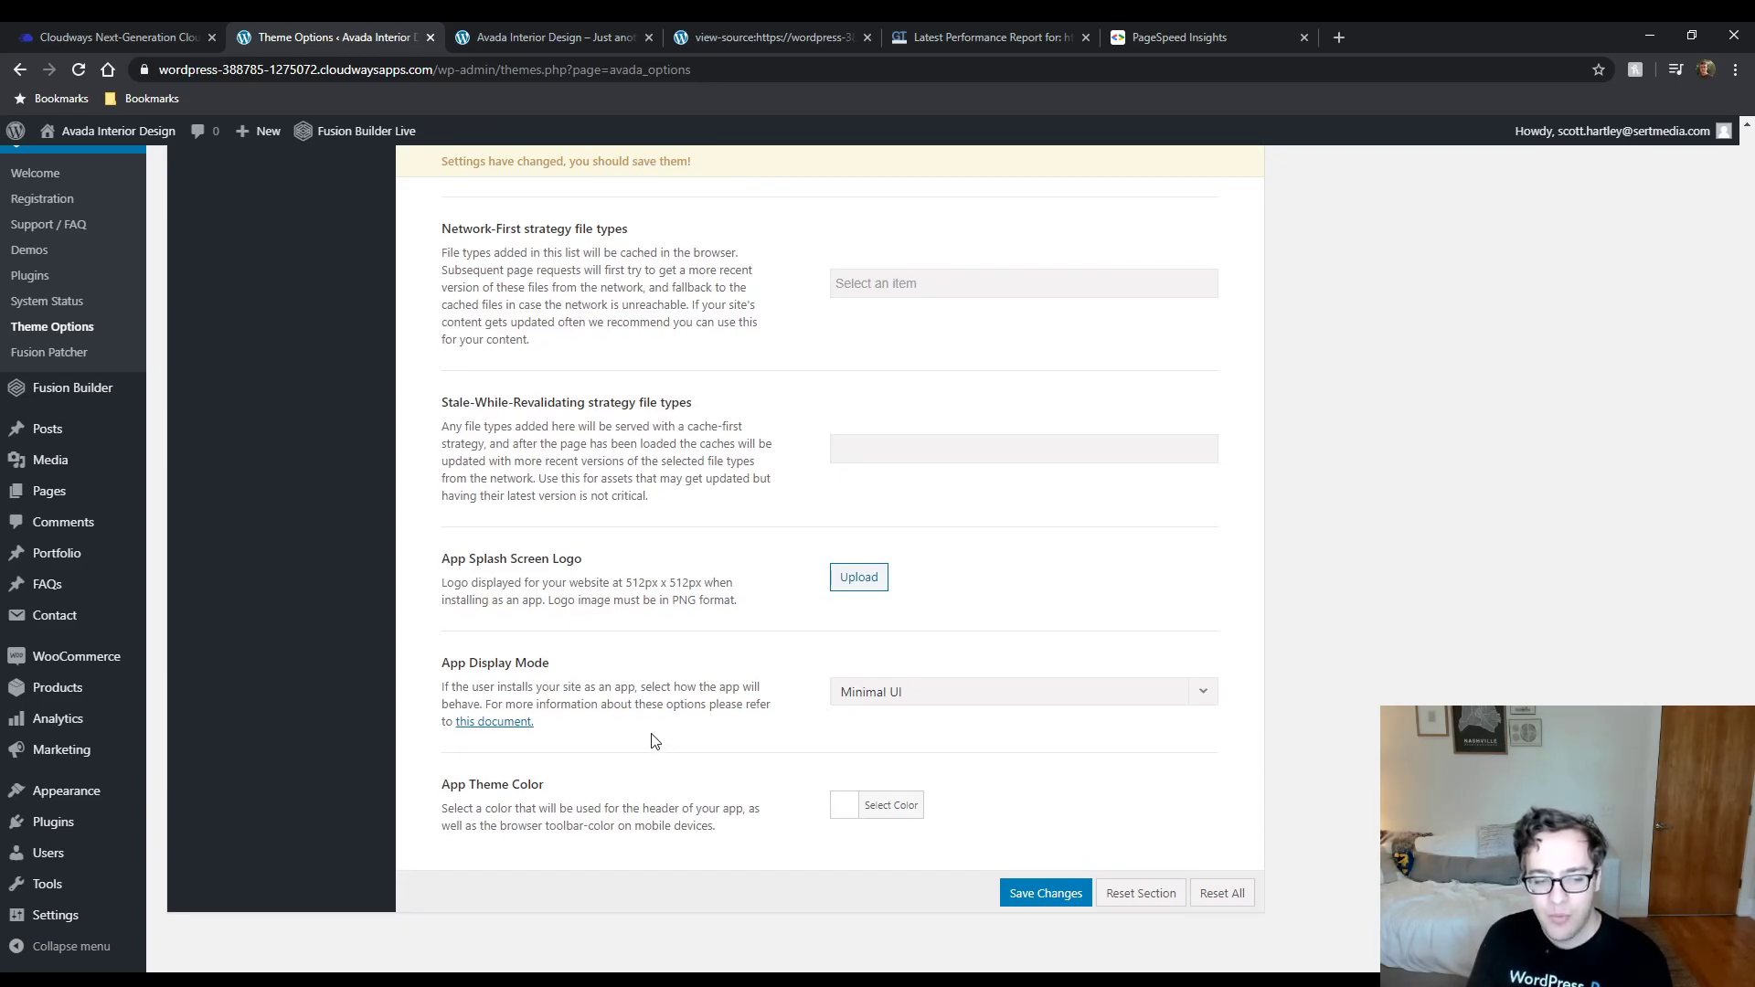
pyautogui.click(912, 695)
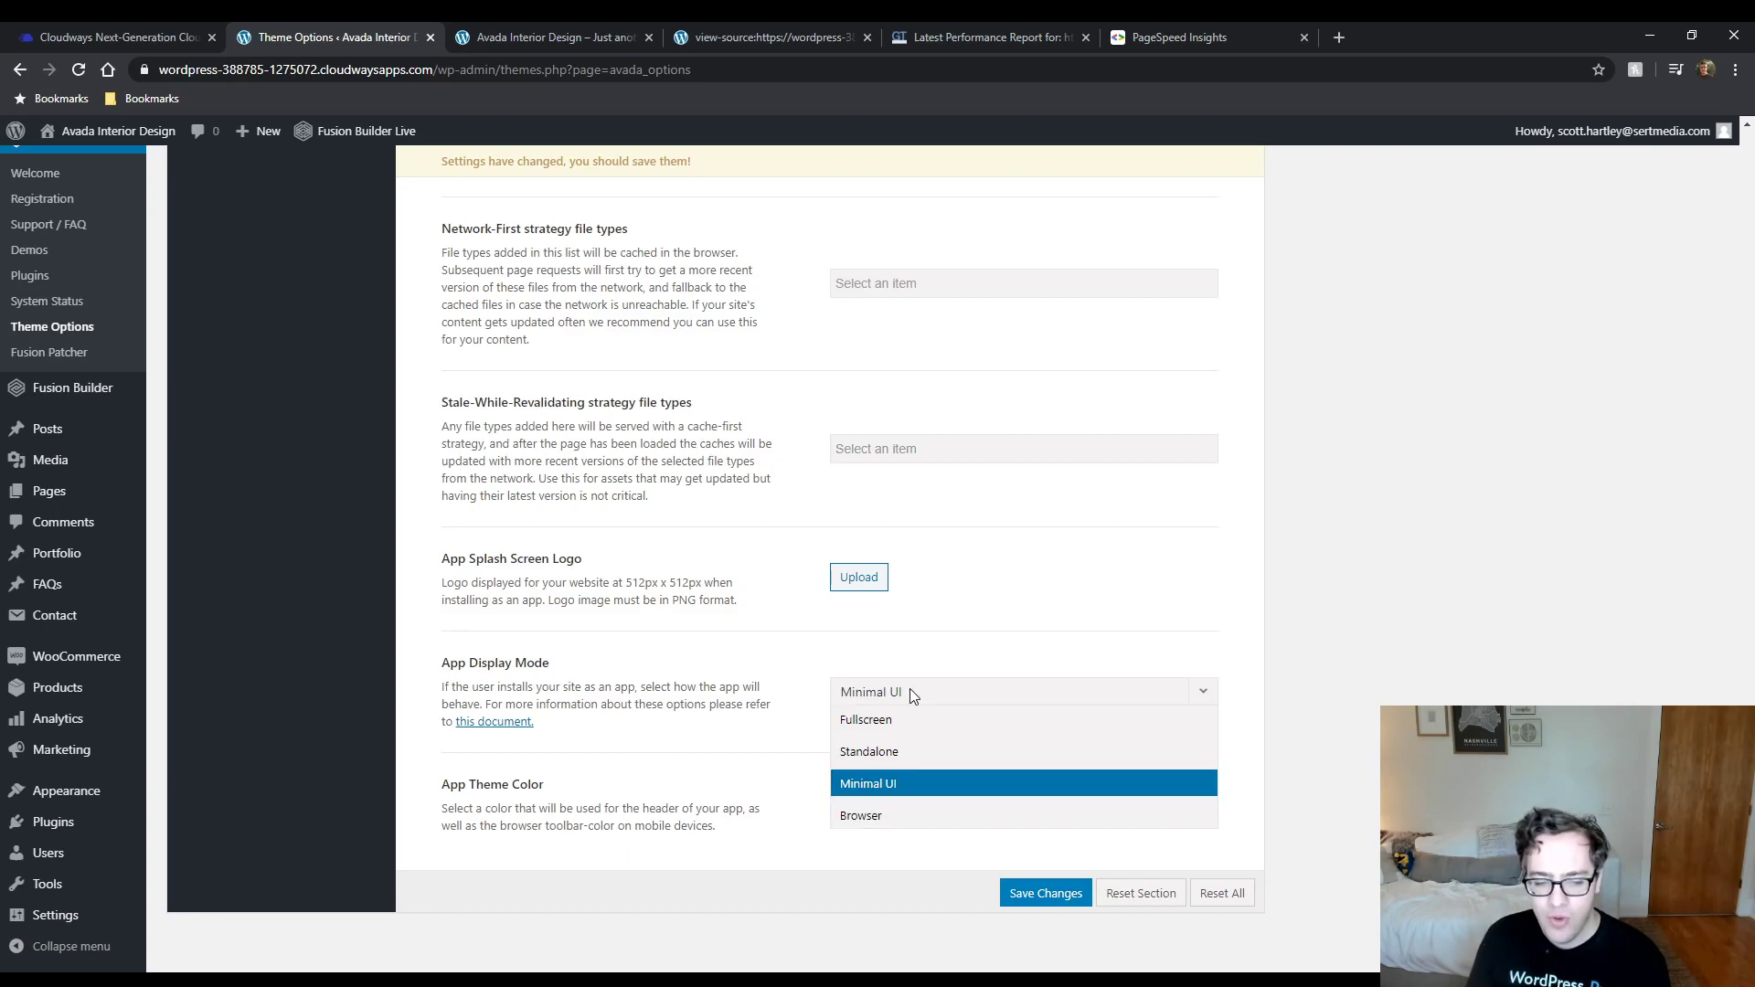
pyautogui.click(646, 699)
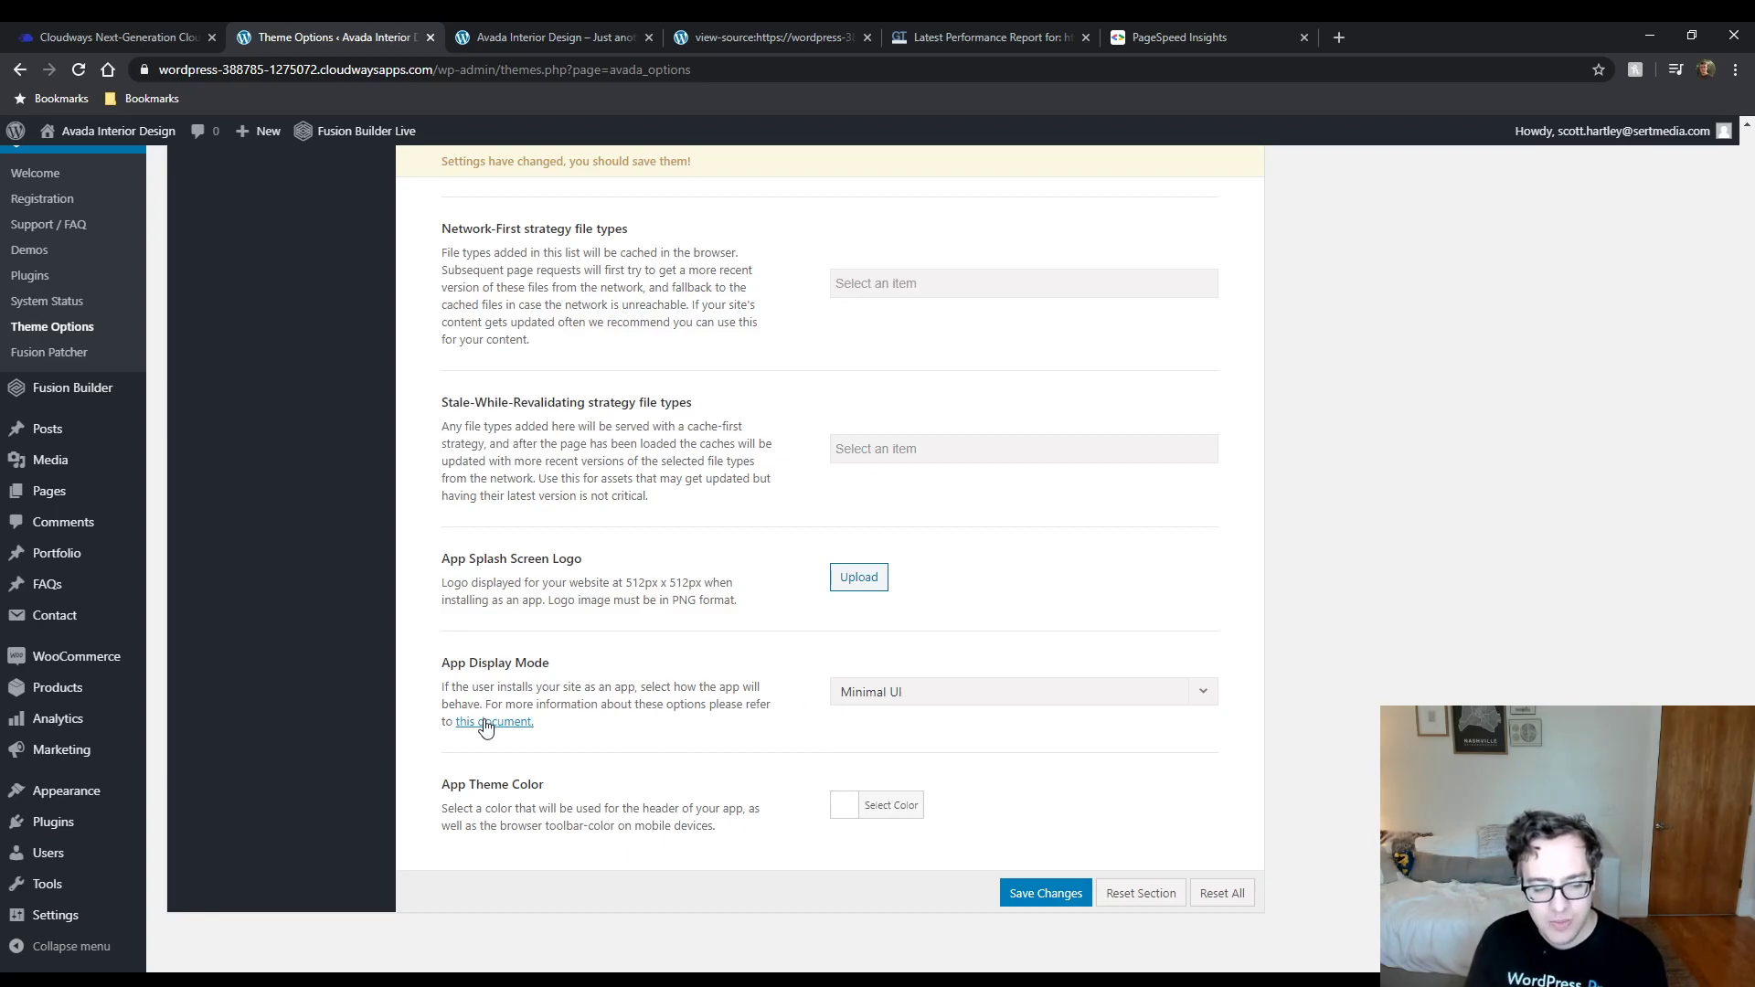
pyautogui.click(906, 695)
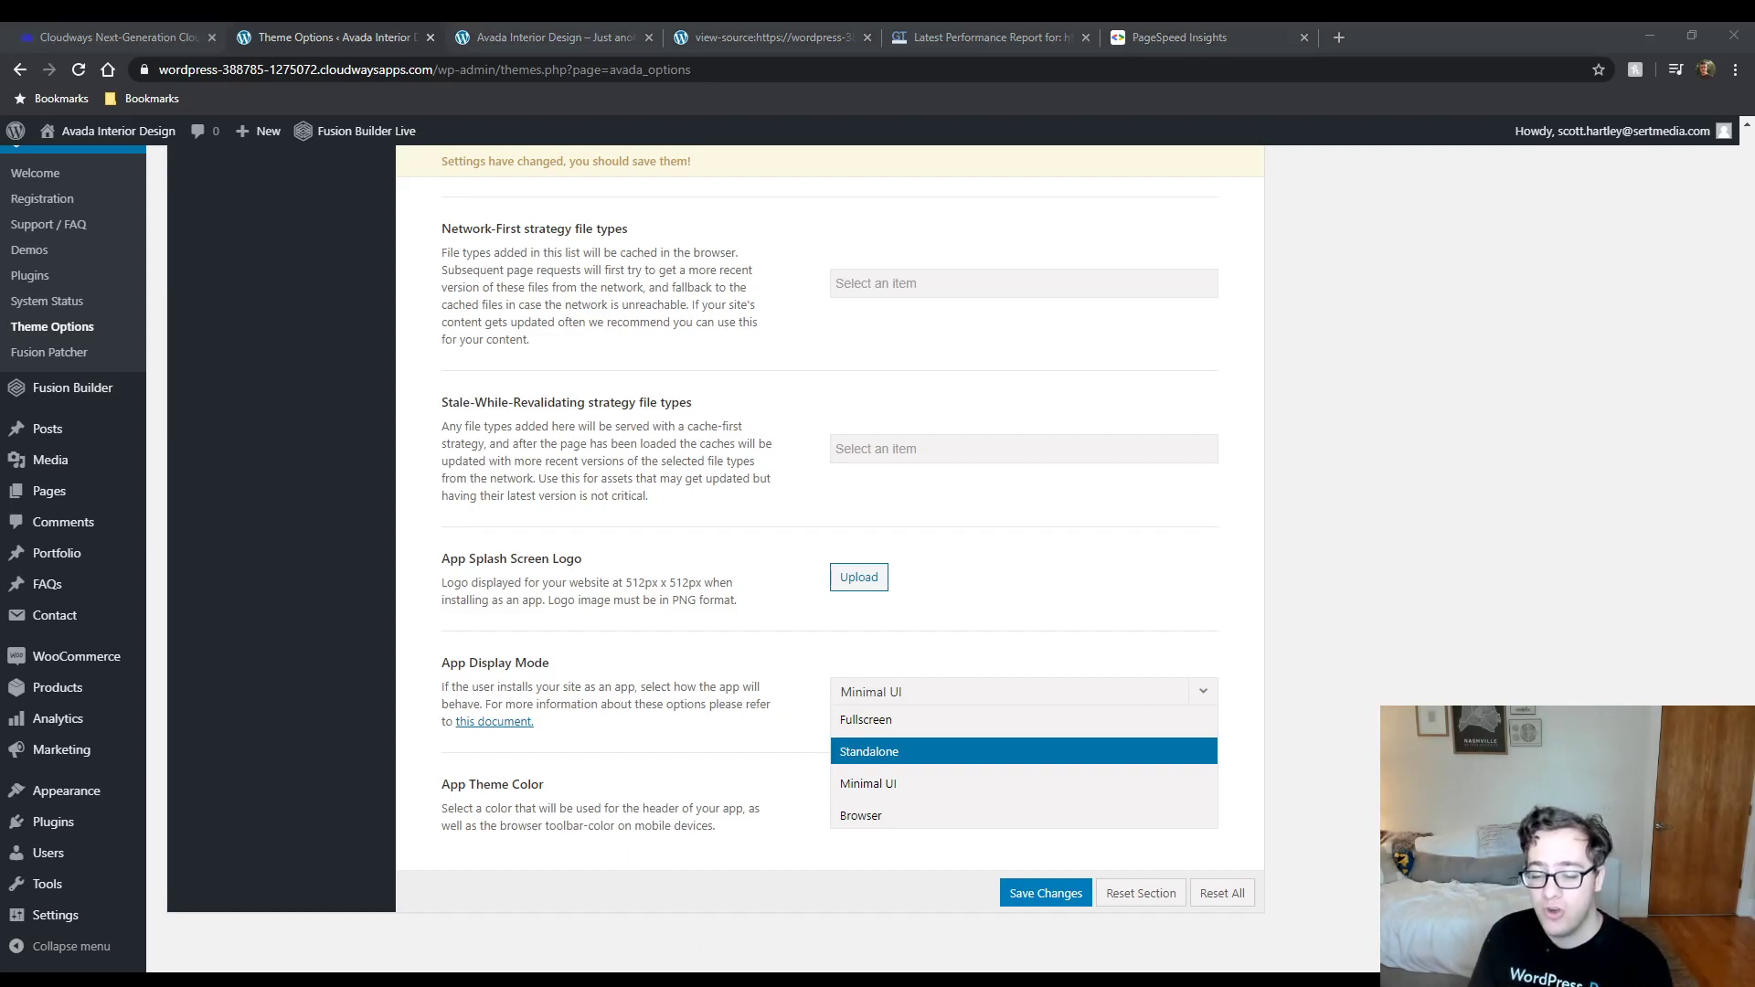
pyautogui.hotkey('alt', 'Tab')
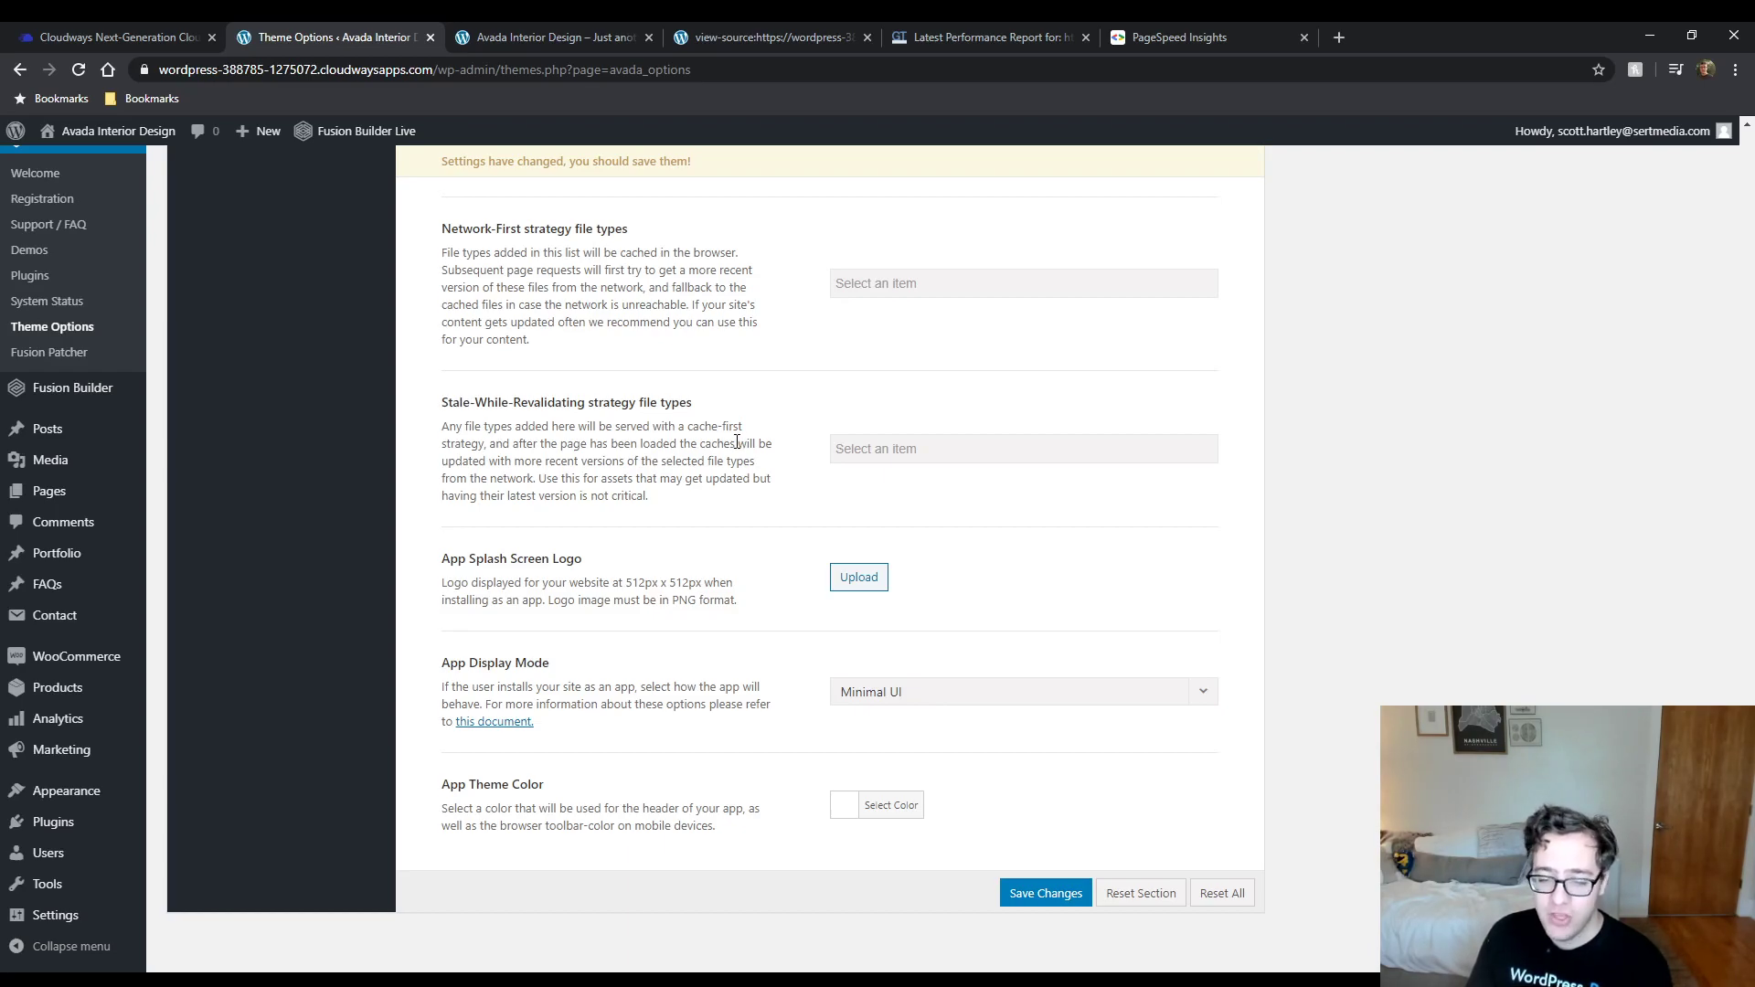
# Leave Theme Options without saving and deactivate the PWA plugin in the list of installed plugins.
pyautogui.scroll(10, 772, 476)
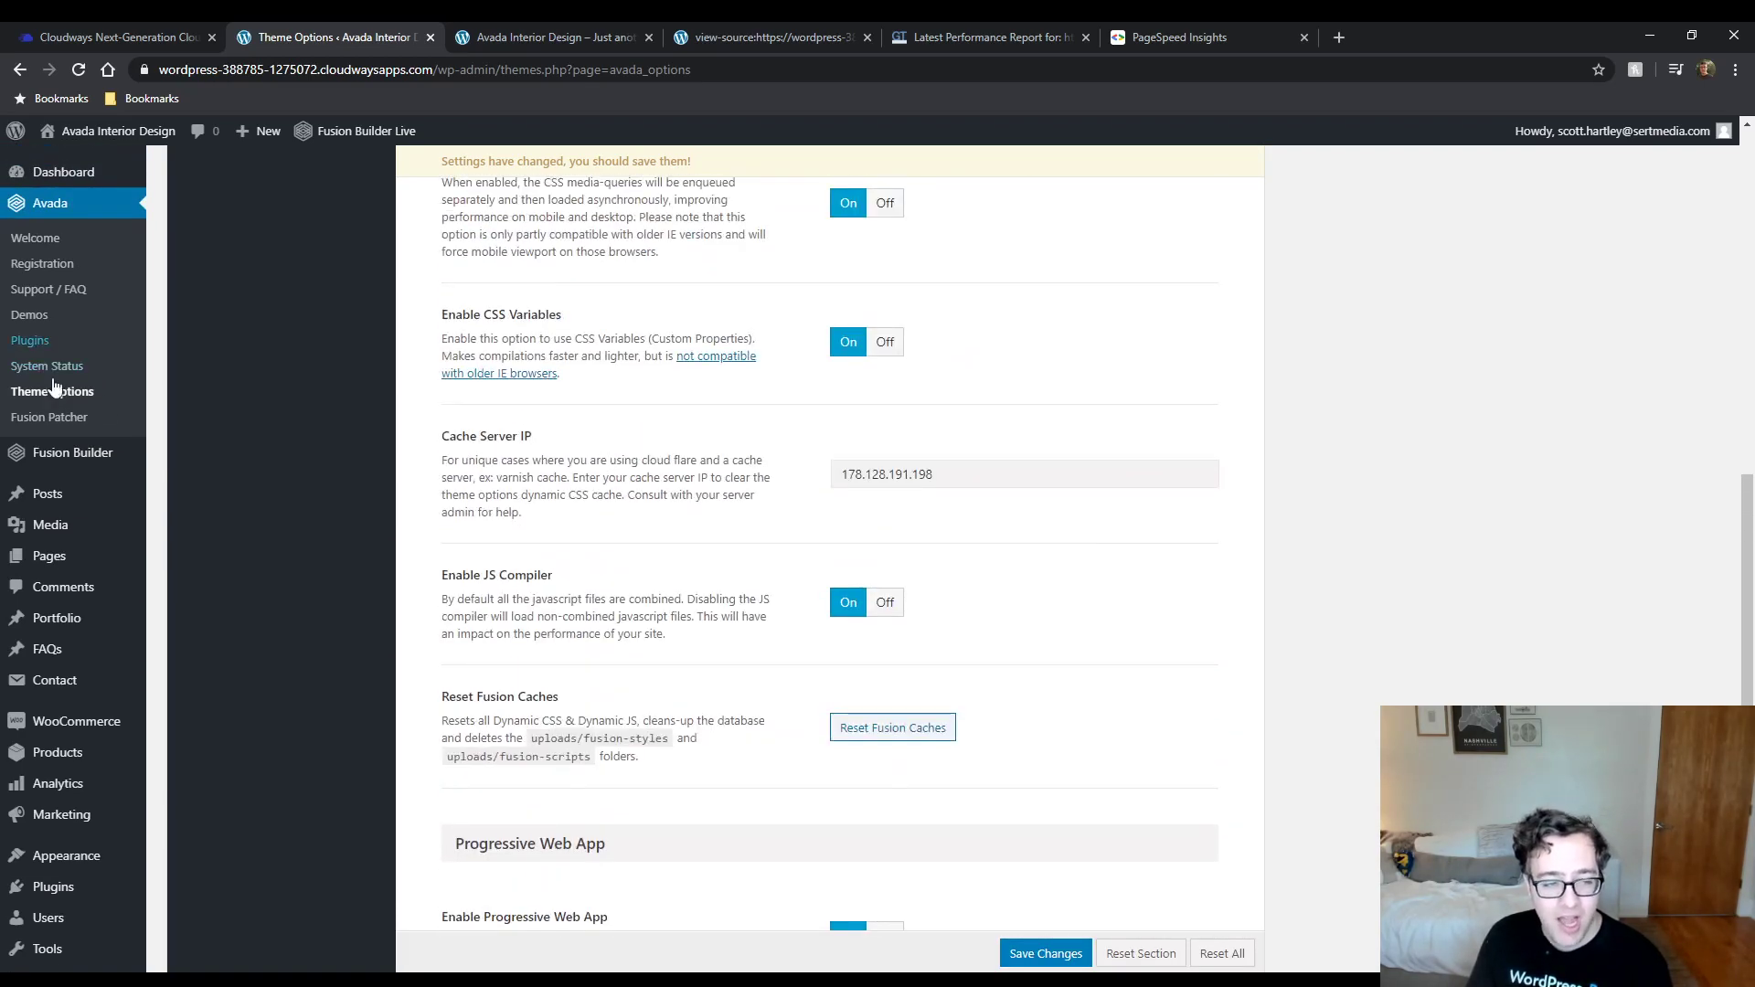
pyautogui.scroll(-4, 55, 695)
pyautogui.click(70, 816)
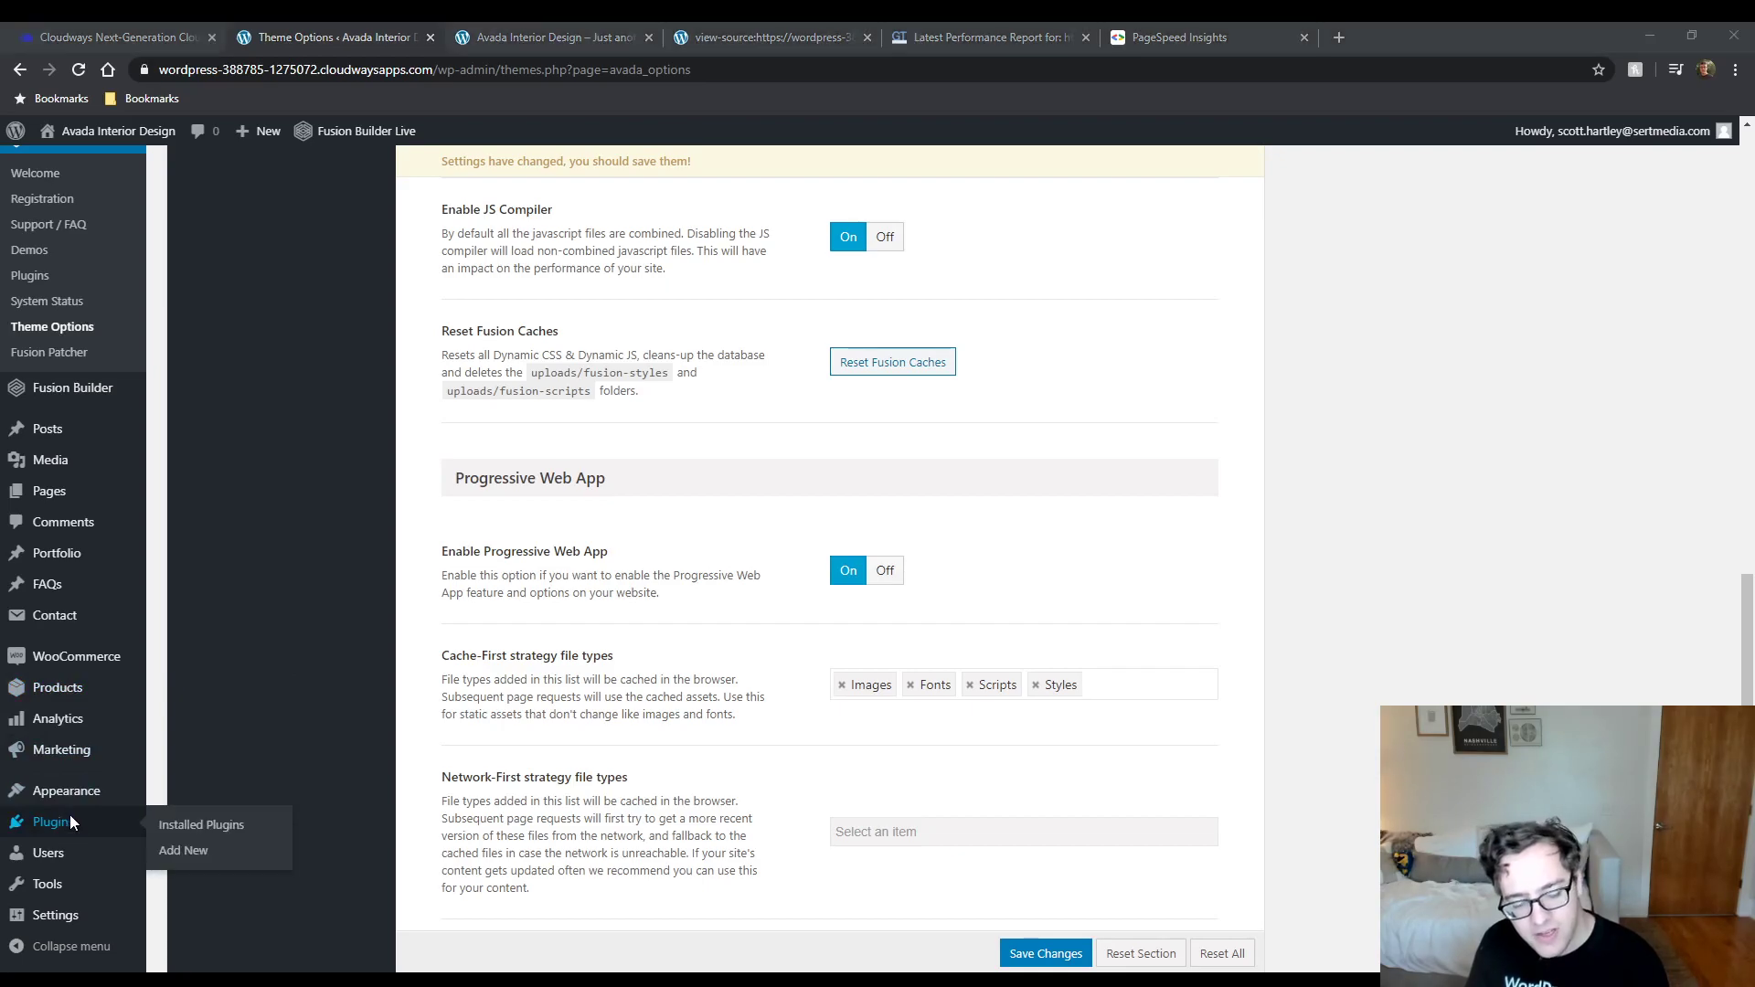
pyautogui.click(969, 177)
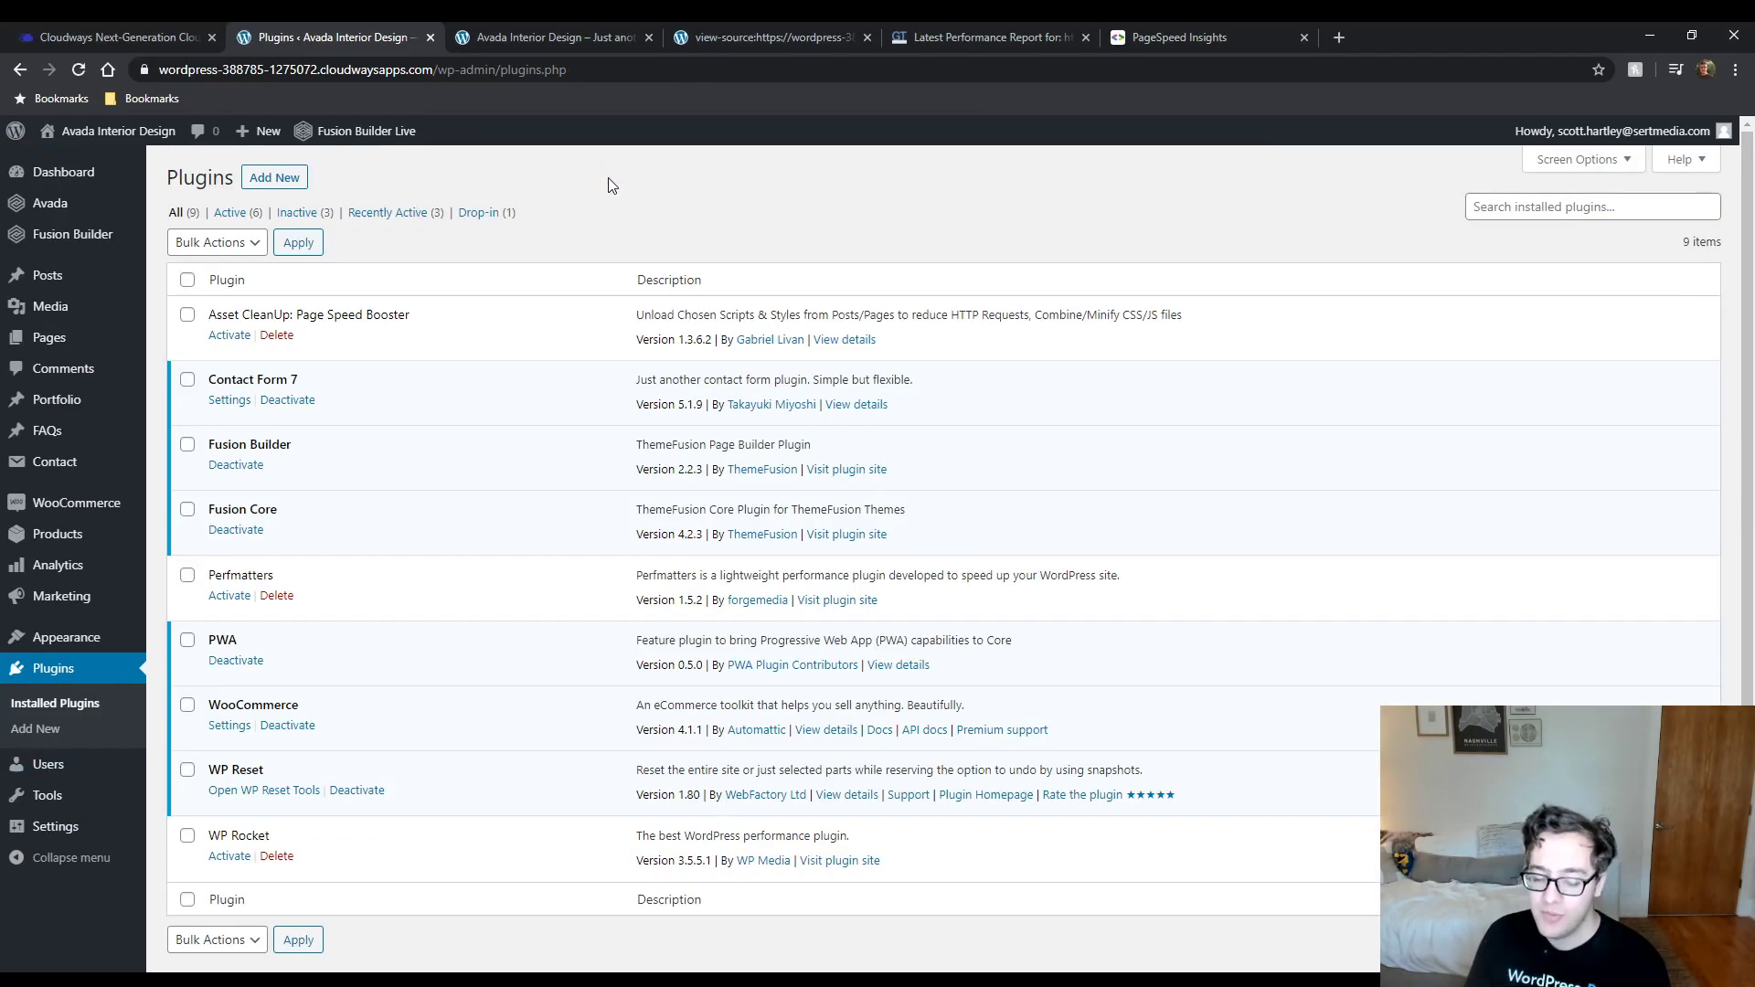
pyautogui.click(256, 661)
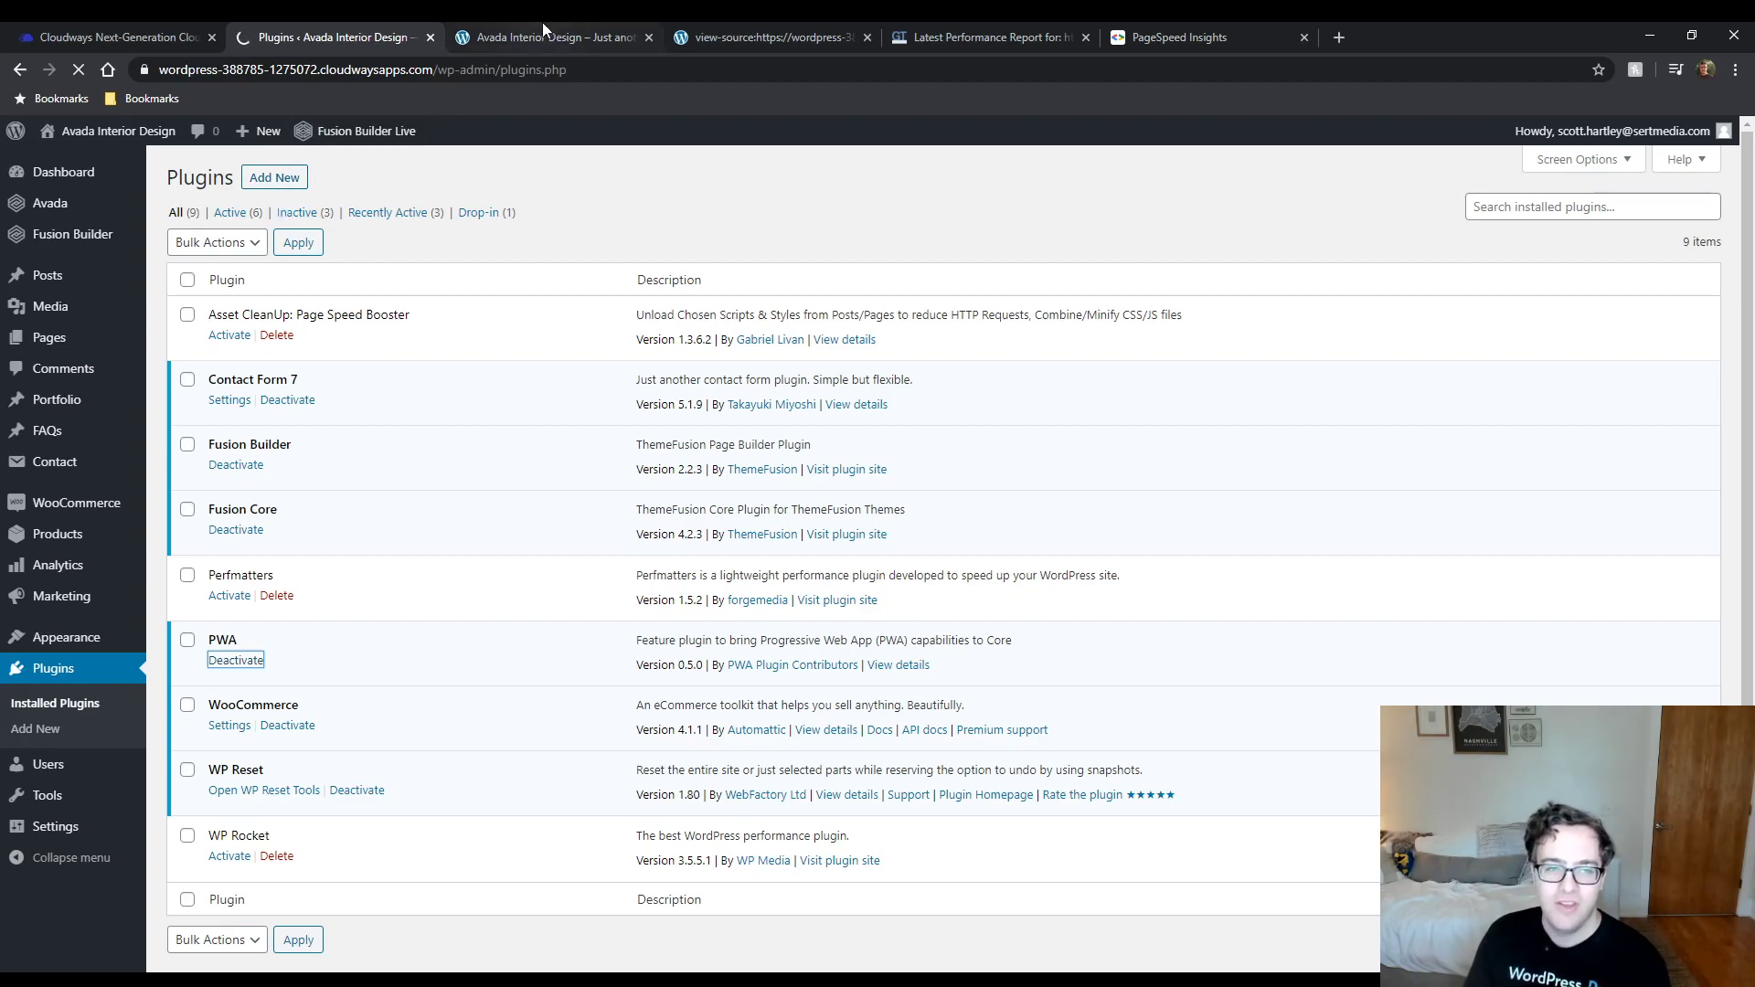
# In the GTmetrix report's PageSpeed recommendations, examine the details of Serve scaled images and Defer parsing of JavaScript.
pyautogui.click(972, 32)
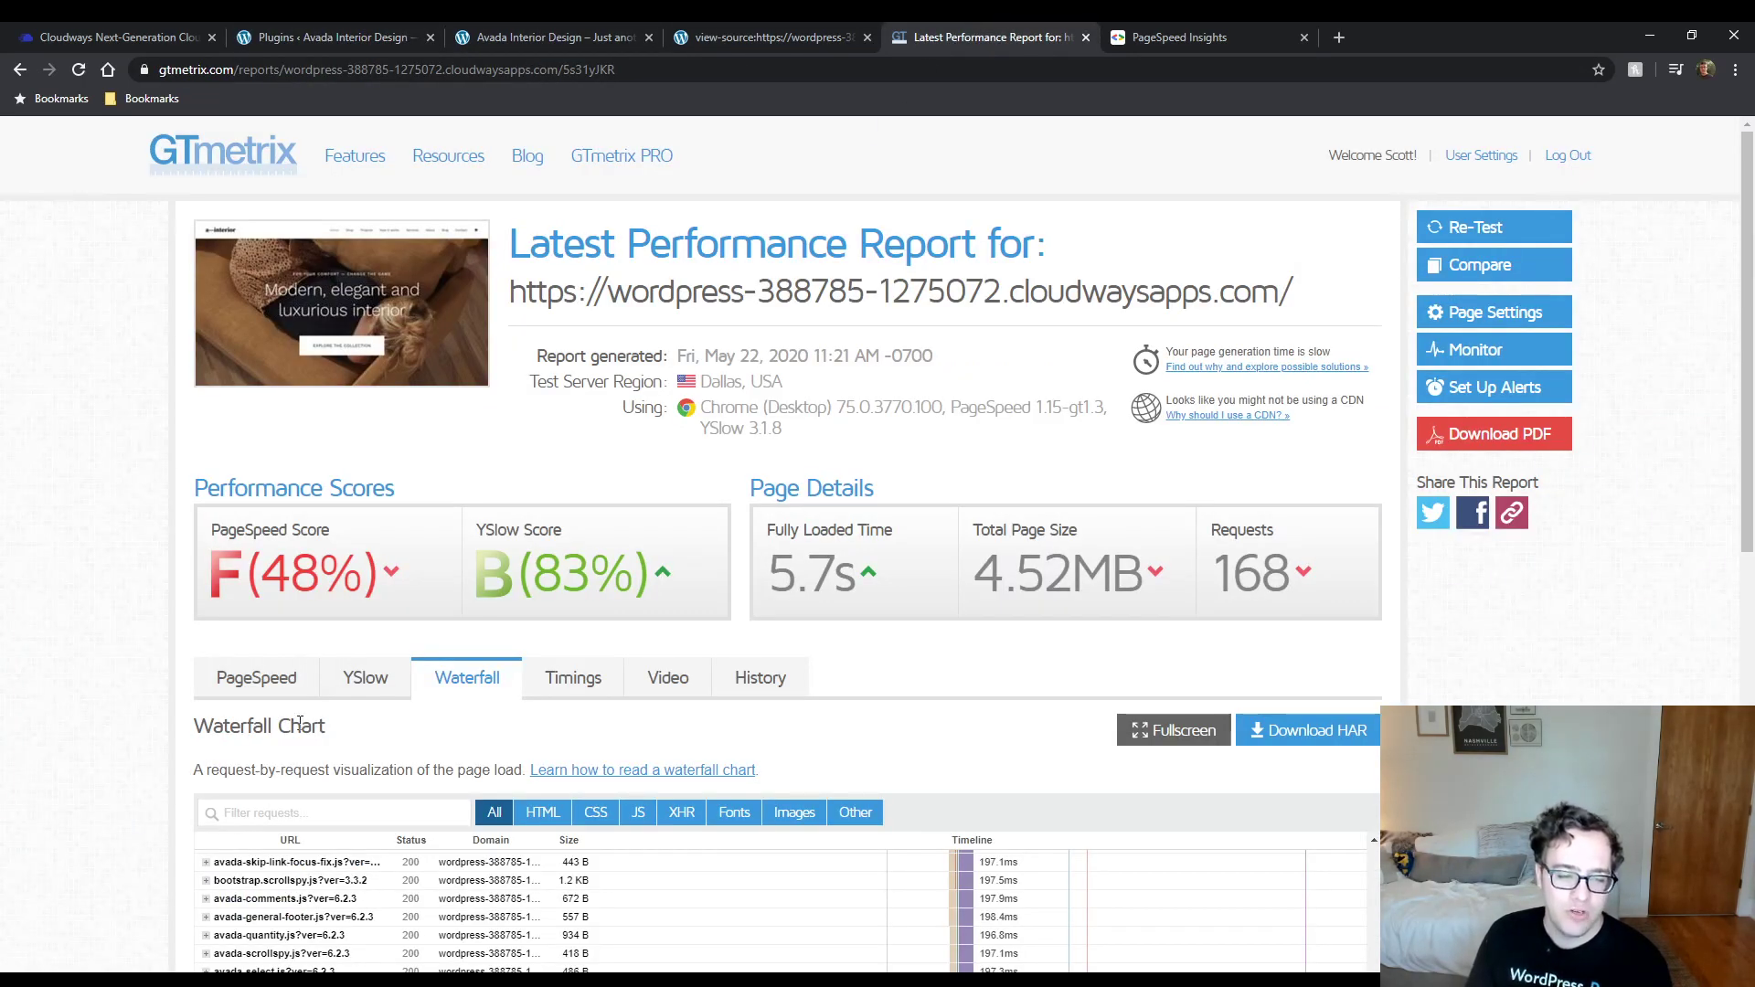
pyautogui.click(274, 681)
pyautogui.scroll(-2, 348, 613)
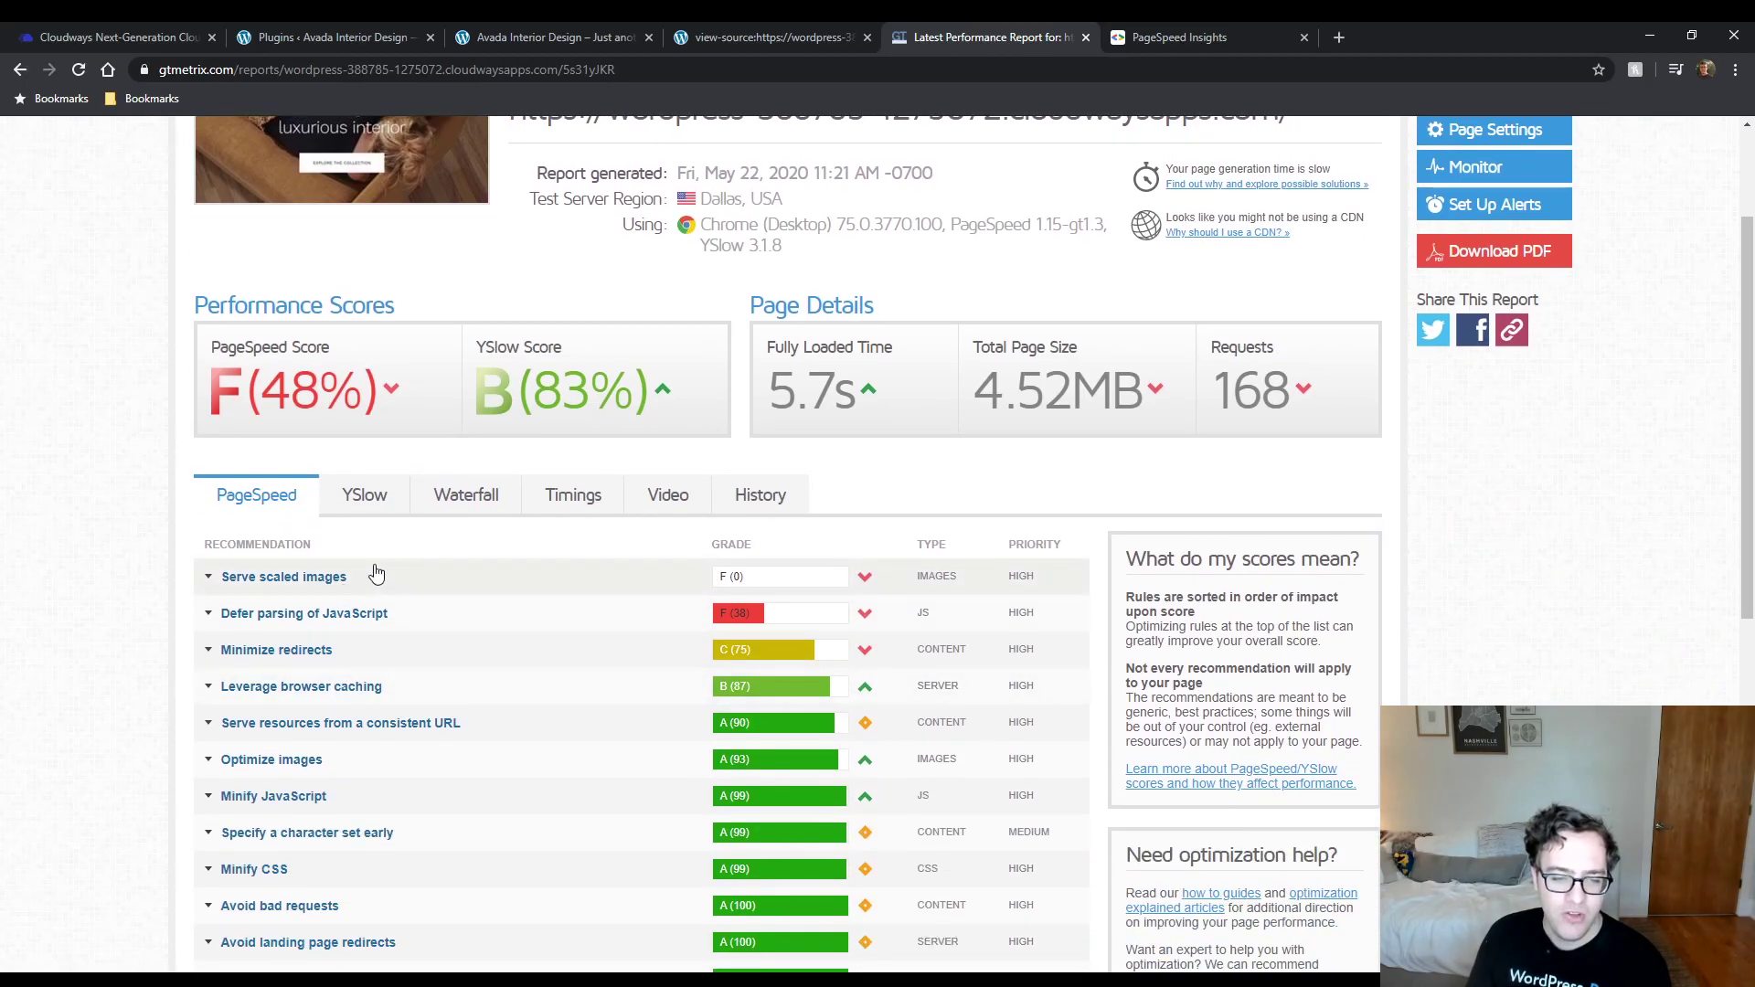
pyautogui.click(373, 577)
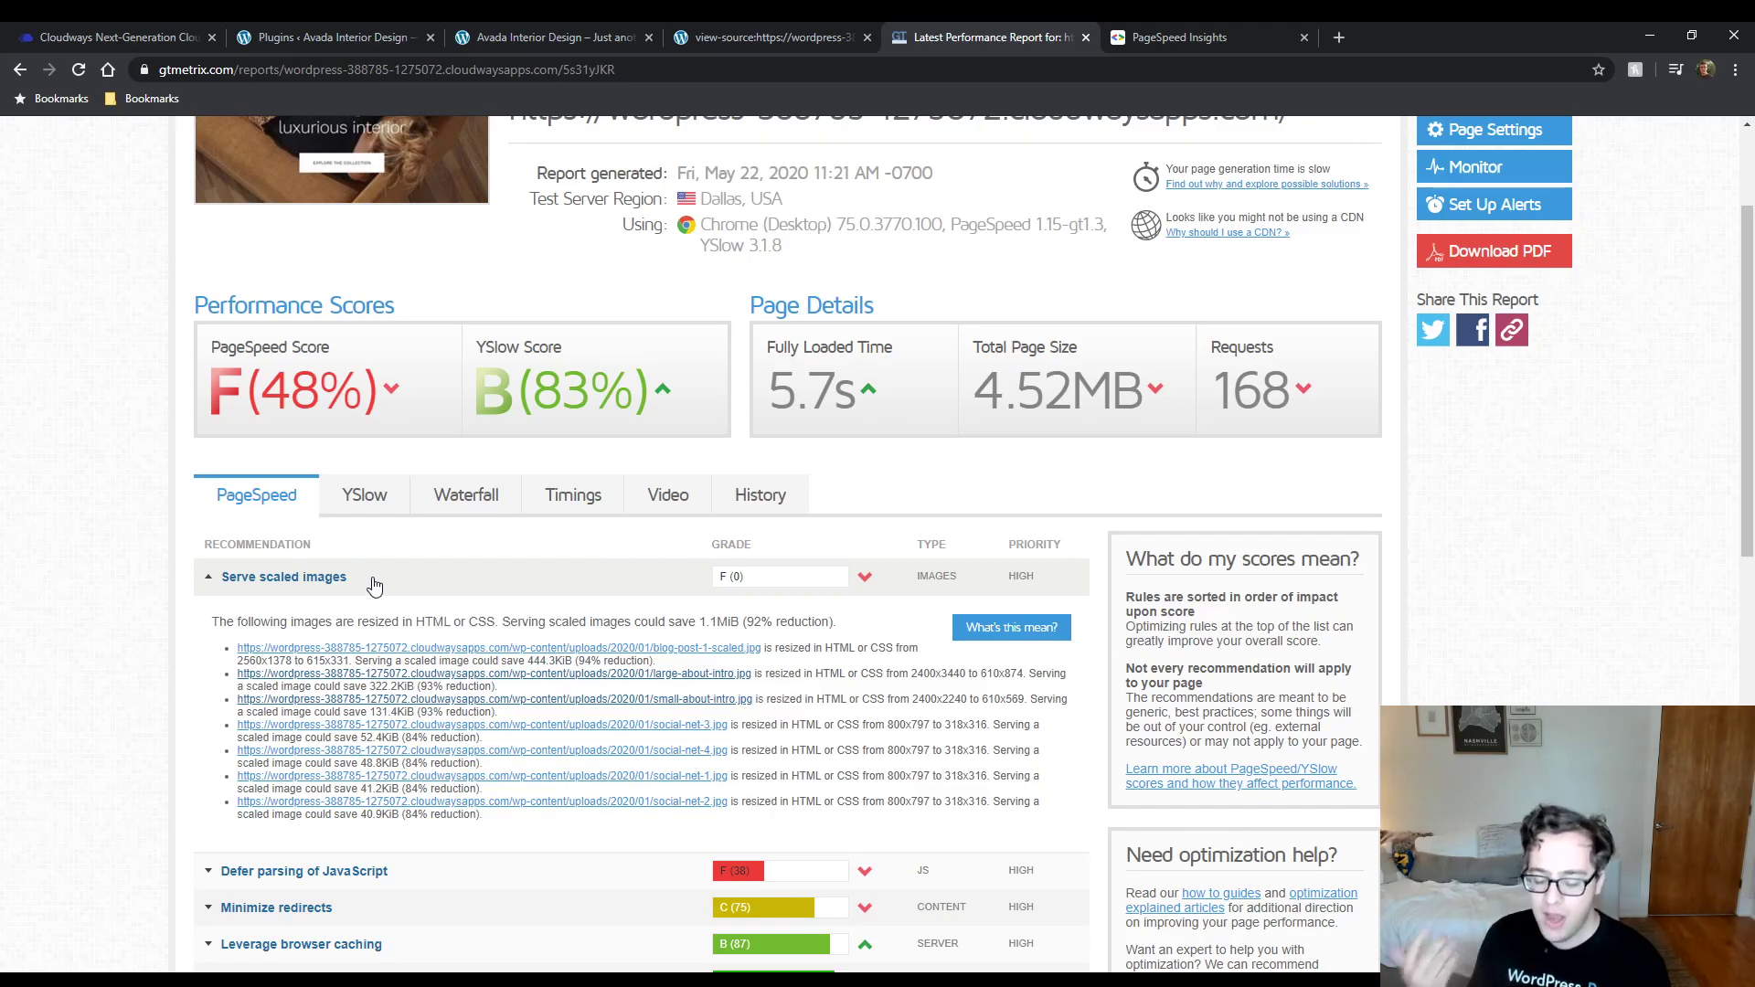
pyautogui.click(371, 582)
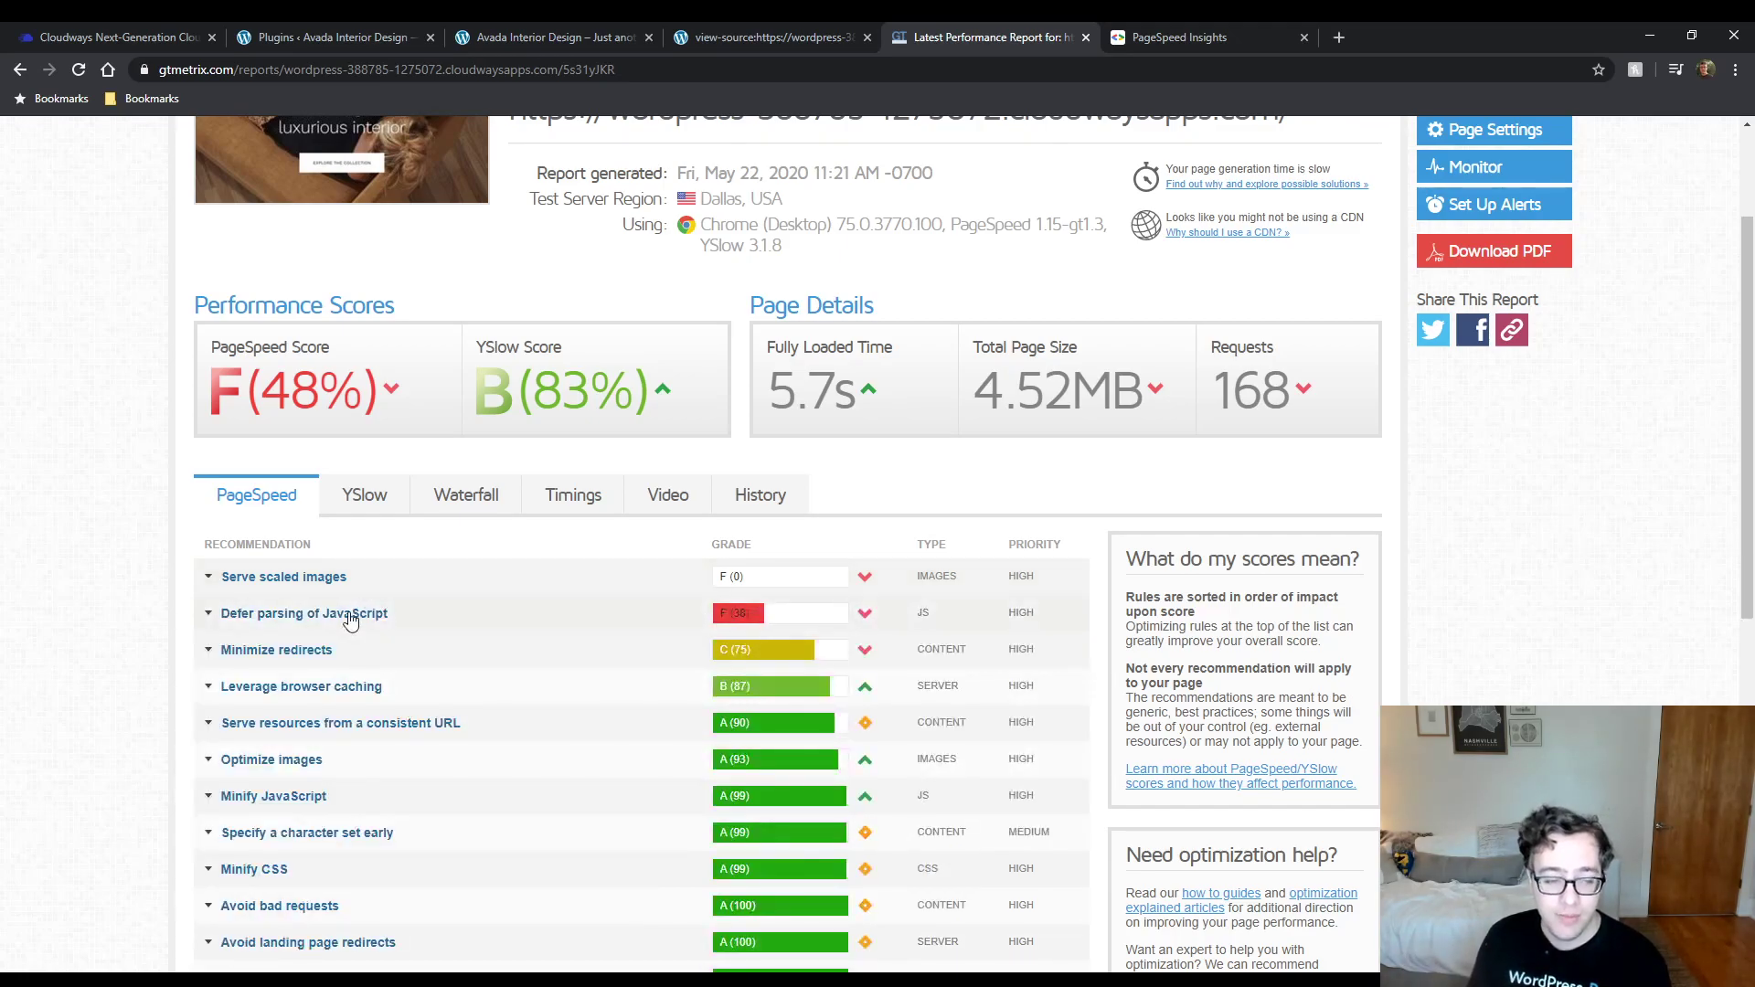
pyautogui.click(350, 617)
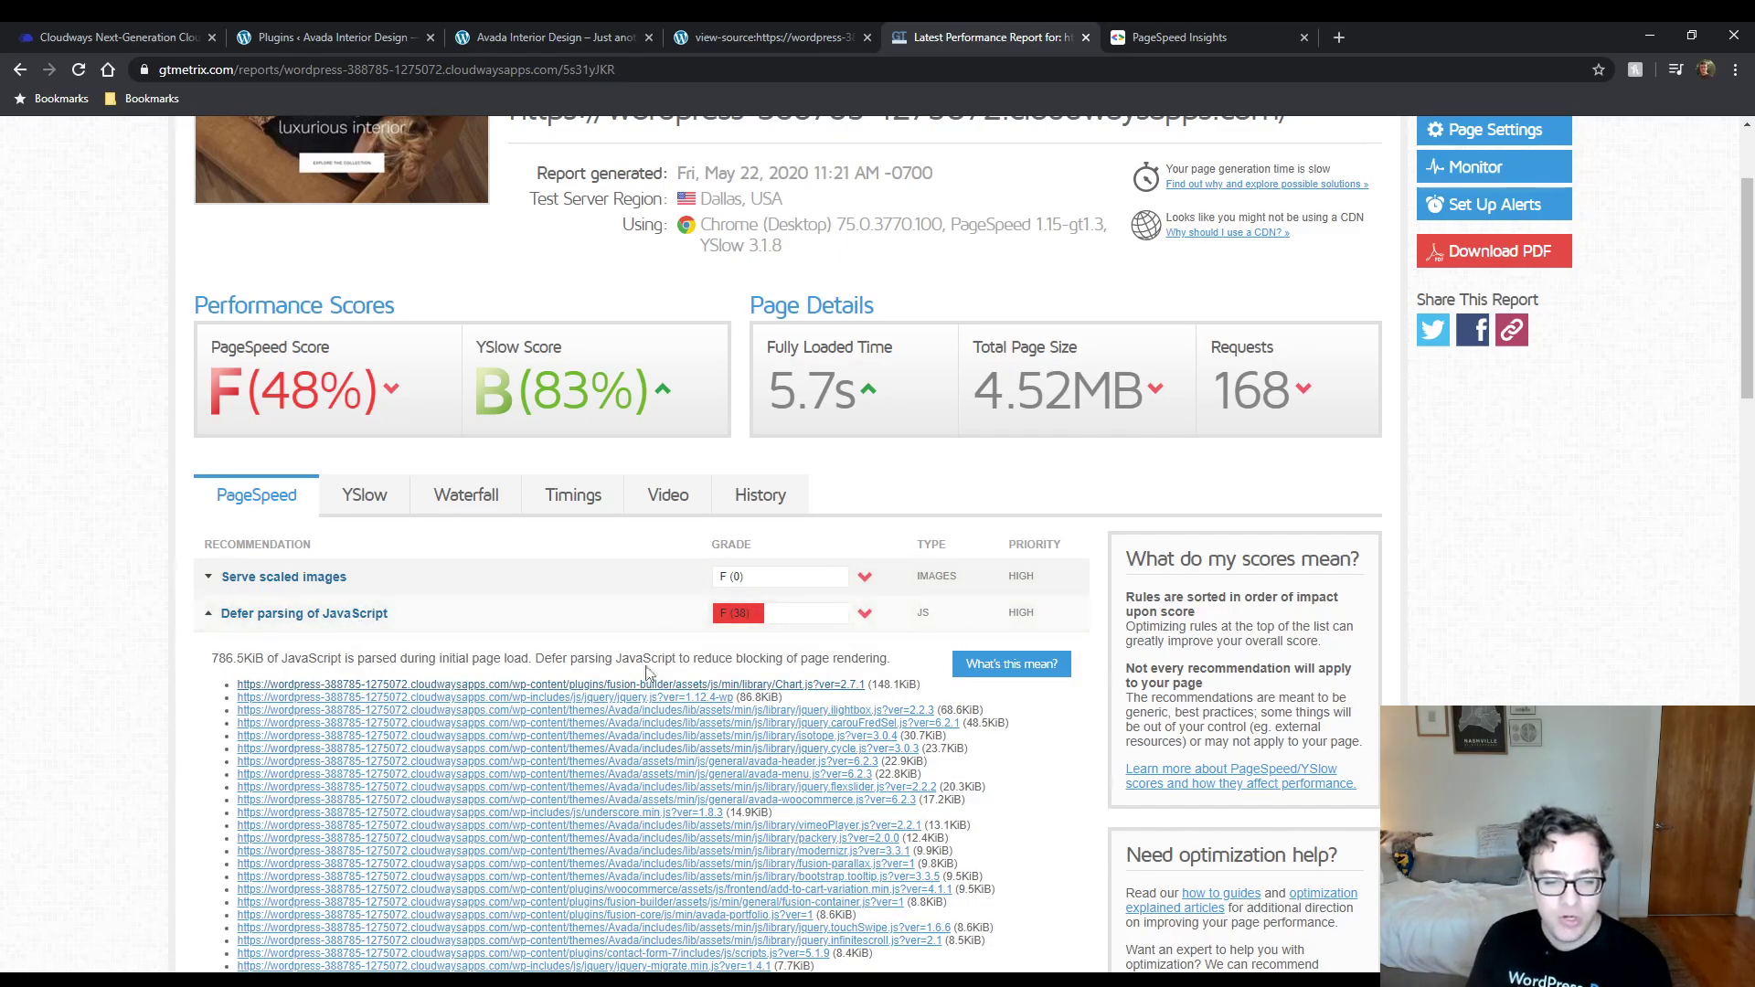
pyautogui.scroll(-1, 484, 740)
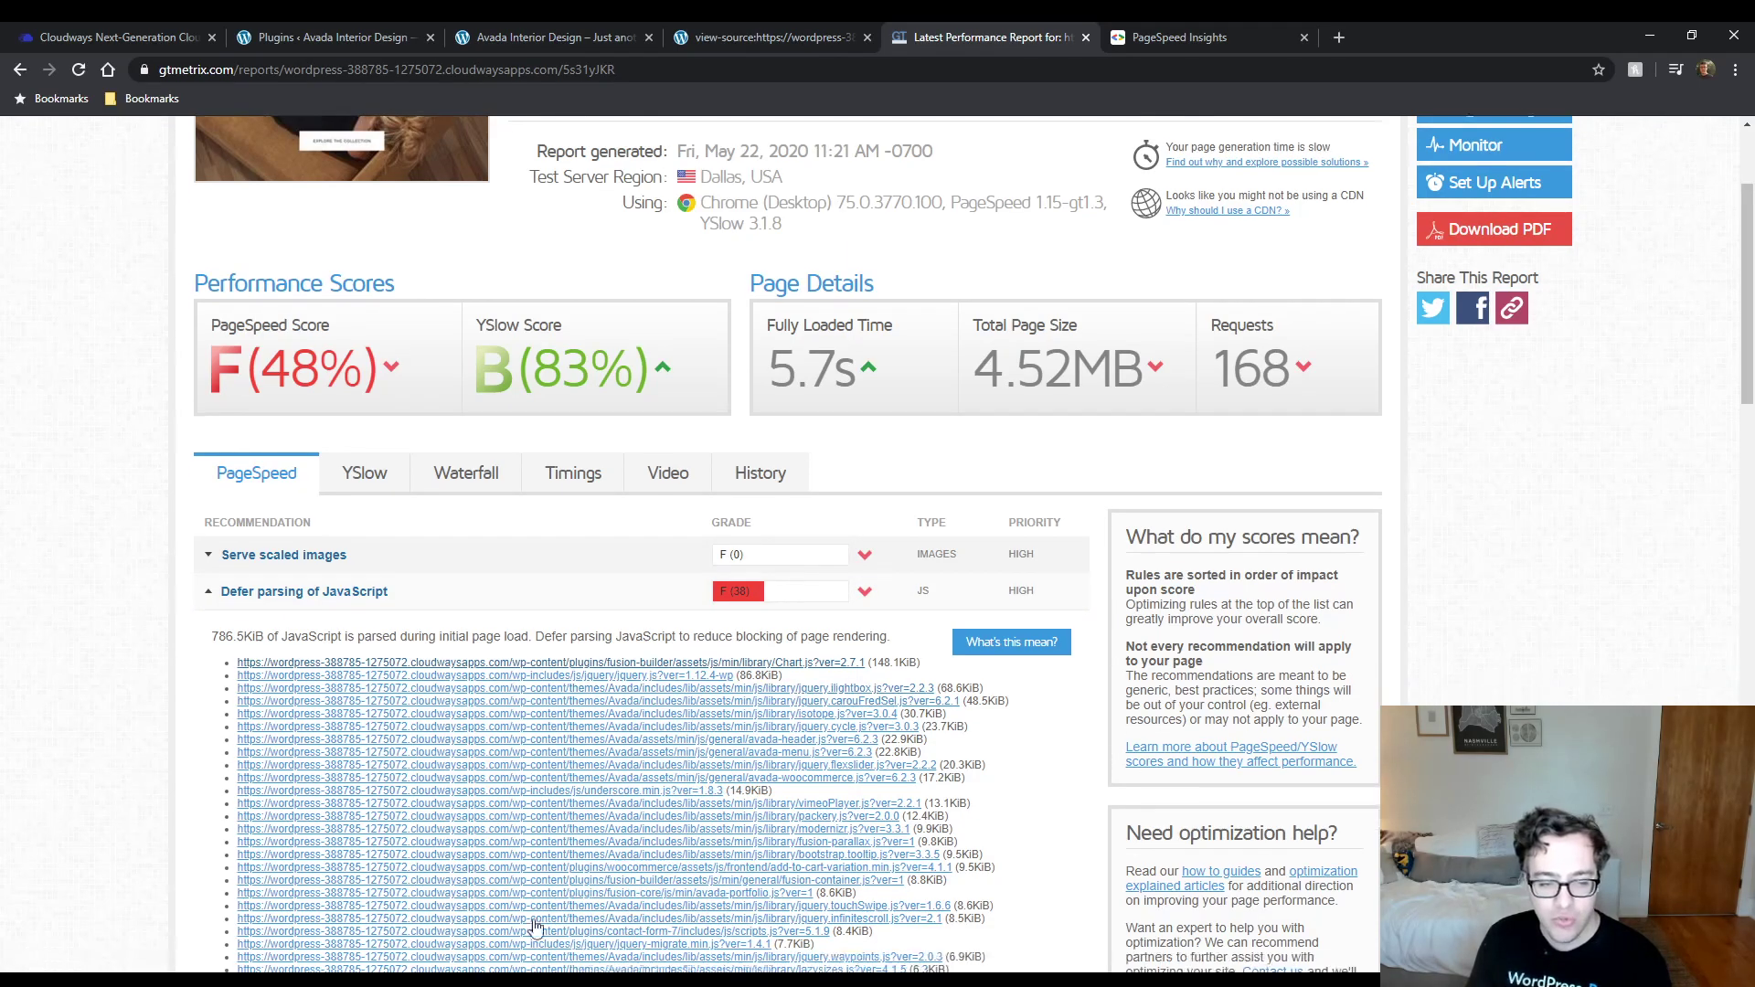
pyautogui.moveTo(211, 564); pyautogui.dragTo(382, 567)
pyautogui.click(280, 568)
pyautogui.scroll(-3, 400, 634)
# Search the WordPress plugin directory for "cache enabler" and install Cache Enabler – WordPress Cache.
pyautogui.click(302, 36)
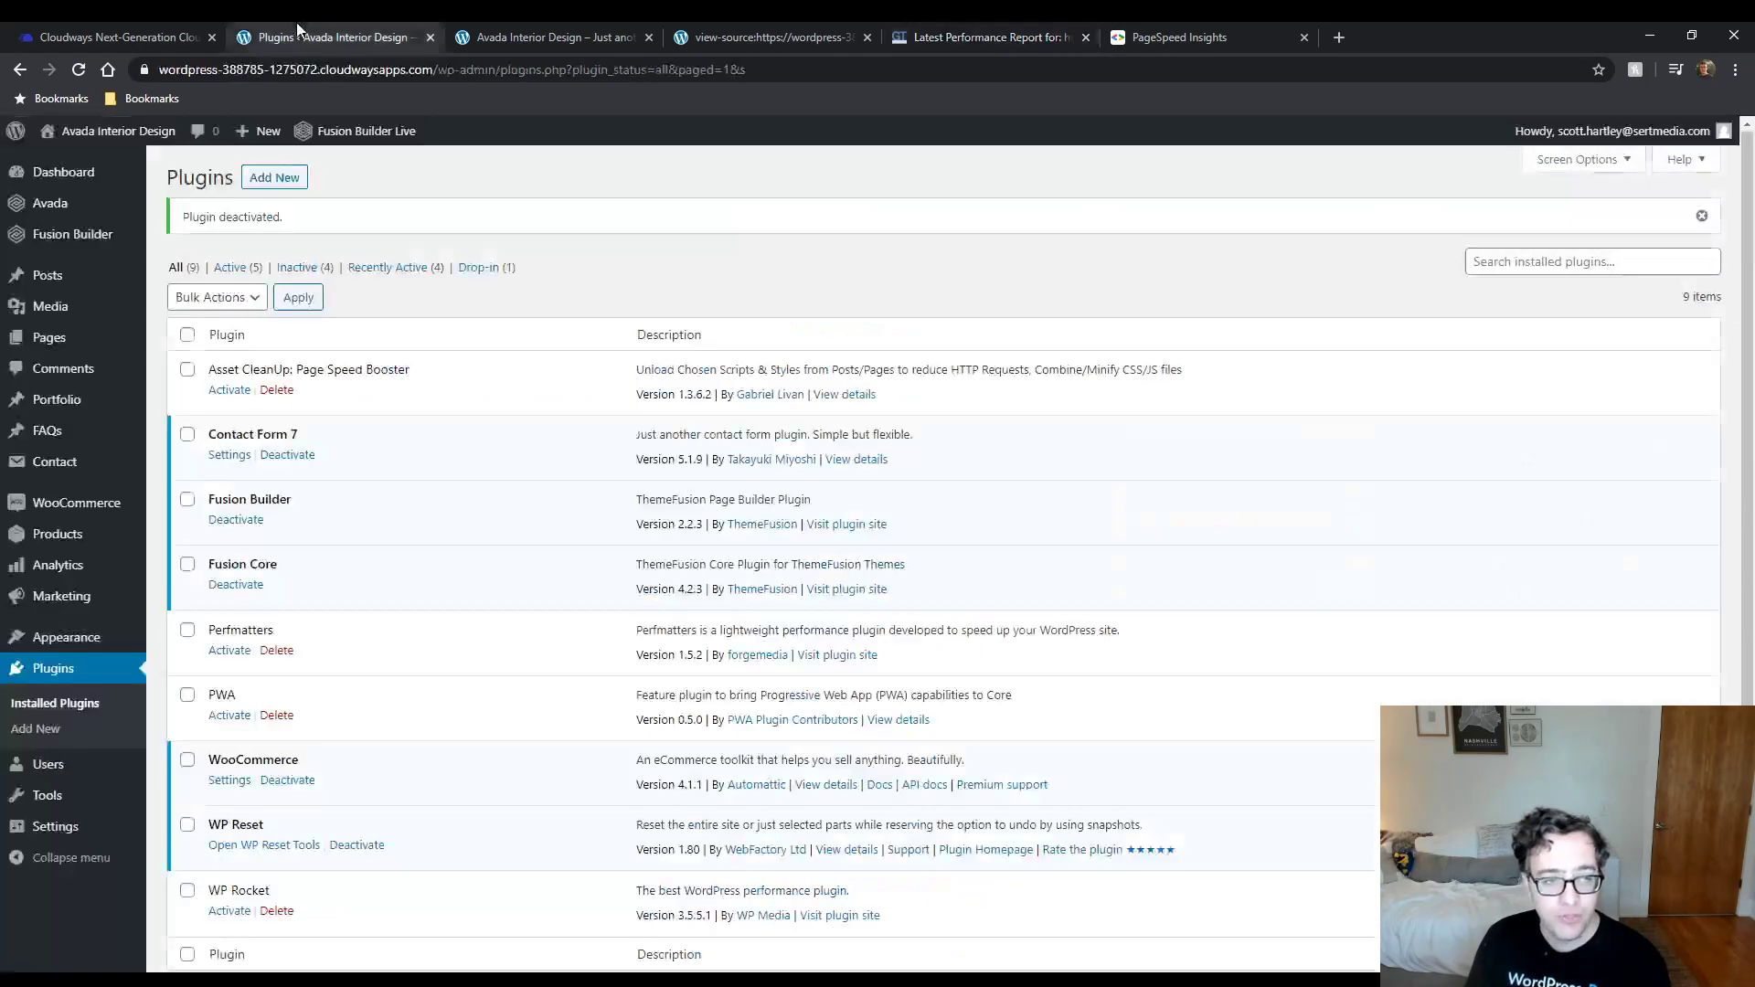
pyautogui.press('F5')
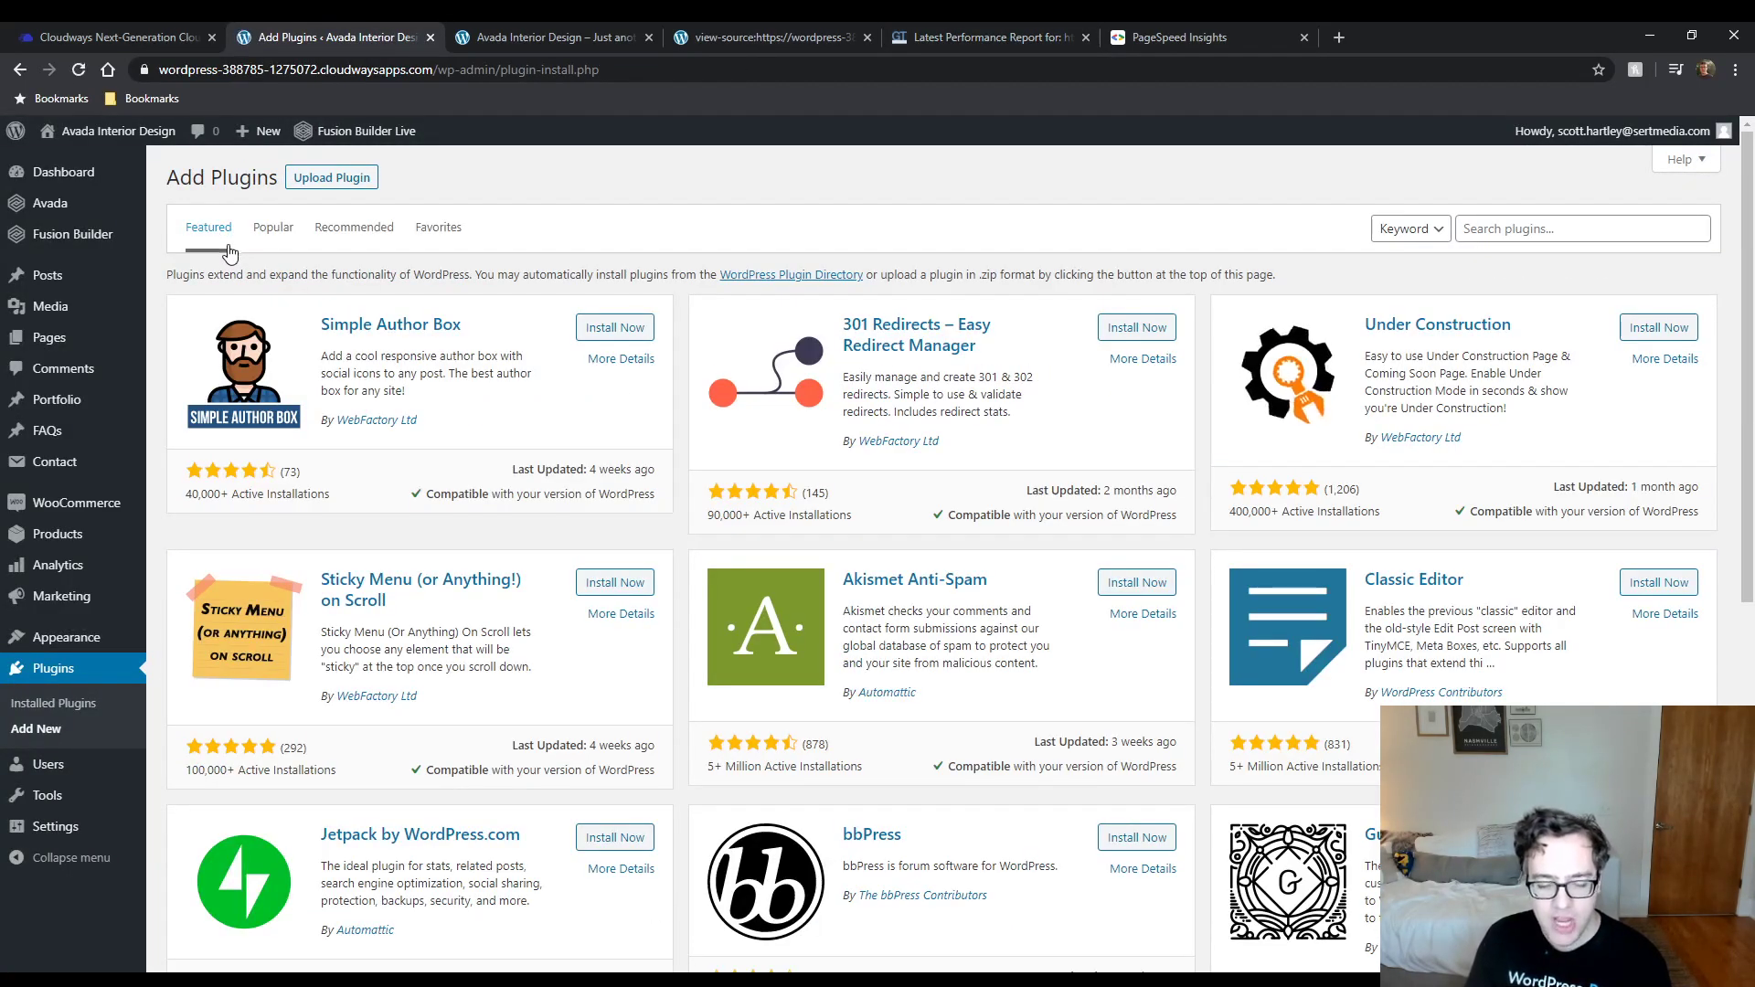
pyautogui.click(1518, 226)
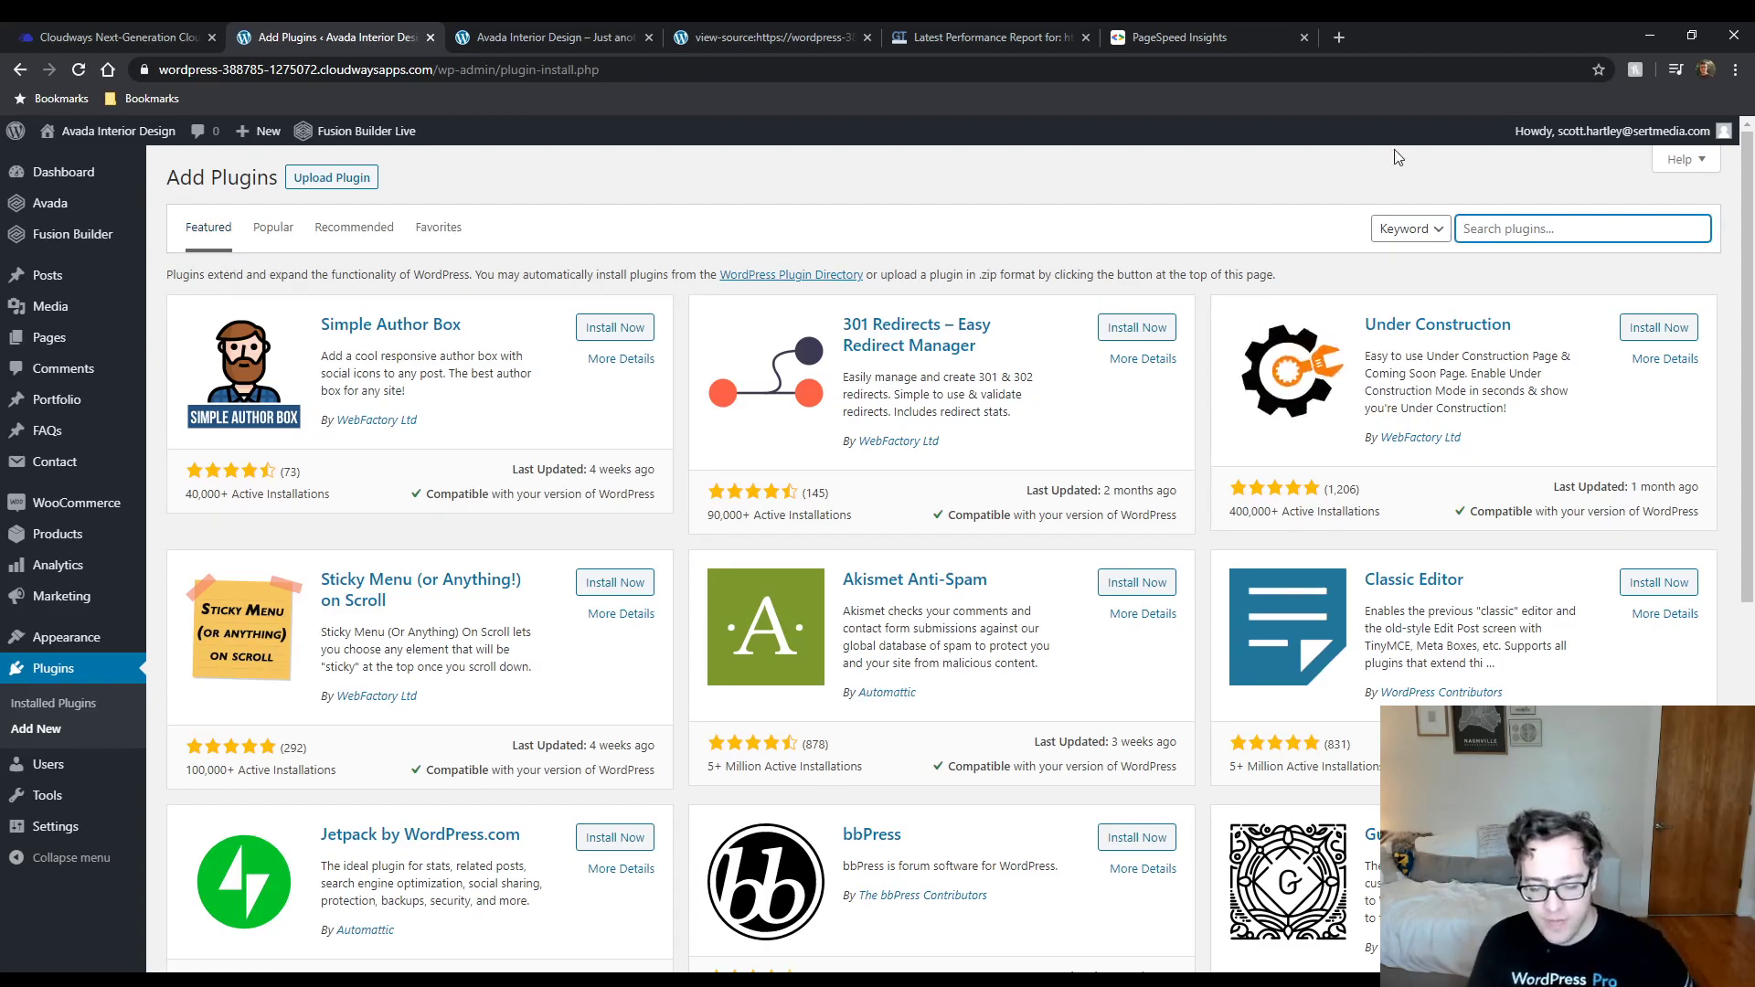
pyautogui.write('cahc')
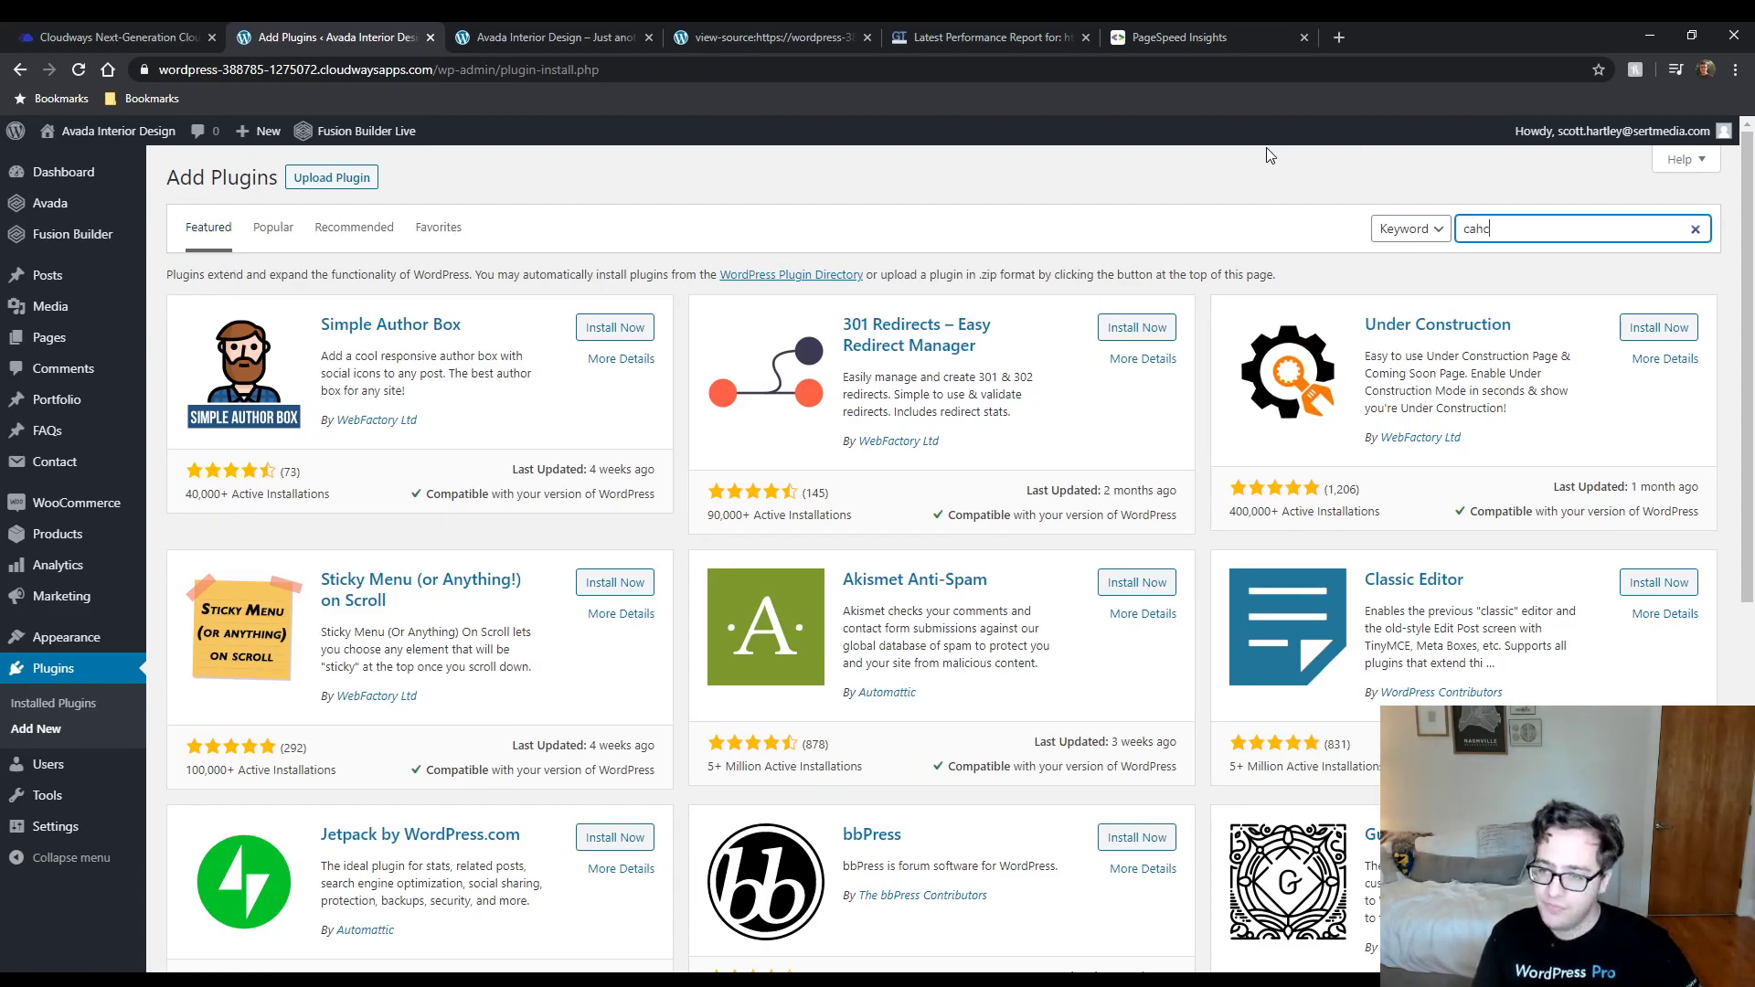
pyautogui.write('he enabler')
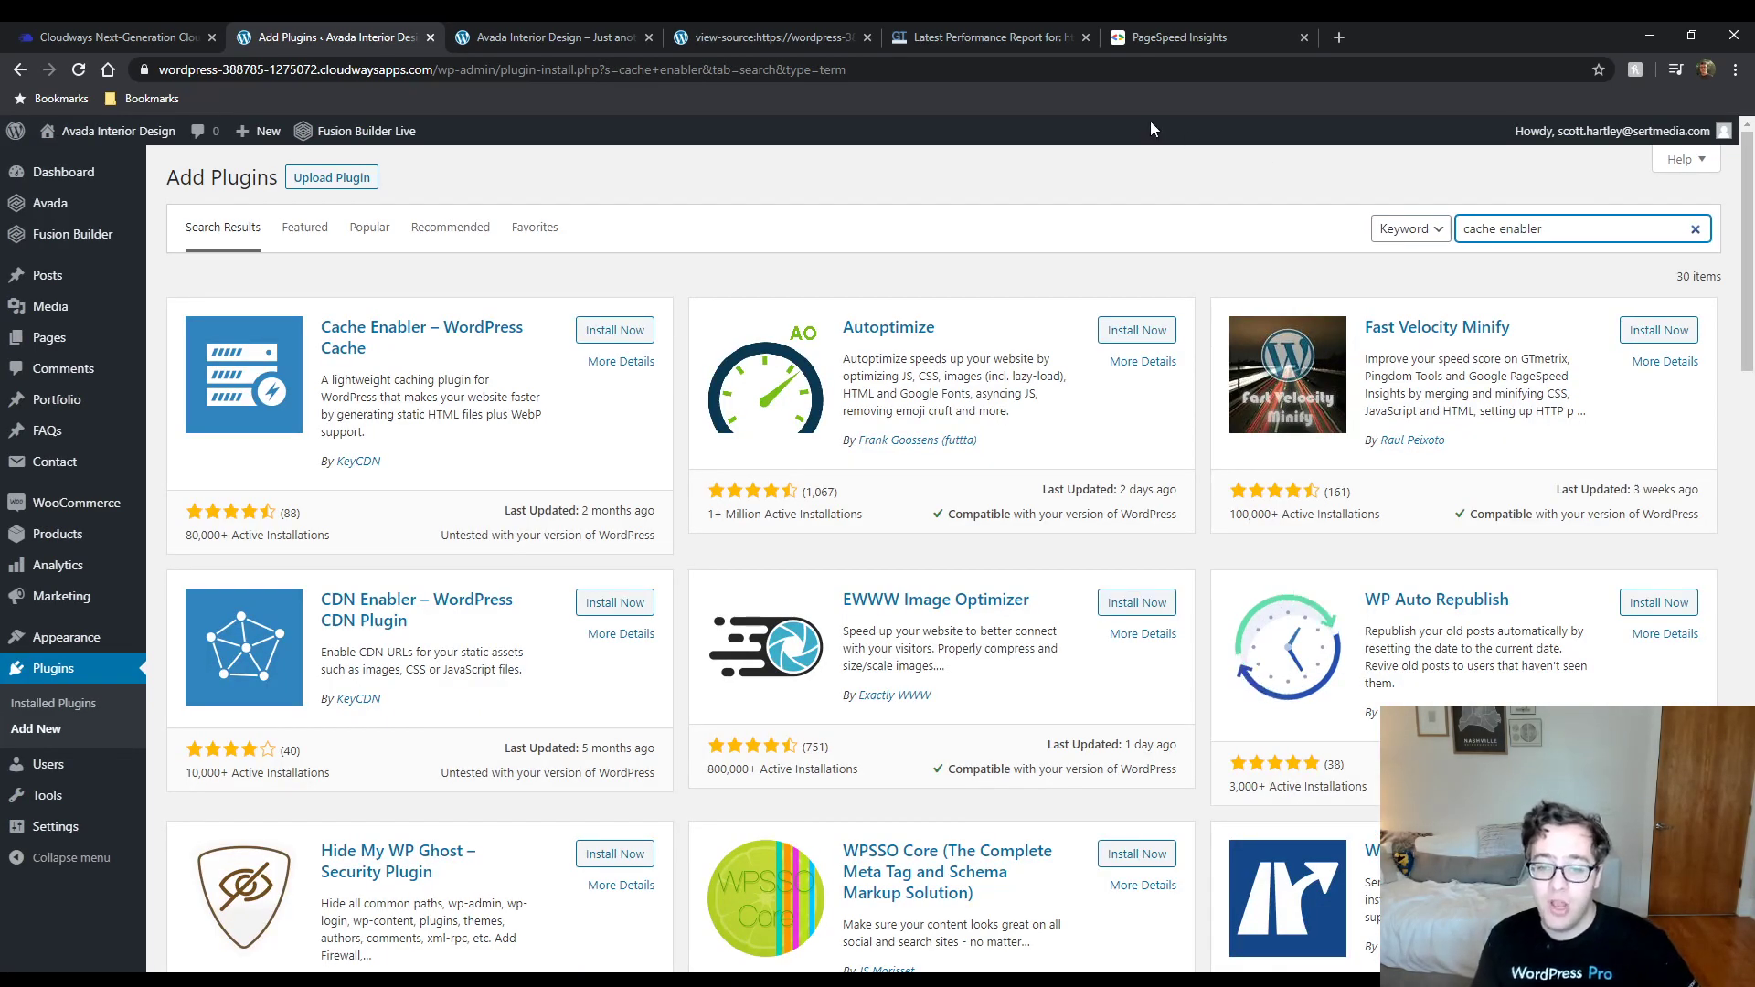
pyautogui.click(600, 332)
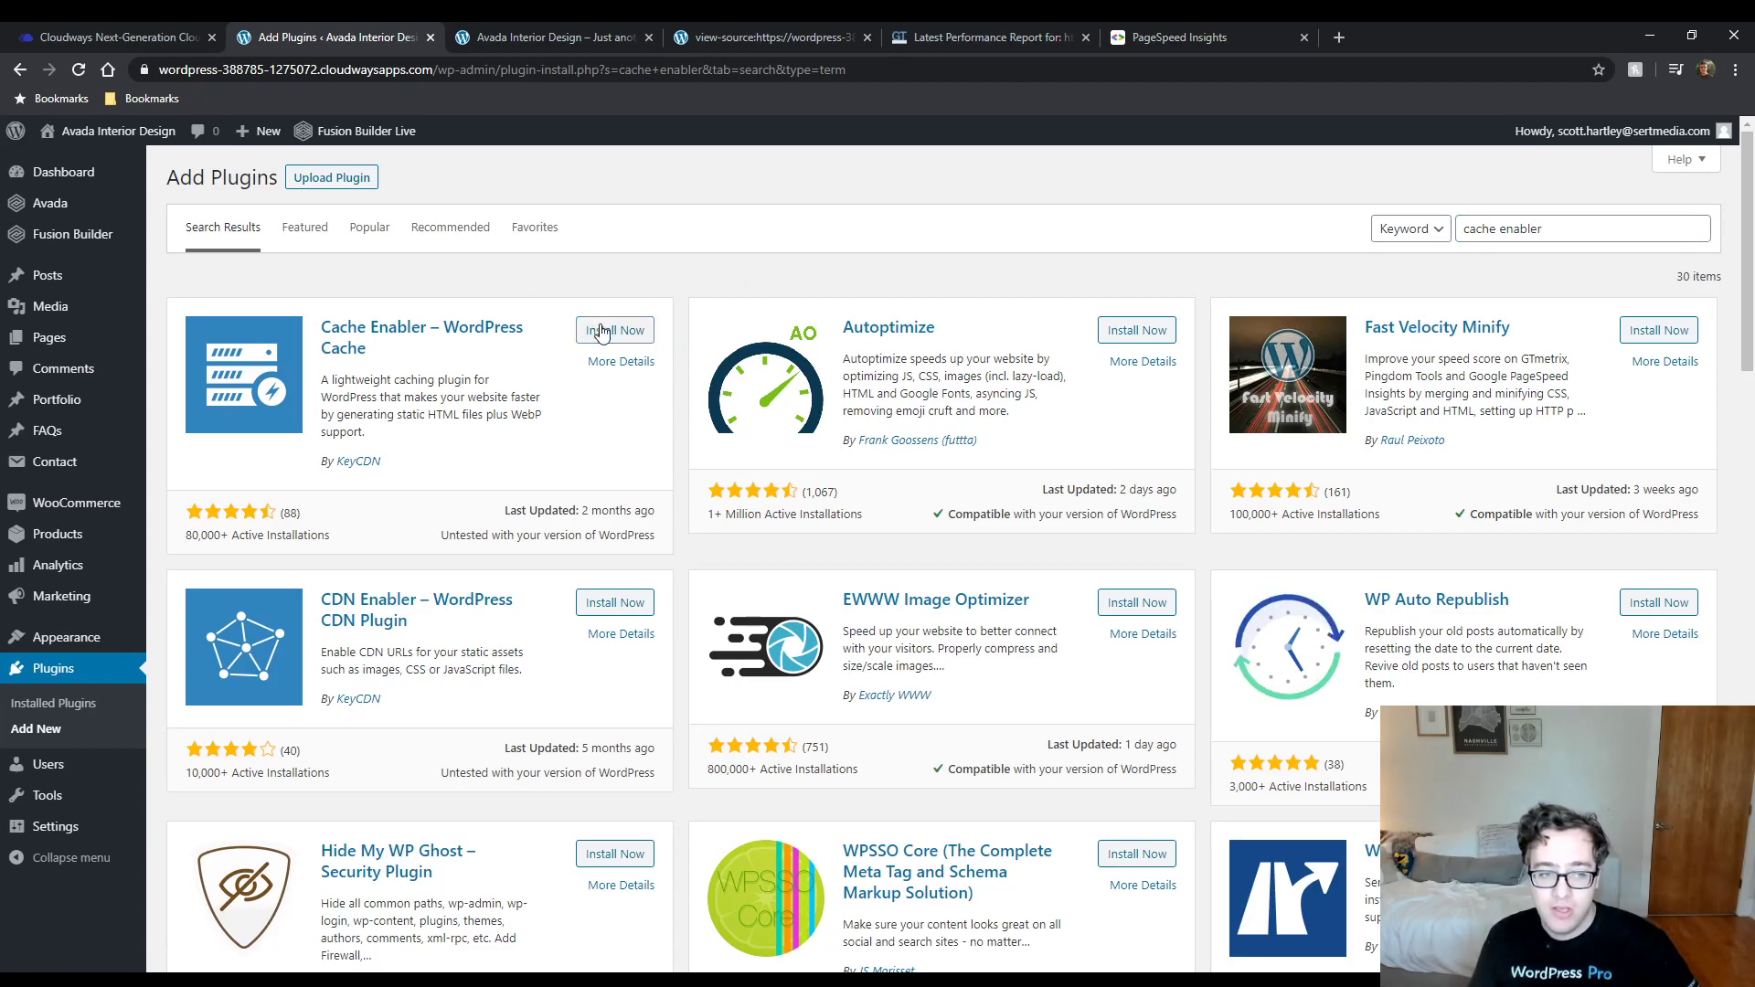
# Search the plugin directory for "lazy load" and install Lazy Load – Optimize Images.
pyautogui.scroll(-8, 725, 571)
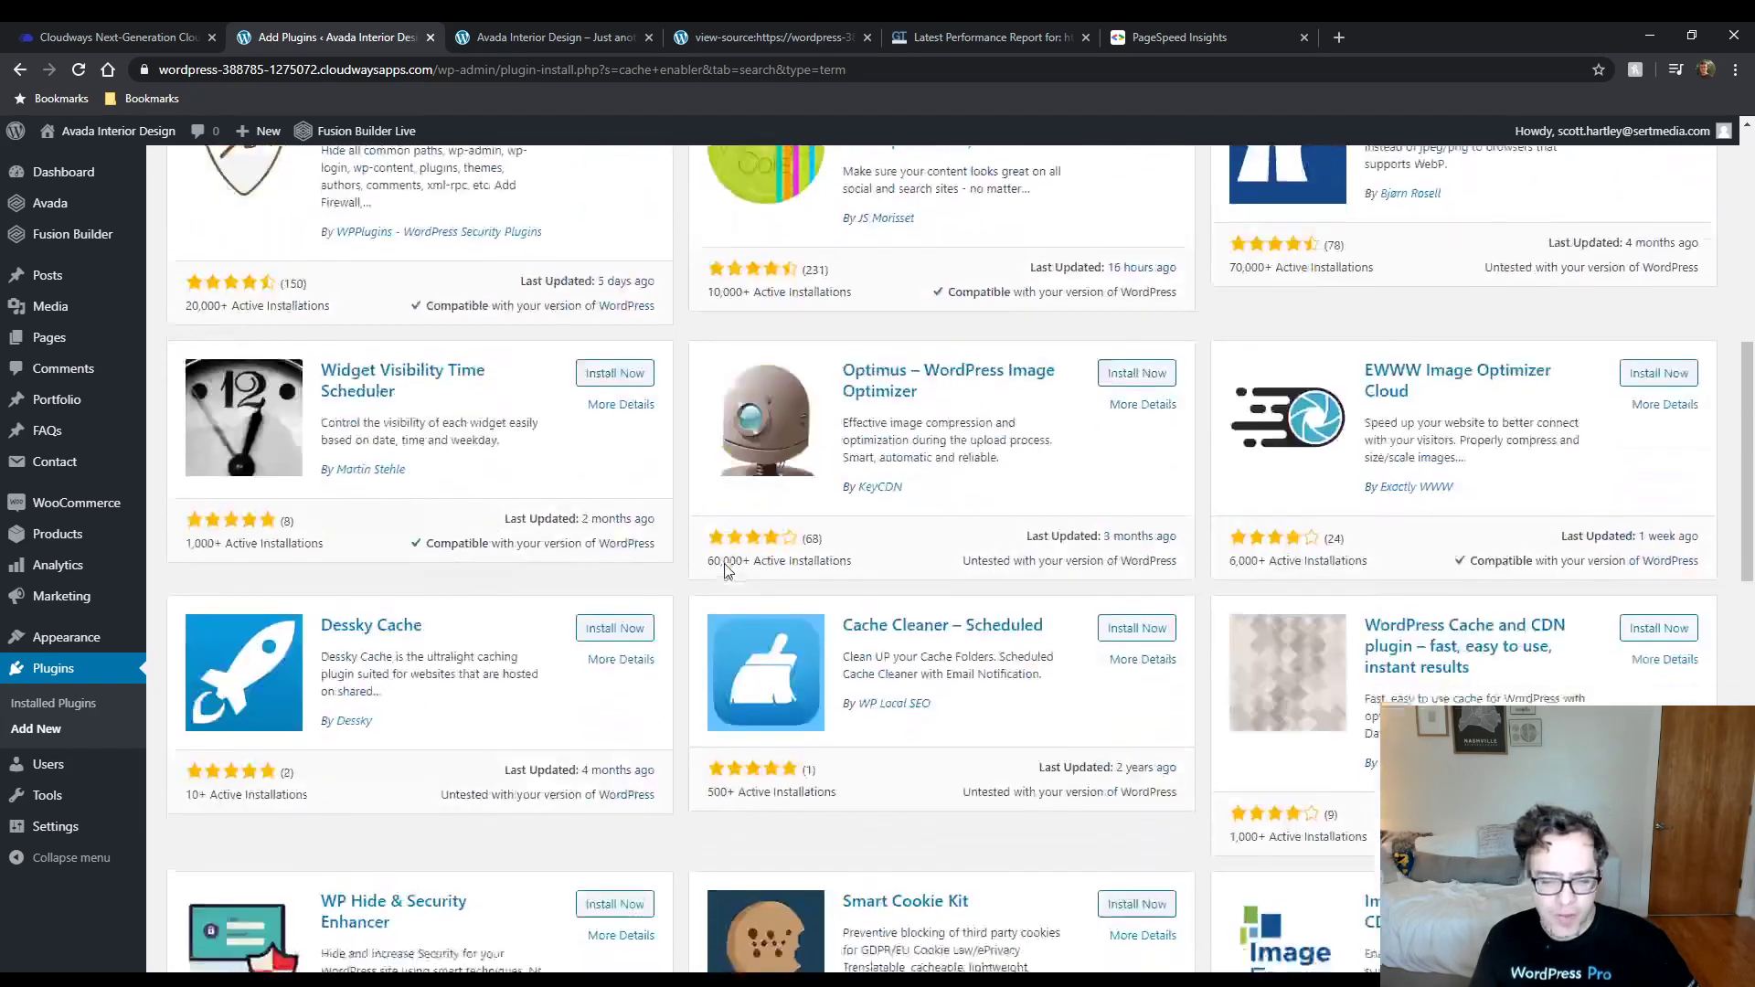
pyautogui.scroll(-15, 725, 571)
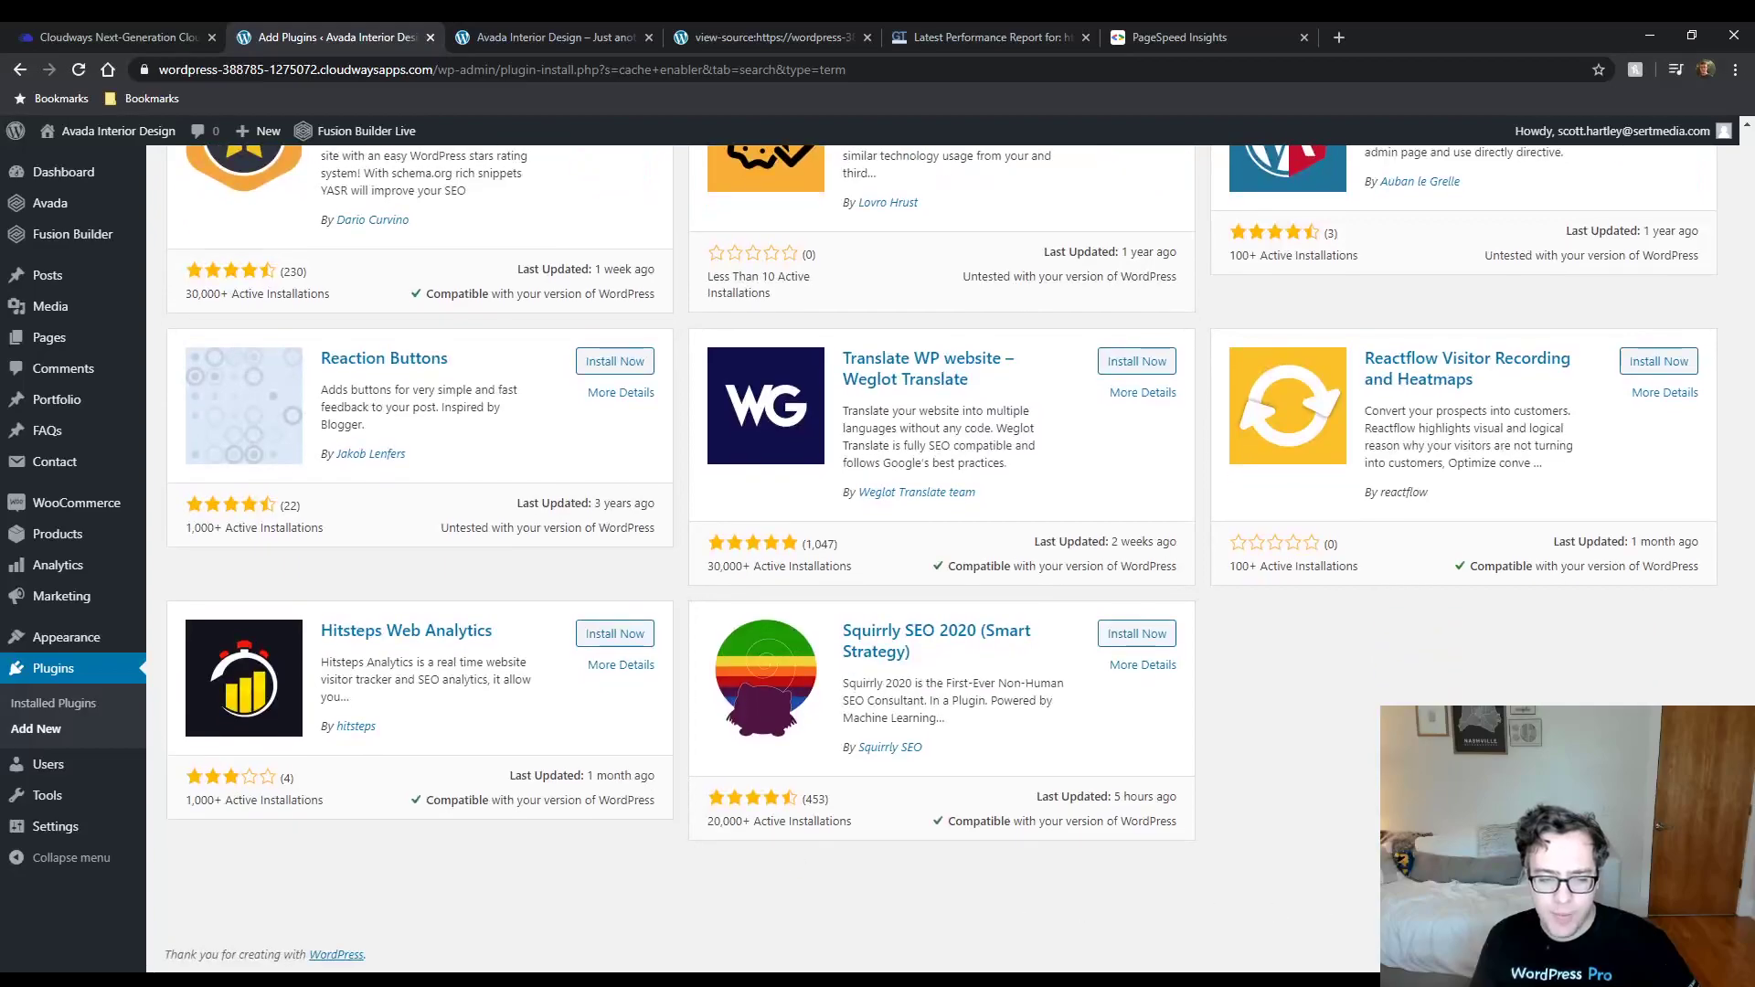
pyautogui.scroll(20, 1143, 430)
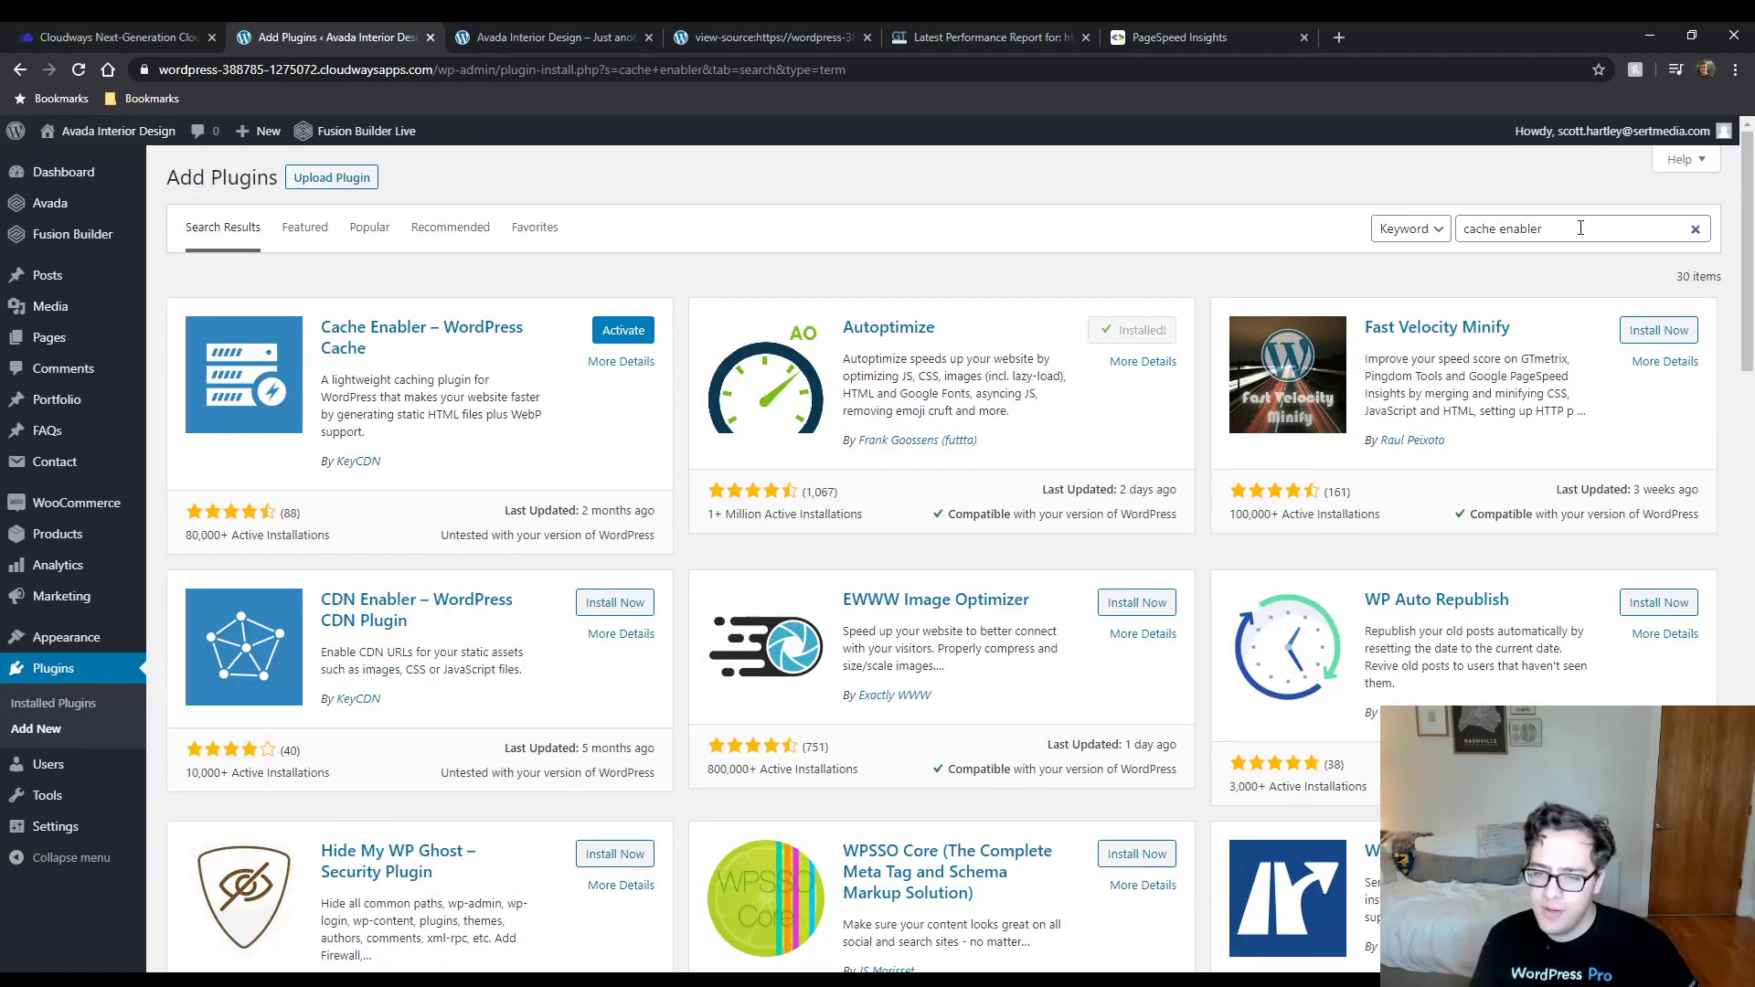
pyautogui.moveTo(1581, 228); pyautogui.dragTo(1317, 230)
pyautogui.write('lazy load')
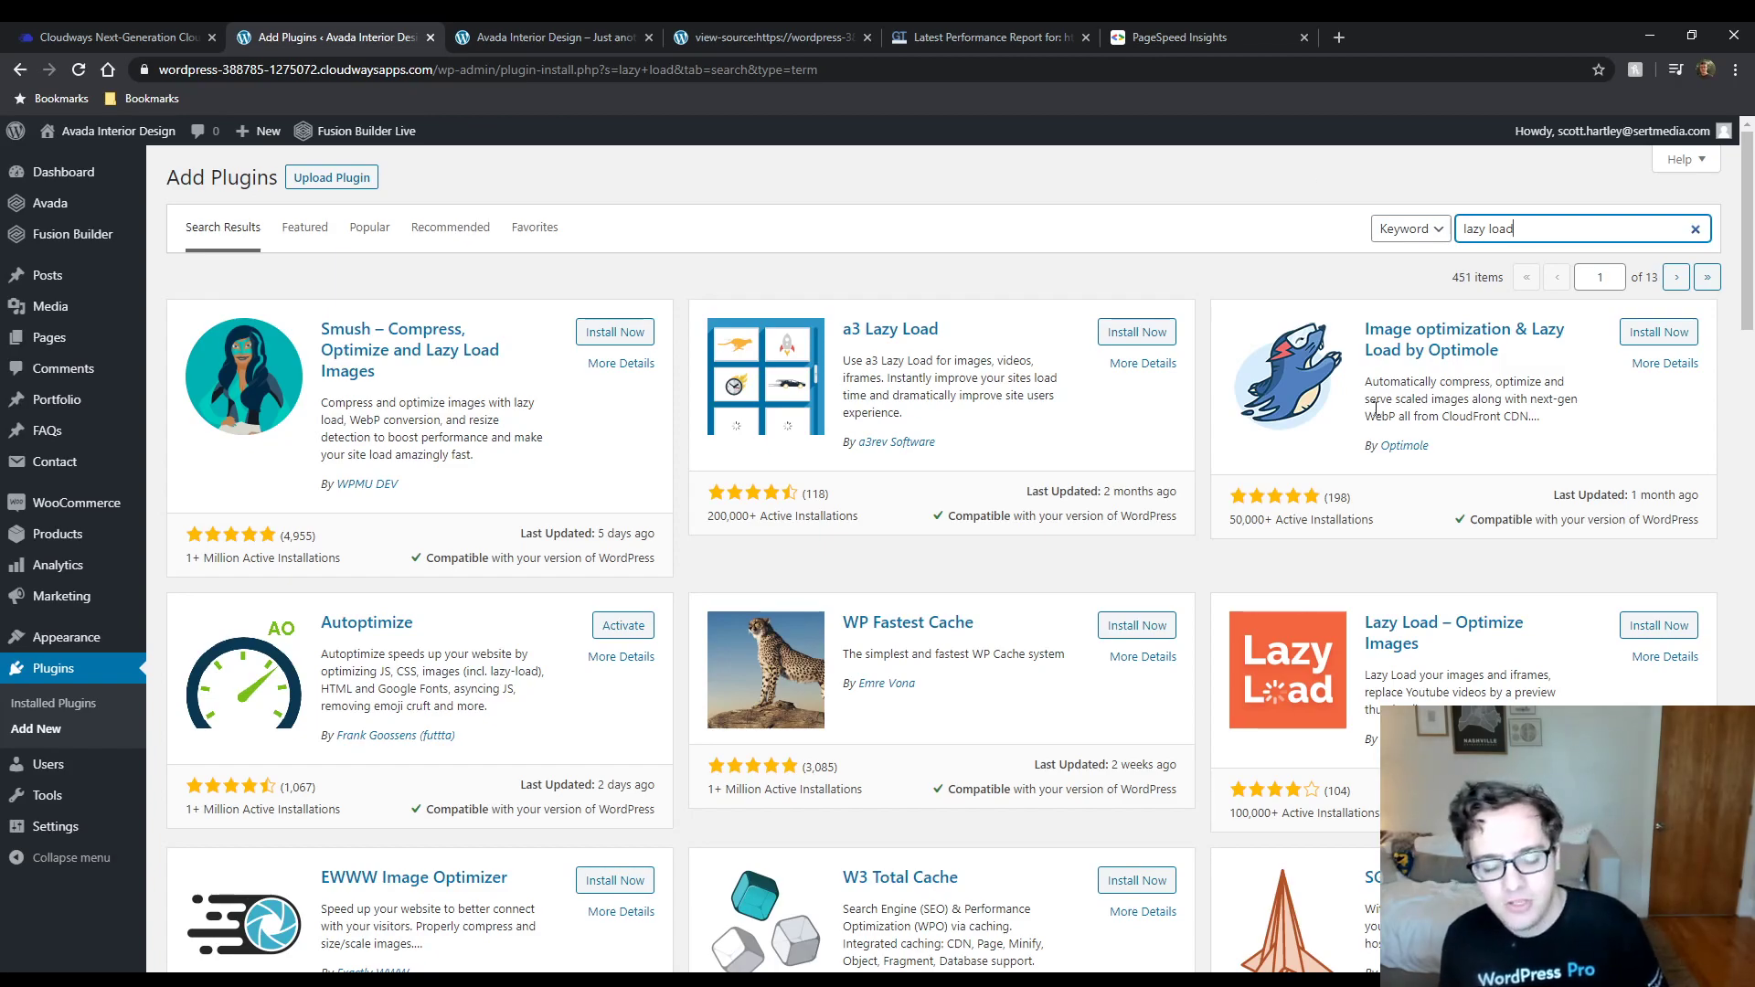
pyautogui.click(1661, 629)
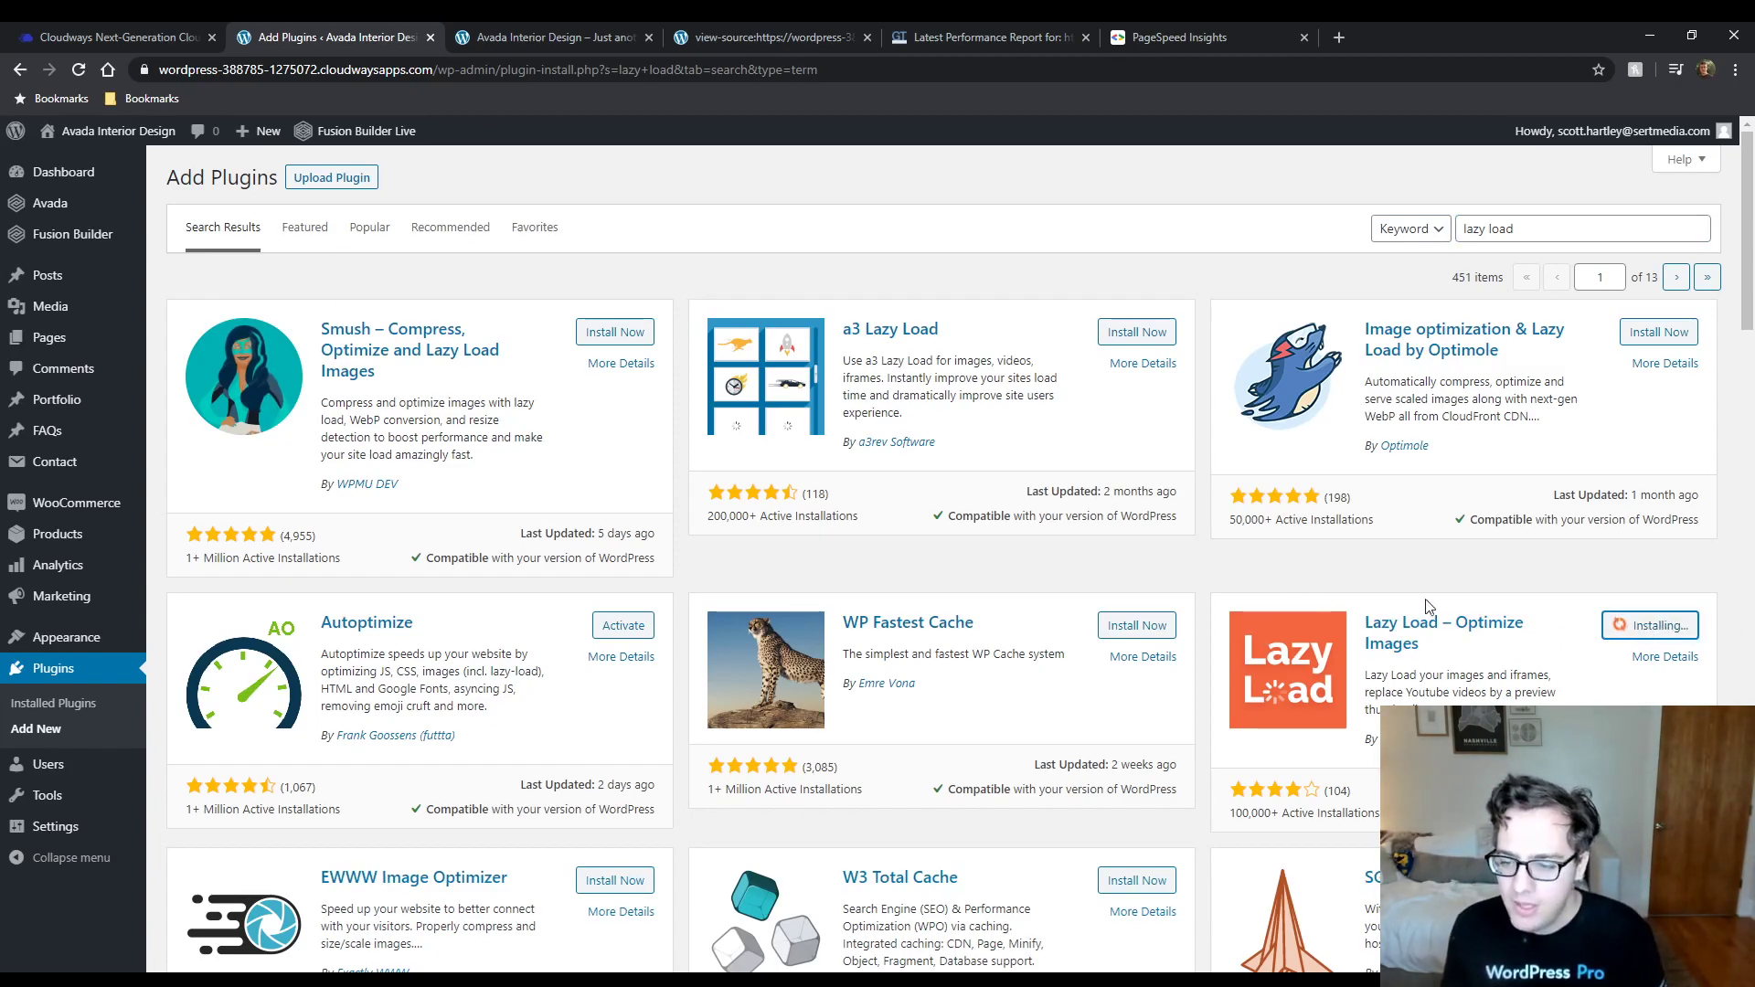
# Activate Autoptimize, Cache Enabler and Lazy Load - Optimize Images together with a bulk action in the list of installed plugins.
pyautogui.click(53, 704)
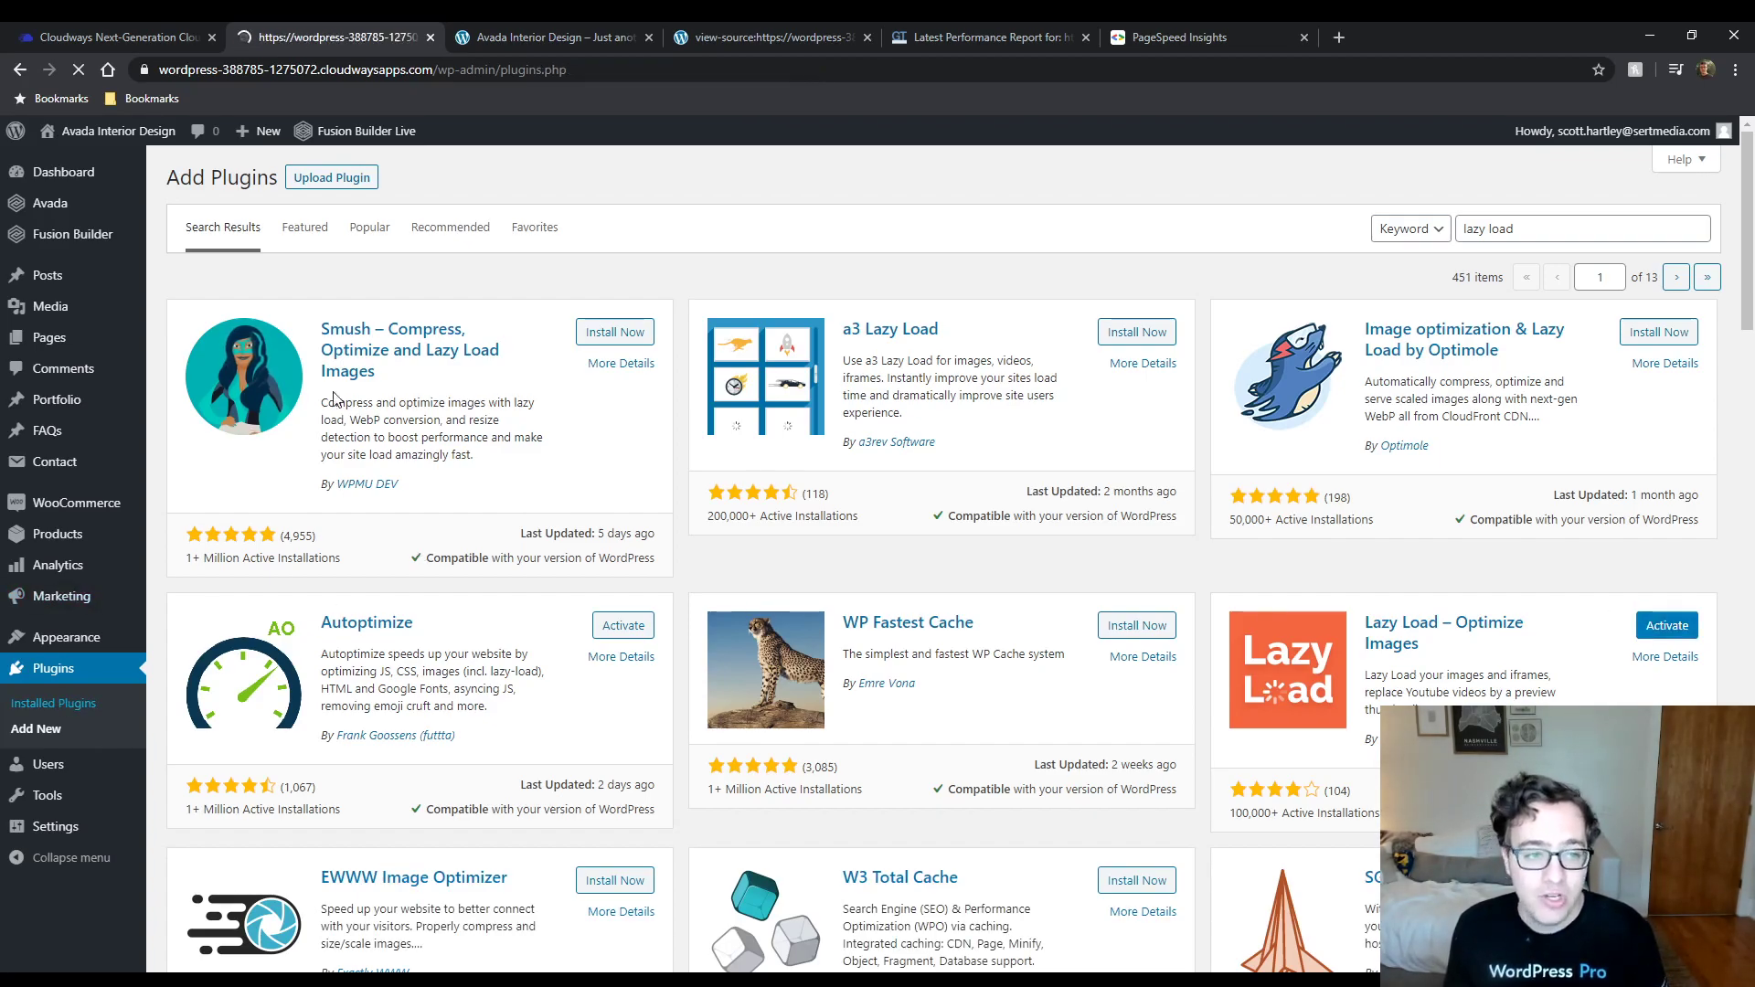
pyautogui.click(187, 379)
pyautogui.click(187, 445)
pyautogui.scroll(-3, 188, 444)
pyautogui.click(187, 444)
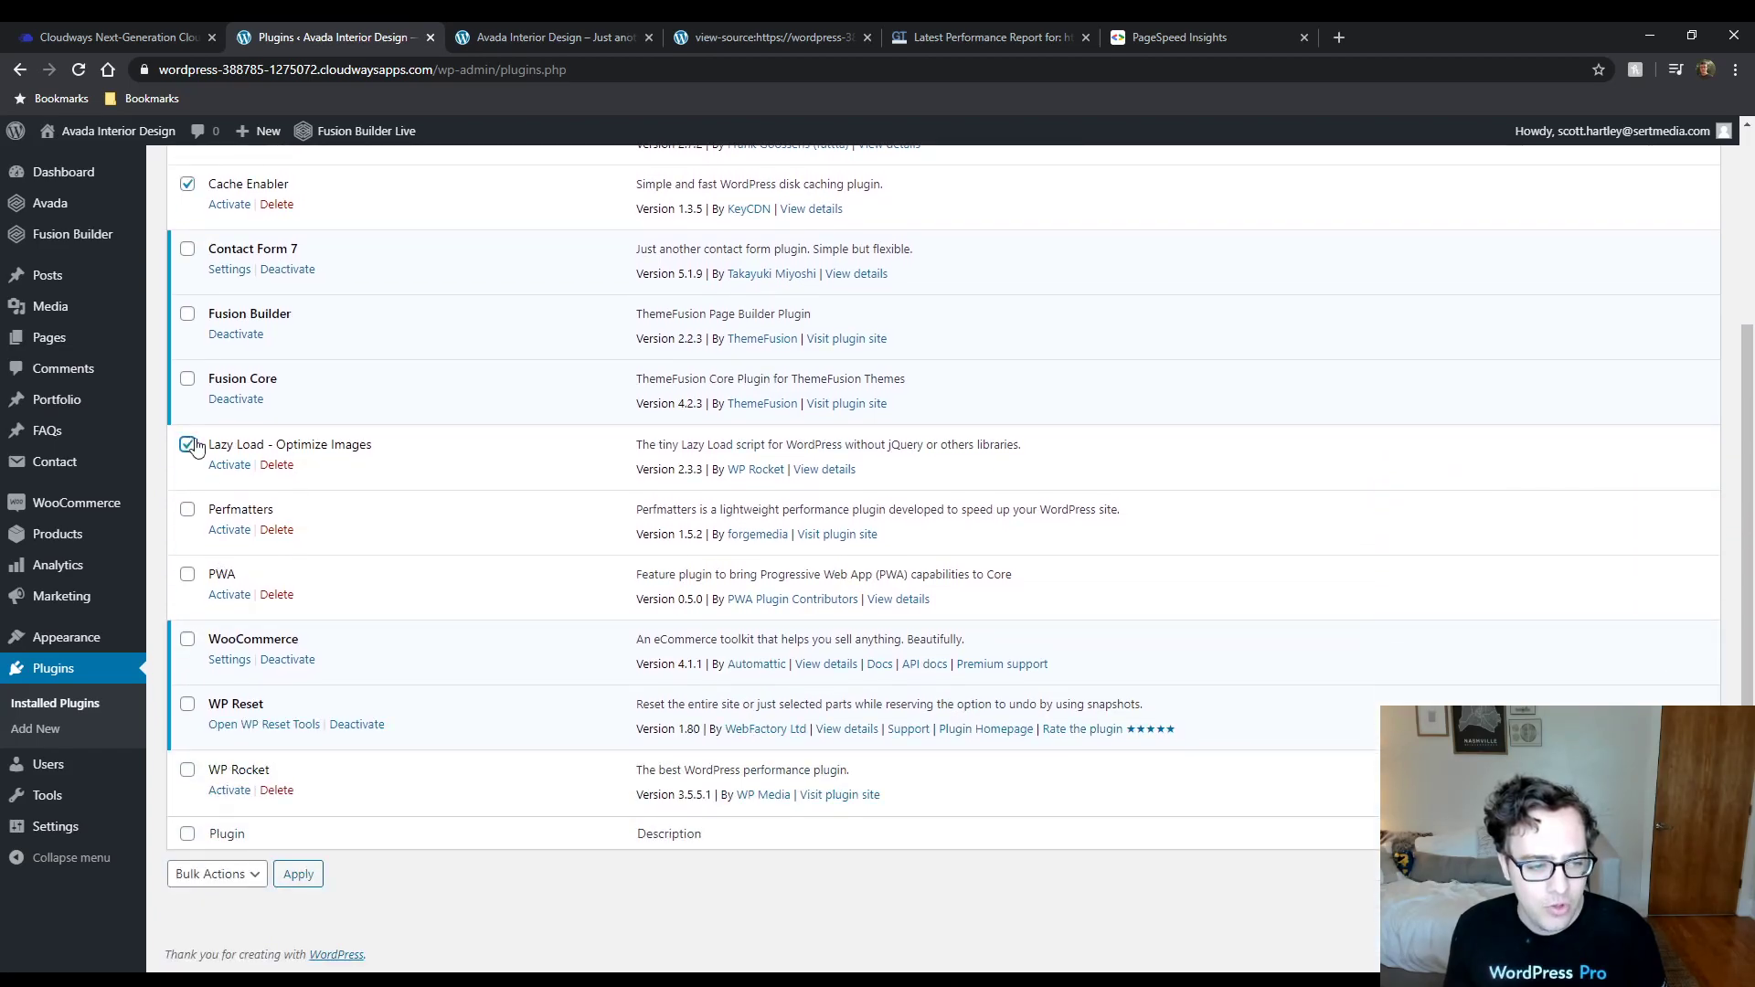
pyautogui.click(245, 879)
pyautogui.click(221, 795)
pyautogui.click(309, 879)
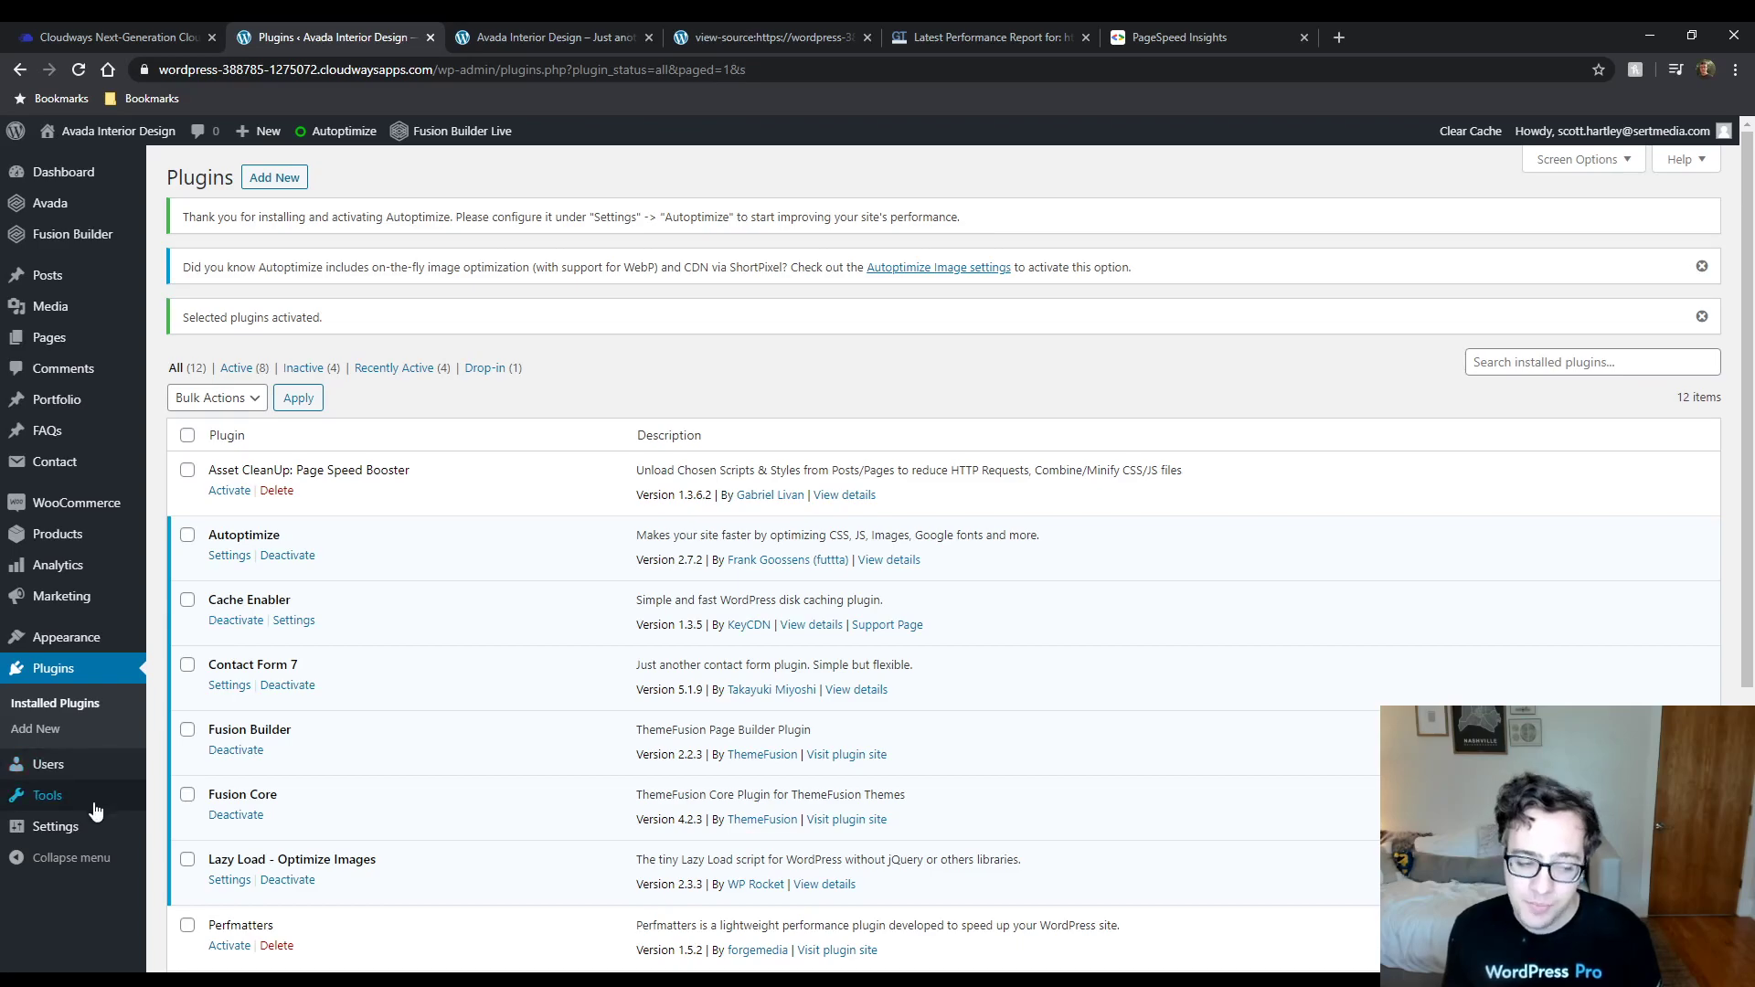
# Open the Autoptimize settings, enable Optimize JavaScript Code and review the script exclusions.
pyautogui.moveTo(86, 830)
pyautogui.click(206, 867)
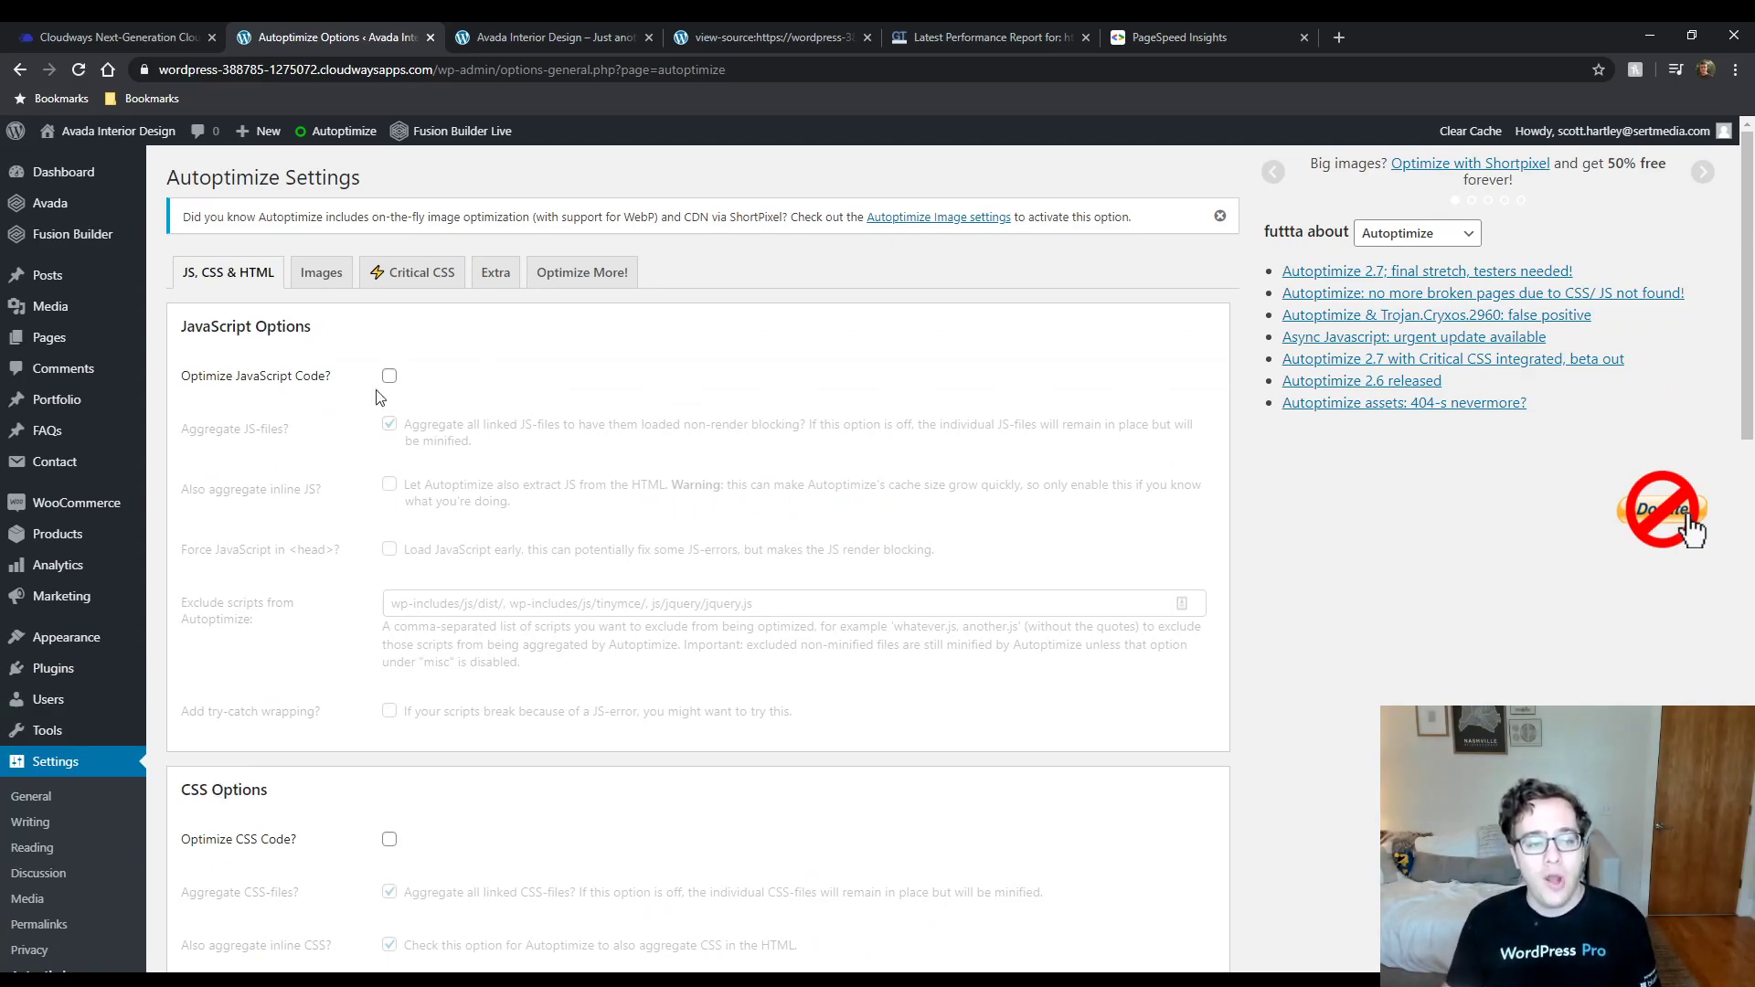
pyautogui.click(389, 376)
pyautogui.moveTo(347, 396); pyautogui.dragTo(217, 395)
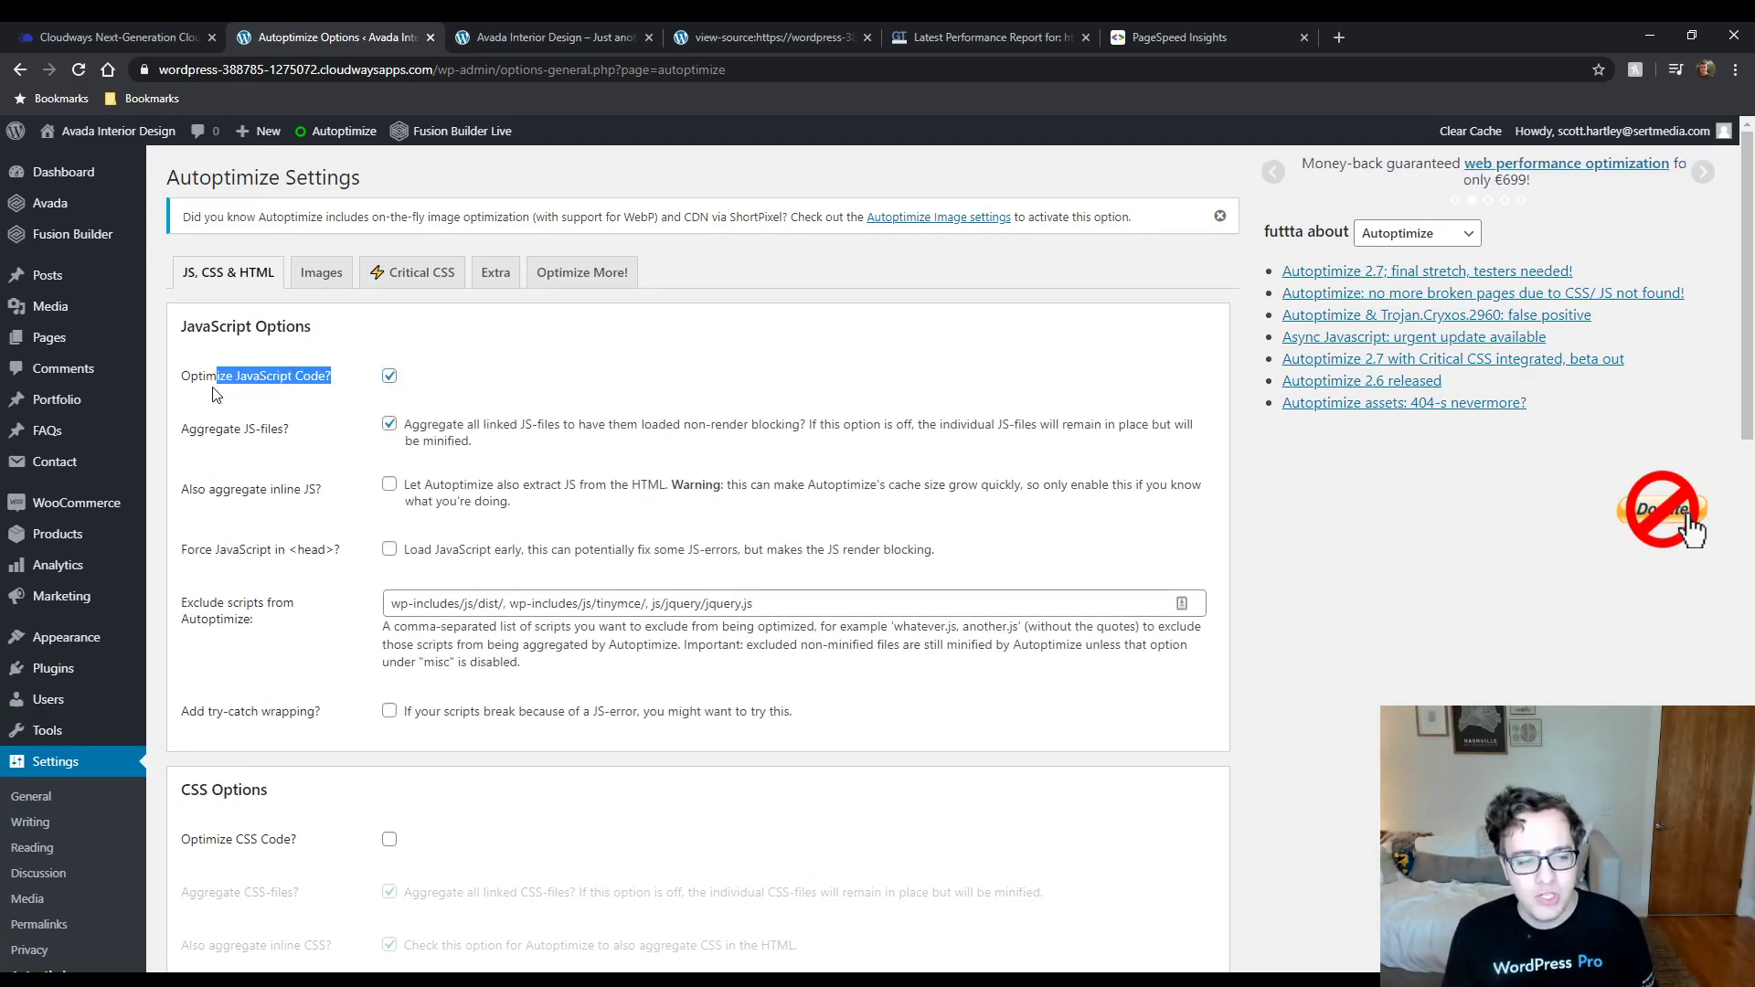
pyautogui.click(665, 604)
pyautogui.click(792, 585)
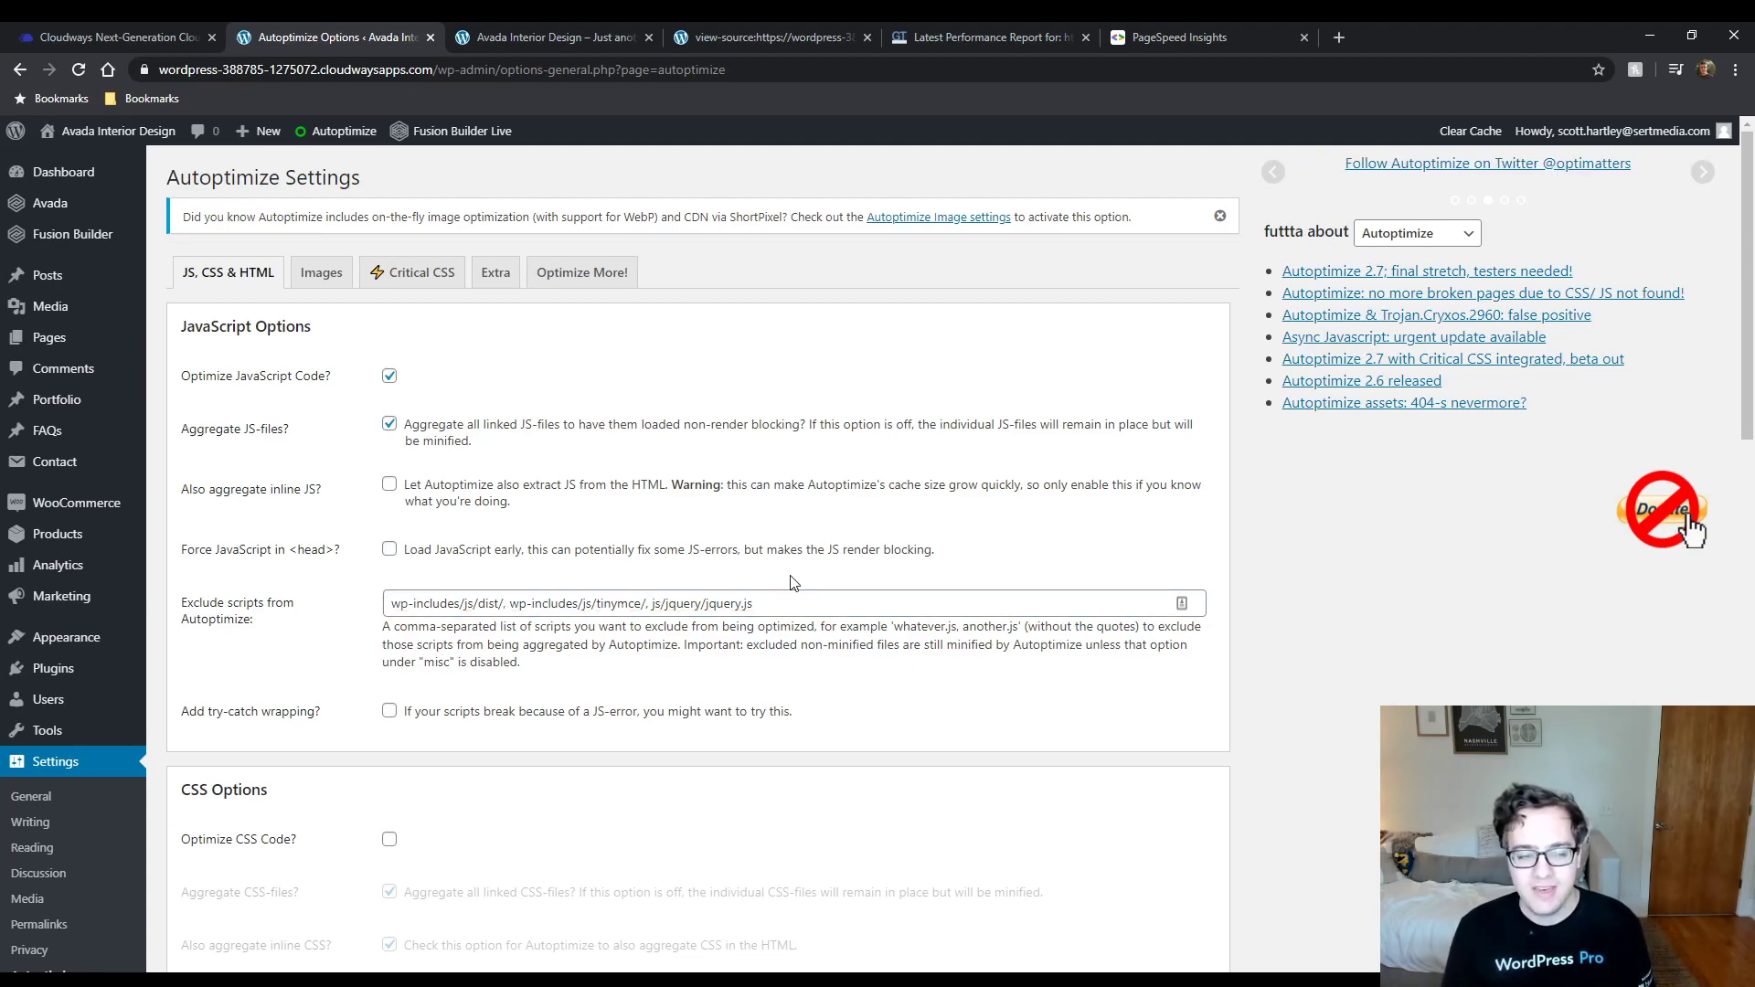
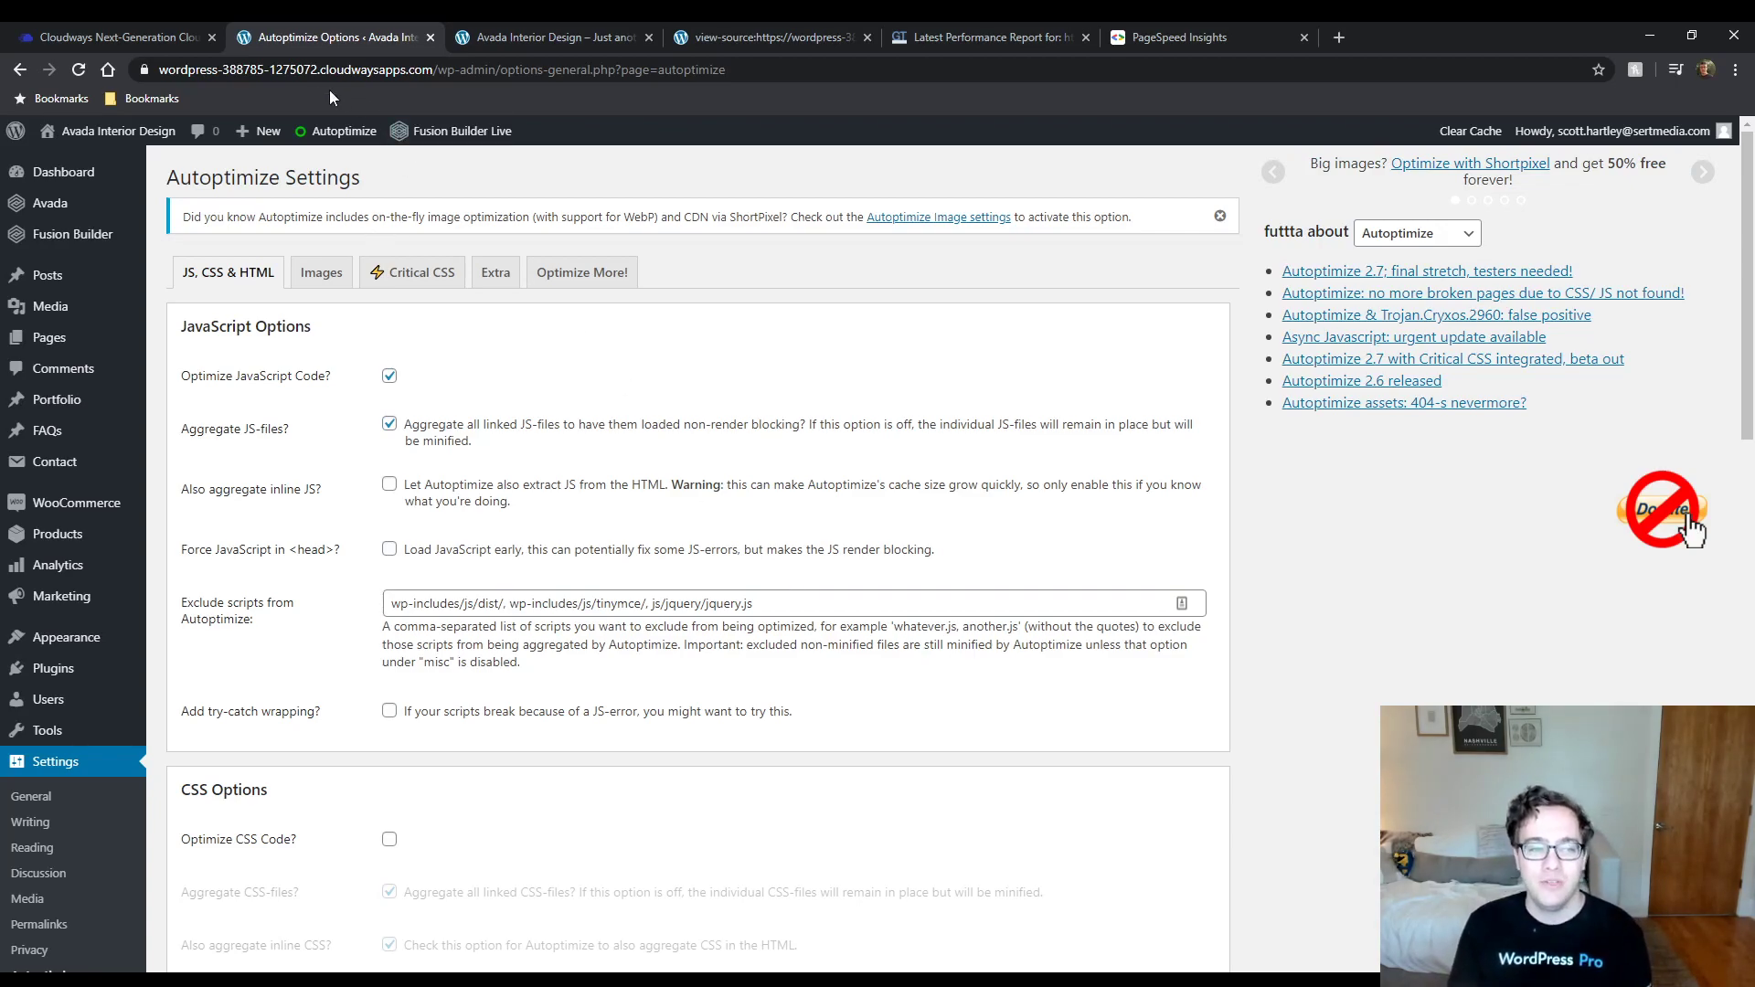
pyautogui.moveTo(329, 133)
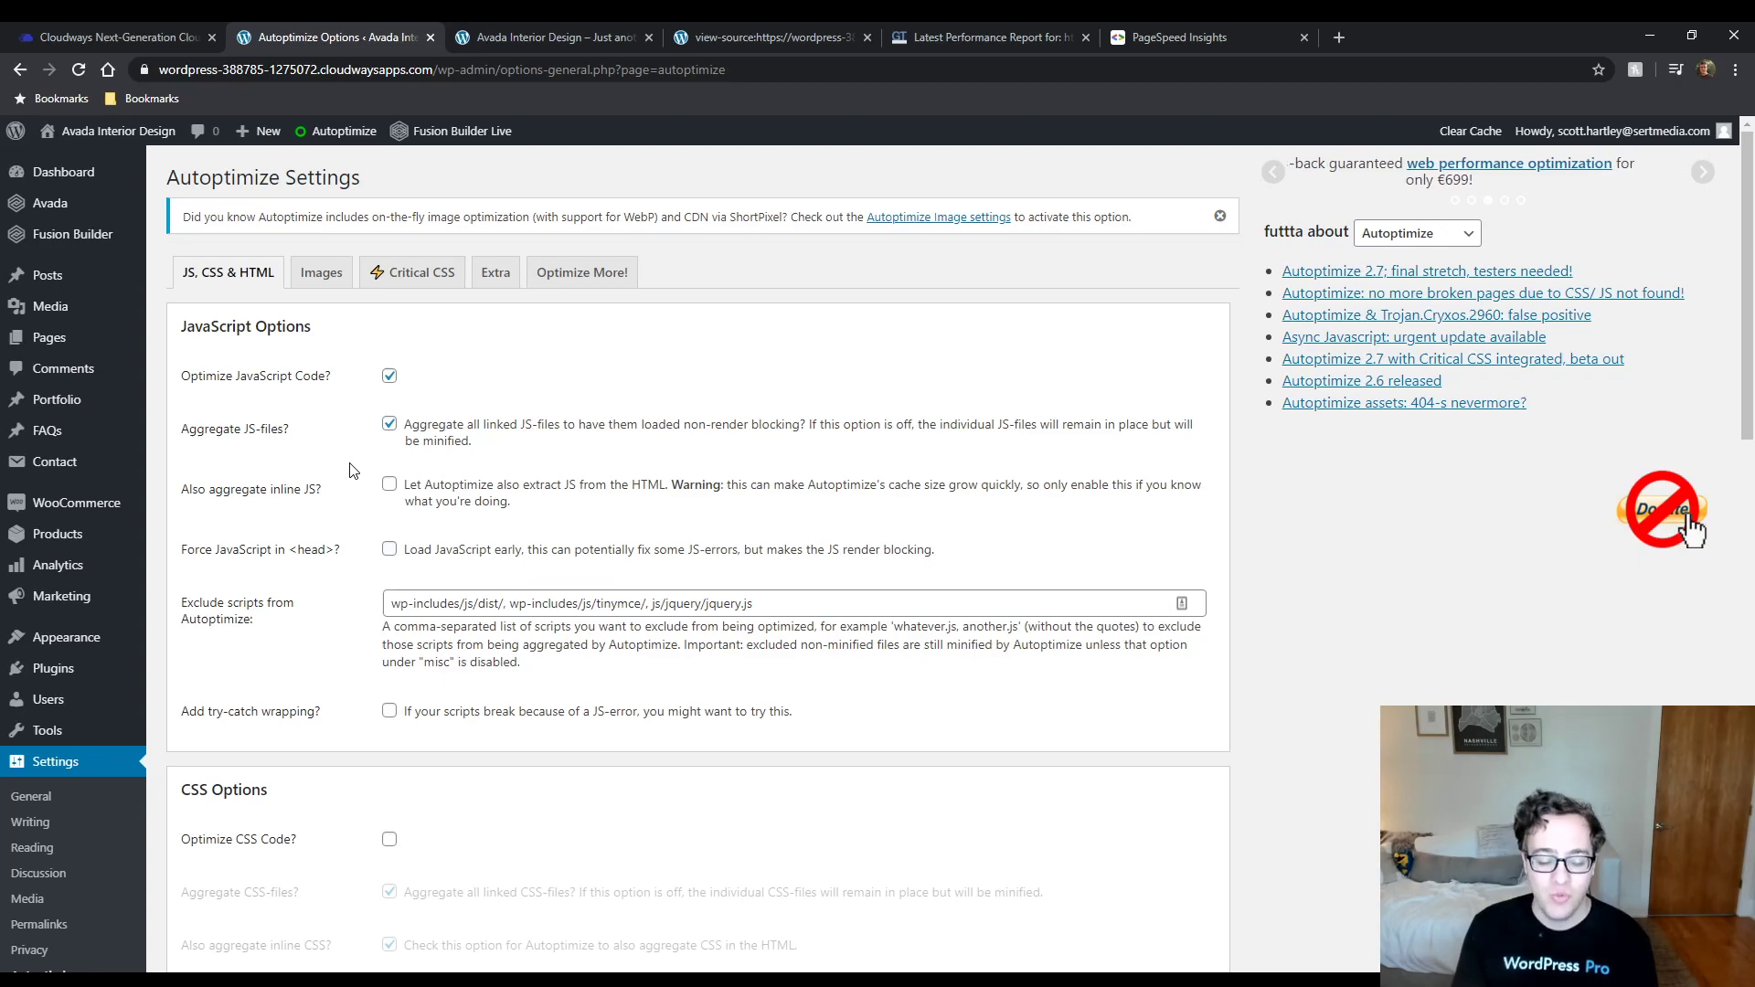
# Enable Optimize CSS Code, disable aggregating inline CSS and enable generating data: URIs for images.
pyautogui.scroll(-3, 350, 493)
pyautogui.click(390, 564)
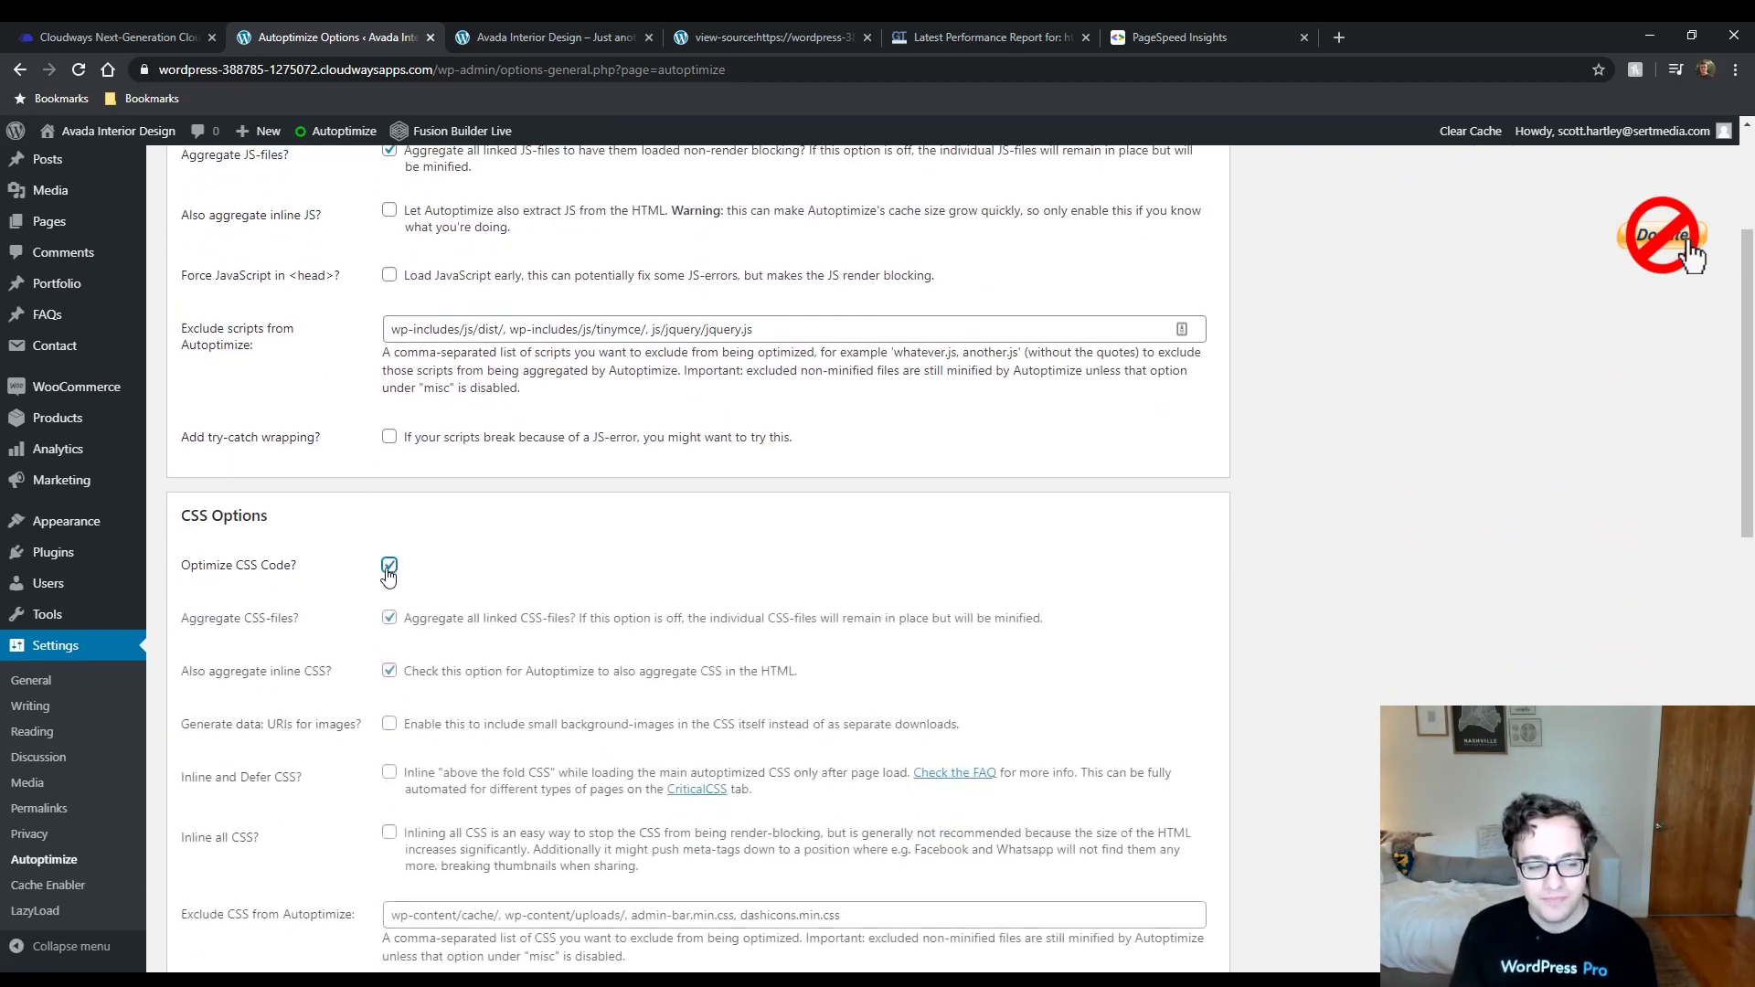
pyautogui.click(384, 676)
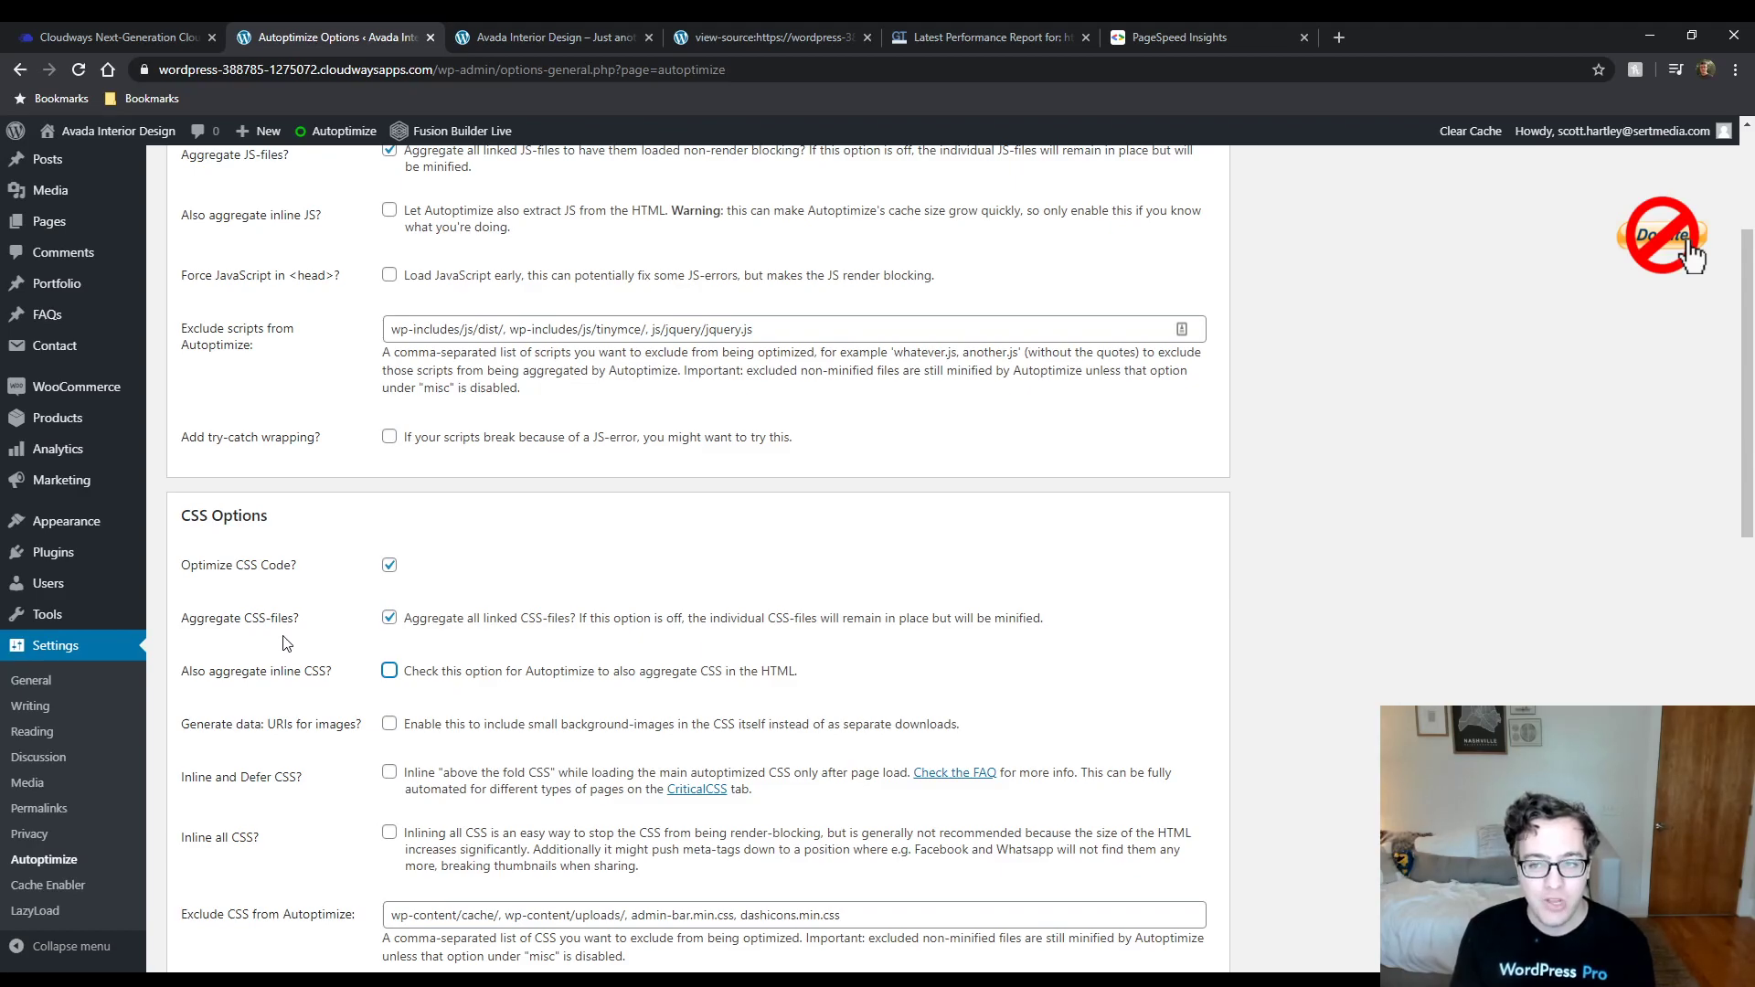
pyautogui.click(388, 724)
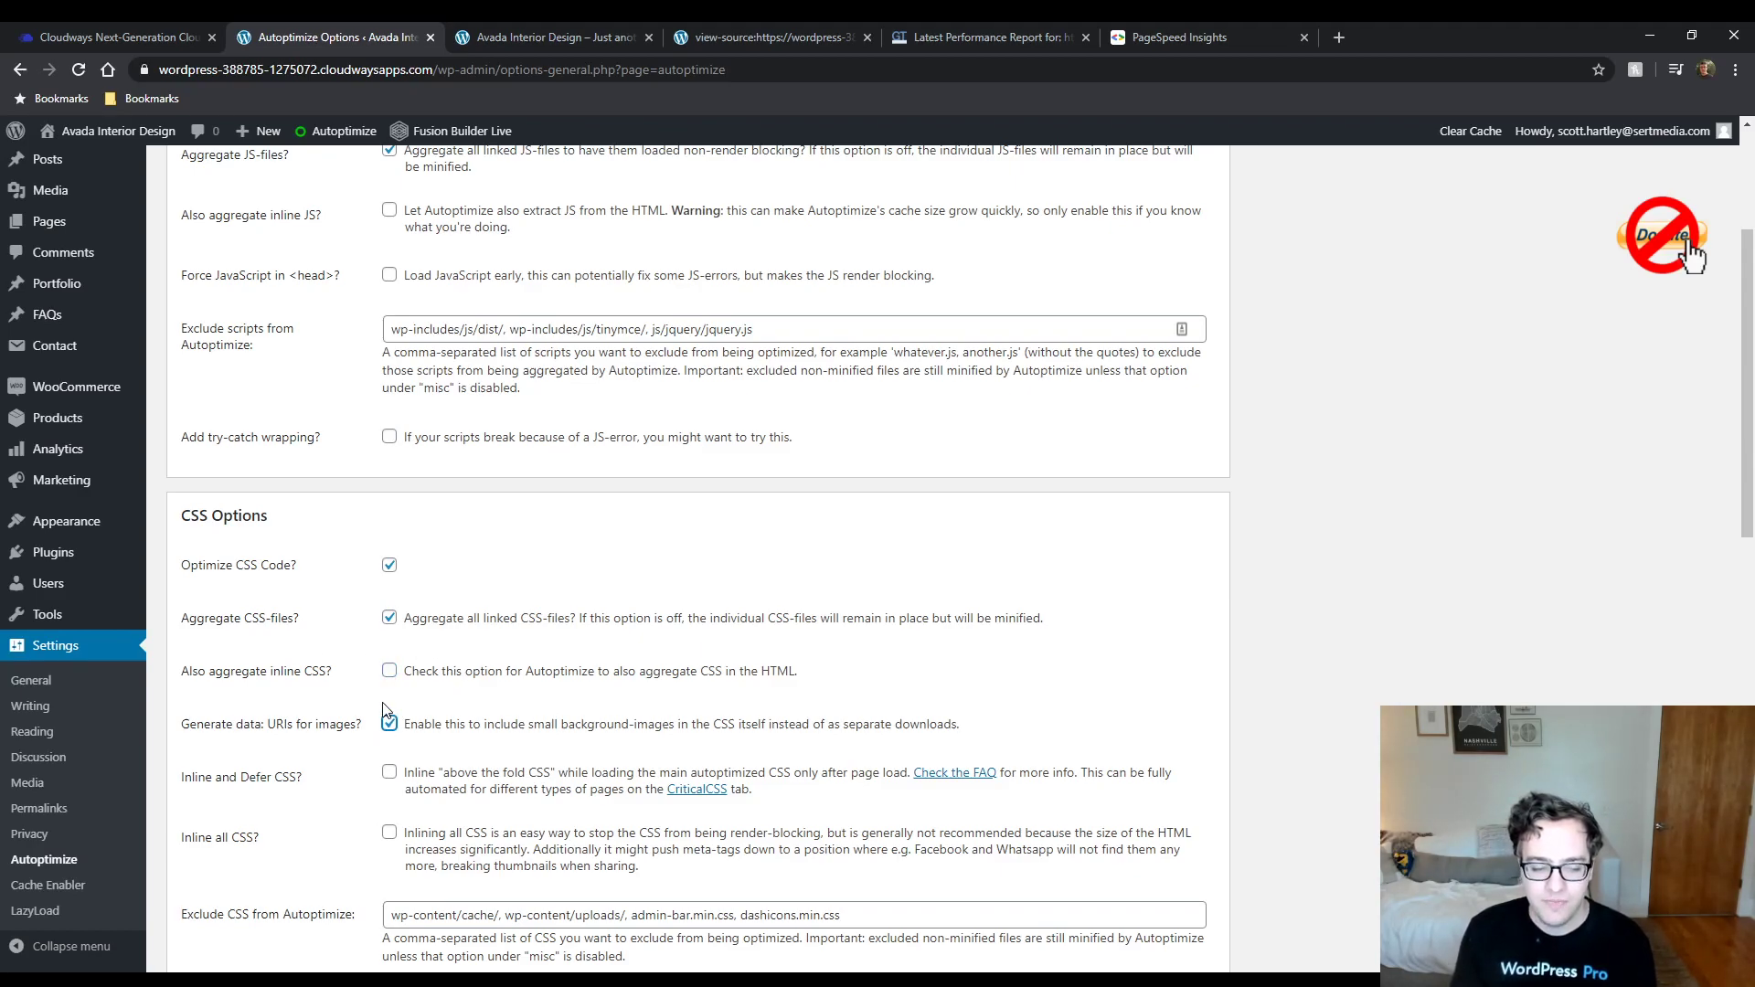
# Examine the stylesheets loaded in the homepage's source code for comparison with Autoptimize's CSS exclusions.
pyautogui.scroll(-3, 387, 713)
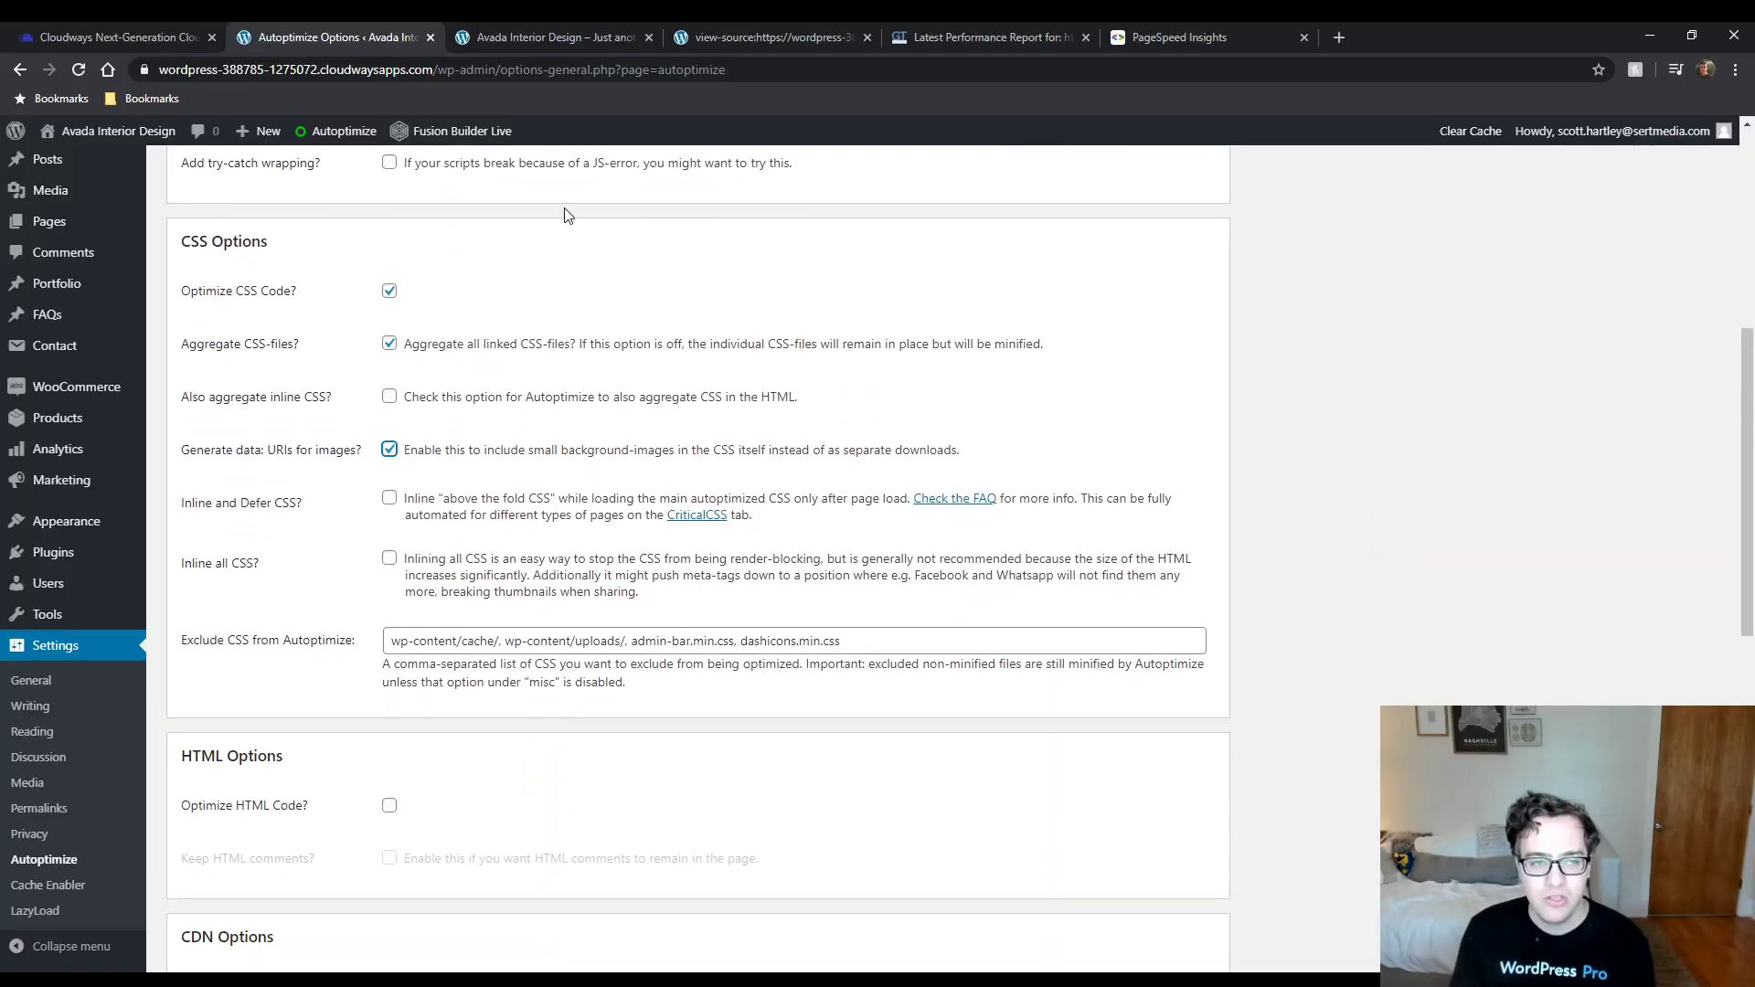
pyautogui.click(732, 36)
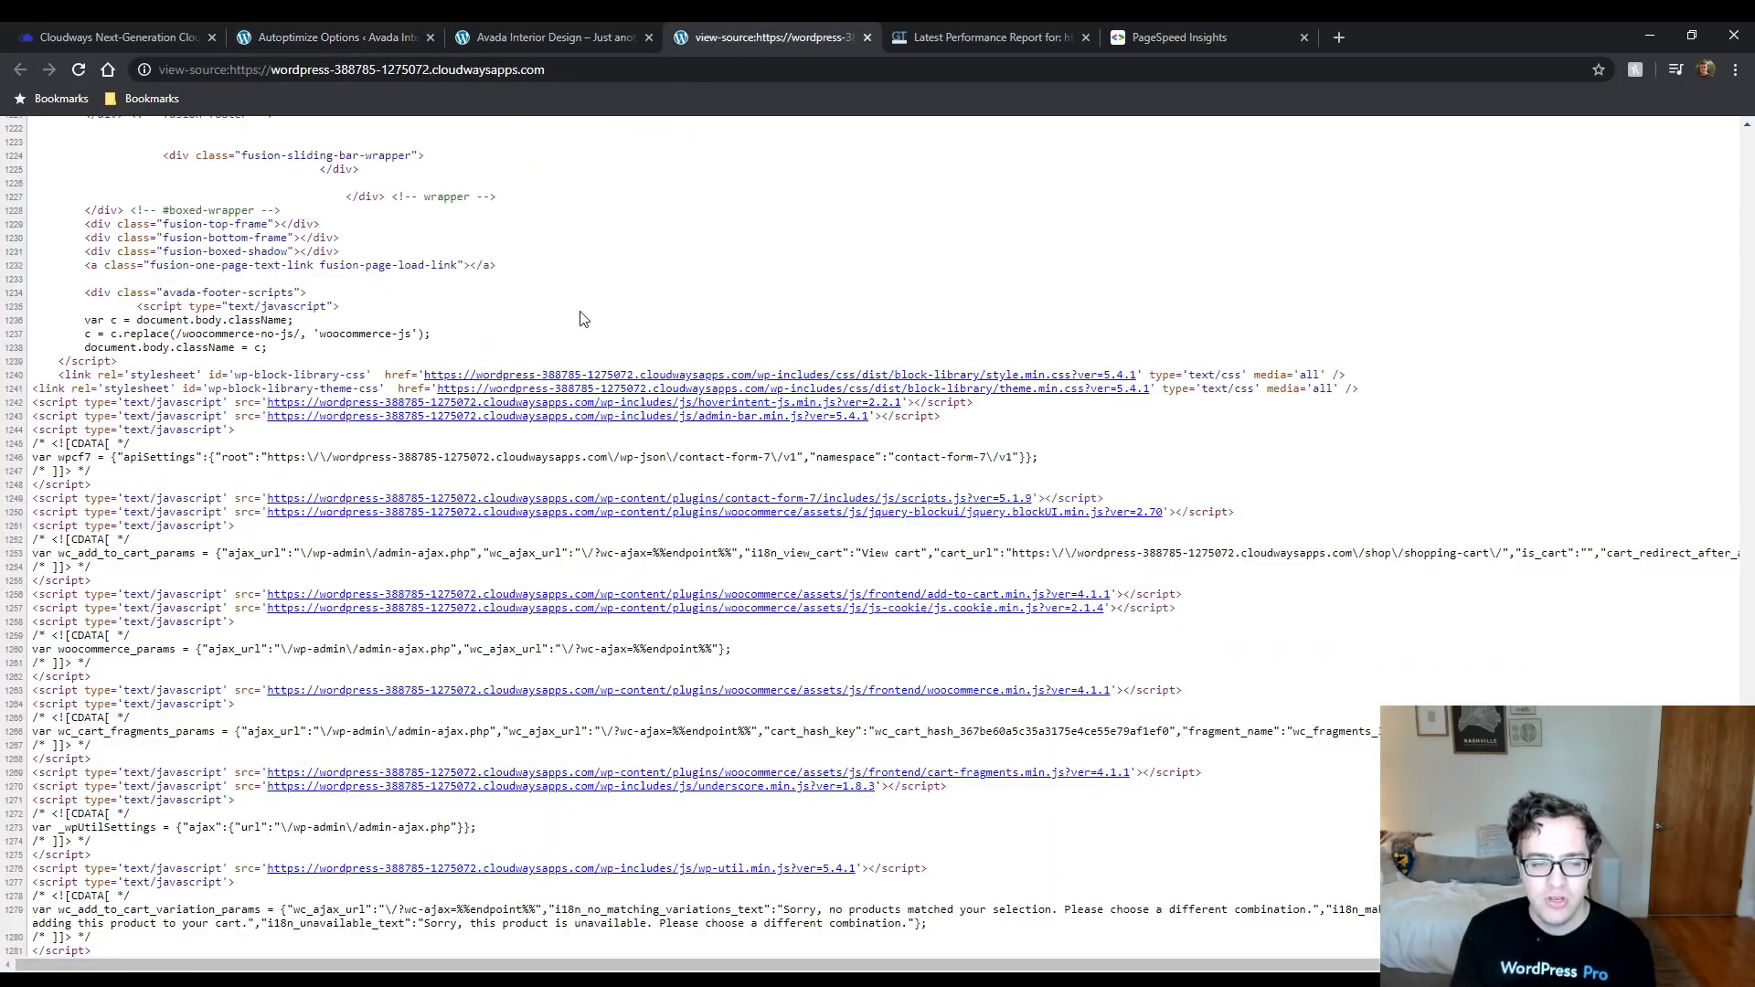
pyautogui.middleClick(139, 482)
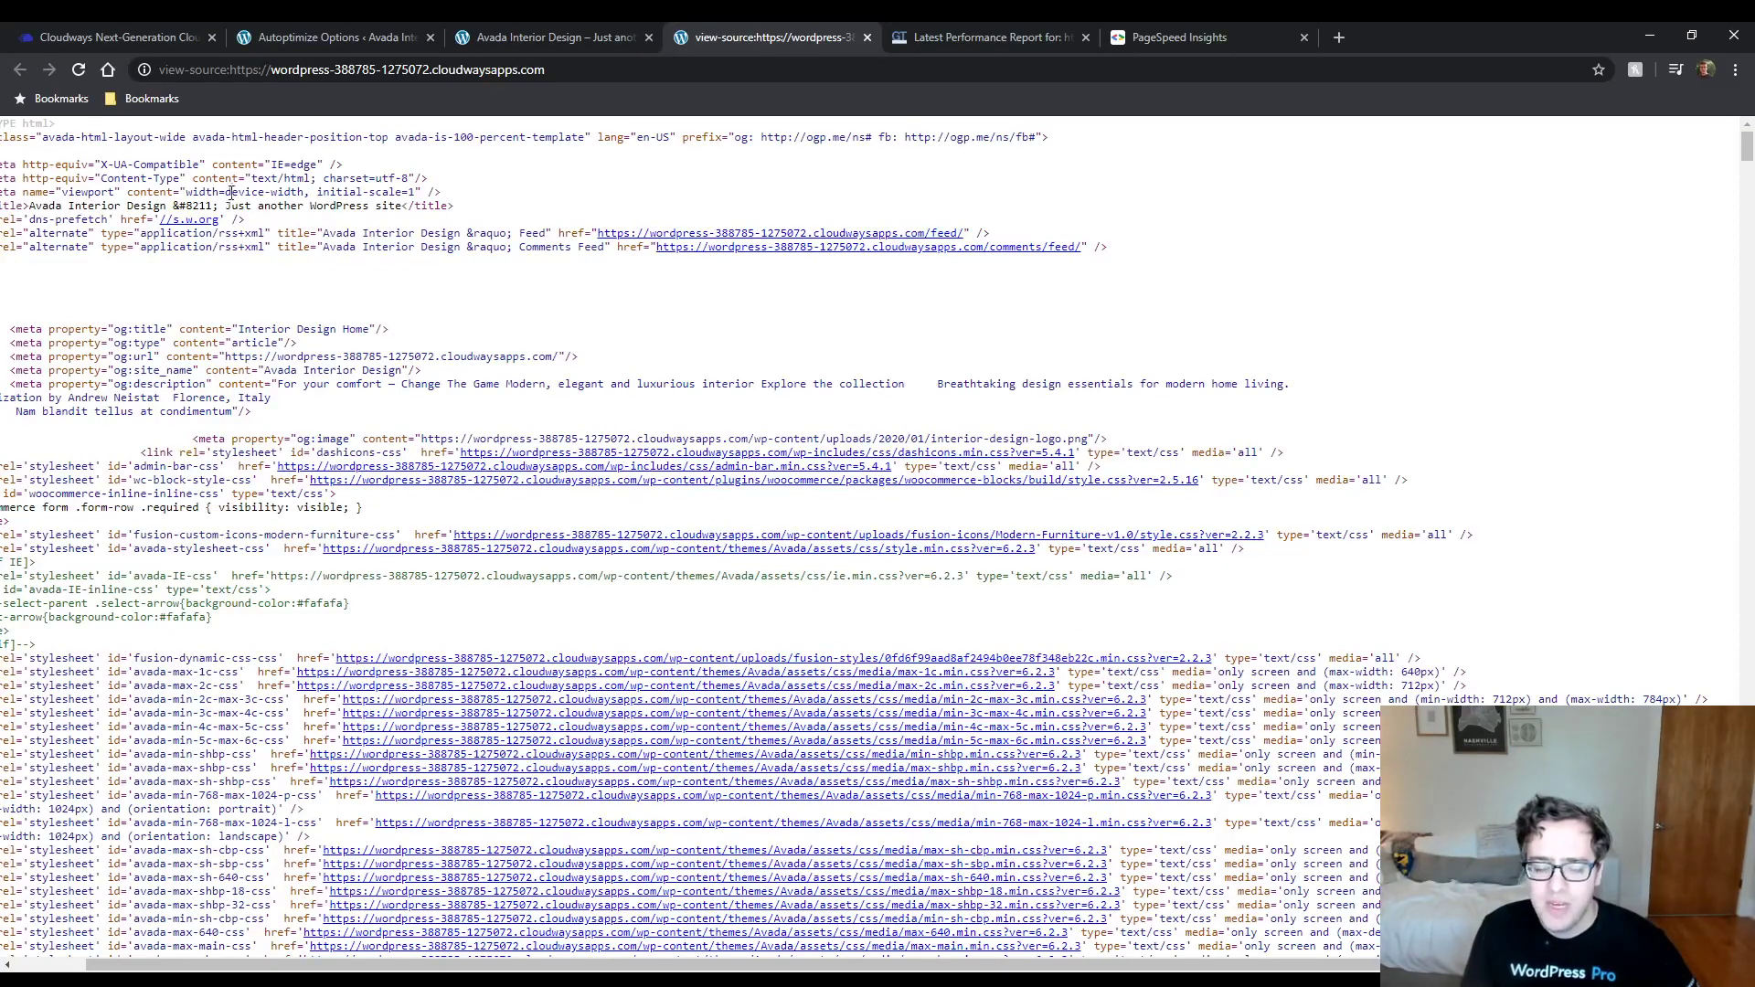
pyautogui.click(72, 24)
pyautogui.click(272, 42)
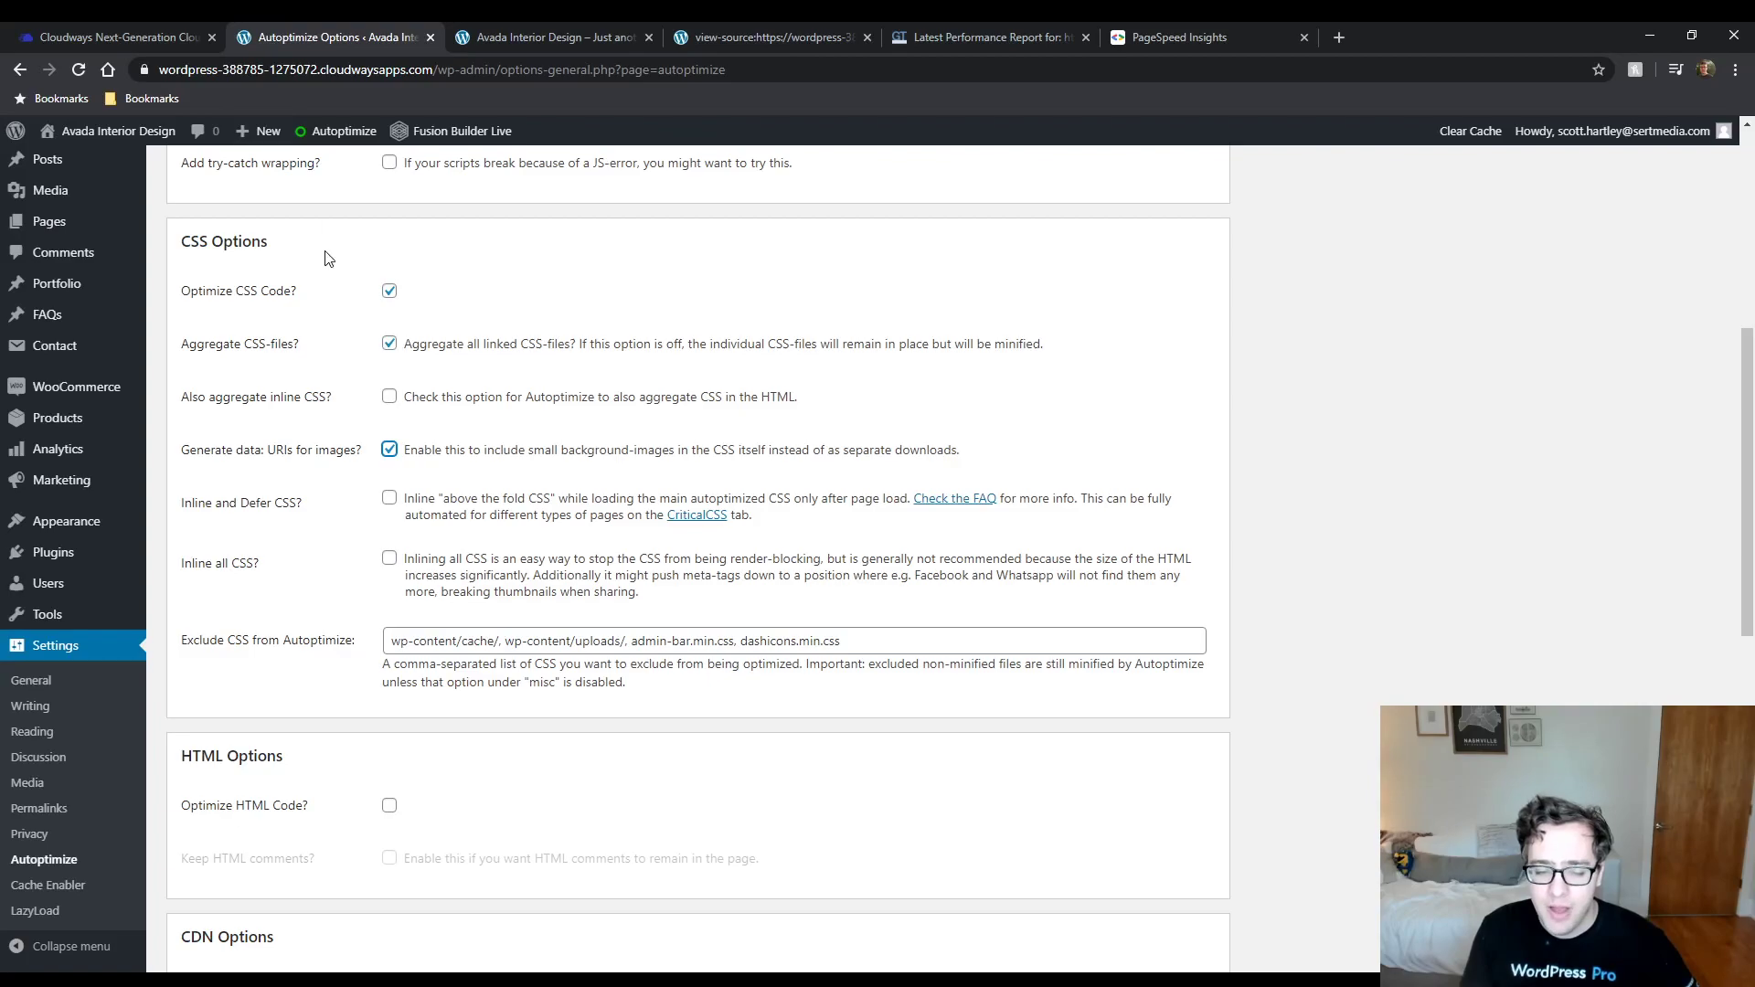
pyautogui.click(484, 32)
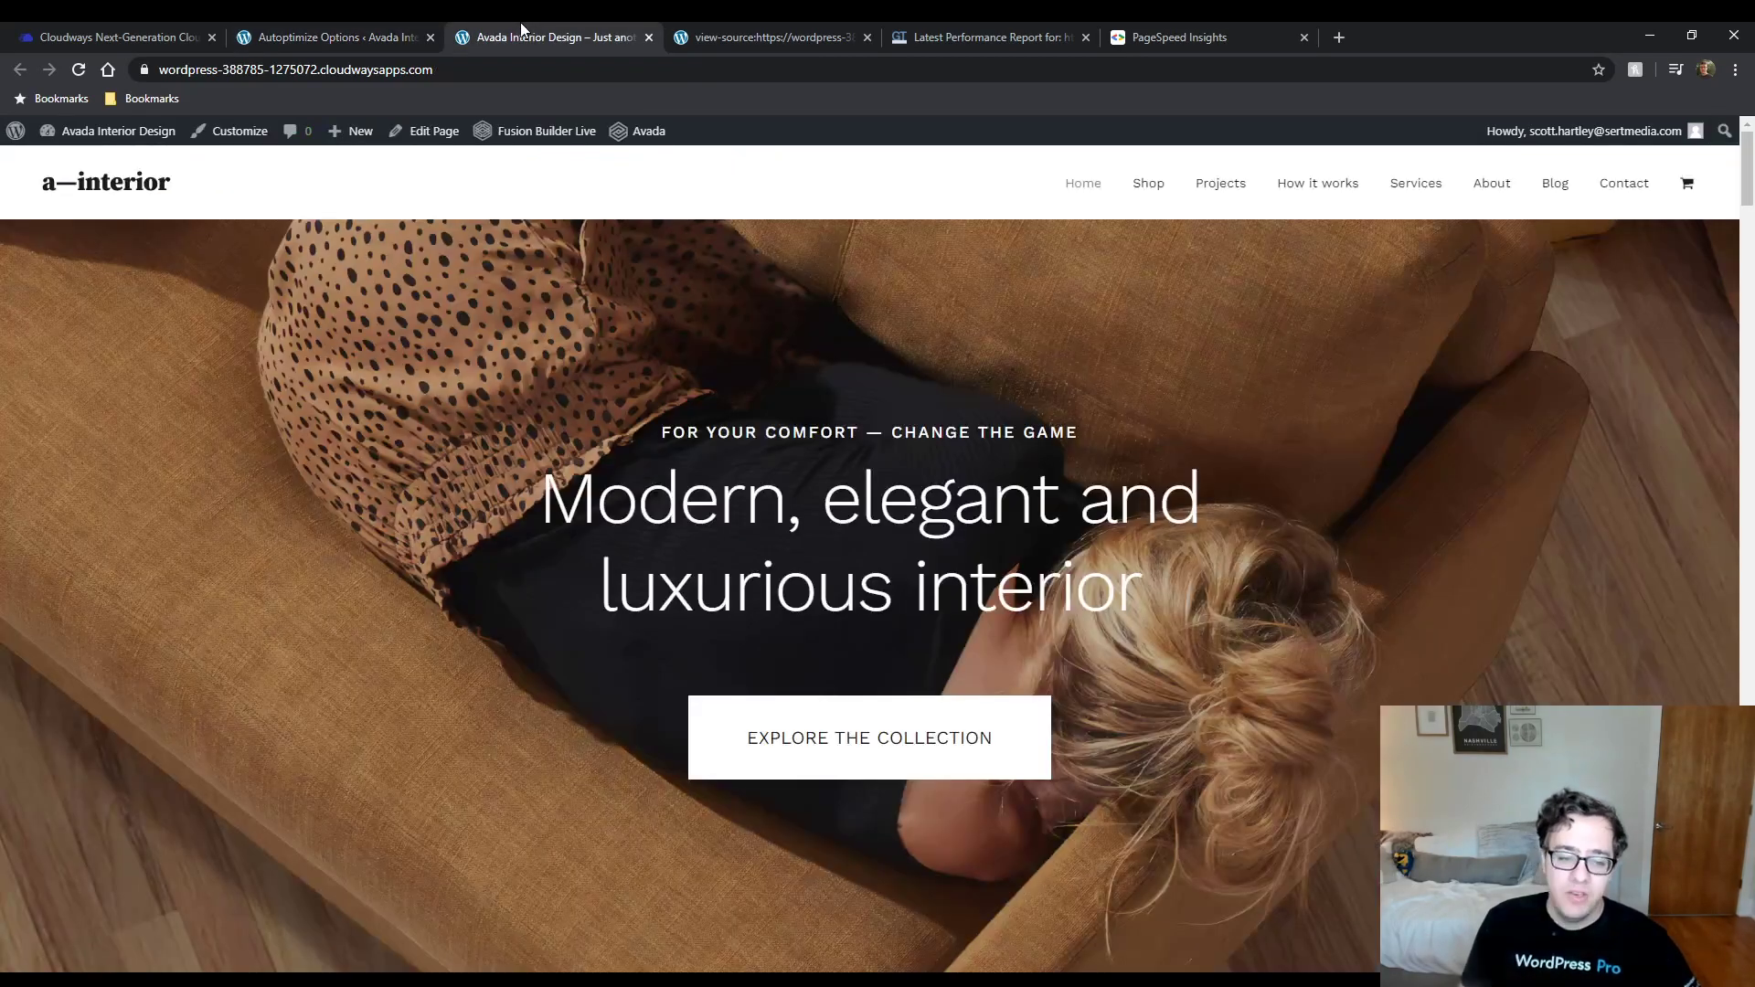
pyautogui.click(722, 32)
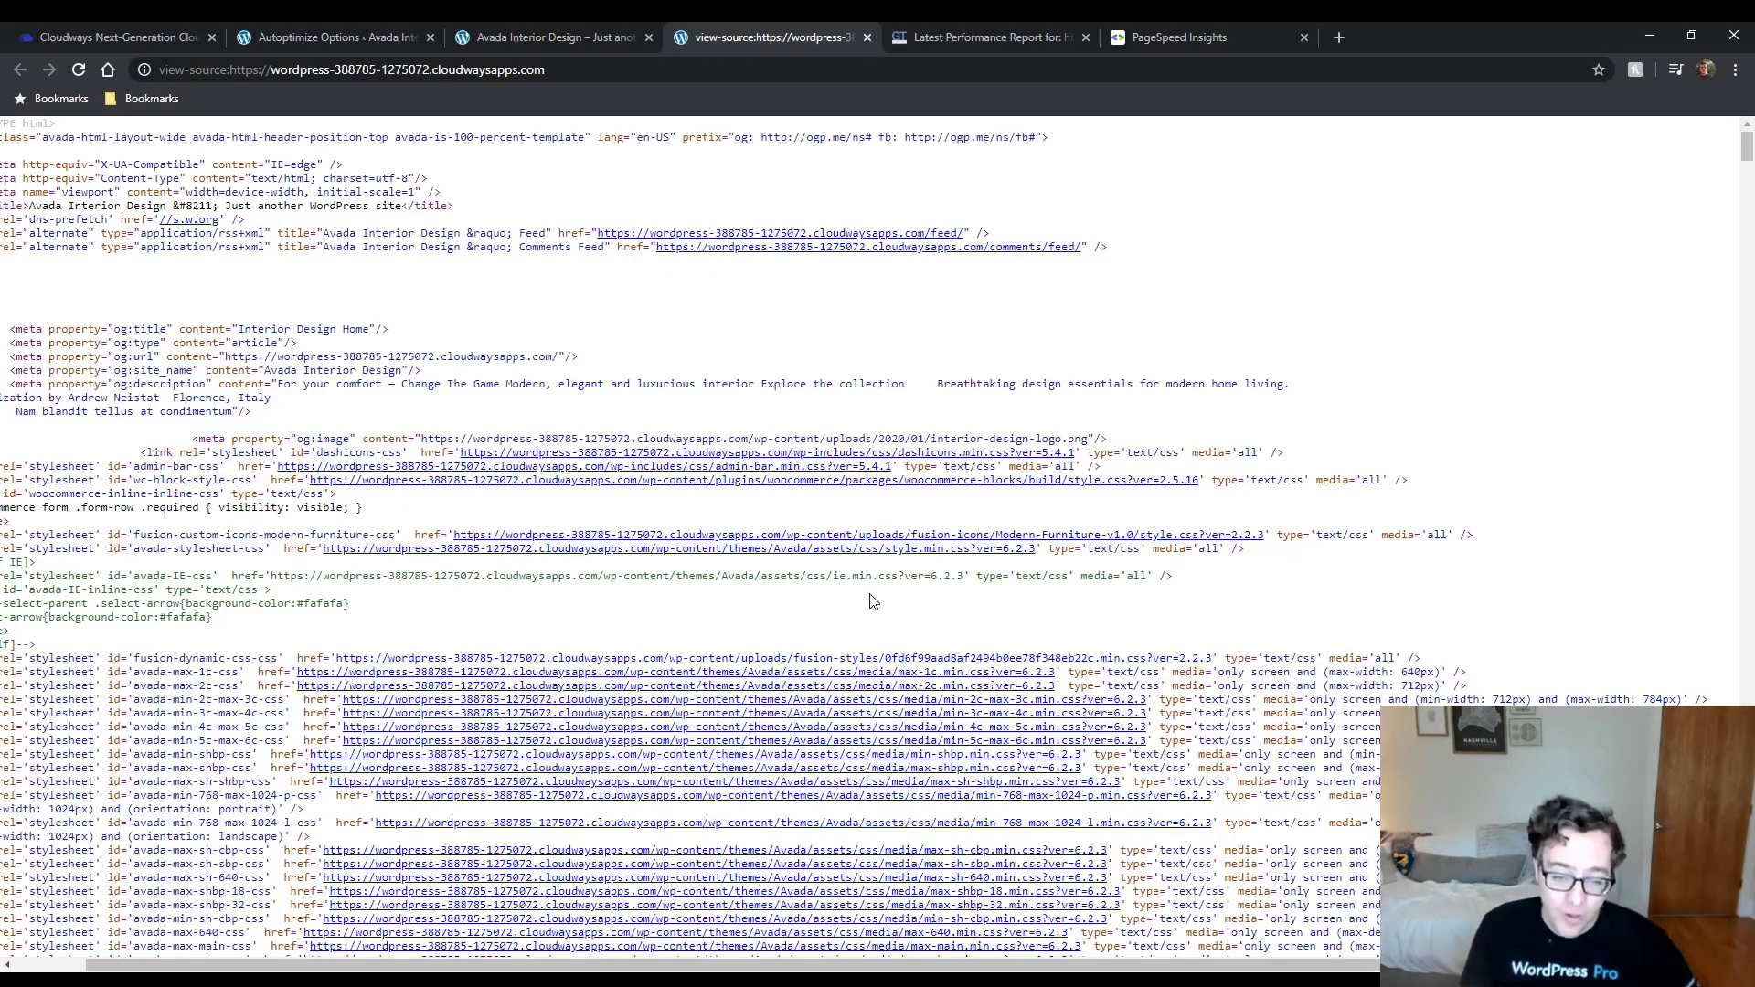
pyautogui.click(371, 34)
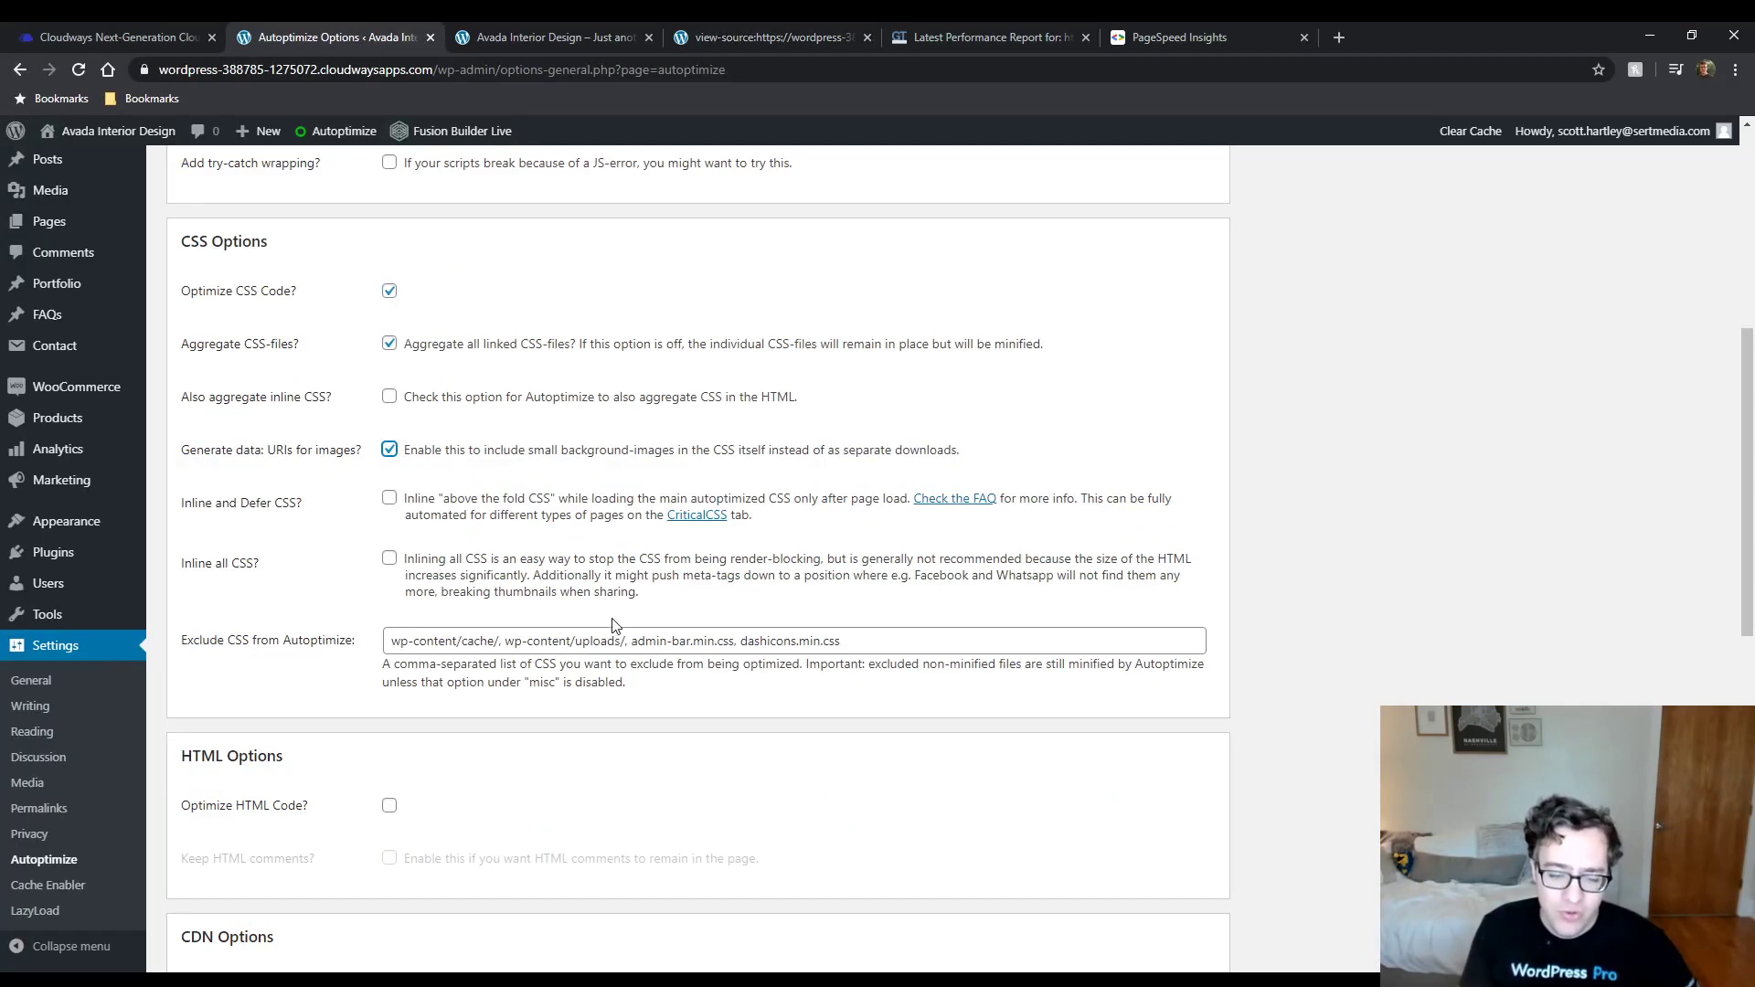
# Remove wp-content/uploads/ from the CSS files excluded from Autoptimize and enable Optimize HTML Code.
pyautogui.moveTo(628, 645); pyautogui.dragTo(507, 660)
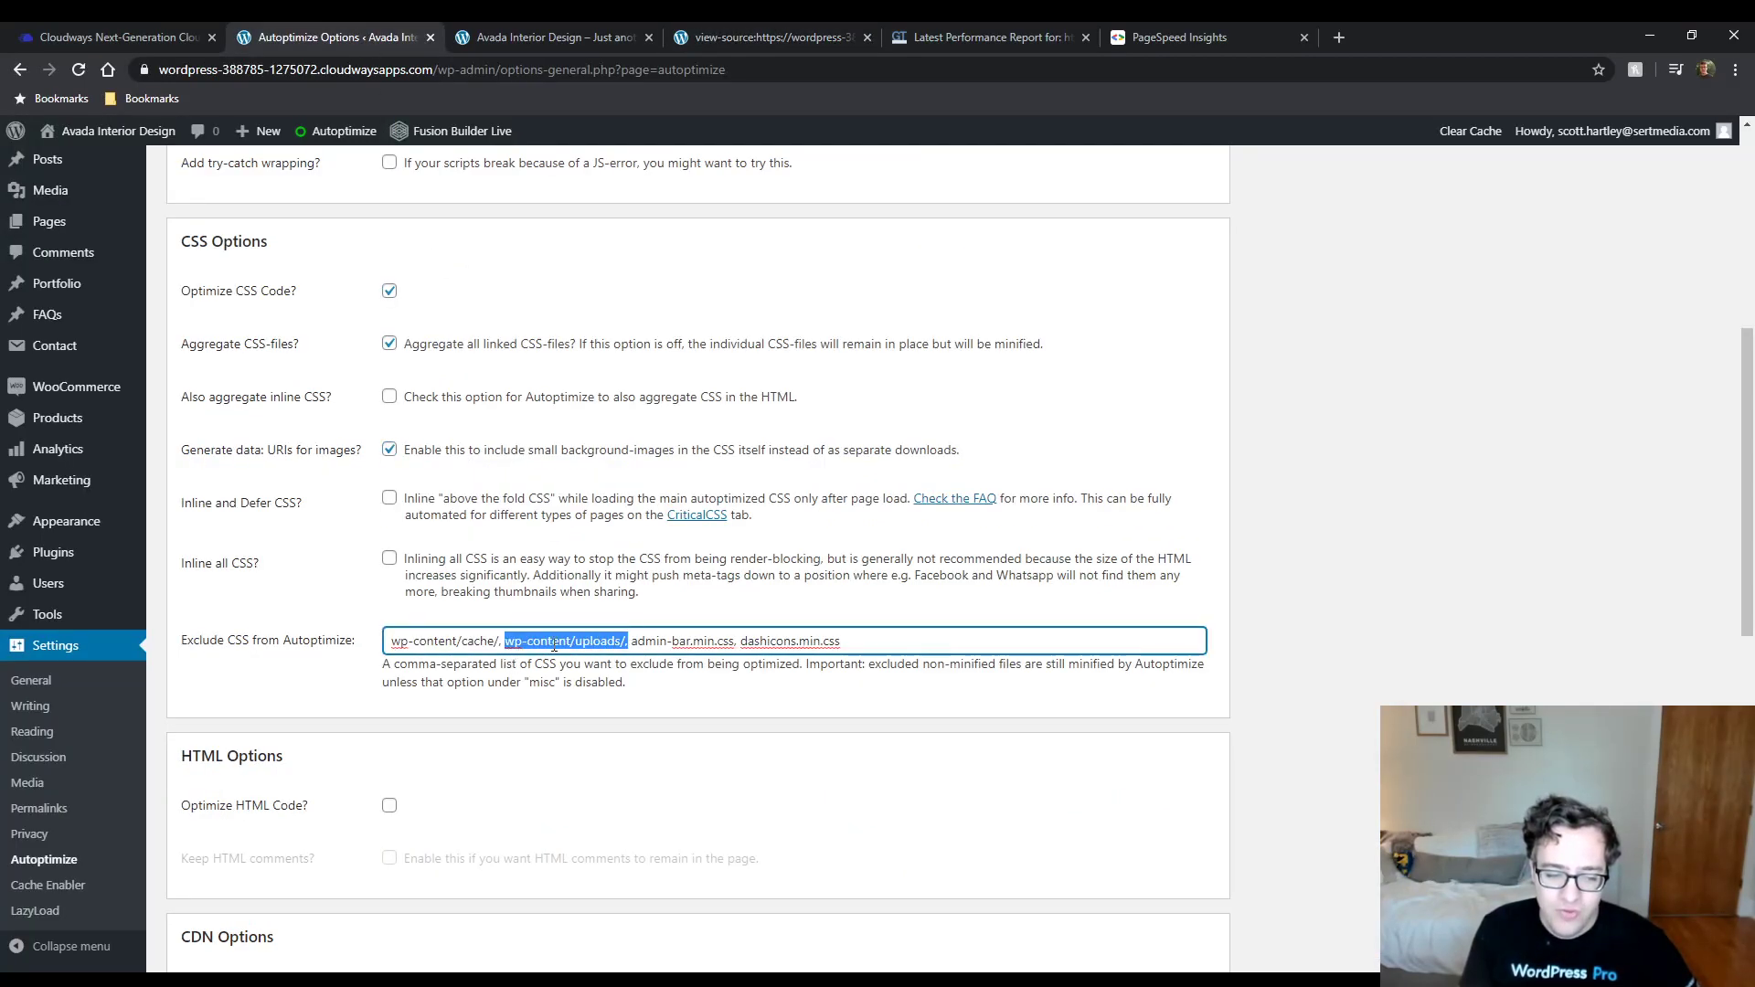
pyautogui.press('BackSpace')
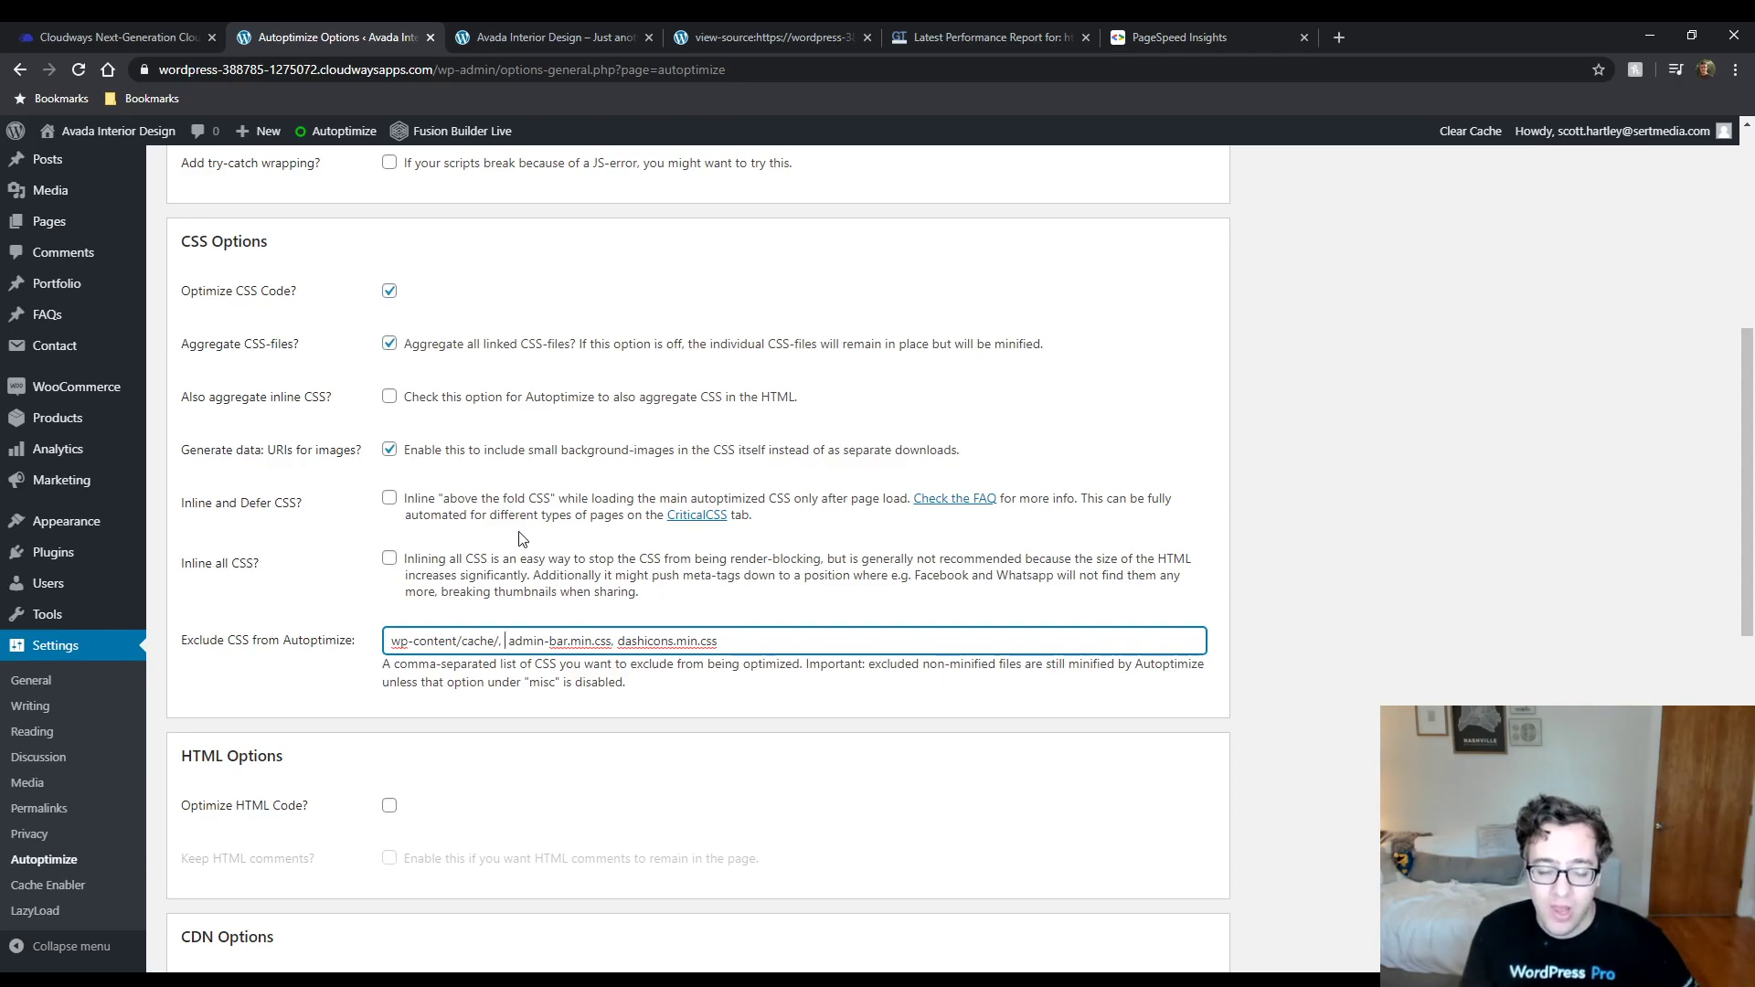
pyautogui.scroll(-2, 447, 672)
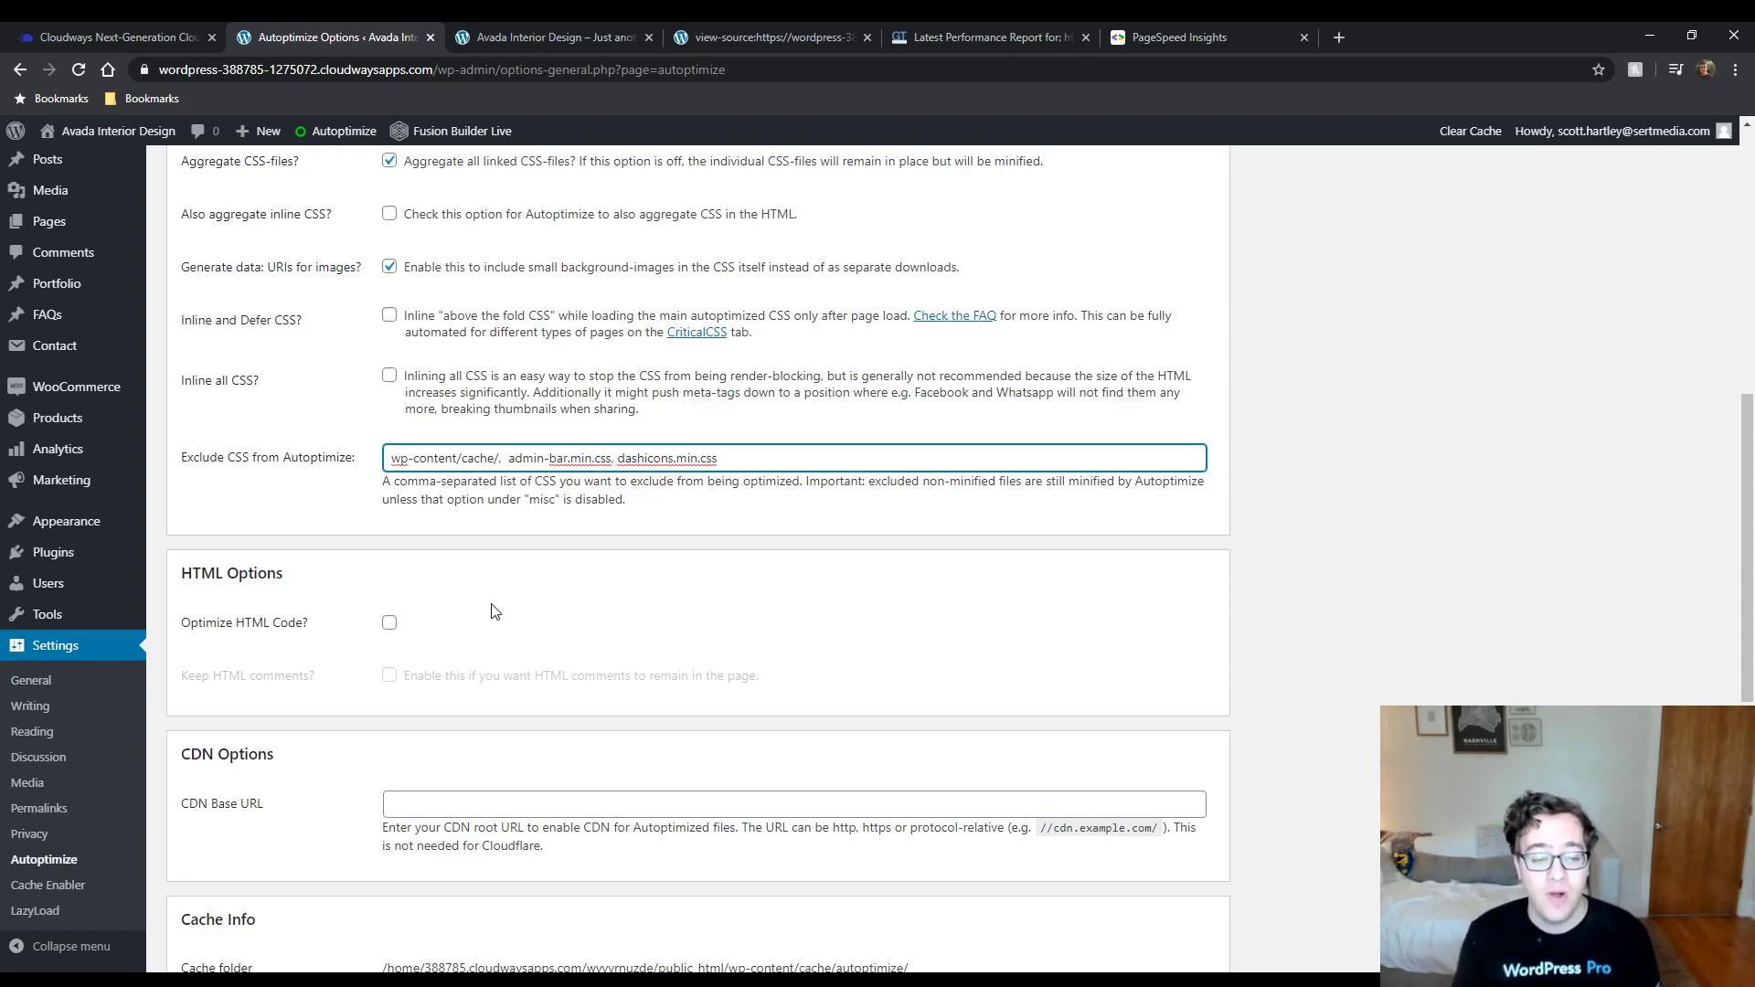
pyautogui.click(389, 623)
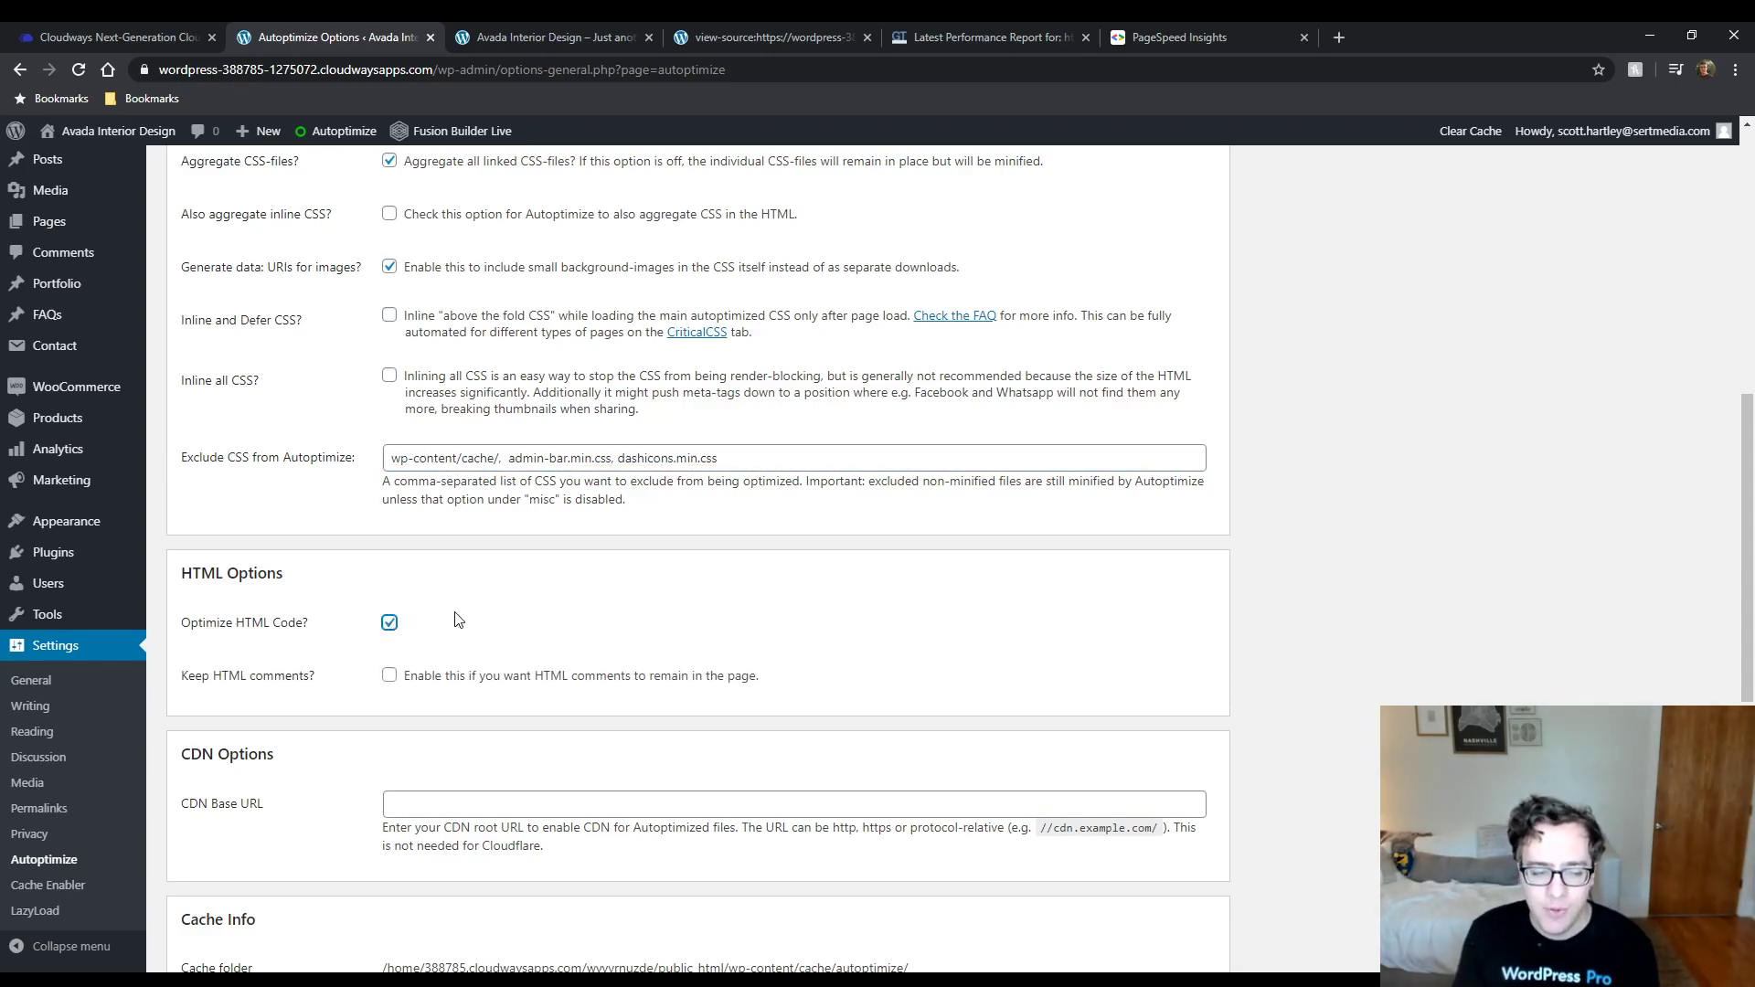
# Keep logged-in editors/administrators and the shop cart/checkout out of the optimization, and save the Autoptimize settings while emptying the cache.
pyautogui.scroll(-3, 429, 674)
pyautogui.scroll(-3, 430, 674)
pyautogui.scroll(-2, 378, 756)
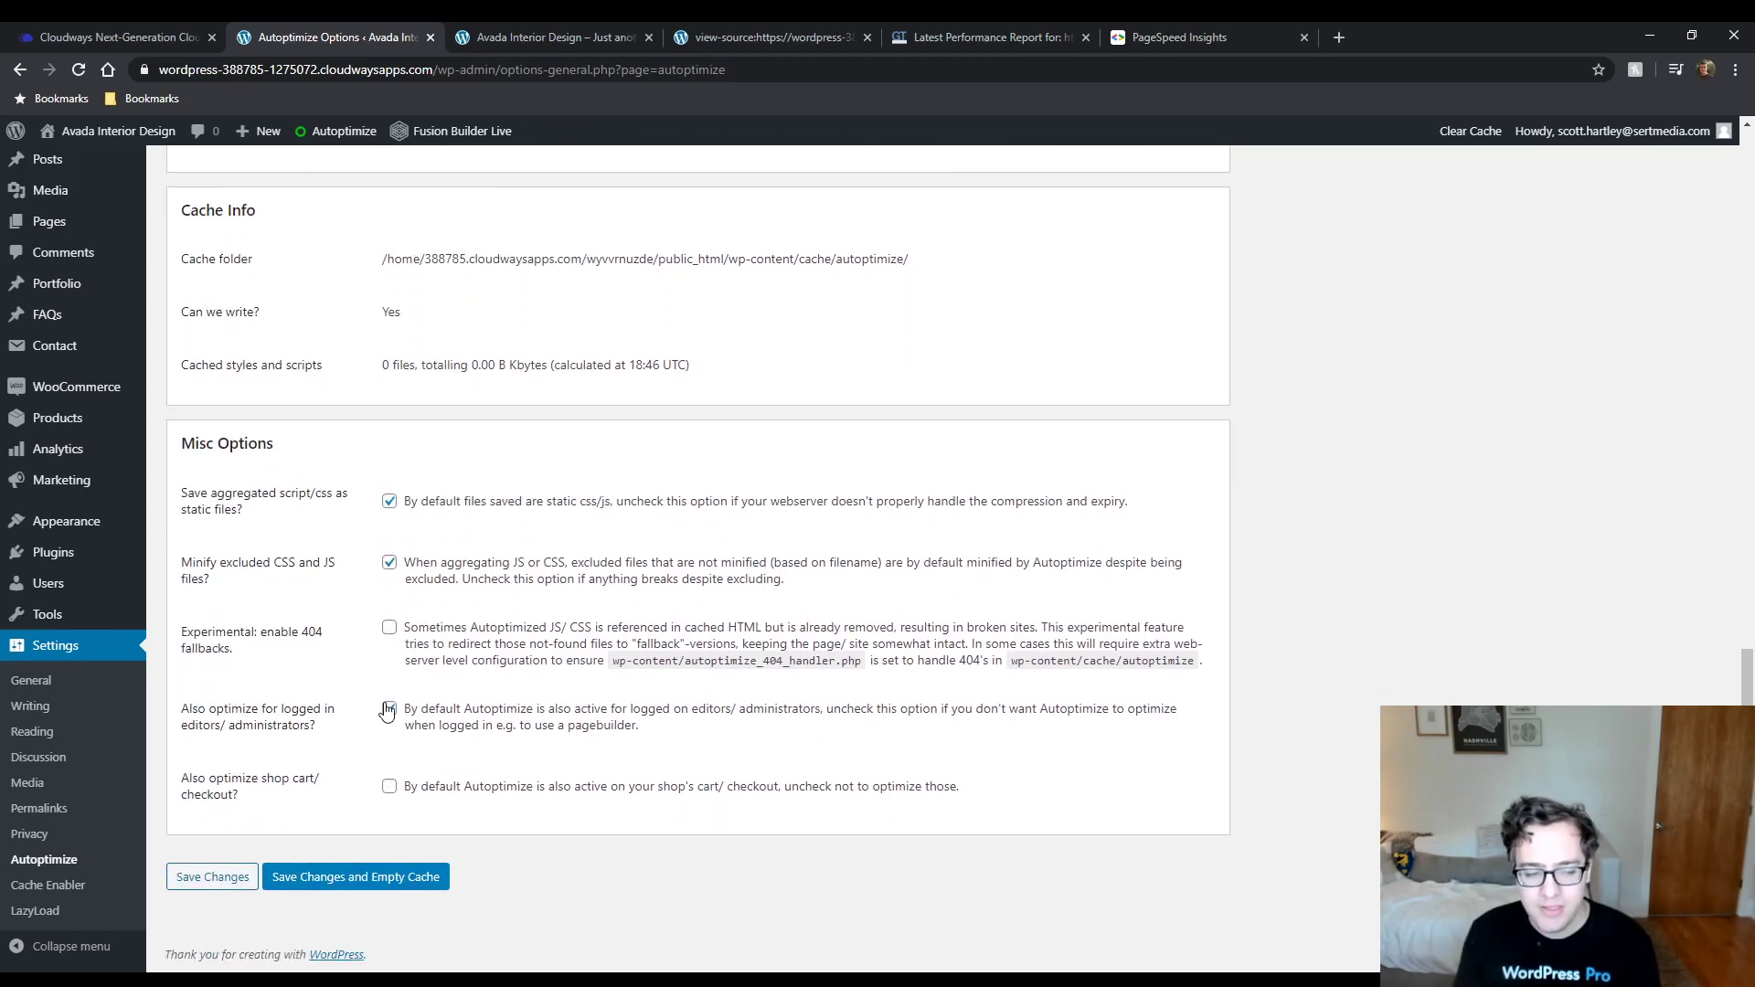
pyautogui.moveTo(294, 742); pyautogui.dragTo(190, 698)
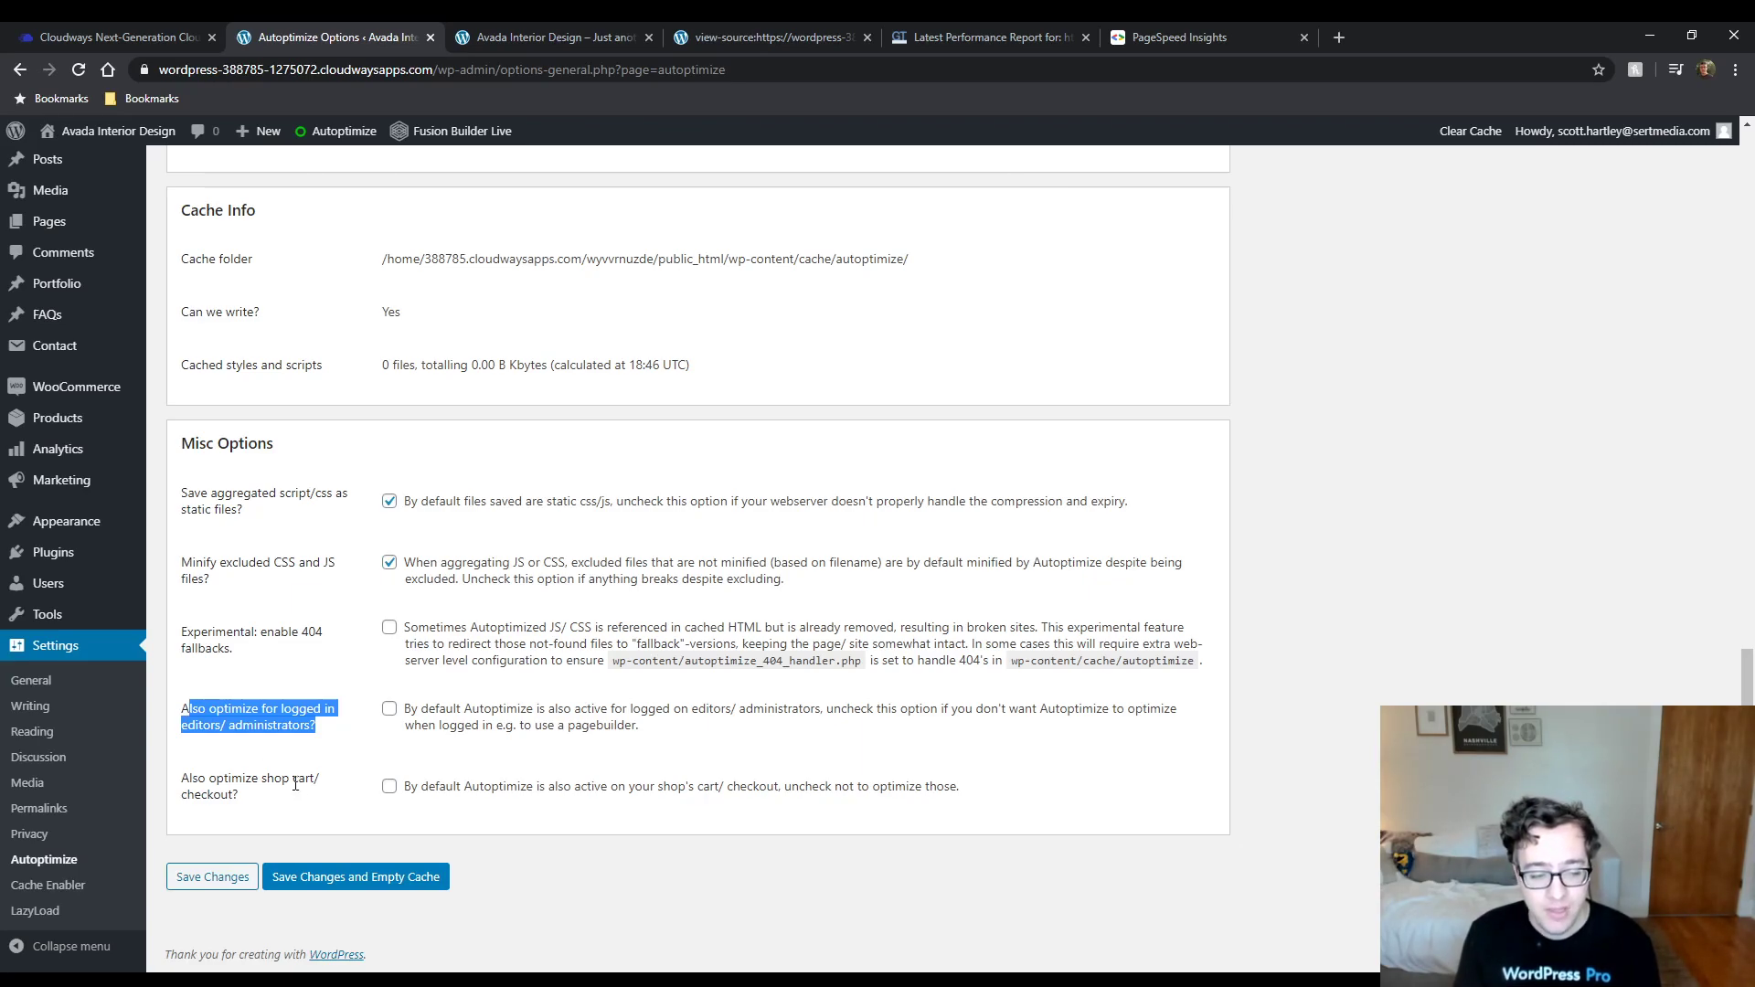
pyautogui.moveTo(283, 814); pyautogui.dragTo(183, 778)
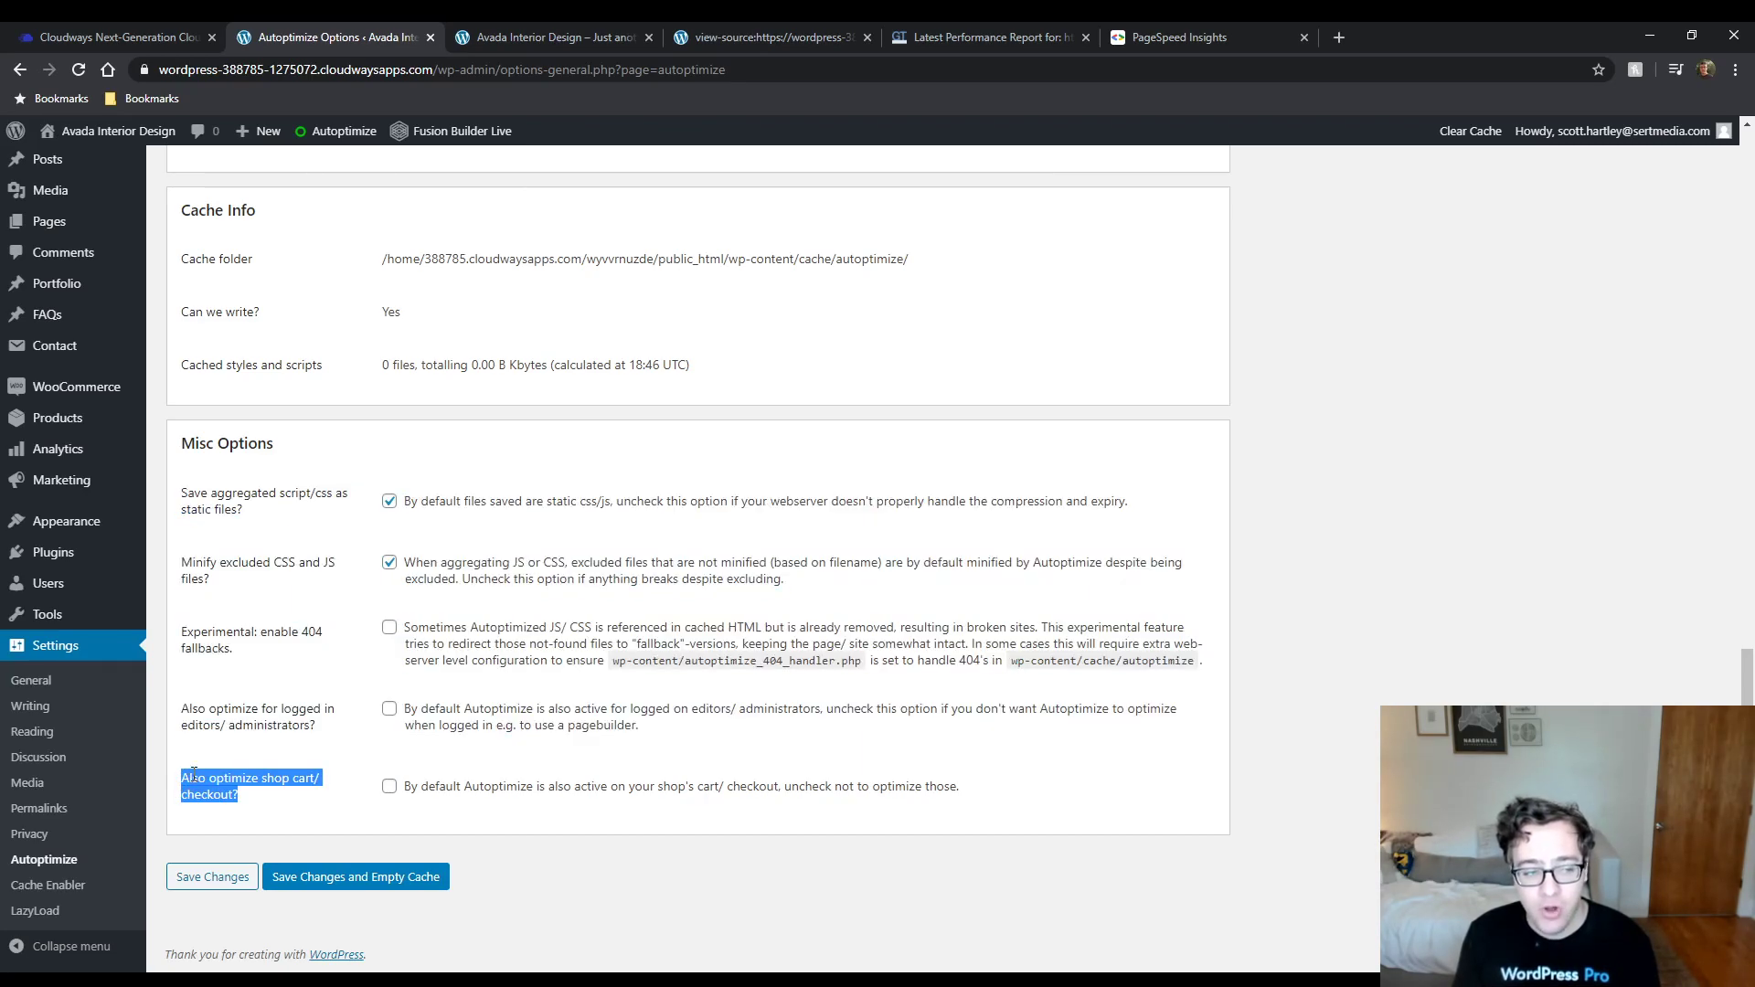
pyautogui.click(352, 884)
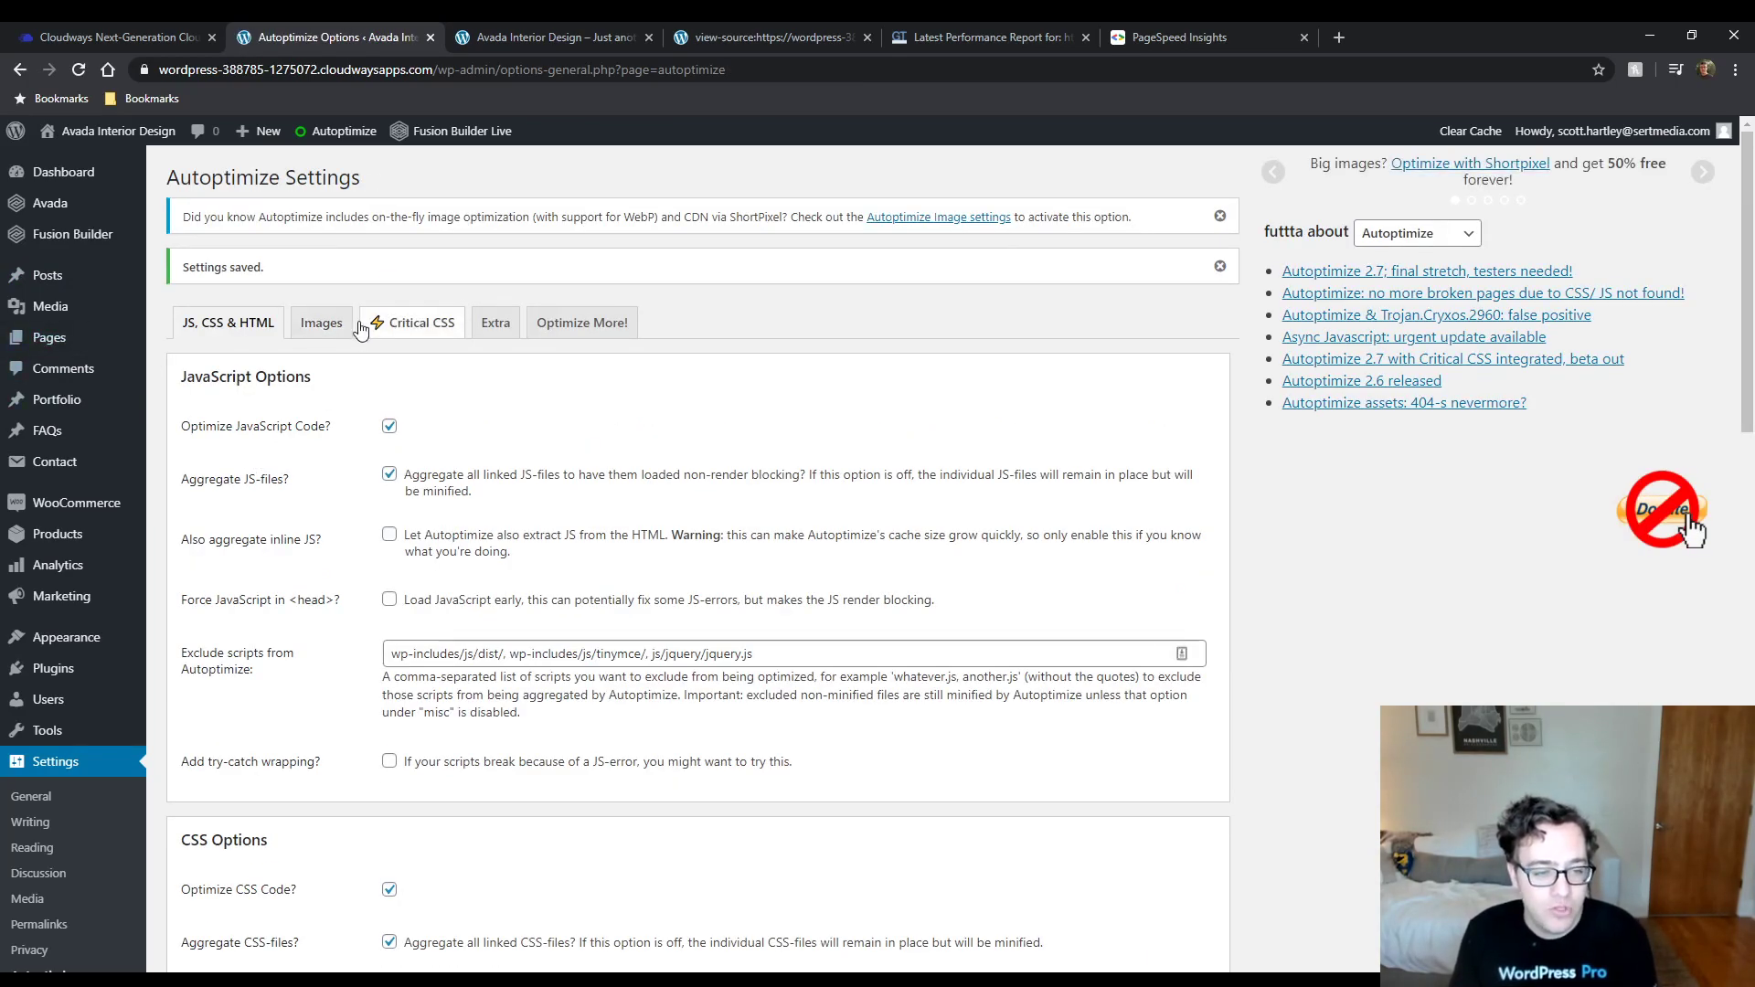
# Review Autoptimize's image optimization and Critical CSS options and open its Extra Auto-Optimizations.
pyautogui.click(336, 328)
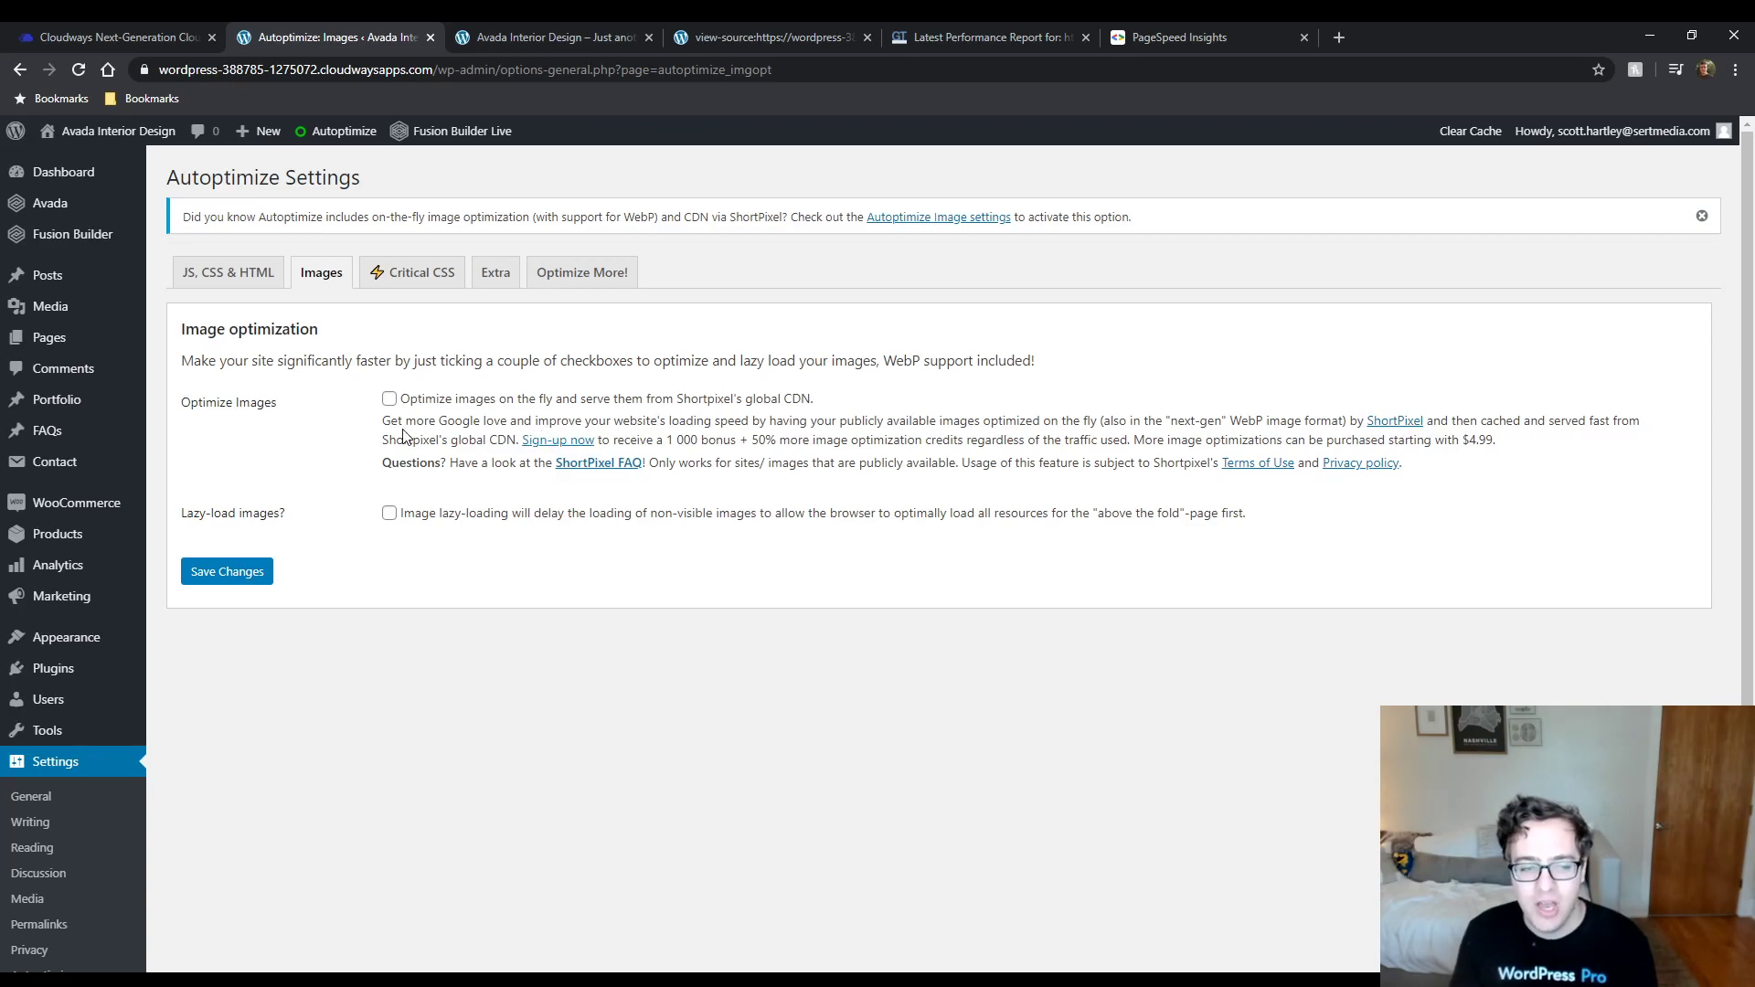
pyautogui.moveTo(402, 423); pyautogui.dragTo(409, 461)
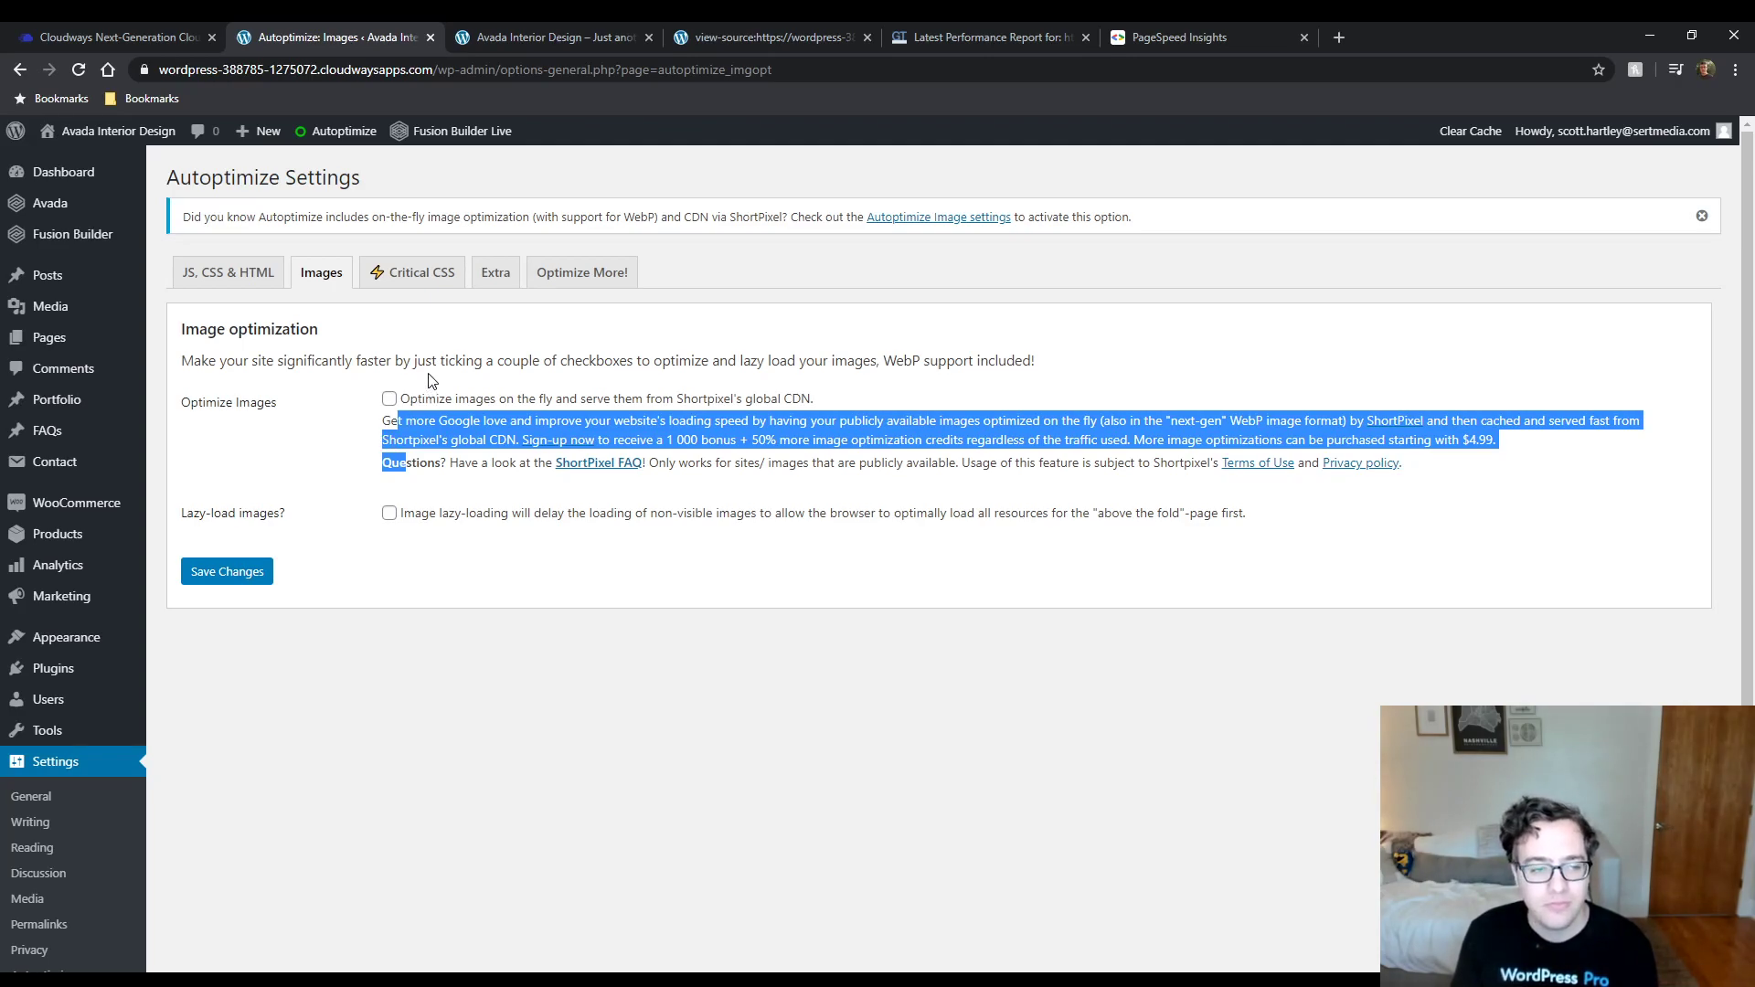
pyautogui.click(428, 279)
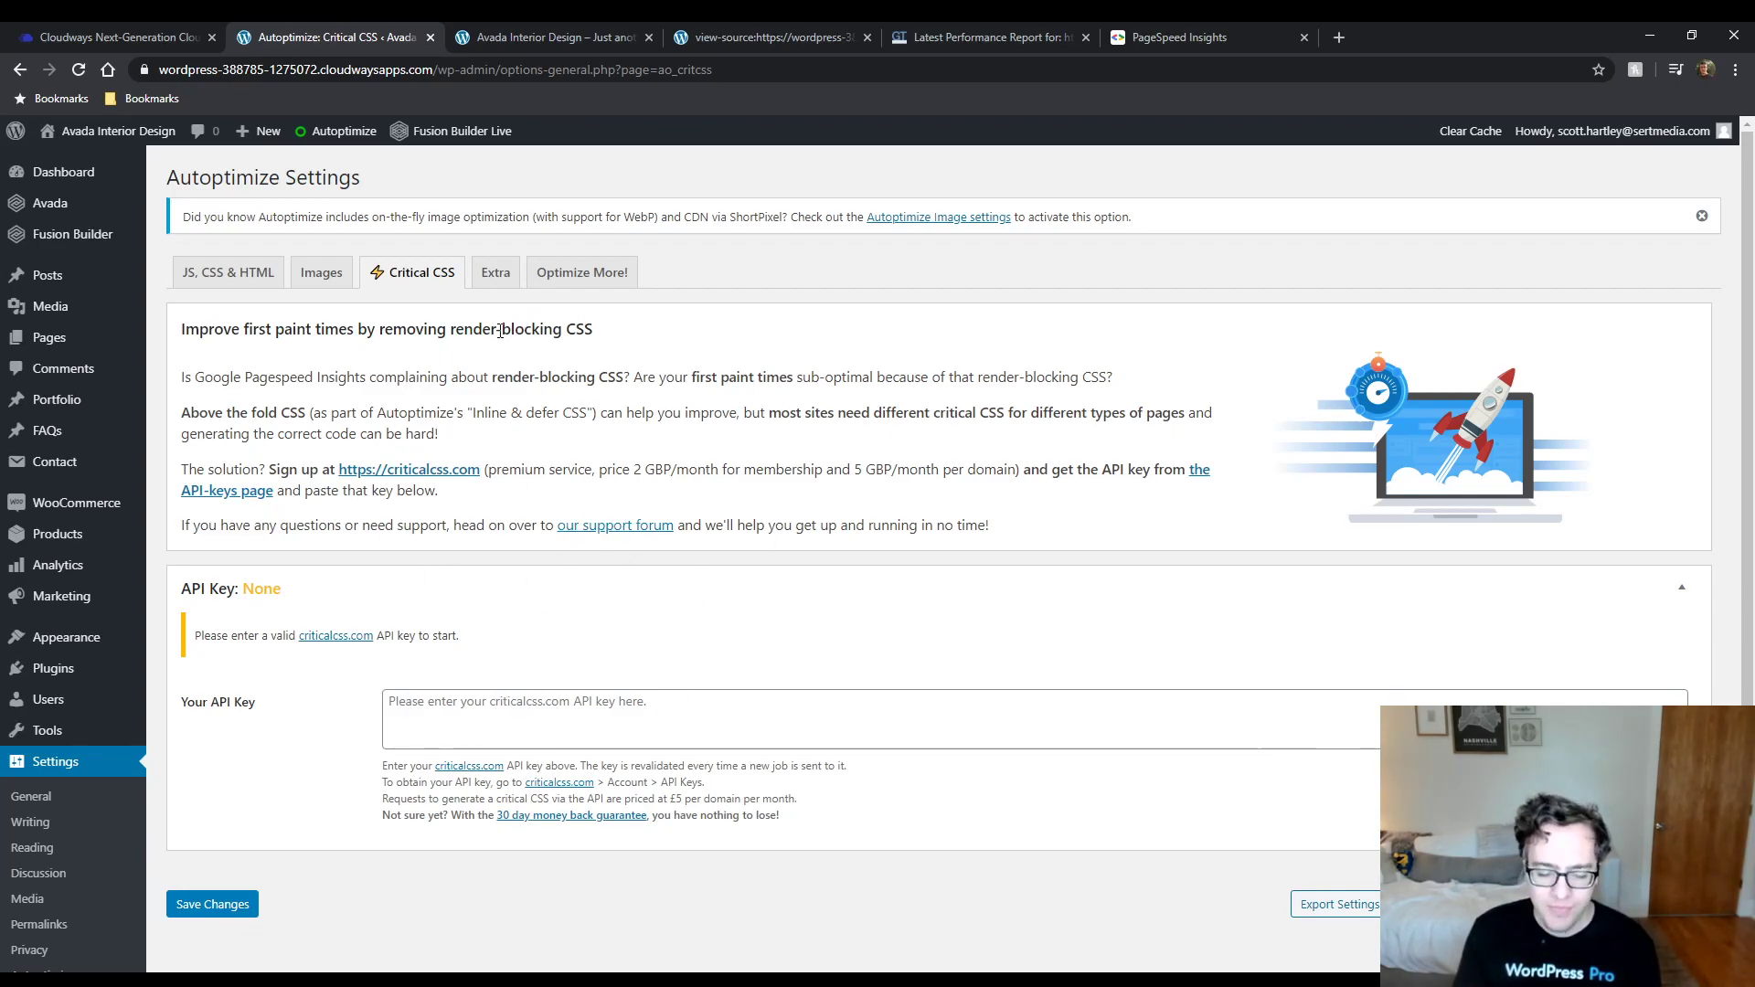
pyautogui.click(484, 277)
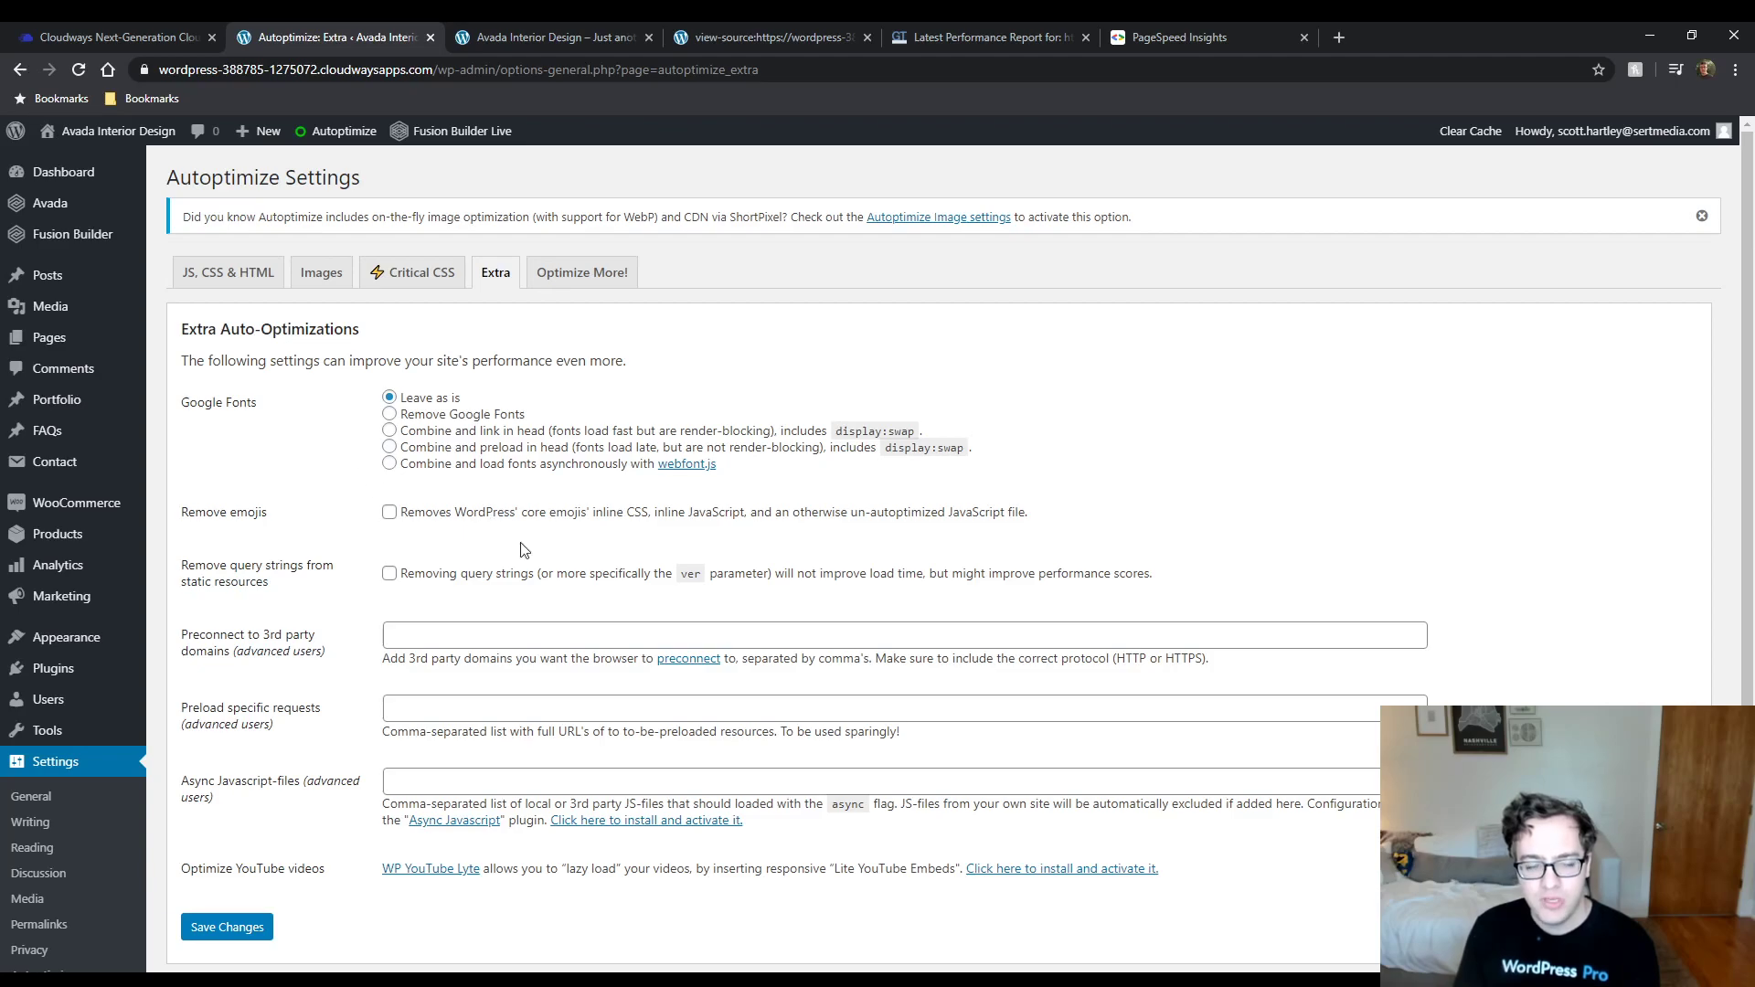
# Enable removing query strings from static resources in Autoptimize's Extra settings and return to the JS, CSS & HTML options.
pyautogui.click(389, 573)
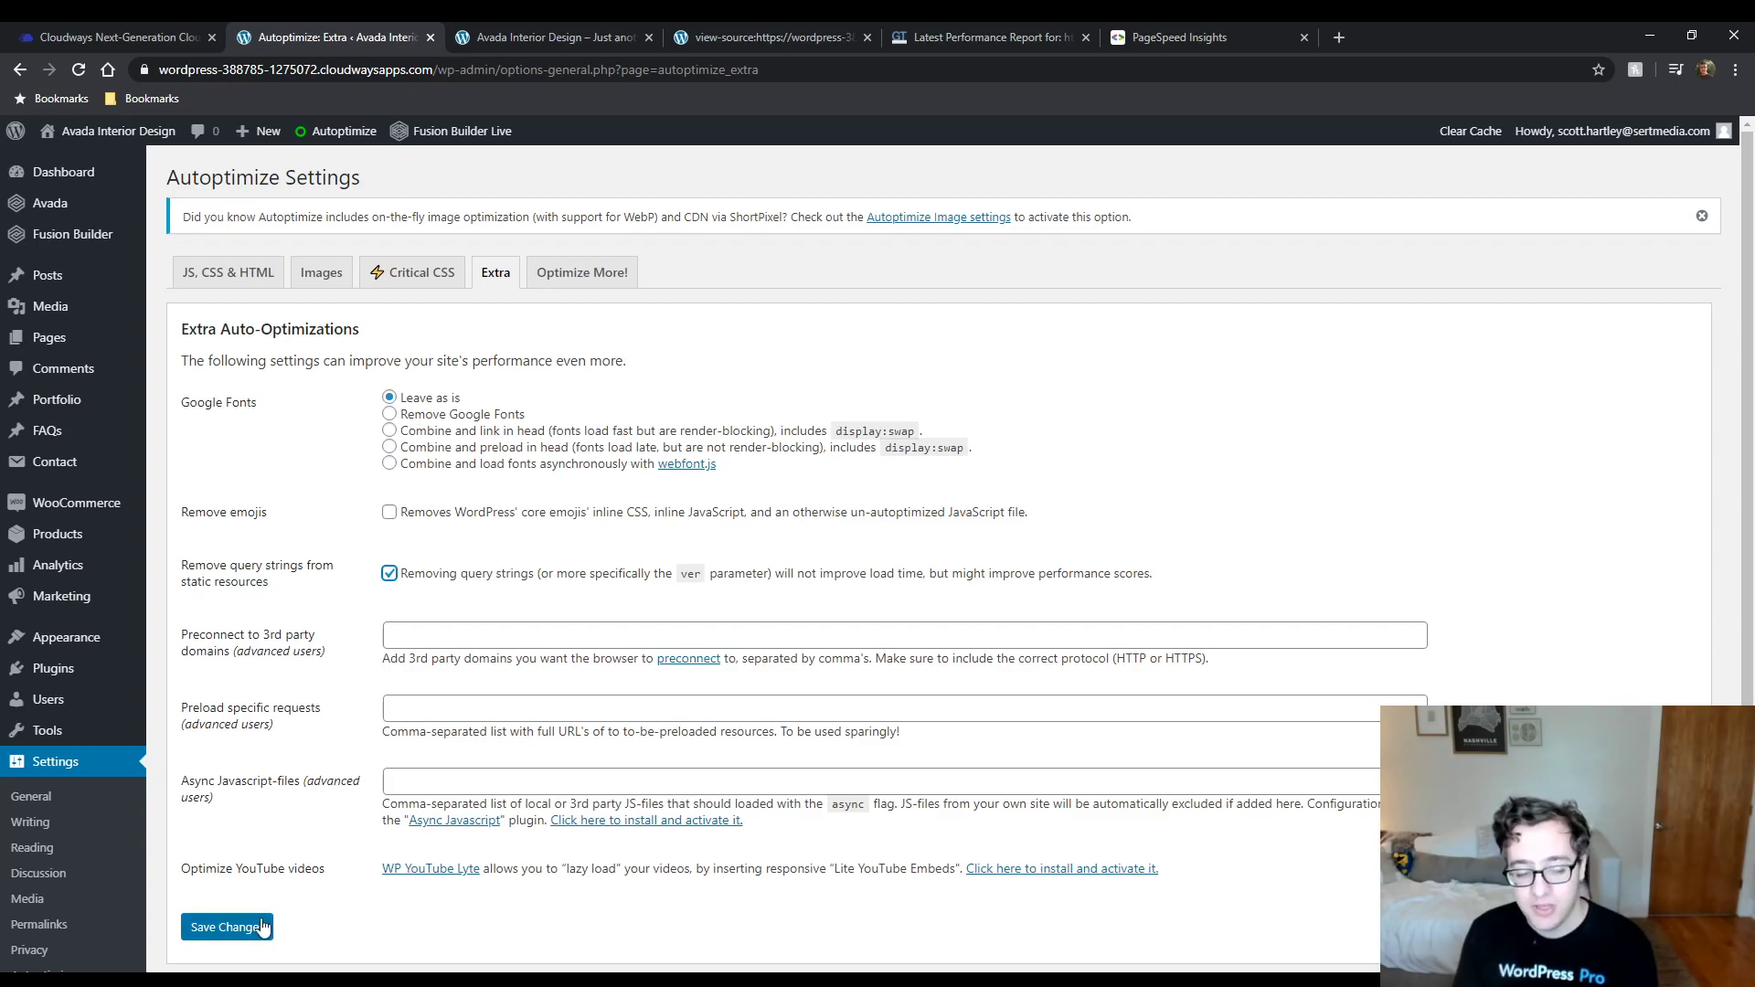
pyautogui.click(256, 278)
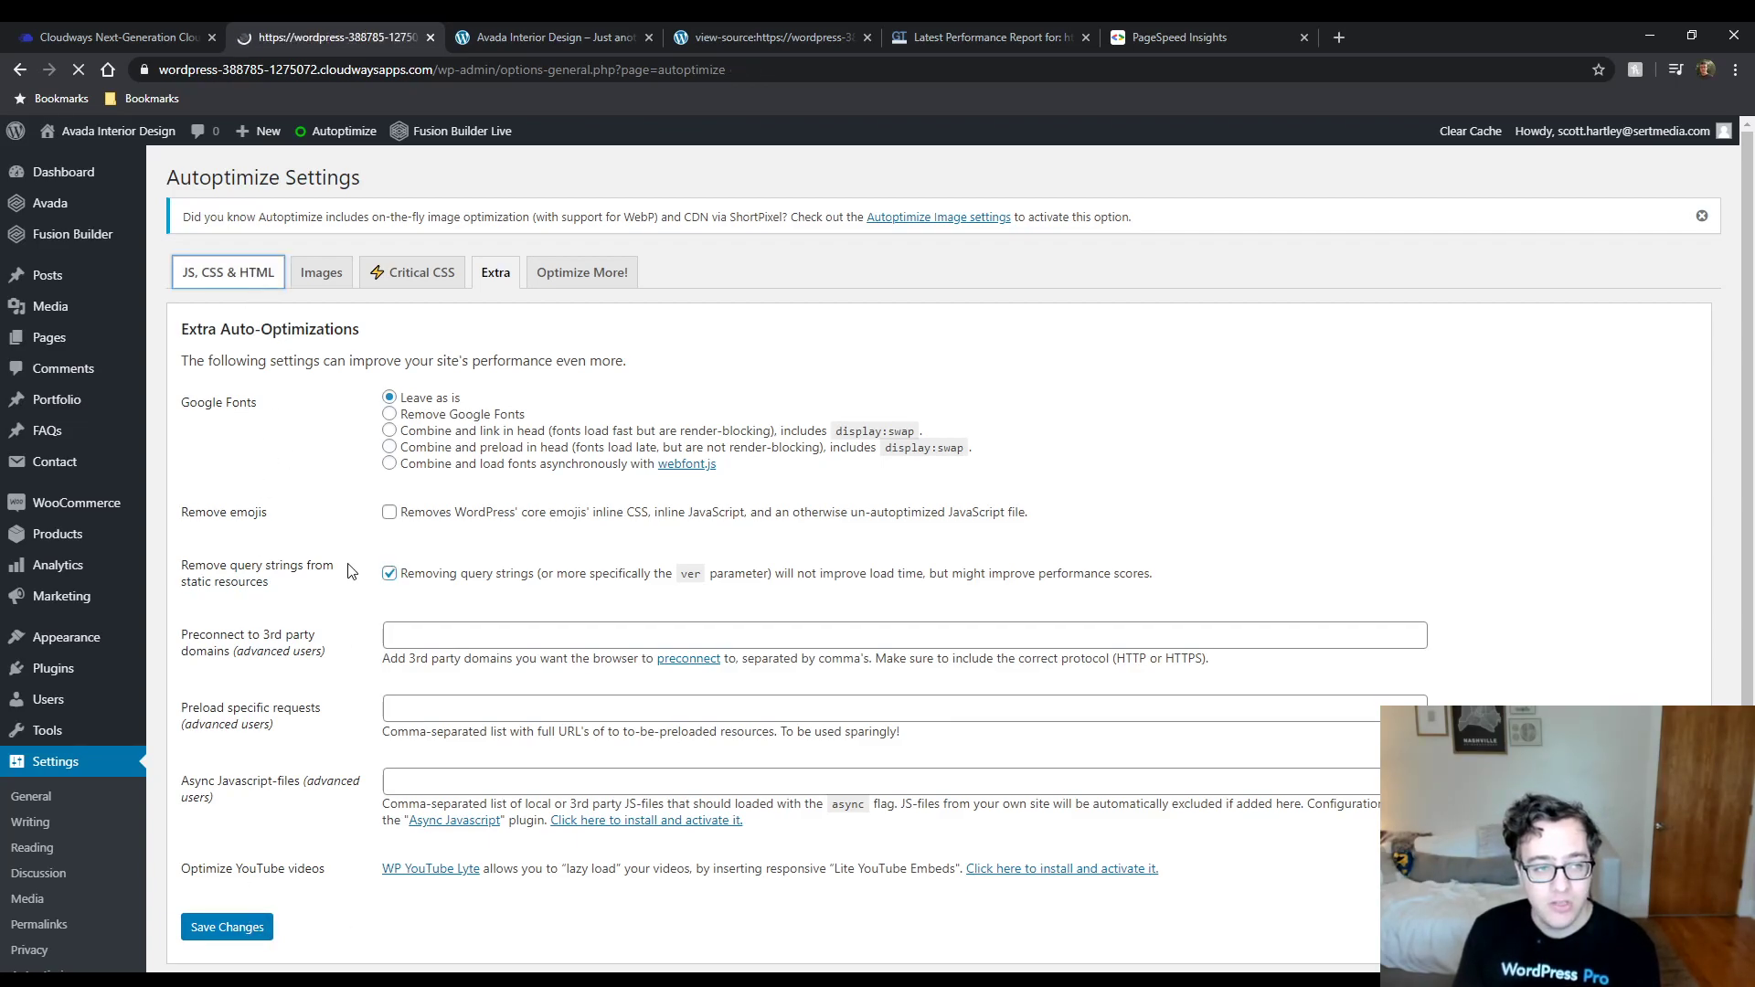
pyautogui.scroll(-6, 357, 567)
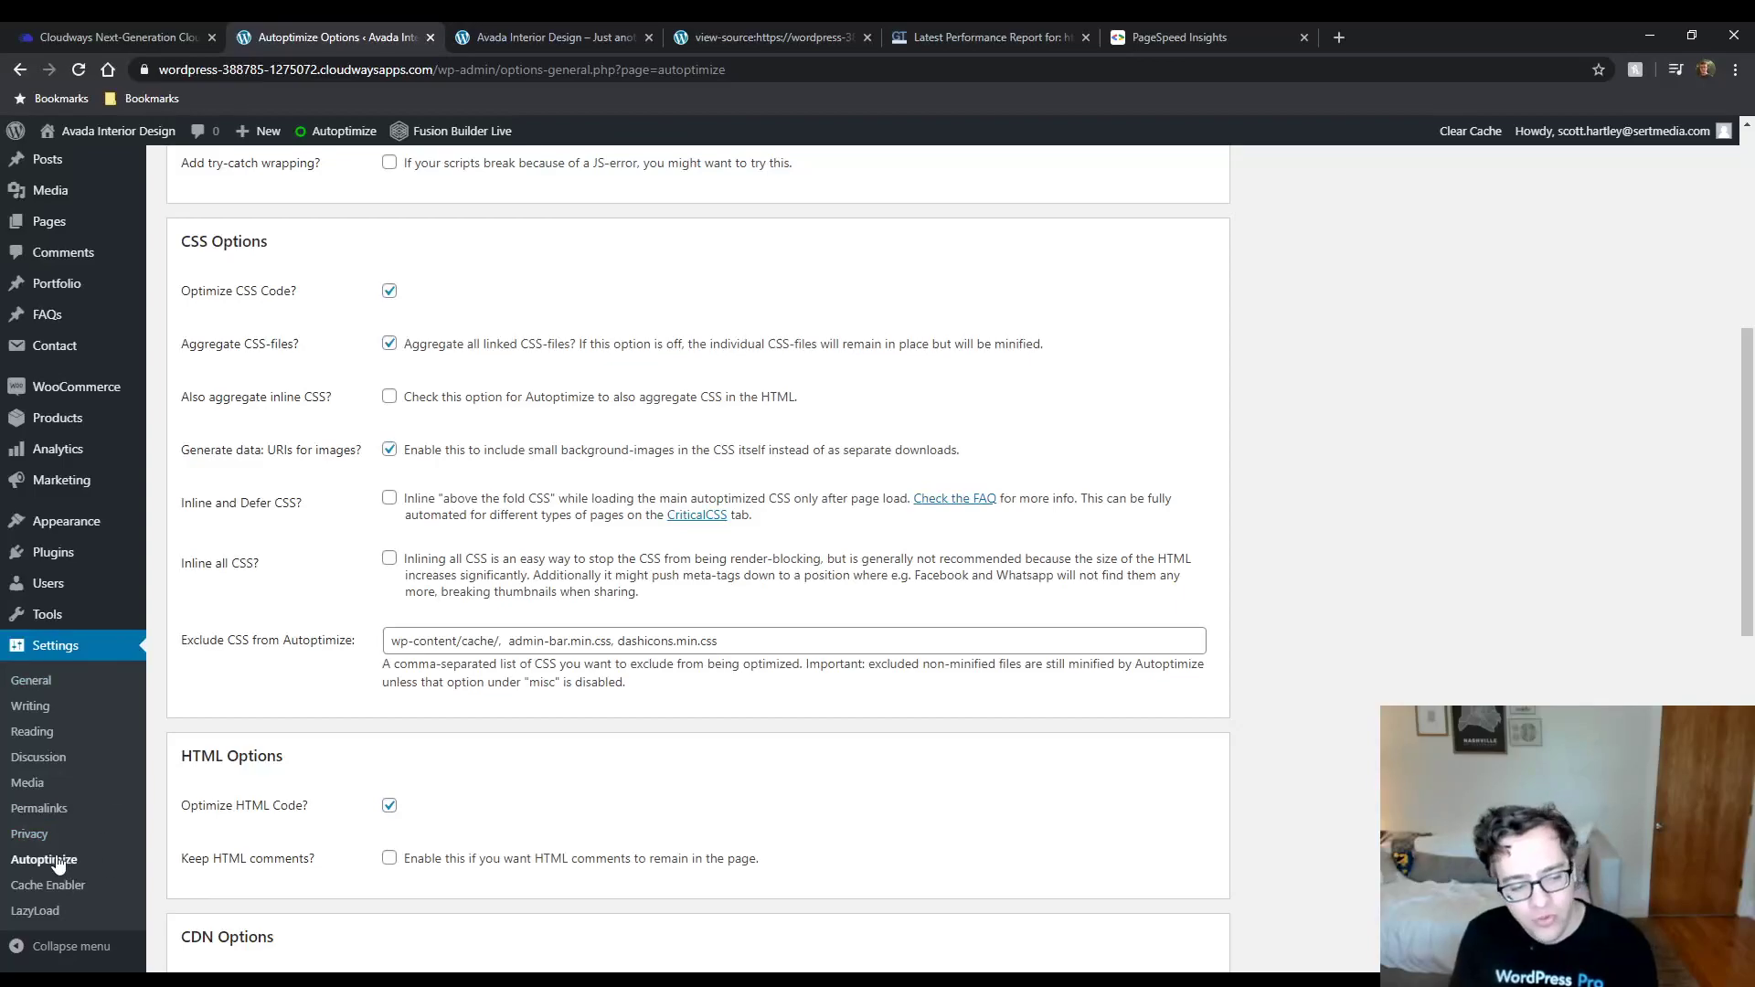
# In the Cache Enabler settings, set the cache expiry to 10 hours and clear the complete cache if any plugin has been upgraded.
pyautogui.click(64, 885)
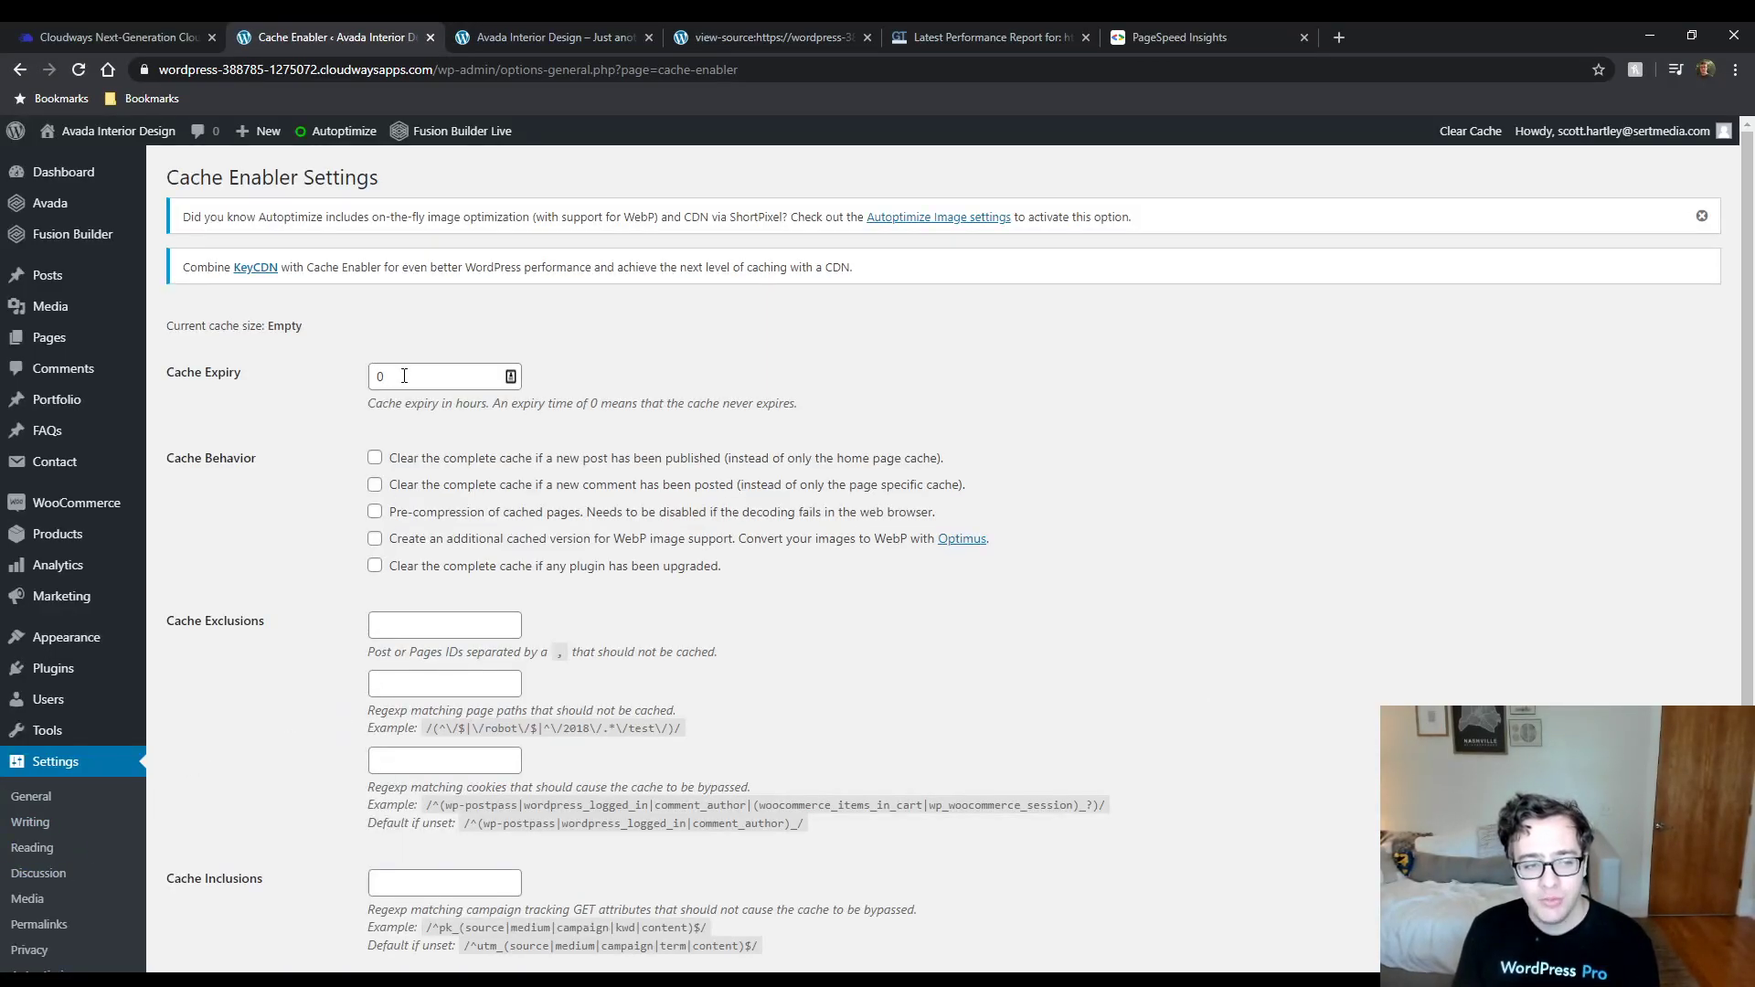
pyautogui.click(404, 376)
pyautogui.press('BackSpace')
pyautogui.write('10')
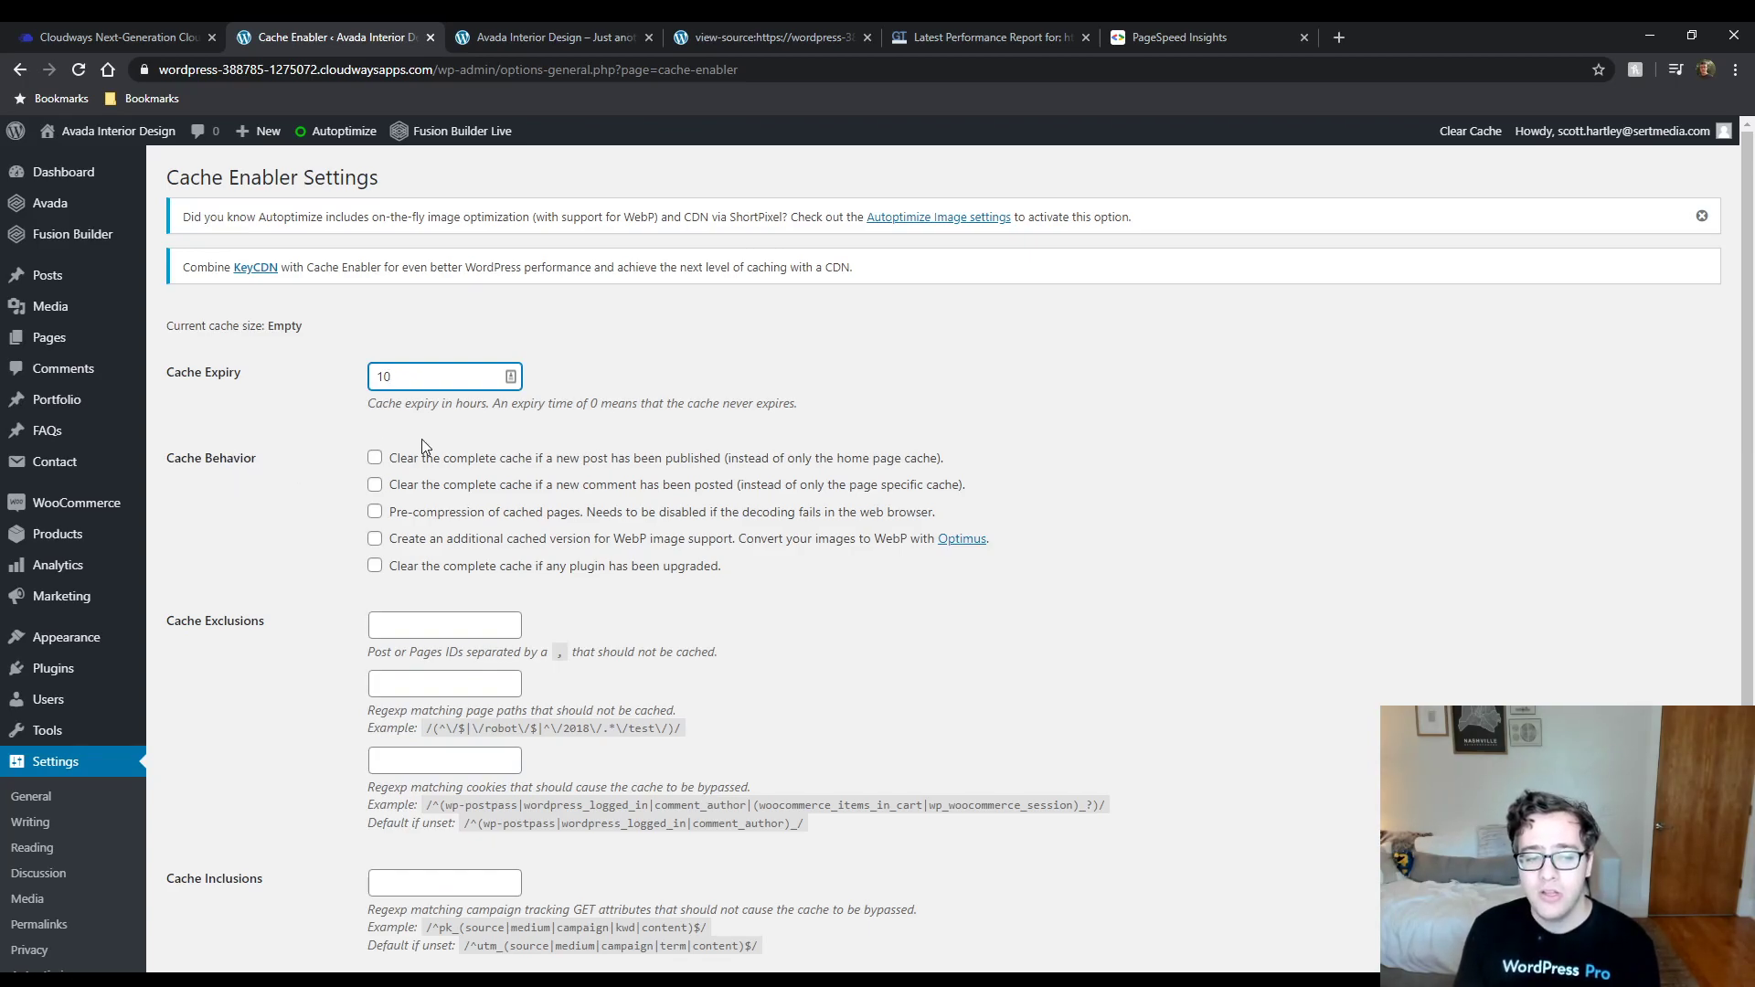
pyautogui.click(439, 568)
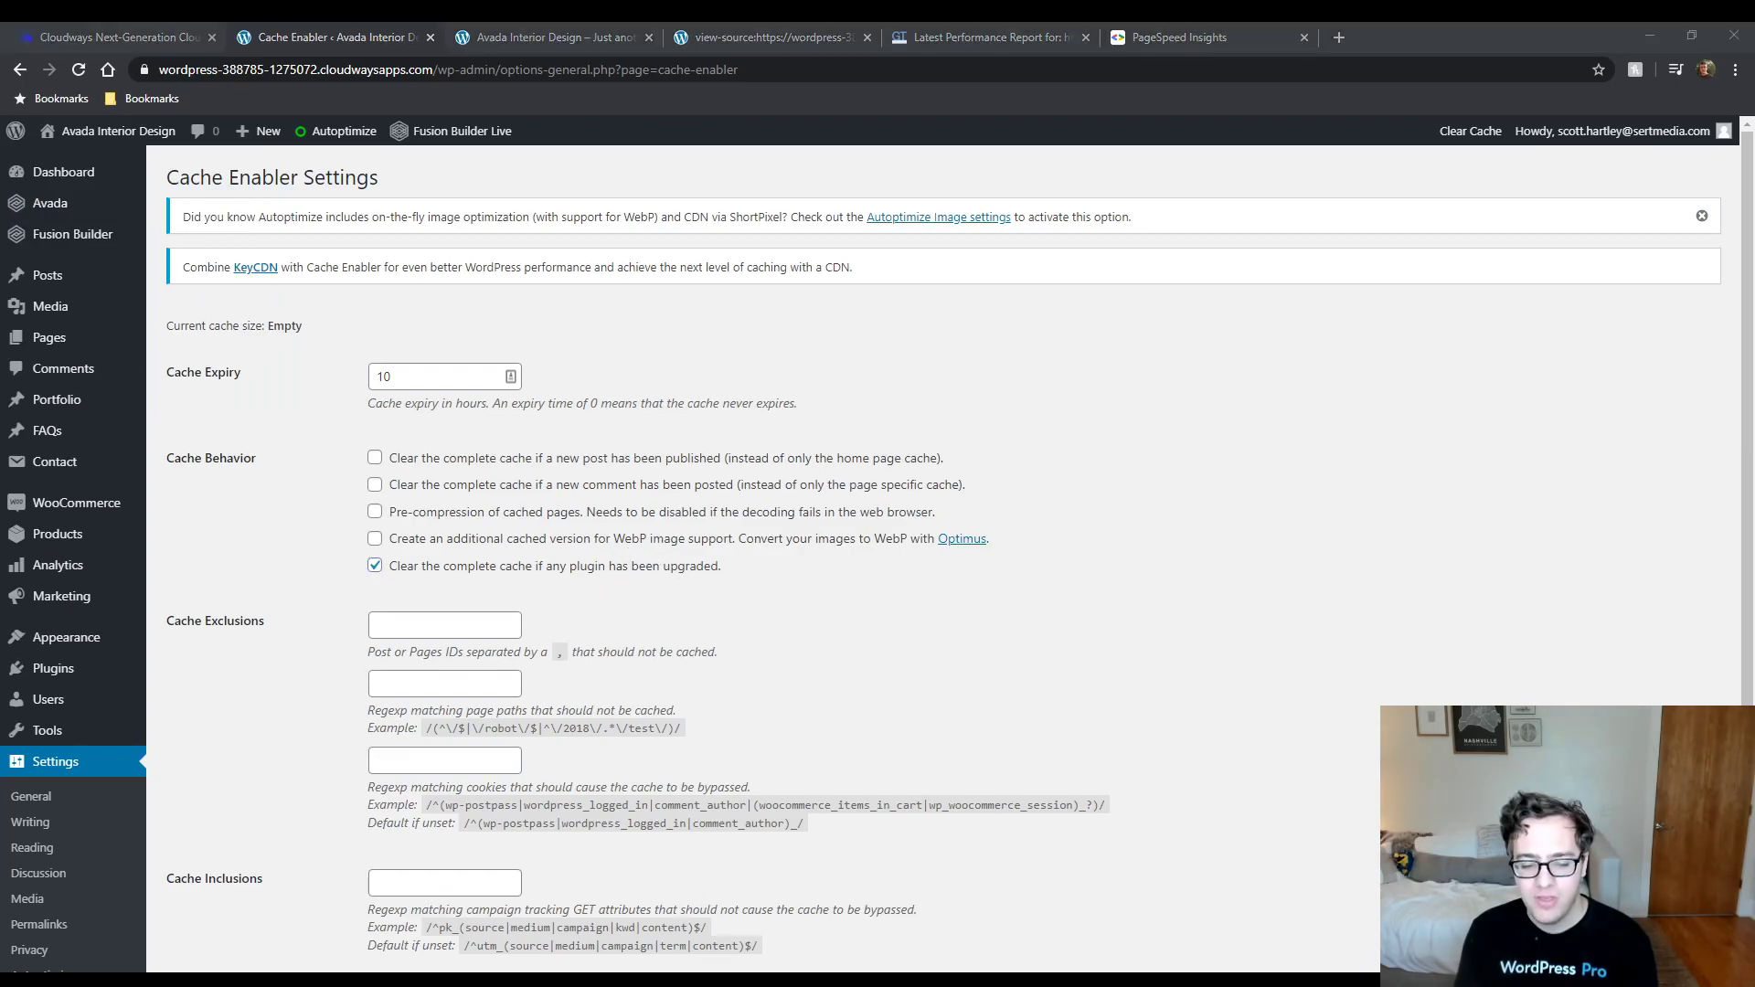
# Enable pre-compression of cached pages, leave cache minification Disabled, and save the Cache Enabler settings.
pyautogui.click(482, 514)
pyautogui.click(482, 517)
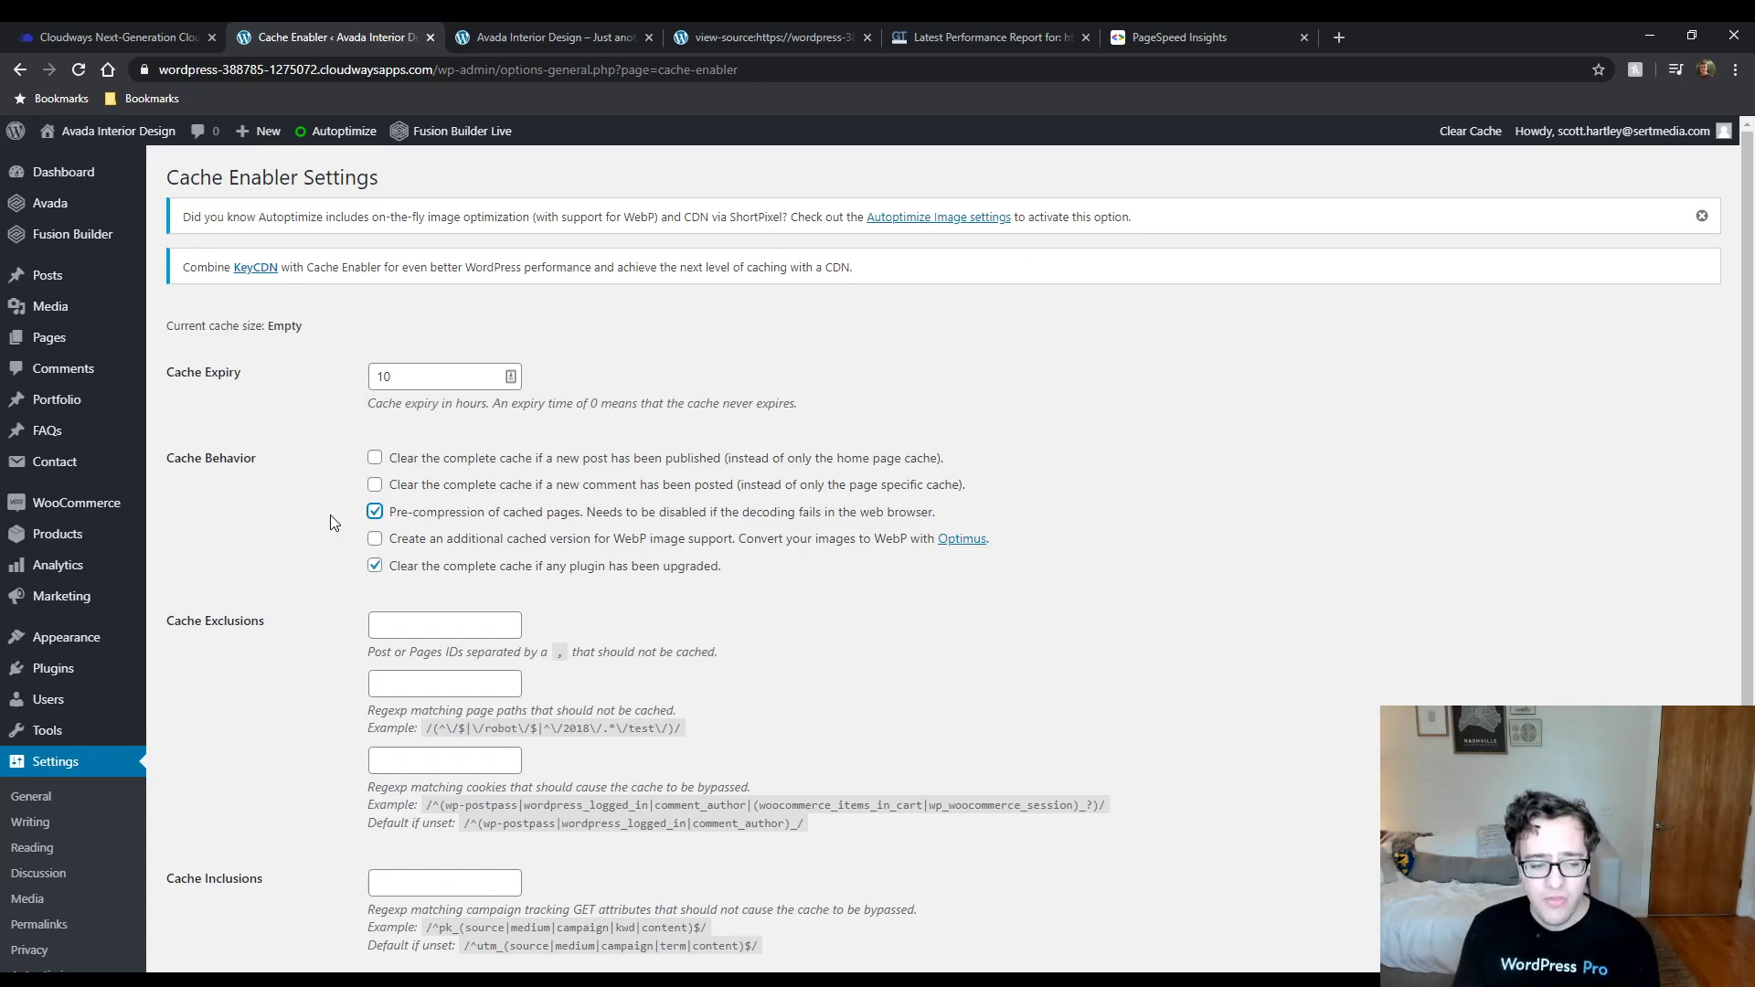
pyautogui.scroll(-3, 585, 637)
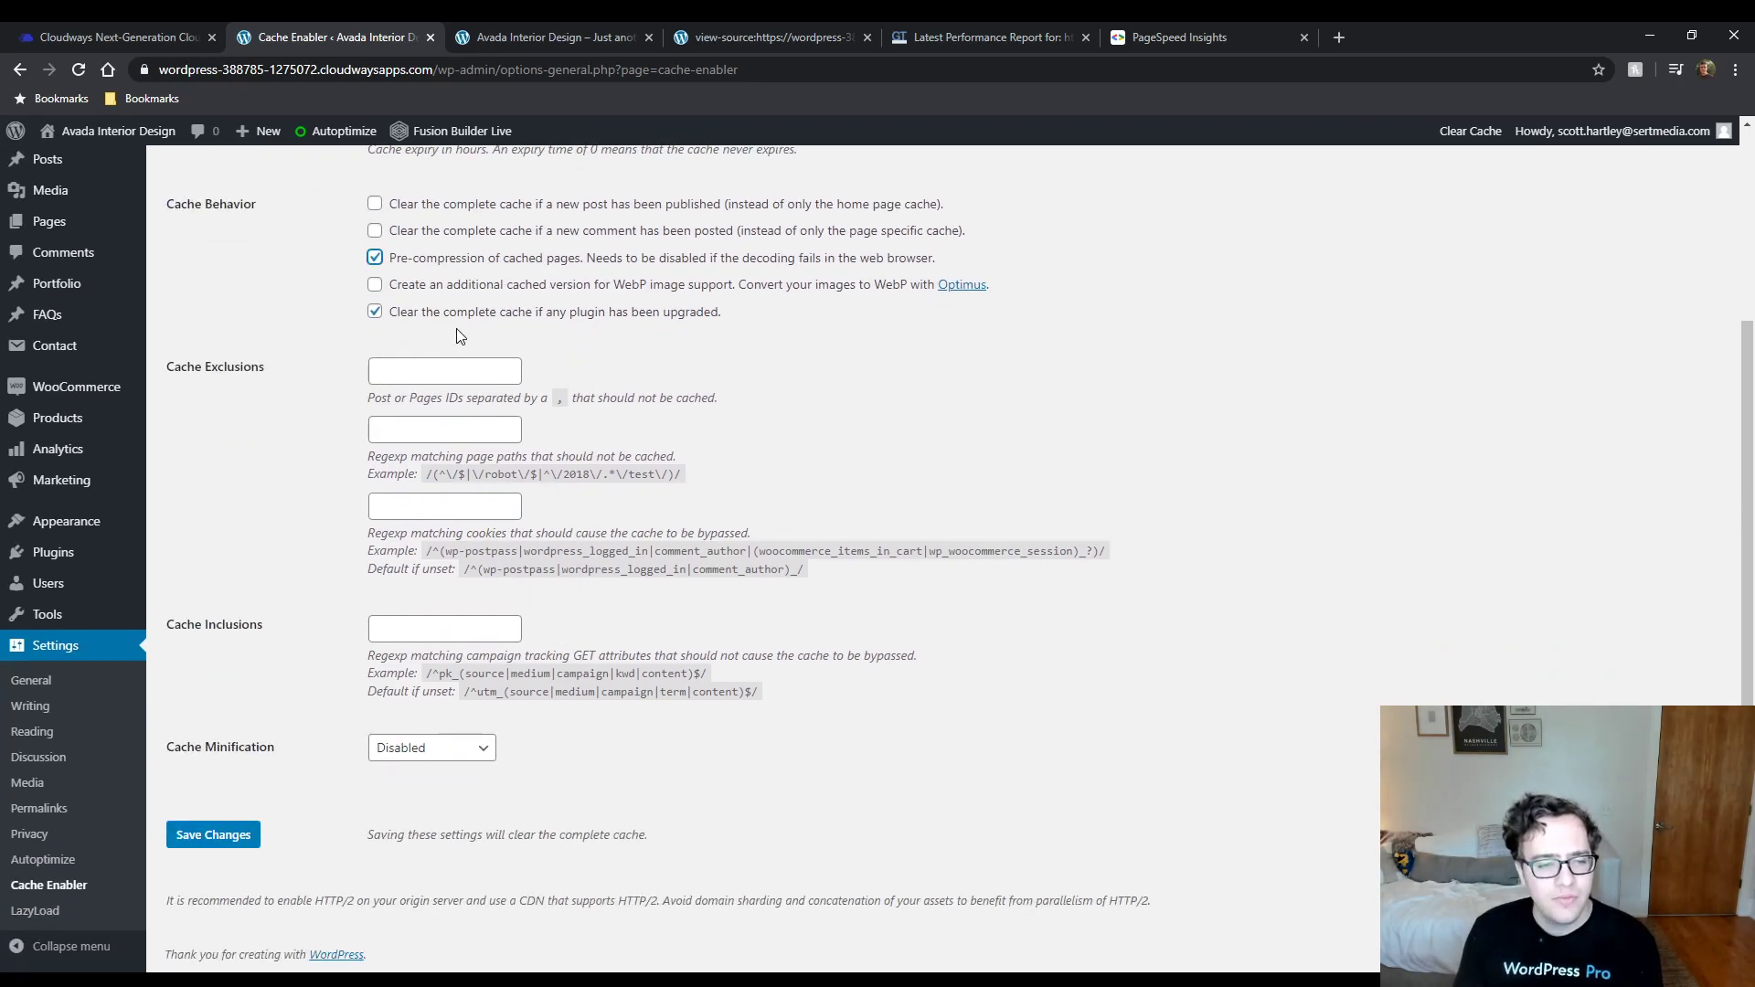
pyautogui.click(419, 372)
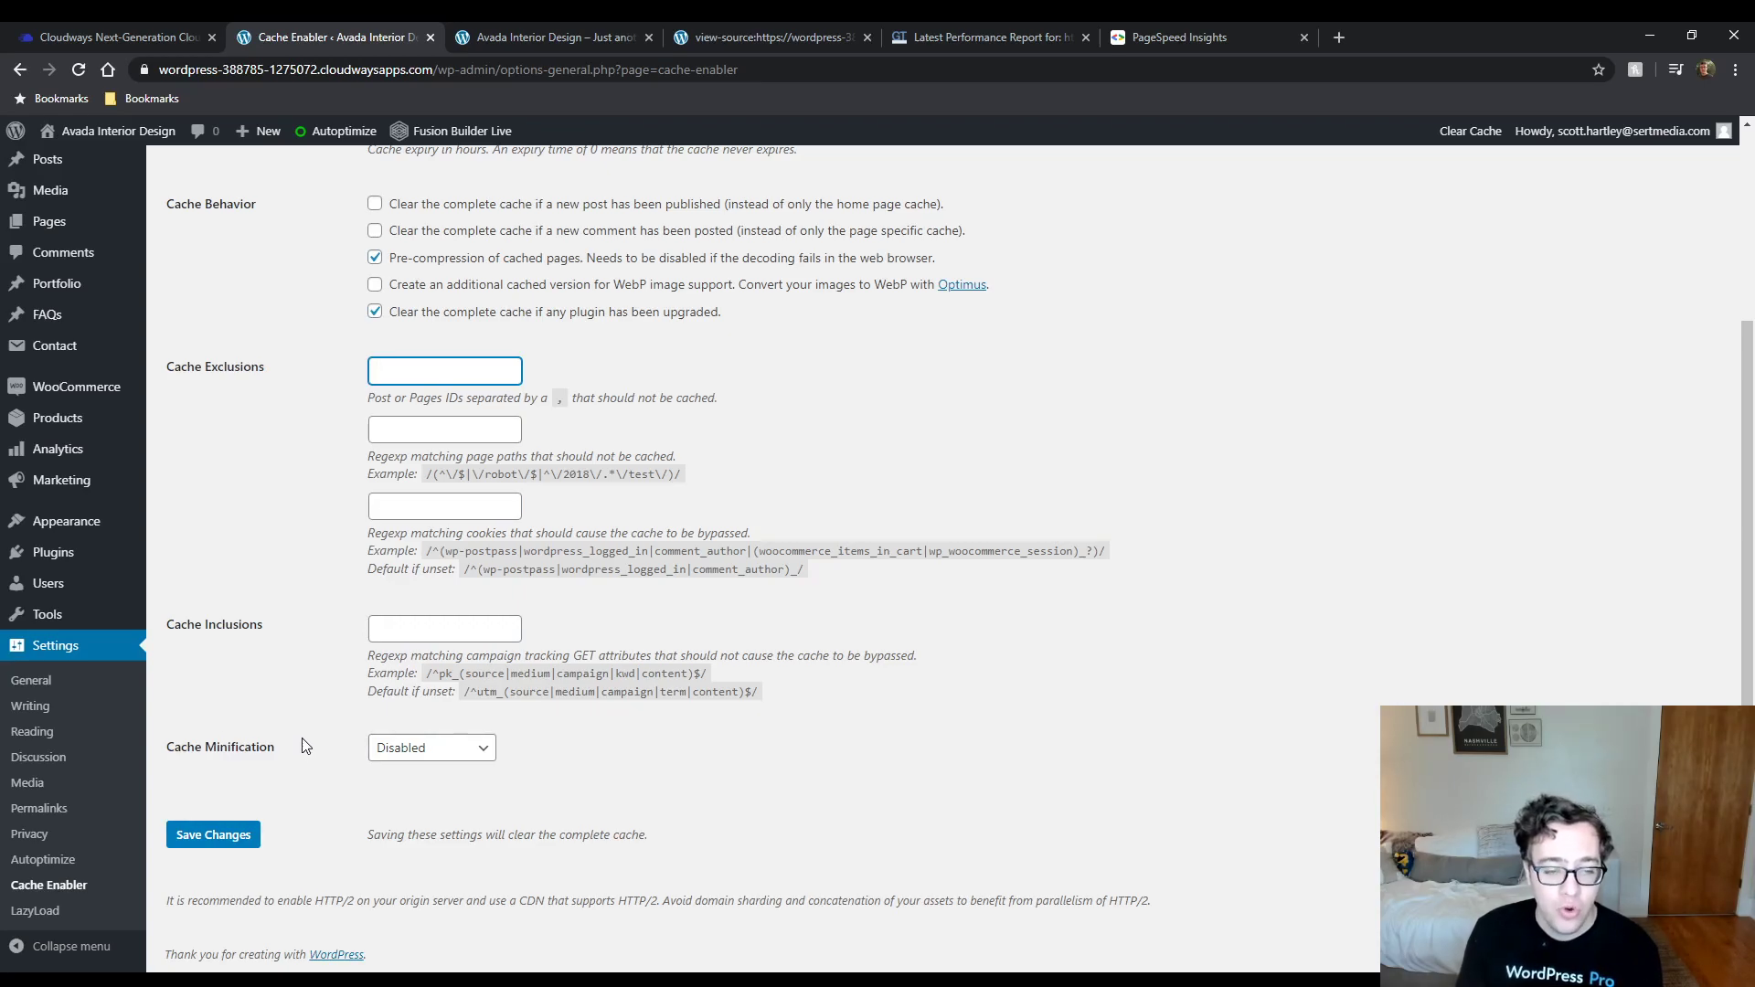
pyautogui.click(423, 752)
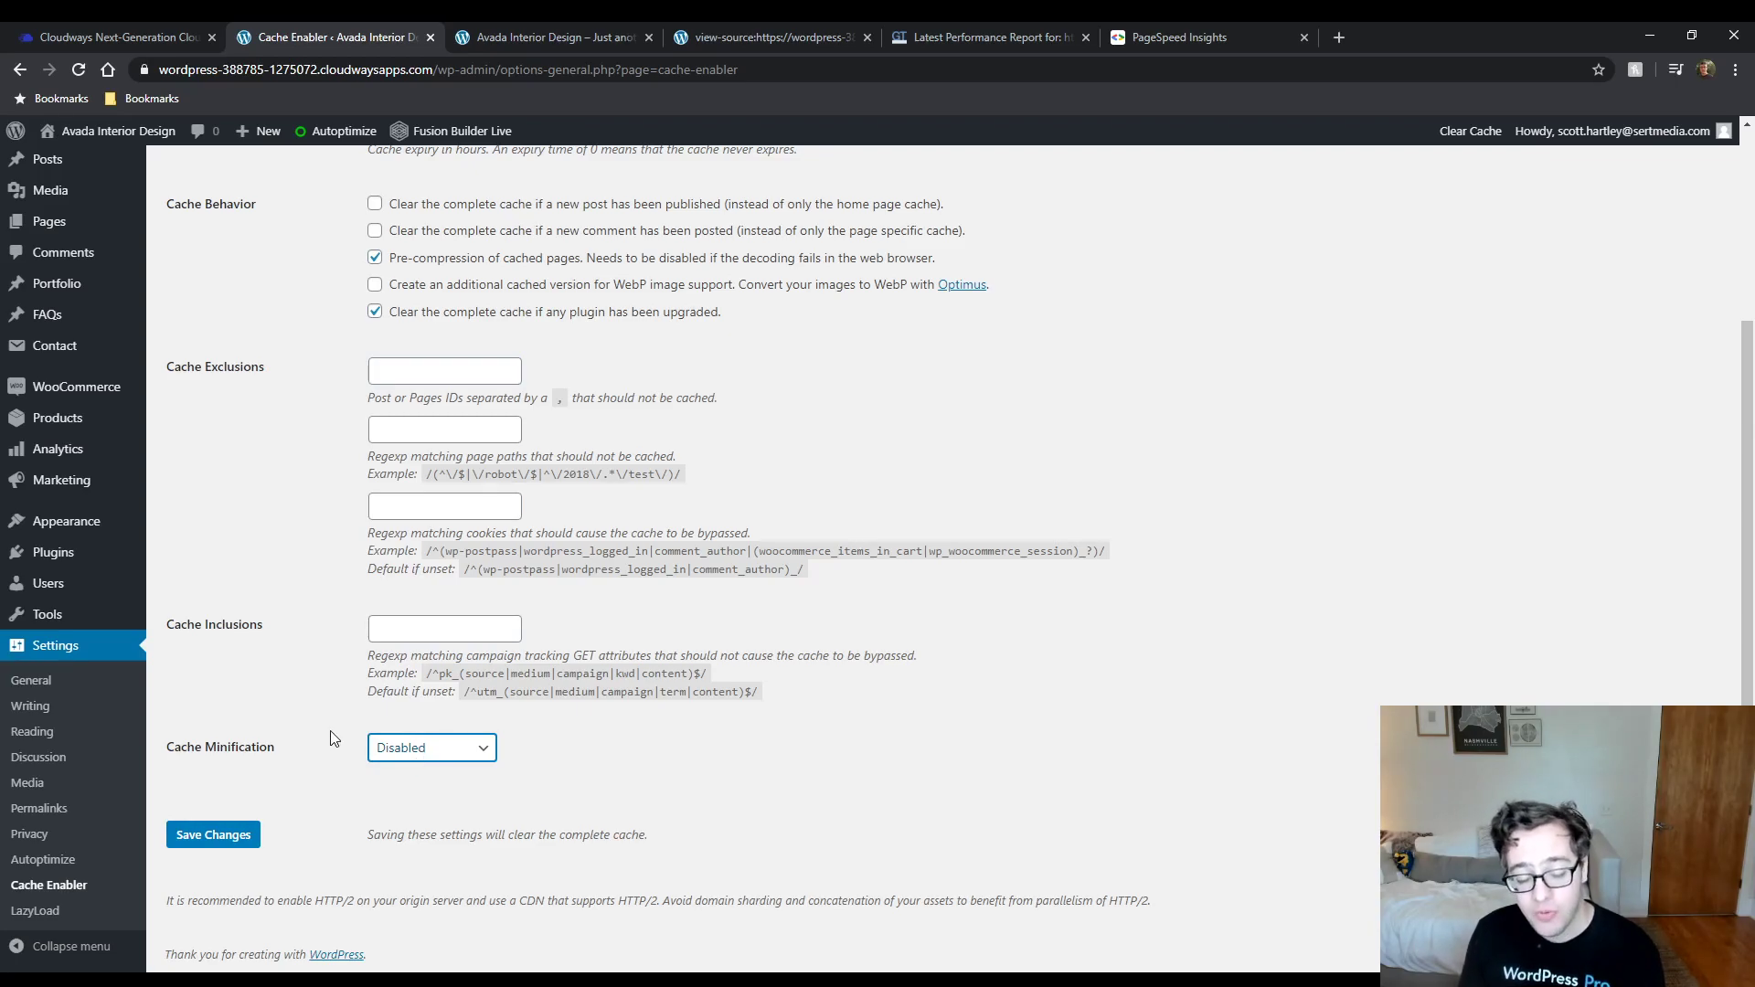
pyautogui.click(240, 834)
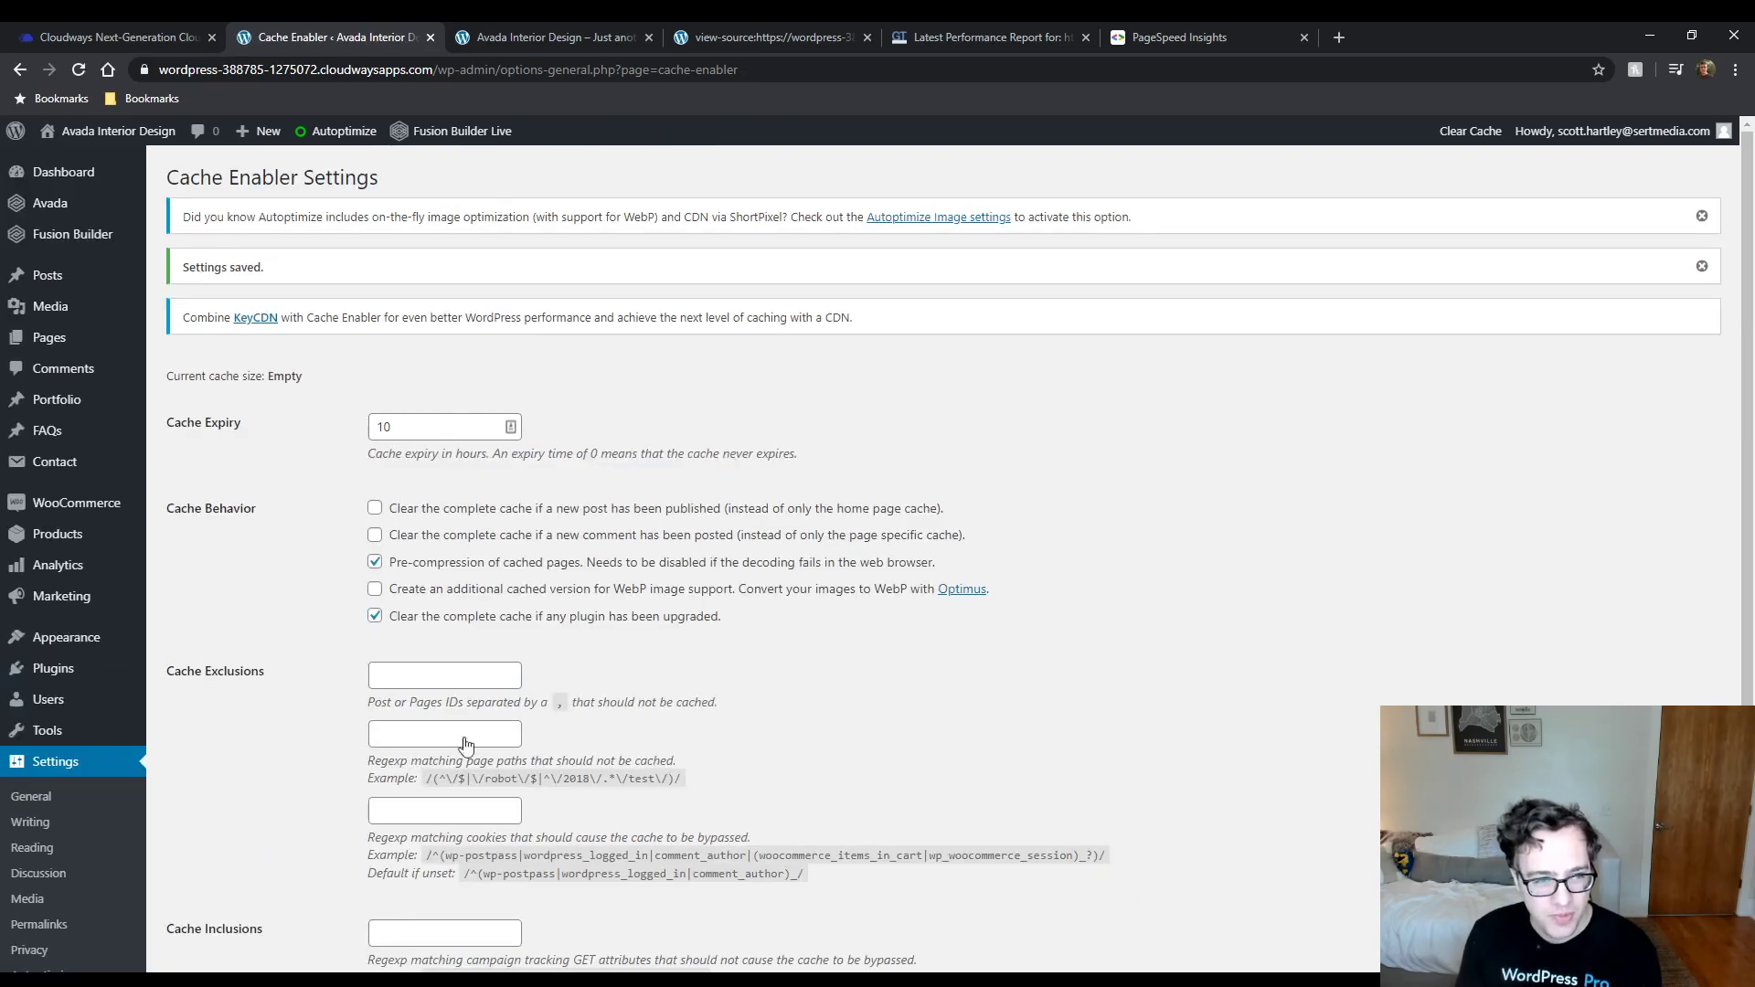
# Enable lazy loading for iframes and videos plus YouTube thumbnail replacement in LazyLoad, leave Images off, and save the settings.
pyautogui.scroll(-3, 274, 729)
pyautogui.click(126, 905)
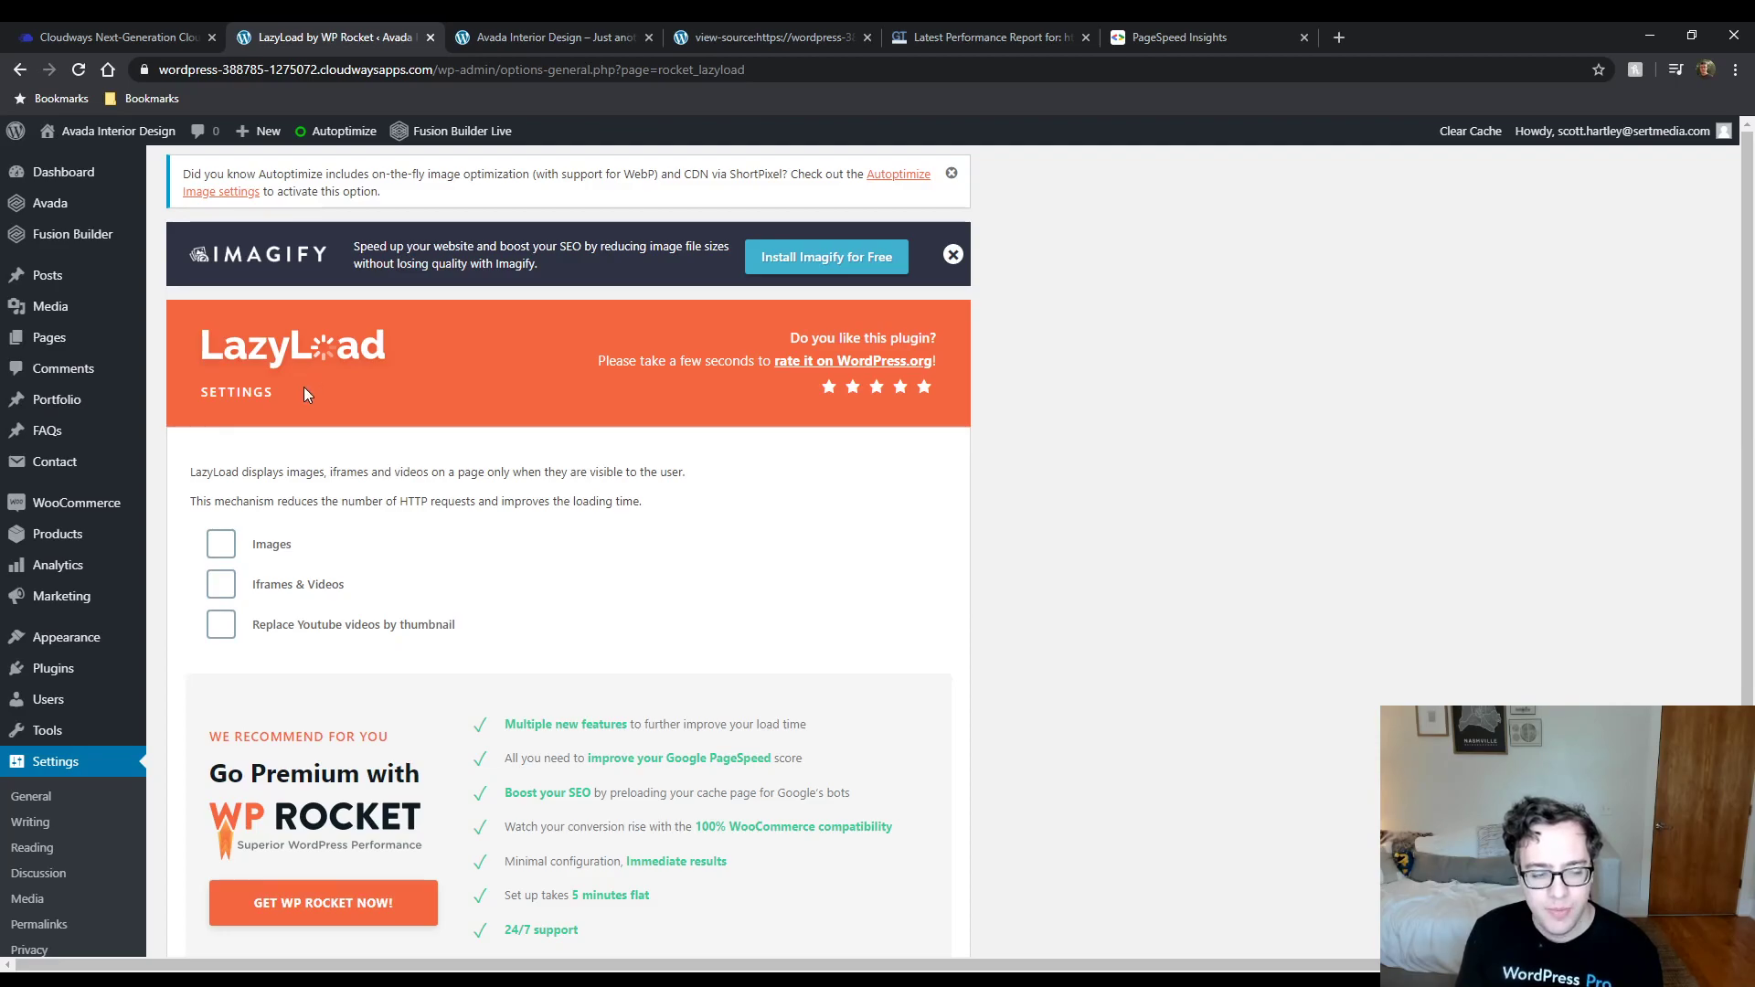
pyautogui.click(224, 587)
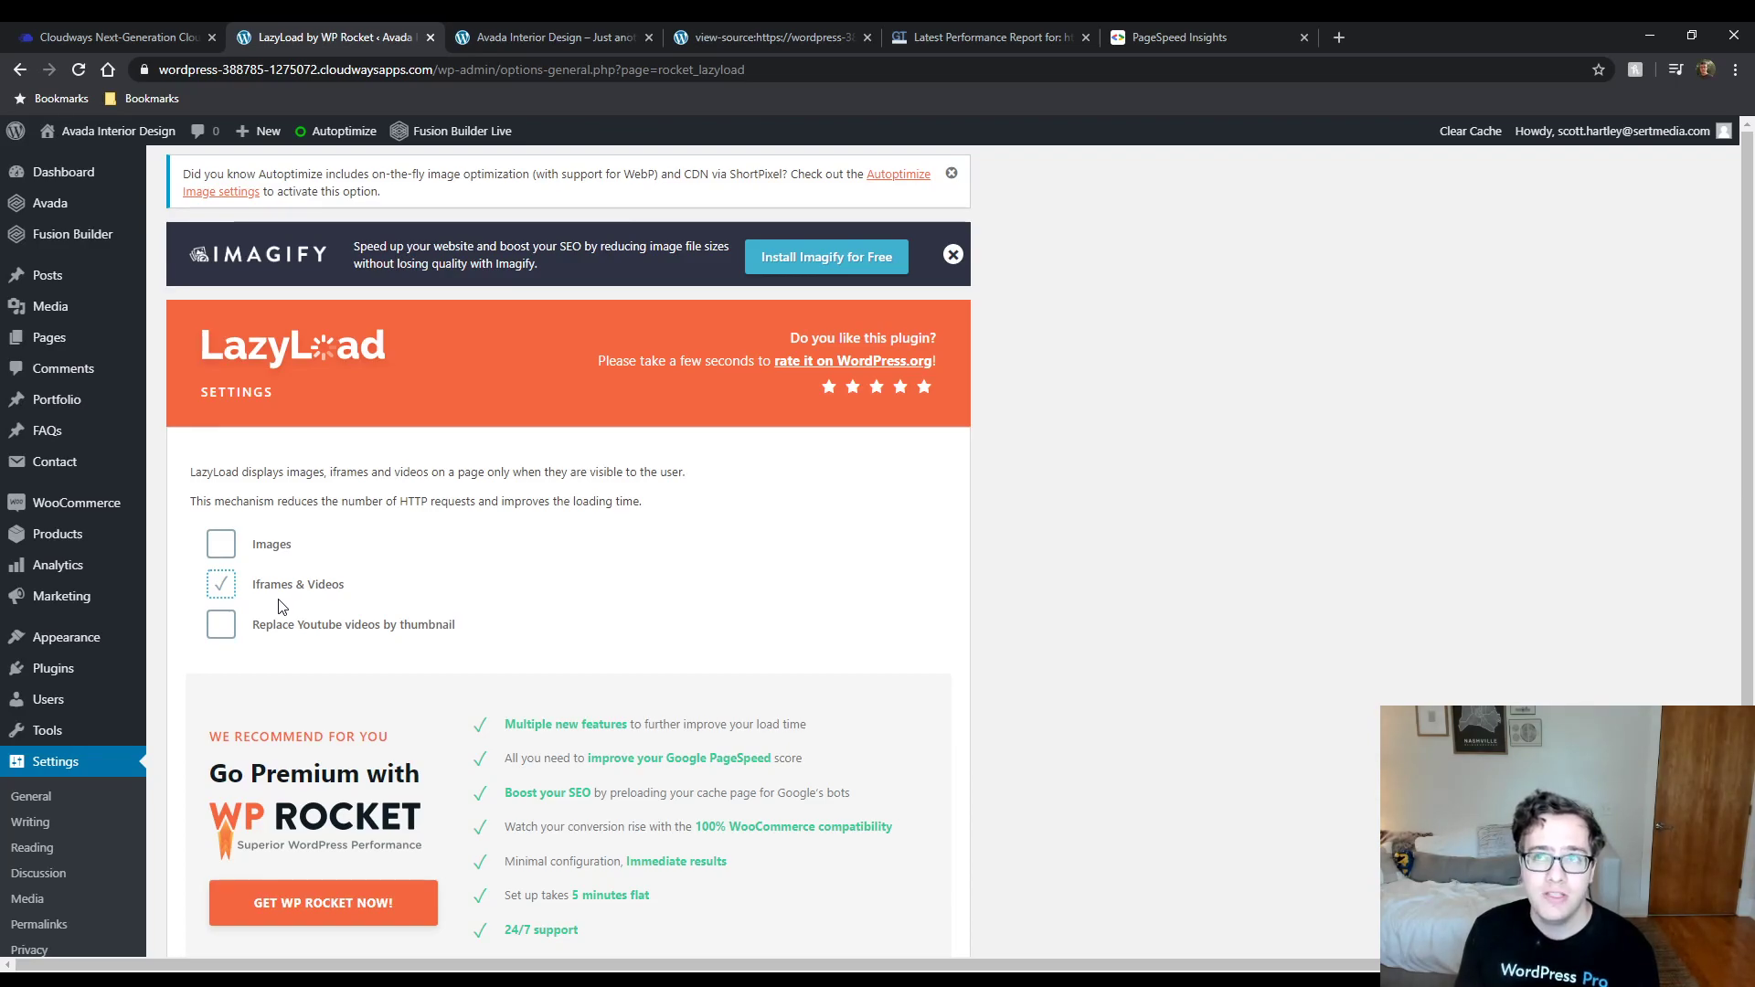
pyautogui.click(228, 629)
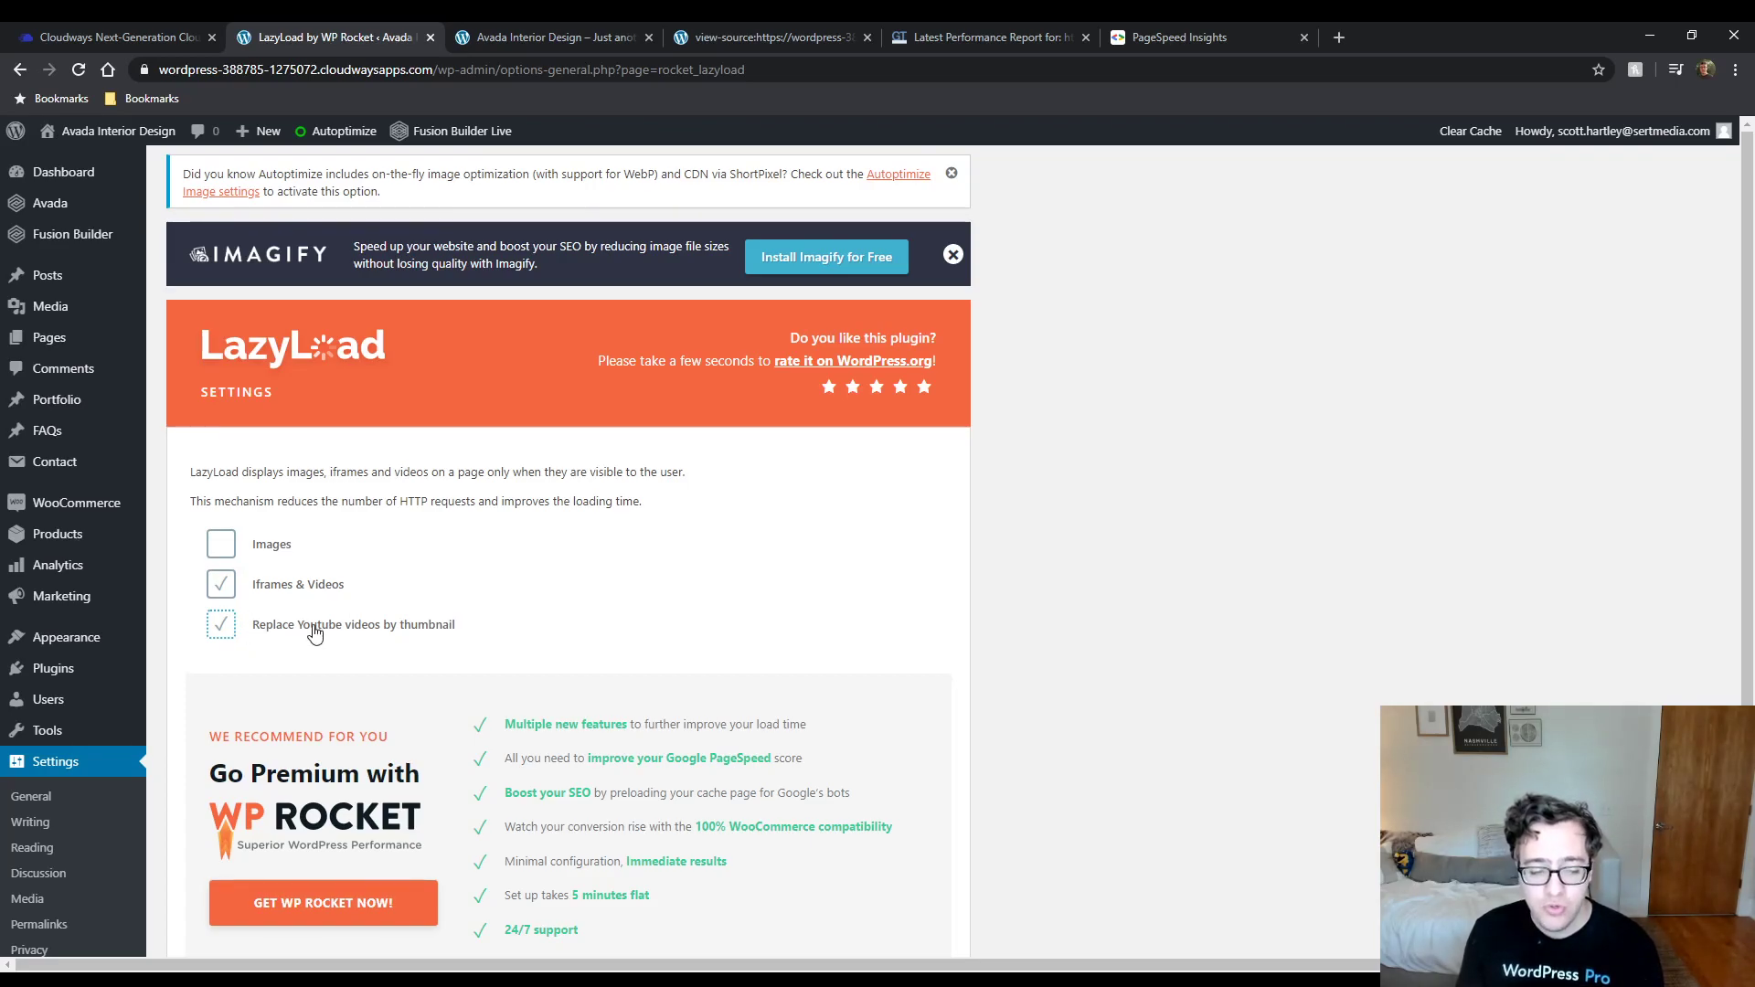
pyautogui.scroll(-2, 316, 629)
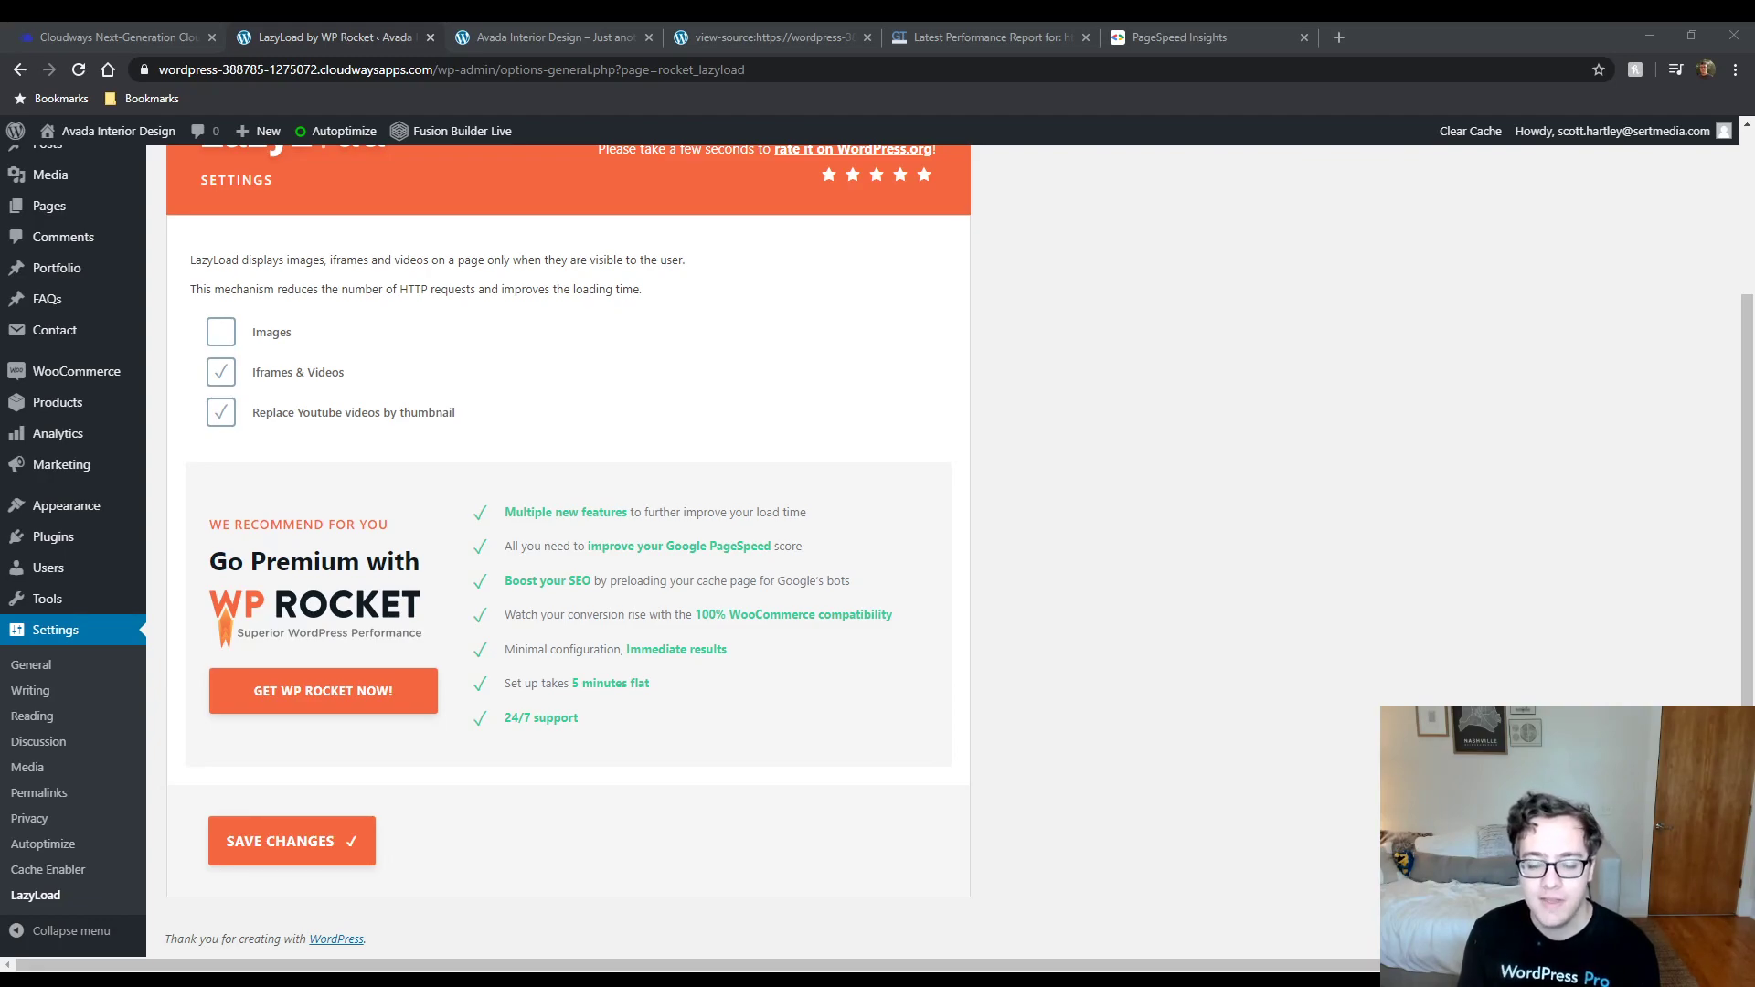
pyautogui.scroll(3, 686, 305)
pyautogui.scroll(-3, 509, 463)
pyautogui.click(322, 833)
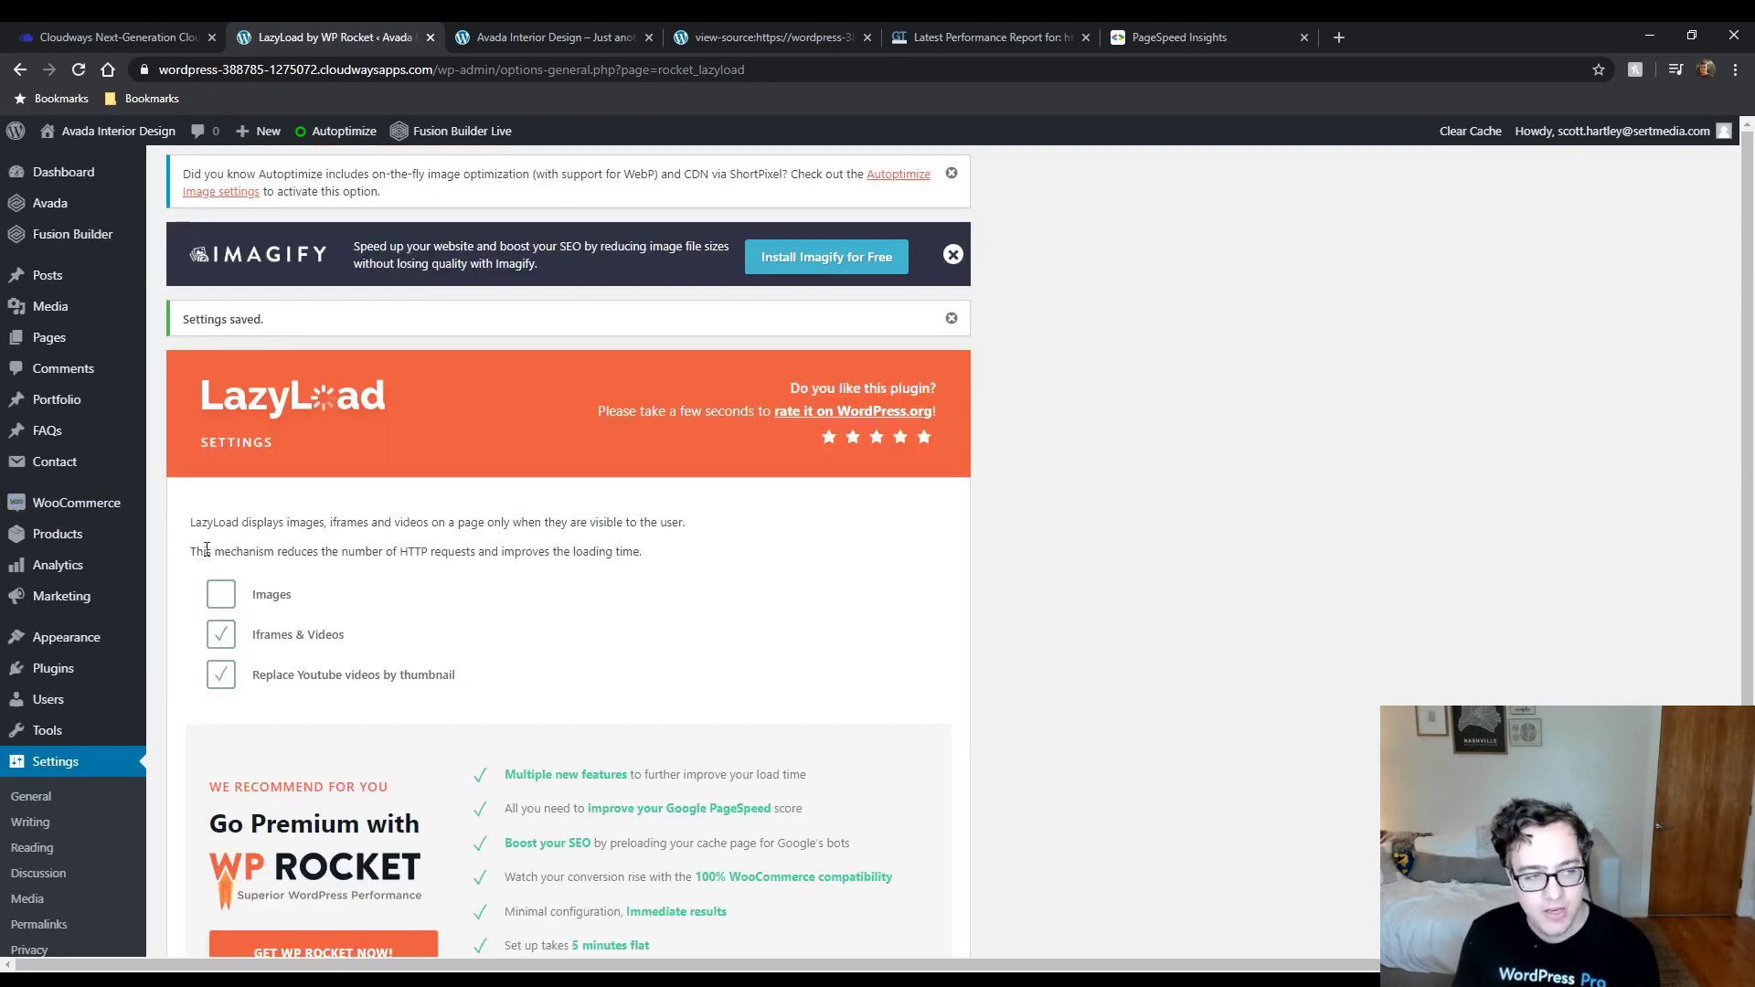
# Review Avada's performance theme options, the homepage, and the earlier GTmetrix report's scores.
pyautogui.moveTo(50, 203)
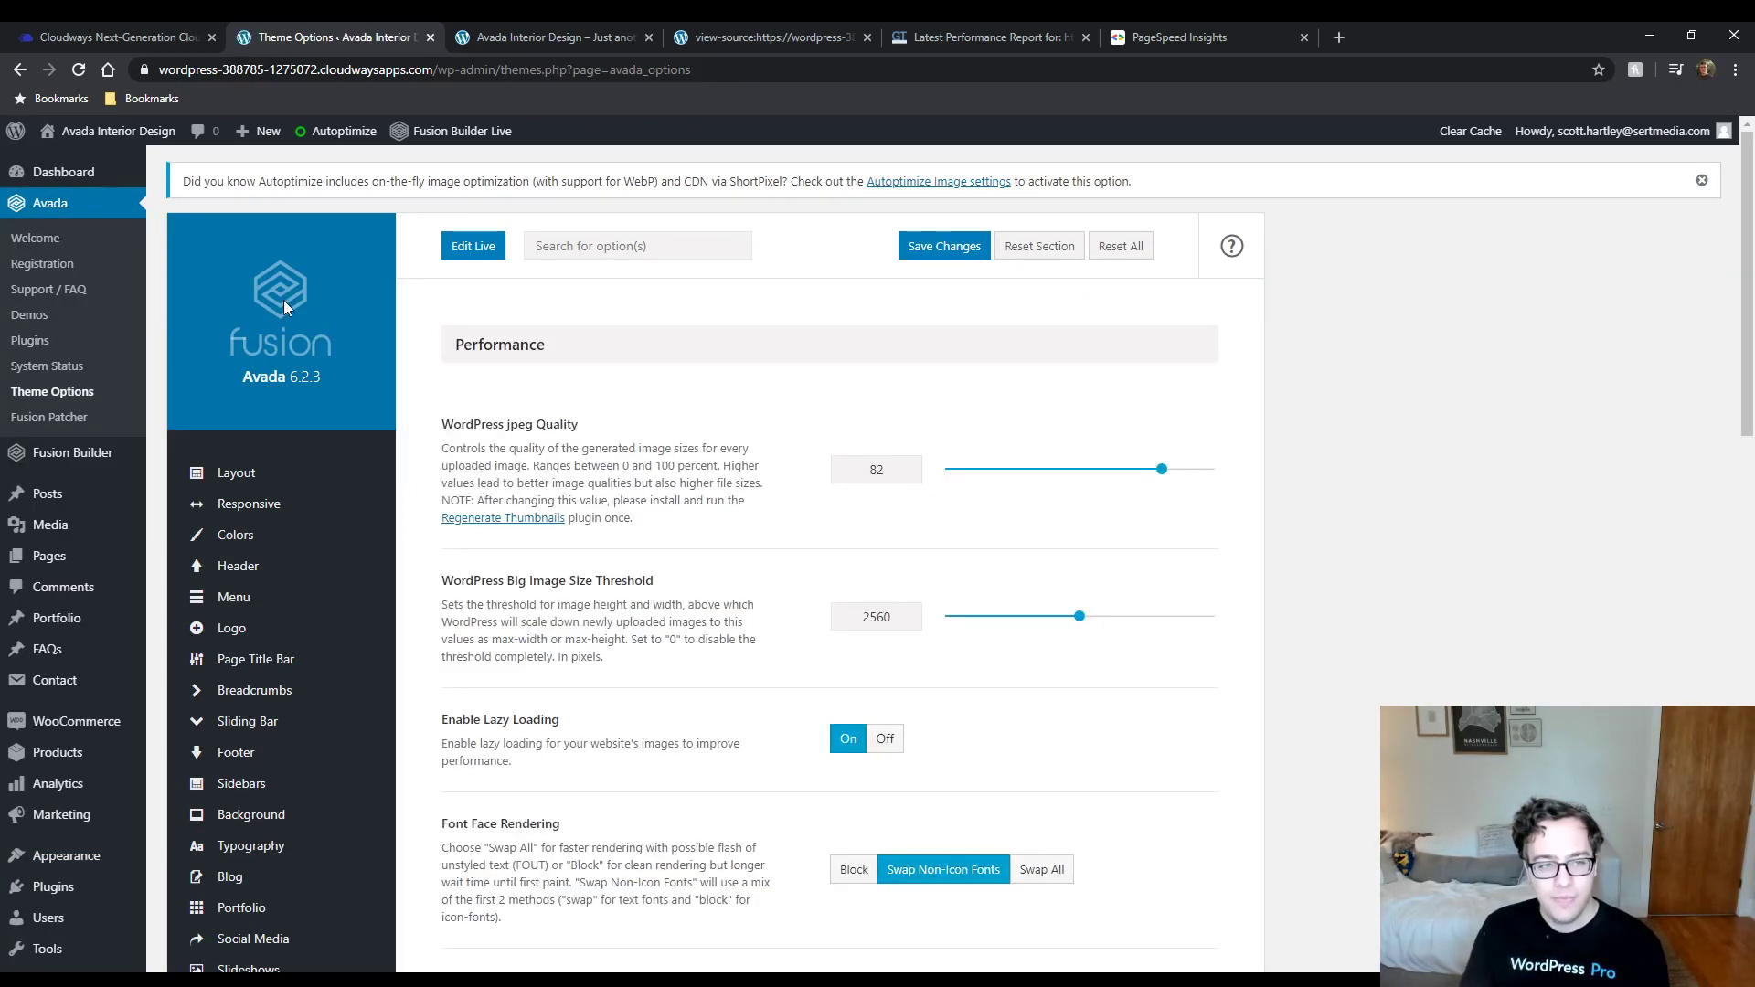
pyautogui.click(560, 26)
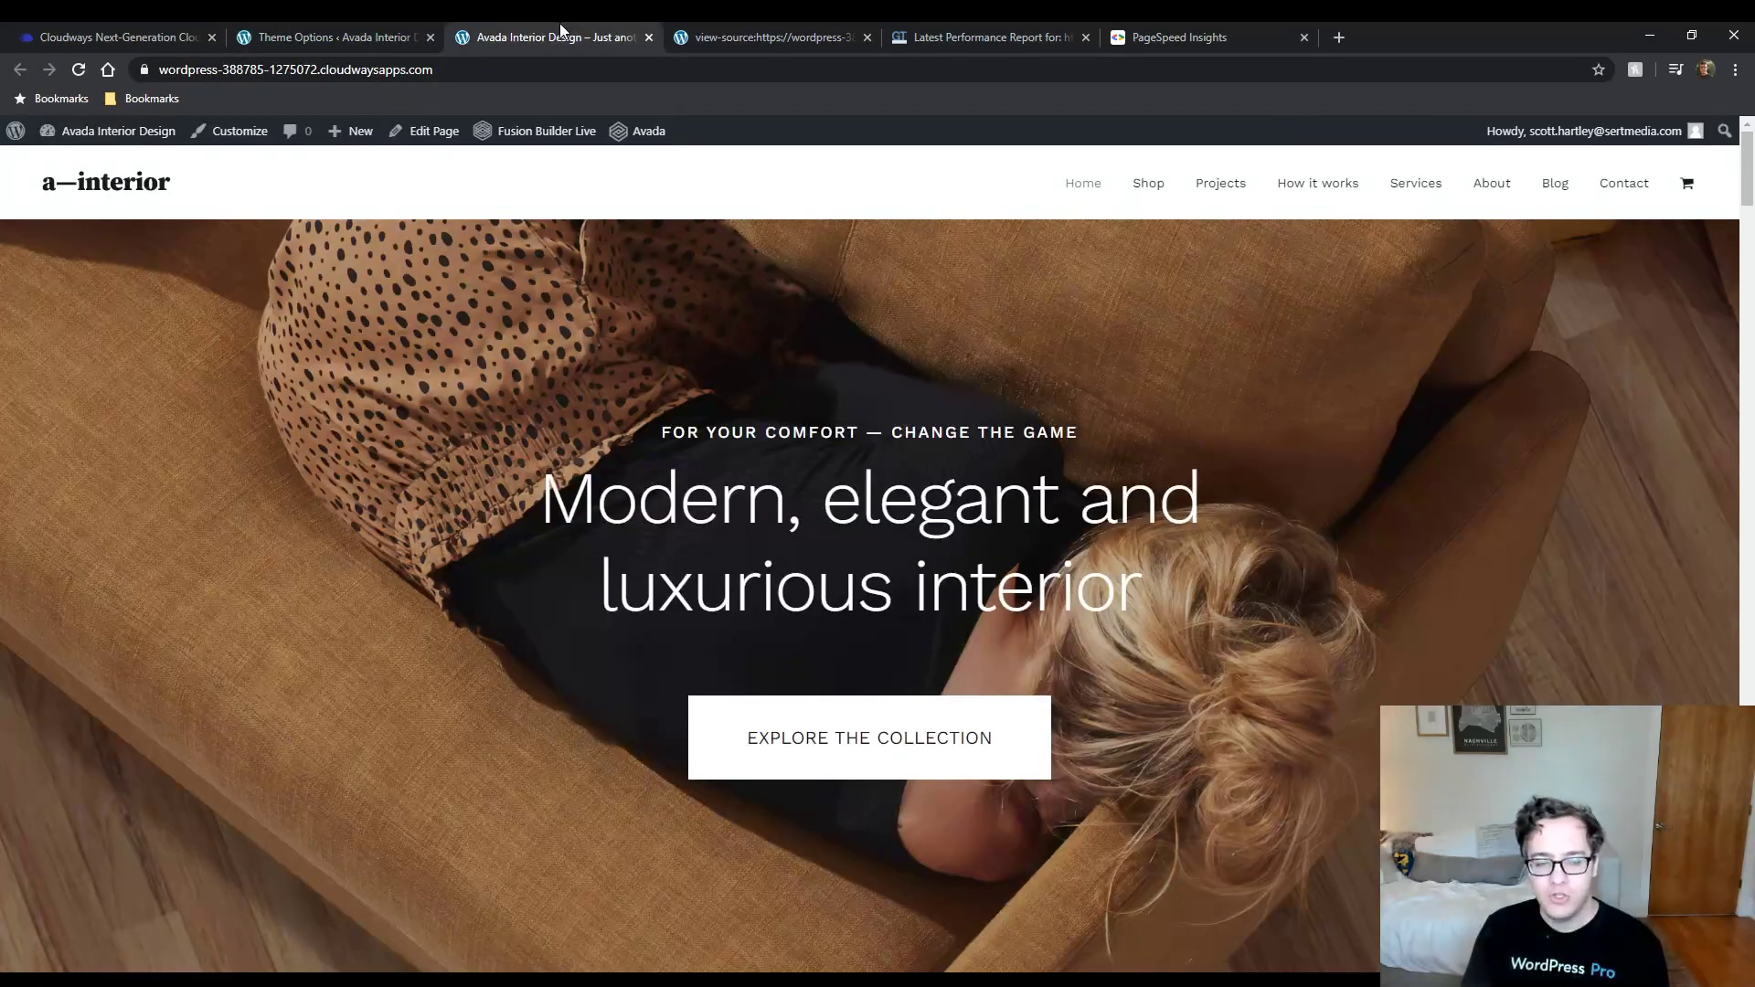
pyautogui.click(780, 28)
pyautogui.click(964, 36)
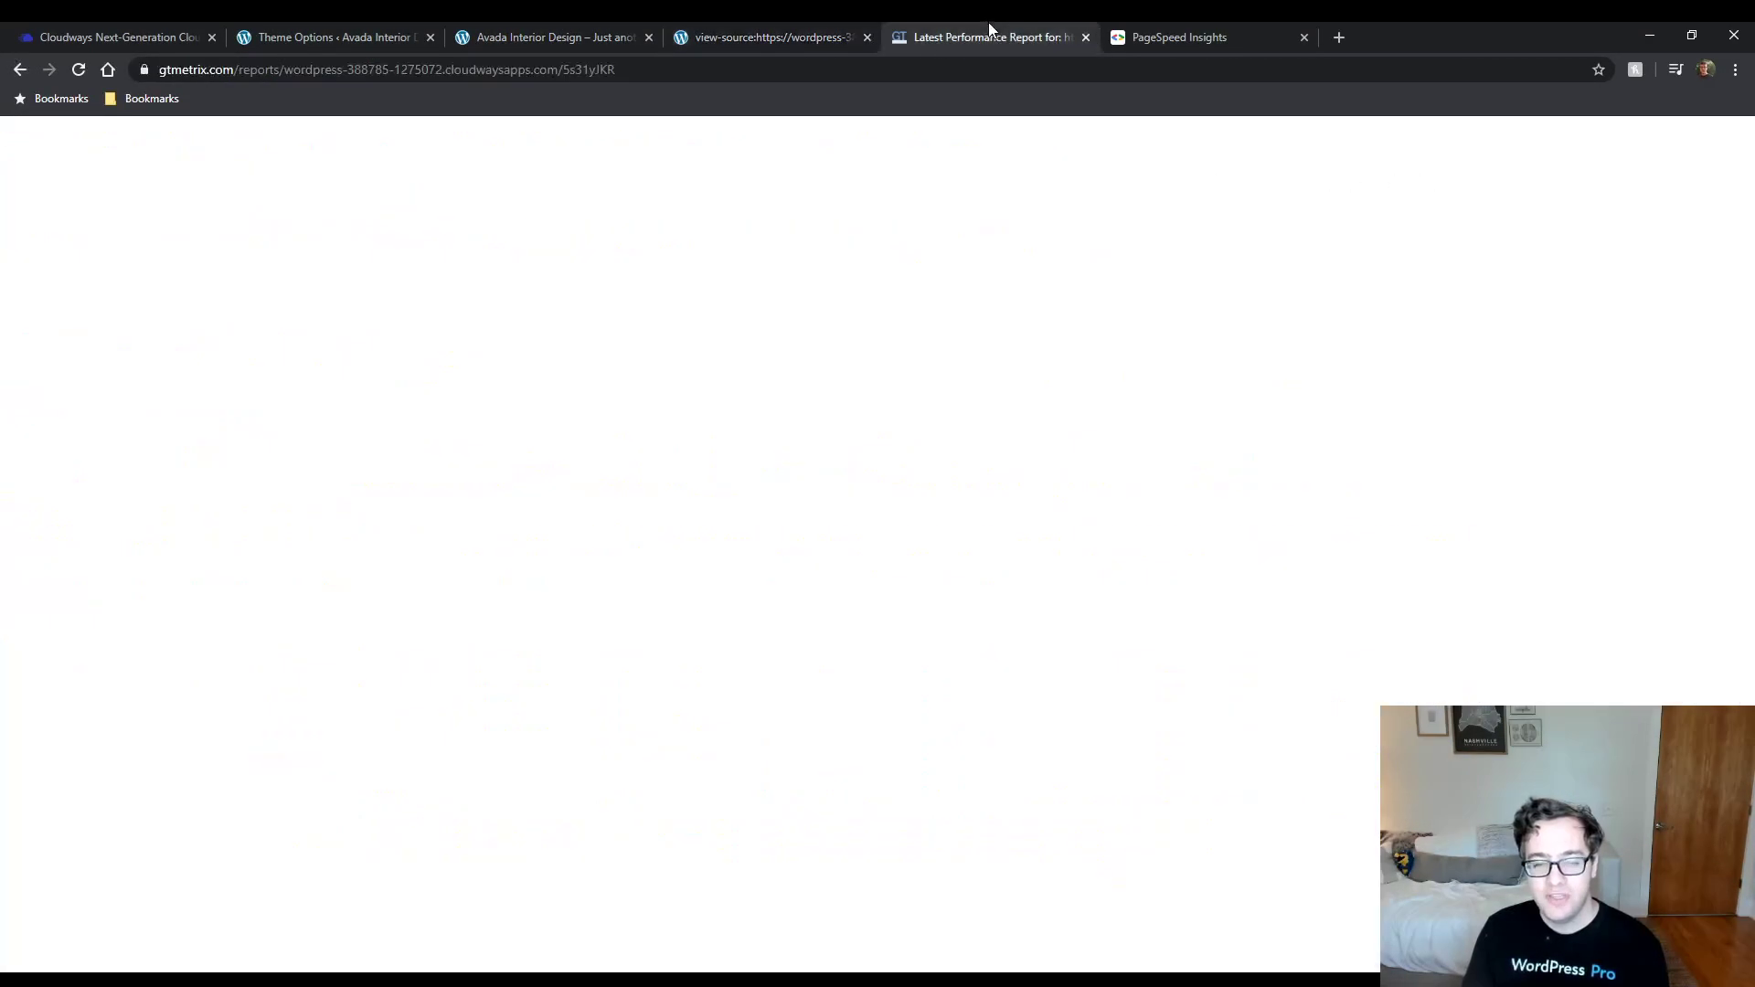
pyautogui.scroll(6, 580, 345)
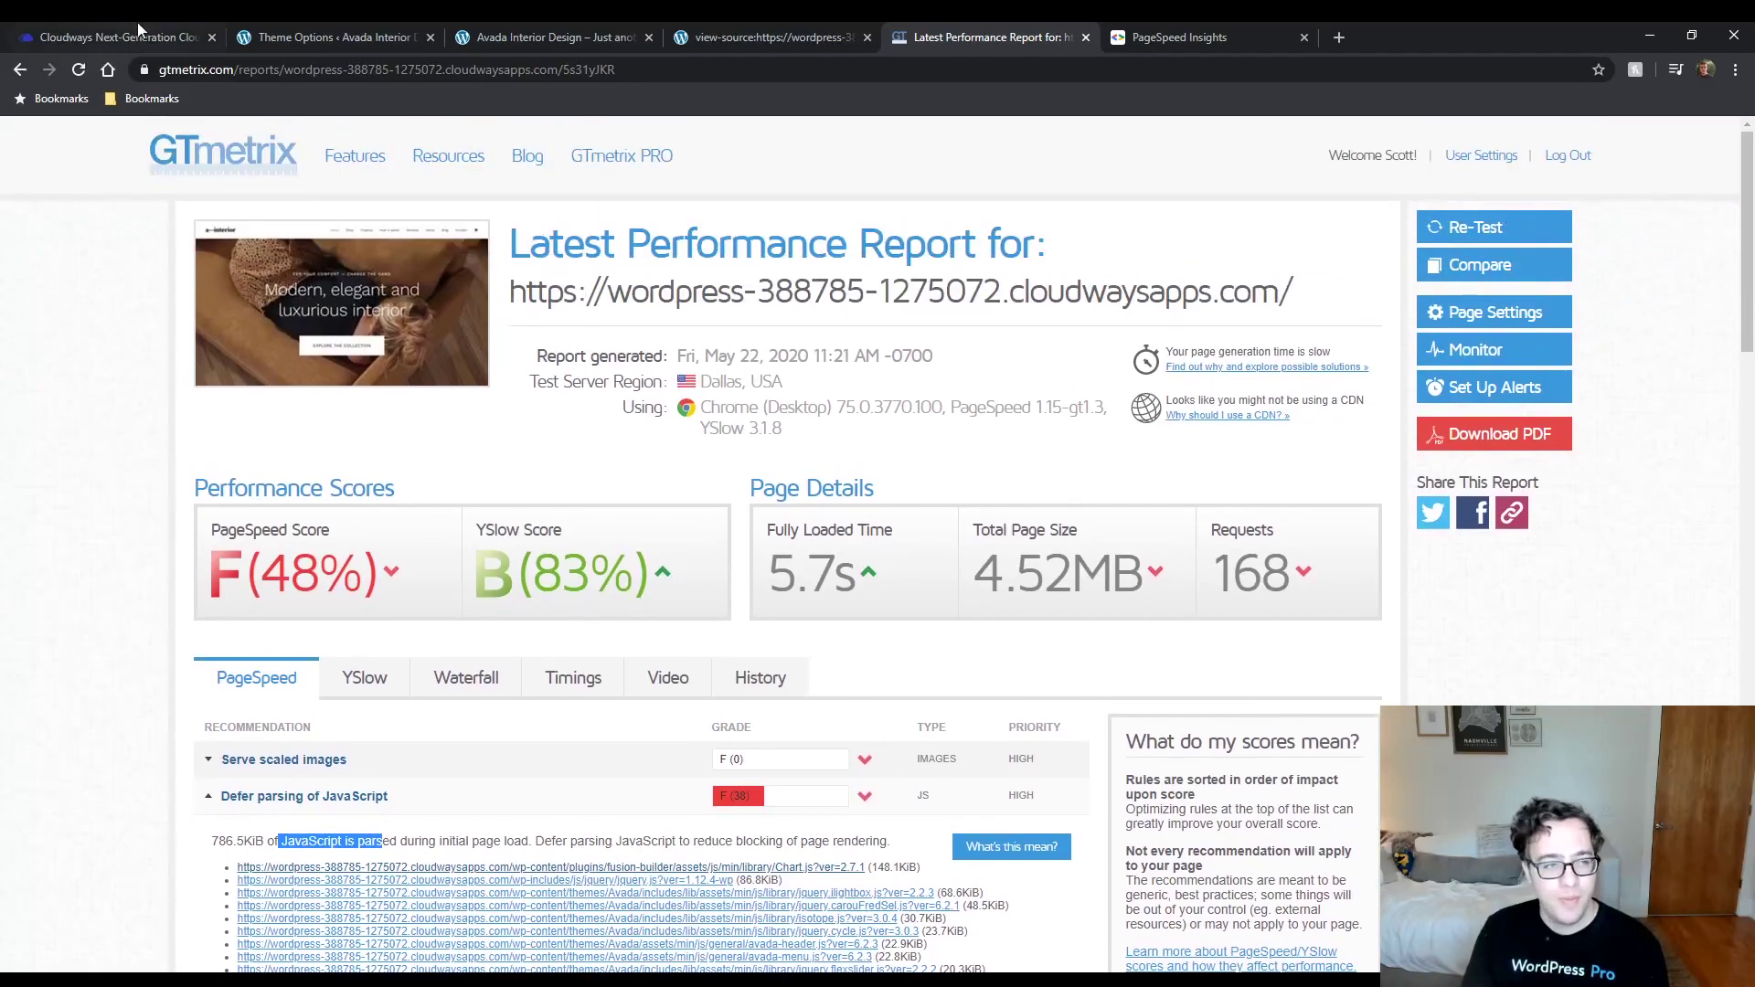
# Switch to Cloudways and enable Varnish in the application's settings.
pyautogui.click(110, 37)
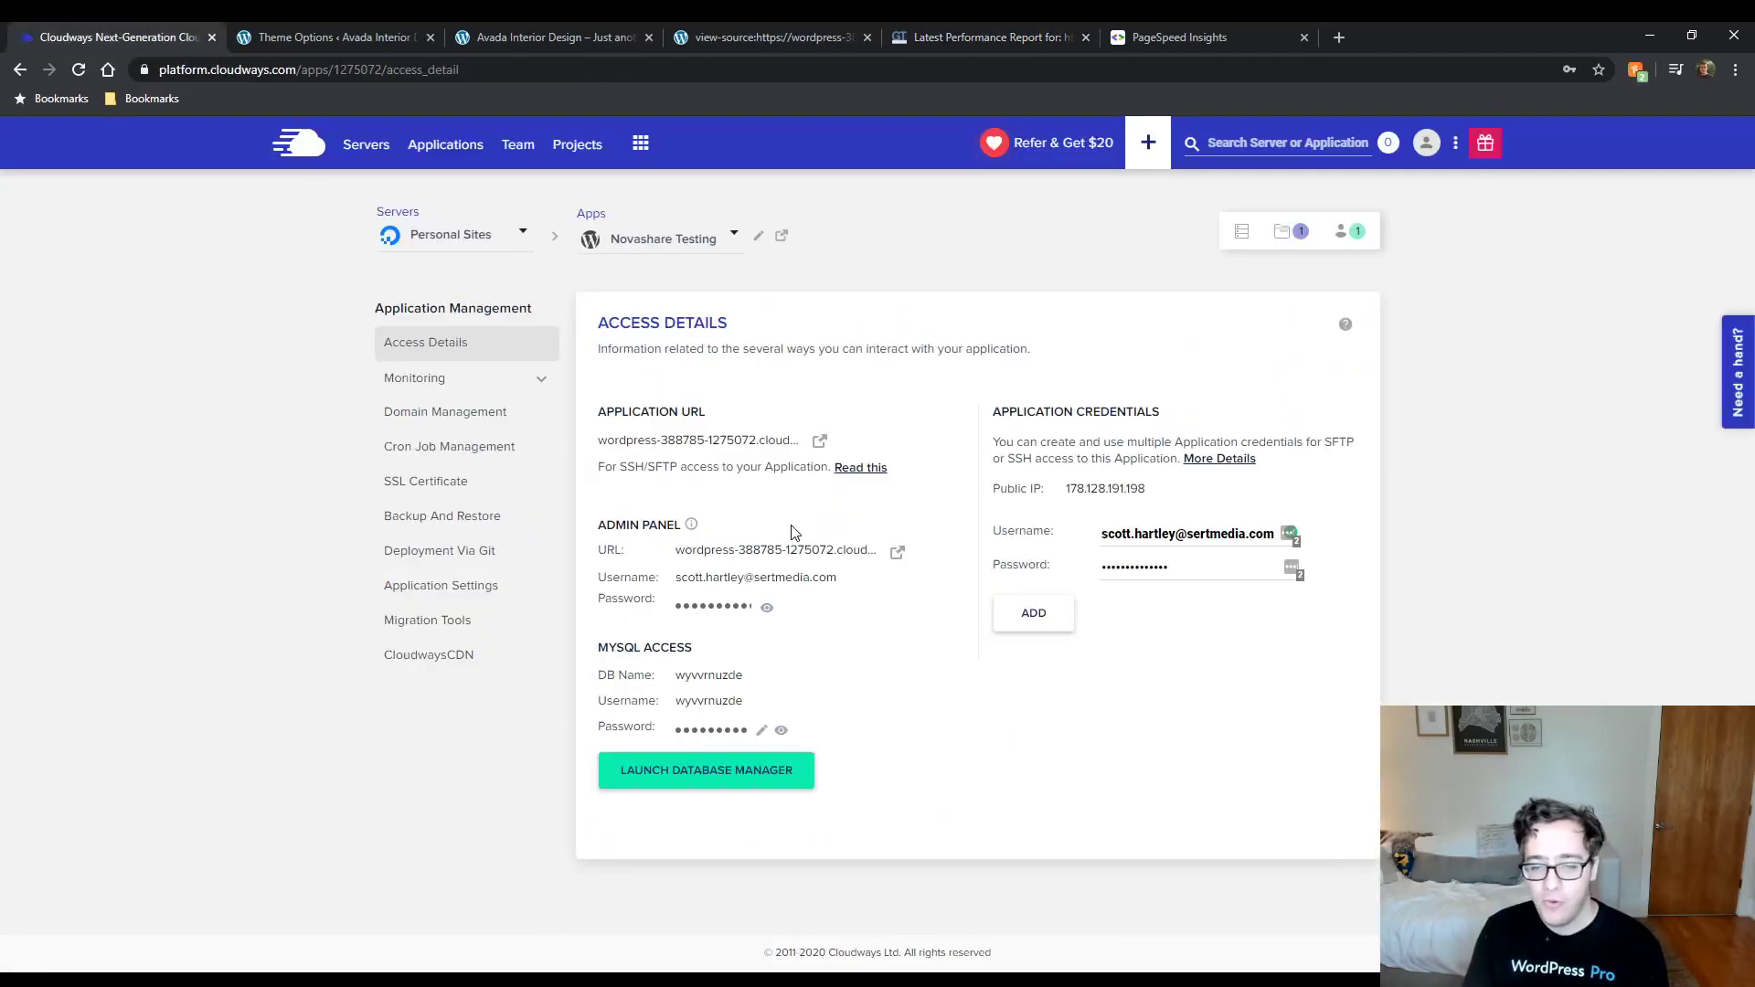
pyautogui.click(463, 586)
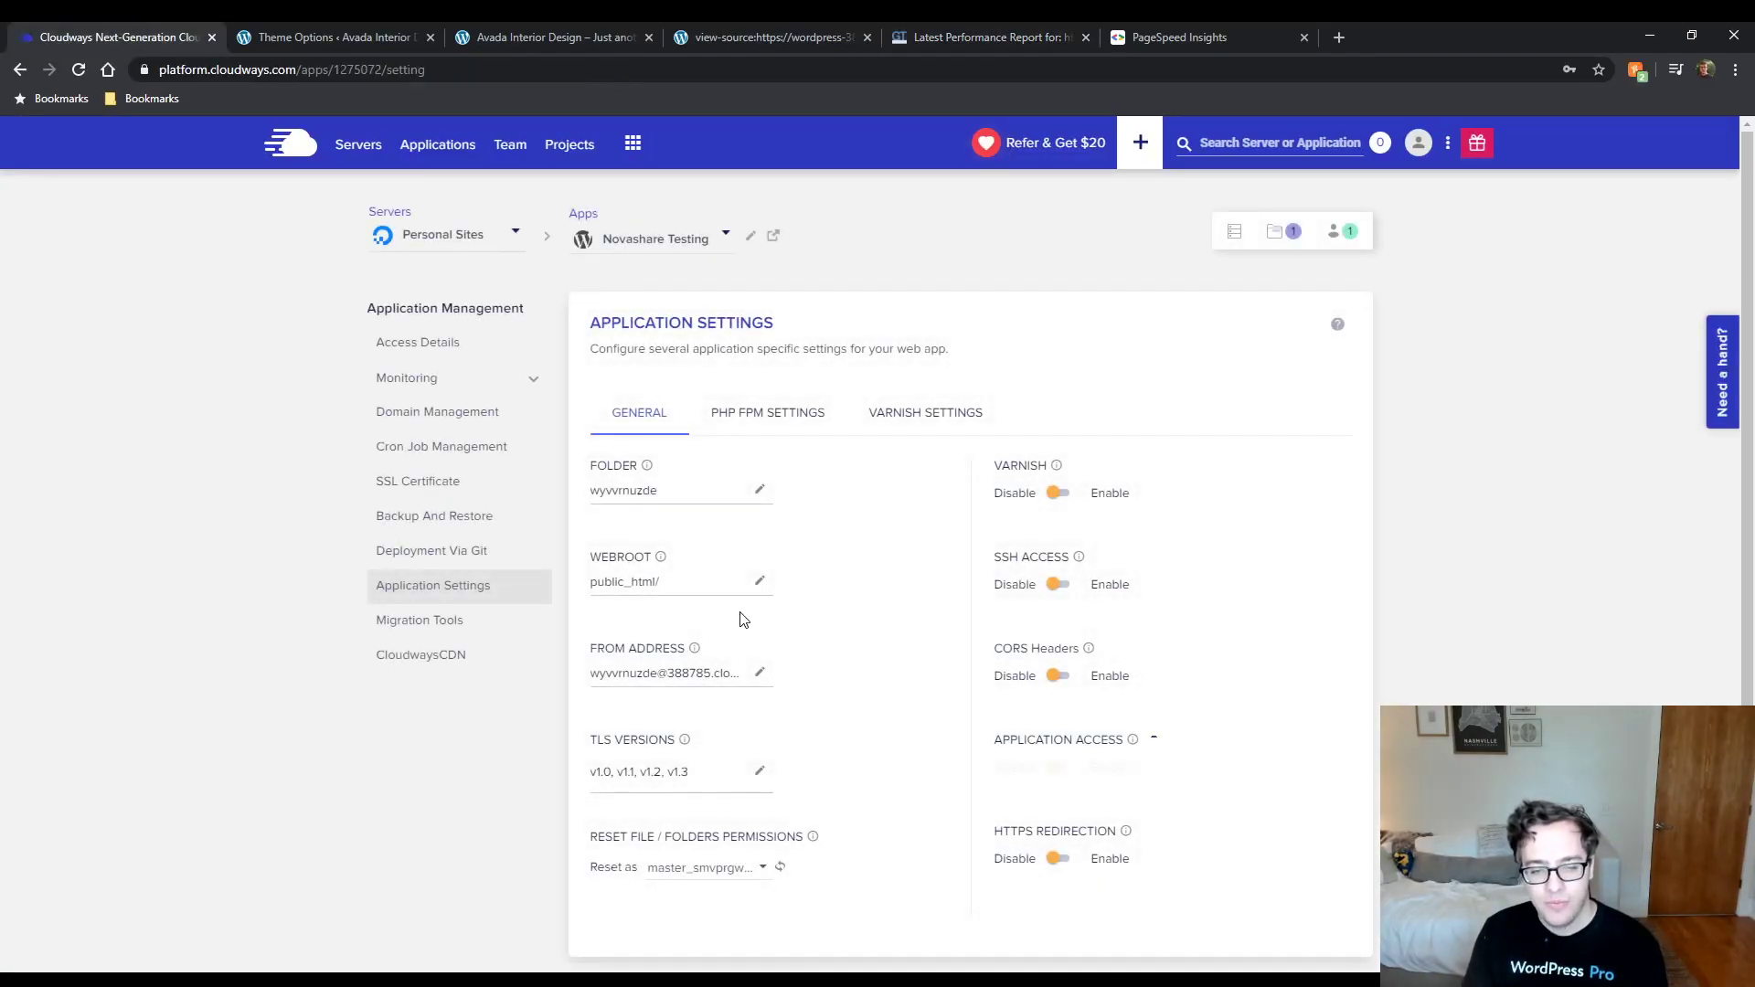
pyautogui.click(1058, 491)
pyautogui.click(595, 576)
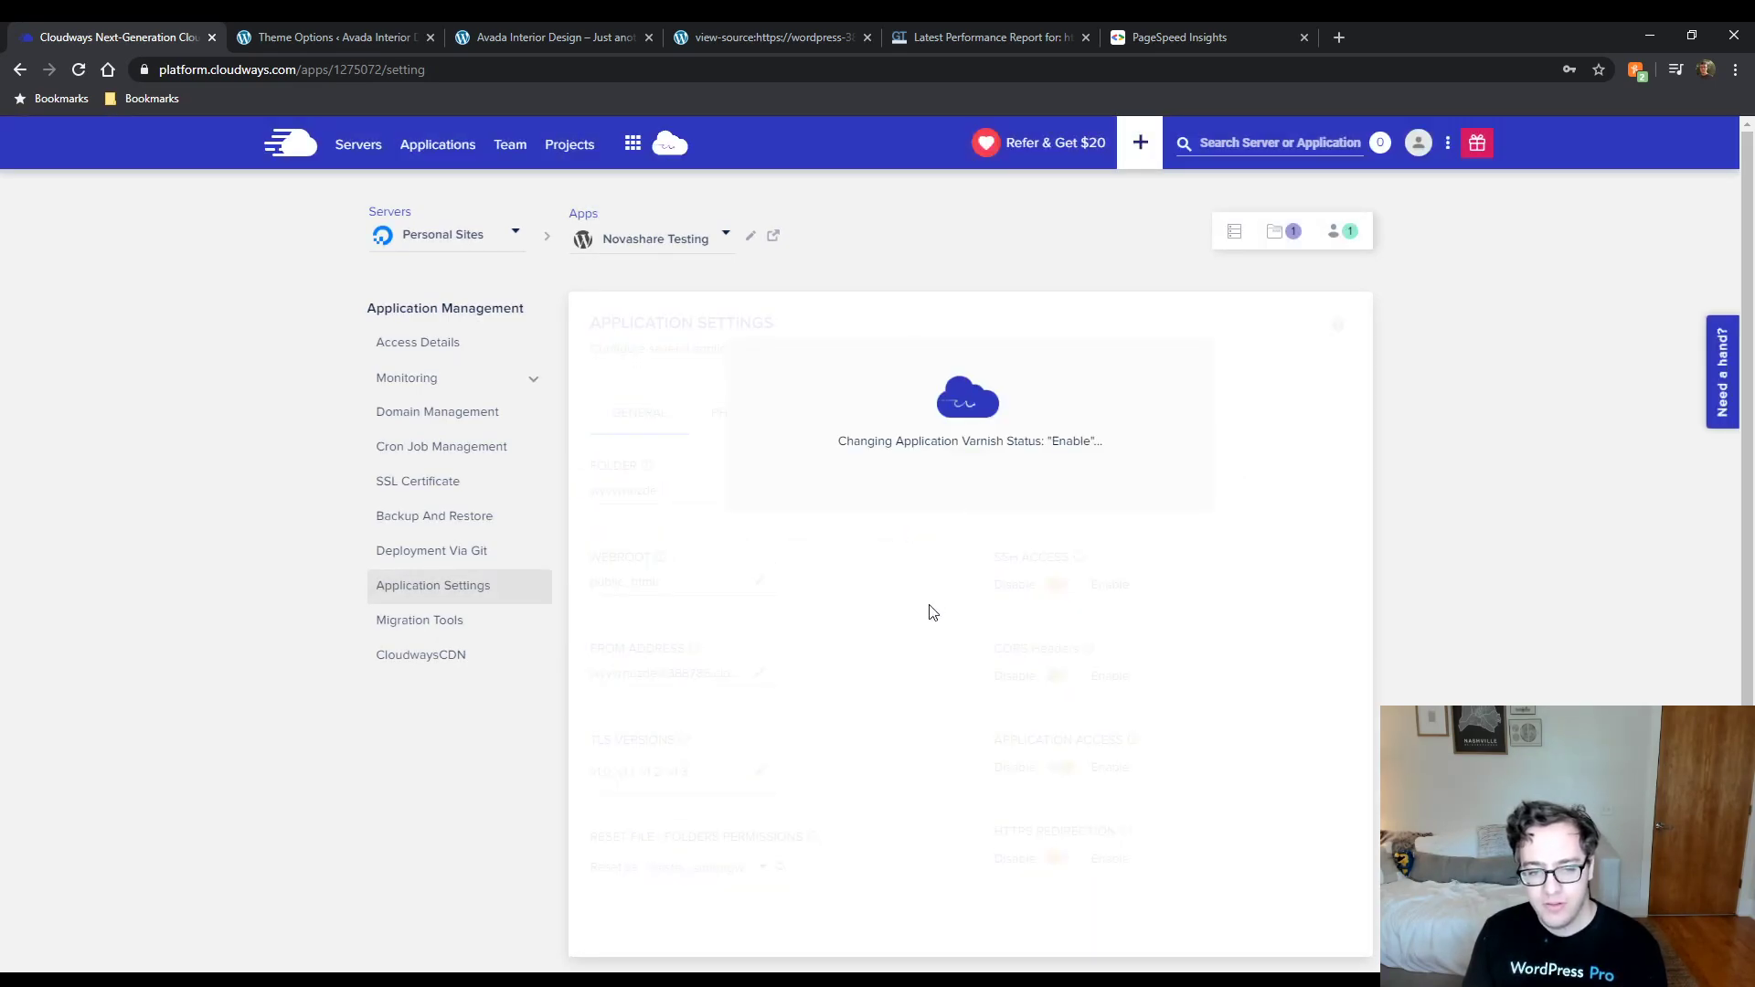
# Close the Avada theme options page and re-test the homepage in GTmetrix in a separate tab.
pyautogui.click(393, 37)
pyautogui.click(512, 32)
pyautogui.click(396, 35)
pyautogui.click(430, 37)
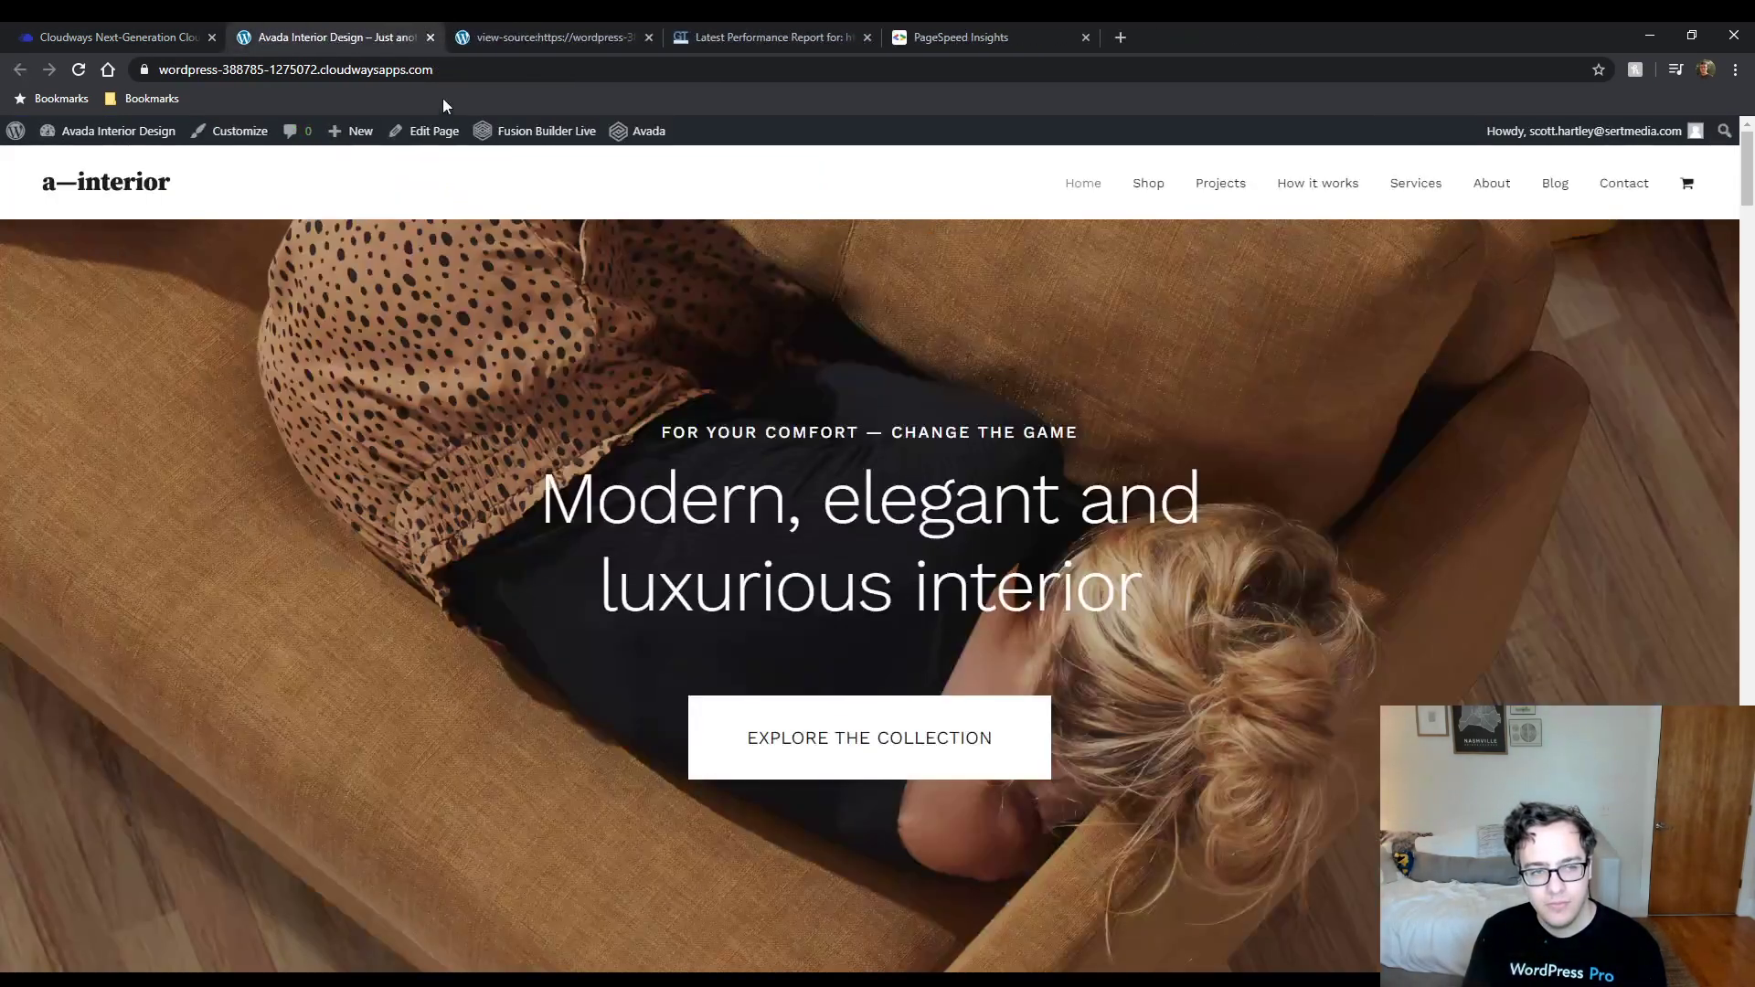
pyautogui.click(119, 37)
pyautogui.click(549, 37)
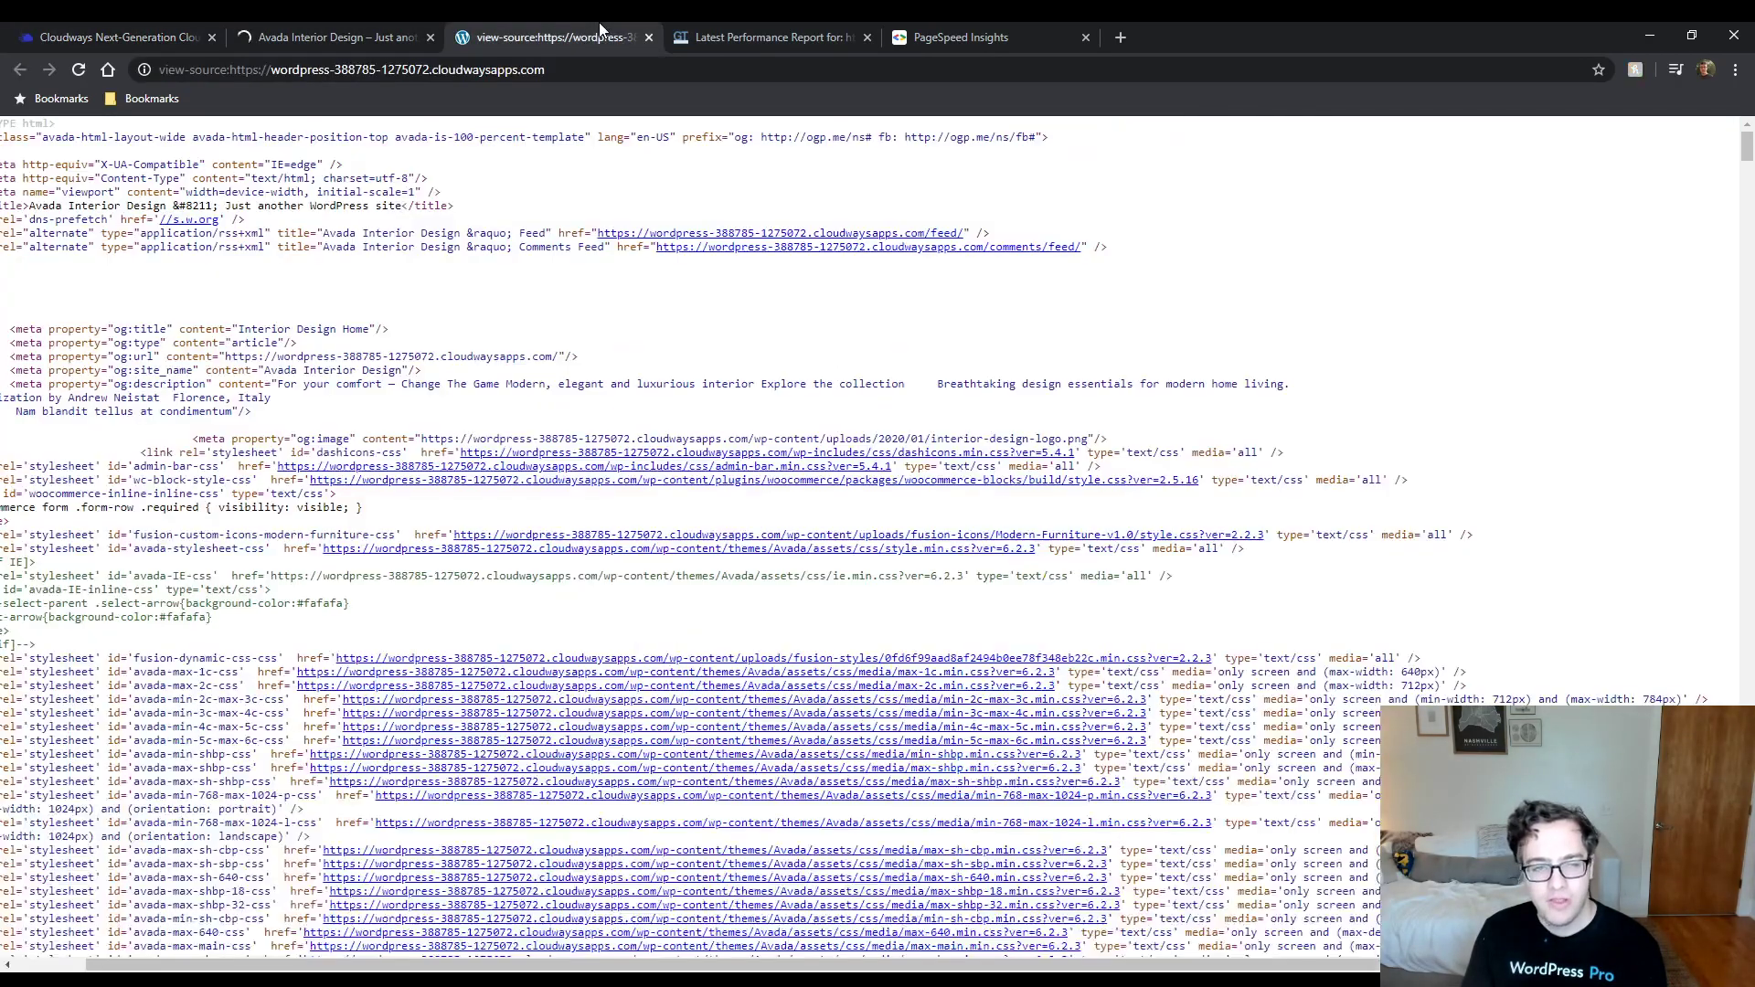
pyautogui.click(712, 35)
pyautogui.middleClick(1475, 227)
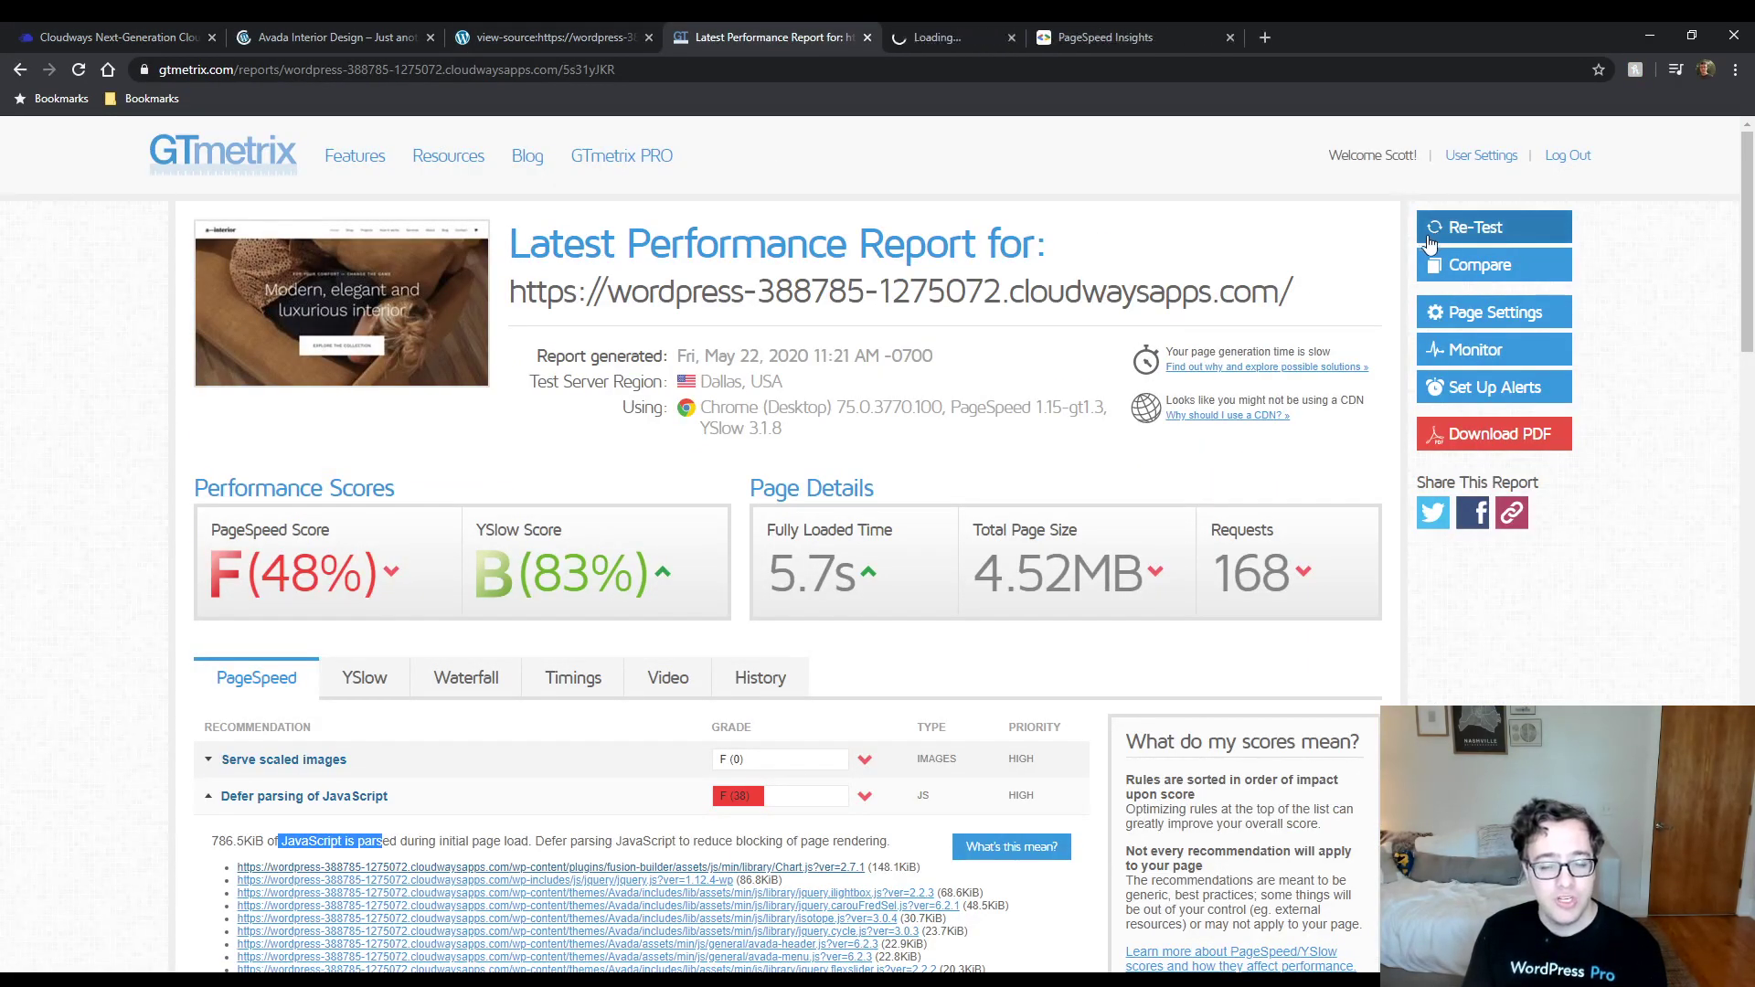
pyautogui.click(996, 36)
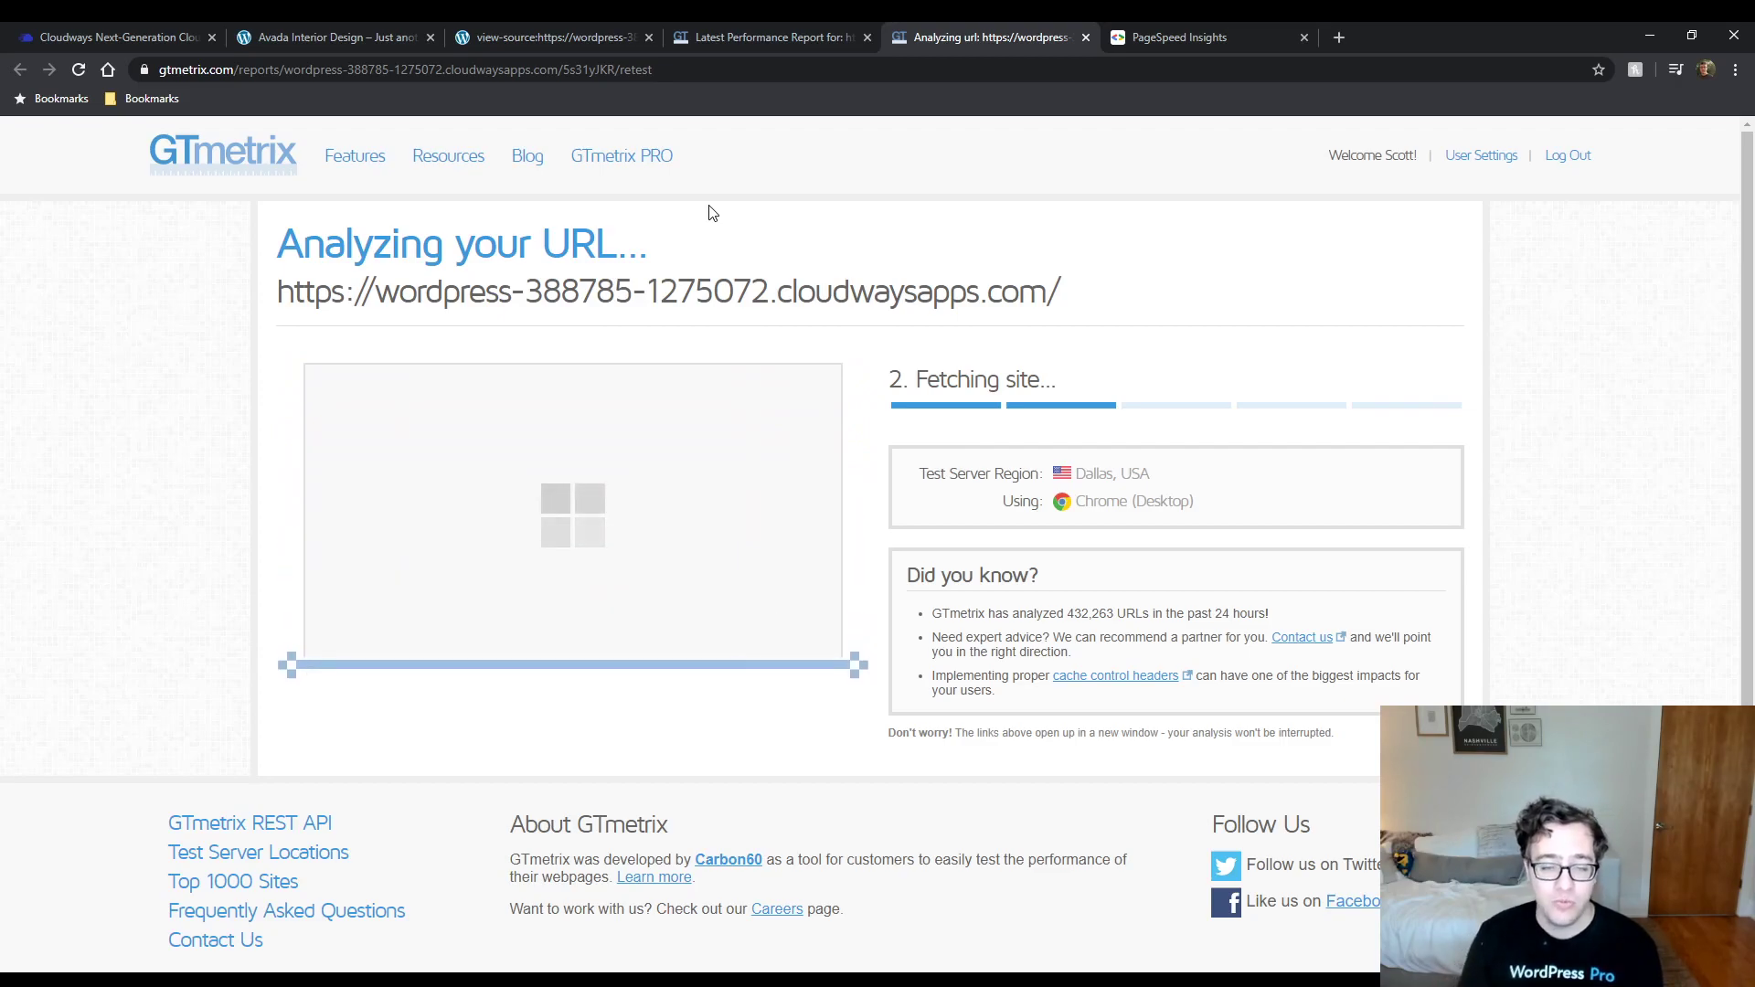
# Examine the Serve scaled images recommendation in the earlier GTmetrix report, open blog-post-1-scaled.jpg separately, and check on the re-test.
pyautogui.hotkey('ctrl', 'shift', 'Tab')
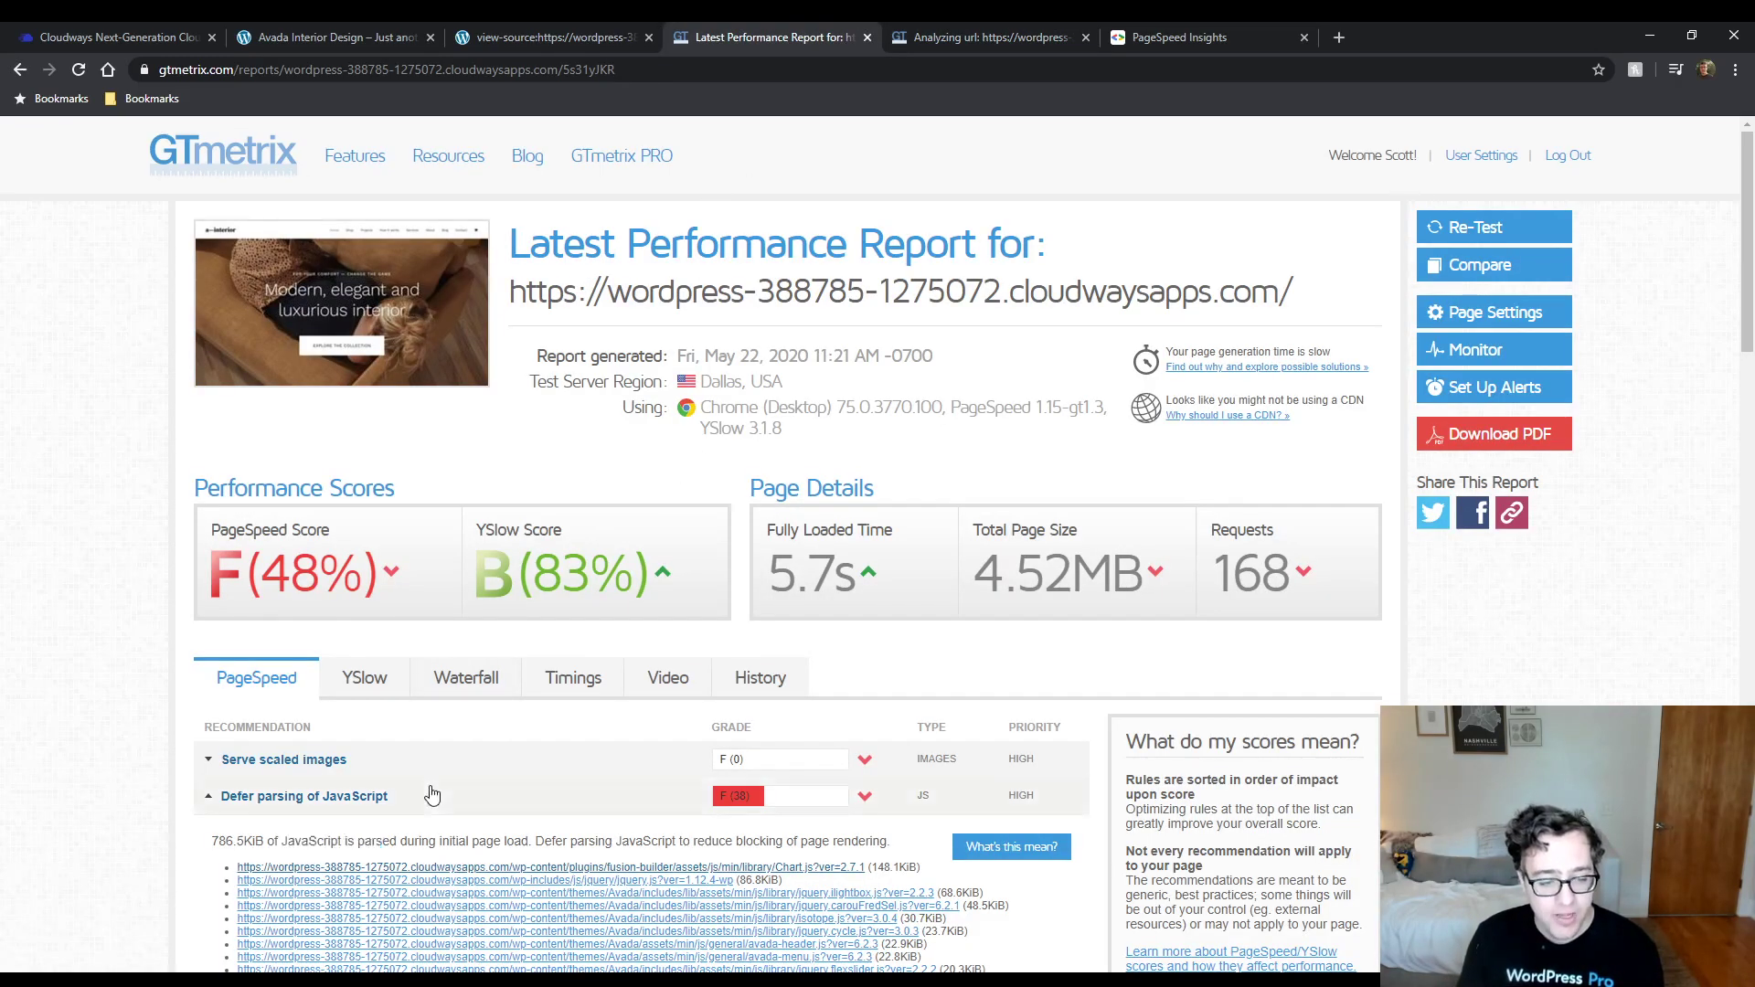
pyautogui.click(430, 760)
pyautogui.scroll(-3, 500, 795)
pyautogui.middleClick(682, 558)
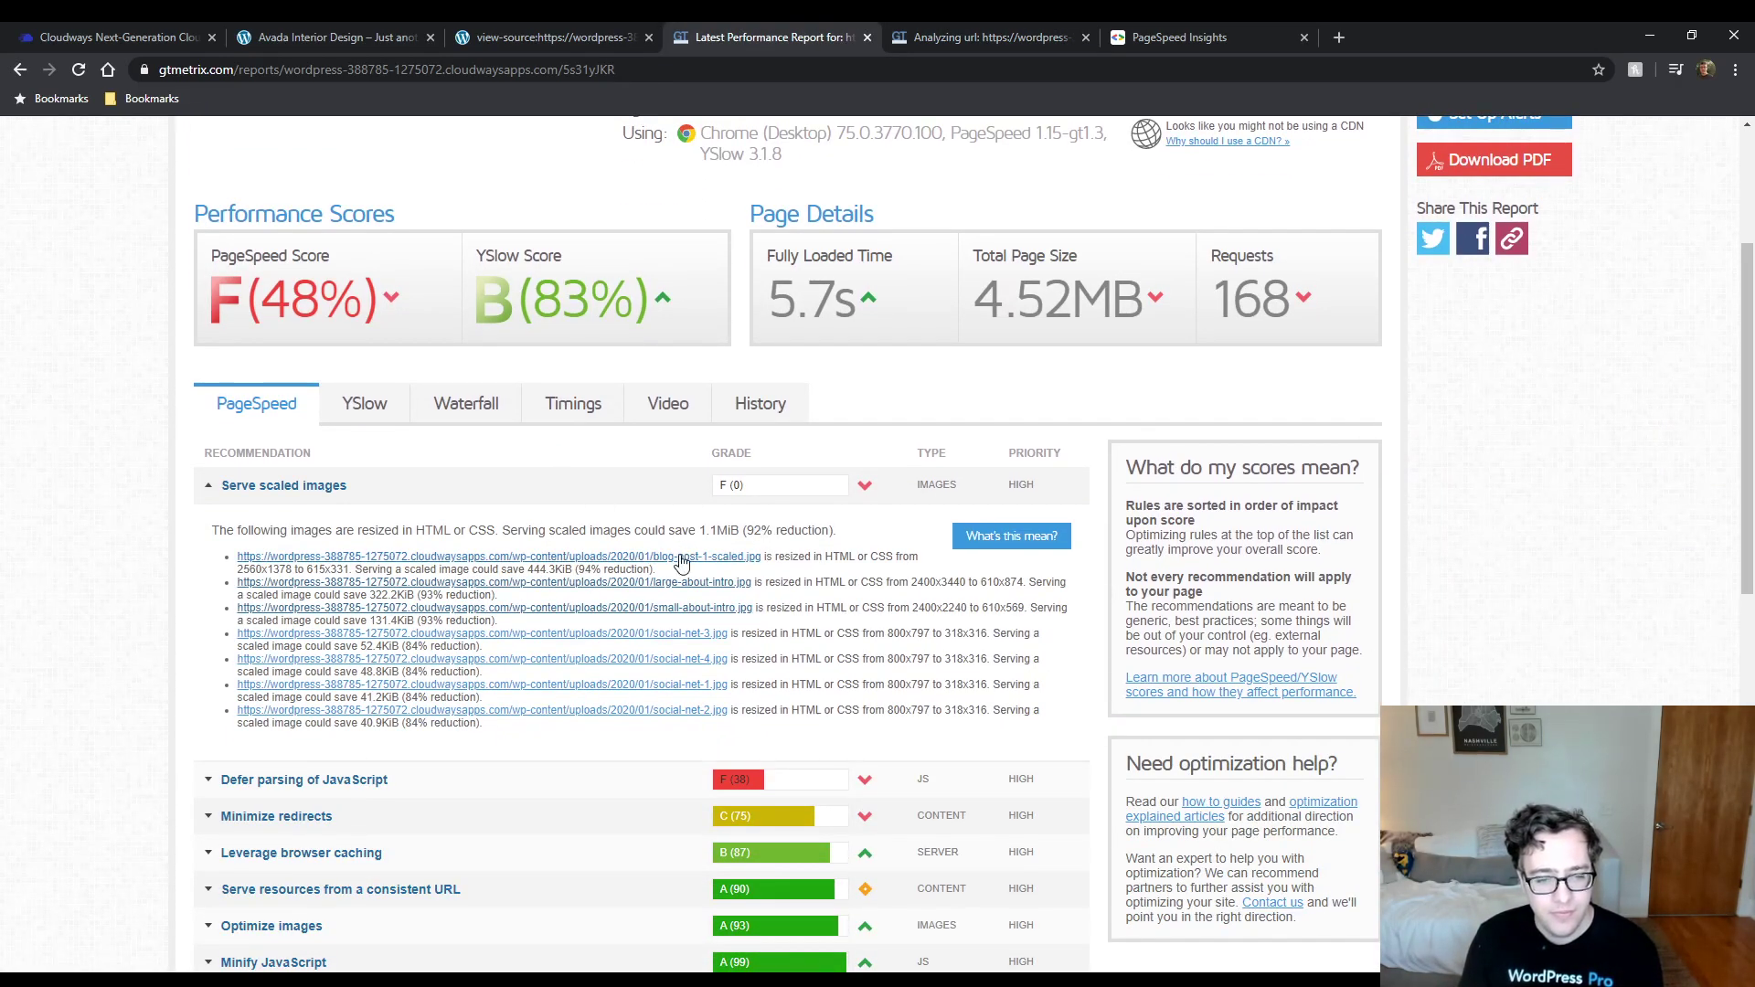
pyautogui.click(1029, 28)
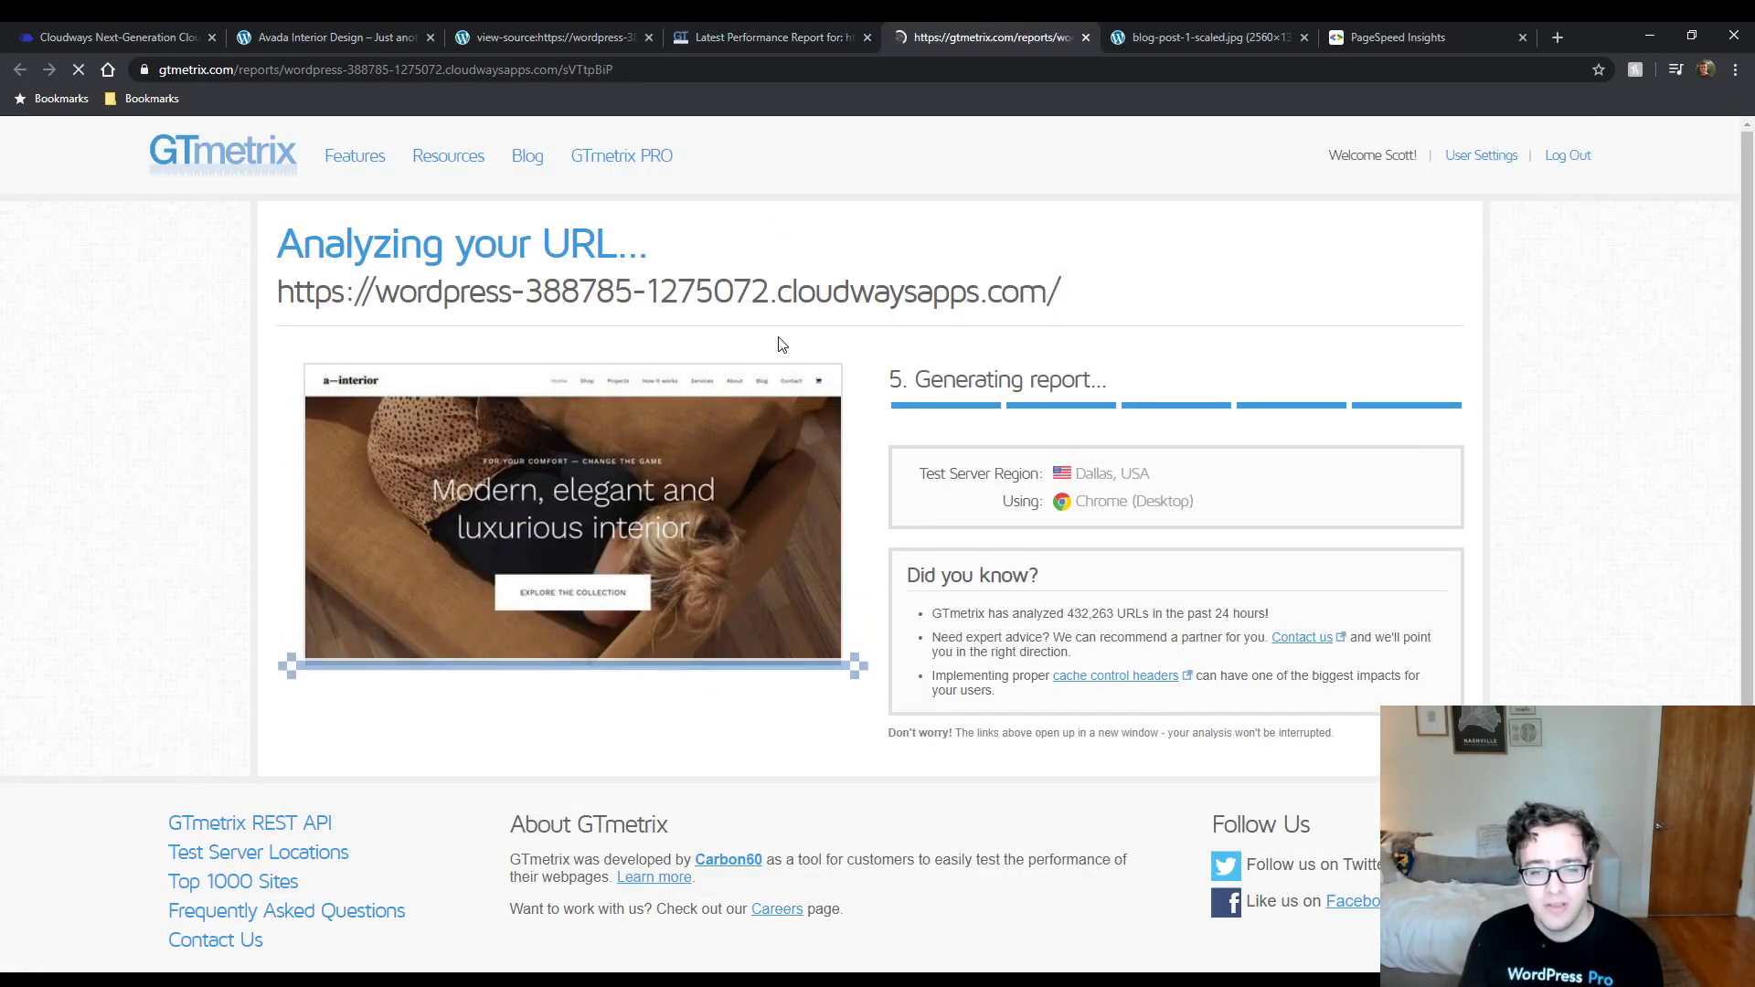
# Compare the load time, page size and request count between the earlier GTmetrix report and the new one.
pyautogui.click(773, 32)
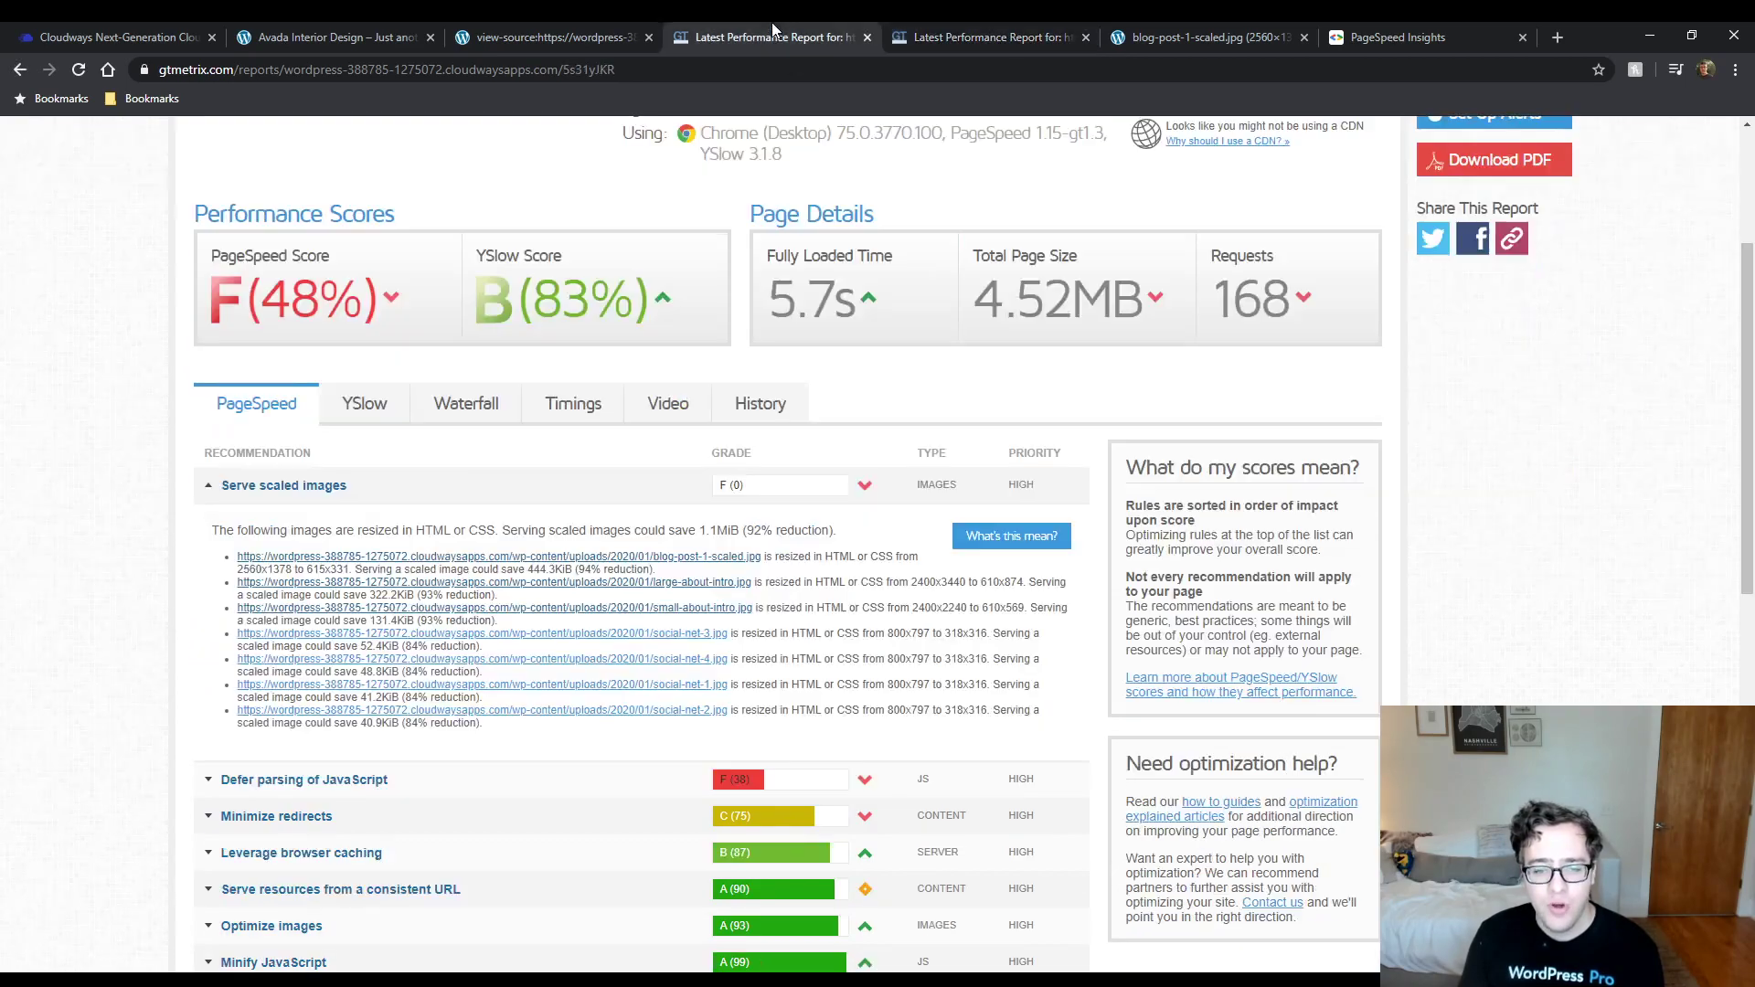
pyautogui.scroll(1, 423, 580)
pyautogui.click(423, 580)
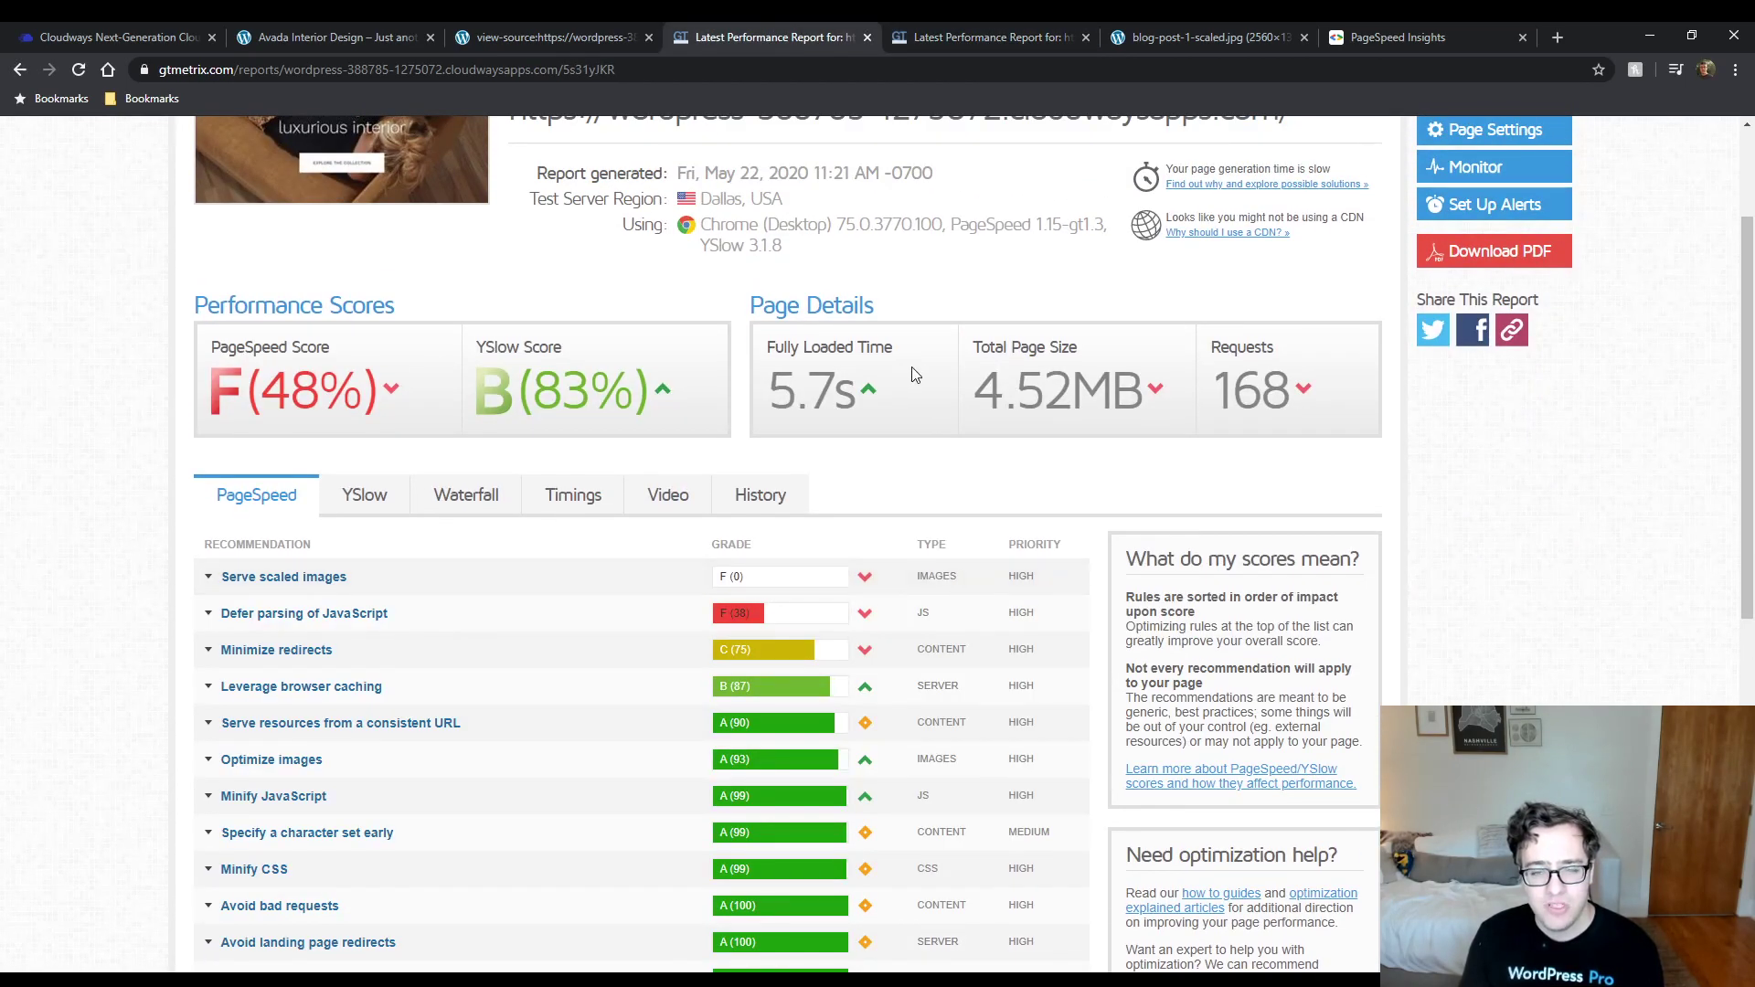
pyautogui.click(953, 32)
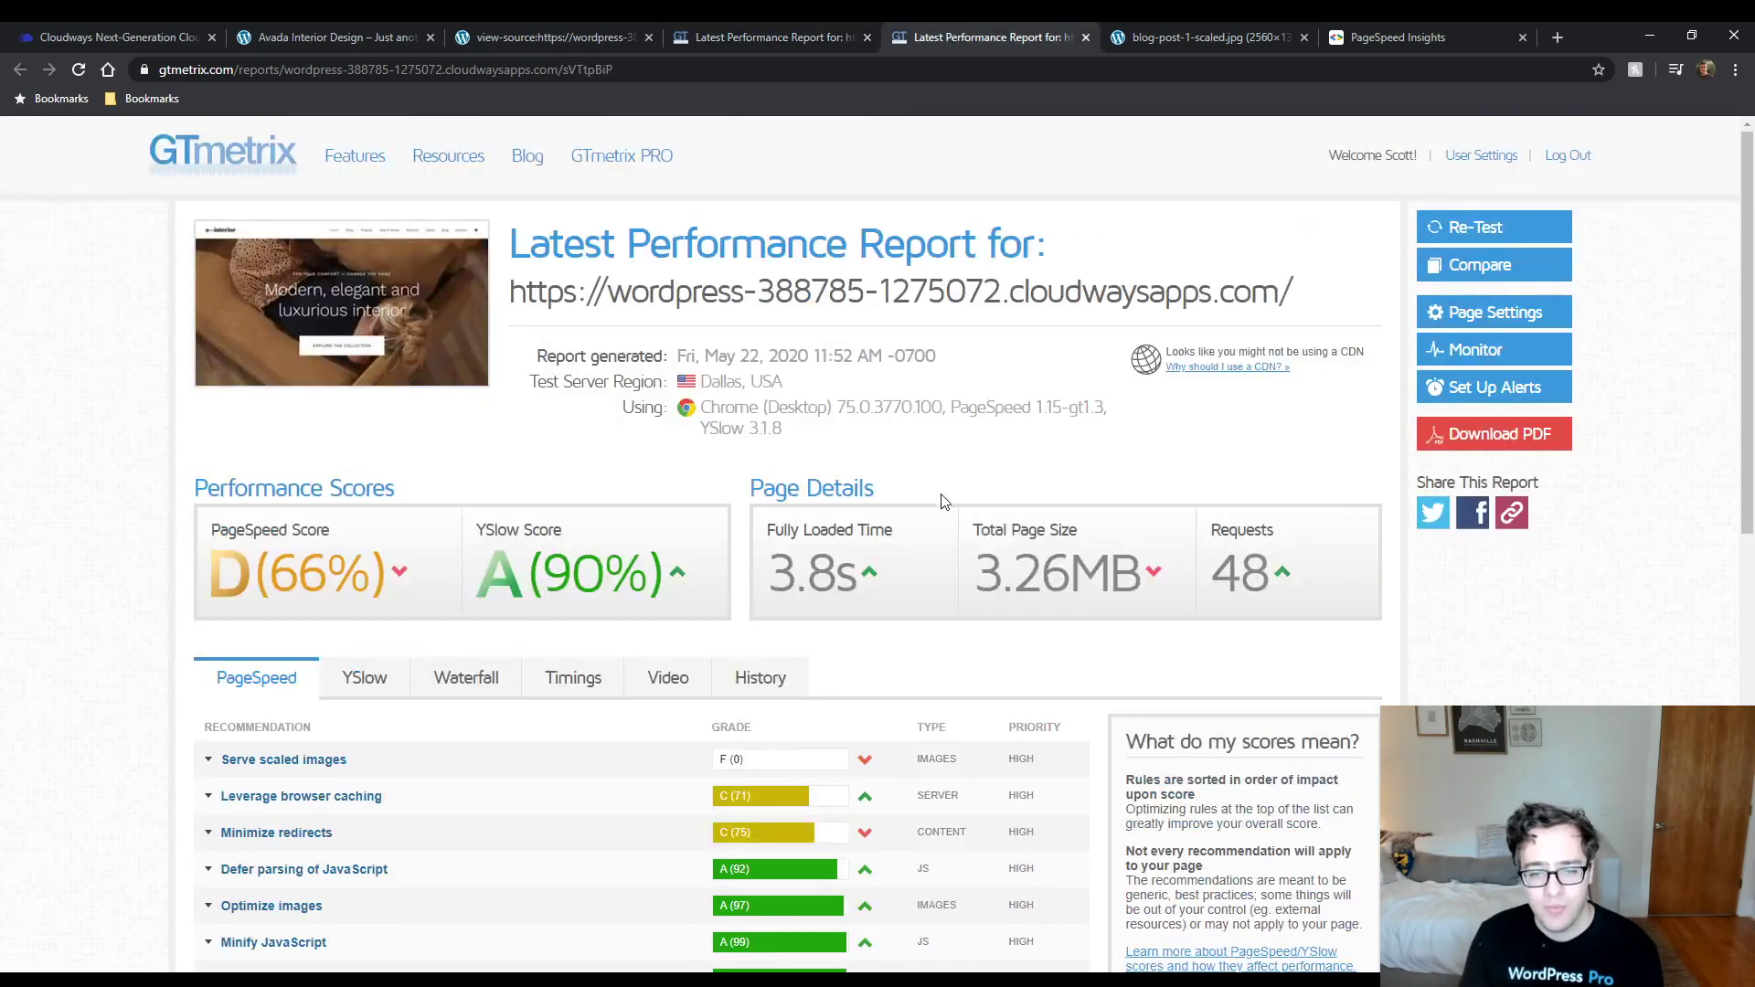
pyautogui.moveTo(1015, 570); pyautogui.dragTo(901, 349)
pyautogui.click(823, 37)
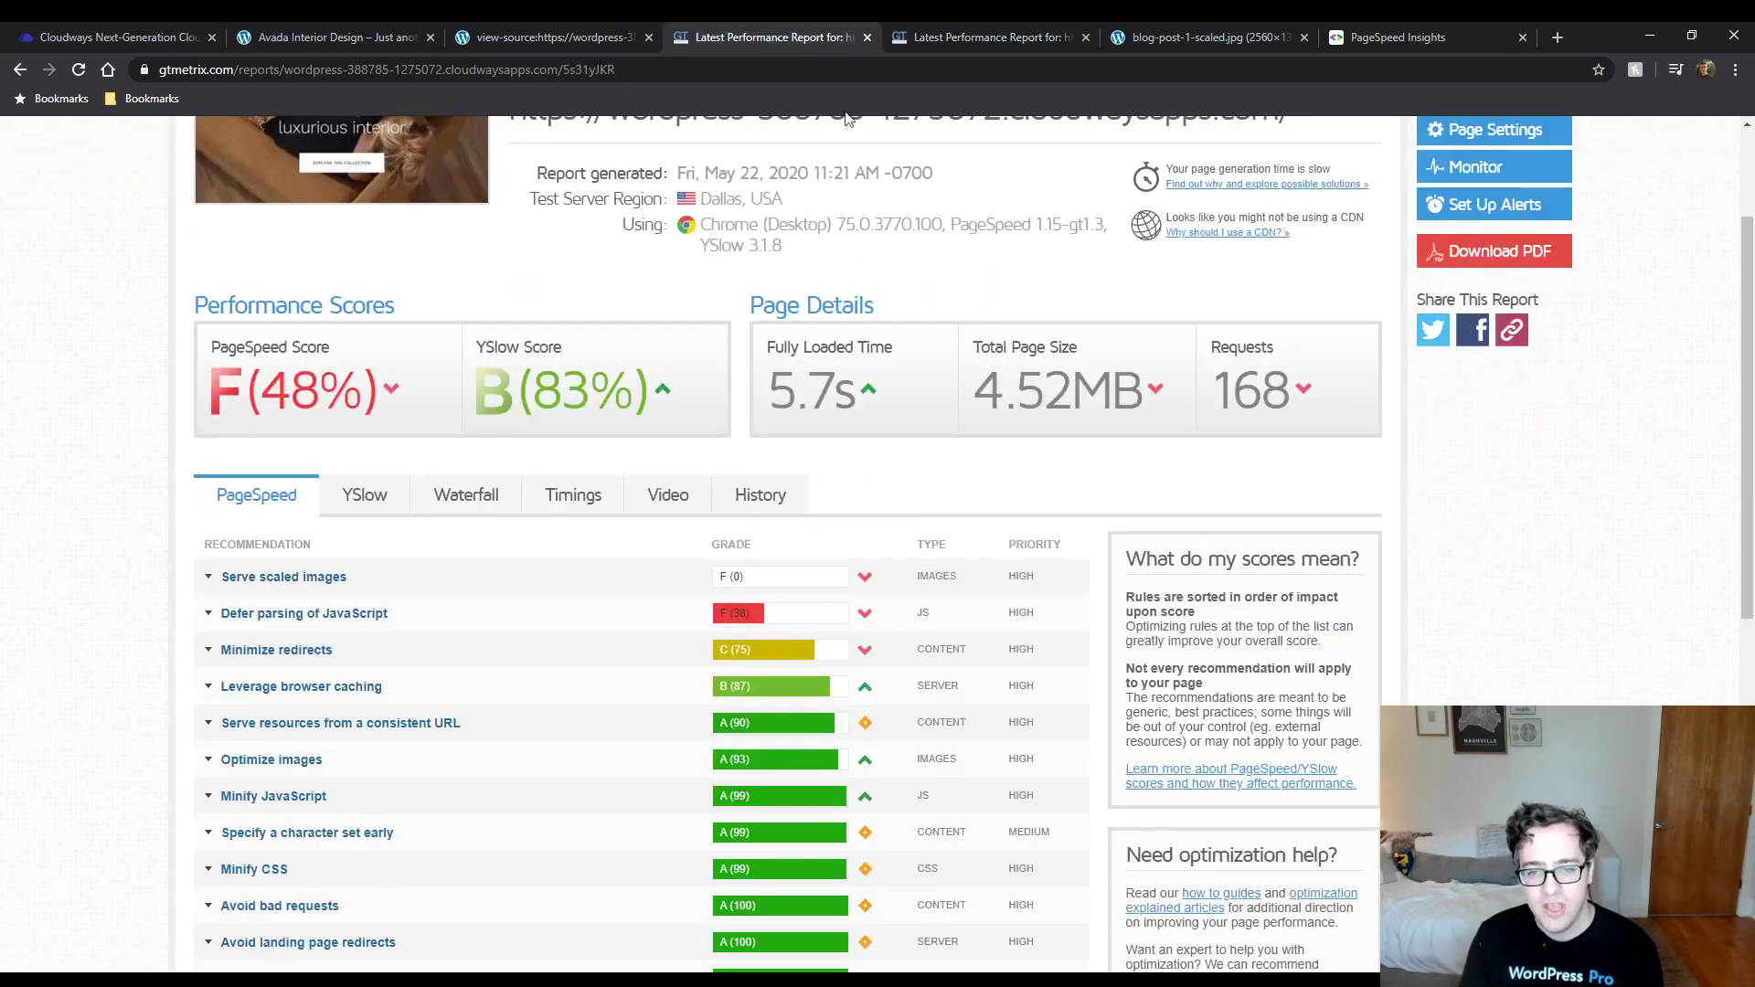
pyautogui.moveTo(1212, 389); pyautogui.dragTo(1298, 389)
pyautogui.click(991, 37)
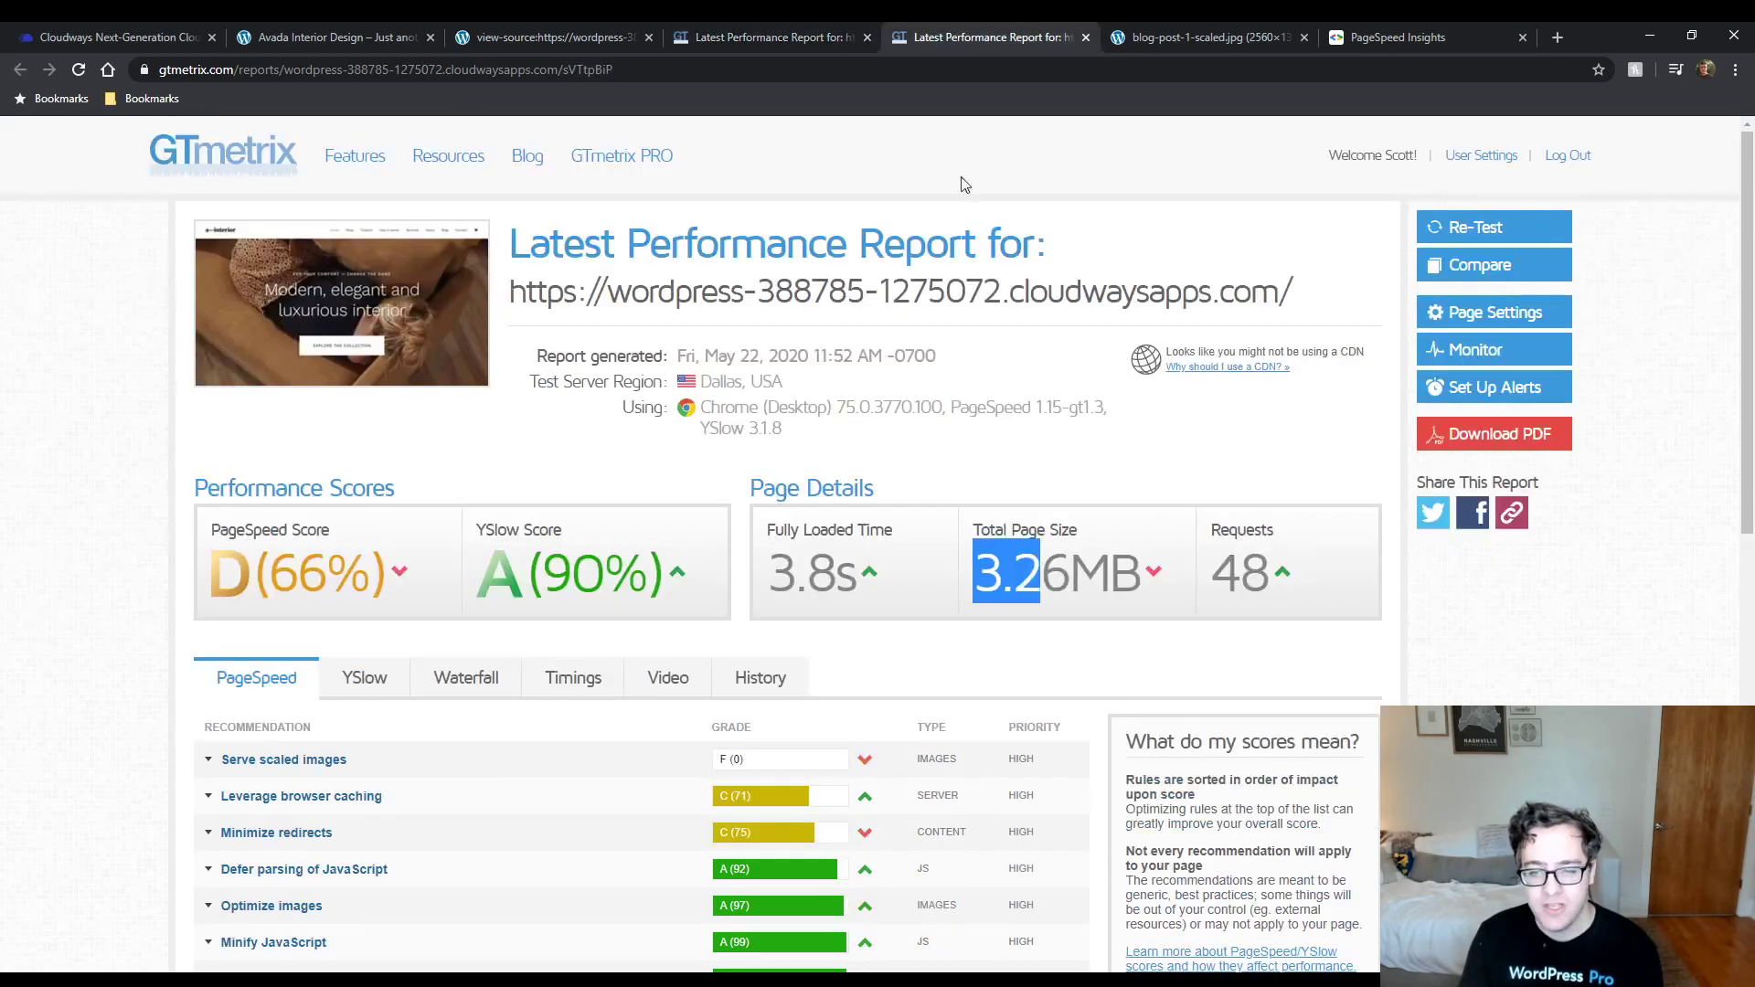
# Examine the Leverage browser caching and Minimize redirects recommendations in the new GTmetrix report.
pyautogui.moveTo(1216, 580); pyautogui.dragTo(1273, 575)
pyautogui.click(442, 797)
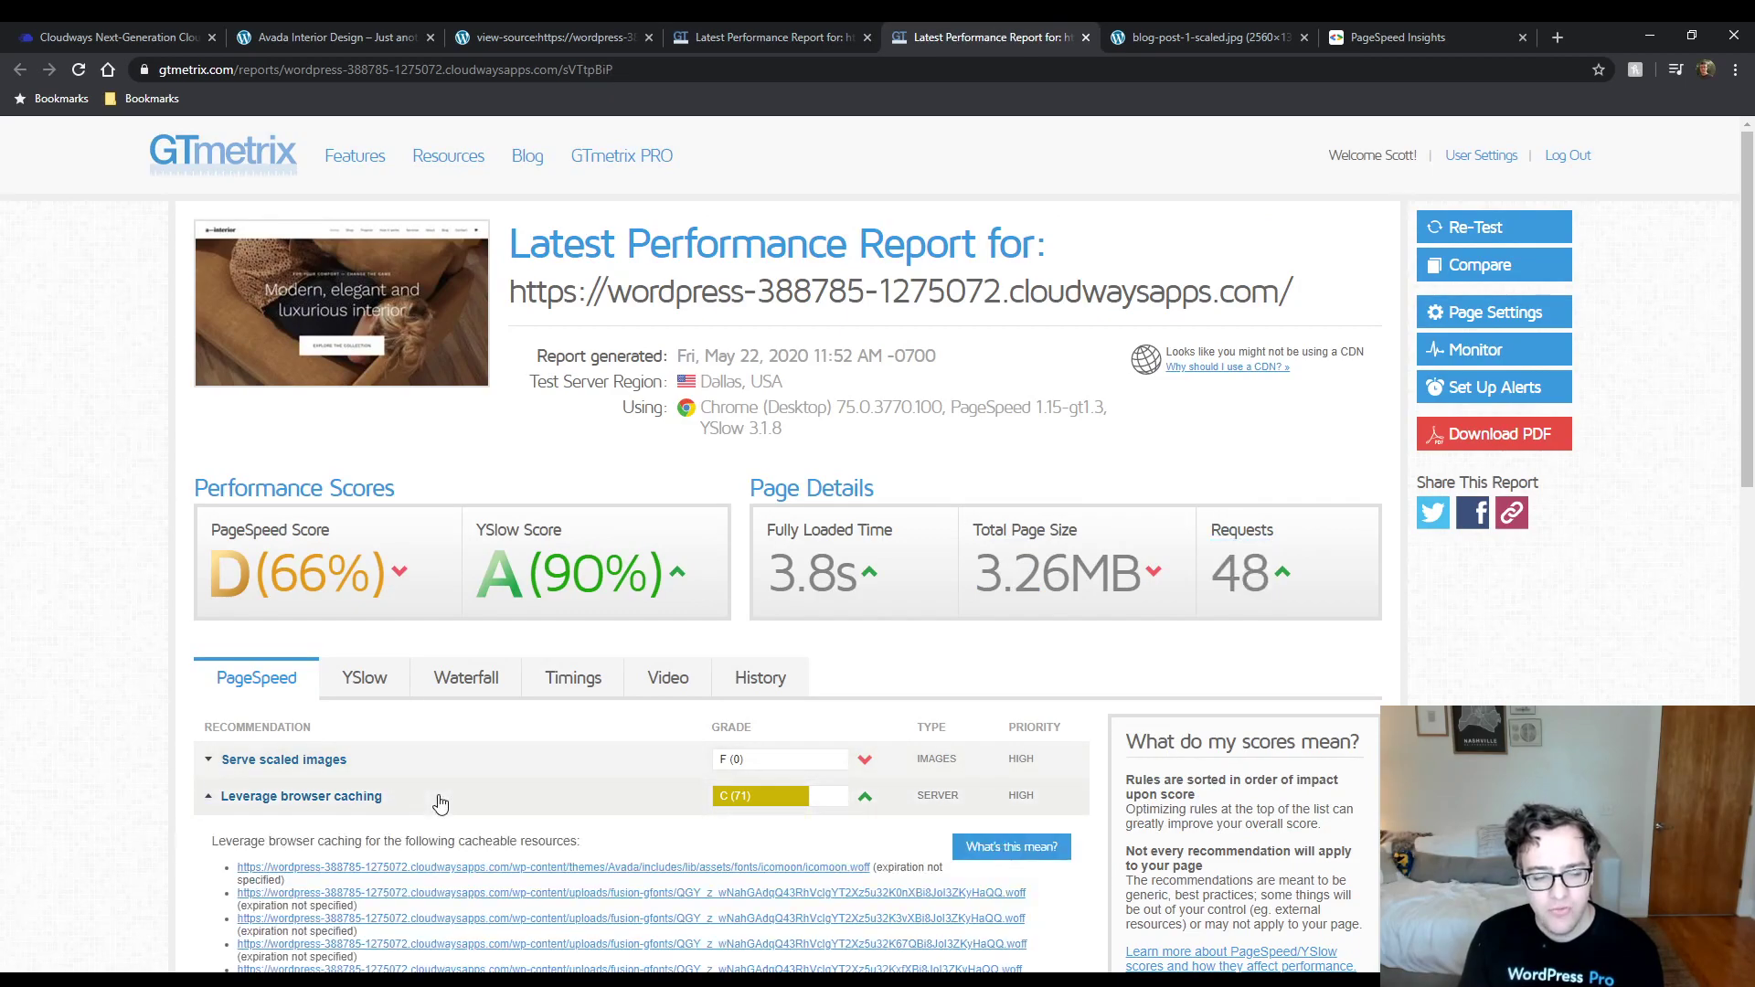
pyautogui.scroll(-3, 443, 797)
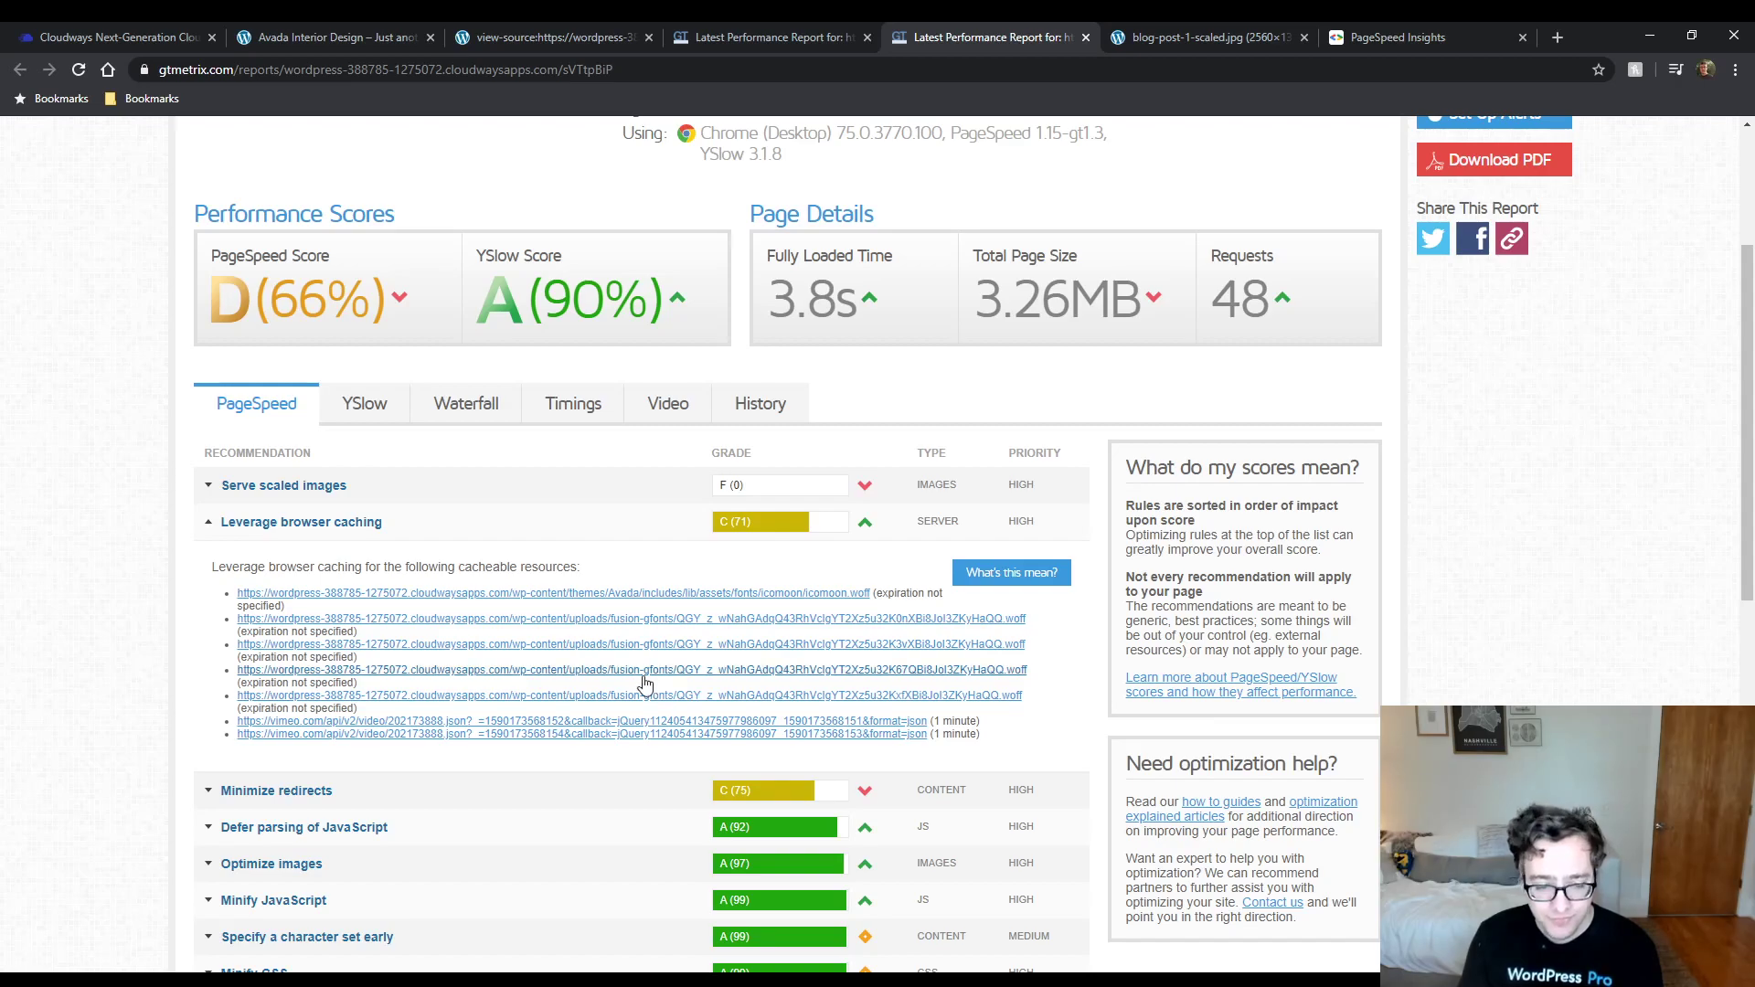
pyautogui.click(570, 791)
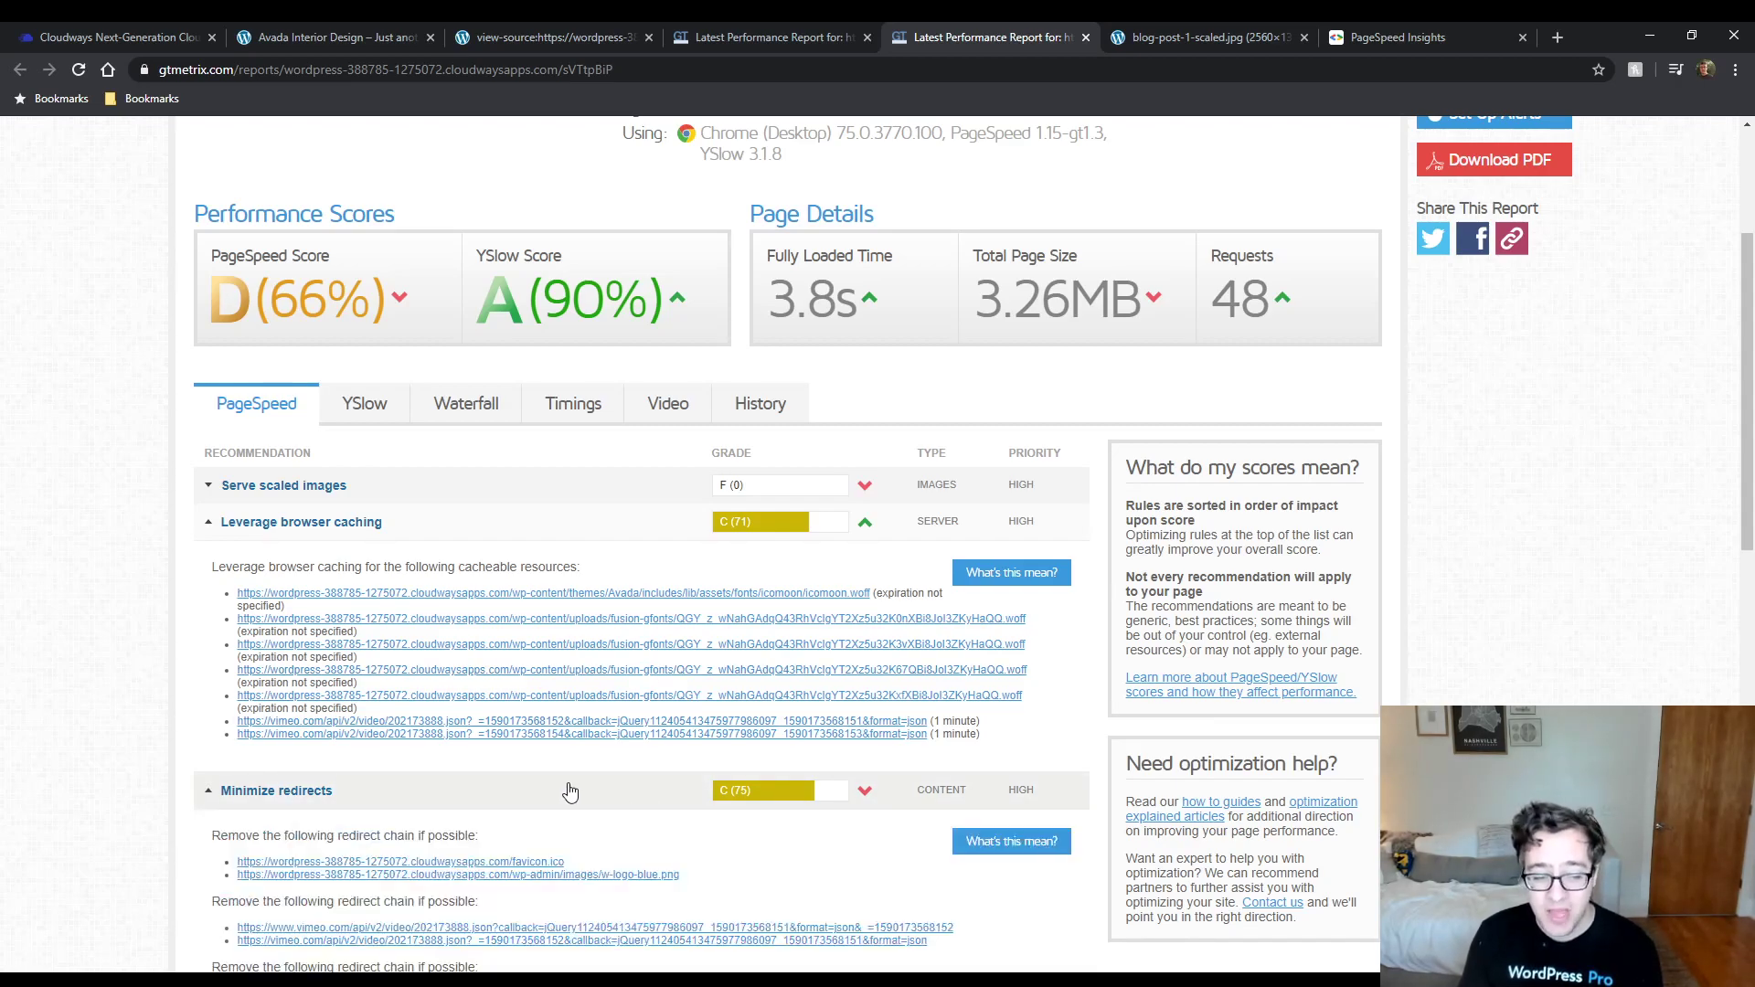
pyautogui.click(568, 788)
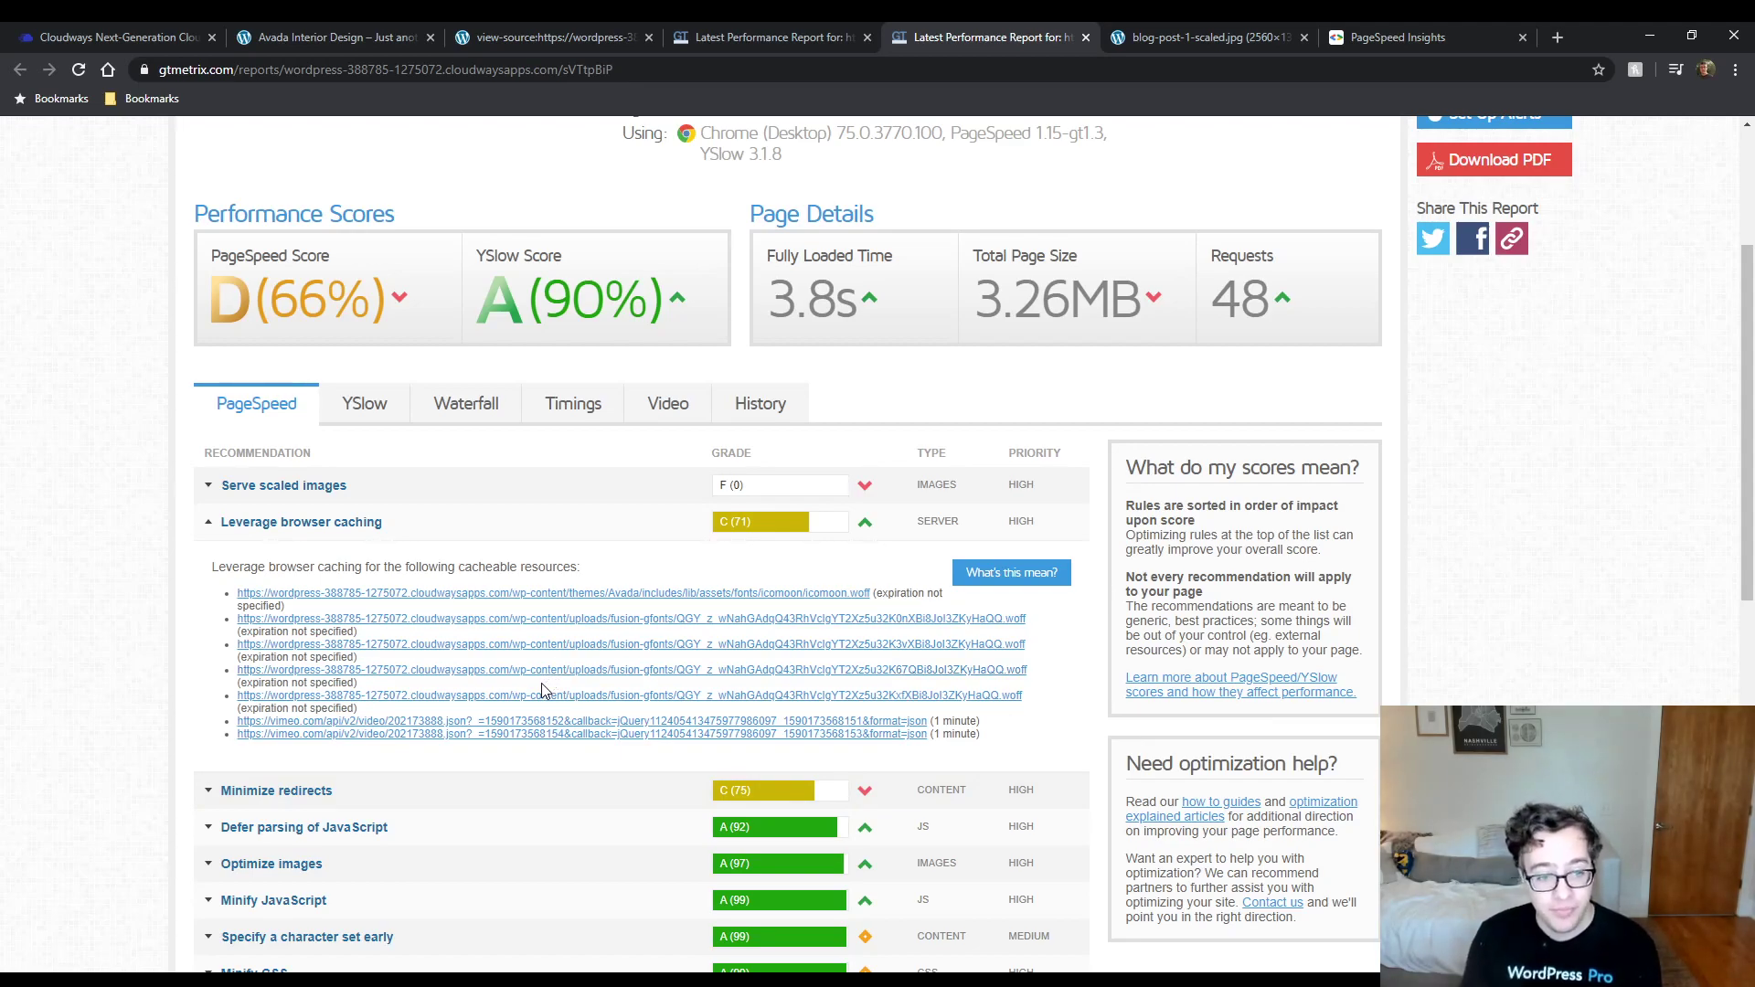
# Expand the Serve scaled images recommendation and open large-about-intro.jpg and small-about-intro.jpg in separate tabs.
pyautogui.click(477, 510)
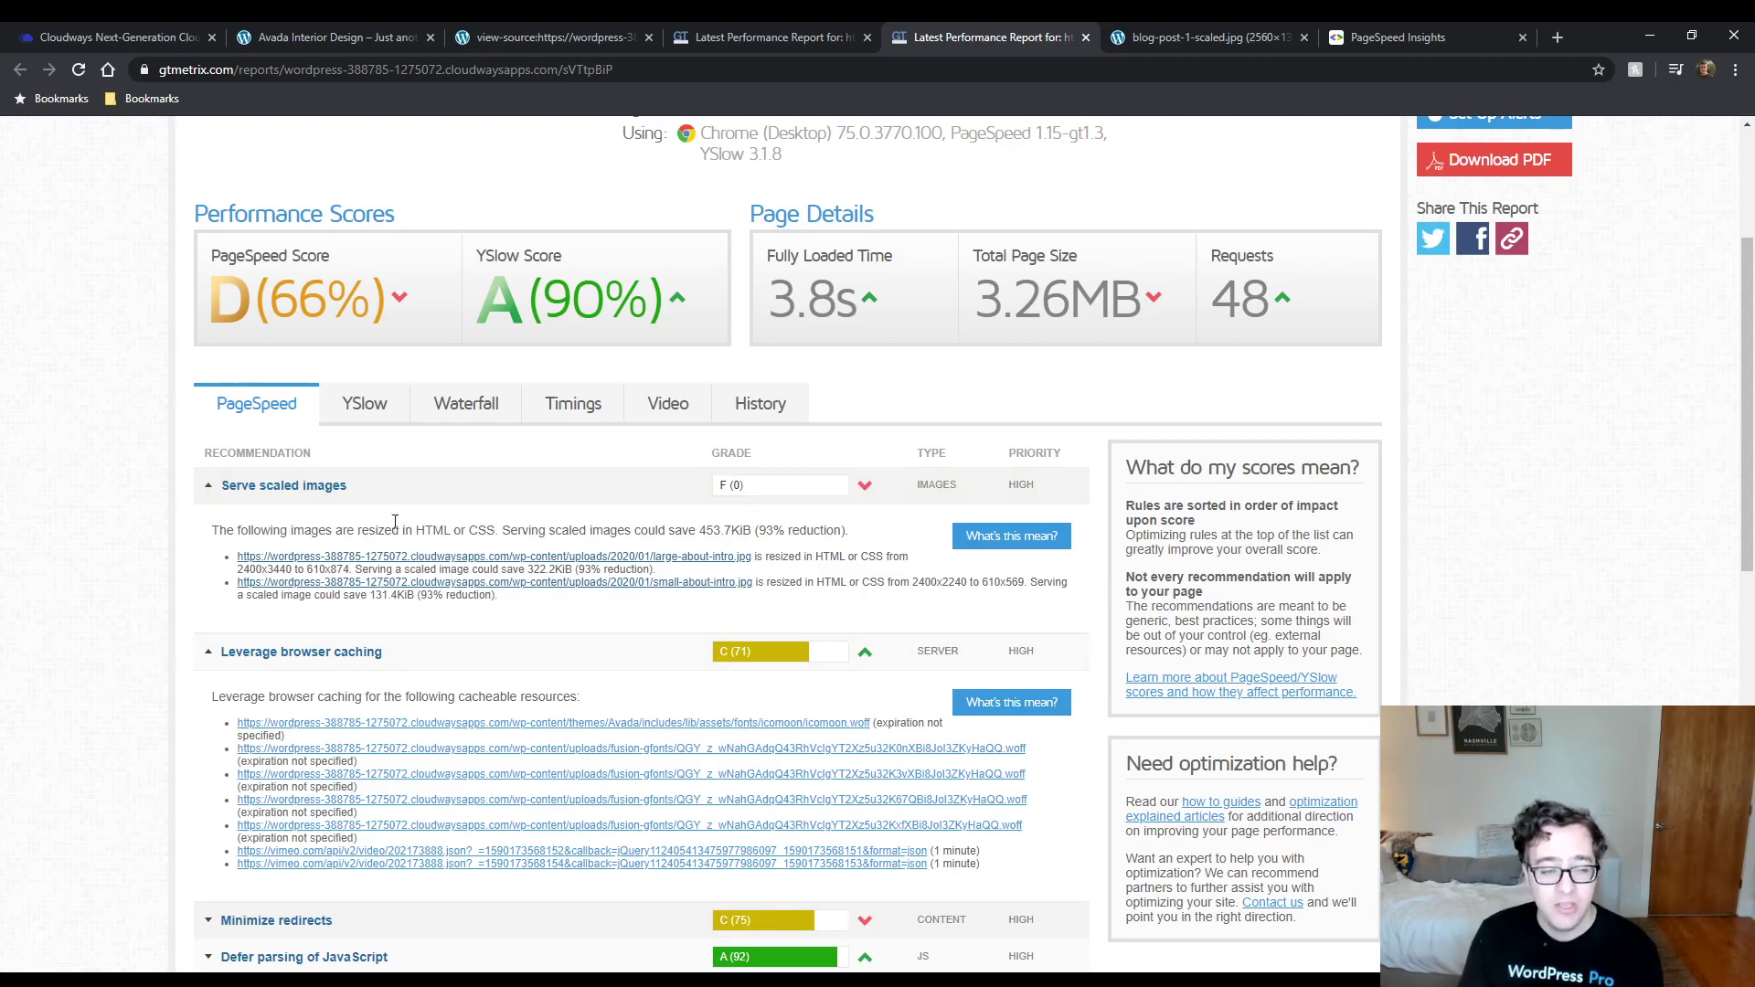
pyautogui.click(331, 665)
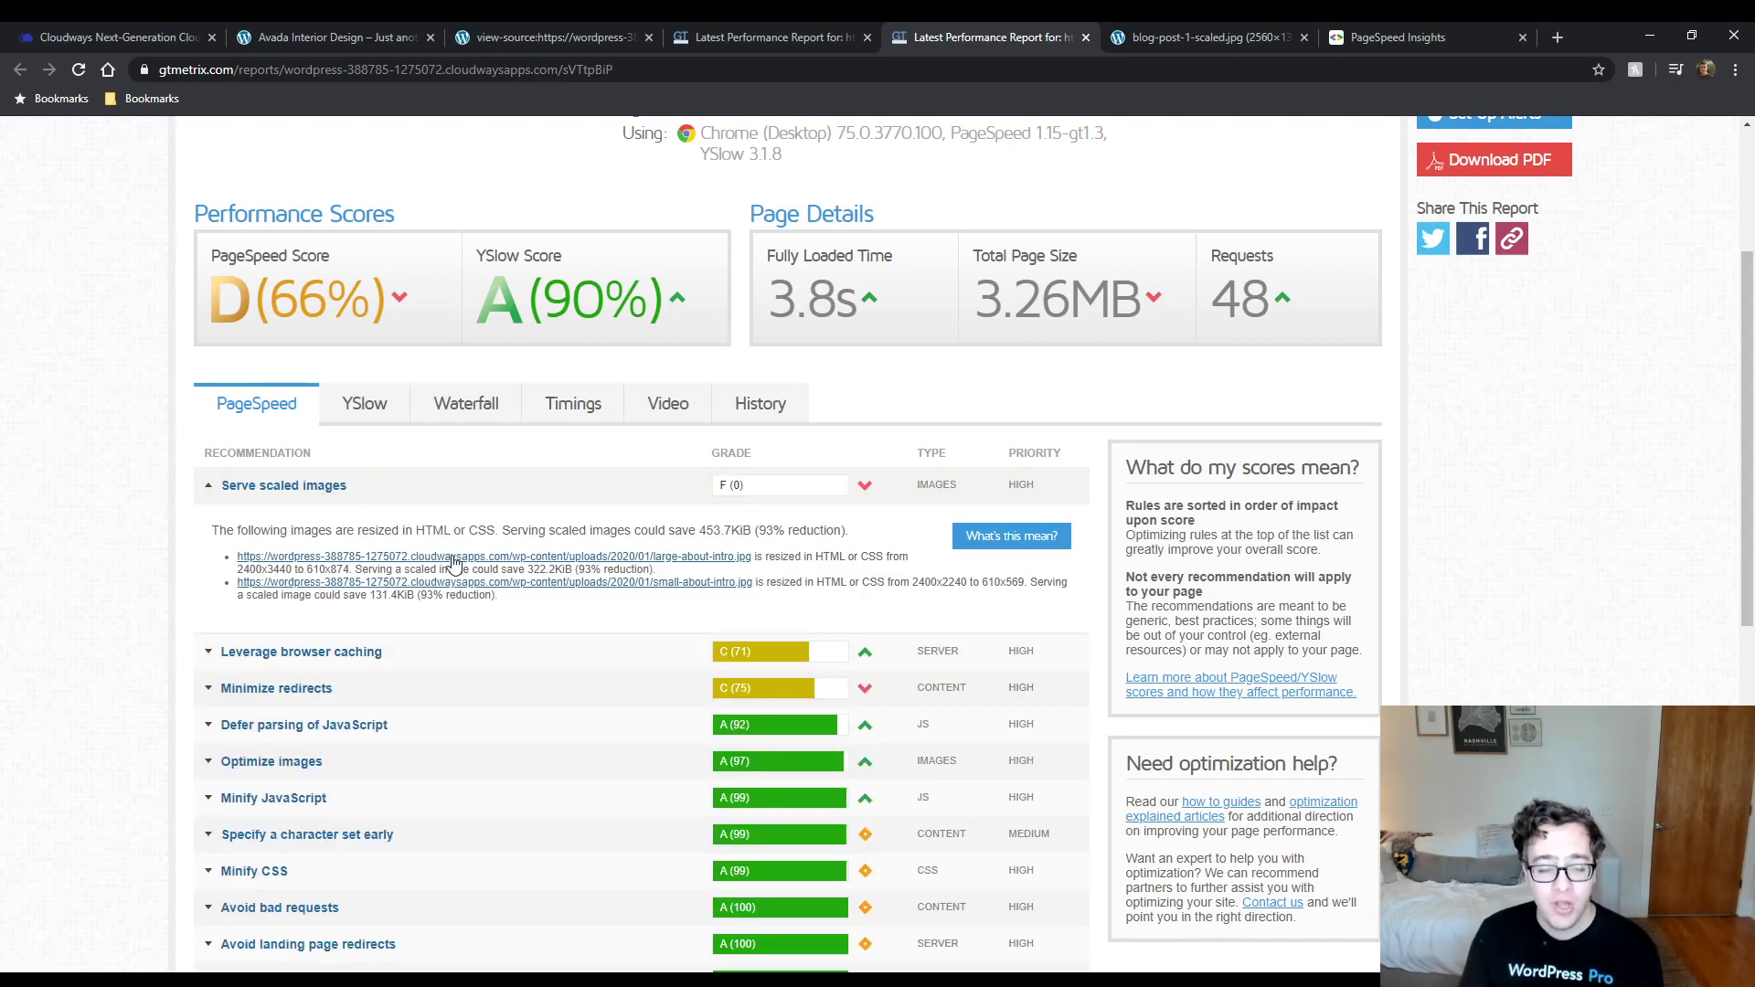
pyautogui.middleClick(576, 557)
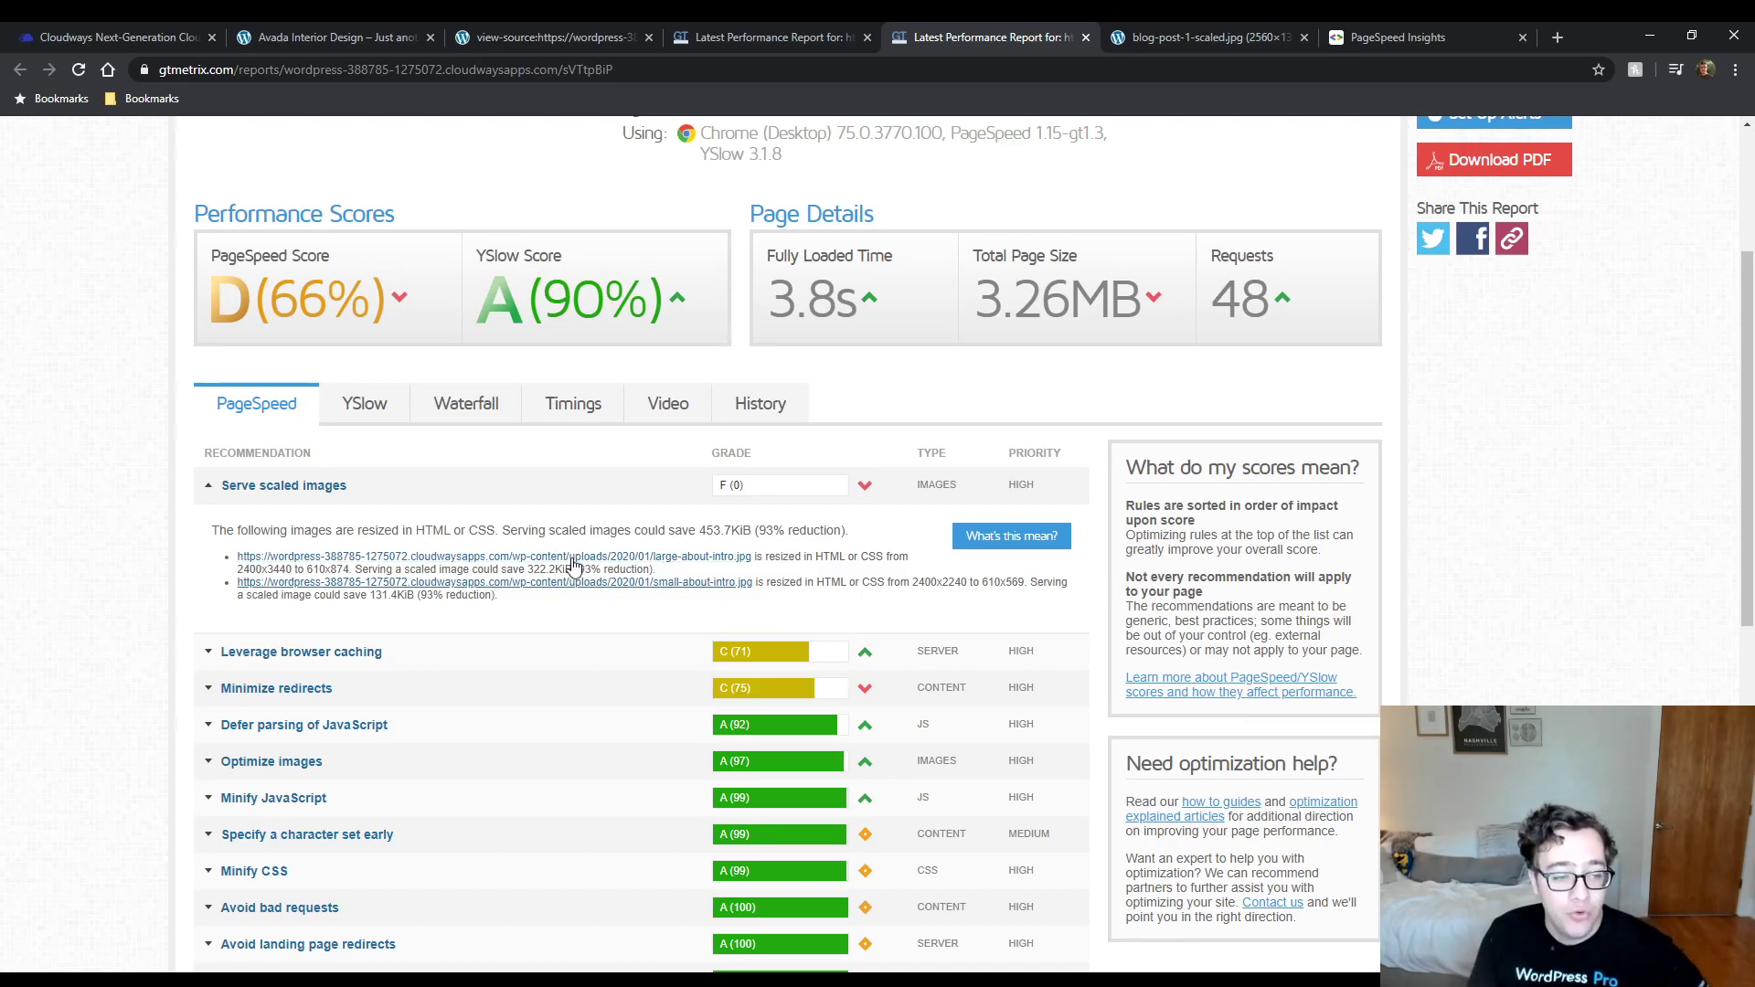
pyautogui.middleClick(621, 584)
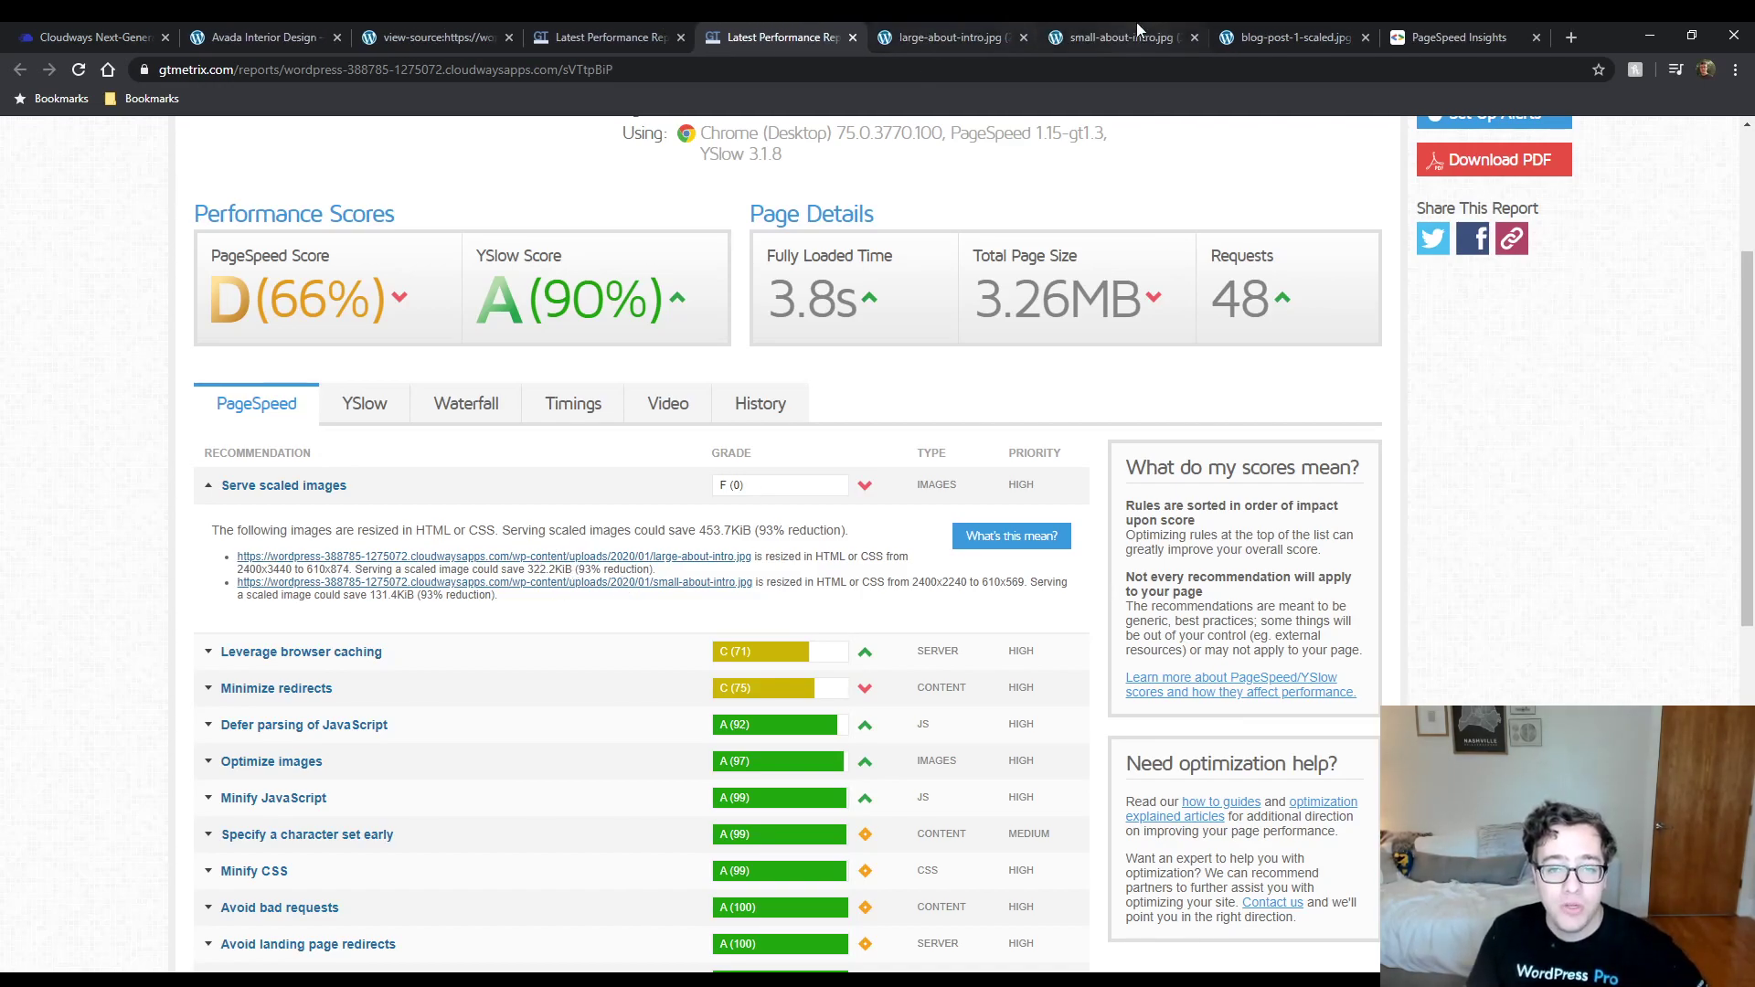
# Load large-about-intro.jpg through i0.wp.com with ?w=610 appended to its address and download the resized image.
pyautogui.click(976, 38)
pyautogui.click(929, 81)
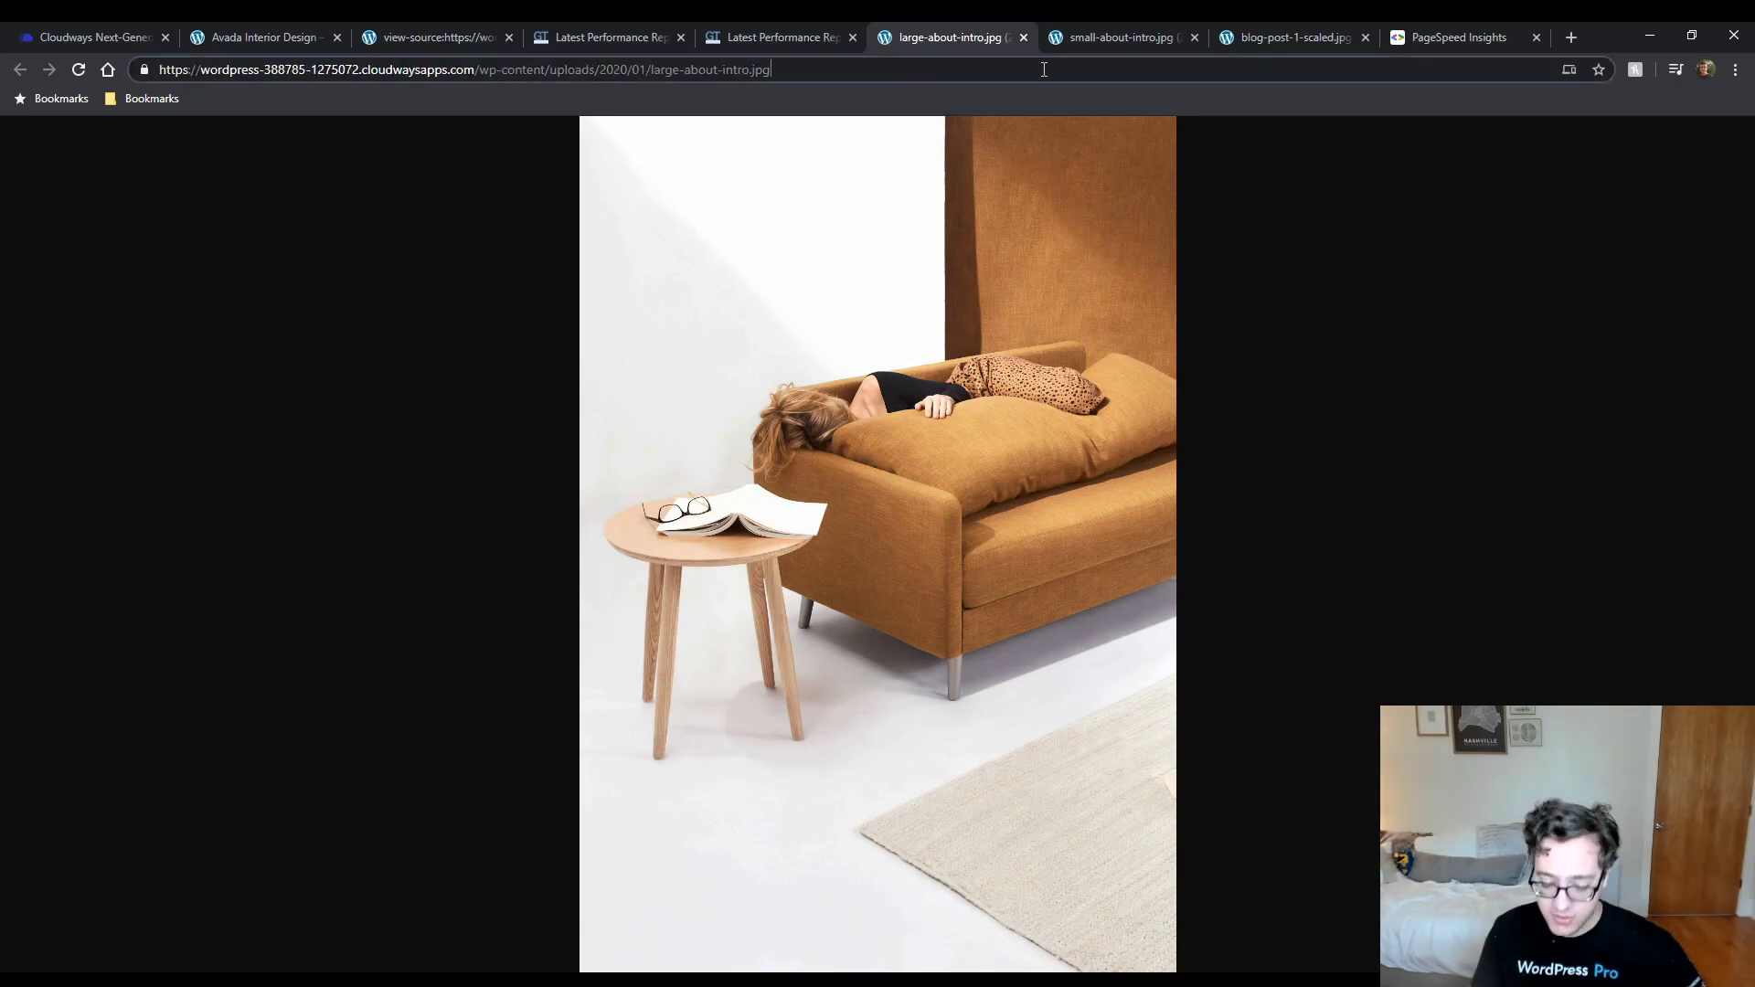
pyautogui.write('?w=')
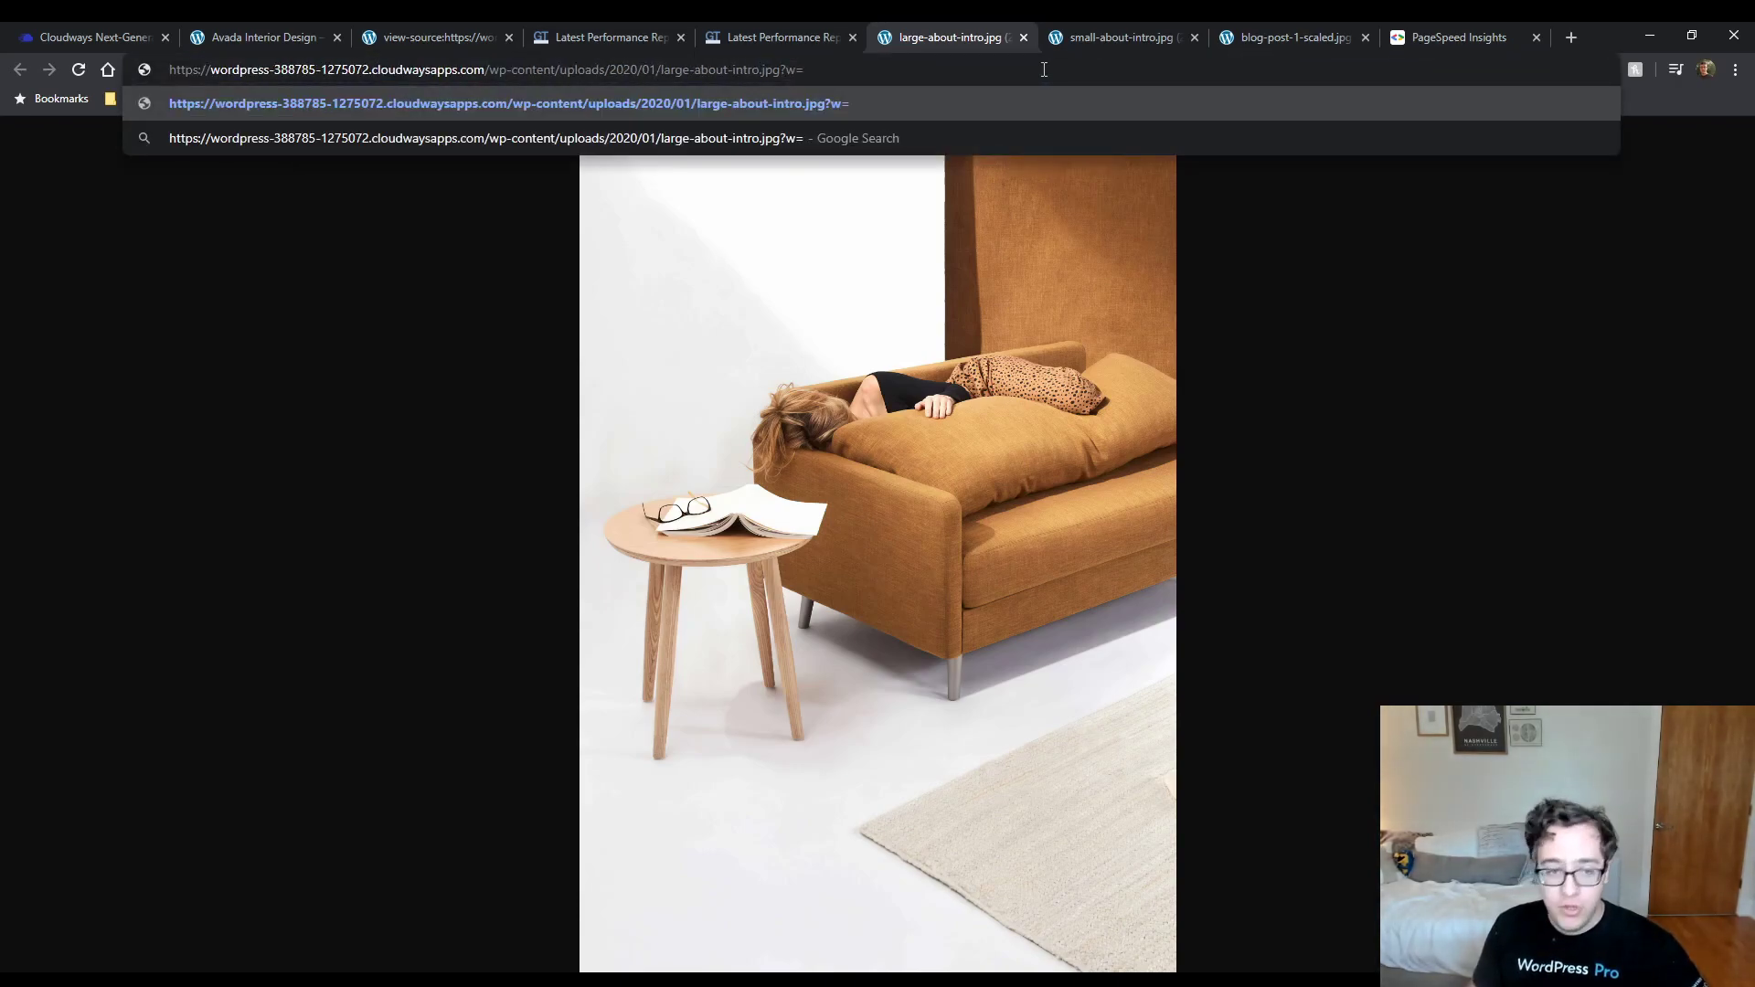
pyautogui.write('610')
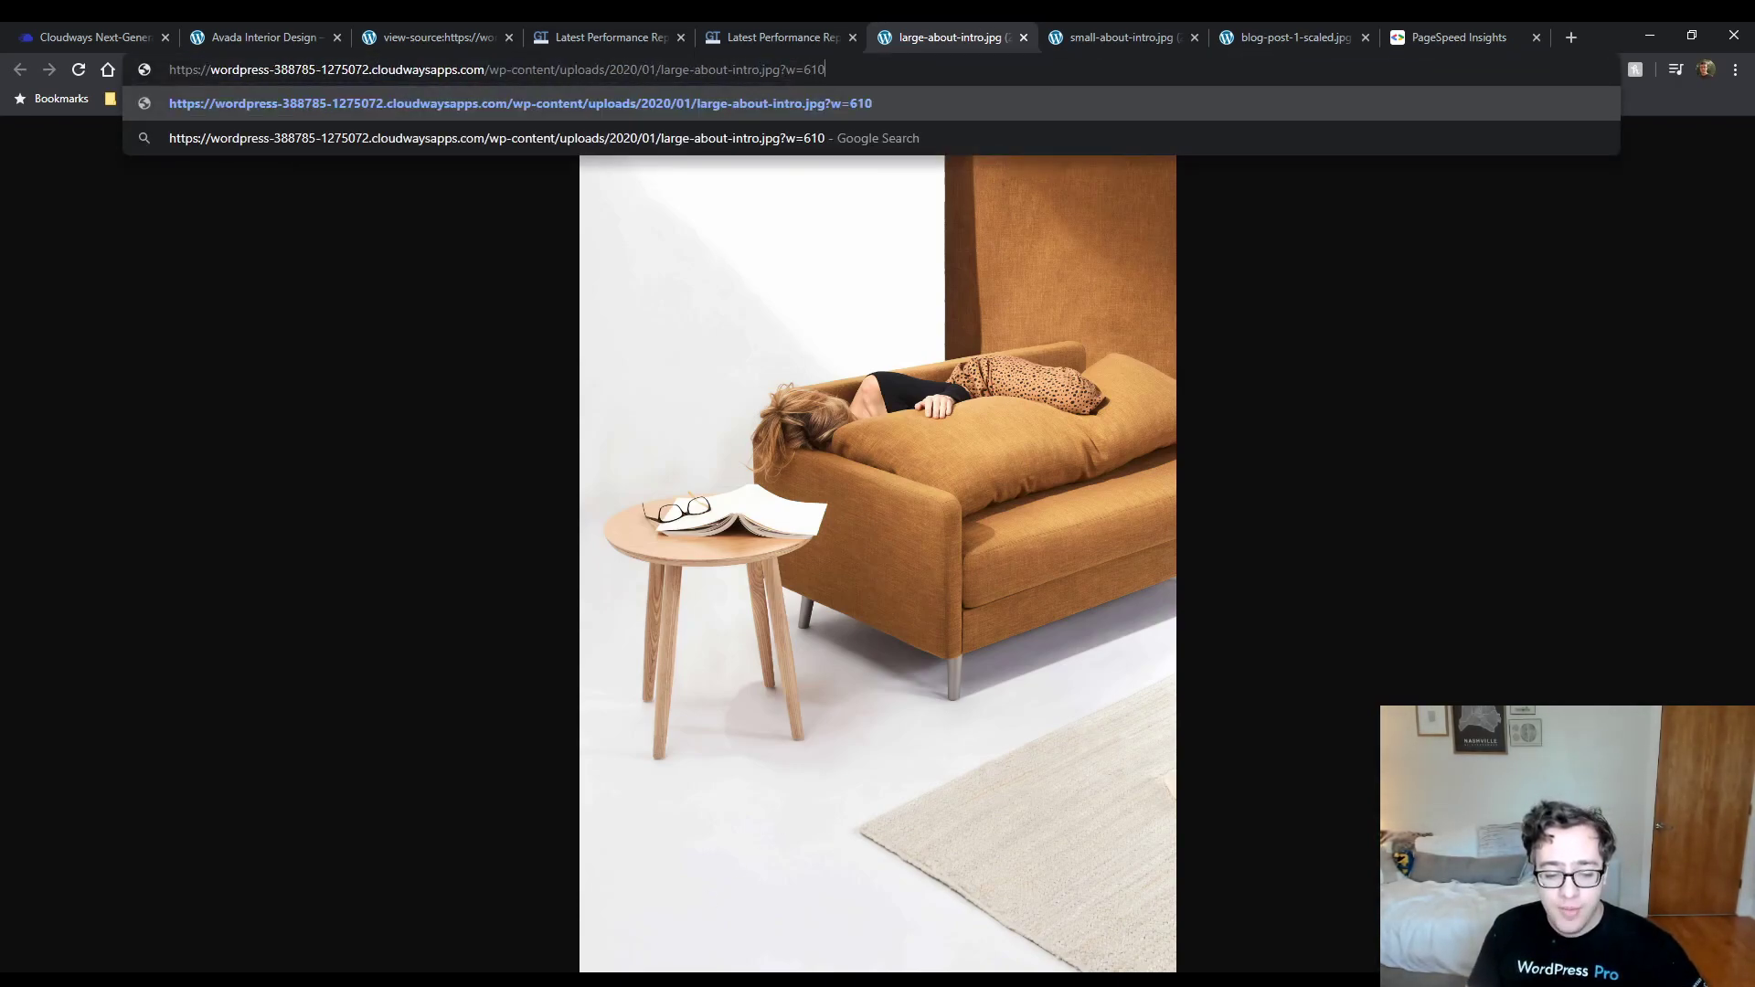
pyautogui.press('Return')
pyautogui.hotkey('alt', 'Tab')
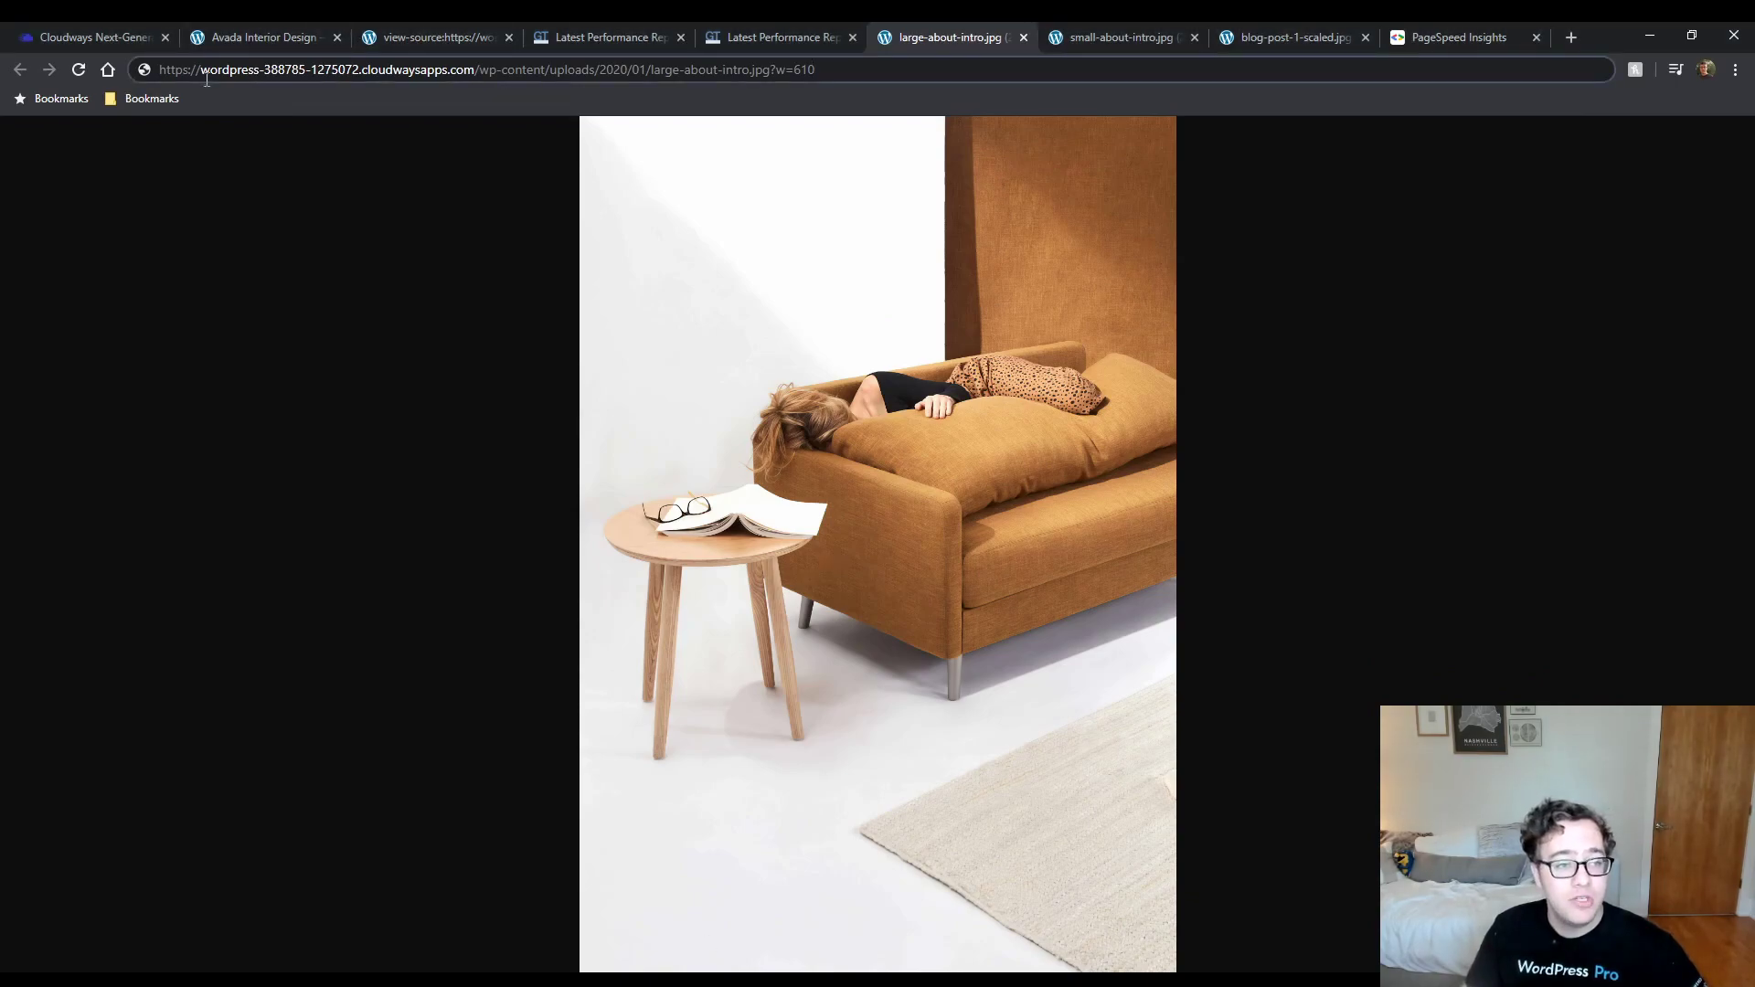
pyautogui.write('i0.wp.com')
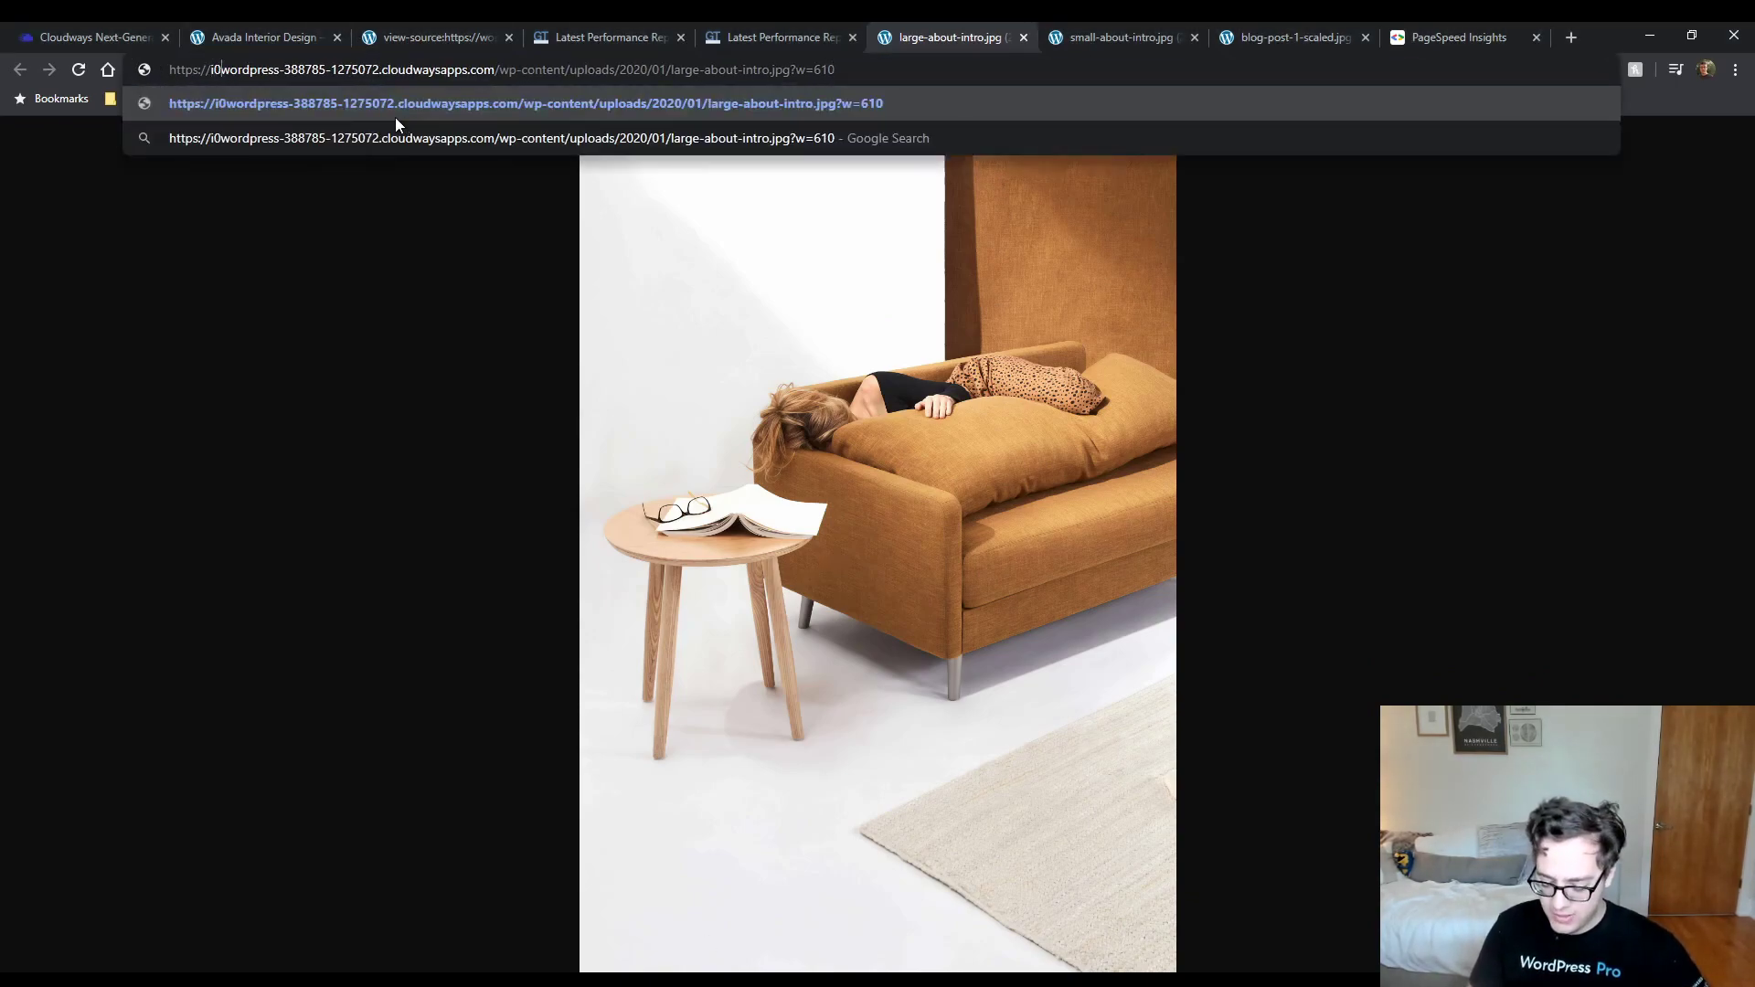
pyautogui.press('Return')
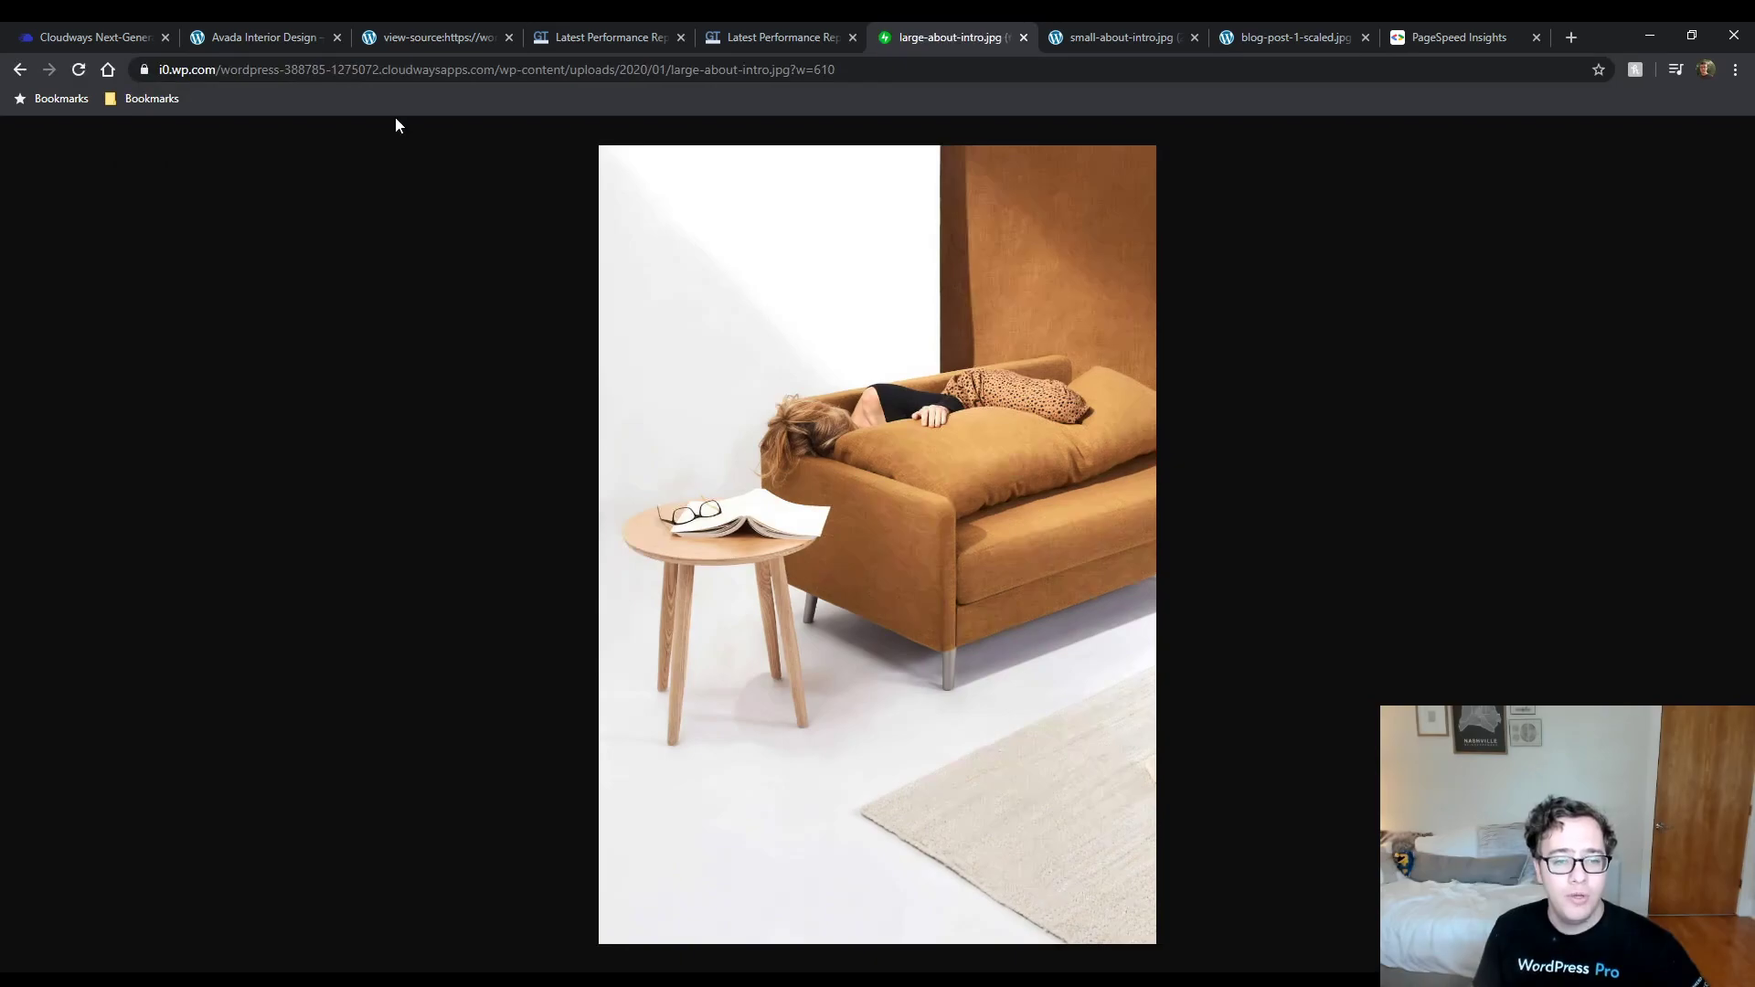
pyautogui.hotkey('alt', 'Tab')
pyautogui.click(468, 457)
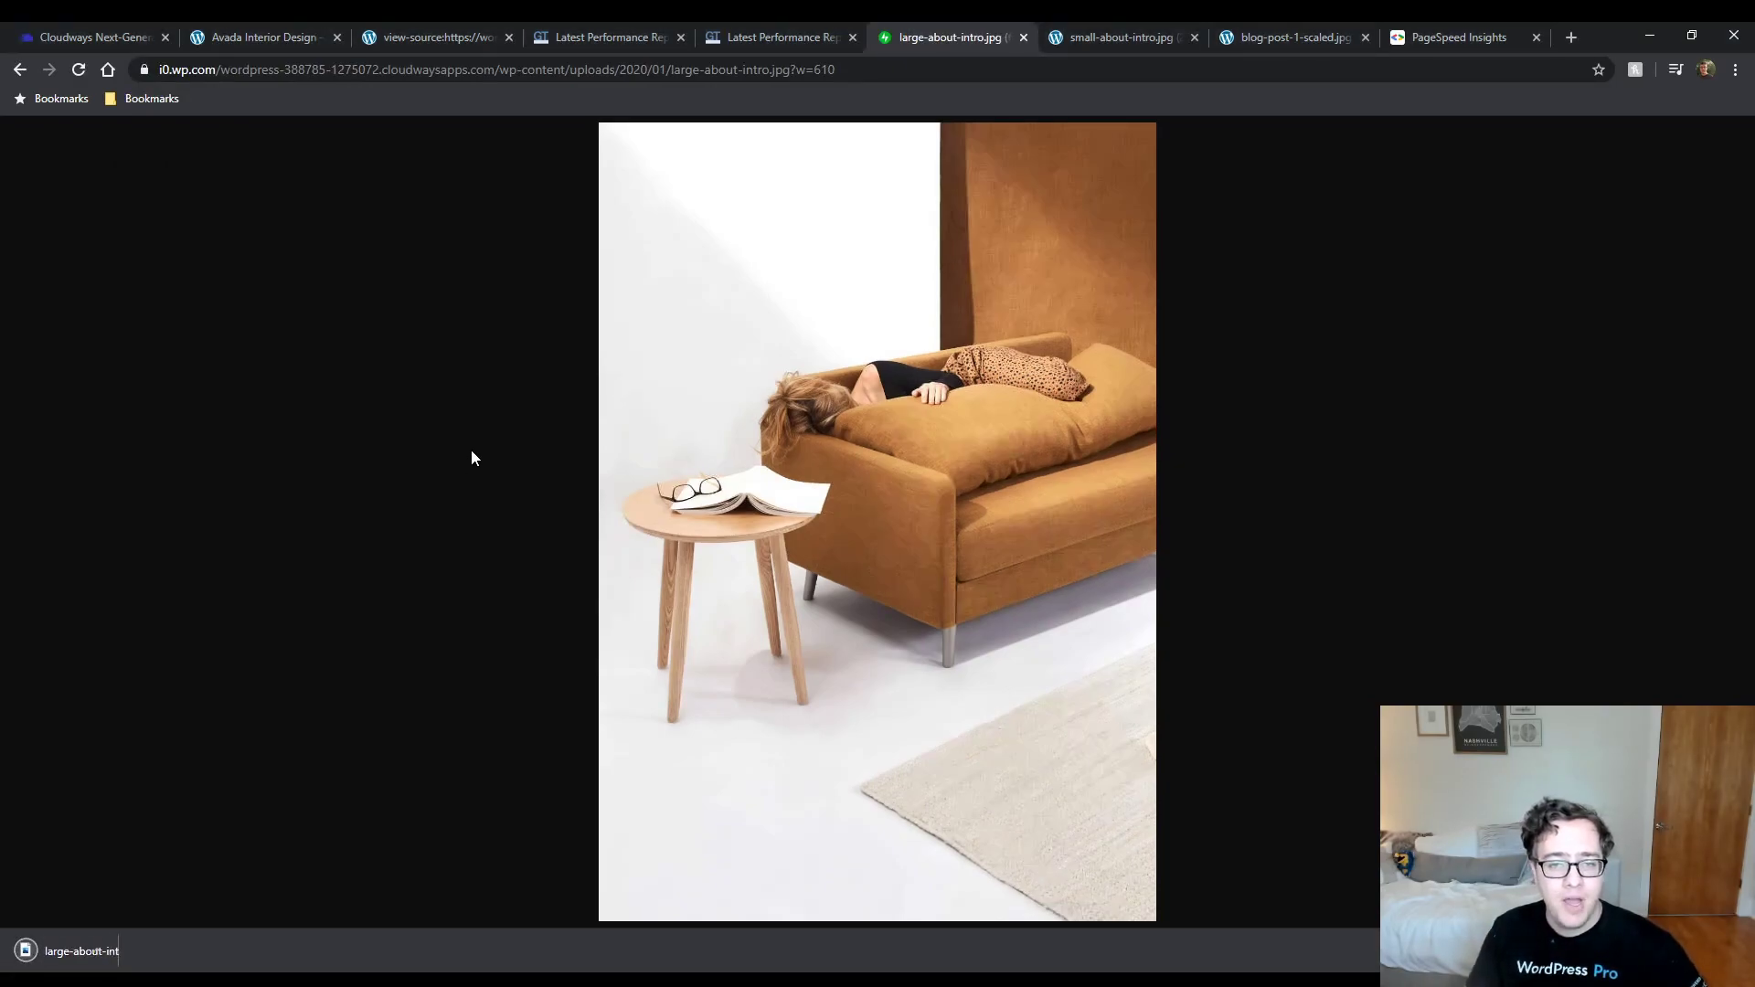
# Open the site's homepage in Fusion Builder Live and view the large-about-intro.jpg and small-about-intro.jpg tabs.
pyautogui.click(298, 37)
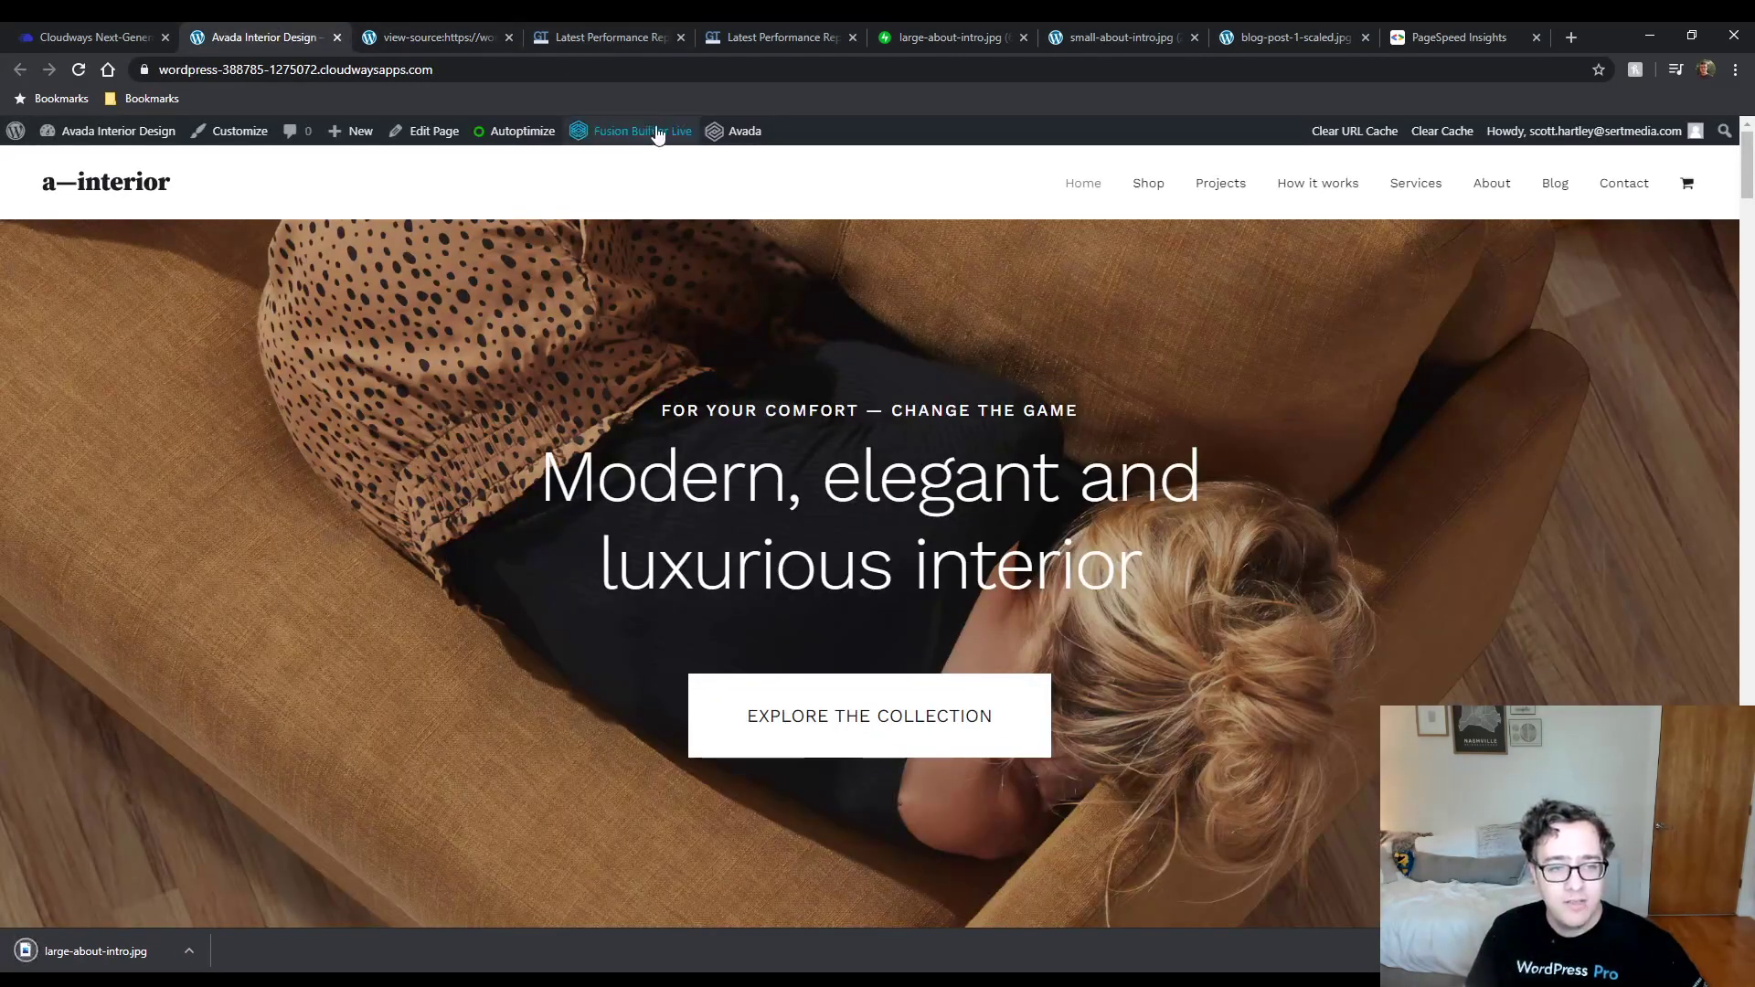
pyautogui.click(631, 131)
pyautogui.click(986, 31)
pyautogui.click(1138, 33)
pyautogui.click(965, 33)
pyautogui.click(1115, 39)
pyautogui.click(969, 44)
pyautogui.click(1115, 36)
# Load small-about-intro.jpg through i0.wp.com with ?w=610 appended to its address and download the resized image.
pyautogui.click(1115, 71)
pyautogui.write('?w')
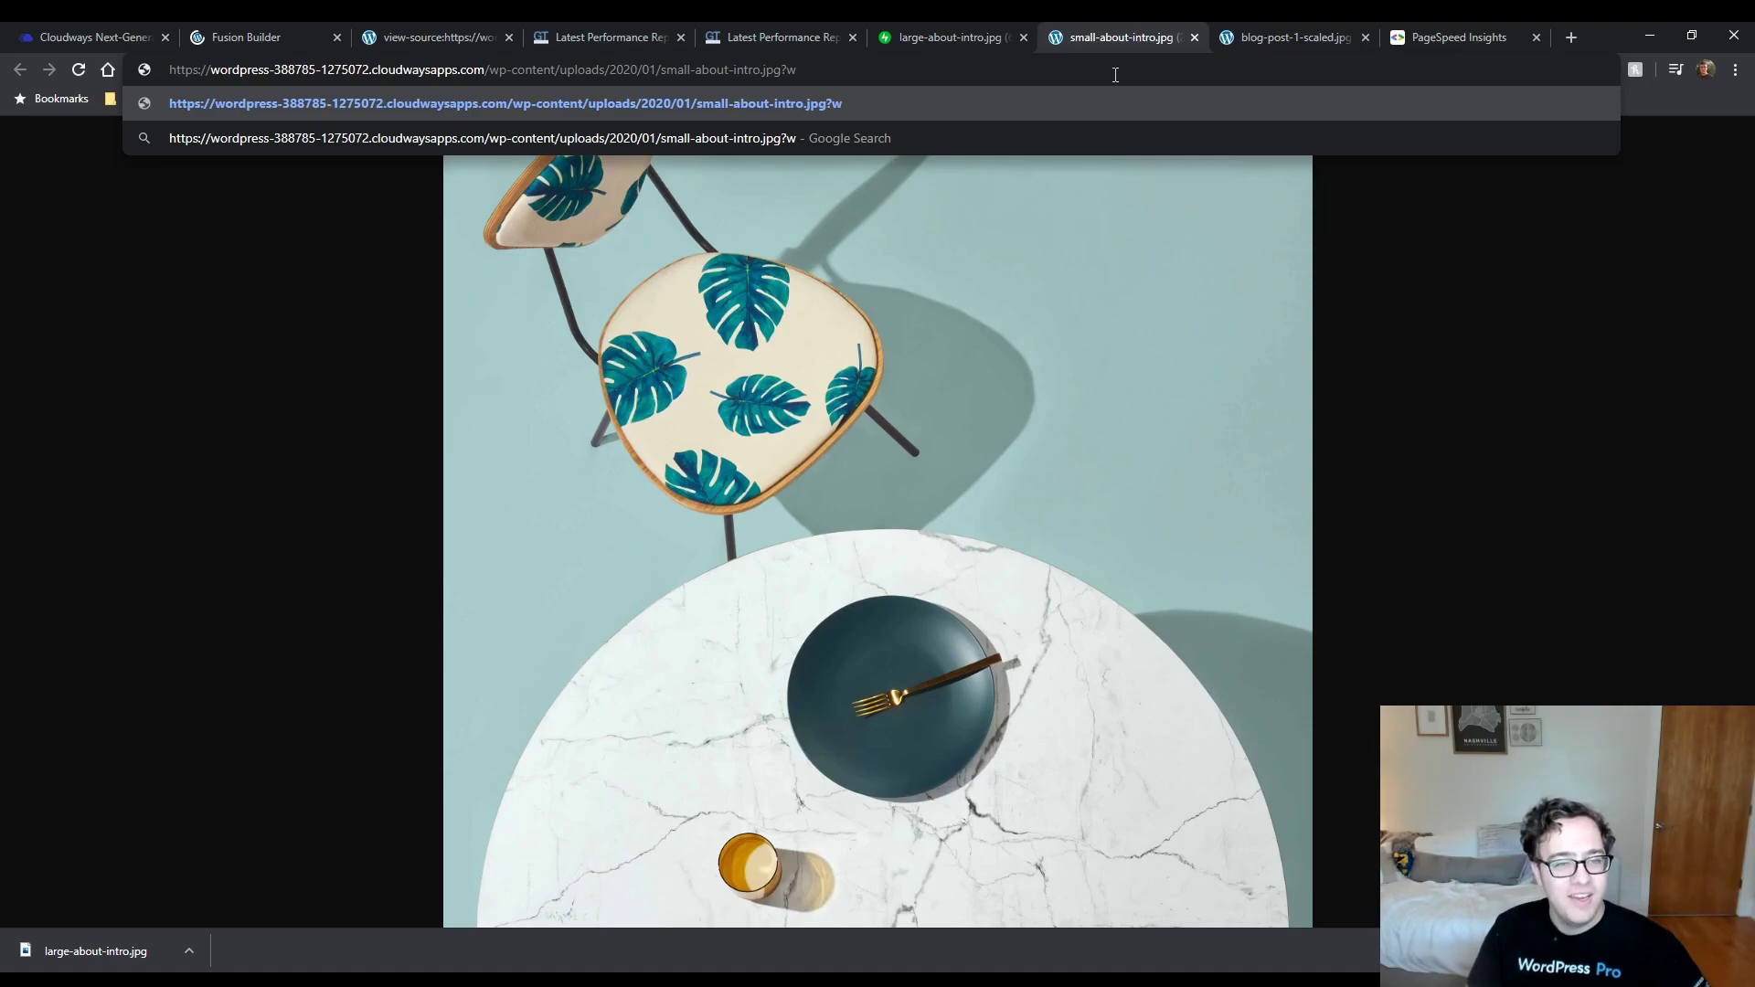
pyautogui.write('=610')
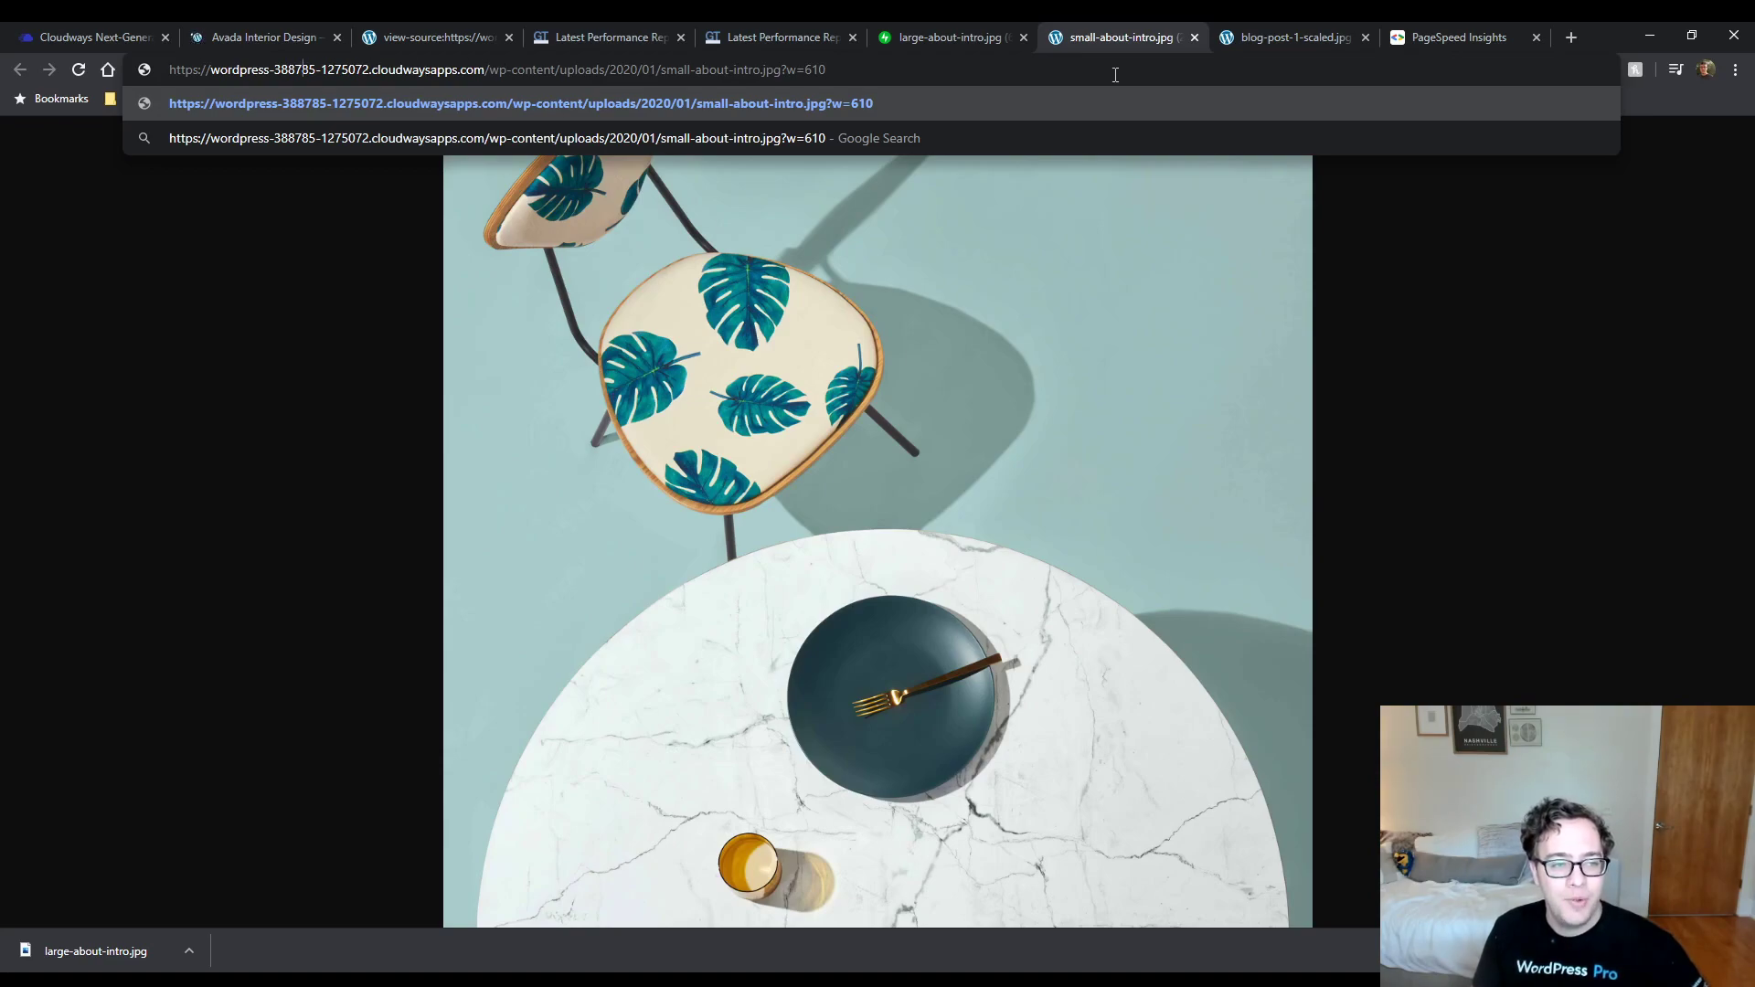
pyautogui.write('i0.wp.com')
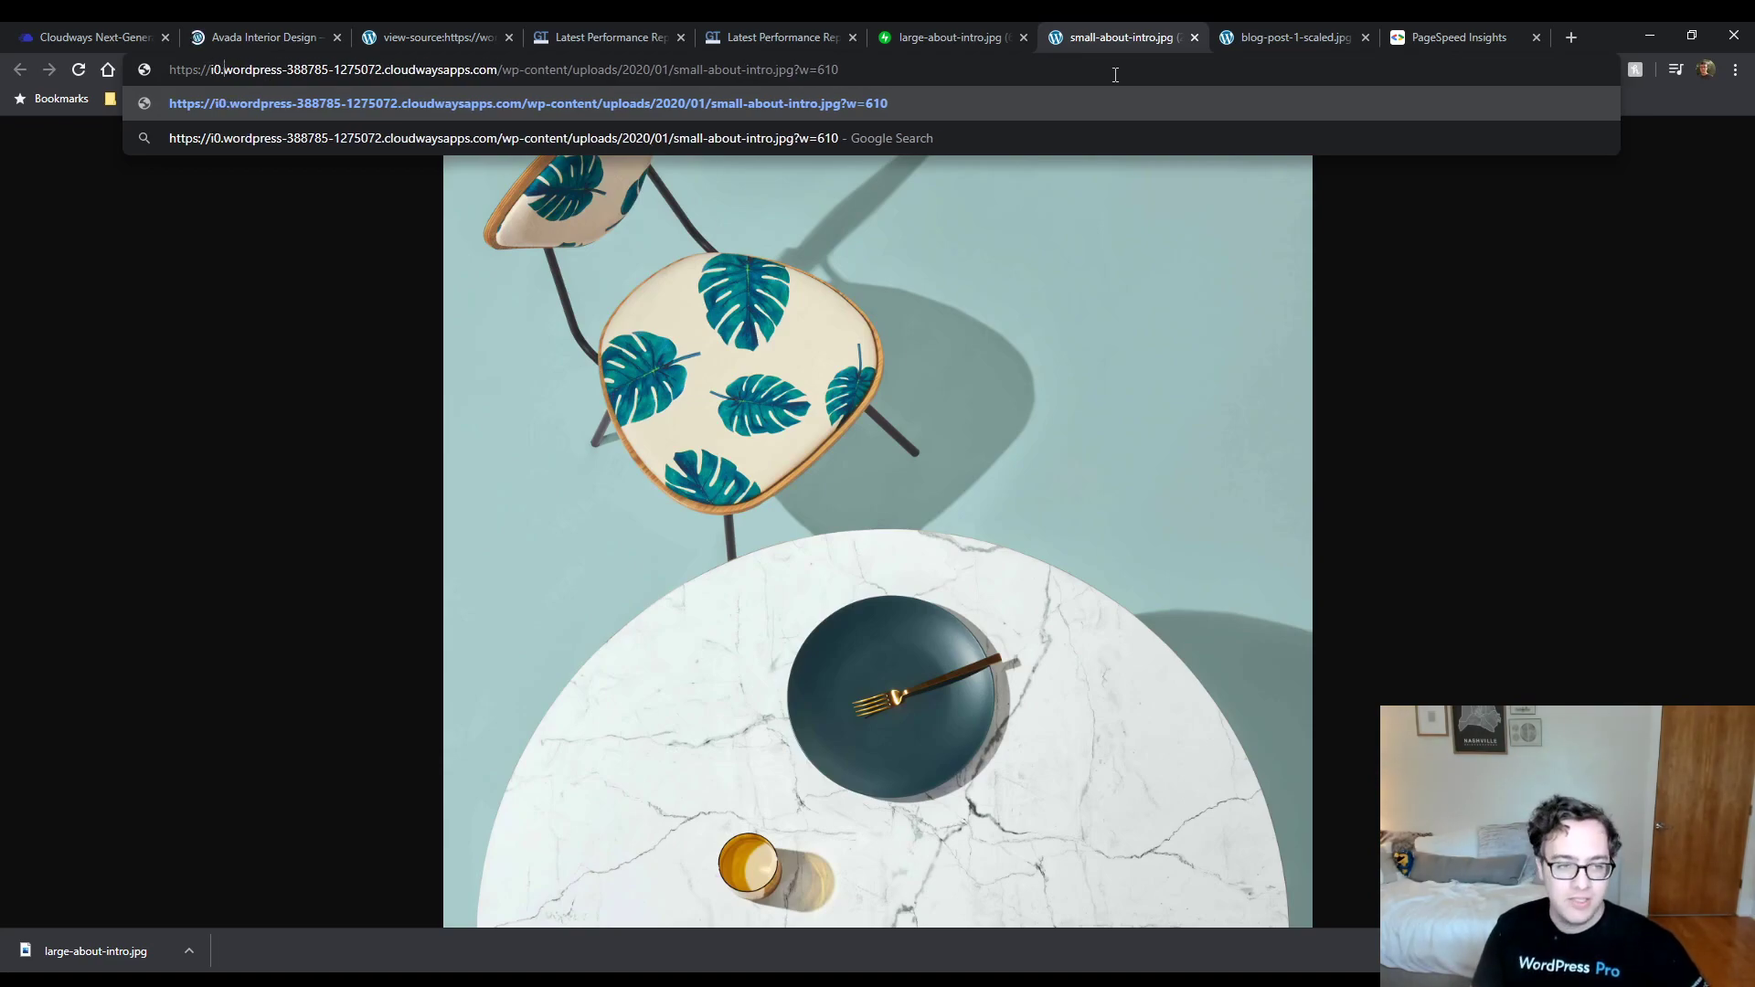
pyautogui.press('Return')
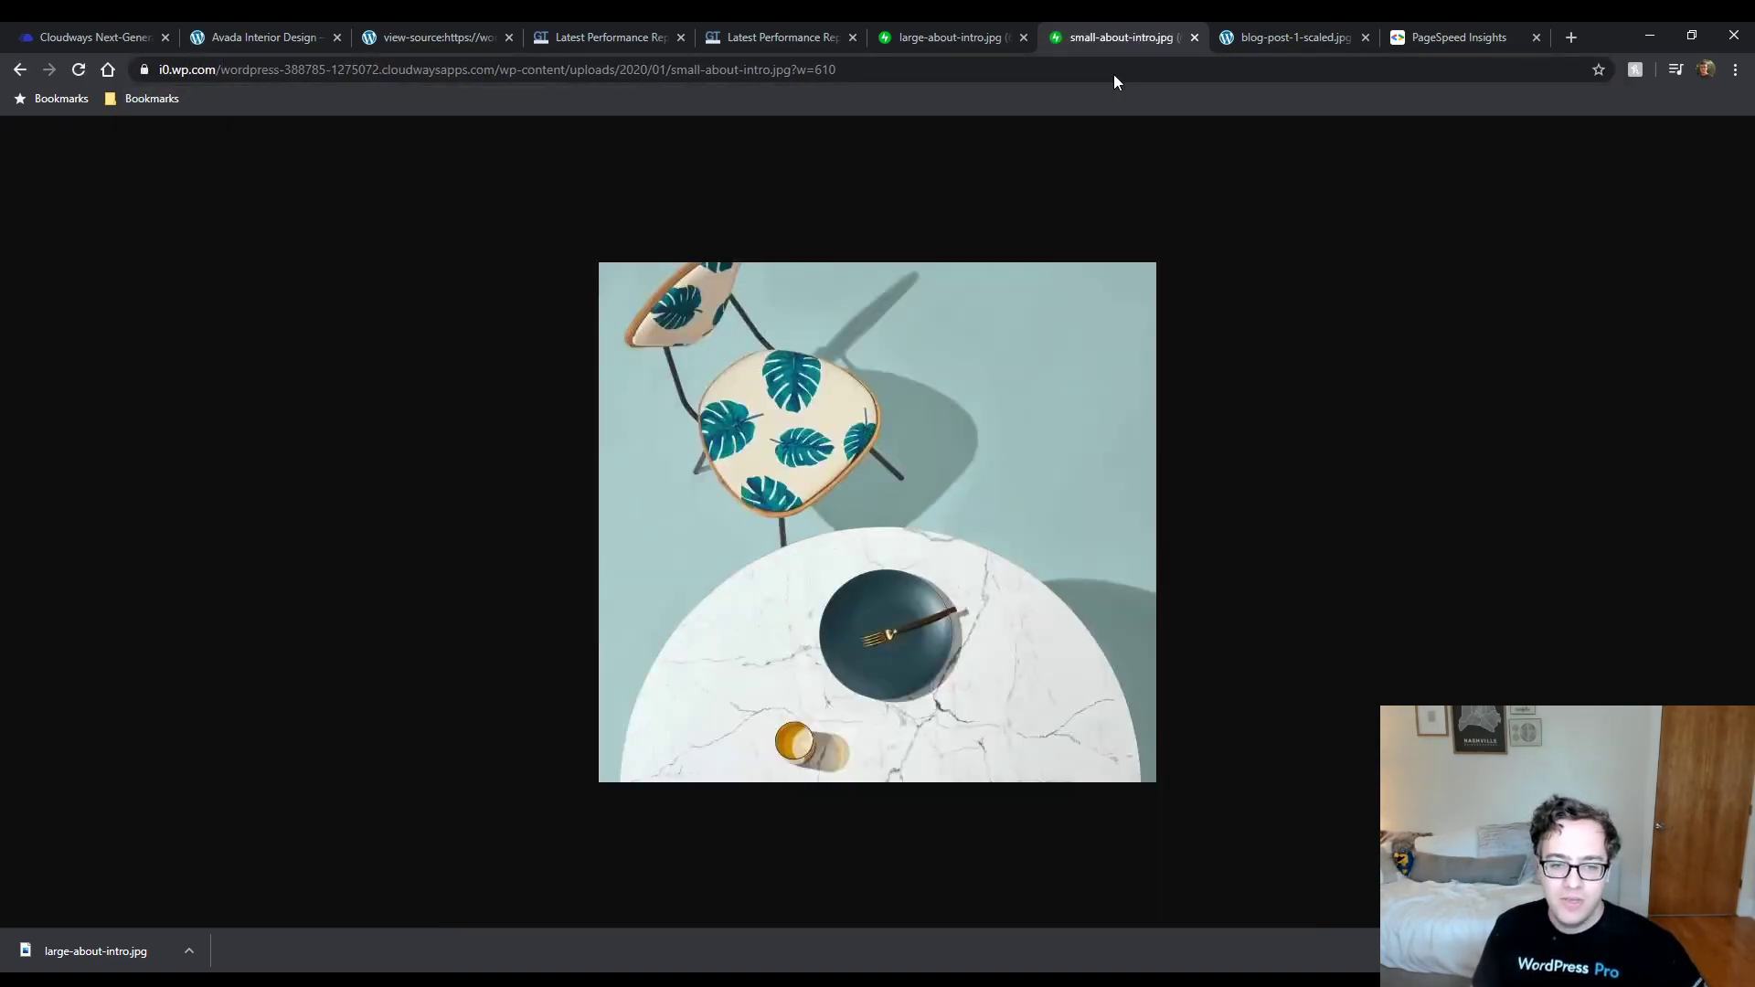
# Edit the homepage's chair-and-table image element in Fusion Builder Live and remove its current image.
pyautogui.click(231, 35)
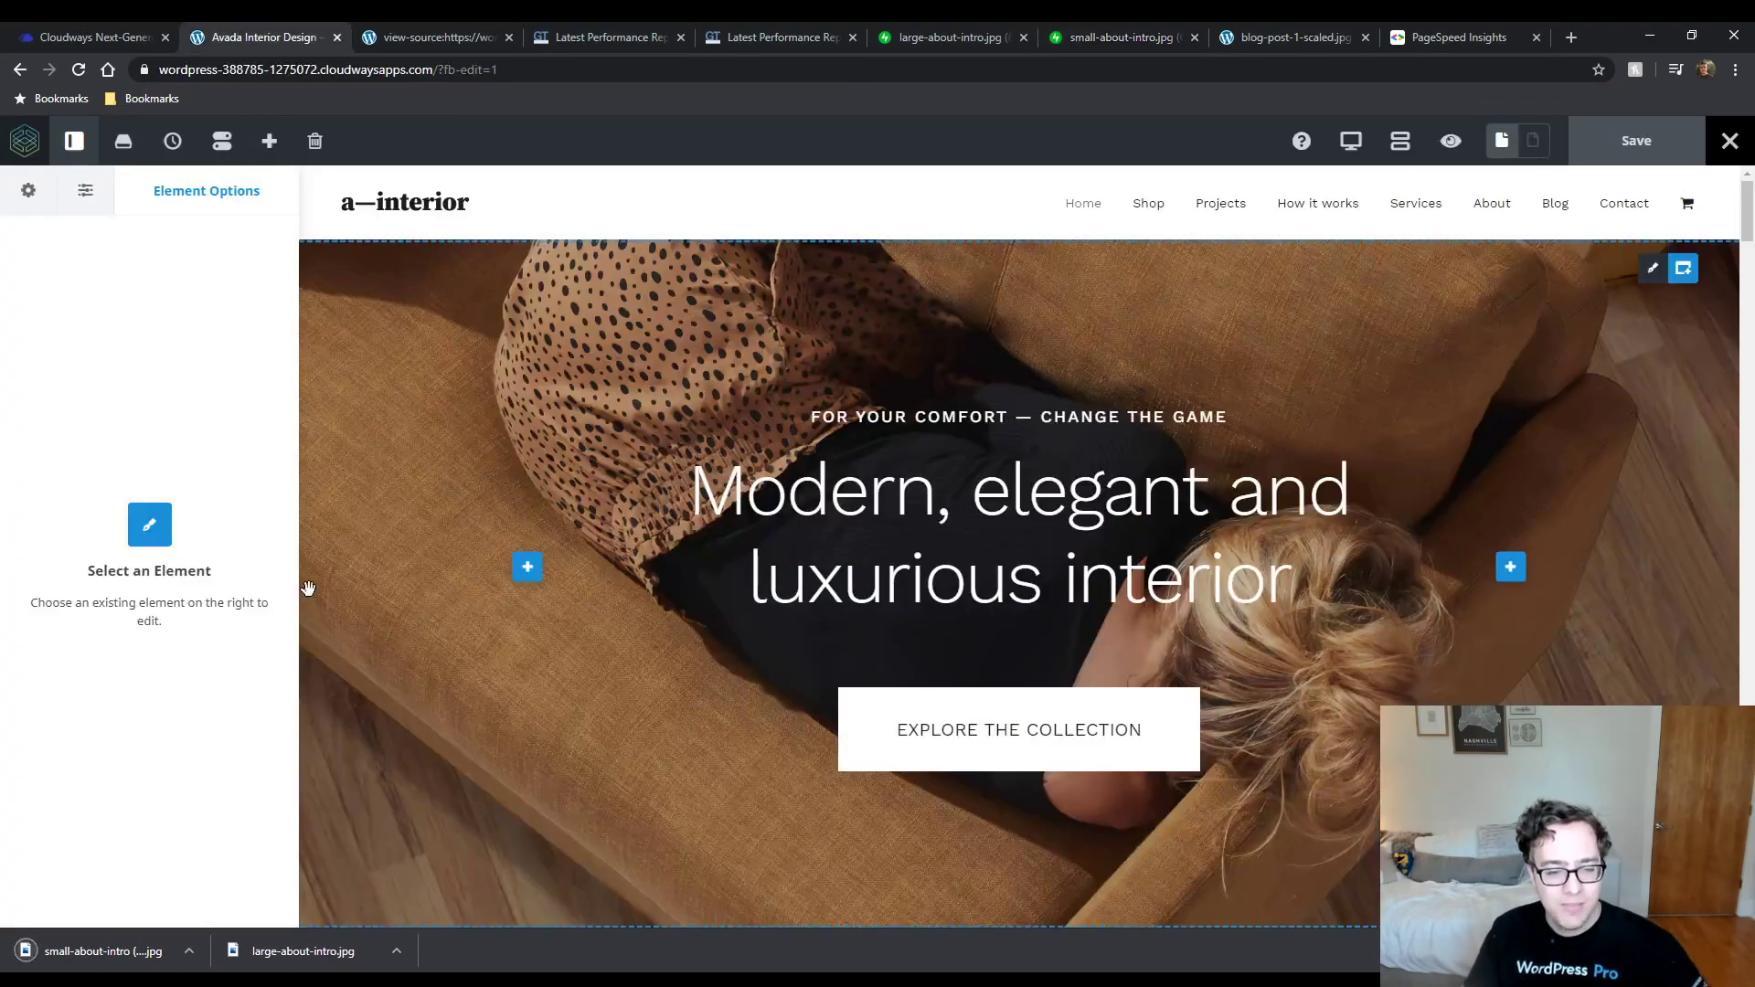
pyautogui.scroll(-7, 760, 522)
pyautogui.scroll(-5, 795, 594)
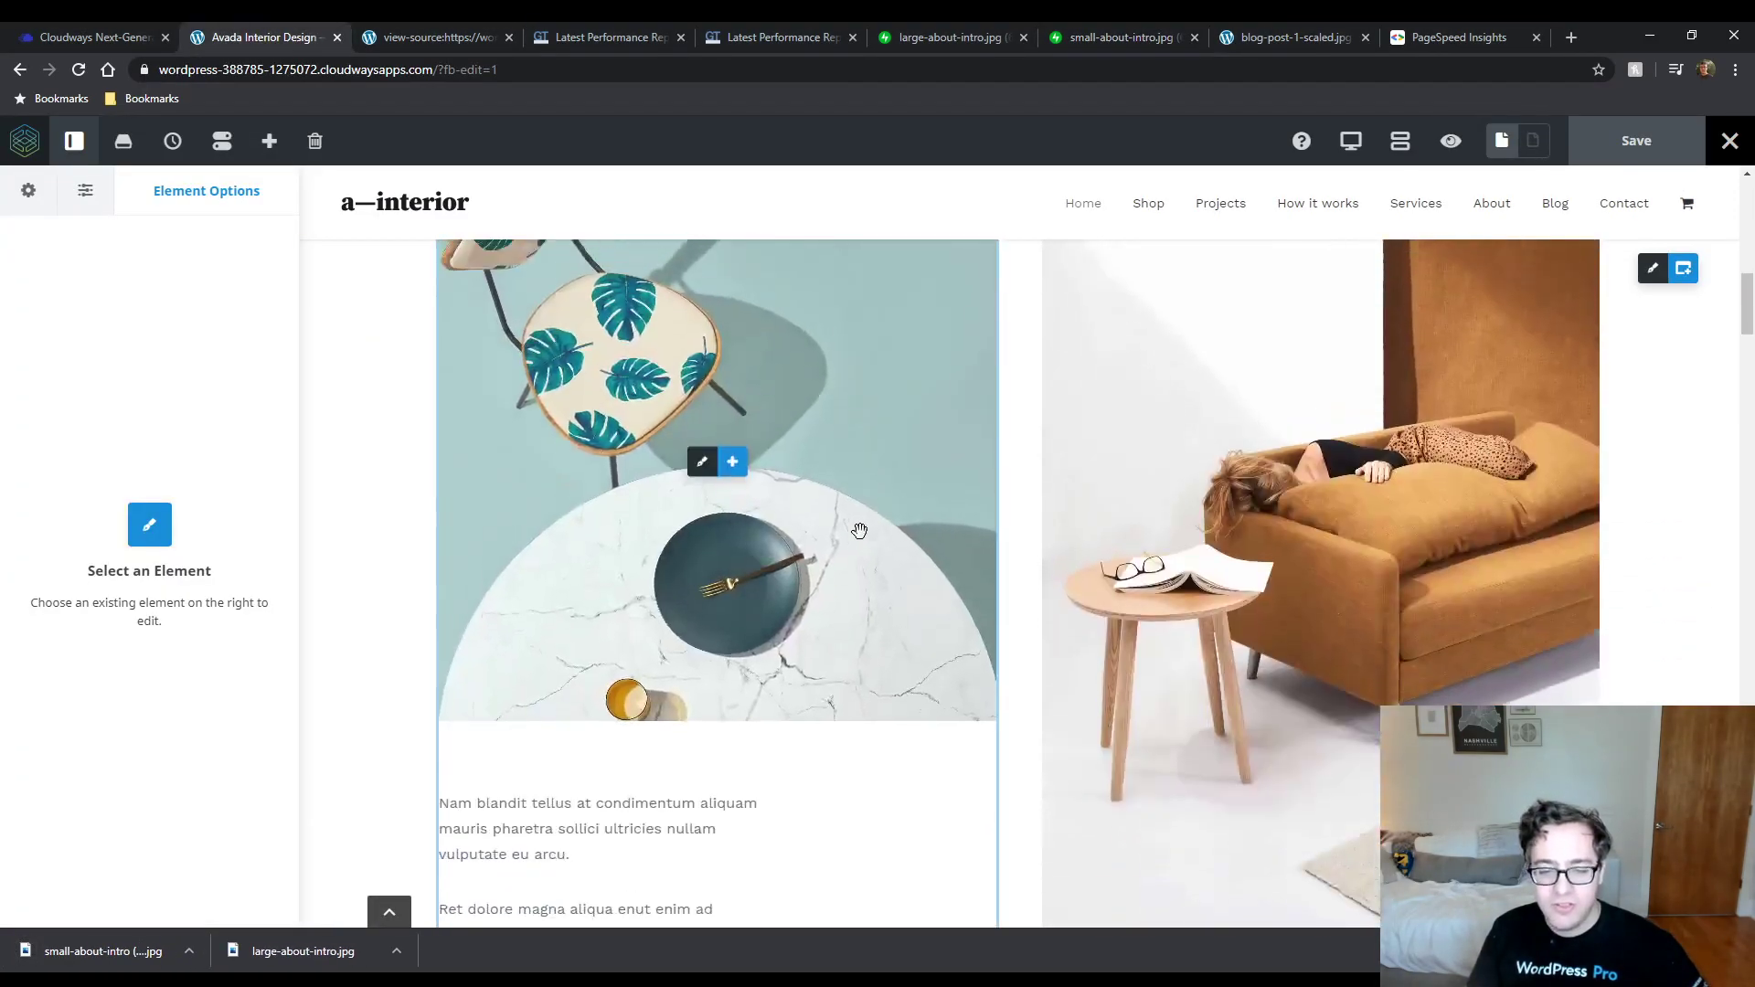
pyautogui.scroll(3, 813, 536)
pyautogui.rightClick(631, 535)
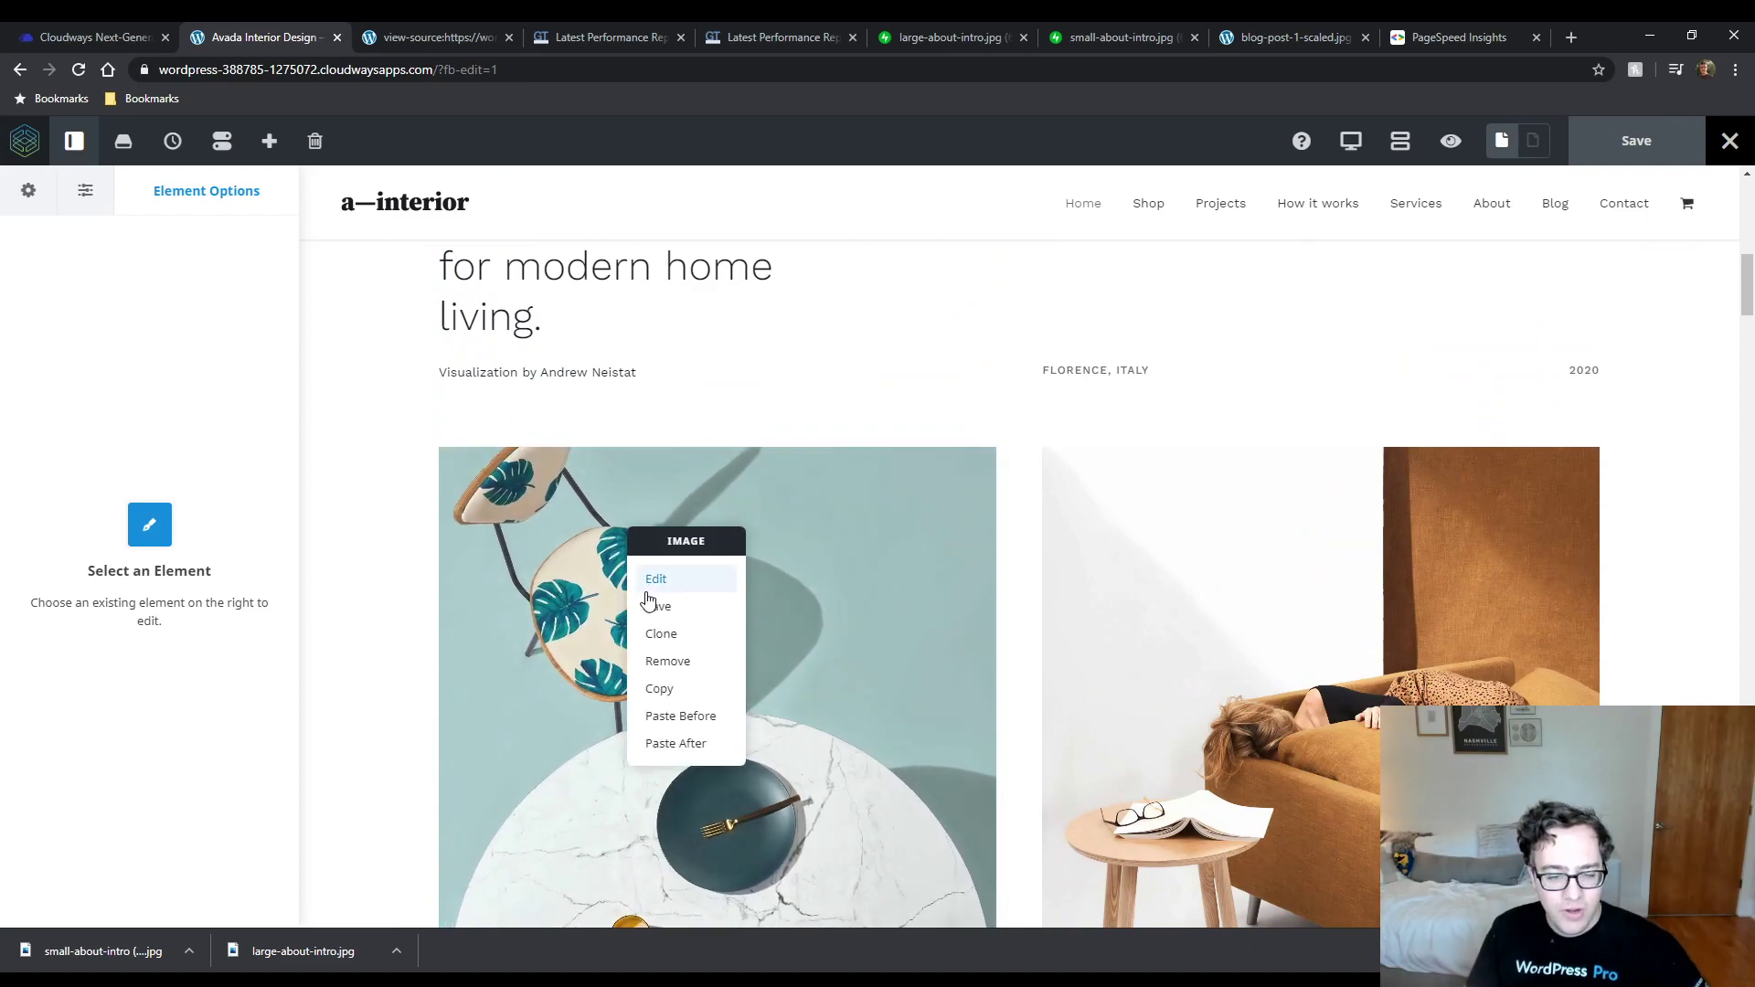
pyautogui.click(657, 578)
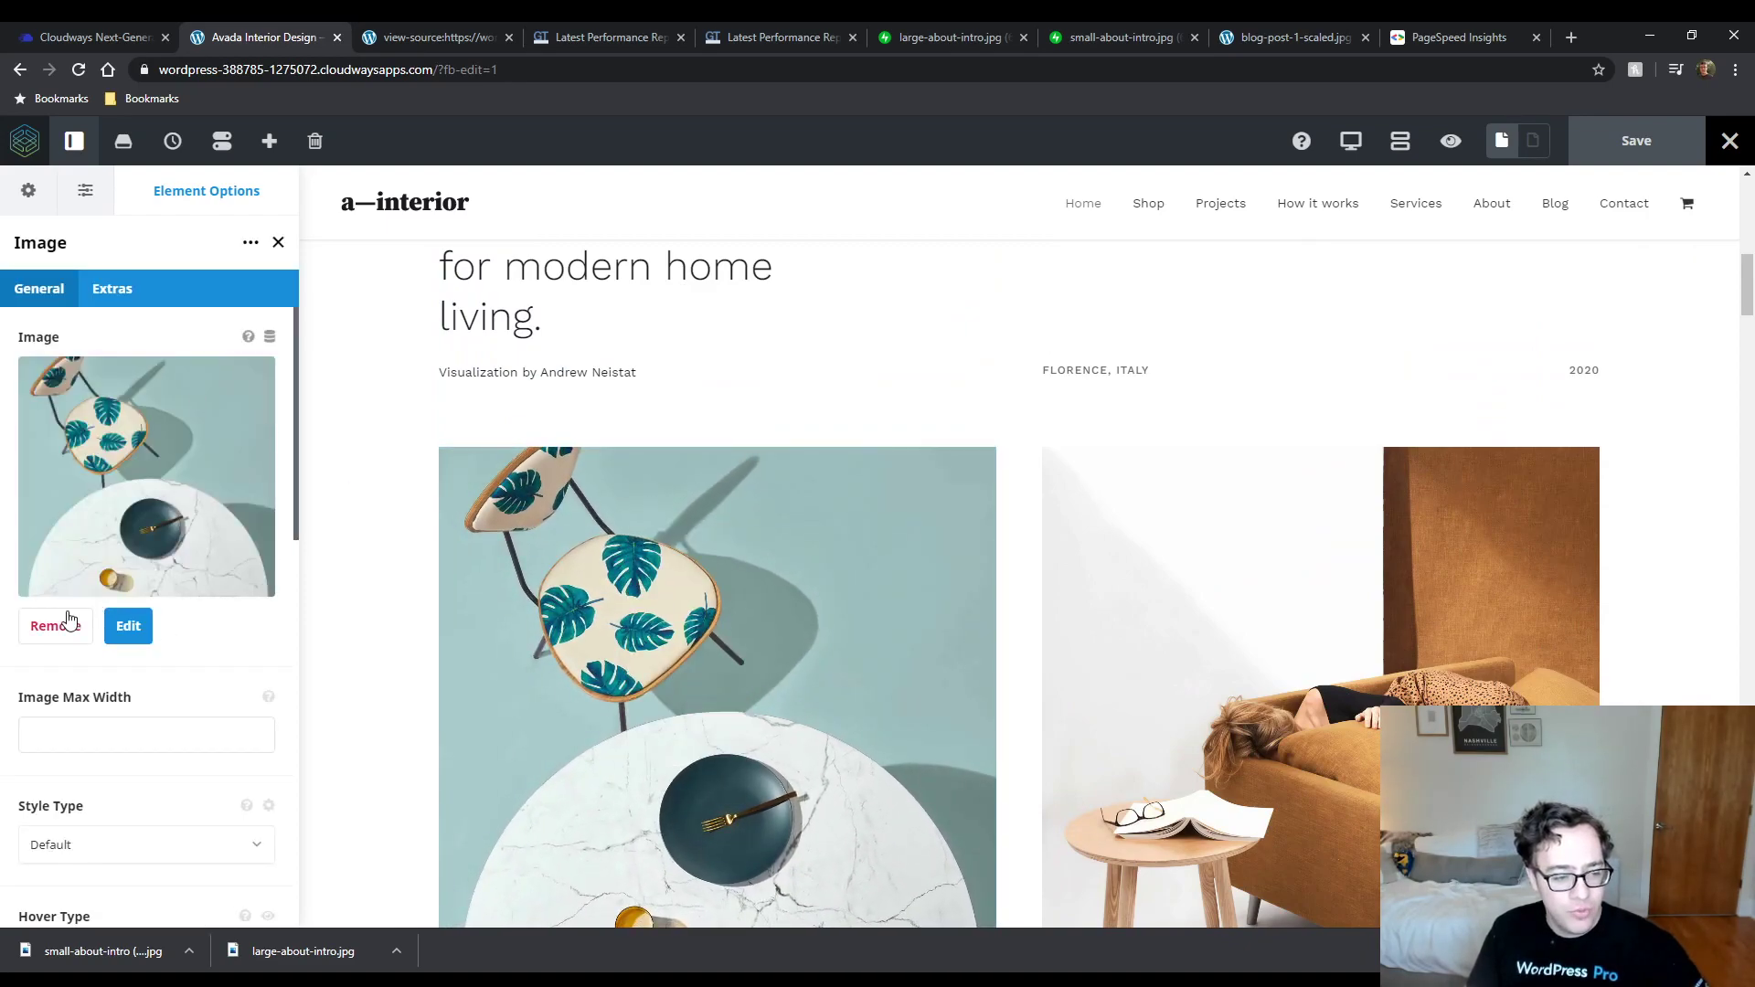
pyautogui.click(64, 620)
# Upload the downloaded small-about-intro image to the media library and insert it into the chair-and-table image element.
pyautogui.click(148, 432)
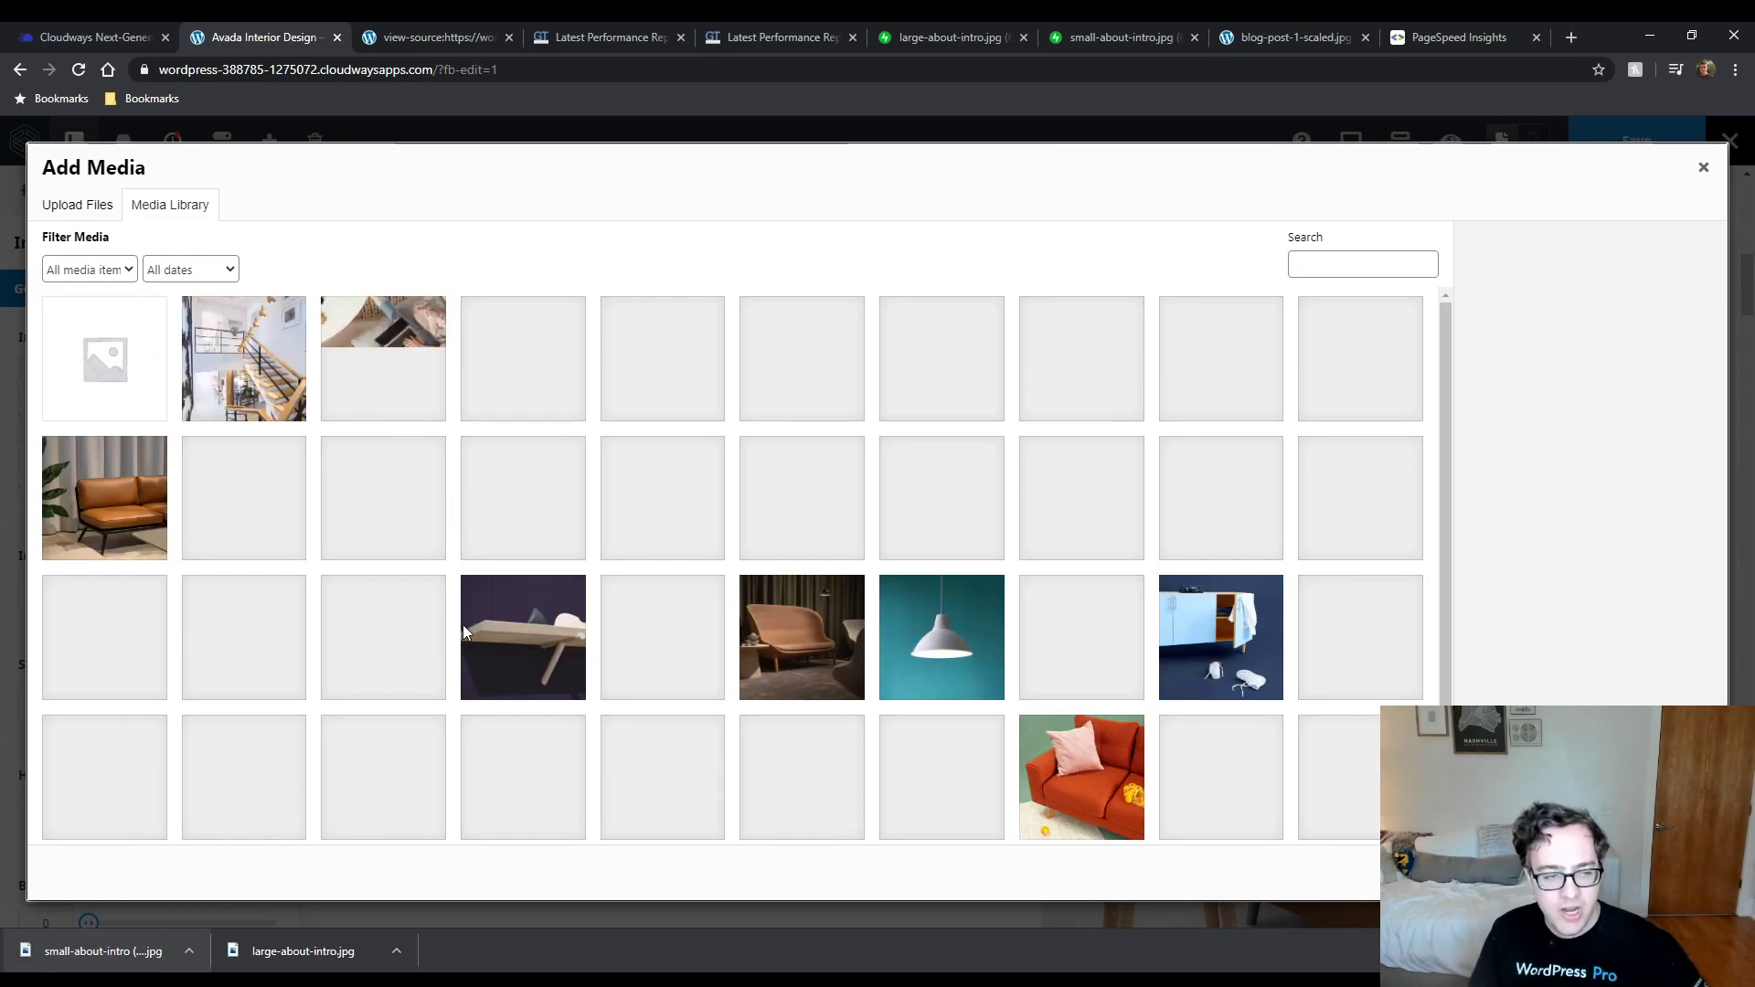
pyautogui.moveTo(463, 629); pyautogui.dragTo(272, 813)
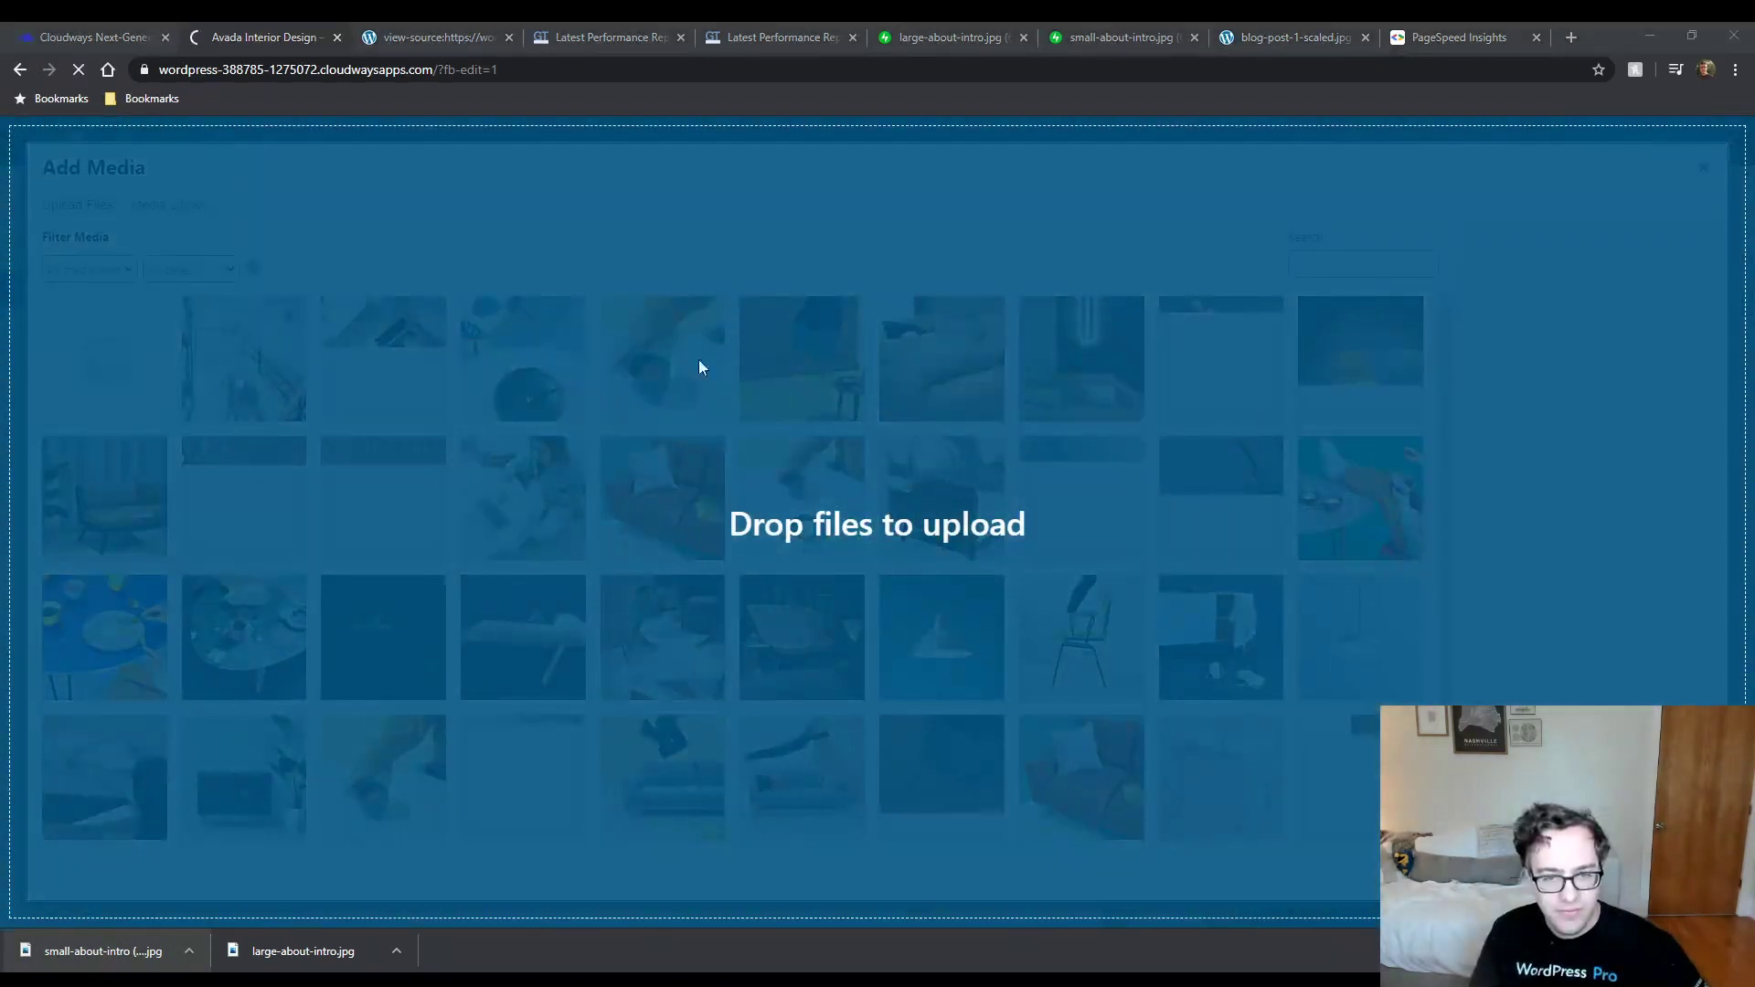
pyautogui.click(883, 332)
pyautogui.moveTo(106, 949); pyautogui.dragTo(618, 618)
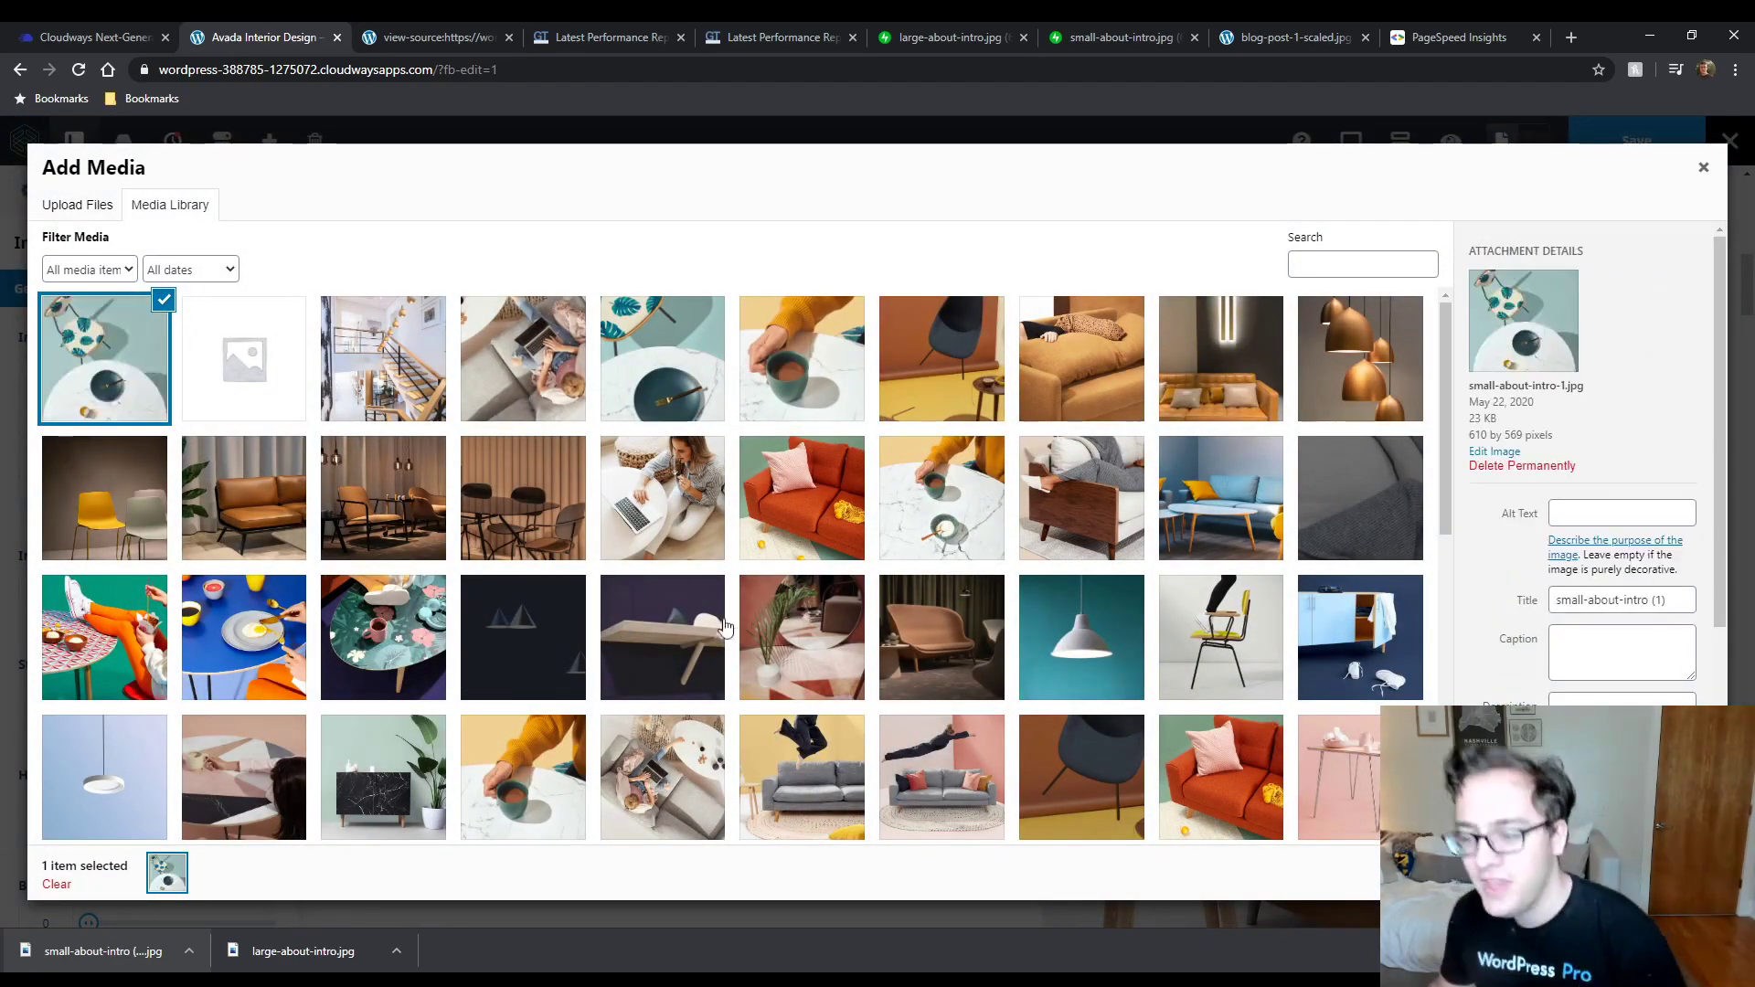
pyautogui.scroll(-4, 1581, 457)
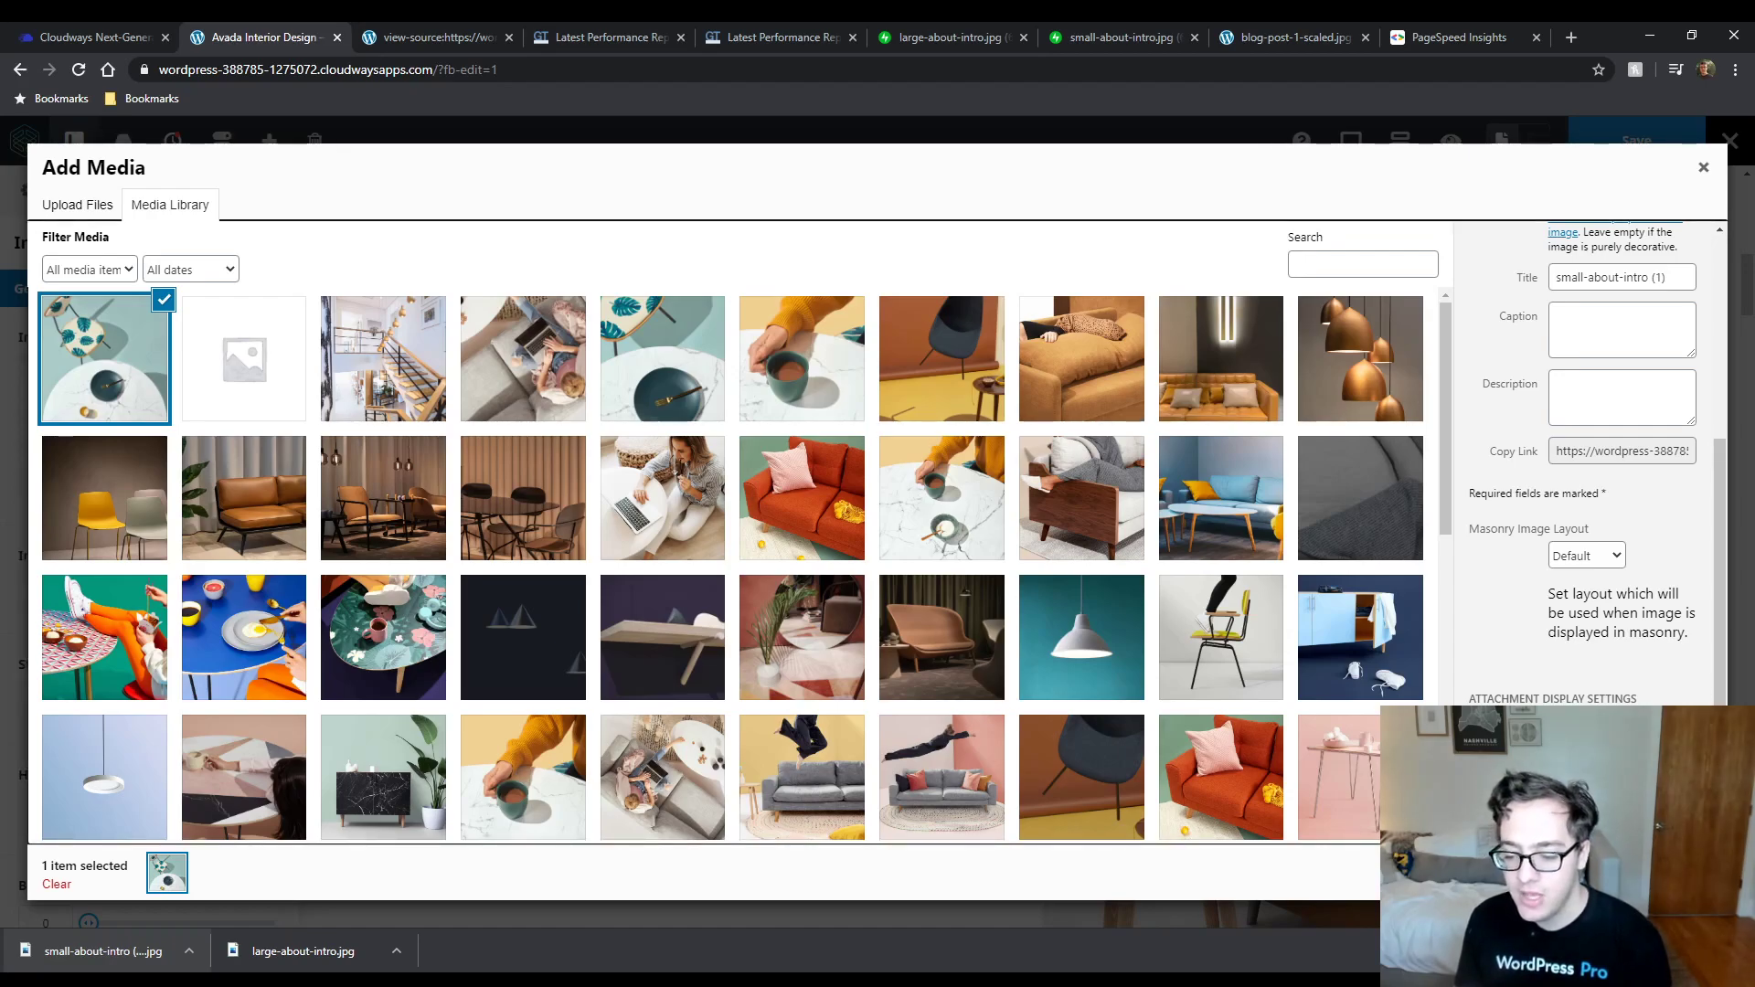
pyautogui.click(1666, 873)
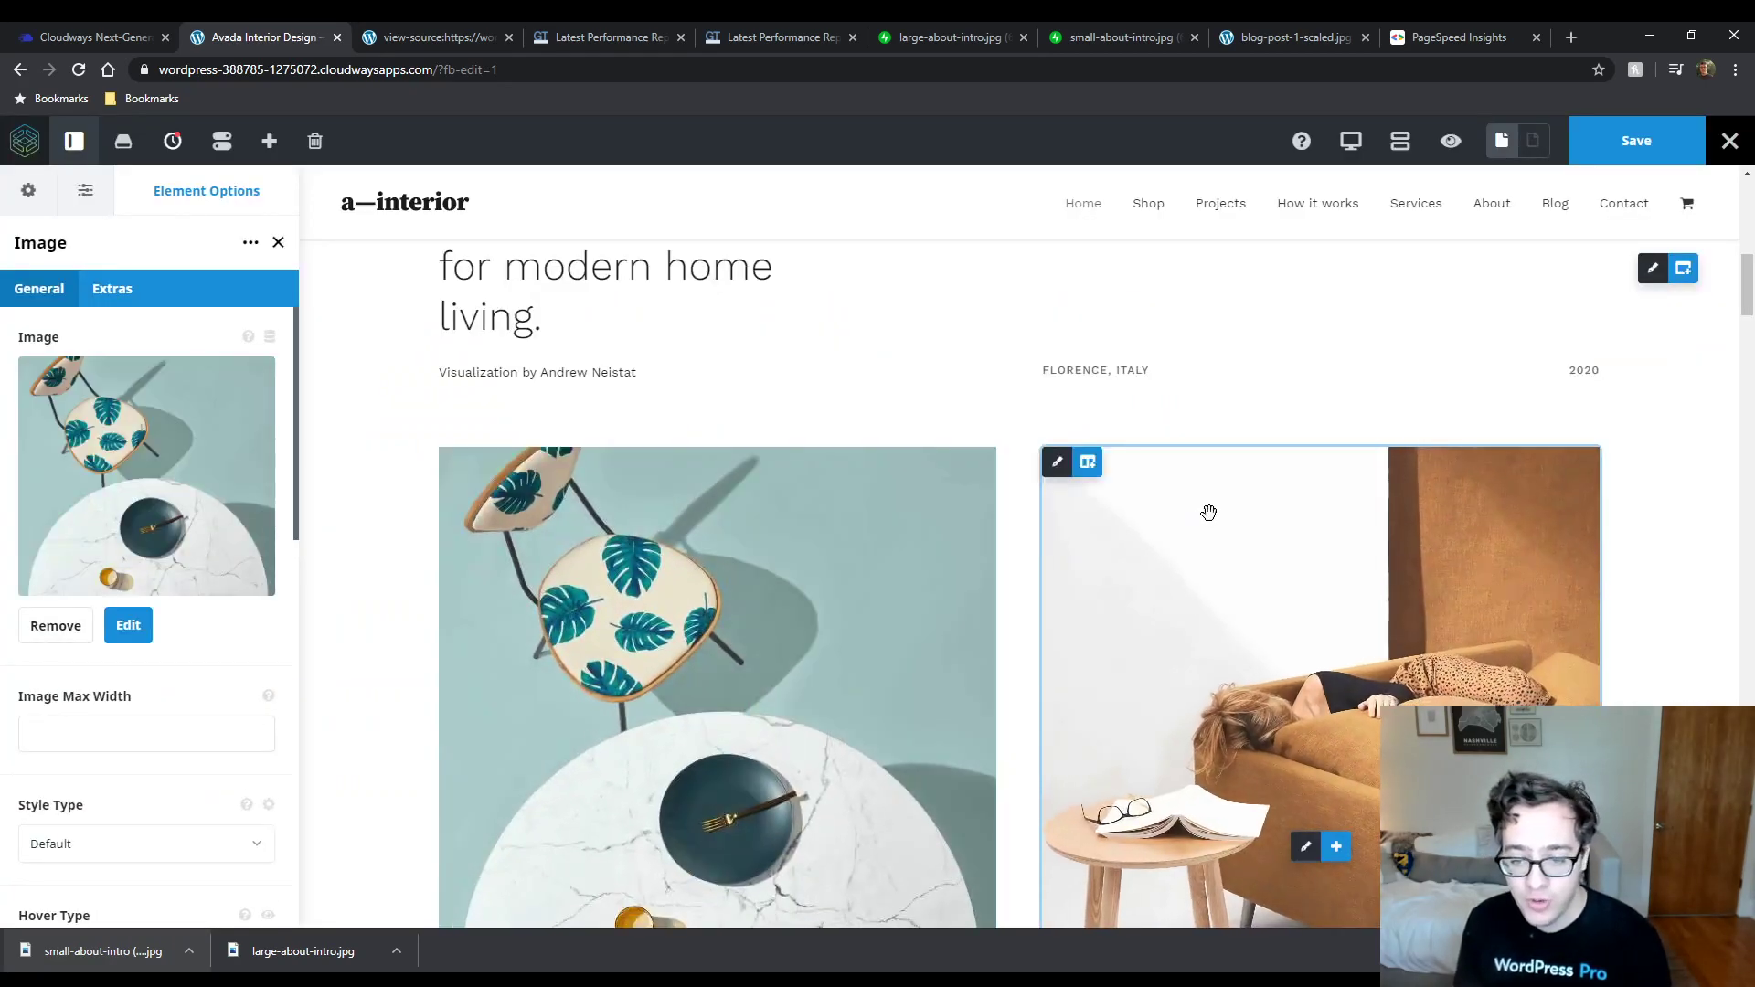
# Replace the homepage's sofa image with the downloaded 610-pixel-wide large-about-intro.jpg and save the page.
pyautogui.rightClick(1203, 510)
pyautogui.click(1232, 566)
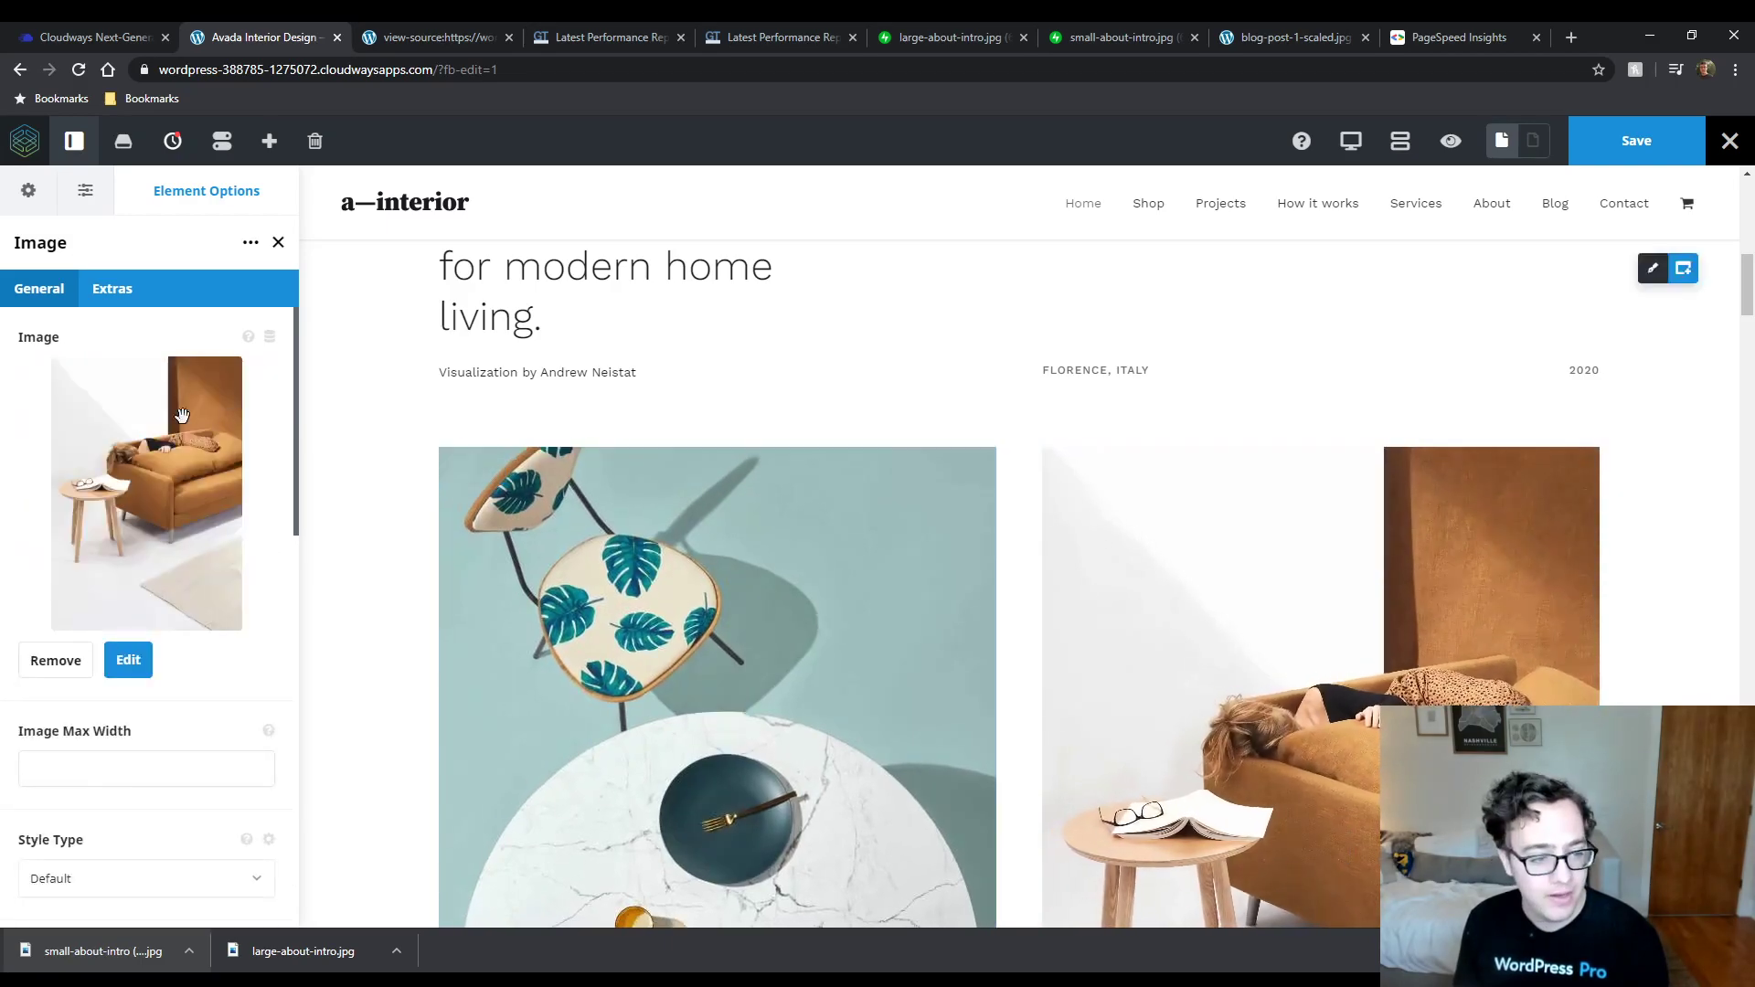
pyautogui.click(64, 660)
pyautogui.click(147, 430)
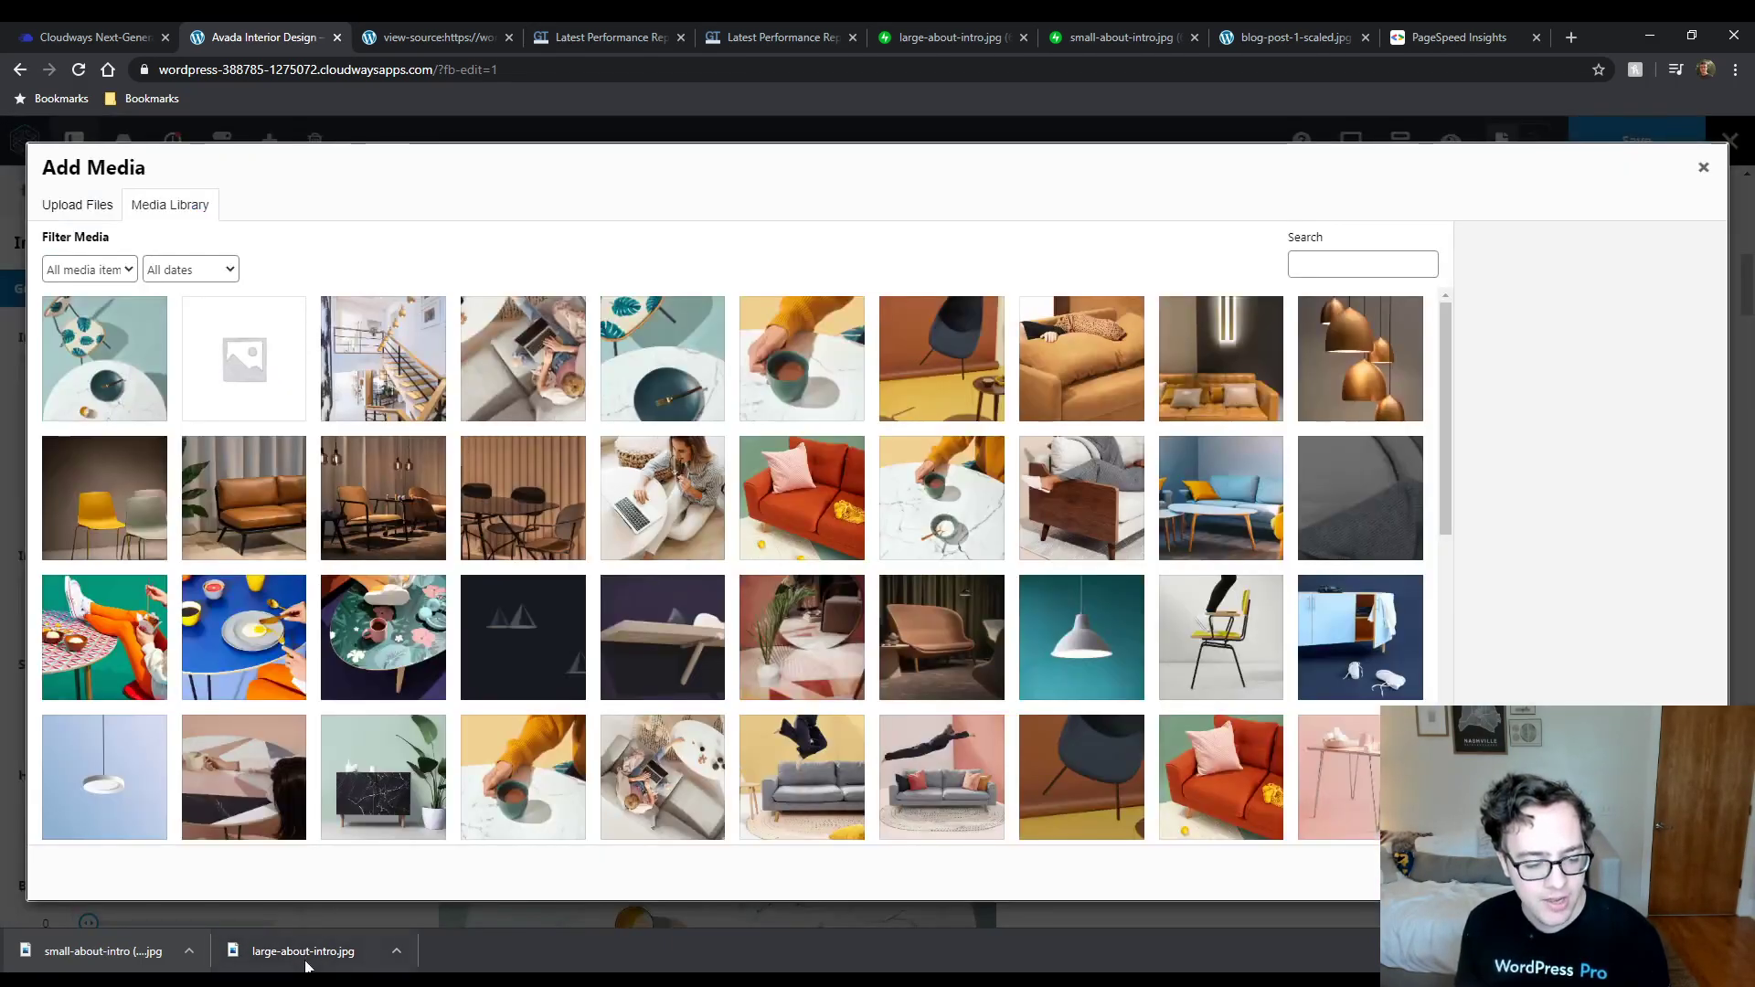
pyautogui.moveTo(303, 952); pyautogui.dragTo(338, 909)
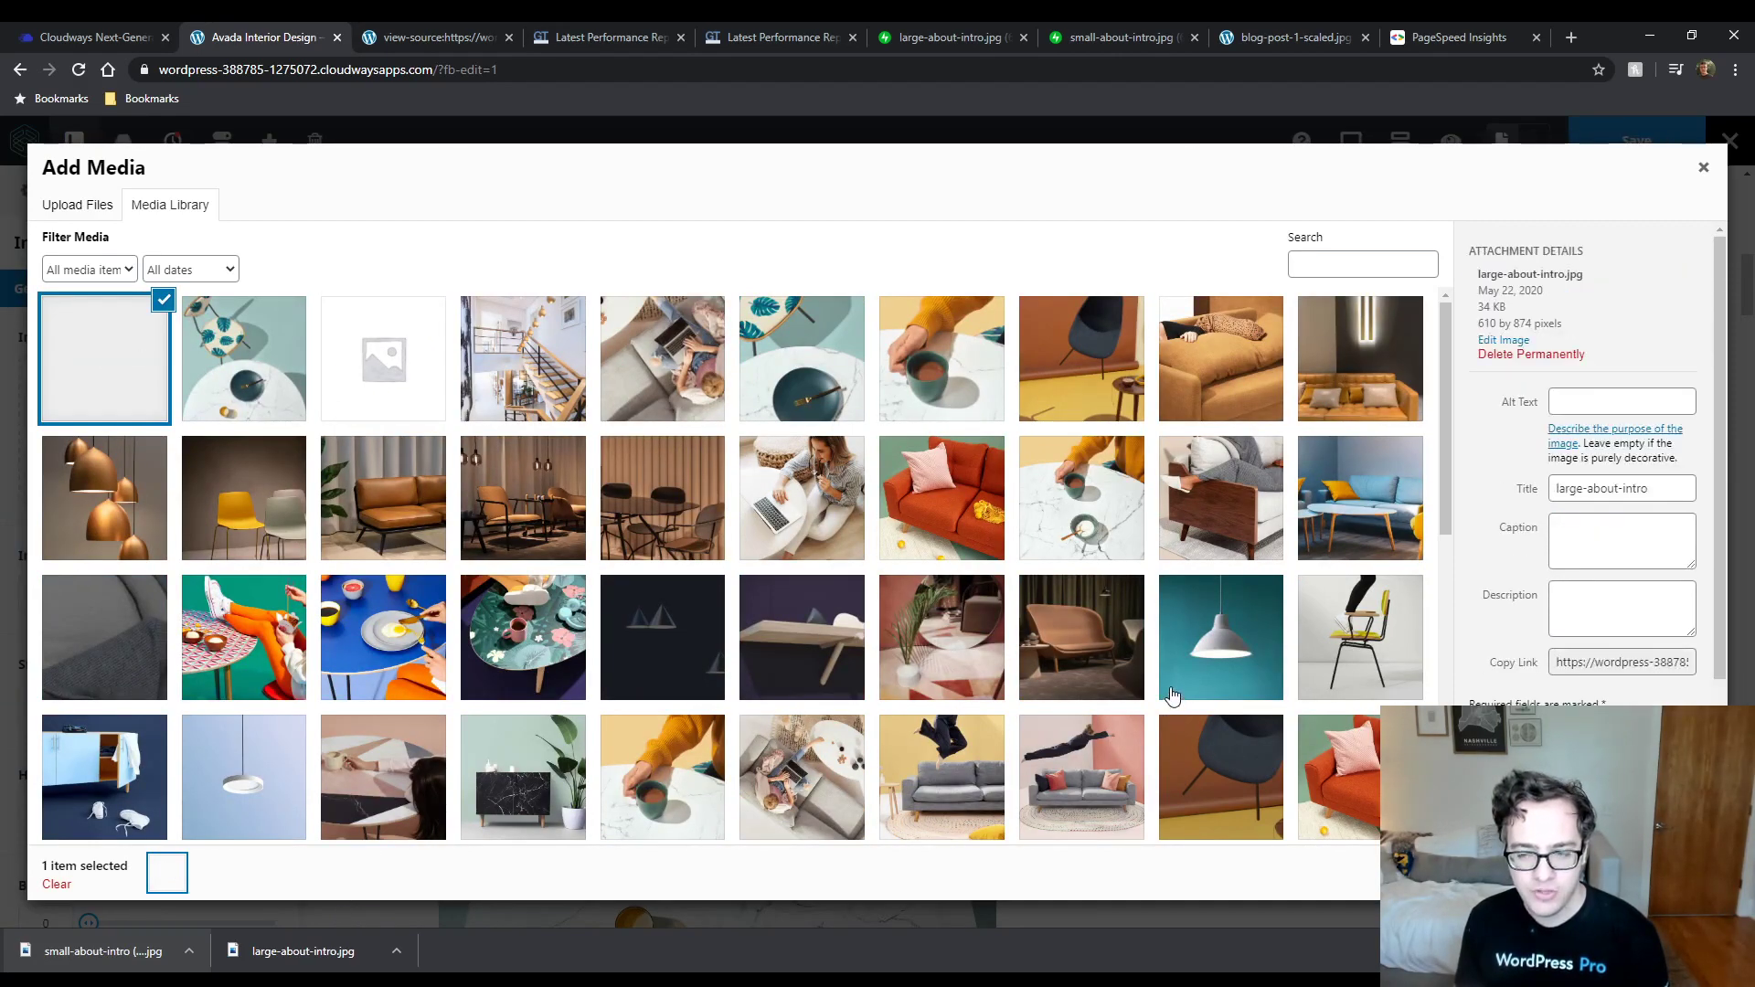
pyautogui.click(1664, 873)
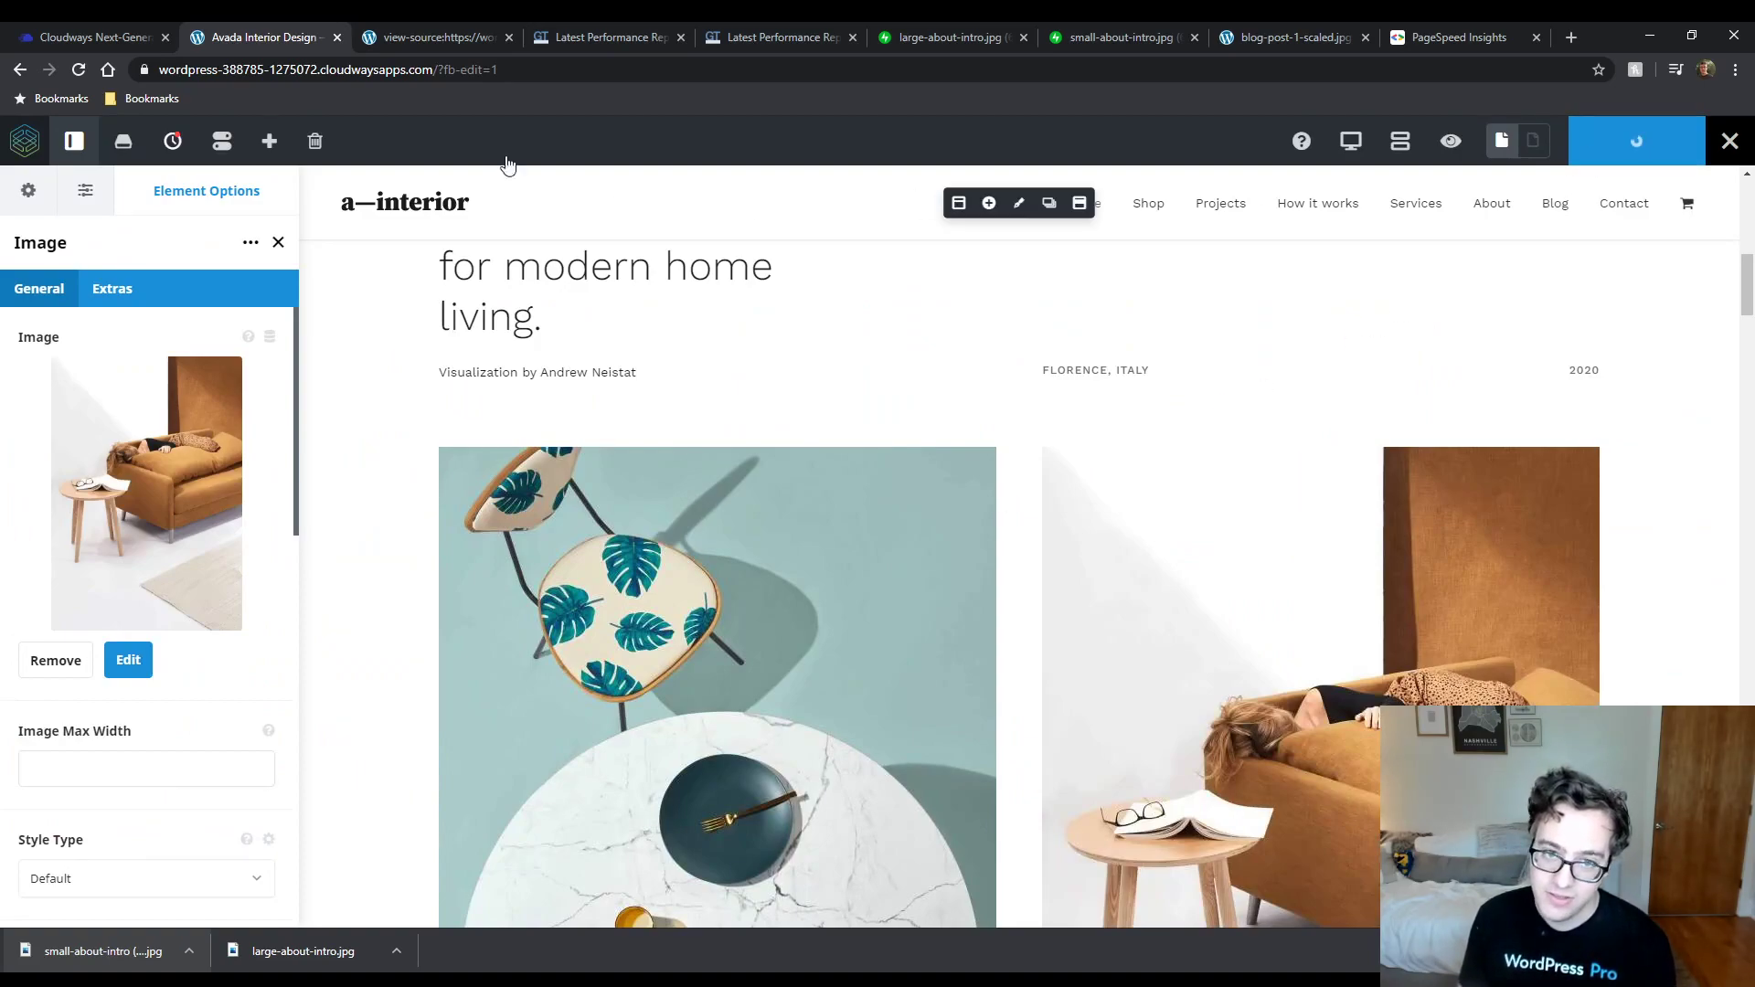
pyautogui.click(149, 33)
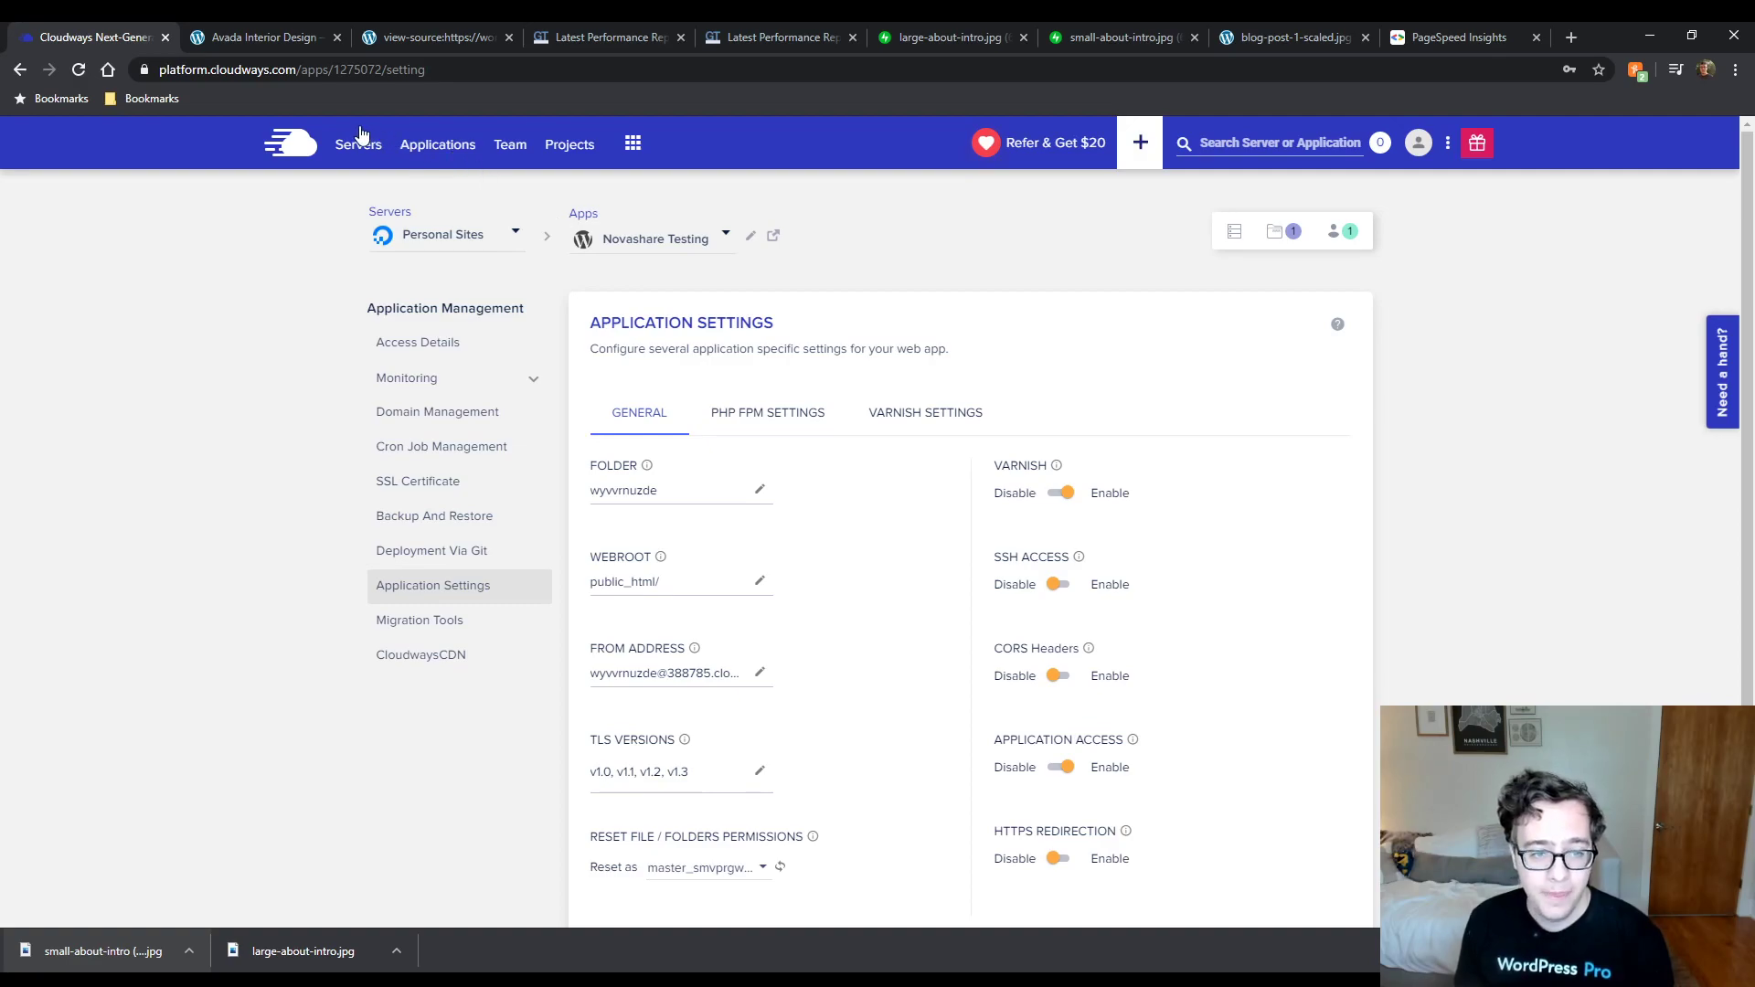
pyautogui.scroll(-2, 1192, 497)
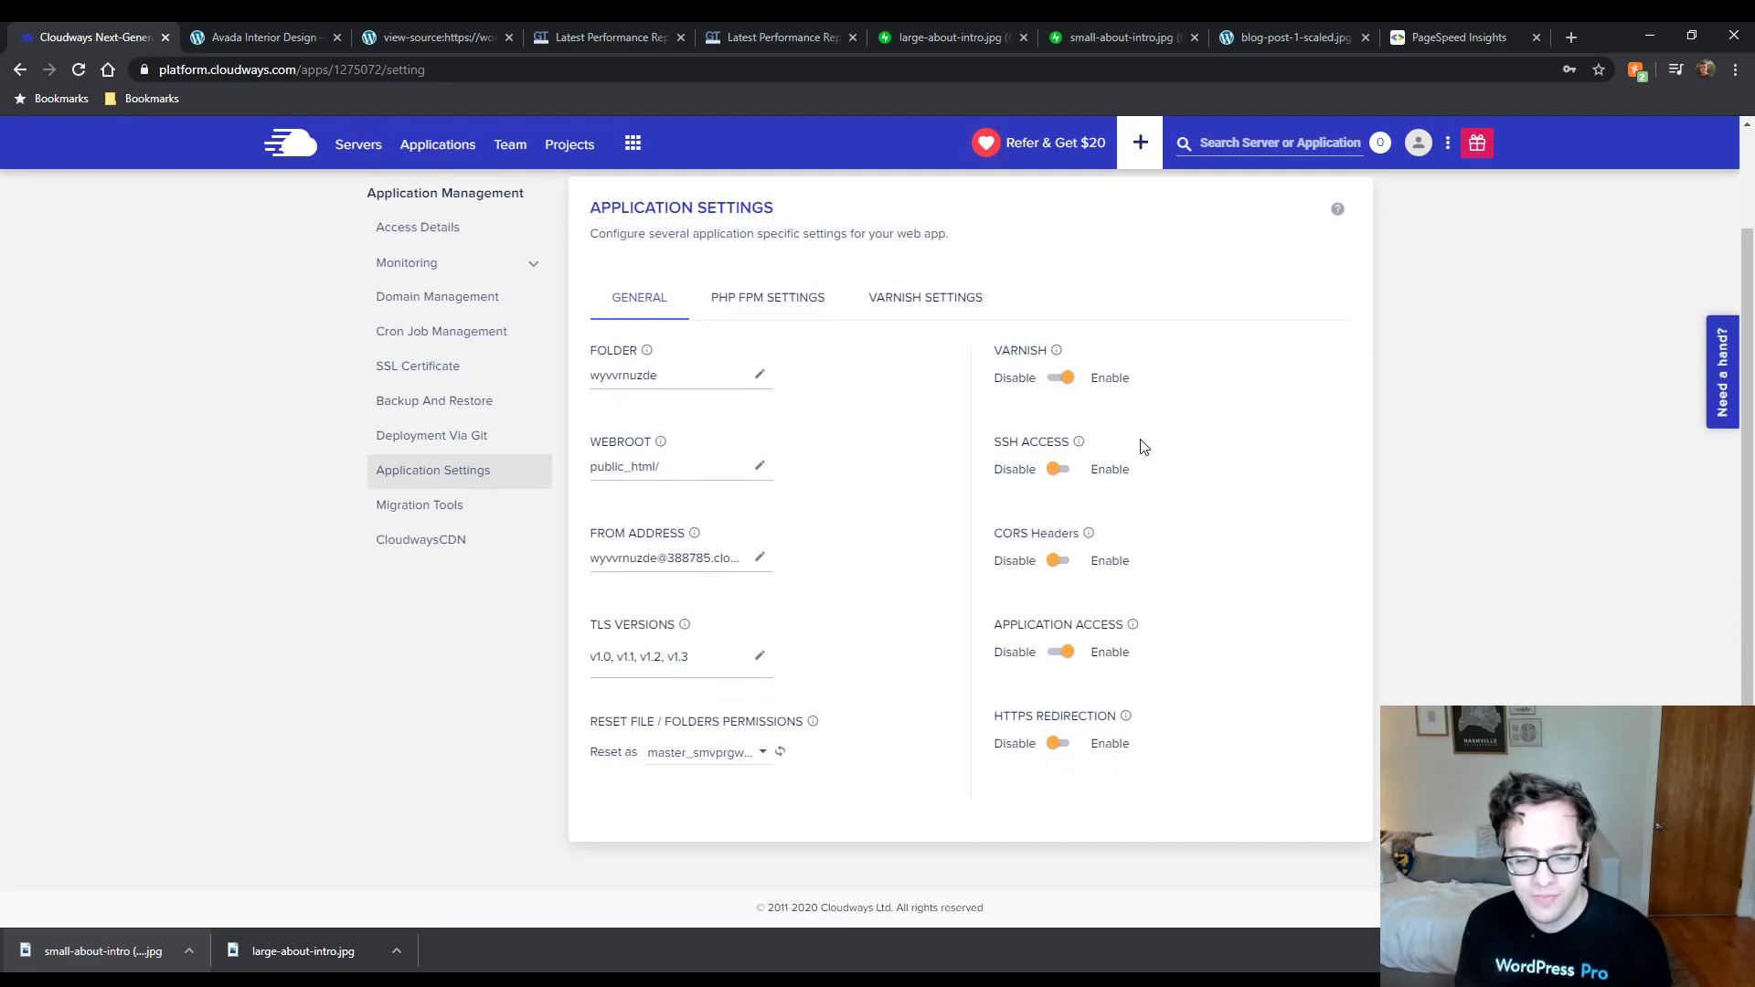
pyautogui.click(495, 40)
pyautogui.click(632, 32)
pyautogui.click(764, 33)
pyautogui.click(400, 33)
pyautogui.click(263, 35)
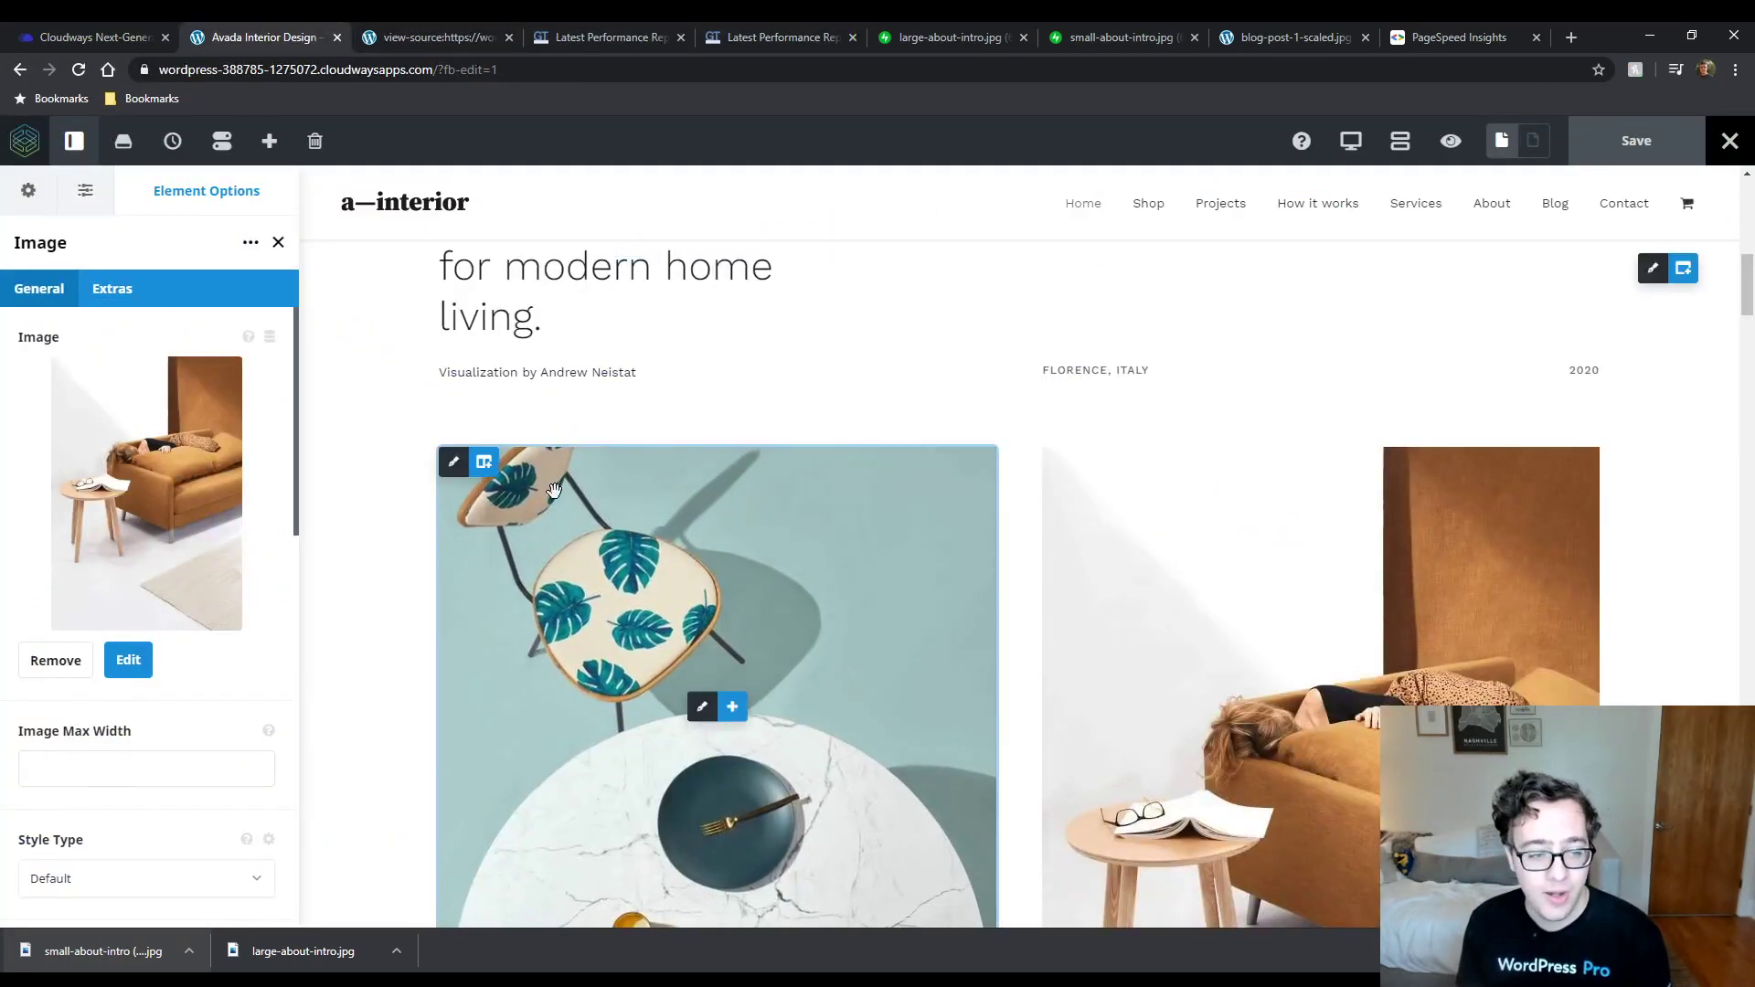
pyautogui.scroll(-1, 263, 536)
pyautogui.scroll(-3, 424, 264)
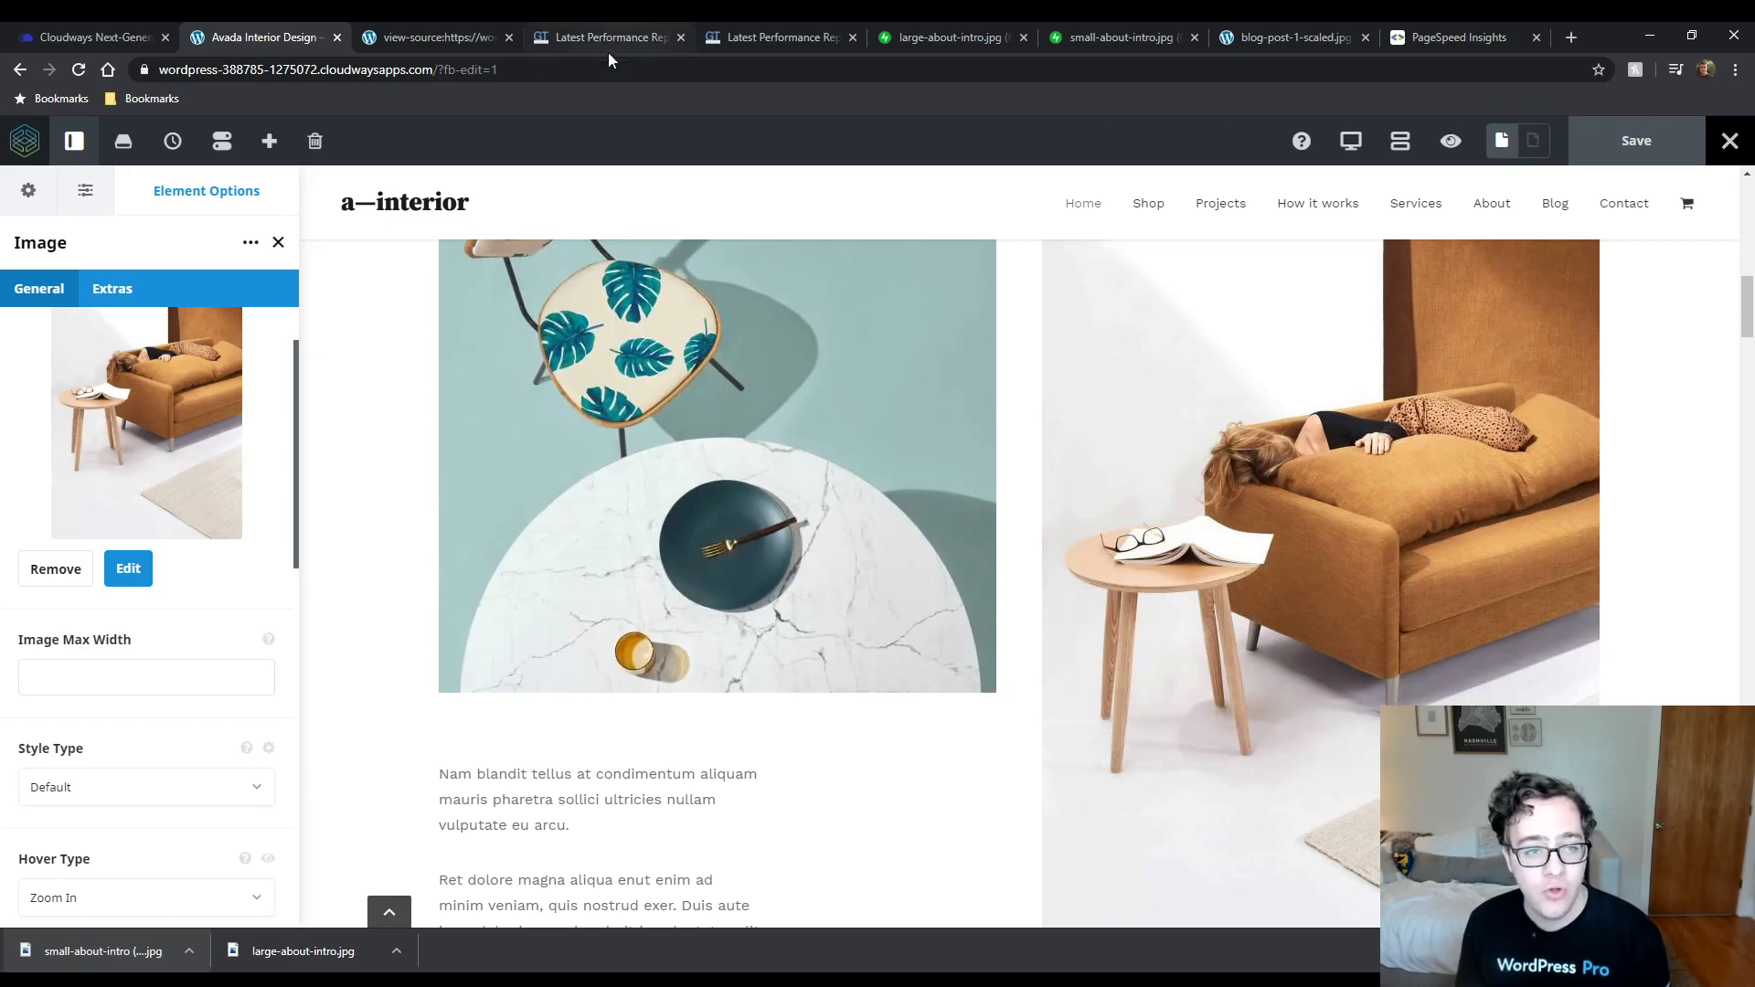
# Disable Varnish for the Novashare Testing application in its Cloudways settings and confirm the change.
pyautogui.click(437, 37)
pyautogui.click(122, 34)
pyautogui.click(1062, 377)
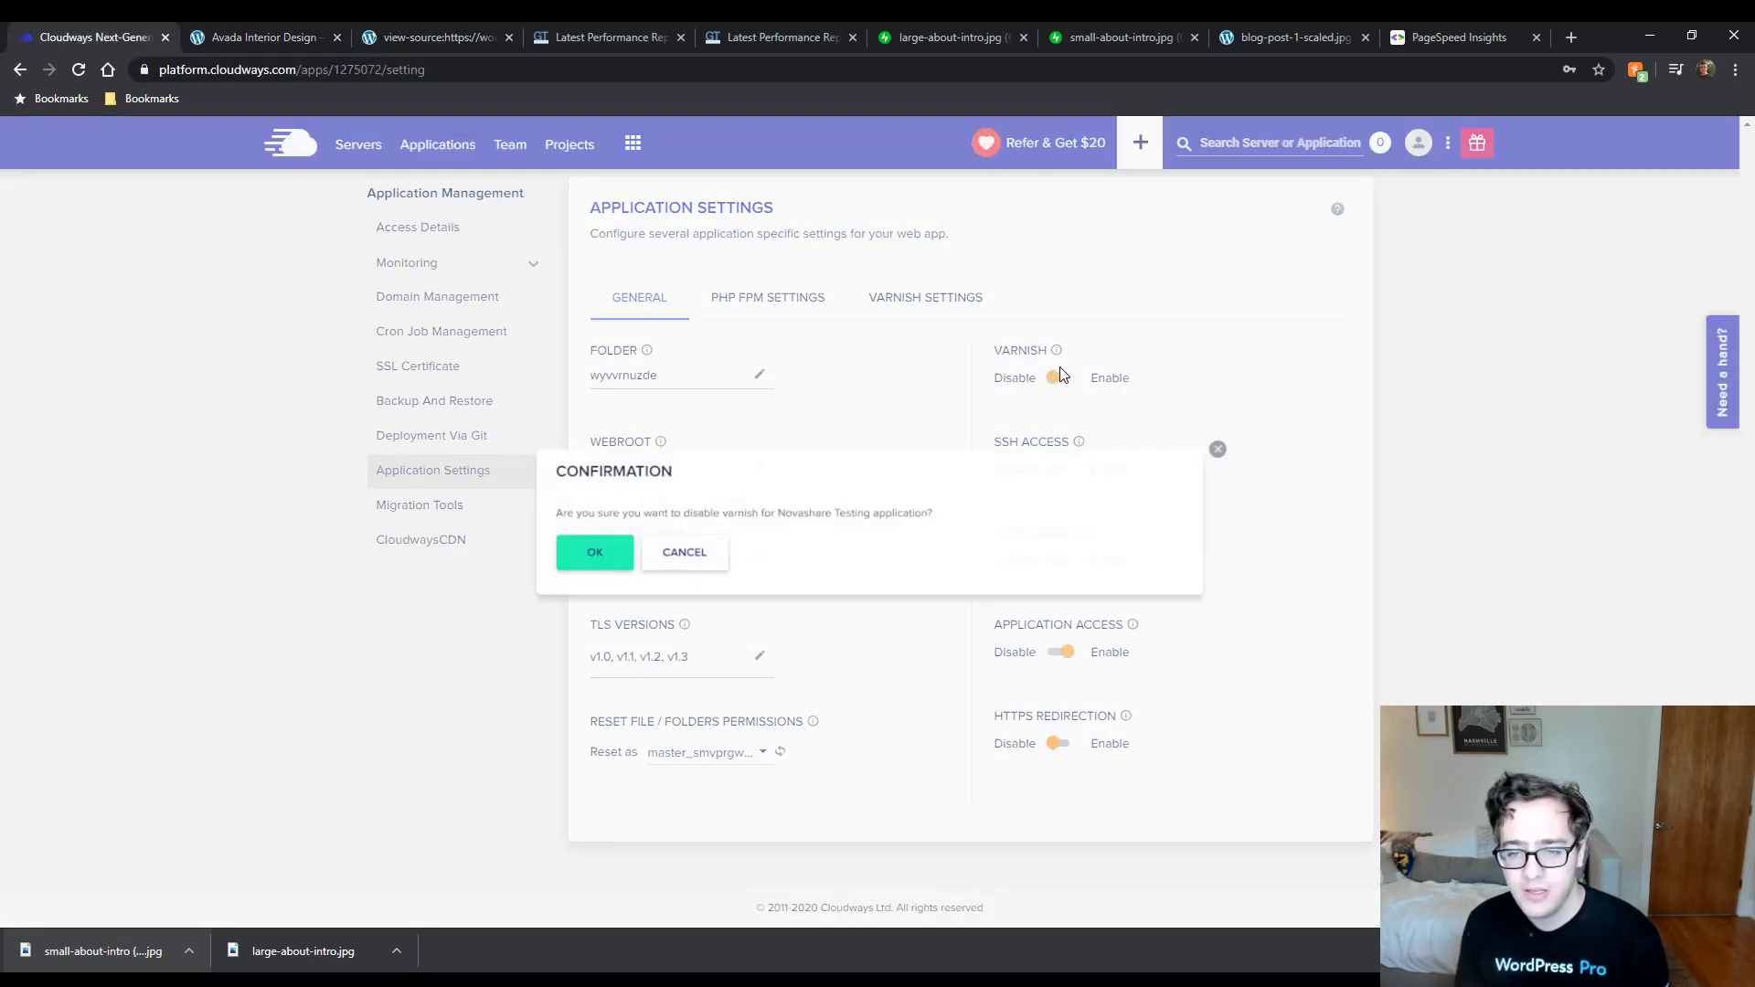
pyautogui.click(581, 555)
# Close the page-source browser tab and return to the homepage open in Fusion Builder Live.
pyautogui.click(275, 37)
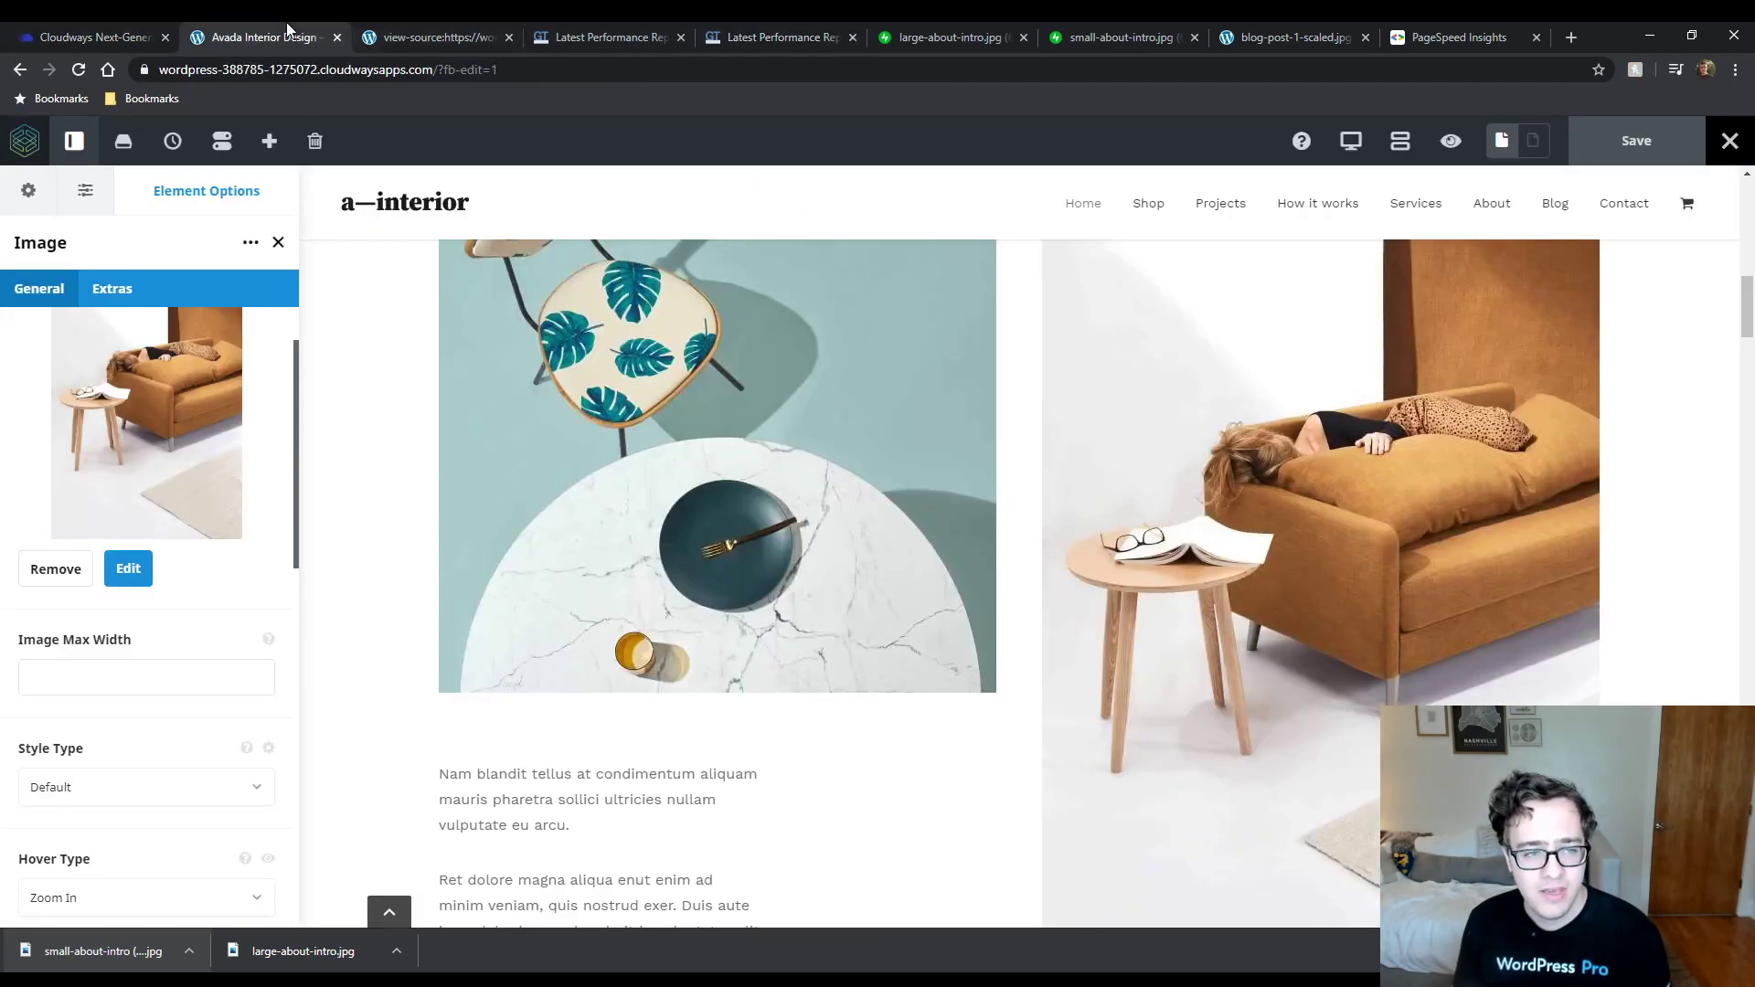
pyautogui.click(437, 37)
pyautogui.click(547, 24)
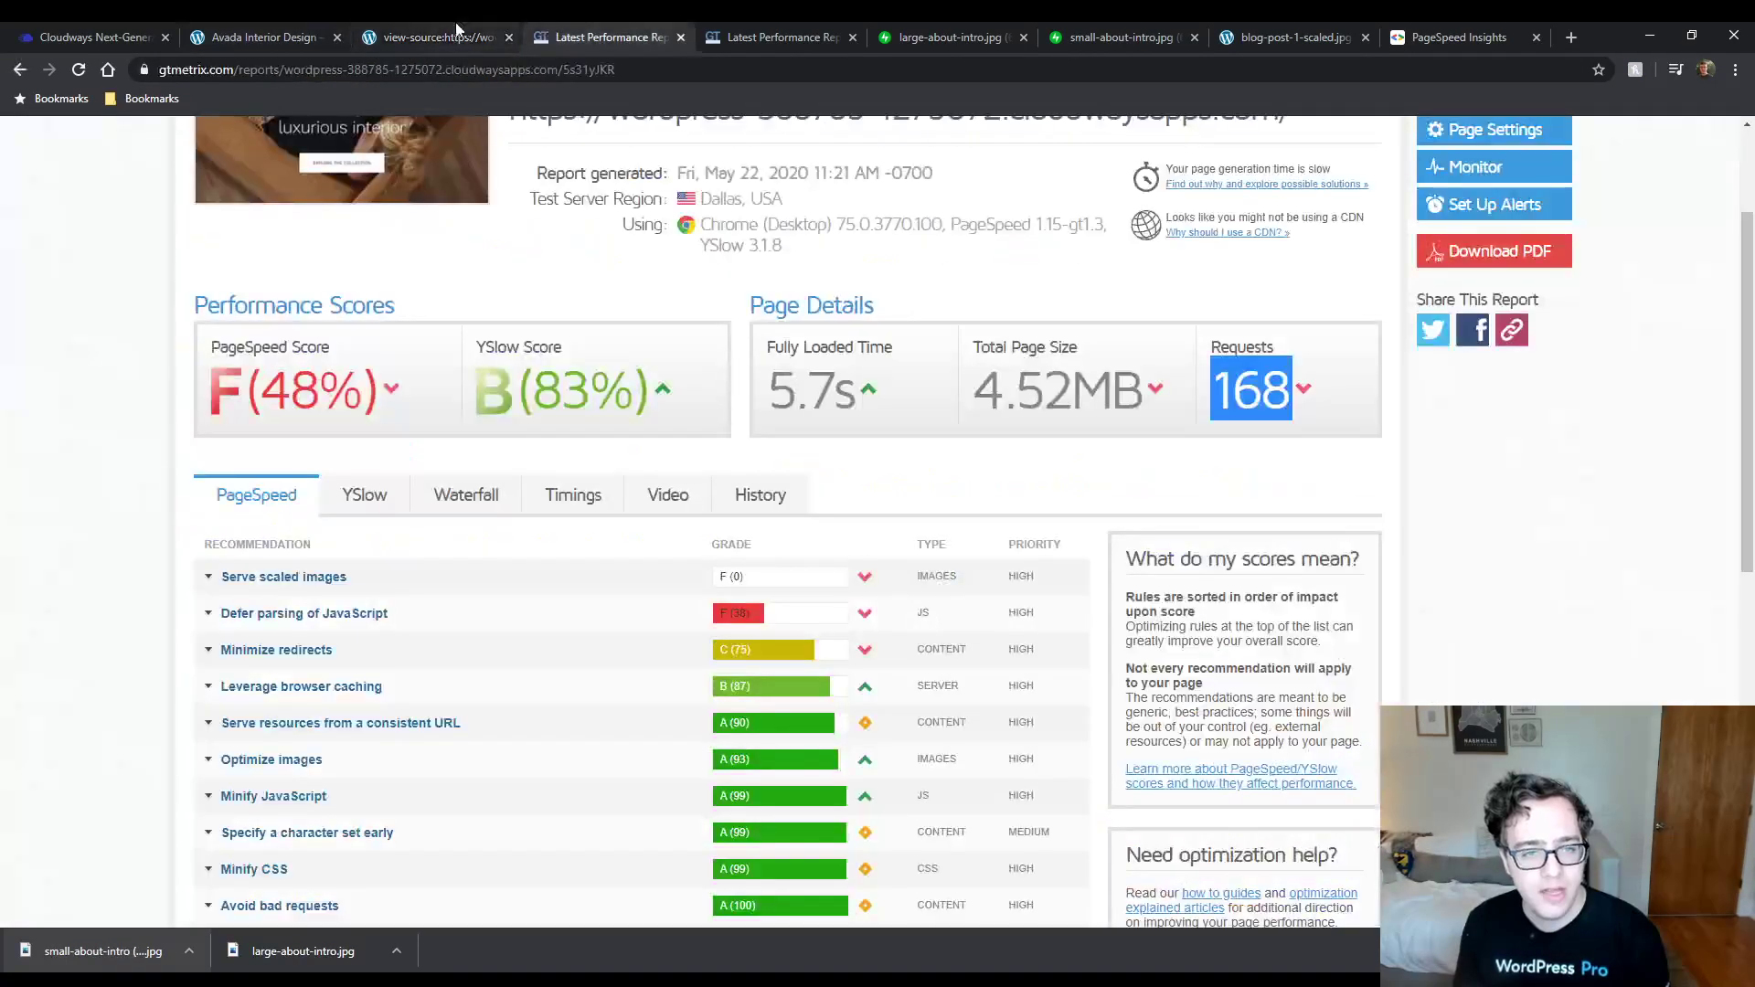
pyautogui.click(467, 33)
pyautogui.click(510, 37)
pyautogui.click(286, 38)
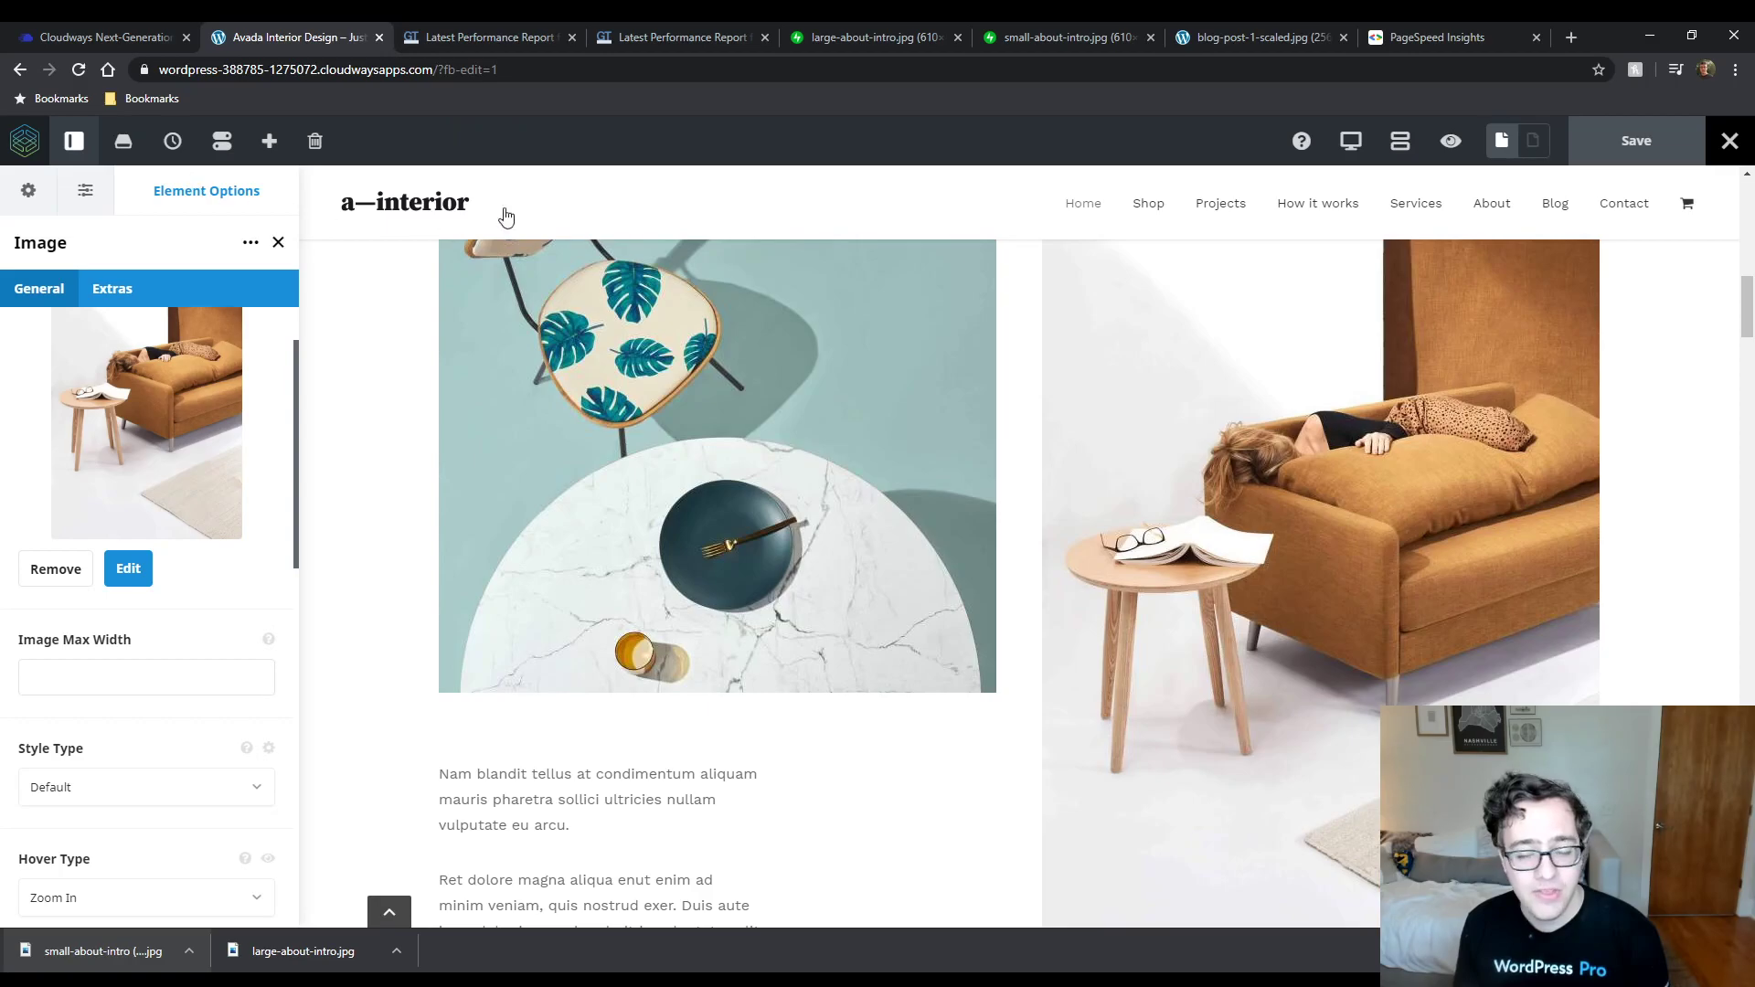
# Open the site's homepage in its own browser tab and clear the whole site cache.
pyautogui.scroll(3, 658, 174)
pyautogui.click(523, 27)
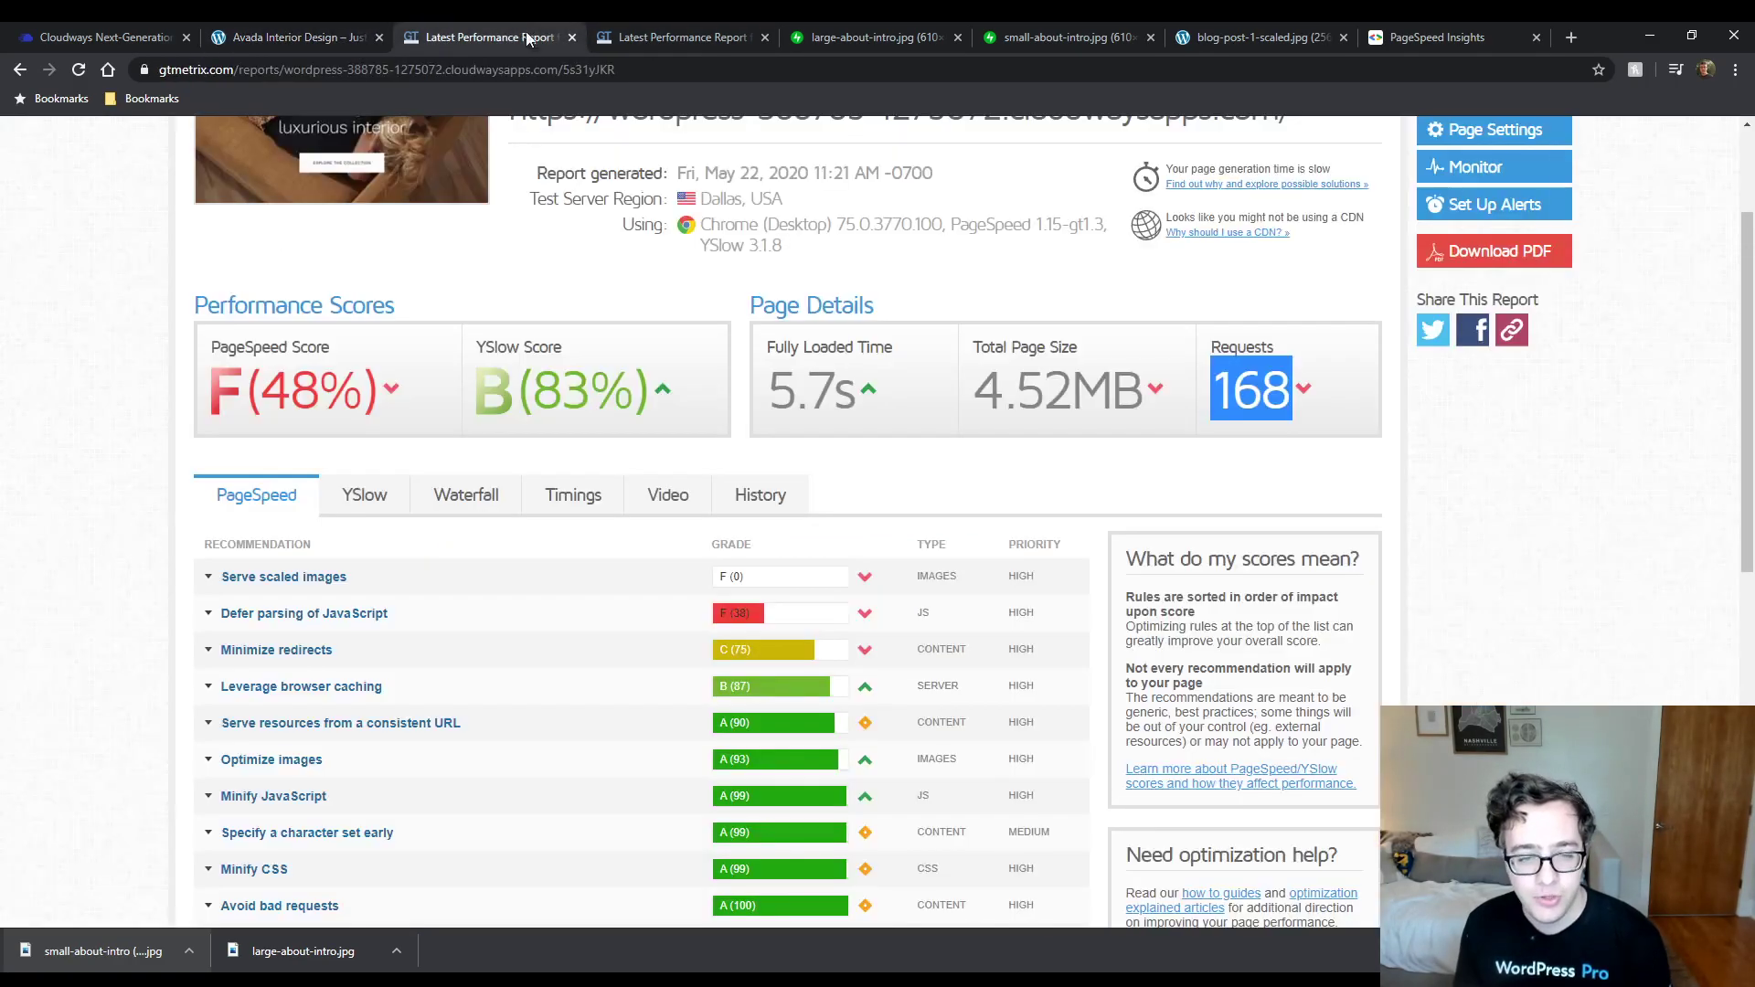
pyautogui.click(717, 39)
pyautogui.scroll(4, 858, 292)
pyautogui.click(857, 292)
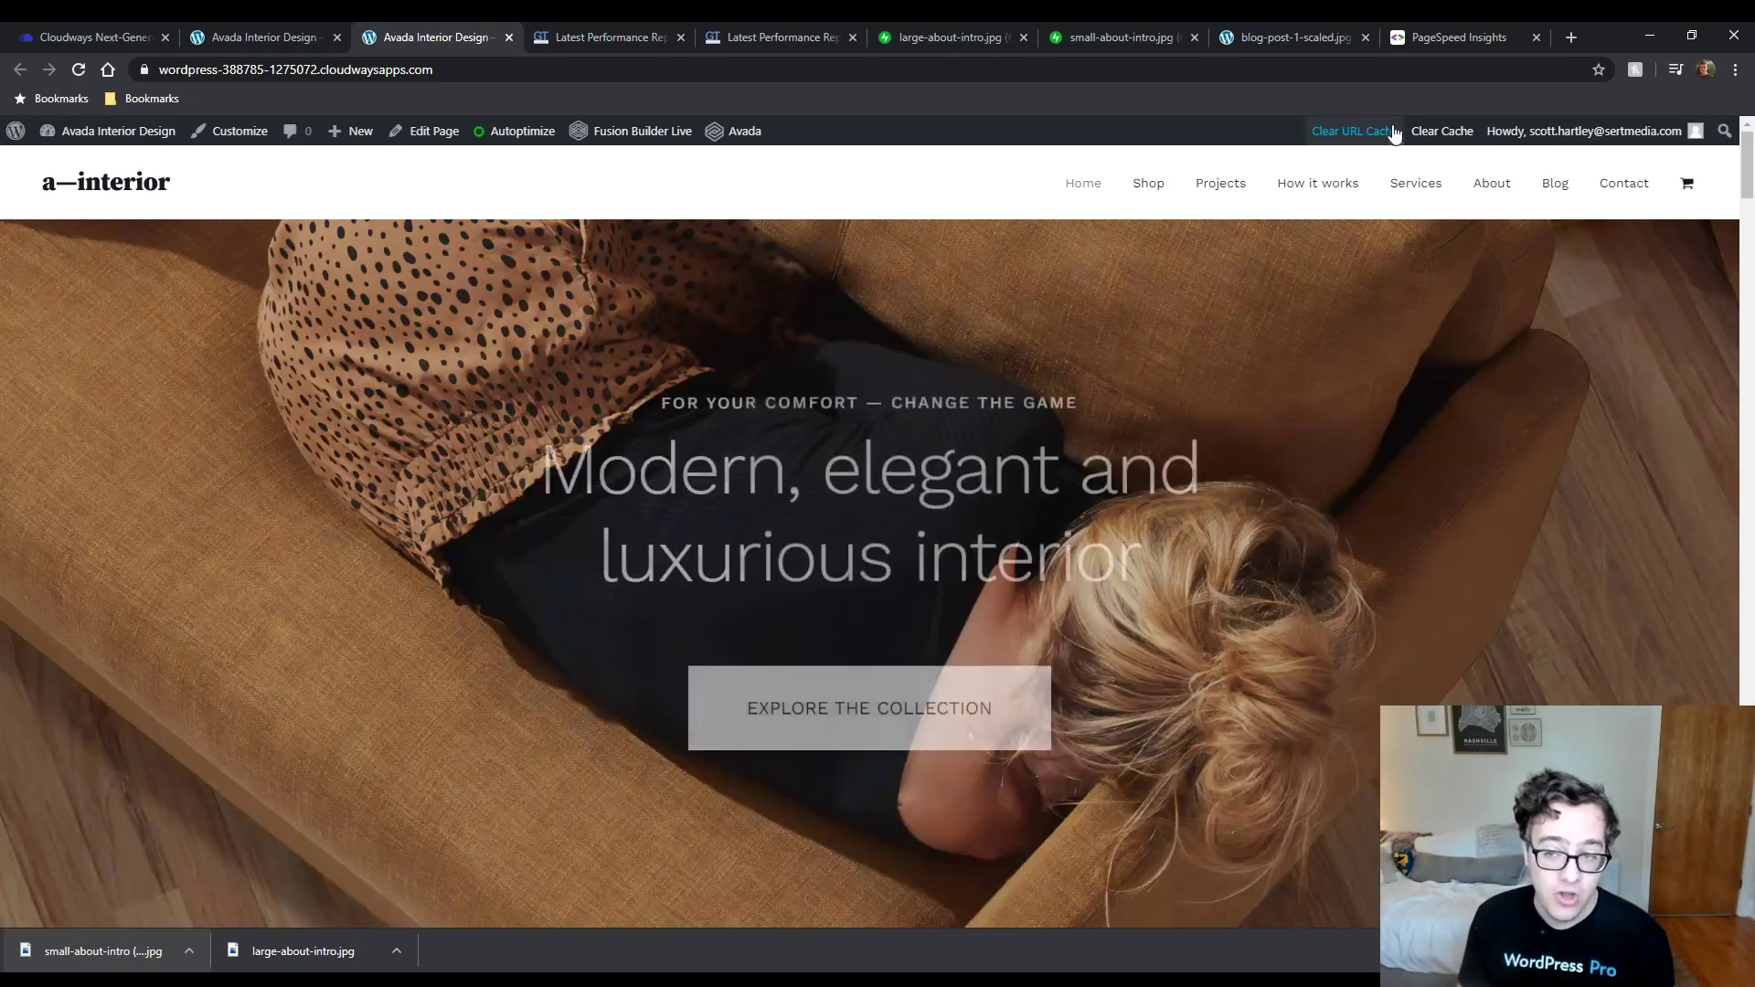
pyautogui.click(1435, 133)
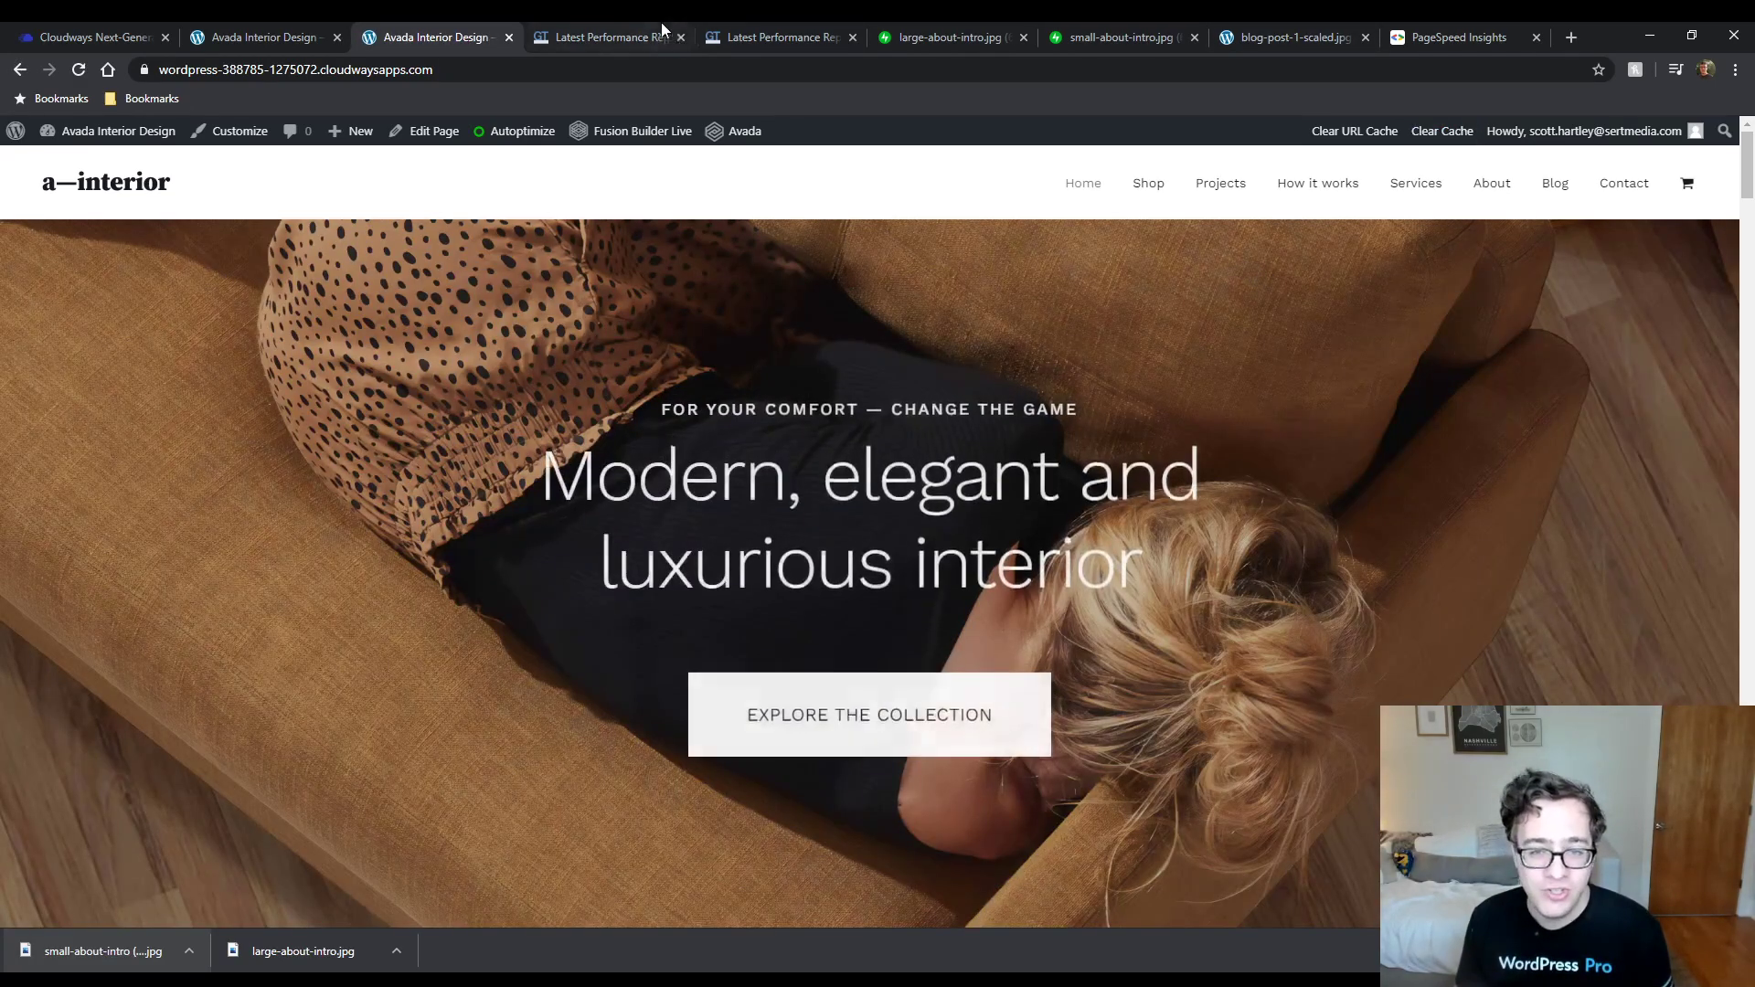
# Re-test the homepage from the newer GTmetrix report and close the two about-intro image tabs.
pyautogui.click(777, 36)
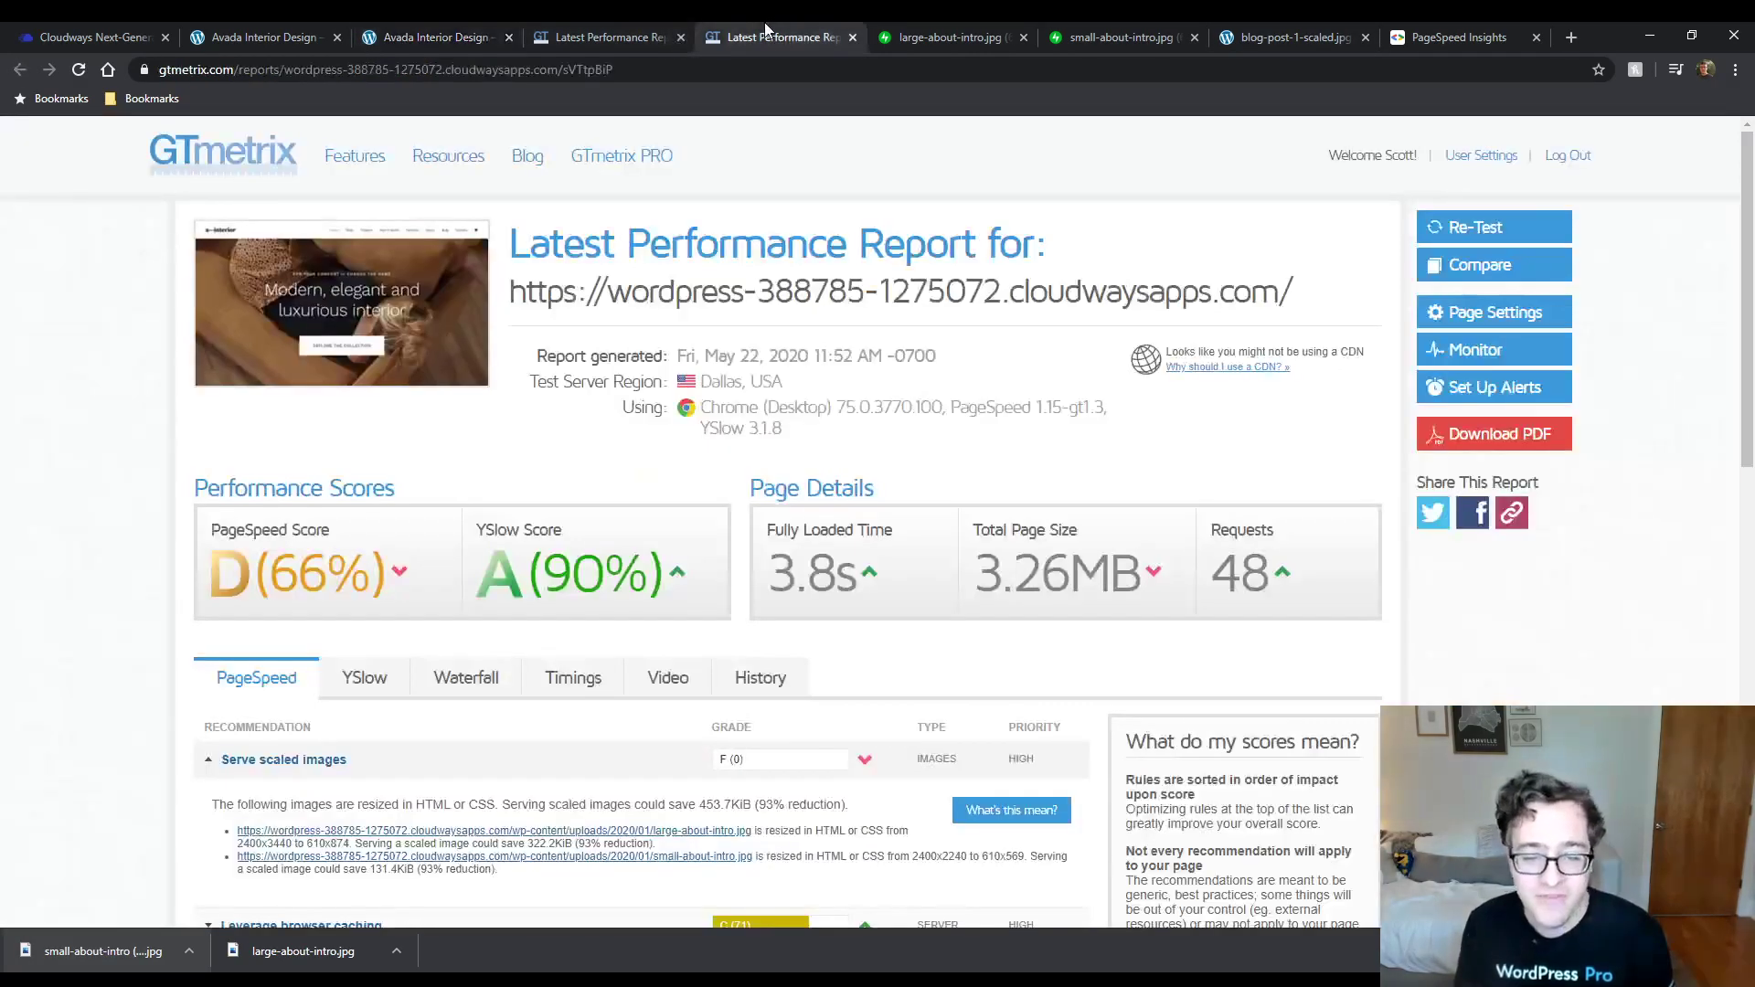
pyautogui.click(1495, 225)
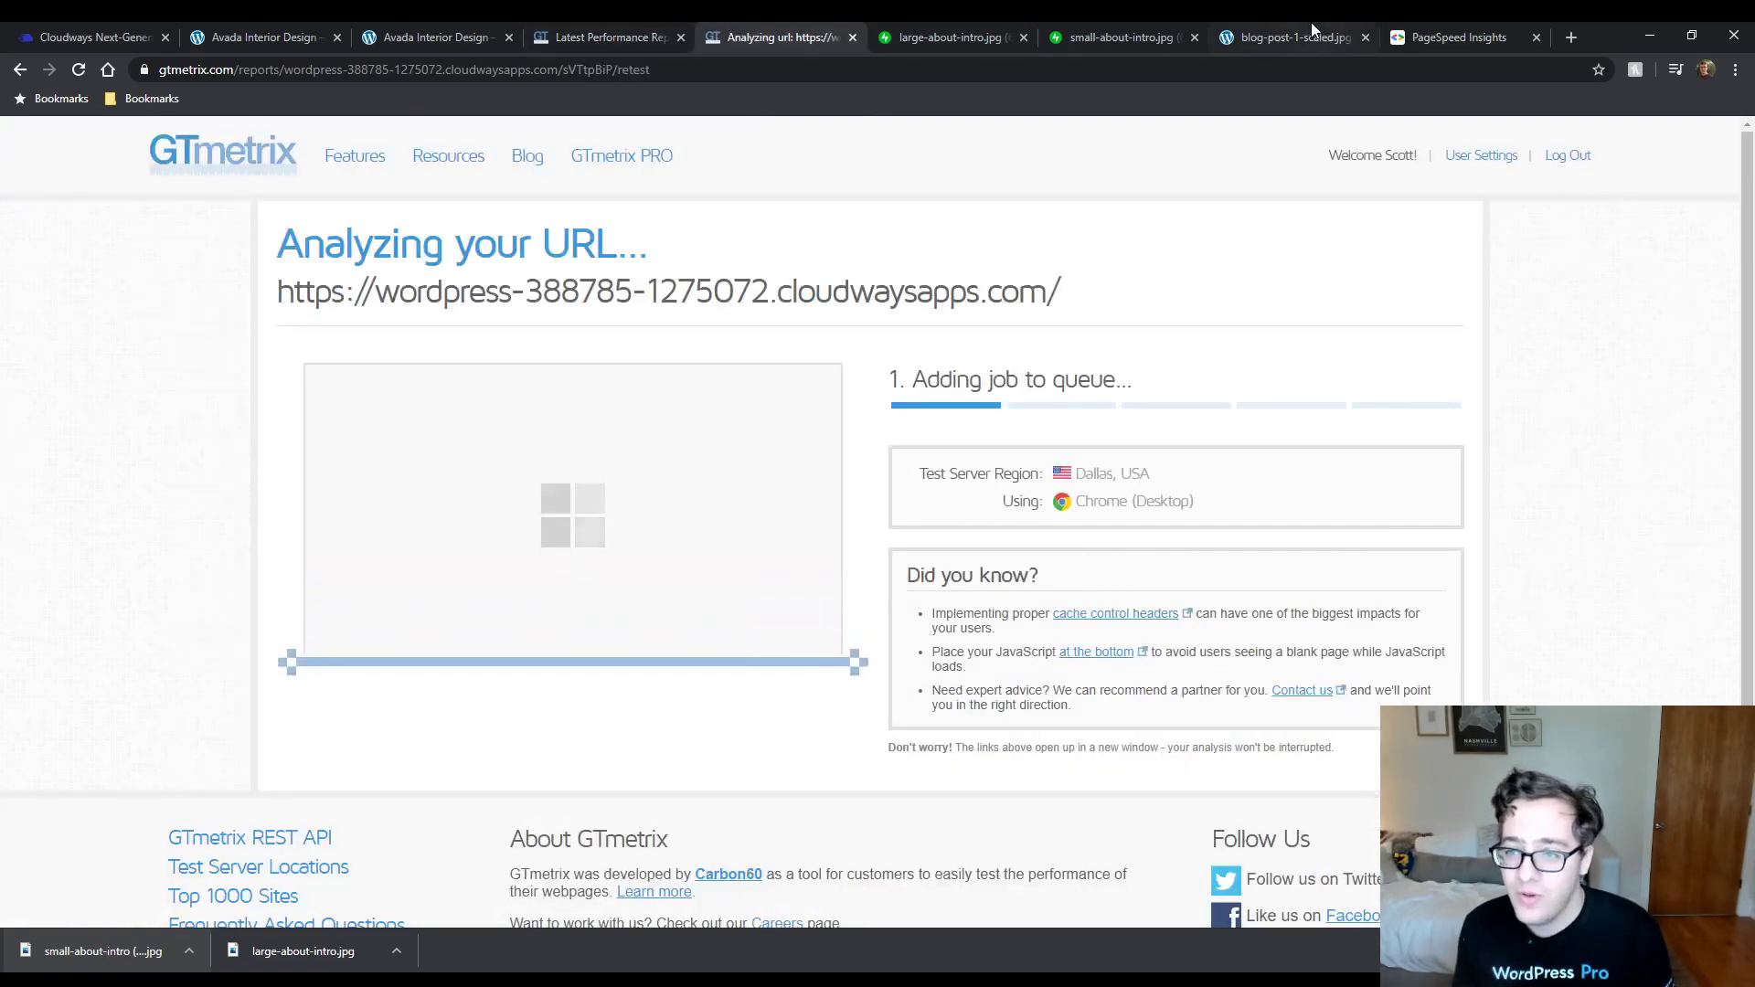
pyautogui.click(993, 39)
pyautogui.click(1025, 40)
pyautogui.click(1028, 42)
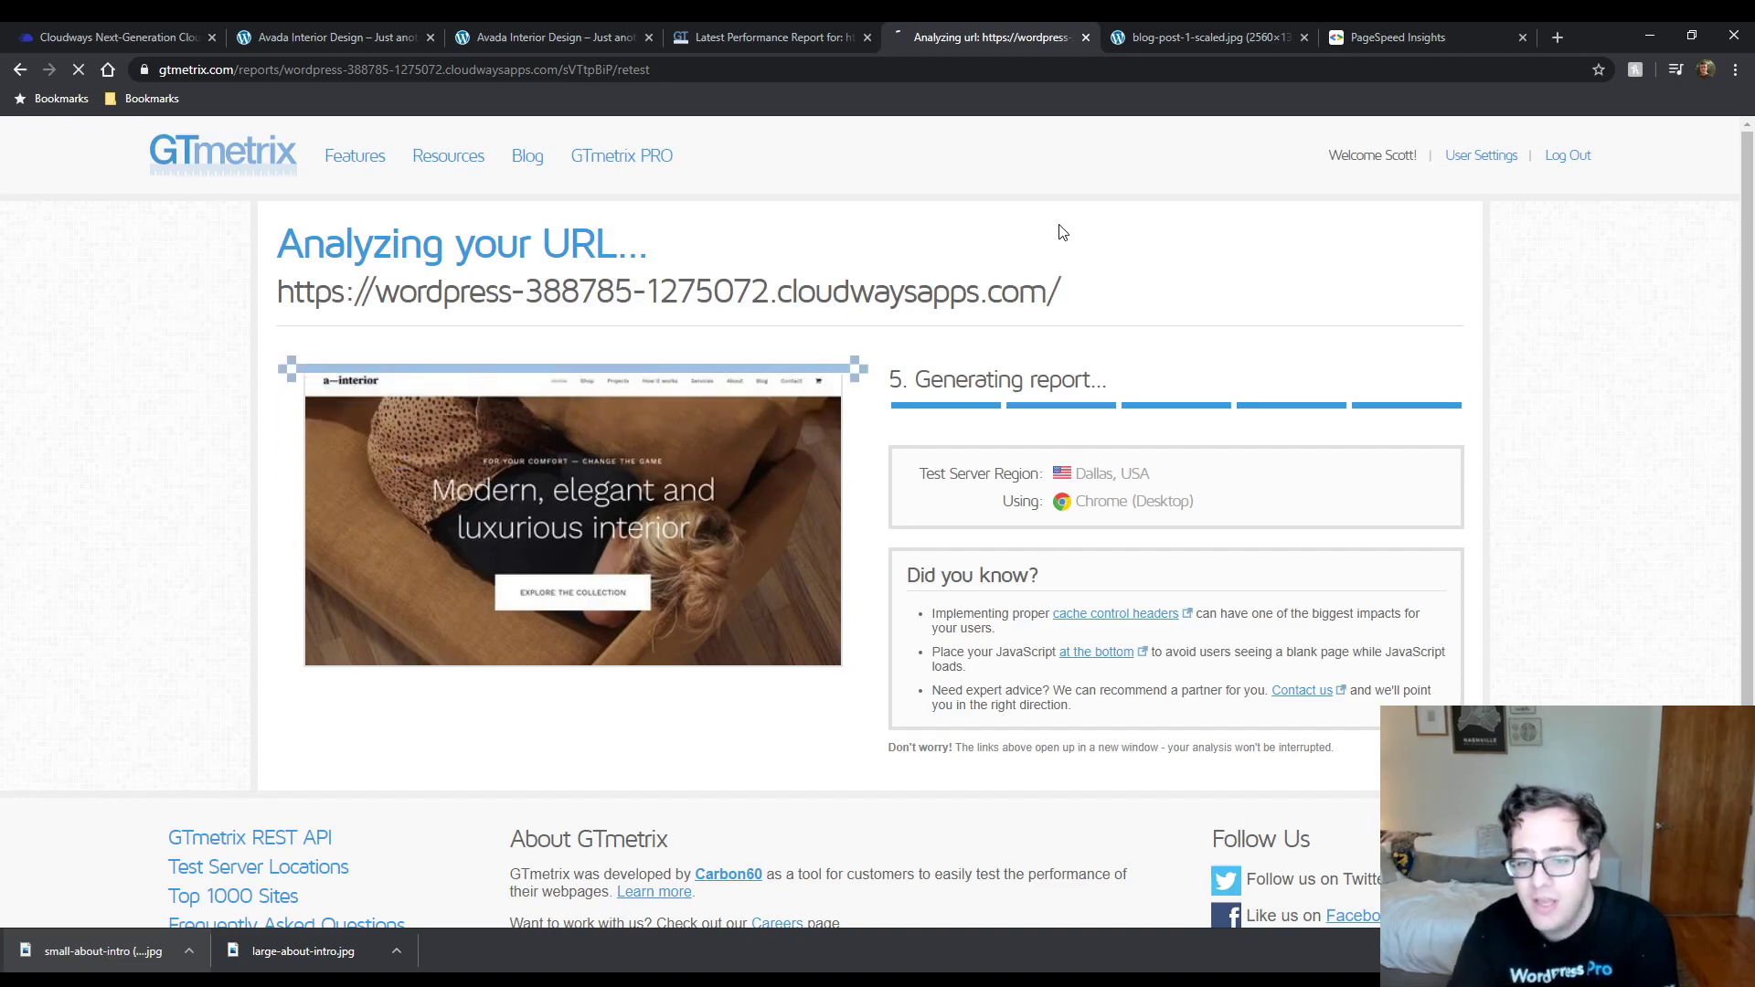
# Check the new GTmetrix report's PageSpeed and YSlow scores and its Leverage browser caching recommendation.
pyautogui.scroll(-2, 909, 337)
pyautogui.scroll(1, 676, 412)
pyautogui.moveTo(334, 496); pyautogui.dragTo(421, 491)
pyautogui.click(423, 493)
pyautogui.moveTo(529, 498); pyautogui.dragTo(643, 501)
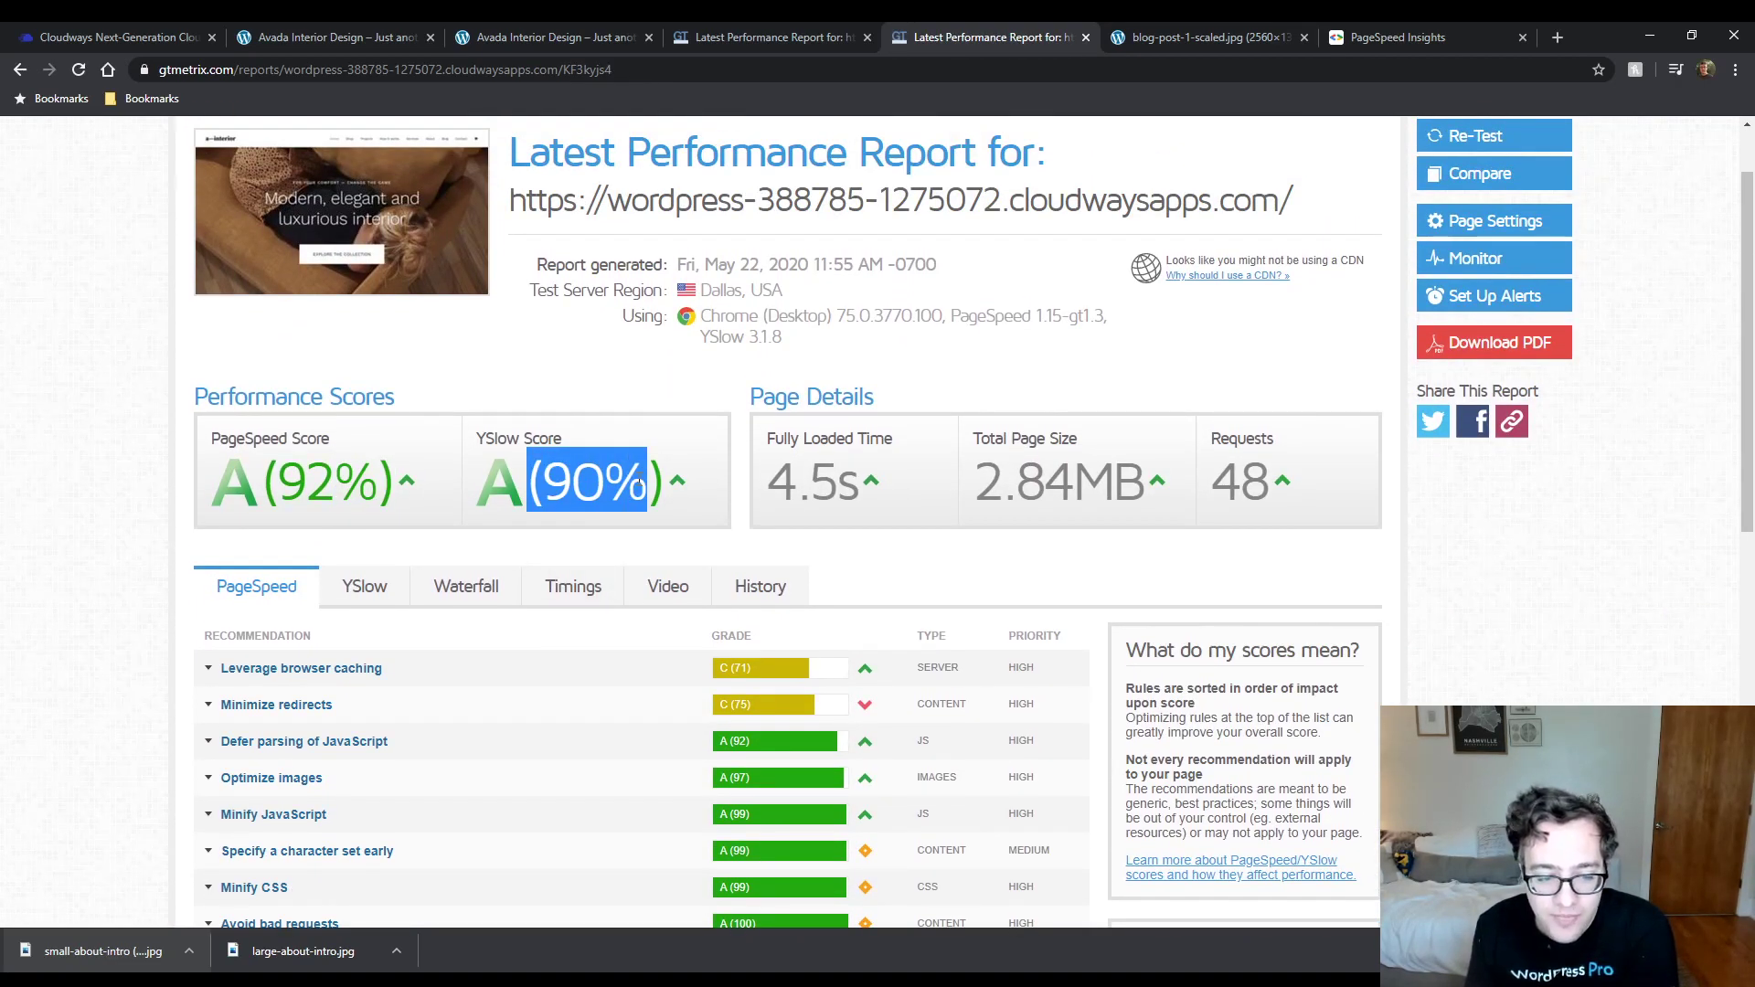
pyautogui.click(584, 668)
pyautogui.click(595, 666)
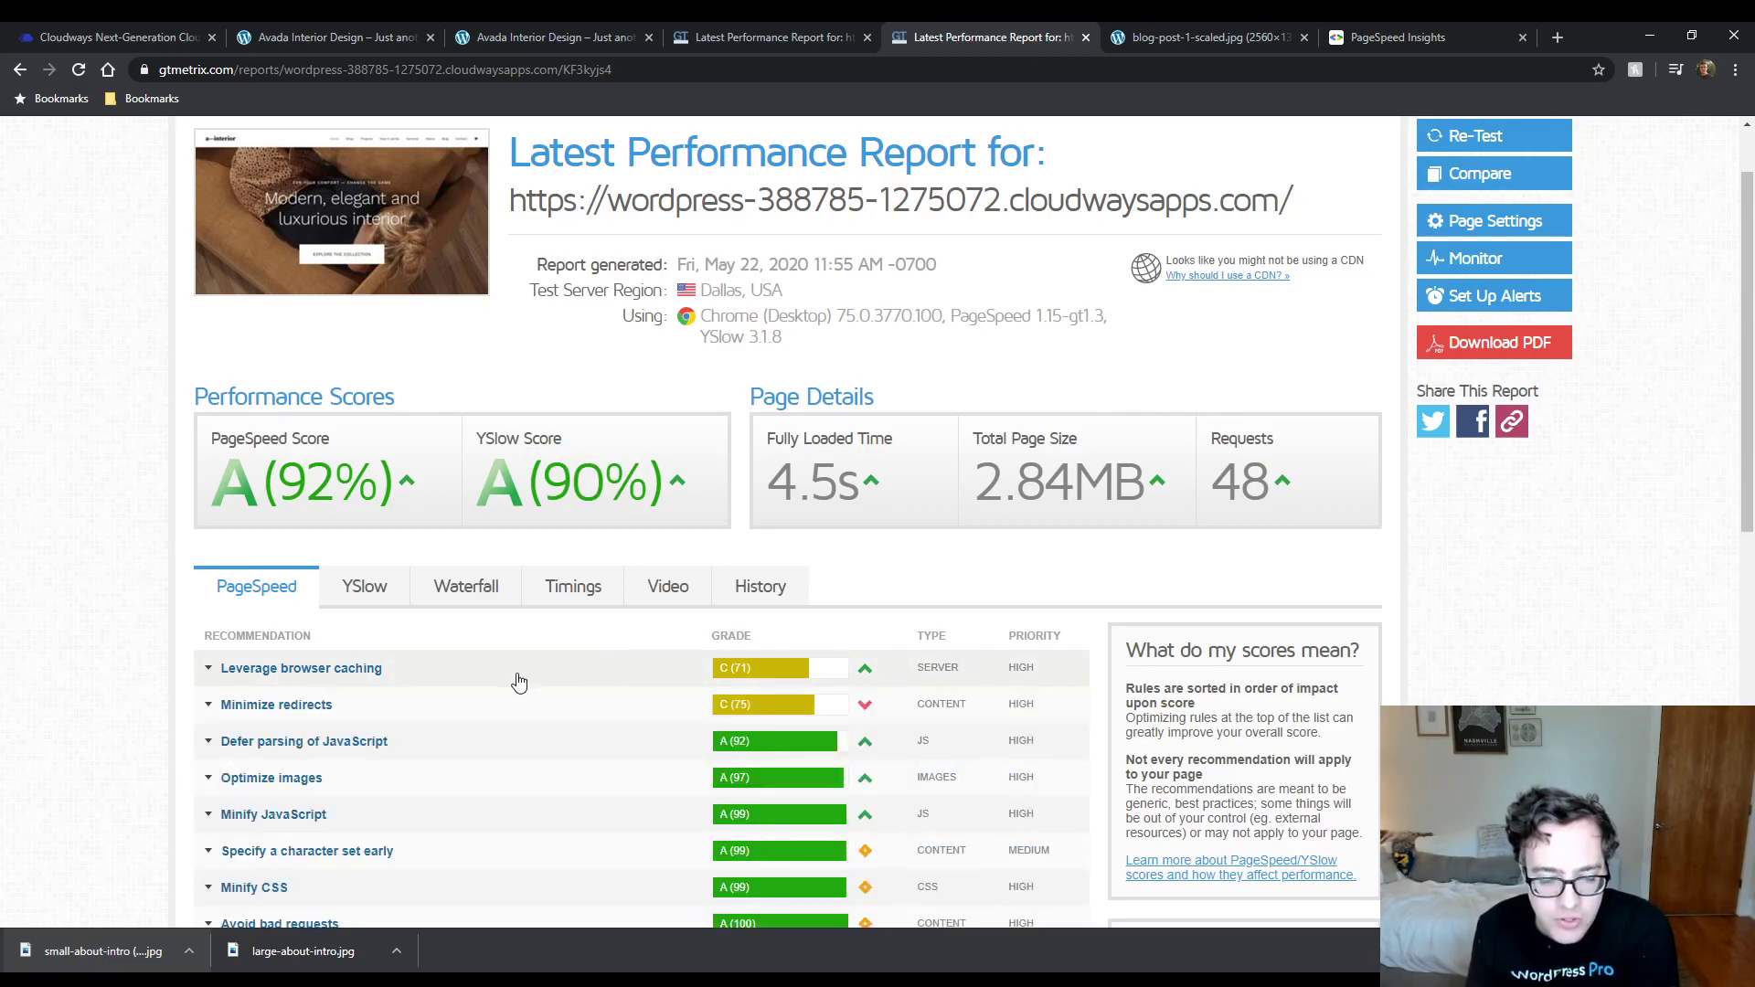
# Read the details of the Minimize redirects, Defer parsing of JavaScript and Optimize images recommendations.
pyautogui.click(508, 723)
pyautogui.click(535, 721)
pyautogui.click(543, 720)
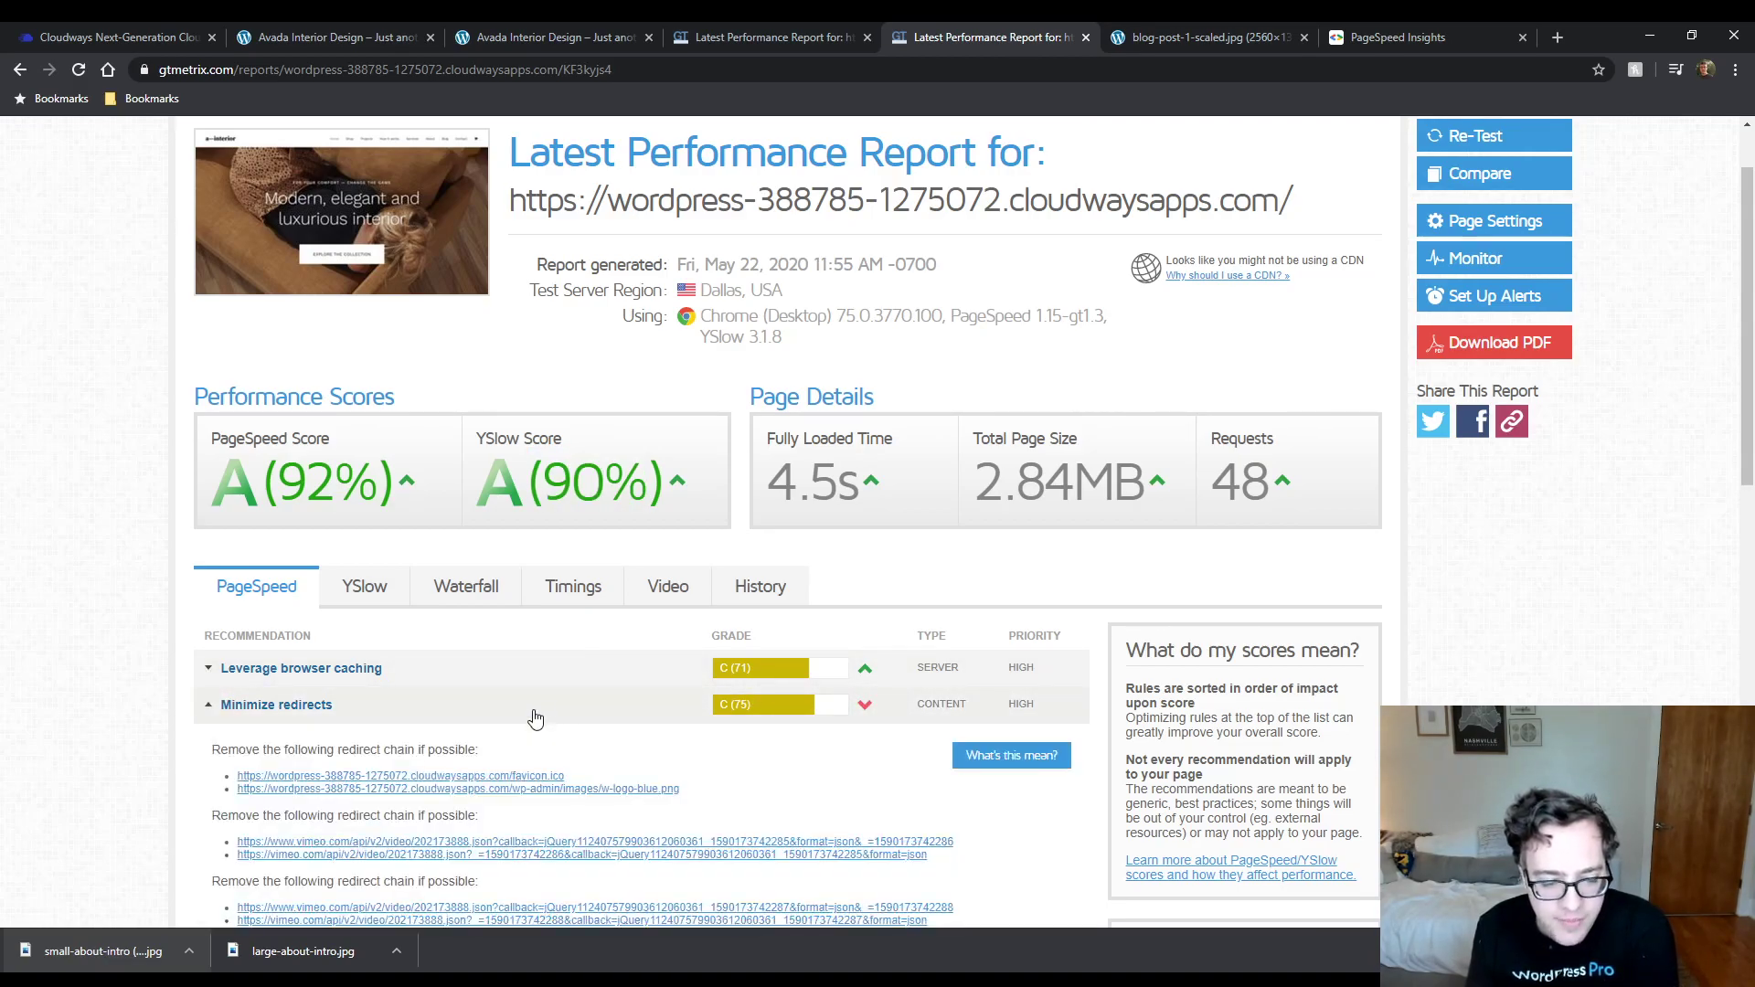
pyautogui.click(554, 715)
pyautogui.click(554, 745)
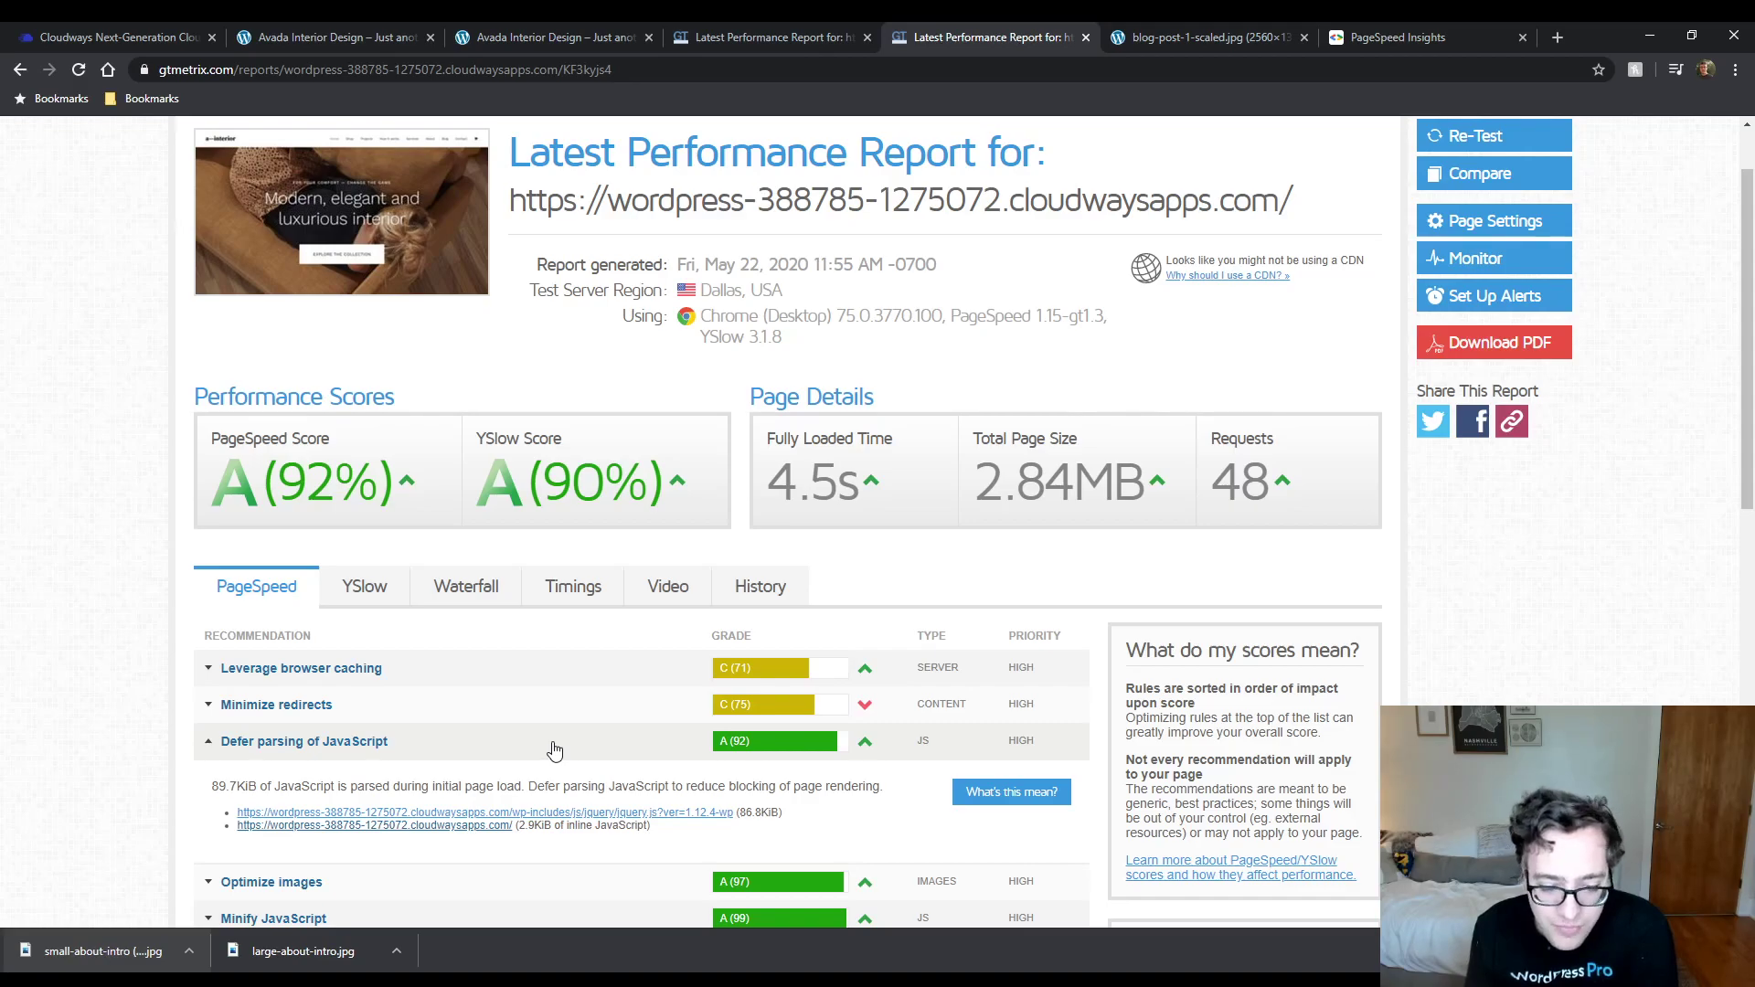
pyautogui.click(554, 748)
pyautogui.click(494, 779)
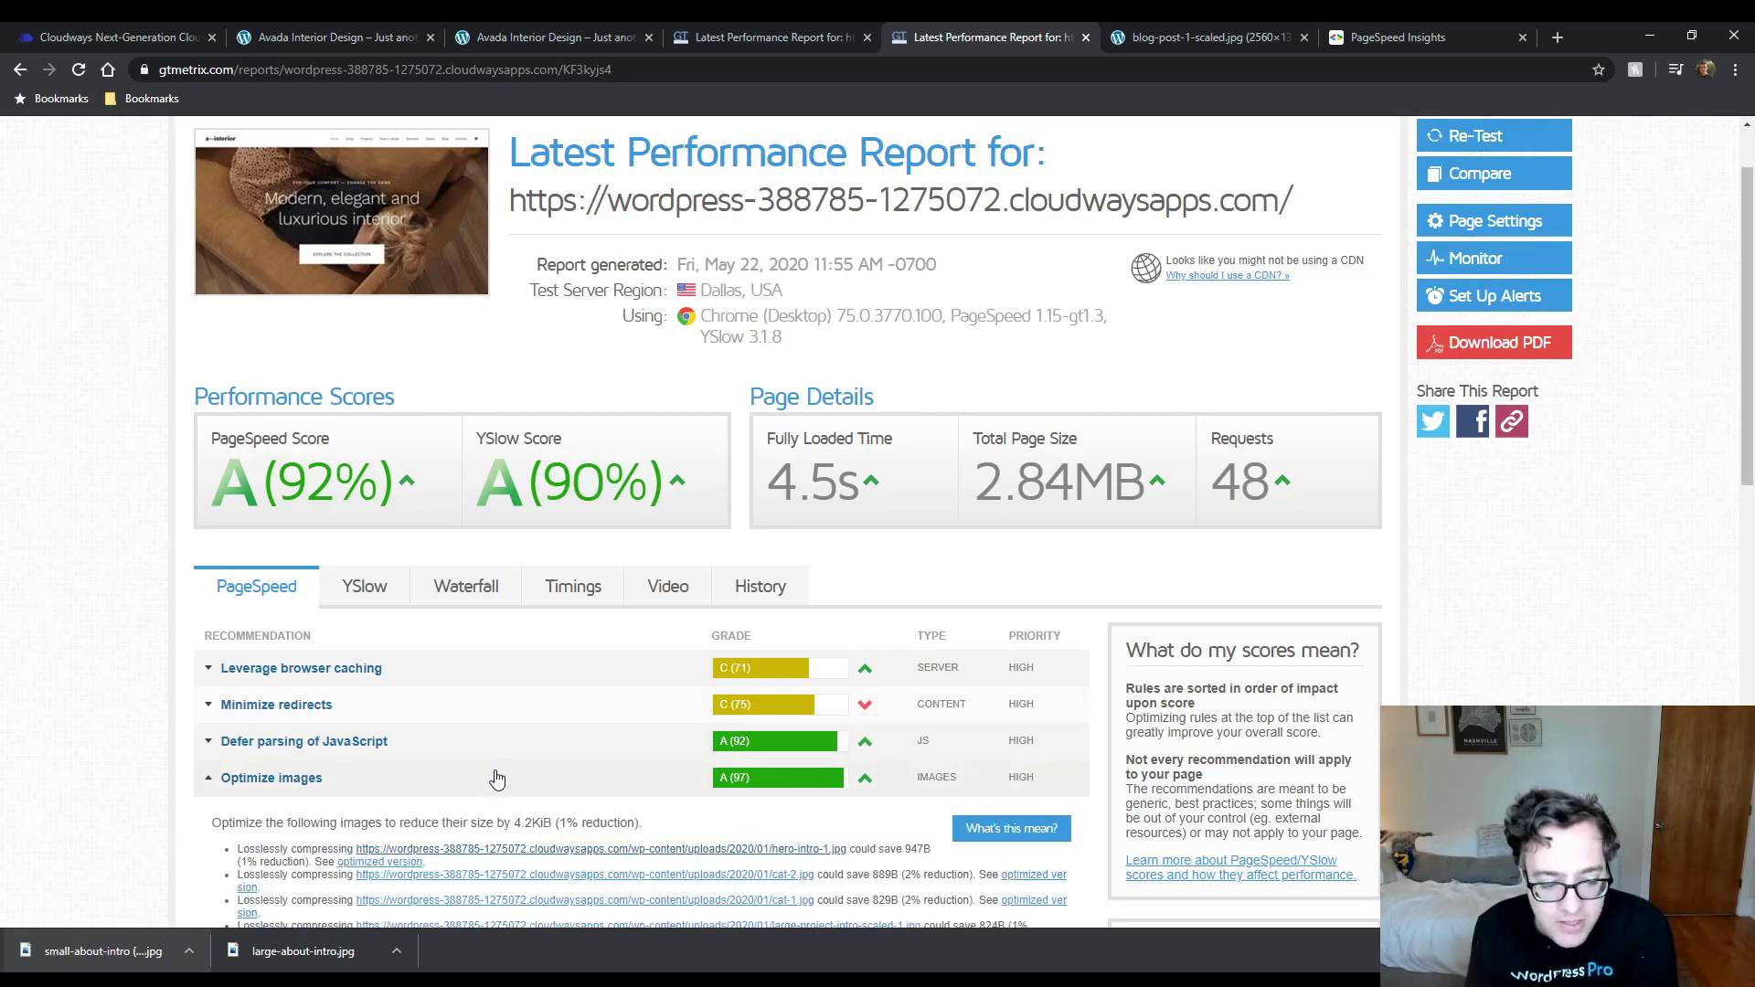
pyautogui.click(499, 775)
# Examine the waterfall chart's request timings, including the headers of the large autoptimize JavaScript file and the main page request.
pyautogui.click(481, 590)
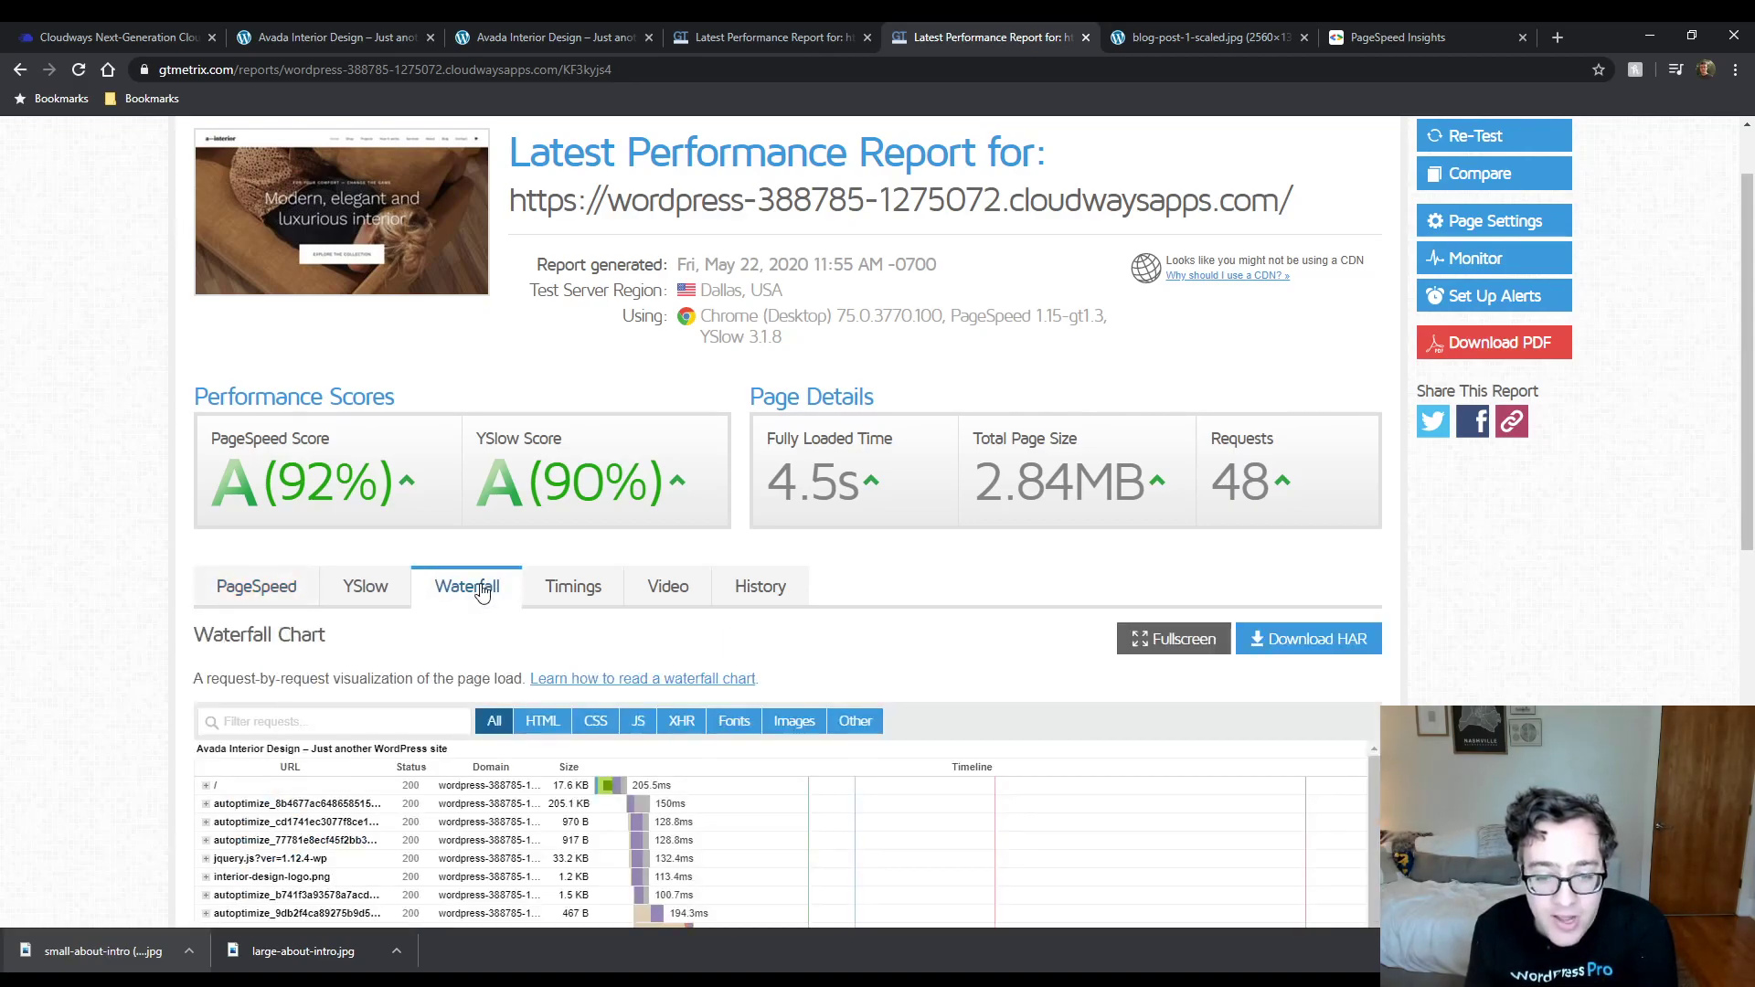
pyautogui.scroll(-3, 482, 592)
pyautogui.scroll(-8, 482, 592)
pyautogui.scroll(3, 344, 455)
pyautogui.scroll(-3, 344, 457)
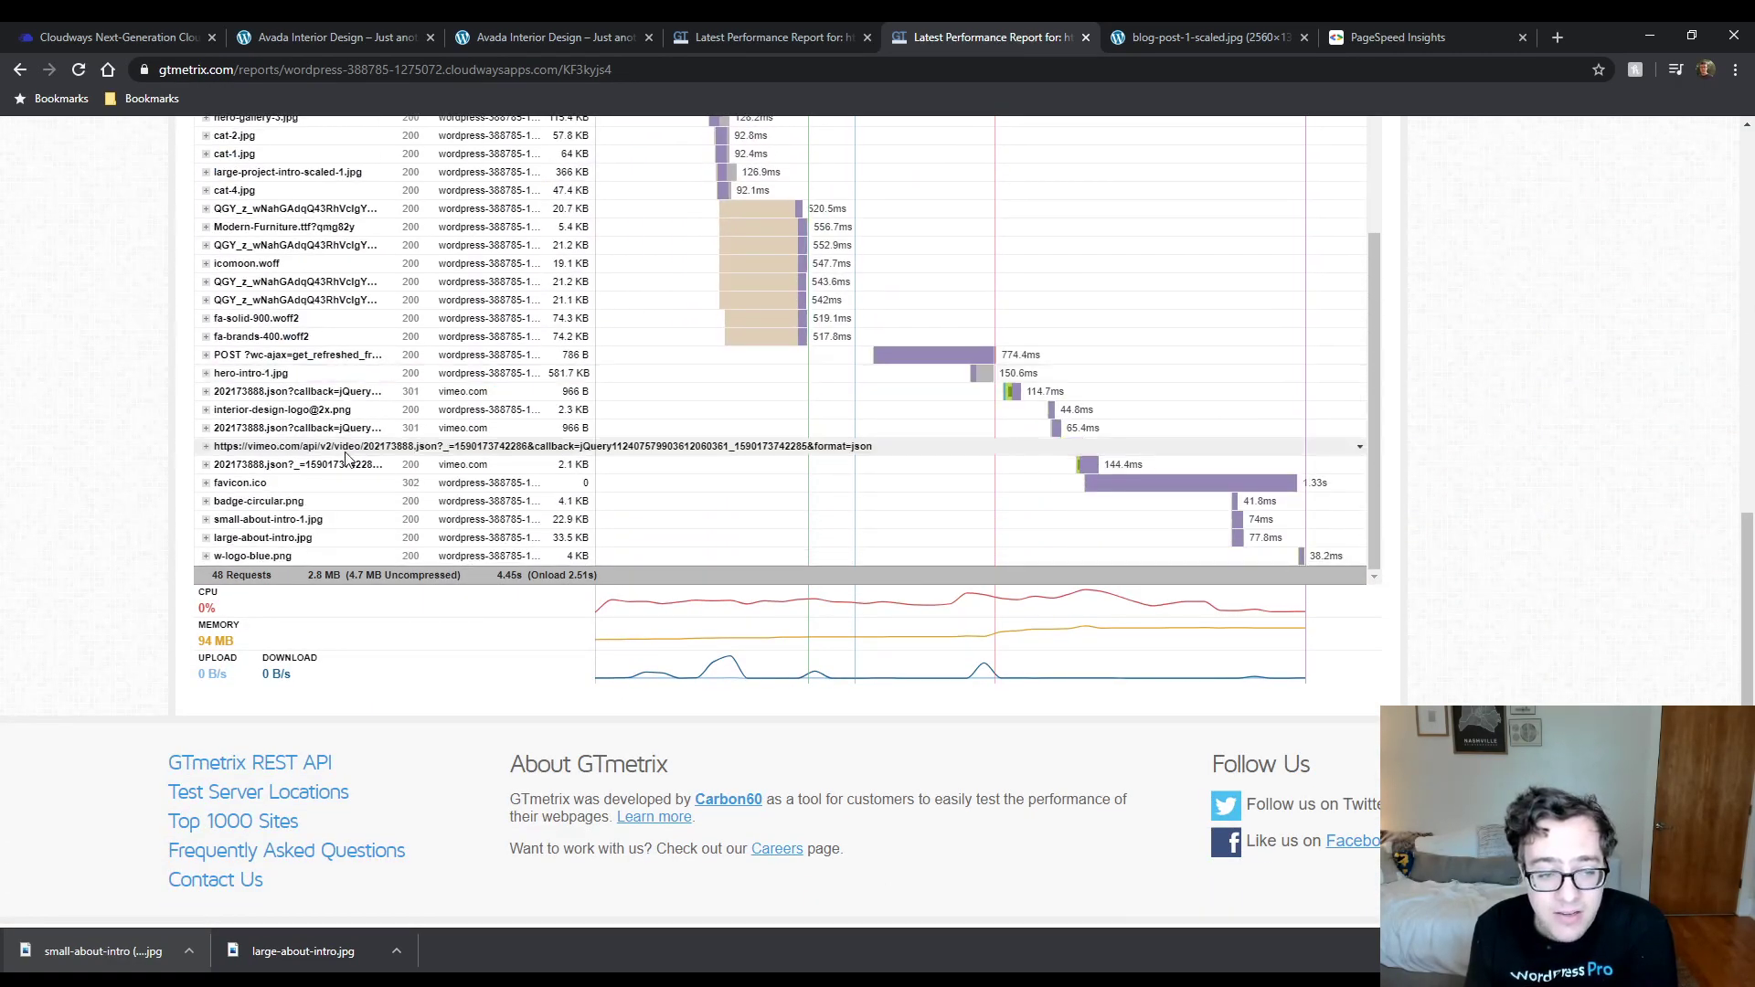
pyautogui.scroll(3, 346, 459)
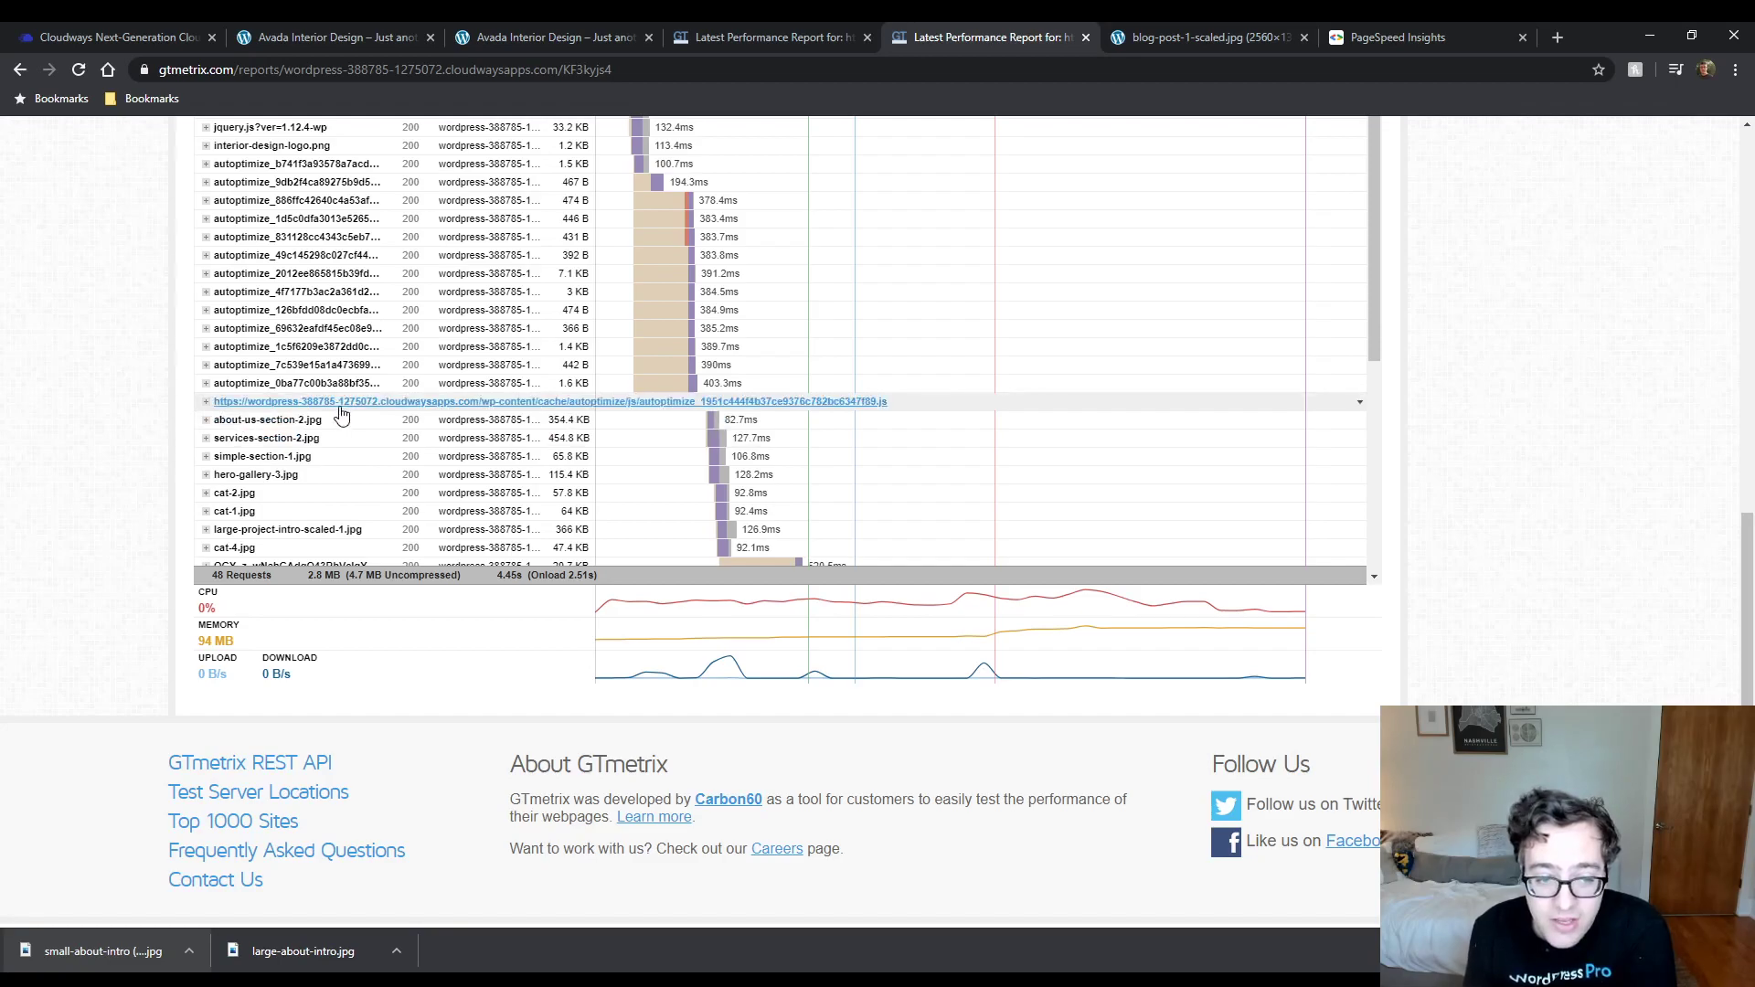
pyautogui.click(344, 408)
pyautogui.scroll(-2, 344, 414)
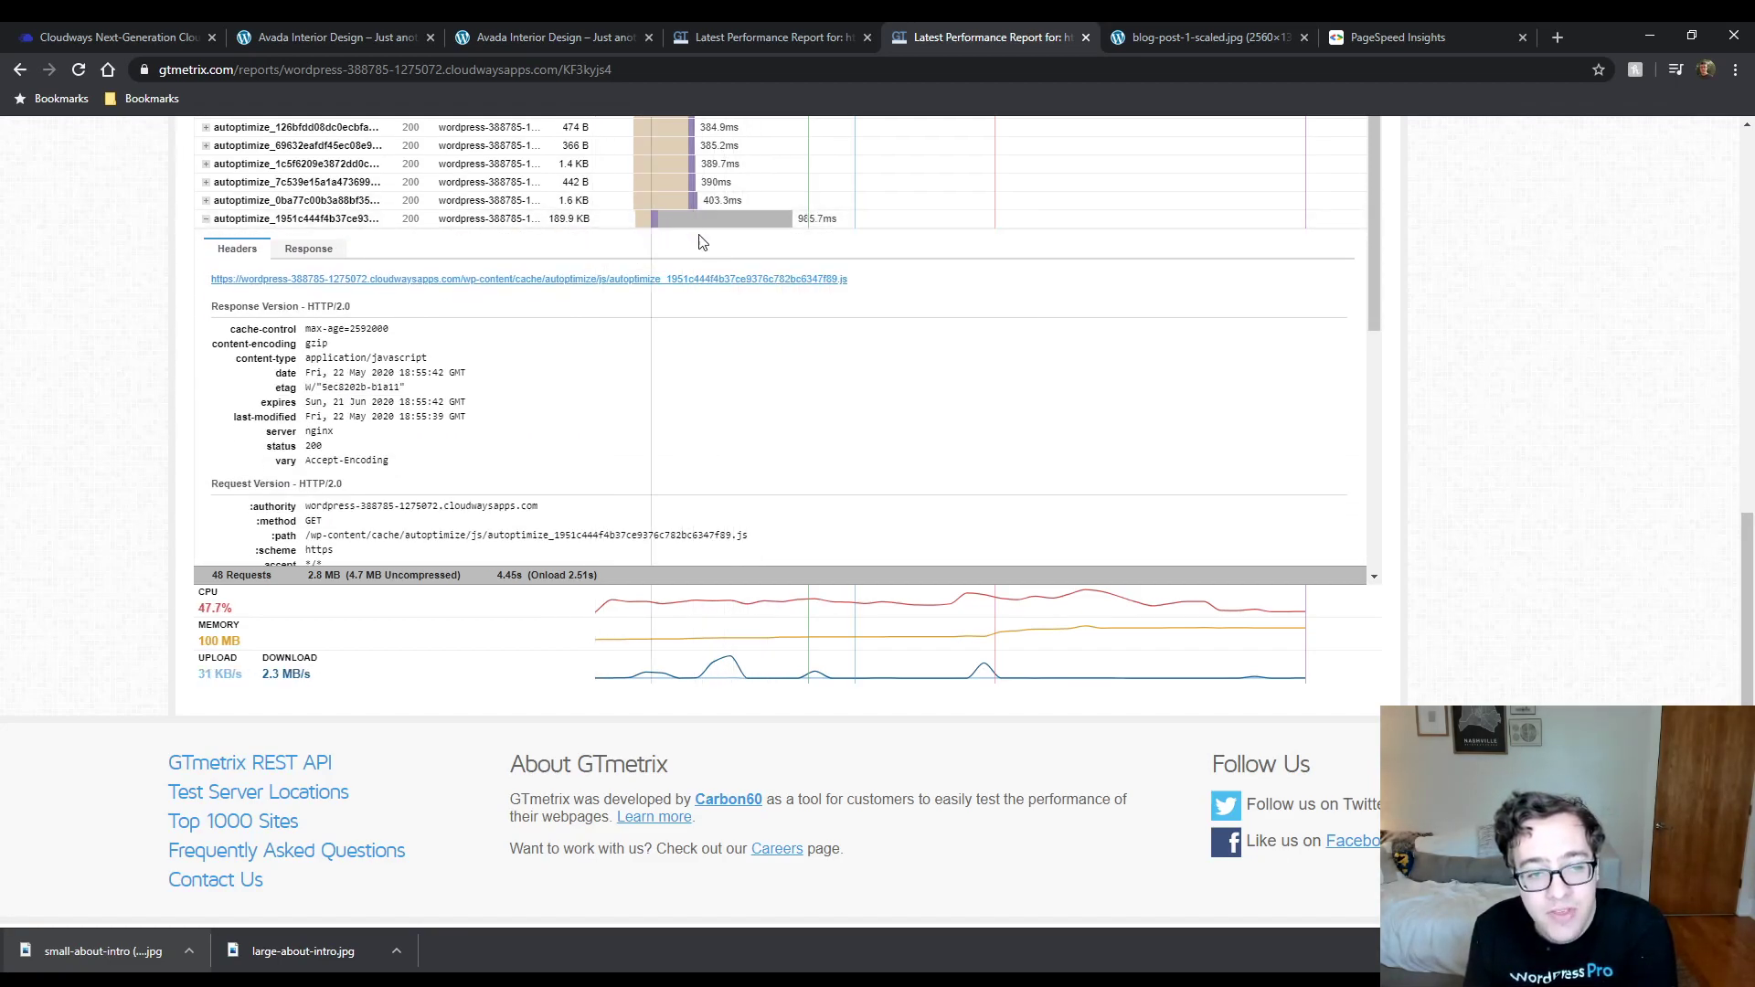
pyautogui.scroll(10, 332, 467)
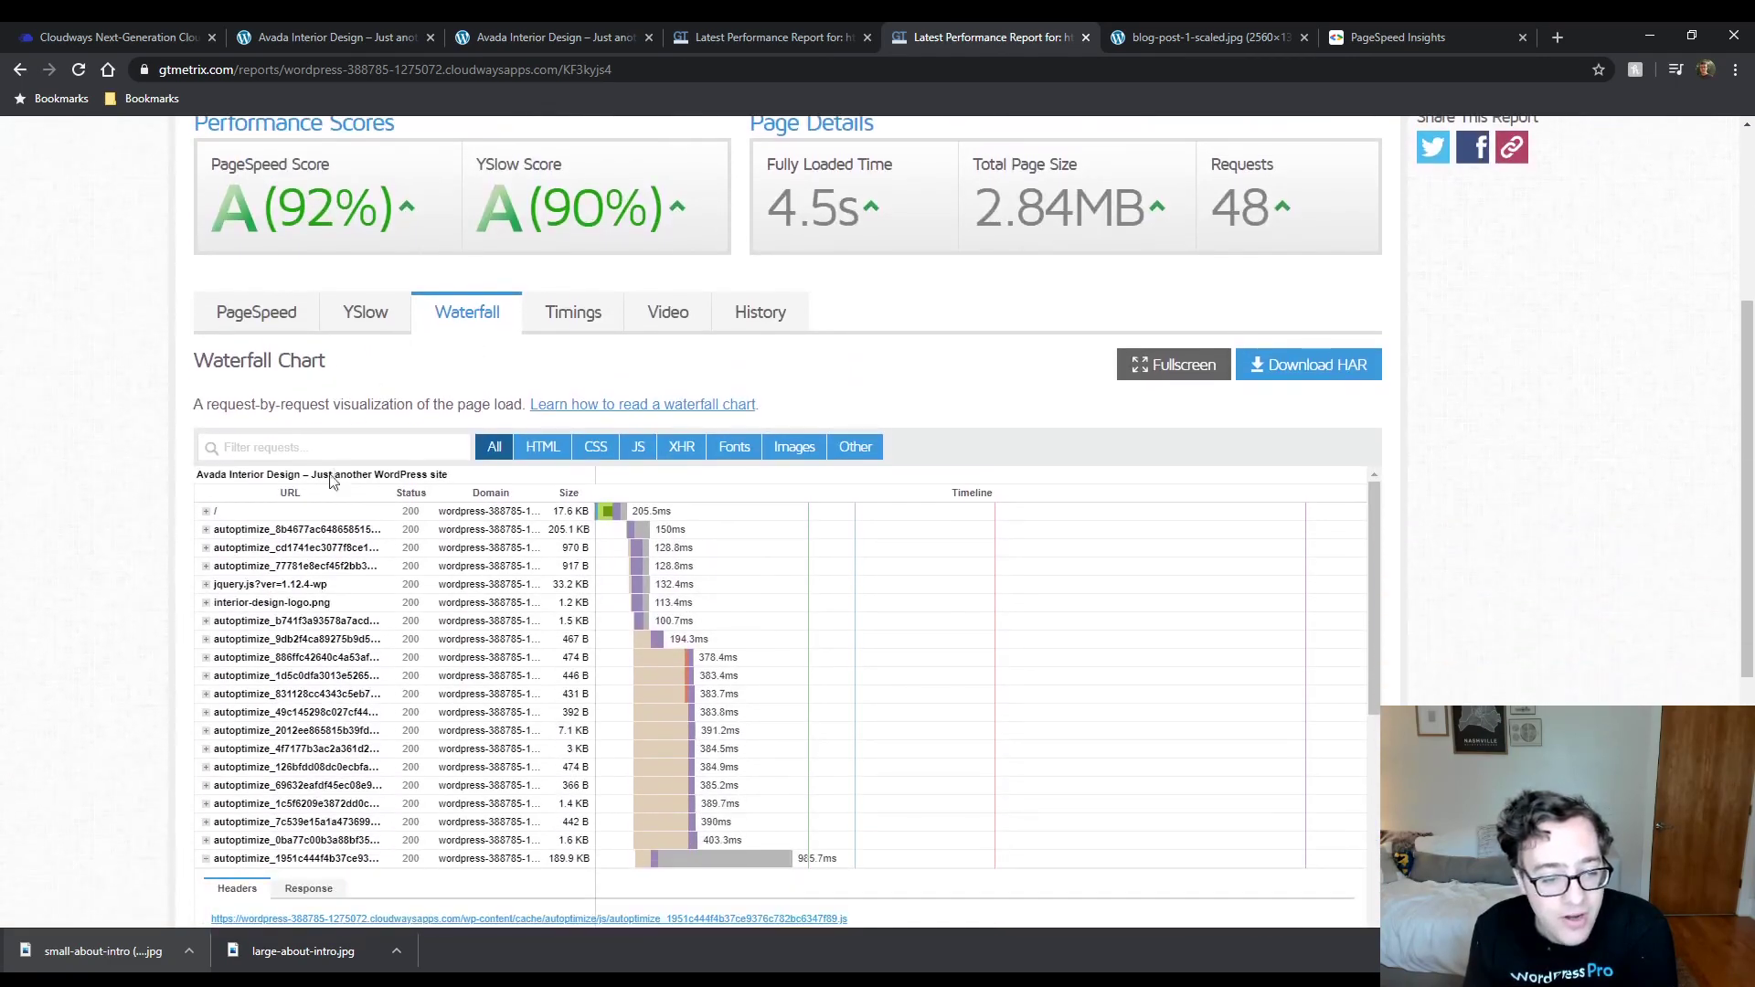
pyautogui.click(284, 513)
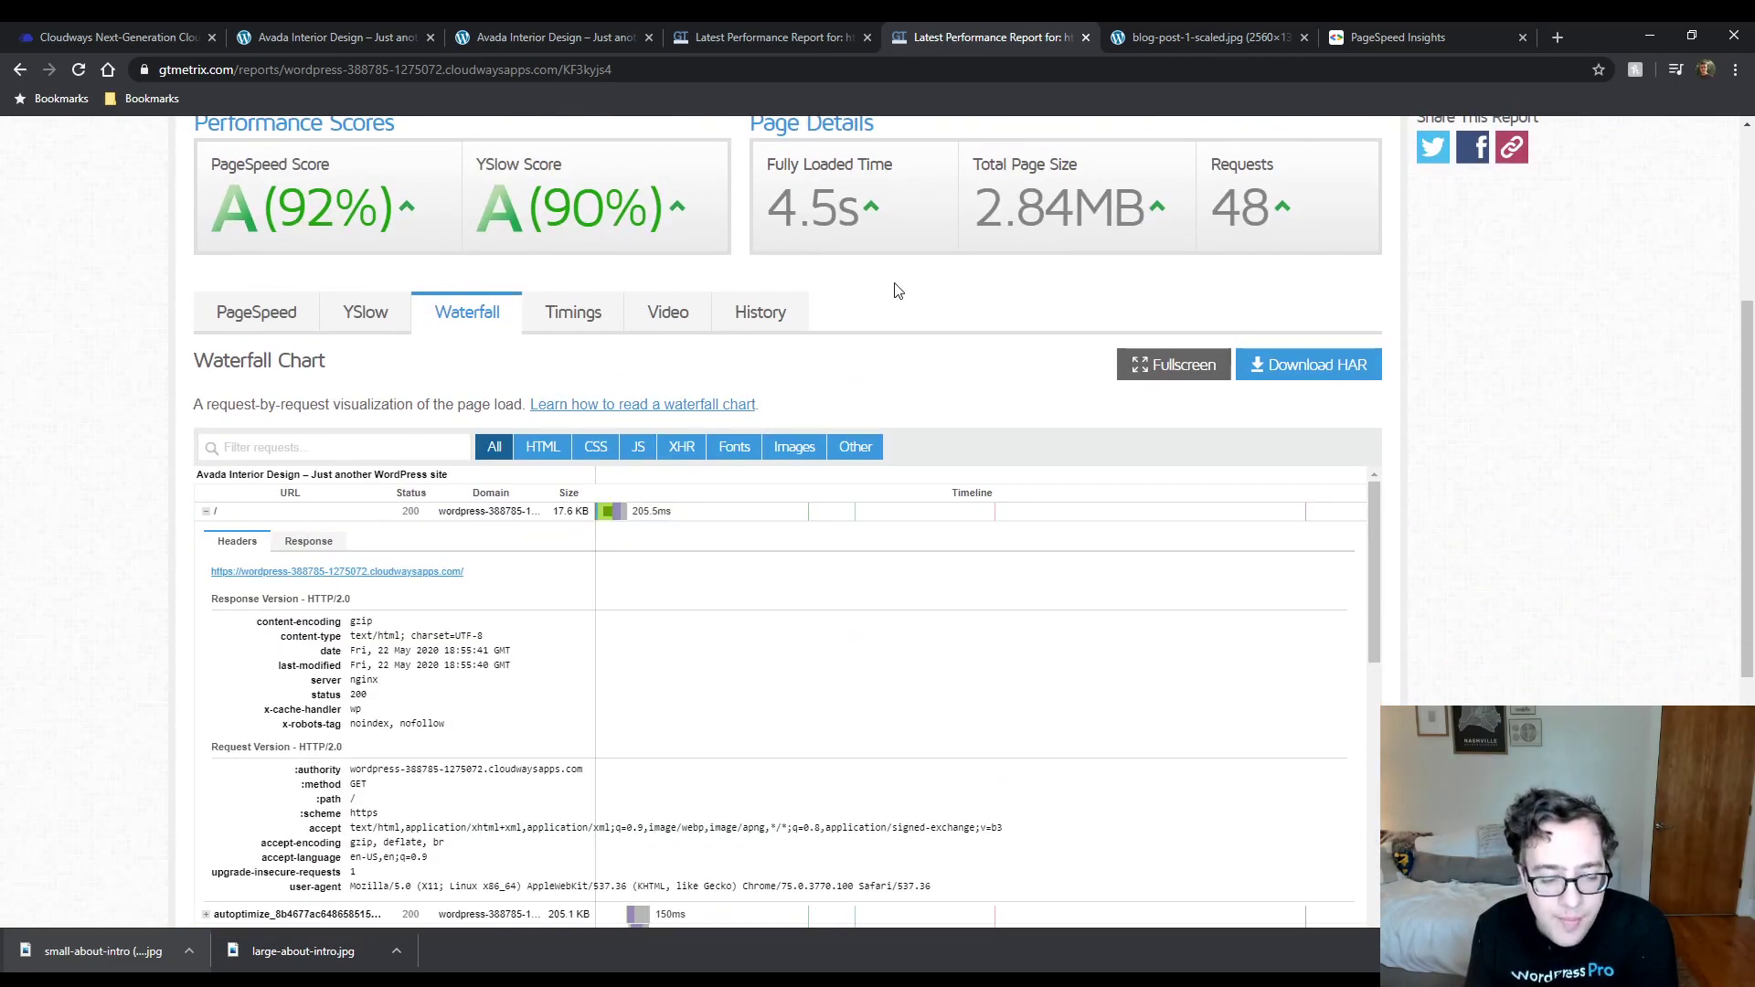
# Glance at the earlier GTmetrix report for comparison and start another re-test of the homepage.
pyautogui.scroll(3, 892, 286)
pyautogui.click(828, 33)
pyautogui.click(974, 31)
pyautogui.scroll(1, 1433, 302)
pyautogui.click(1475, 228)
# Close the blog-post image tab and run a fresh PageSpeed Insights analysis of the site.
pyautogui.click(1394, 37)
pyautogui.click(1304, 38)
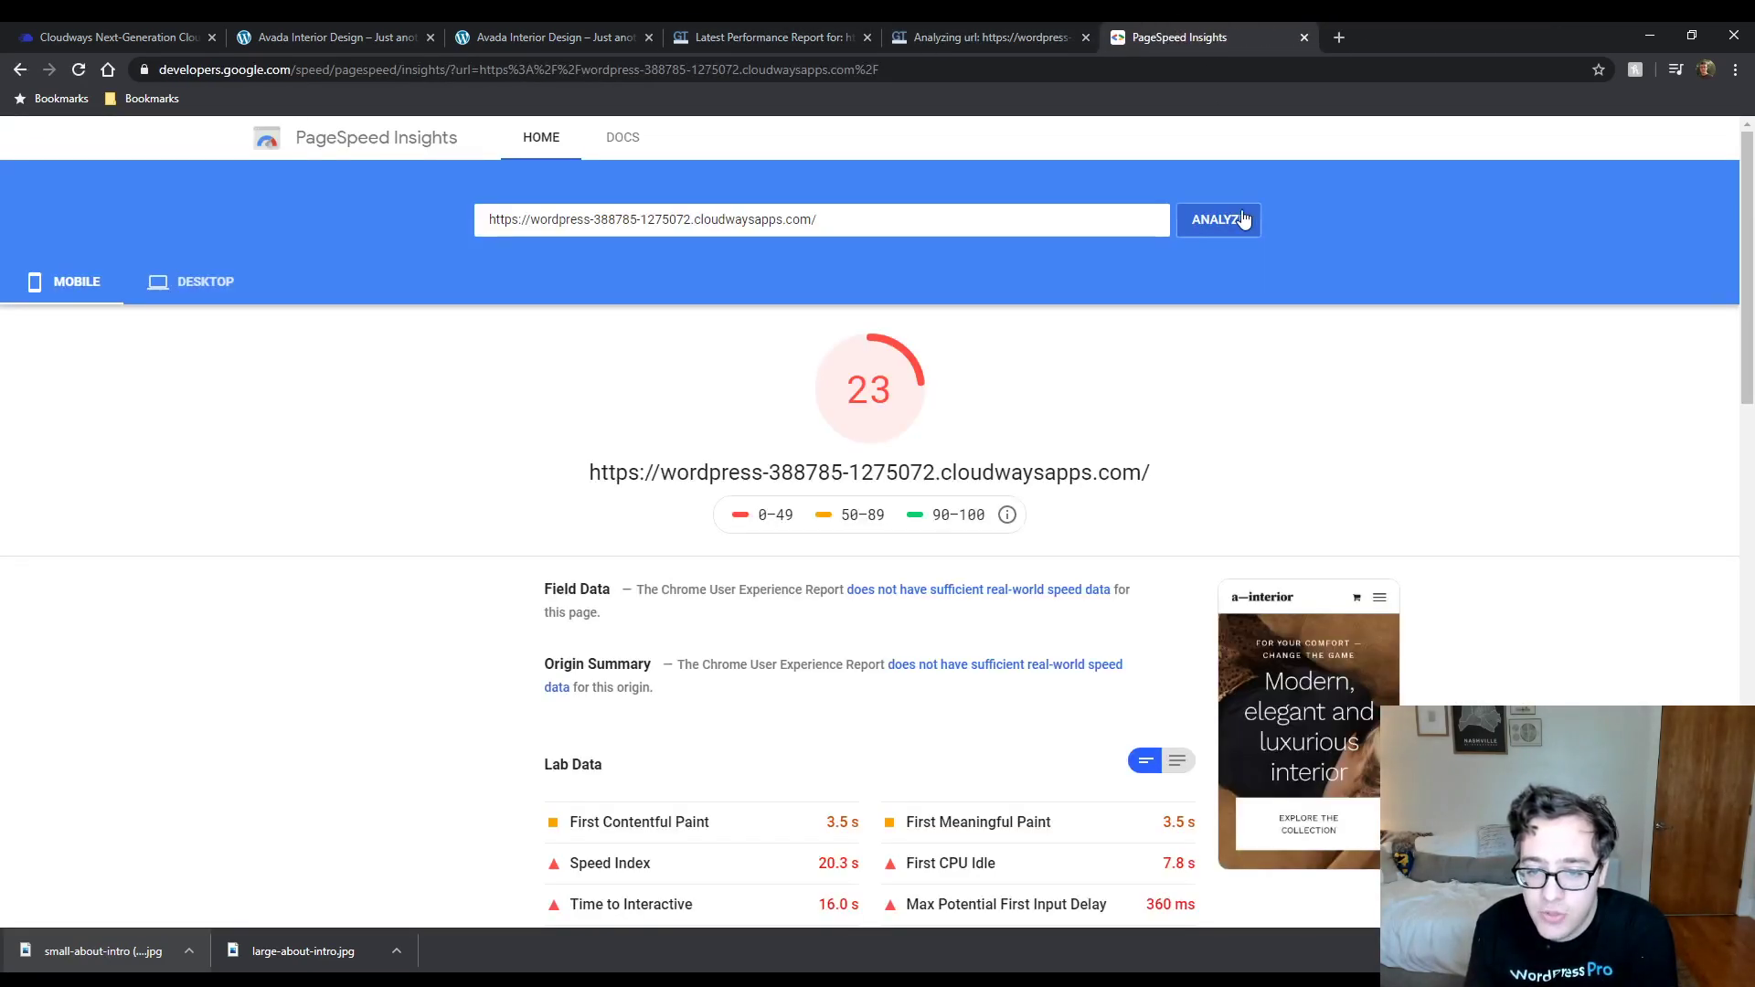
pyautogui.click(1236, 222)
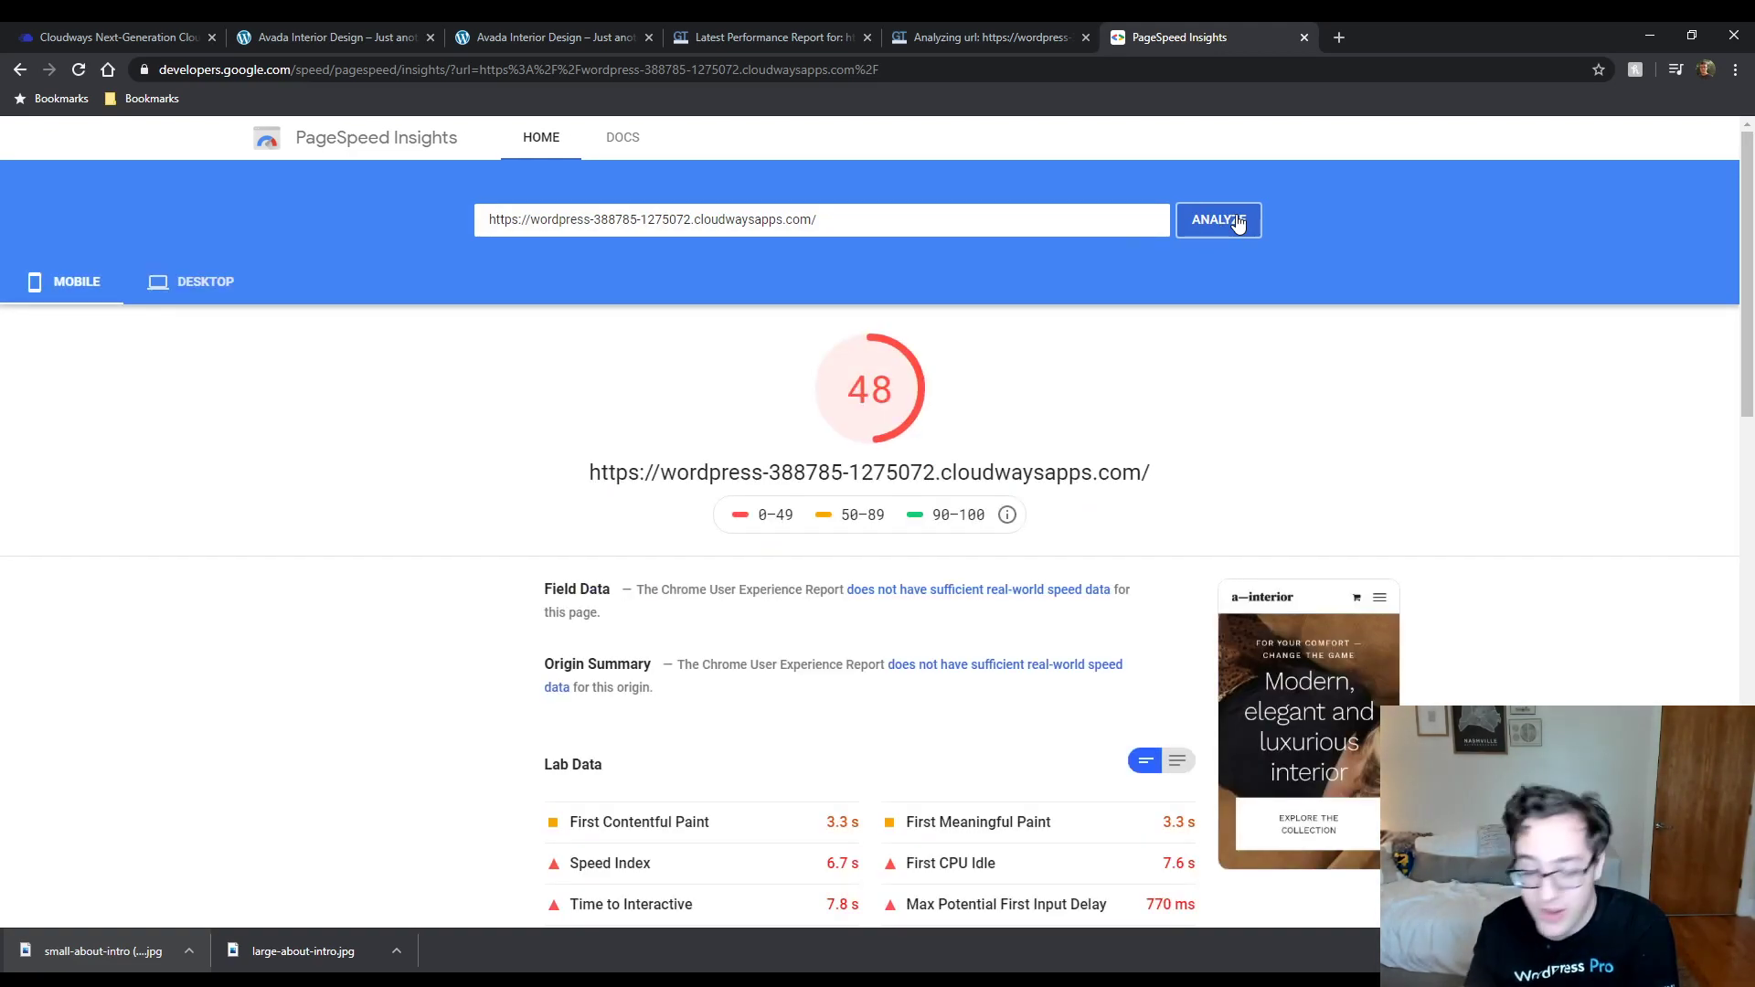
# Review the PageSpeed Insights mobile results and the file sizes listed under Eliminate render-blocking resources.
pyautogui.scroll(-5, 1176, 363)
pyautogui.scroll(-5, 1177, 363)
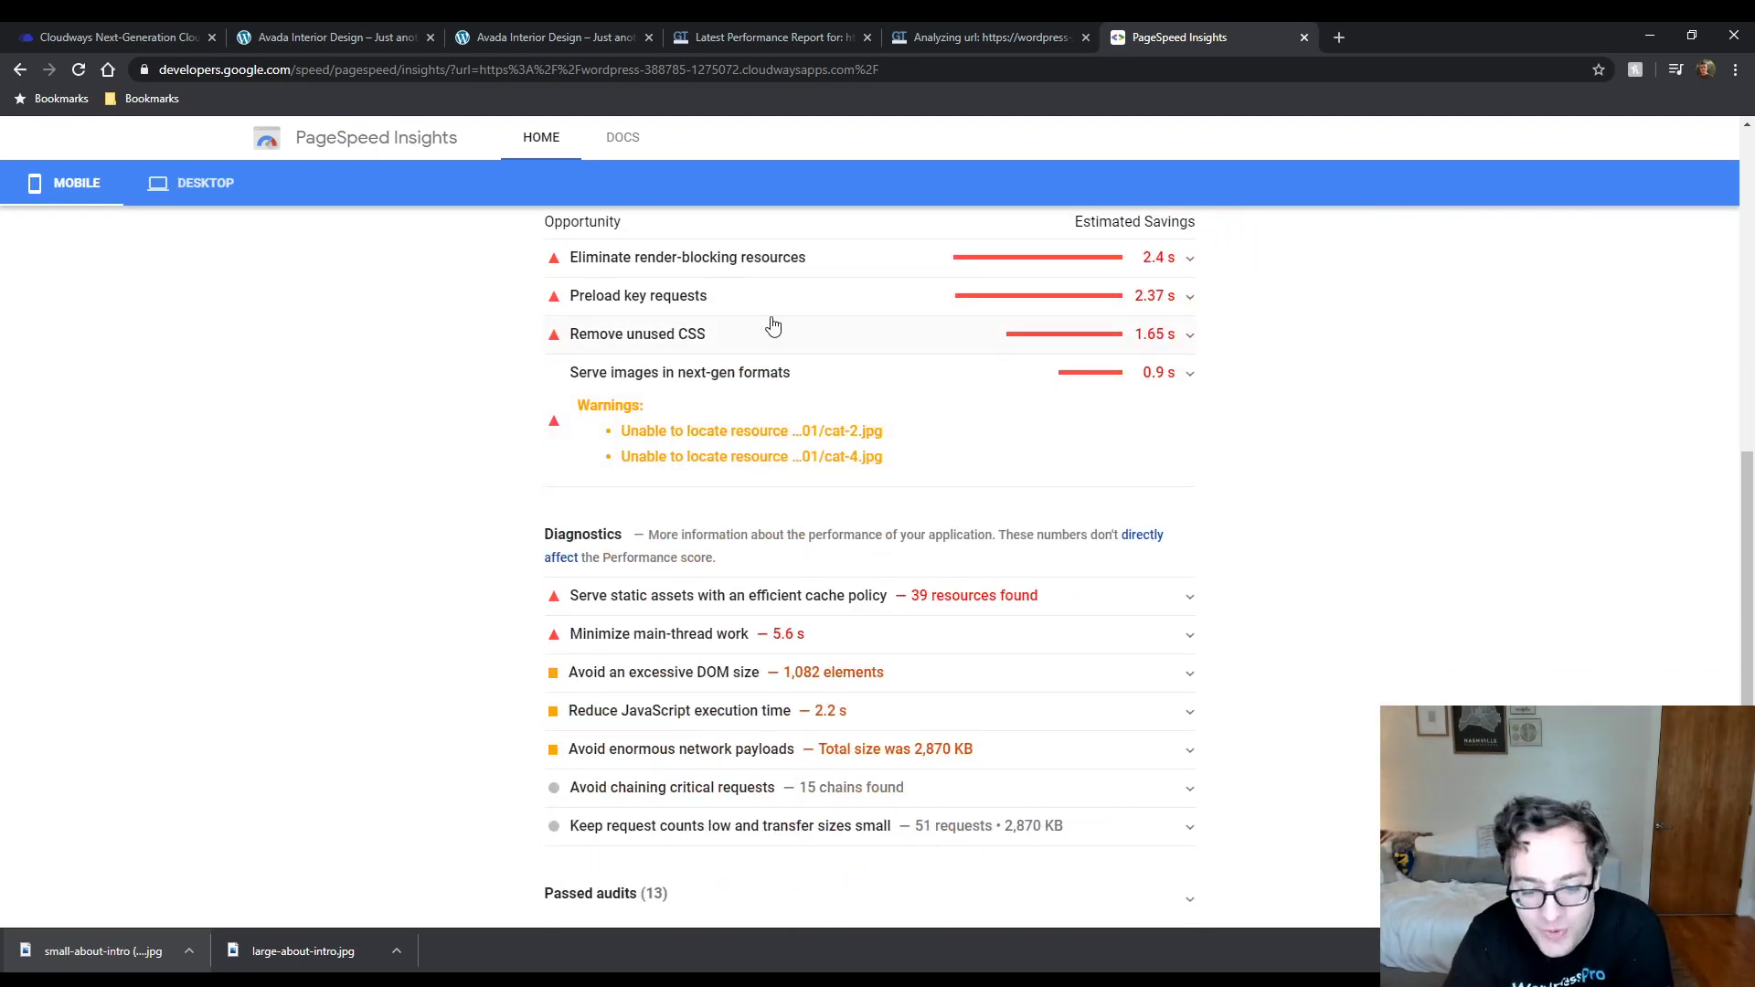
pyautogui.scroll(2, 863, 403)
pyautogui.click(861, 435)
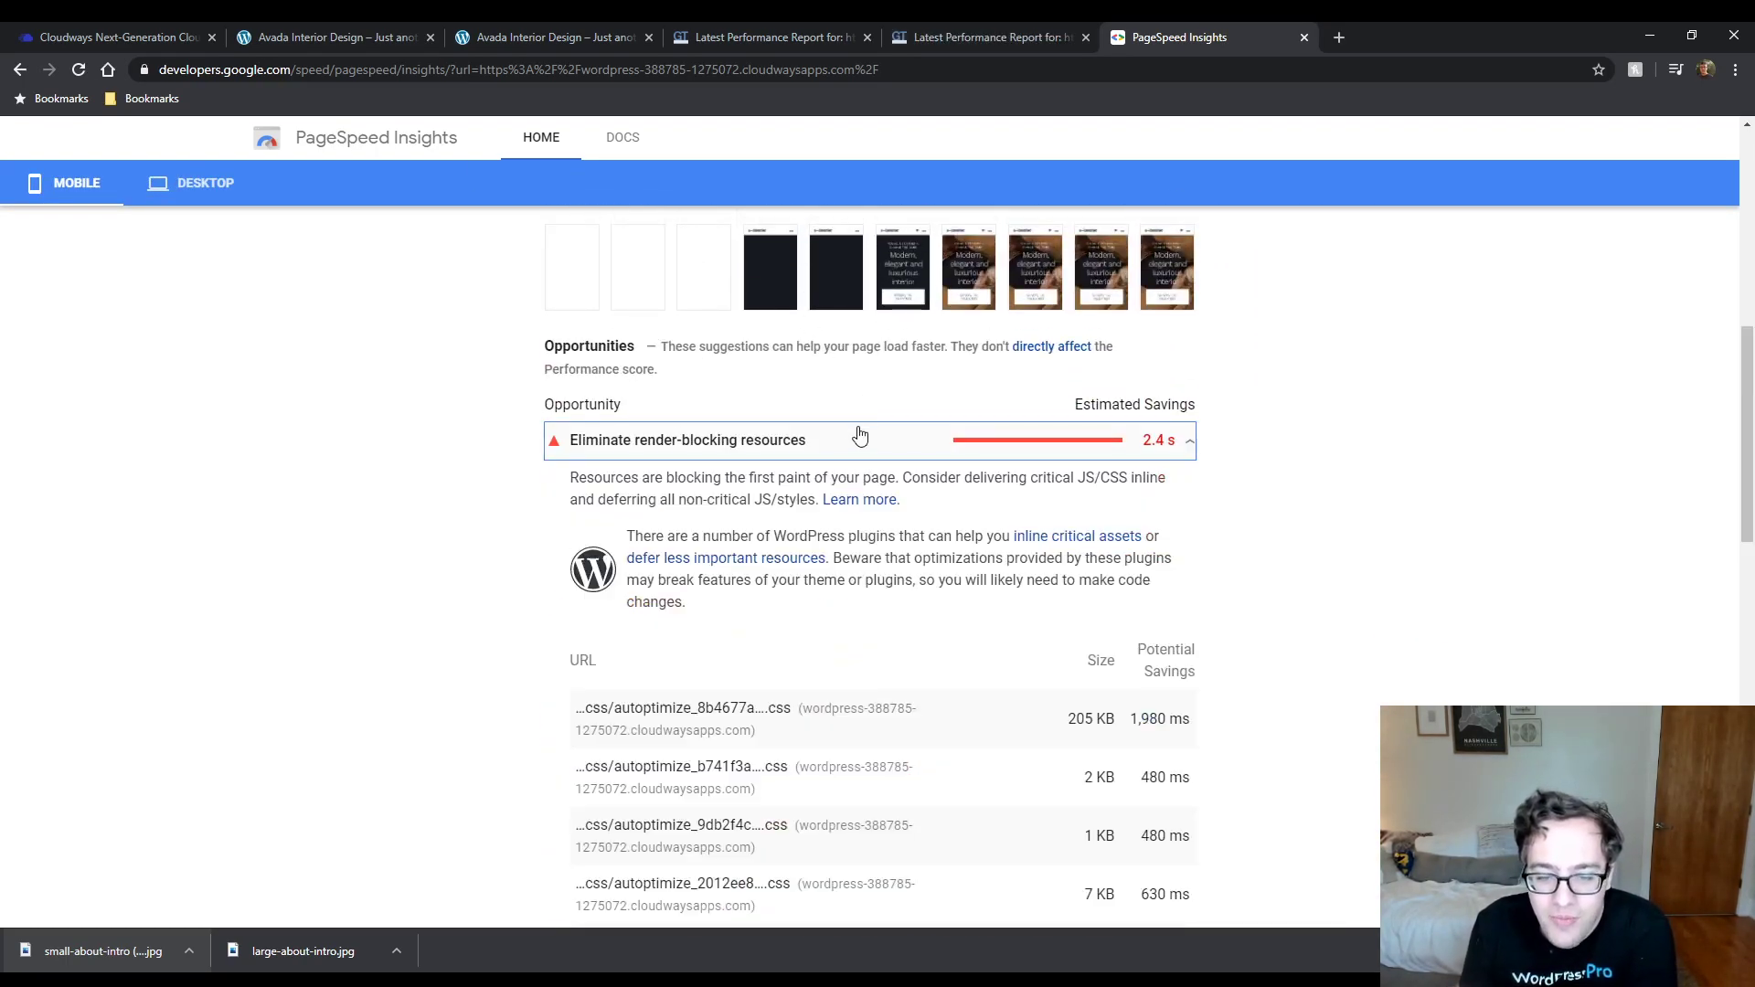
pyautogui.scroll(-6, 777, 494)
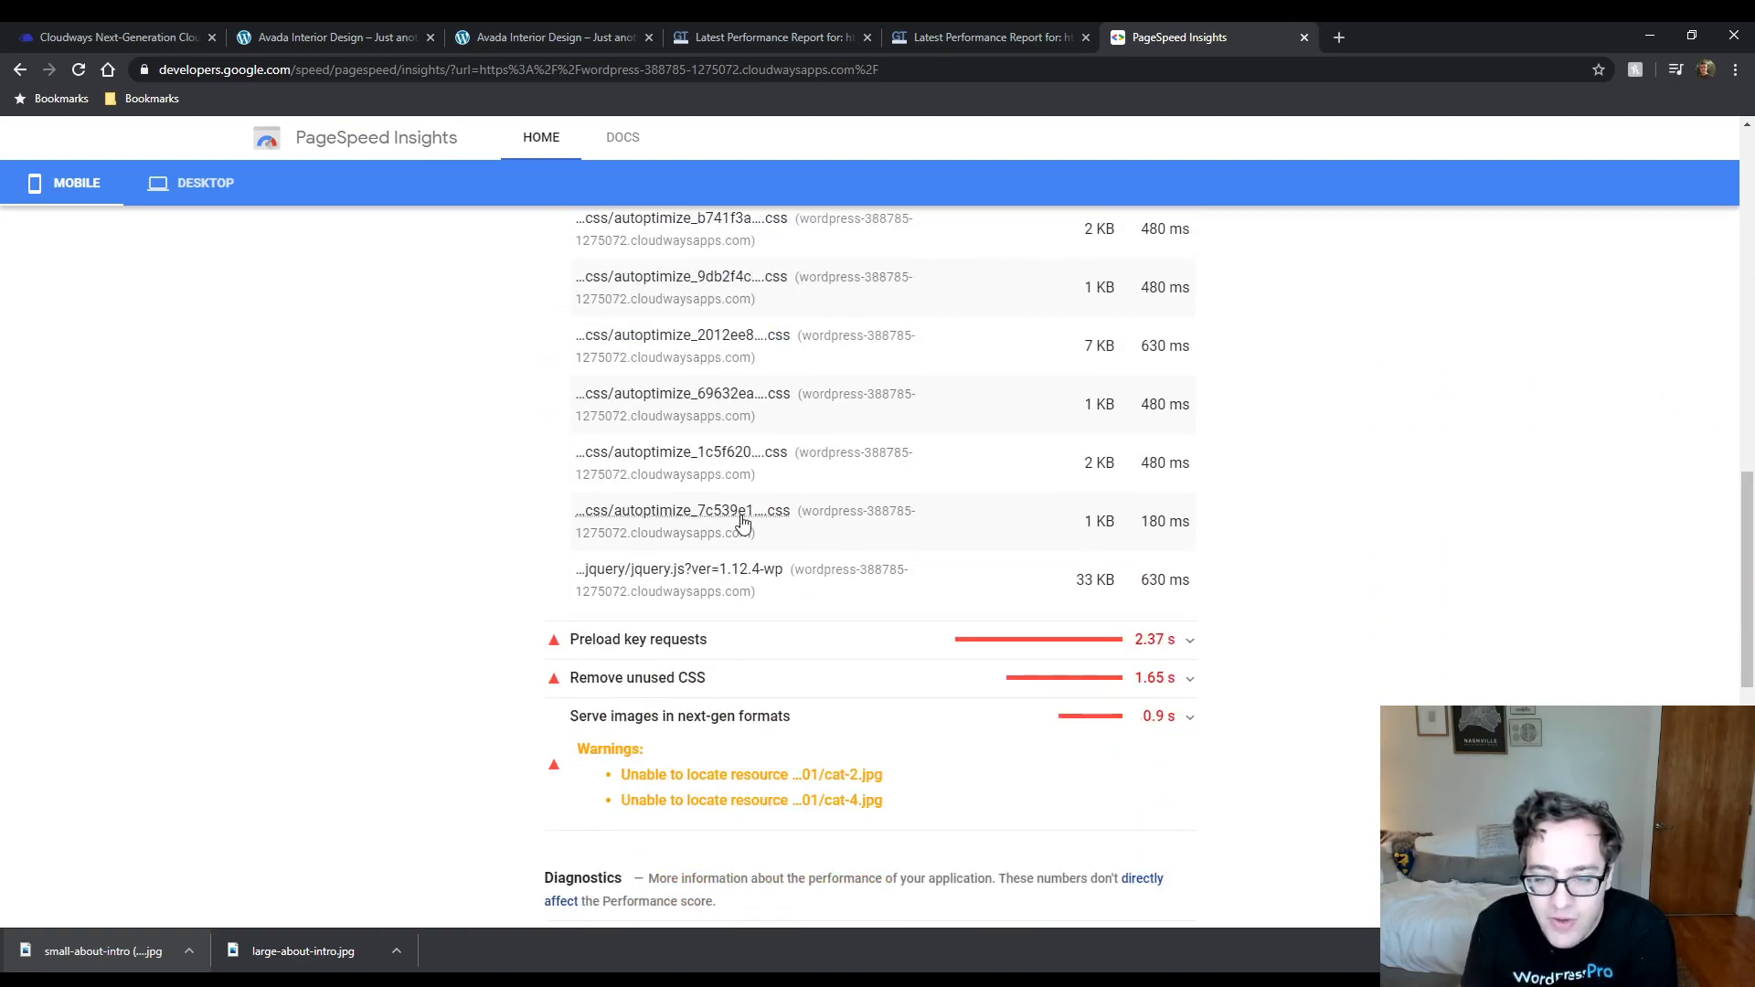
pyautogui.scroll(3, 742, 523)
pyautogui.moveTo(1058, 446); pyautogui.dragTo(1117, 447)
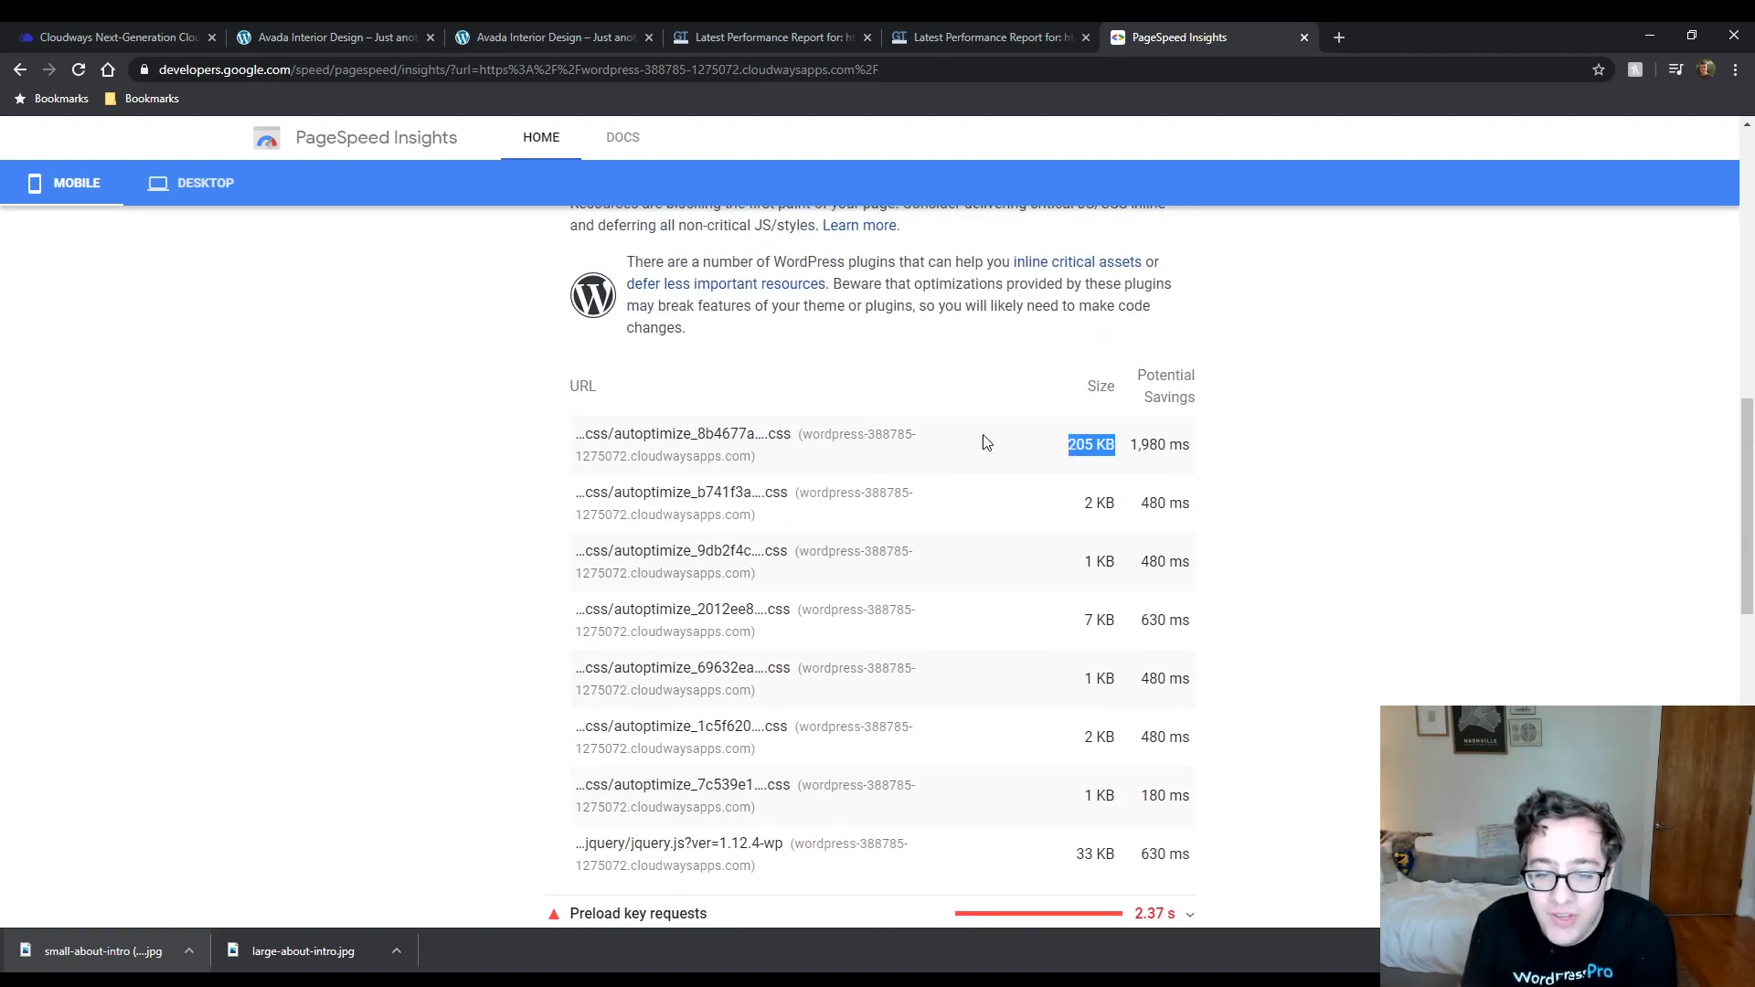
pyautogui.scroll(3, 743, 440)
pyautogui.click(731, 440)
# Look over the remaining opportunities and the images listed under Serve images in next-gen formats.
pyautogui.scroll(-3, 805, 509)
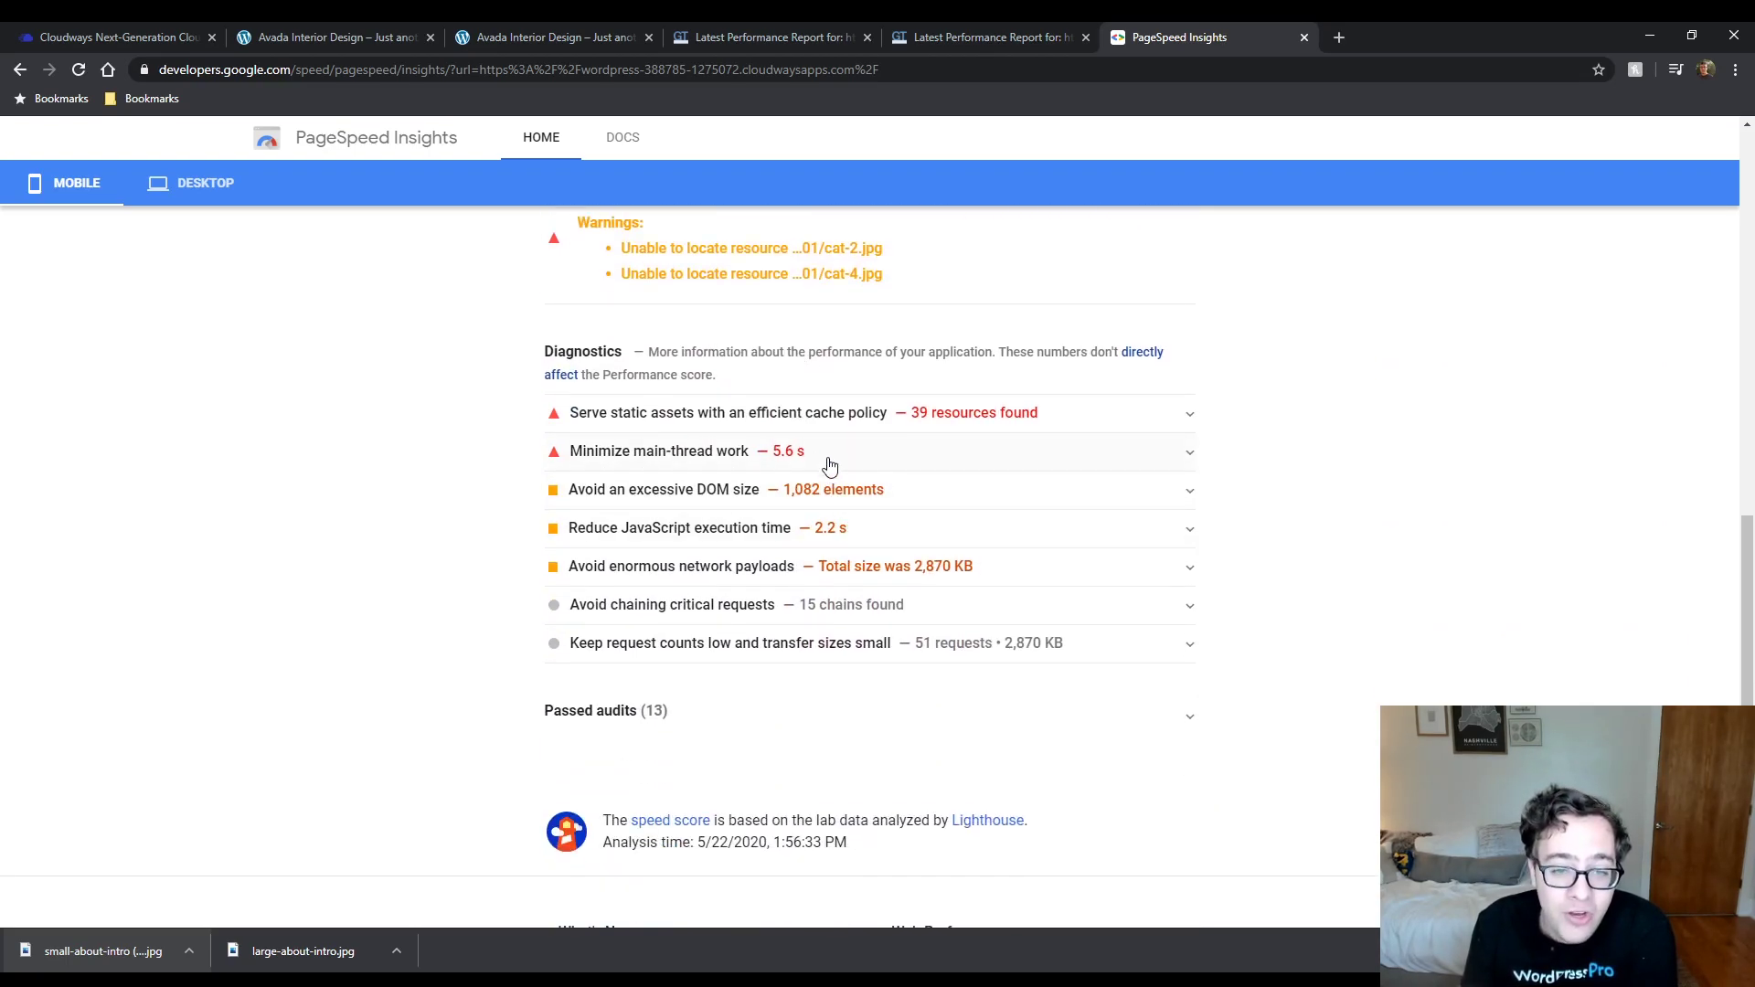
pyautogui.scroll(6, 823, 457)
pyautogui.scroll(-2, 686, 442)
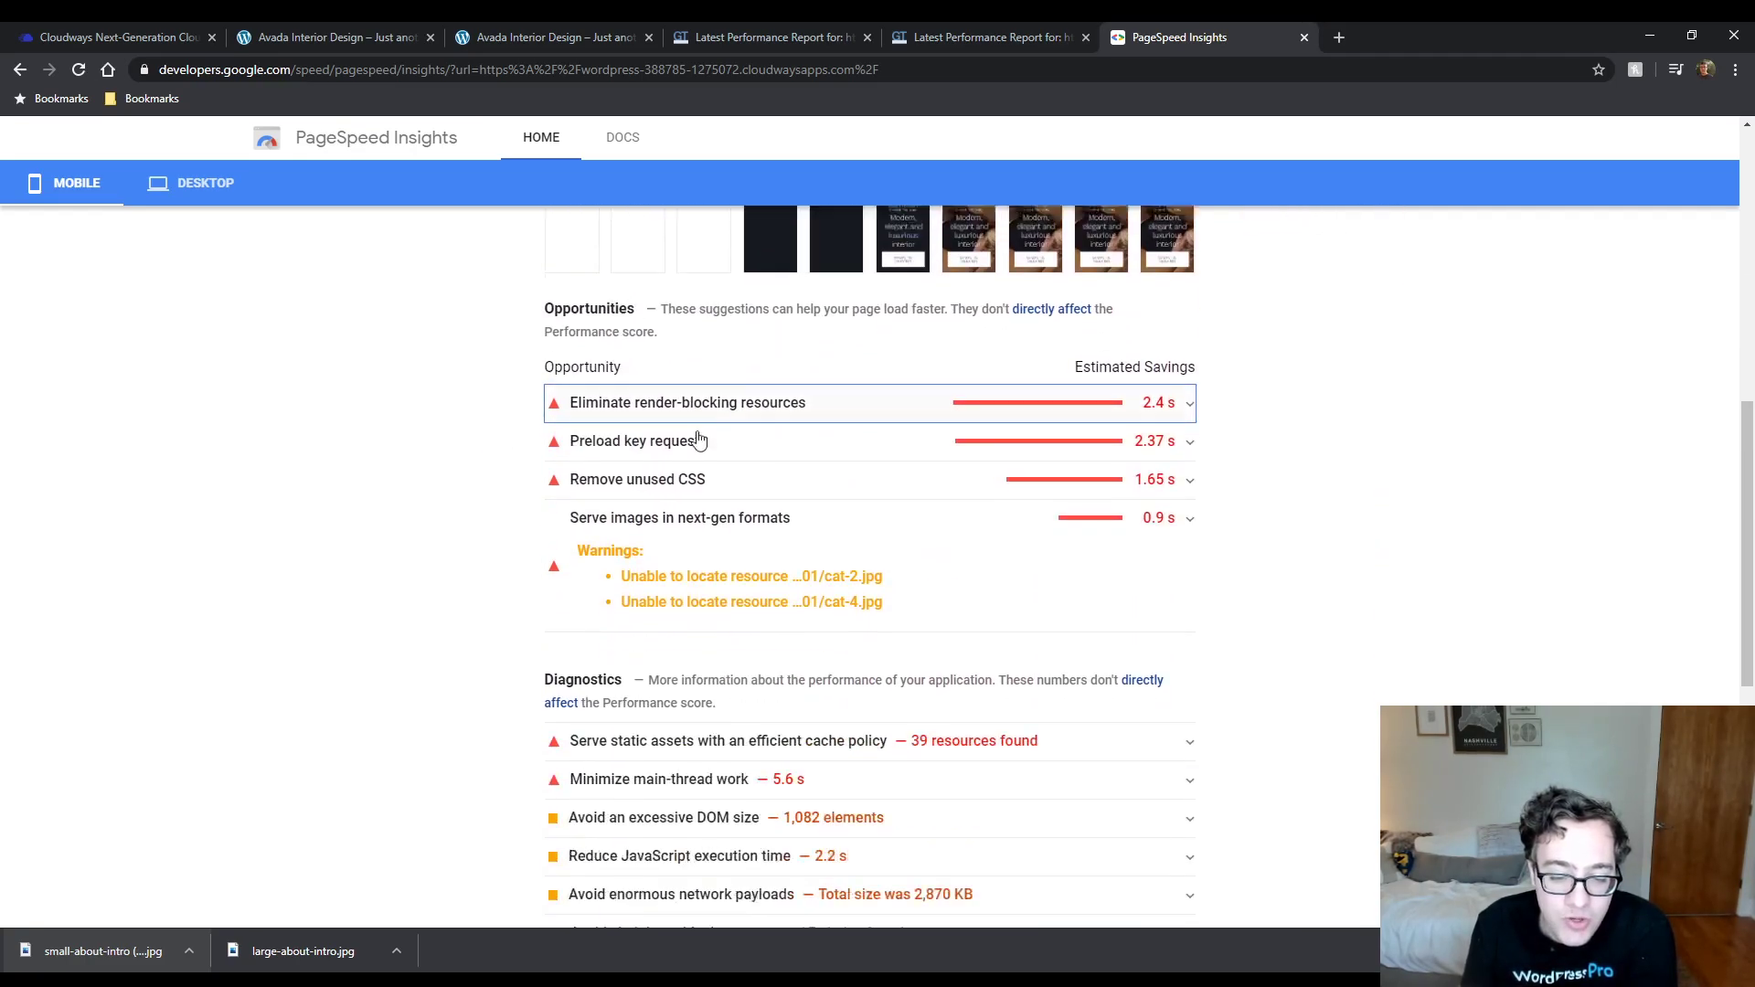
pyautogui.scroll(4, 772, 458)
pyautogui.scroll(-3, 923, 510)
pyautogui.scroll(-1, 924, 510)
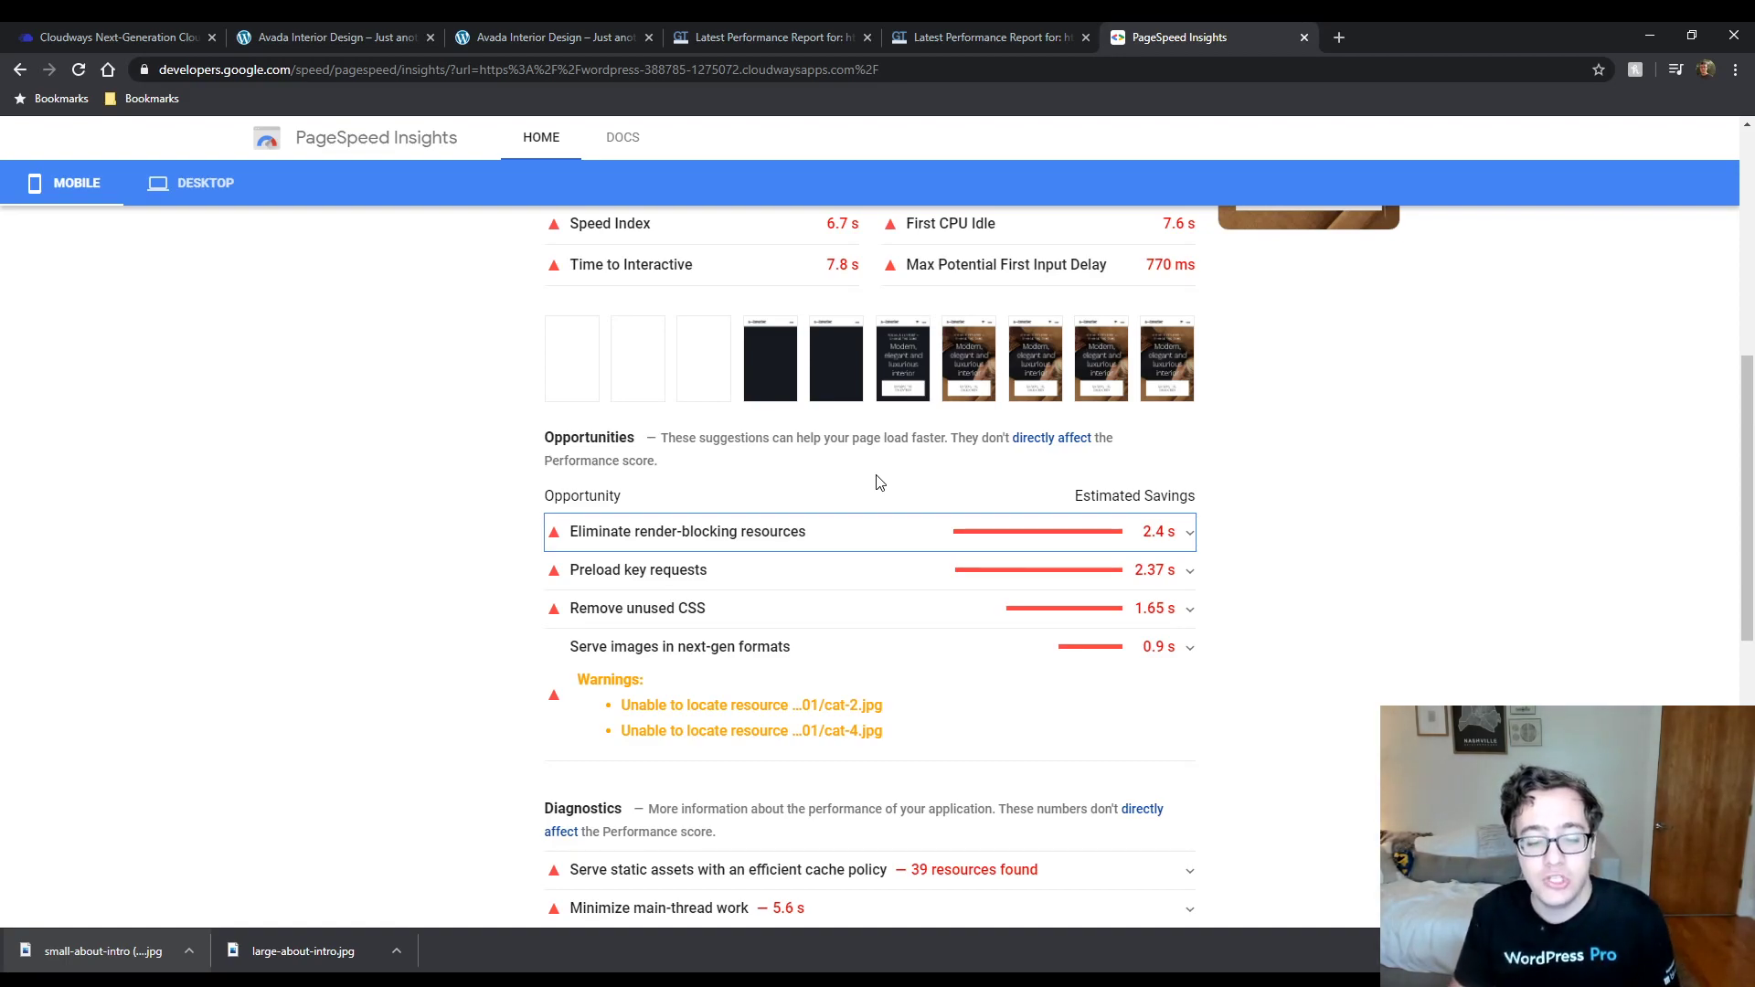
pyautogui.click(780, 721)
pyautogui.scroll(-4, 758, 663)
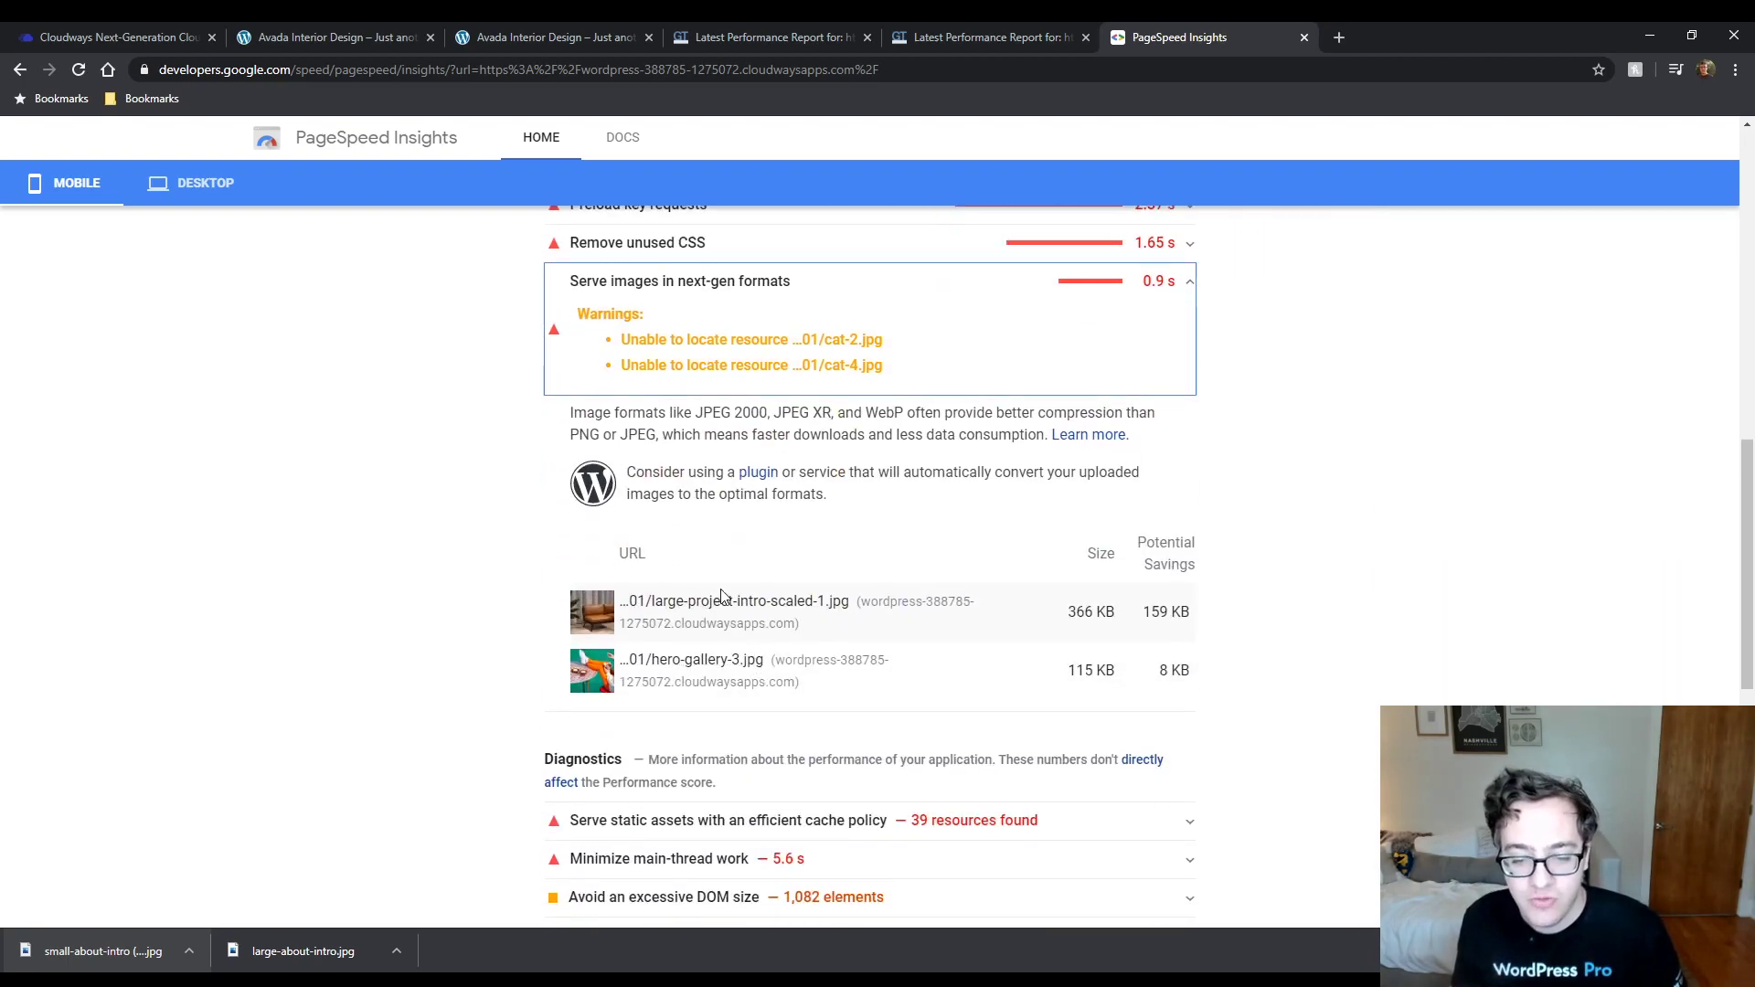
pyautogui.click(820, 393)
# Check the diagnostics for JavaScript execution time, static asset cache policy and main-thread work.
pyautogui.click(837, 622)
pyautogui.scroll(-4, 773, 582)
pyautogui.scroll(4, 772, 582)
pyautogui.click(825, 631)
pyautogui.click(864, 516)
pyautogui.click(864, 516)
pyautogui.click(841, 533)
pyautogui.click(841, 533)
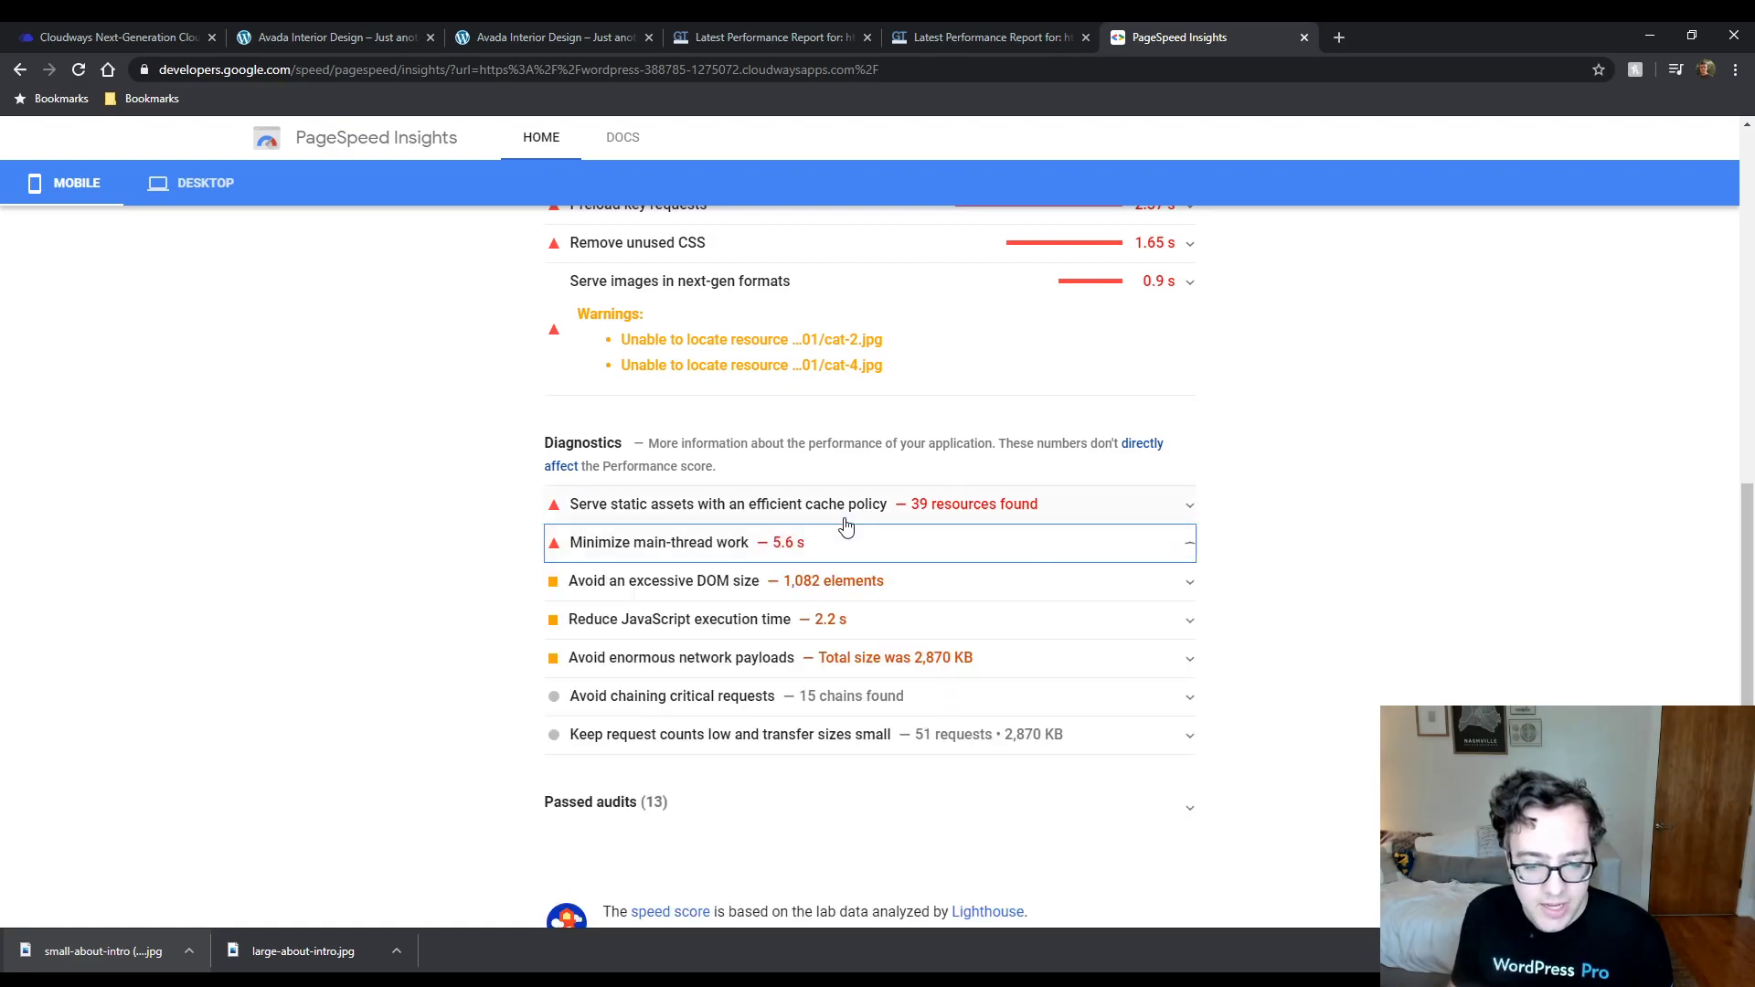
# Go through the resources listed under the efficient cache policy diagnostic and expand the Minimize main-thread work breakdown.
pyautogui.click(851, 515)
pyautogui.scroll(-1, 777, 731)
pyautogui.scroll(2, 759, 685)
pyautogui.scroll(-2, 740, 640)
pyautogui.scroll(-15, 742, 637)
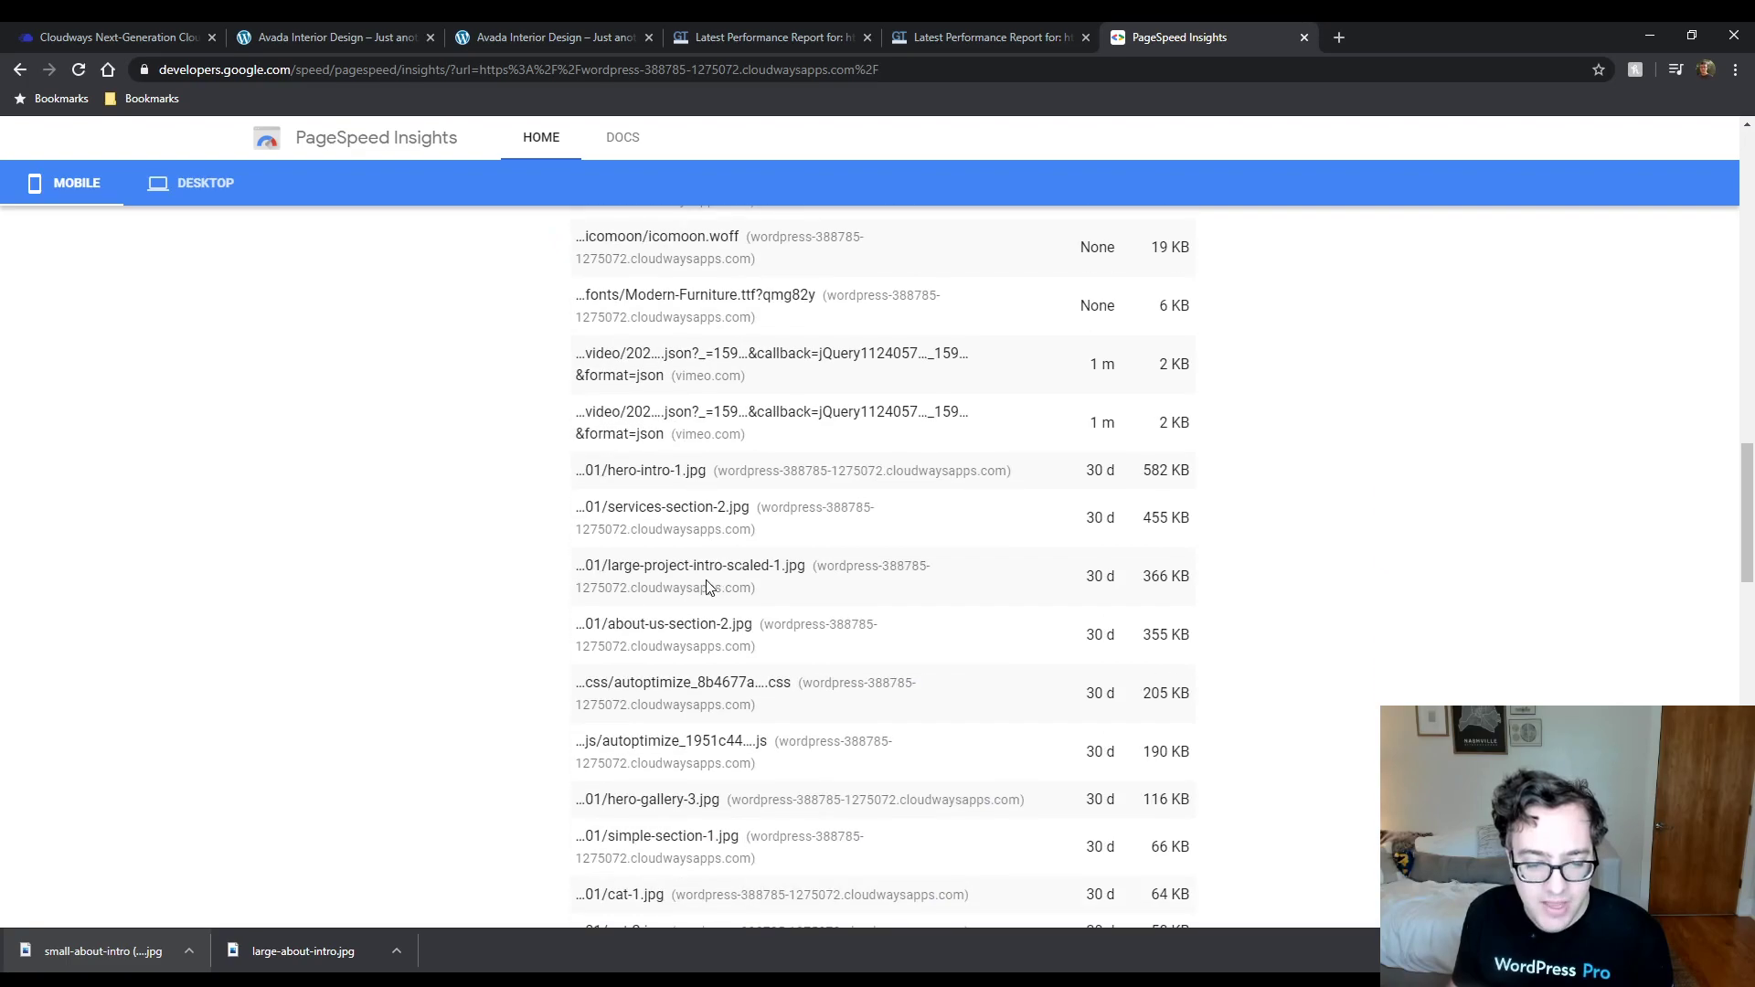
pyautogui.scroll(-10, 411, 530)
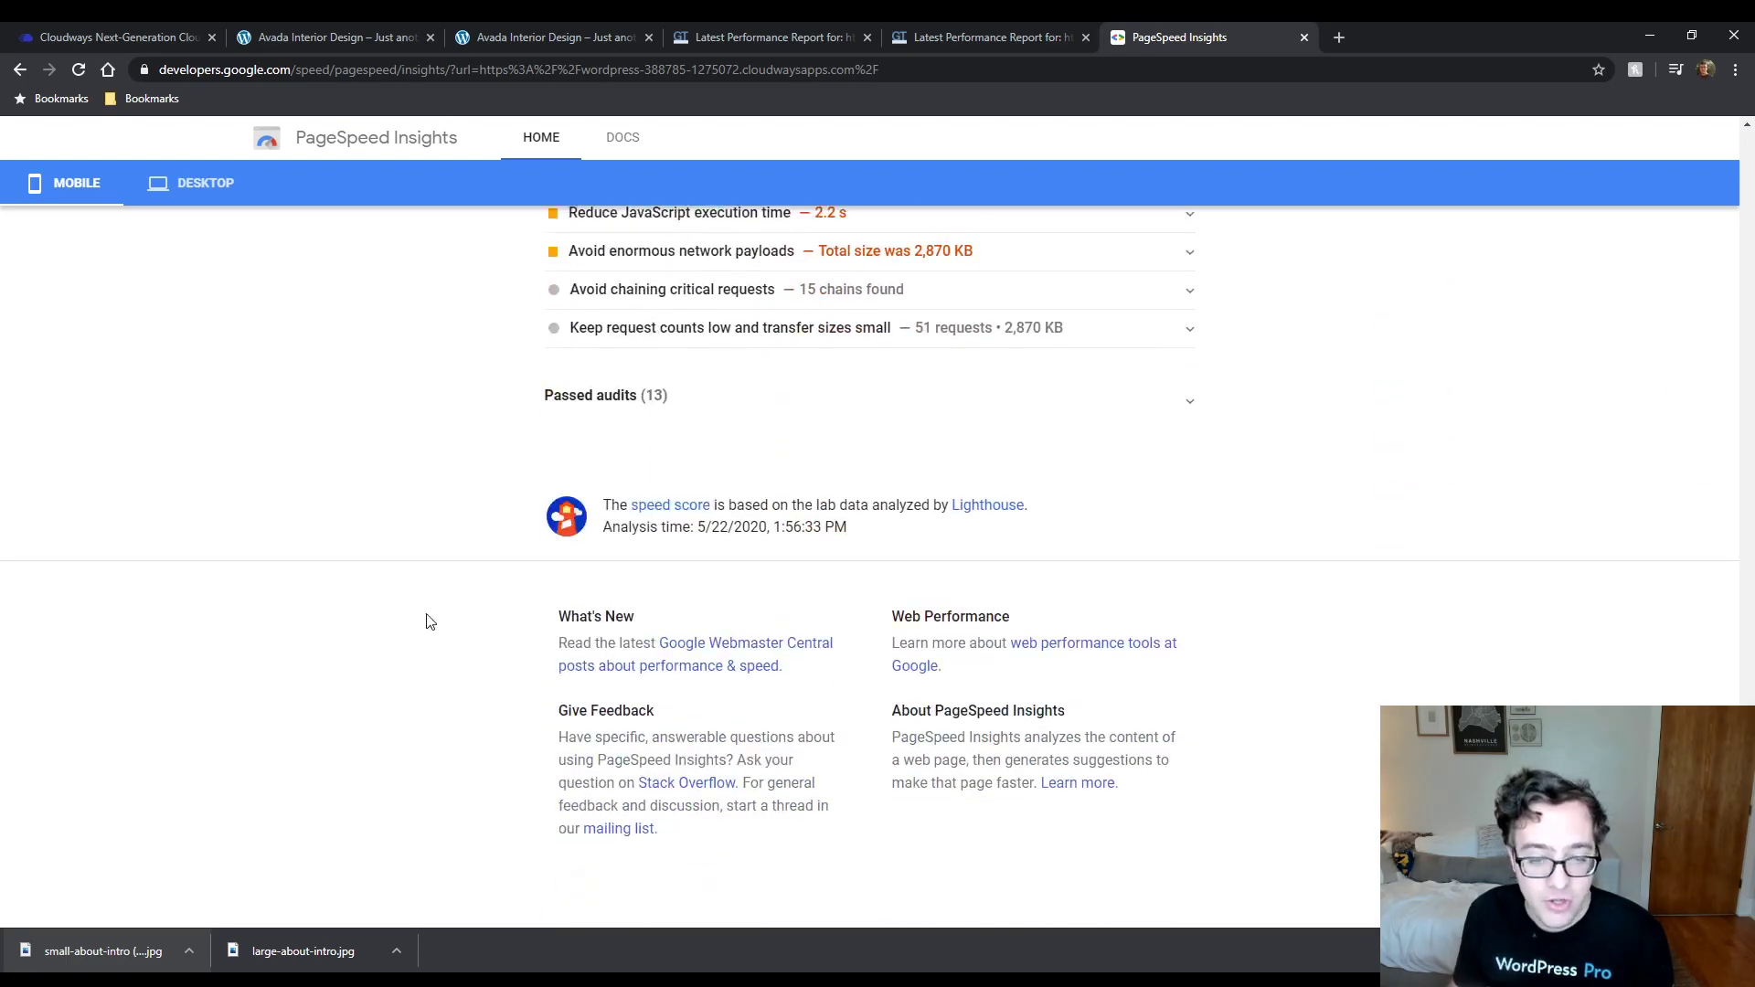
pyautogui.scroll(5, 698, 521)
pyautogui.click(783, 603)
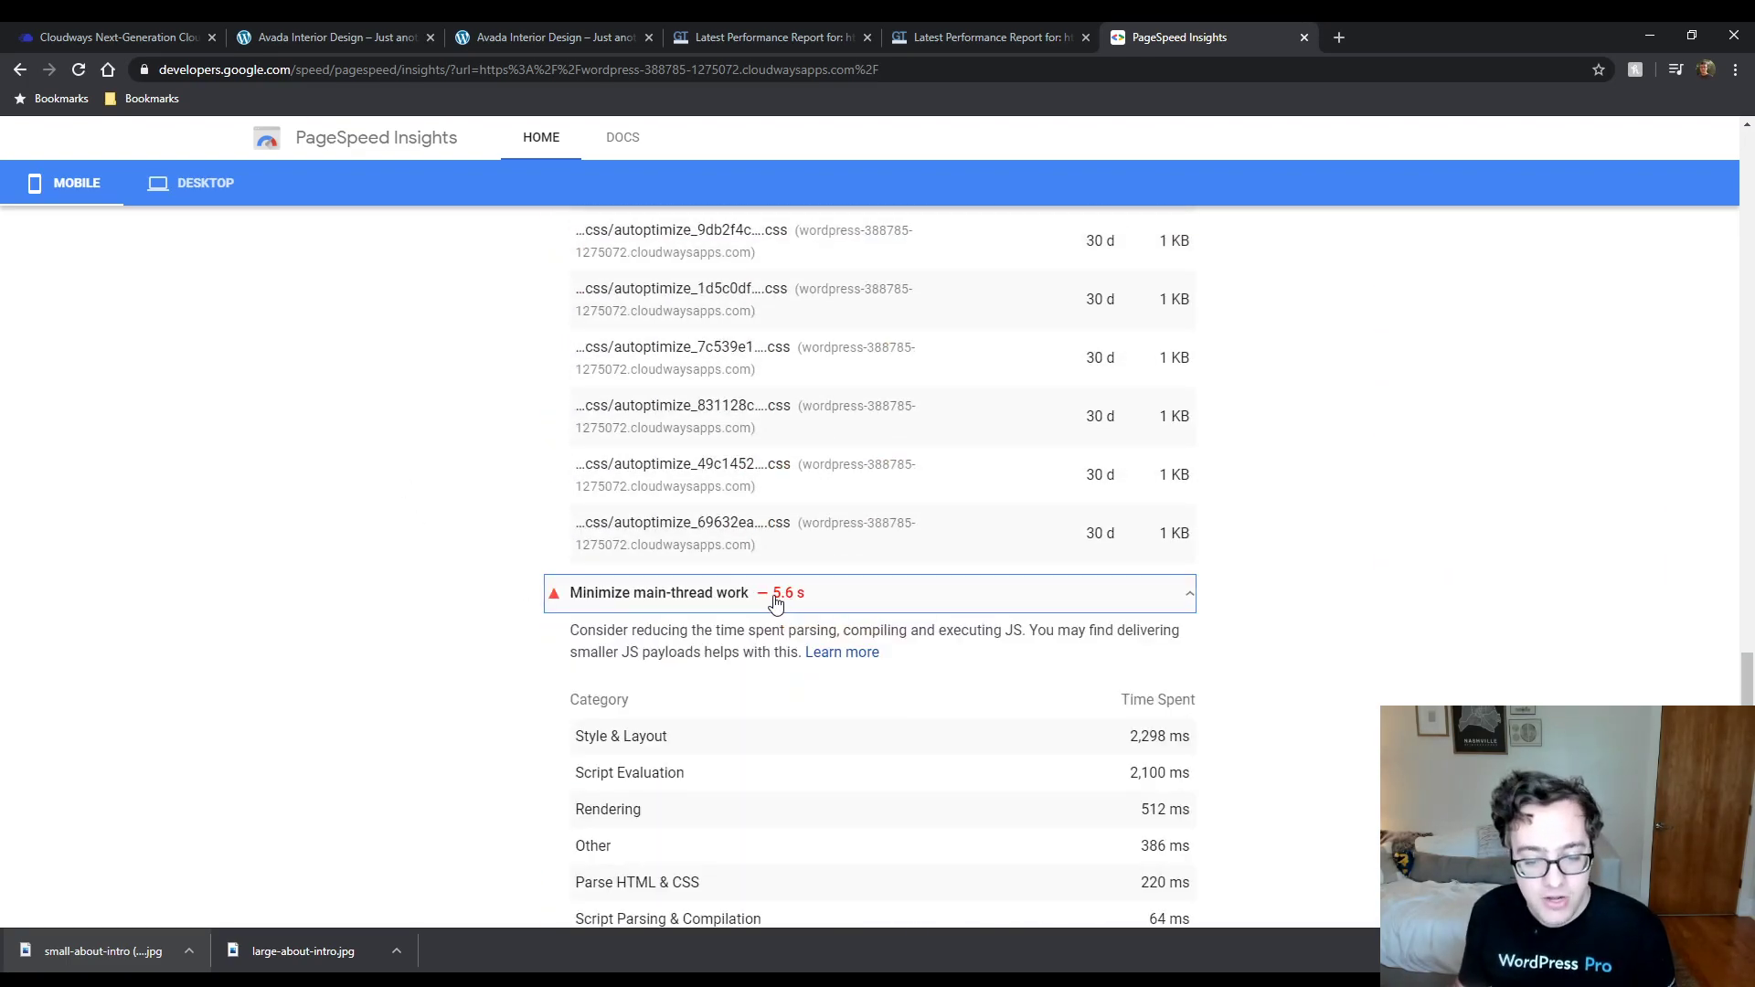